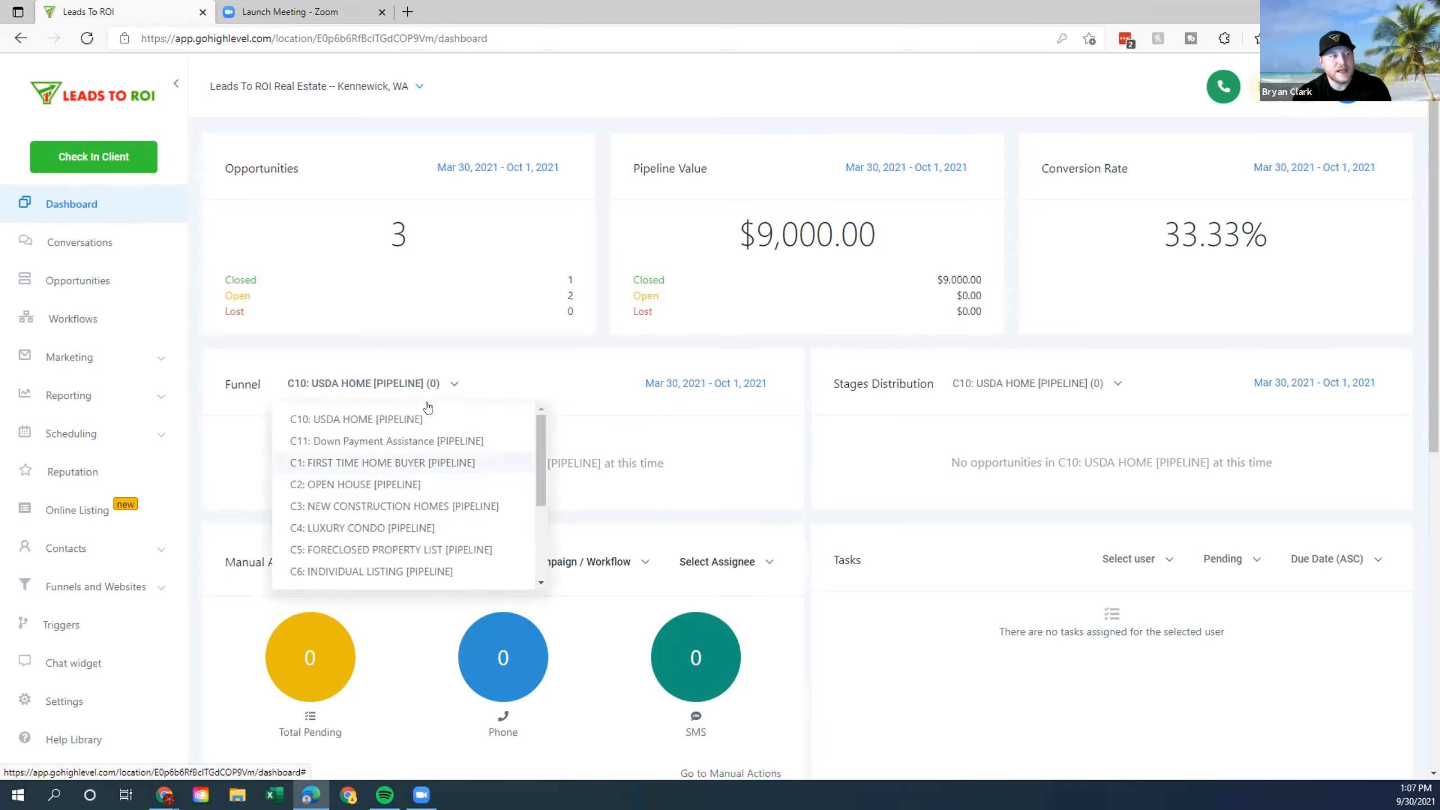
Look through the funnel pipeline list, keeping C10: USDA HOME selected.
scroll(363, 437, "down", 3)
scroll(379, 562, "down", 1)
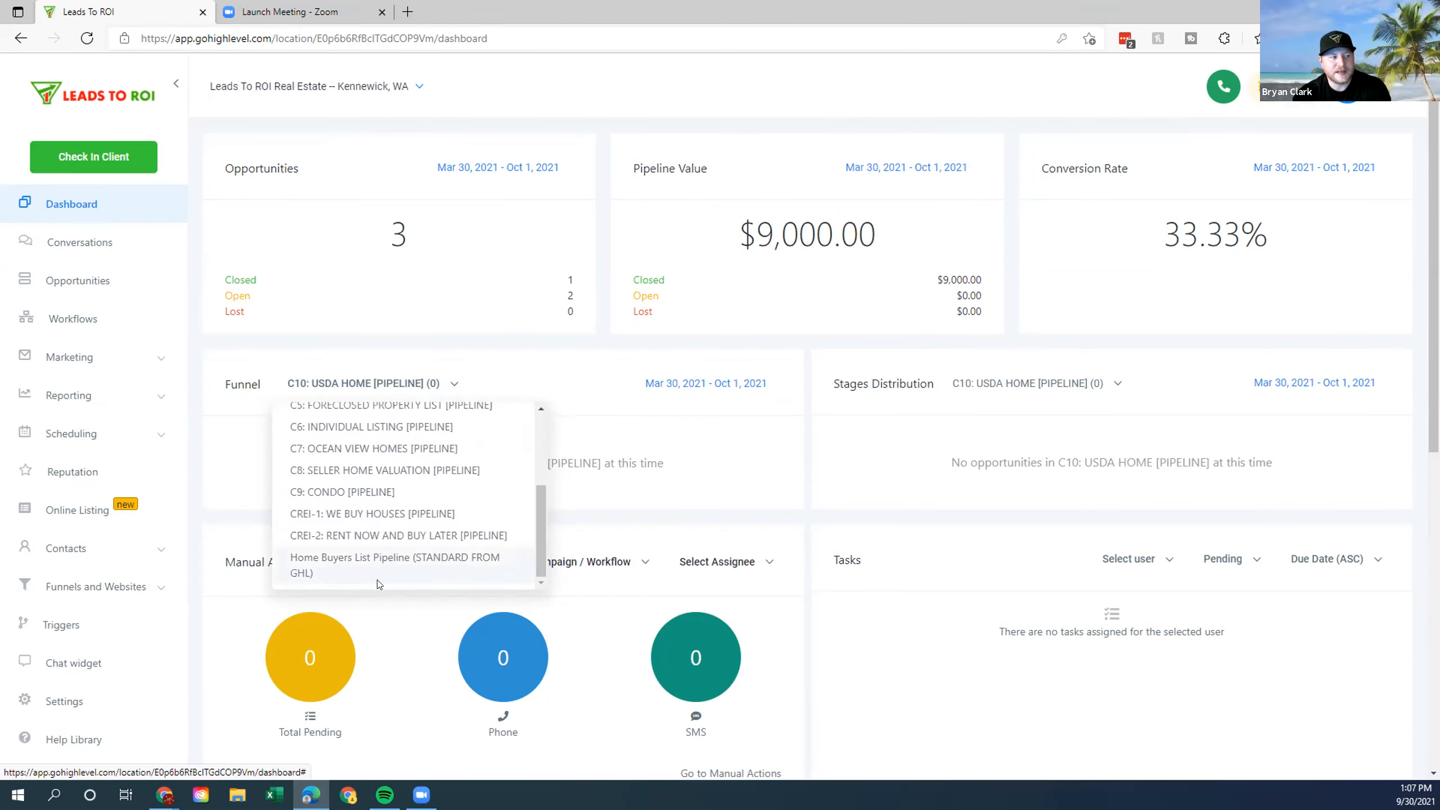
scroll(386, 459, "up", 3)
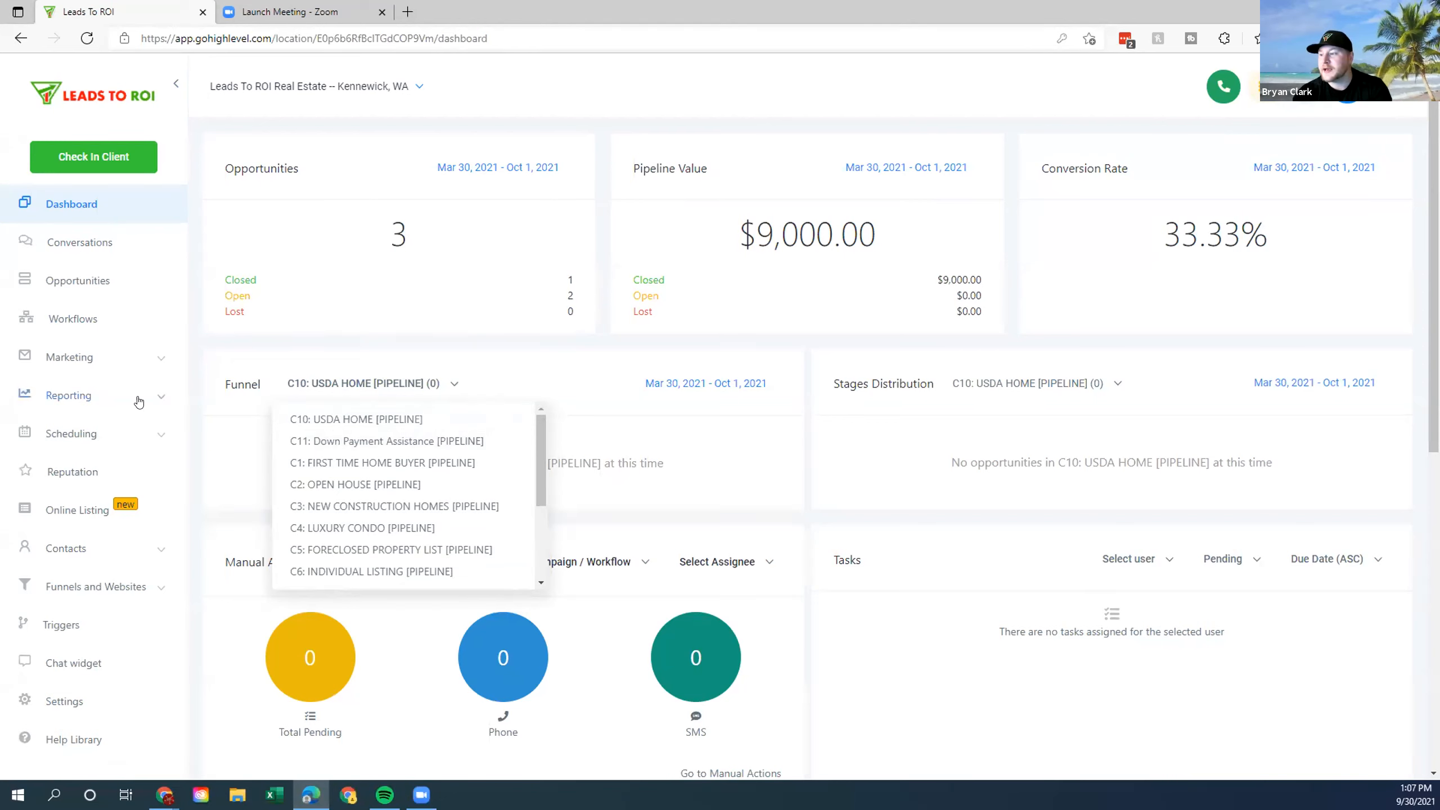
left_click(436, 378)
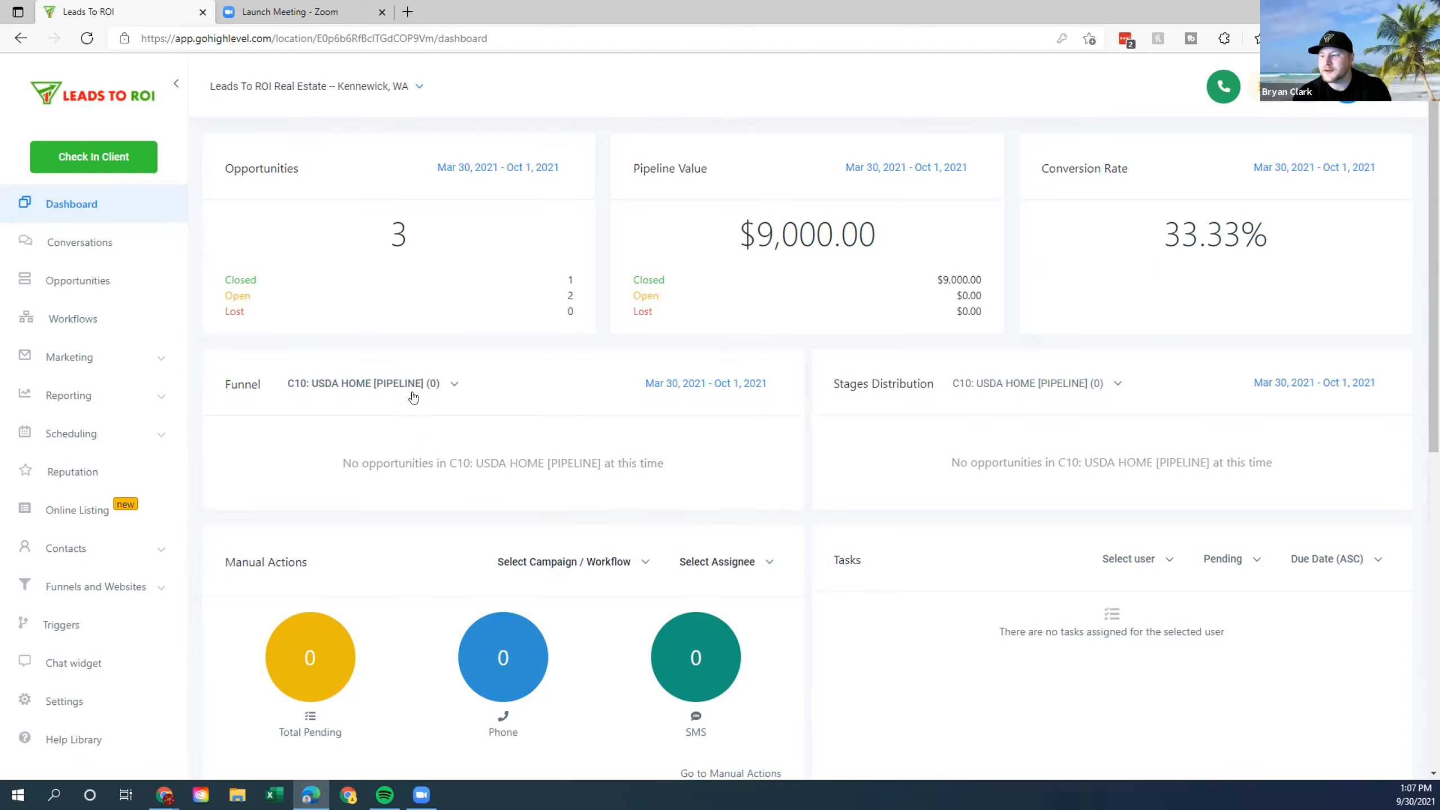
left_click(442, 391)
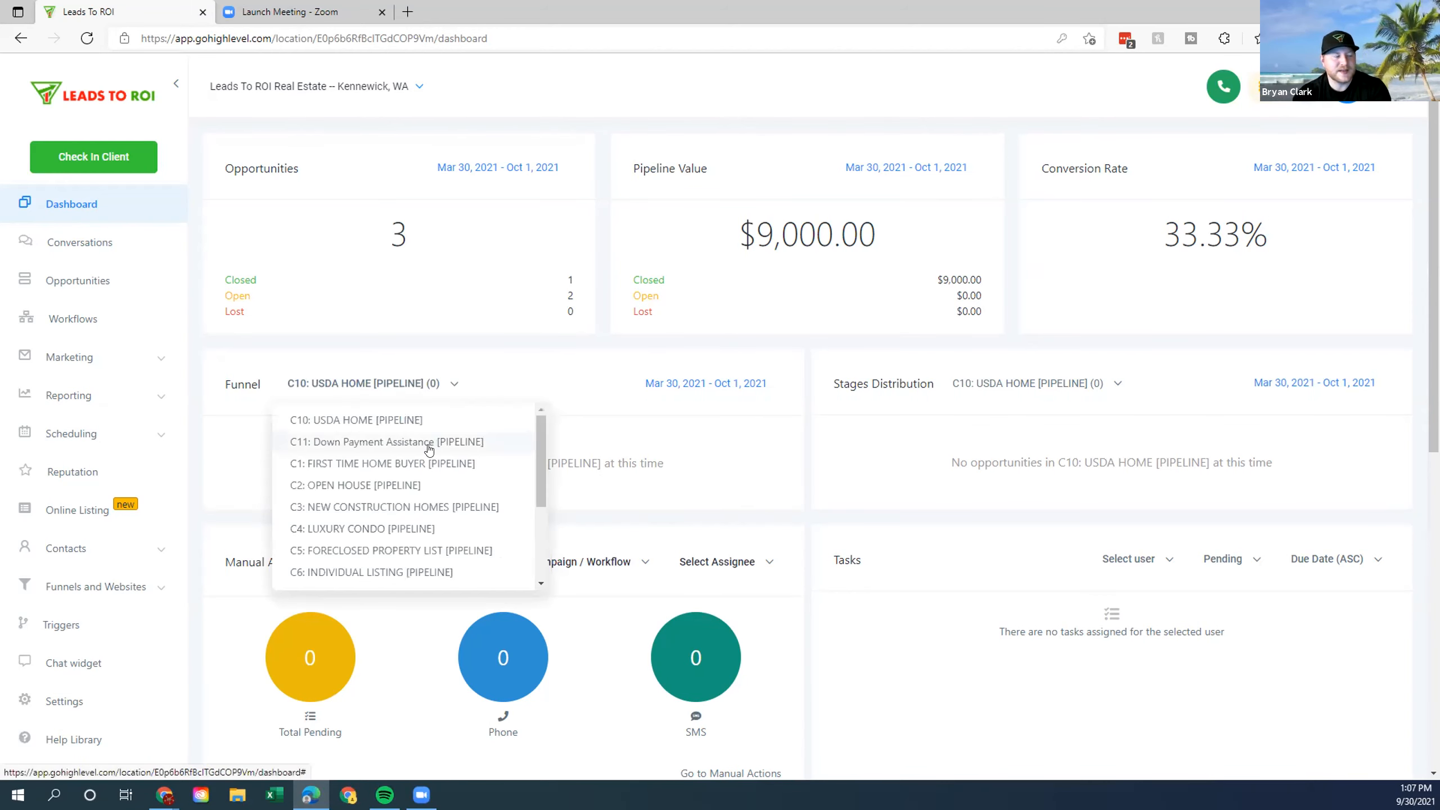
scroll(441, 477, "down", 3)
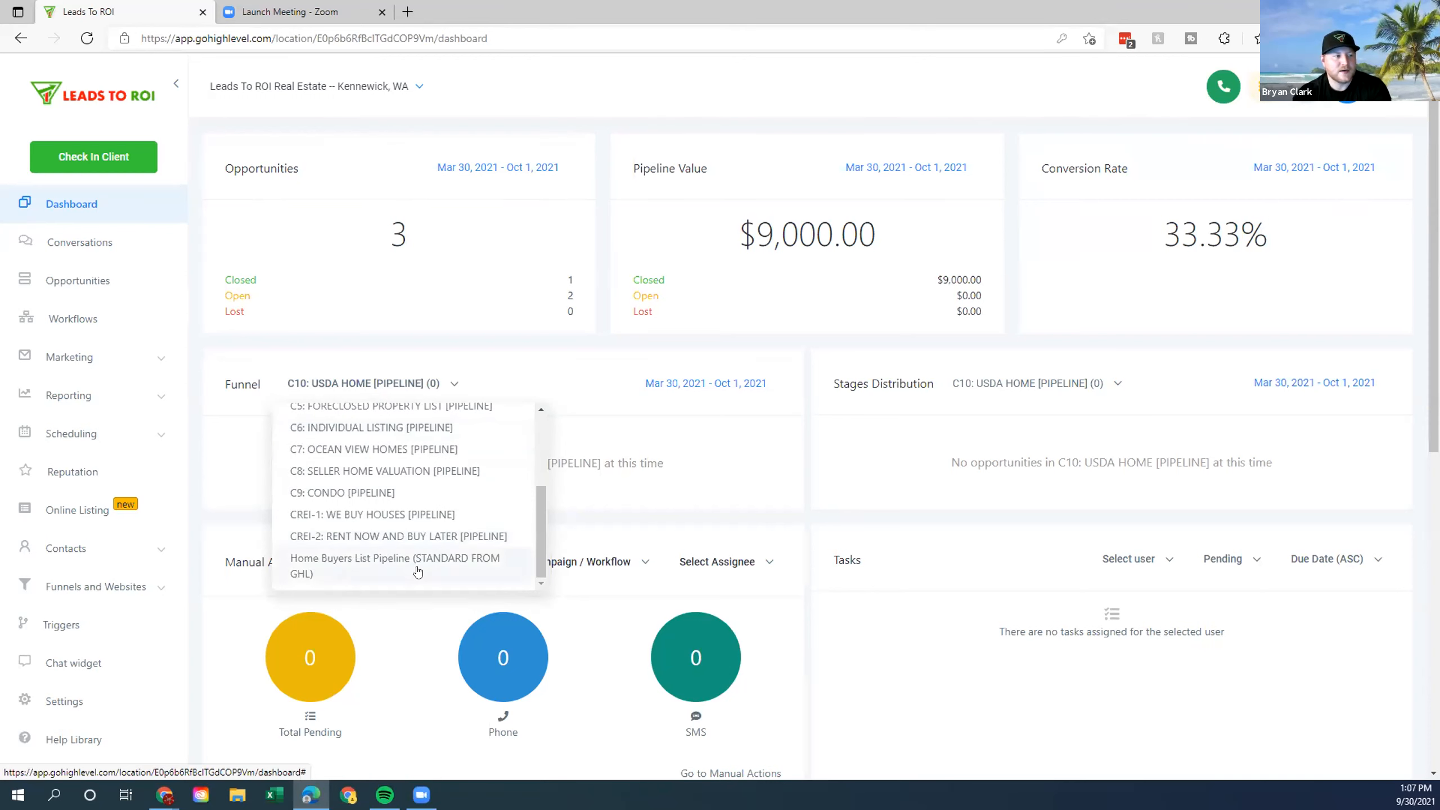
scroll(418, 569, "up", 5)
left_click(359, 403)
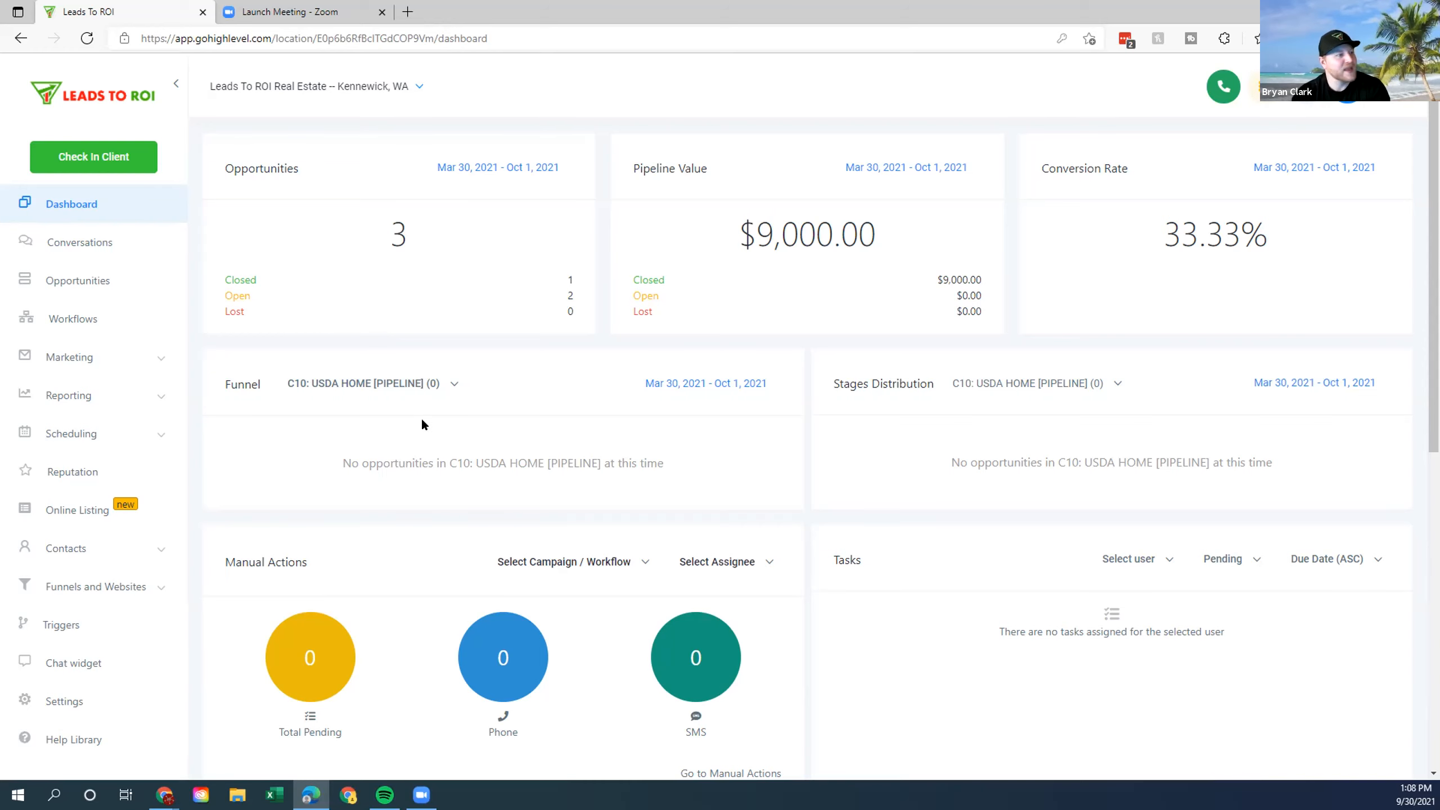
Reopen and review the pipeline list and empty-funnel message, leaving the funnel unchanged.
left_click(420, 384)
scroll(399, 508, "down", 2)
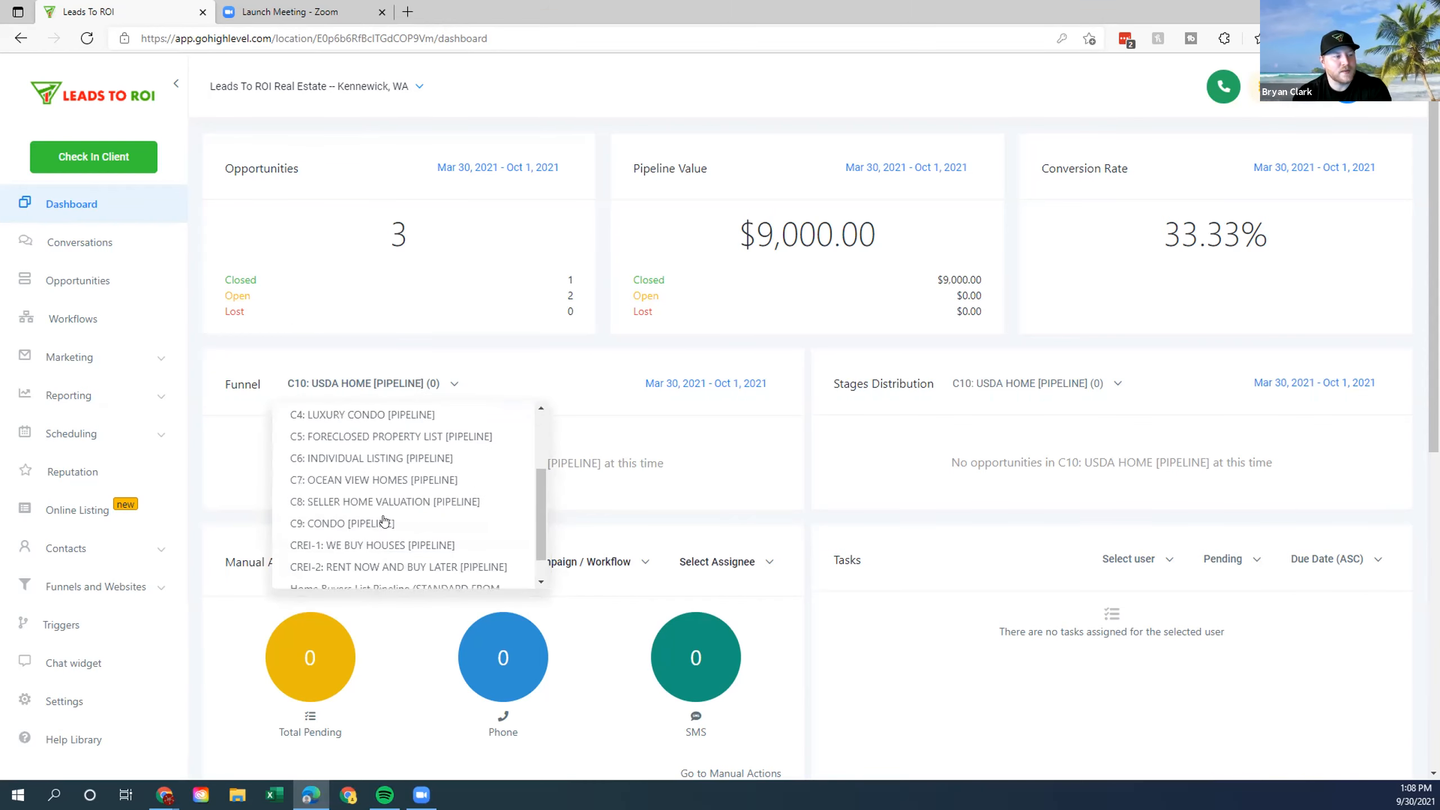
left_click_drag(541, 509, 523, 405)
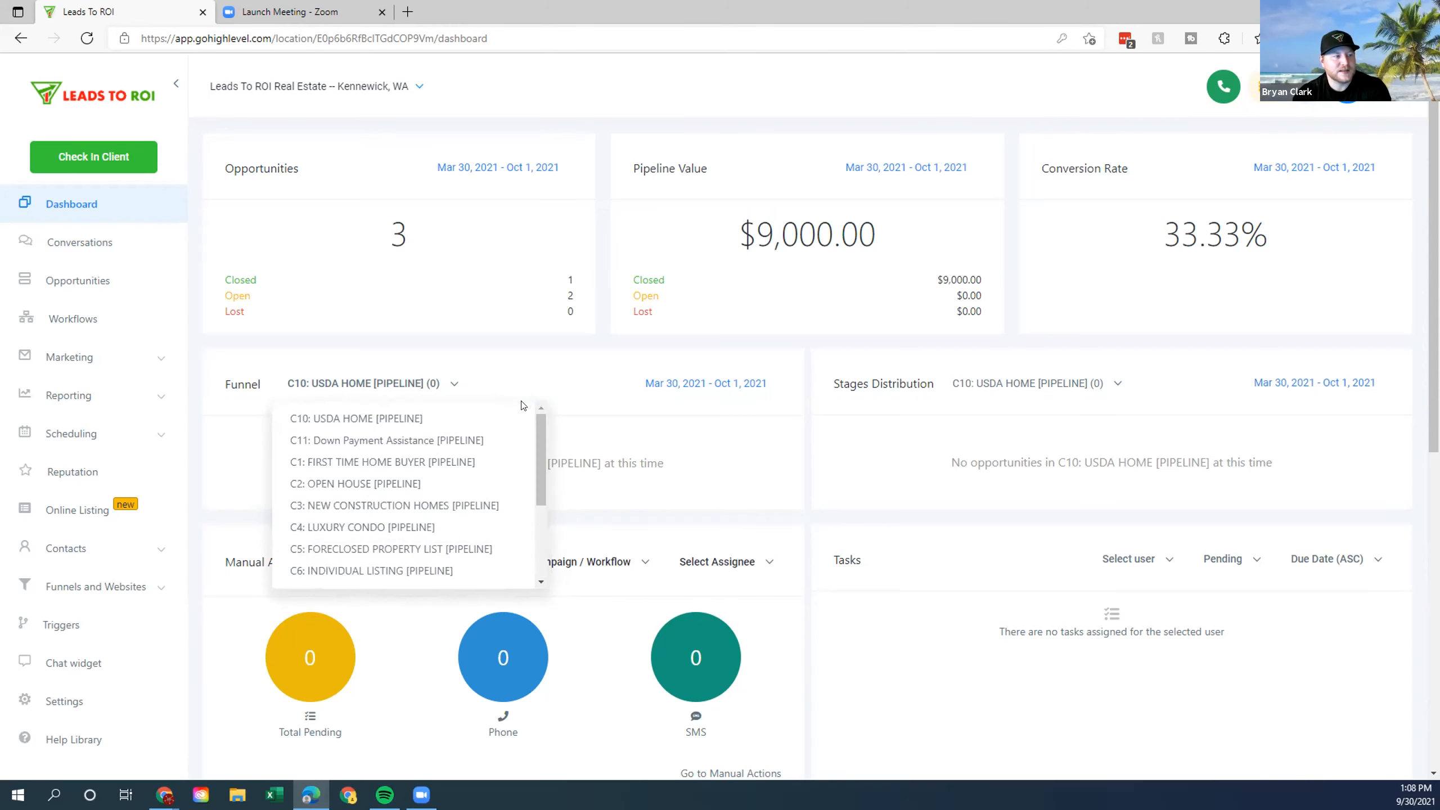
left_click(580, 392)
left_click(379, 383)
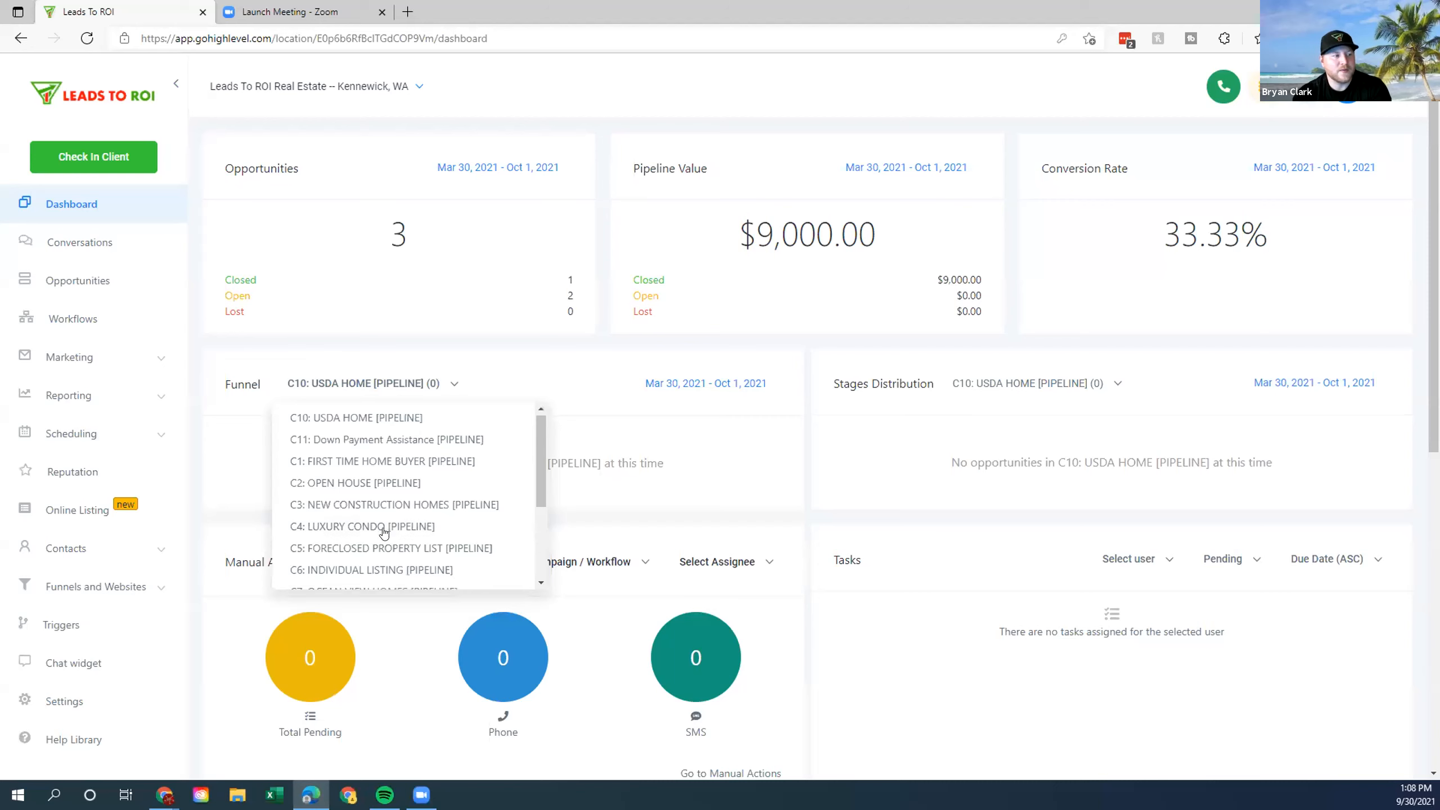
scroll(391, 559, "down", 3)
scroll(395, 578, "up", 2)
left_click(604, 396)
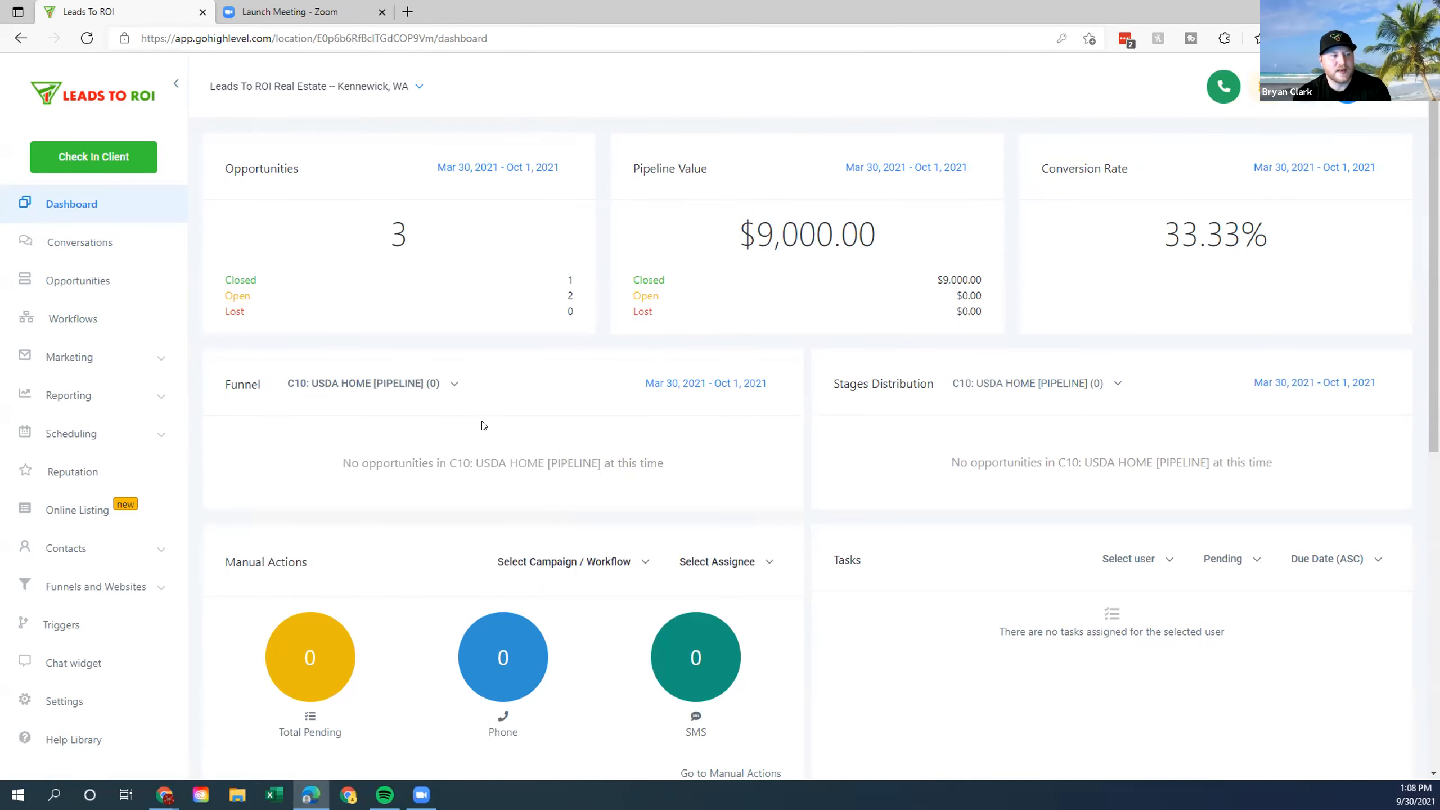
left_click_drag(278, 438, 311, 438)
left_click(311, 439)
left_click(357, 384)
left_click(477, 382)
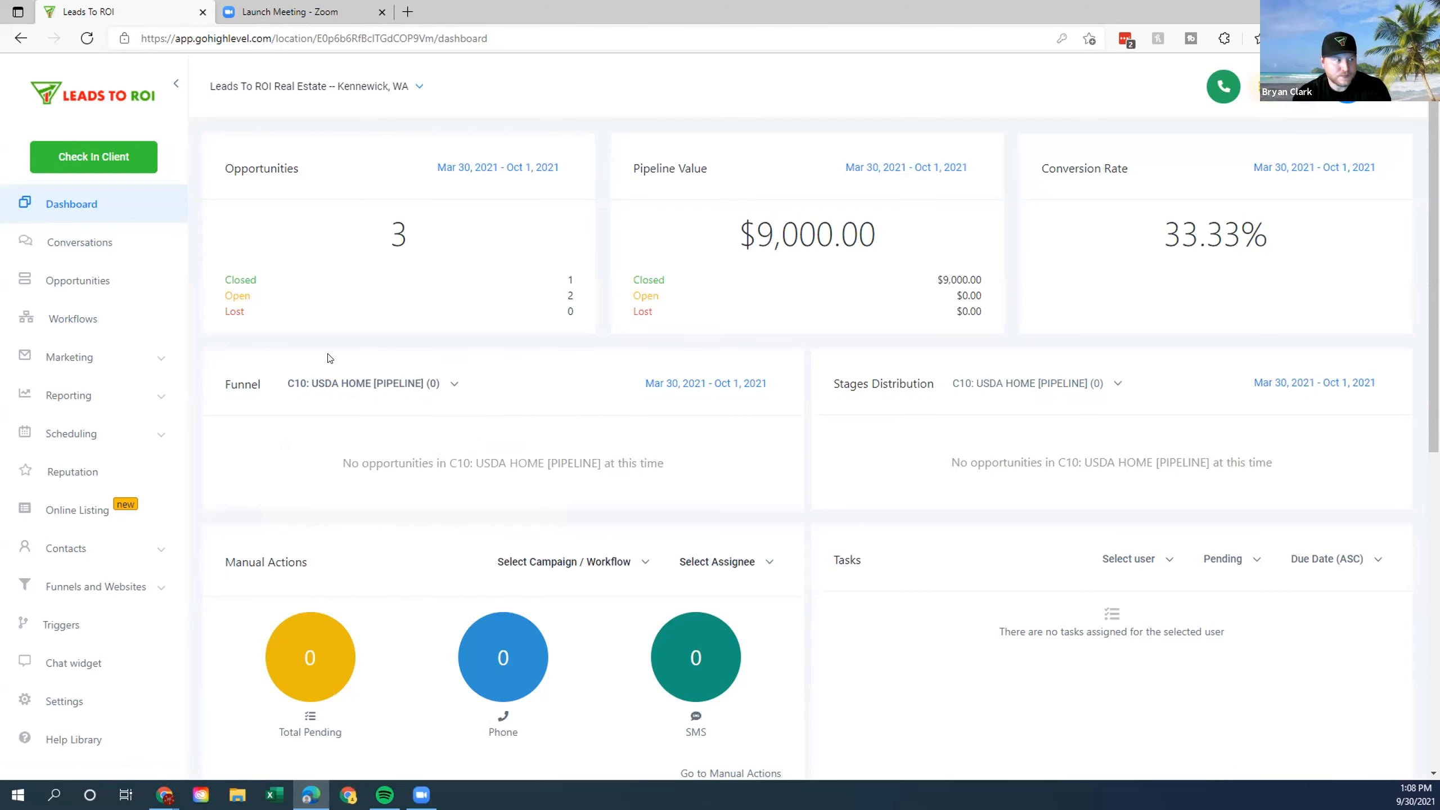
scroll(221, 526, "down", 2)
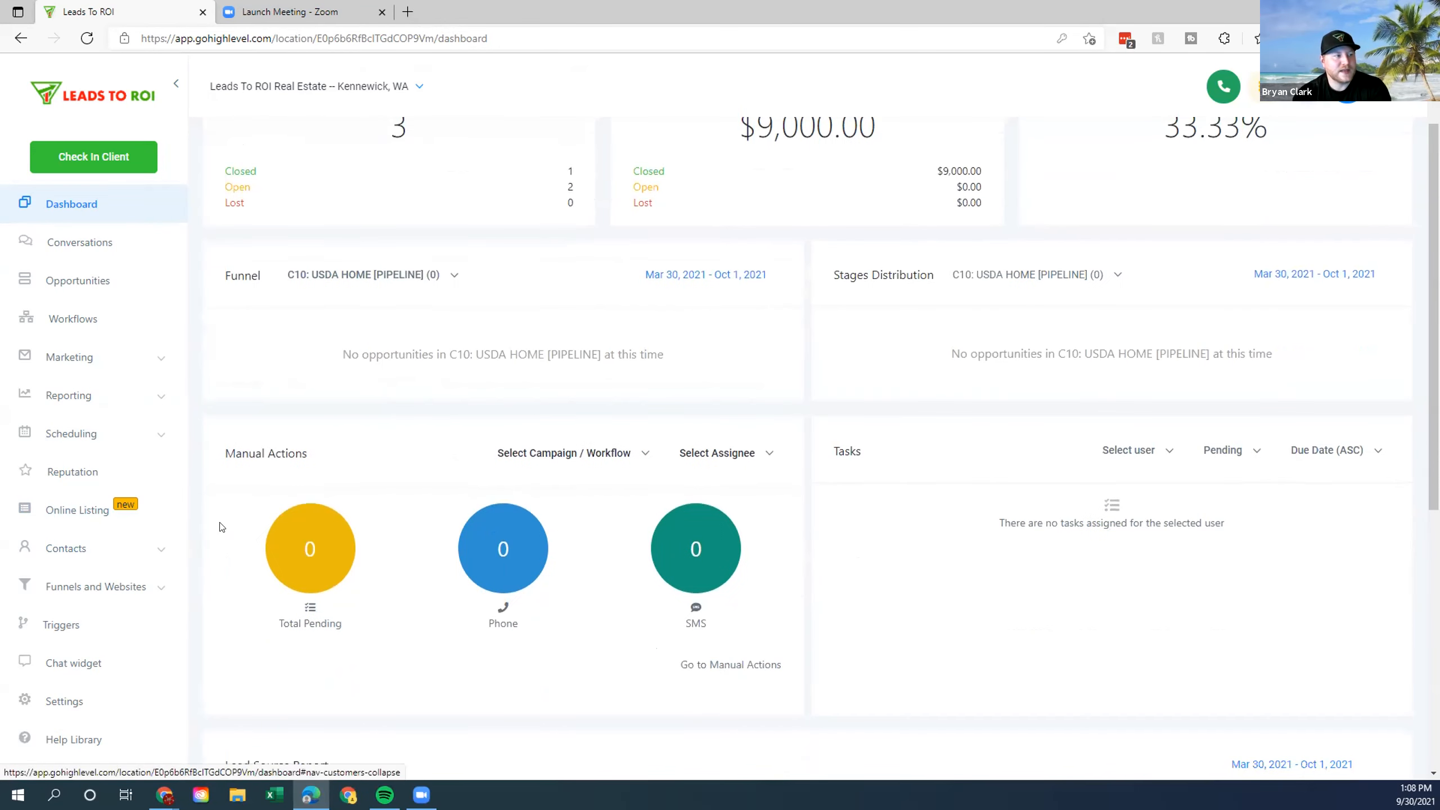
scroll(221, 527, "up", 2)
Switch to the client's sub-account by searching for its name.
left_click(374, 85)
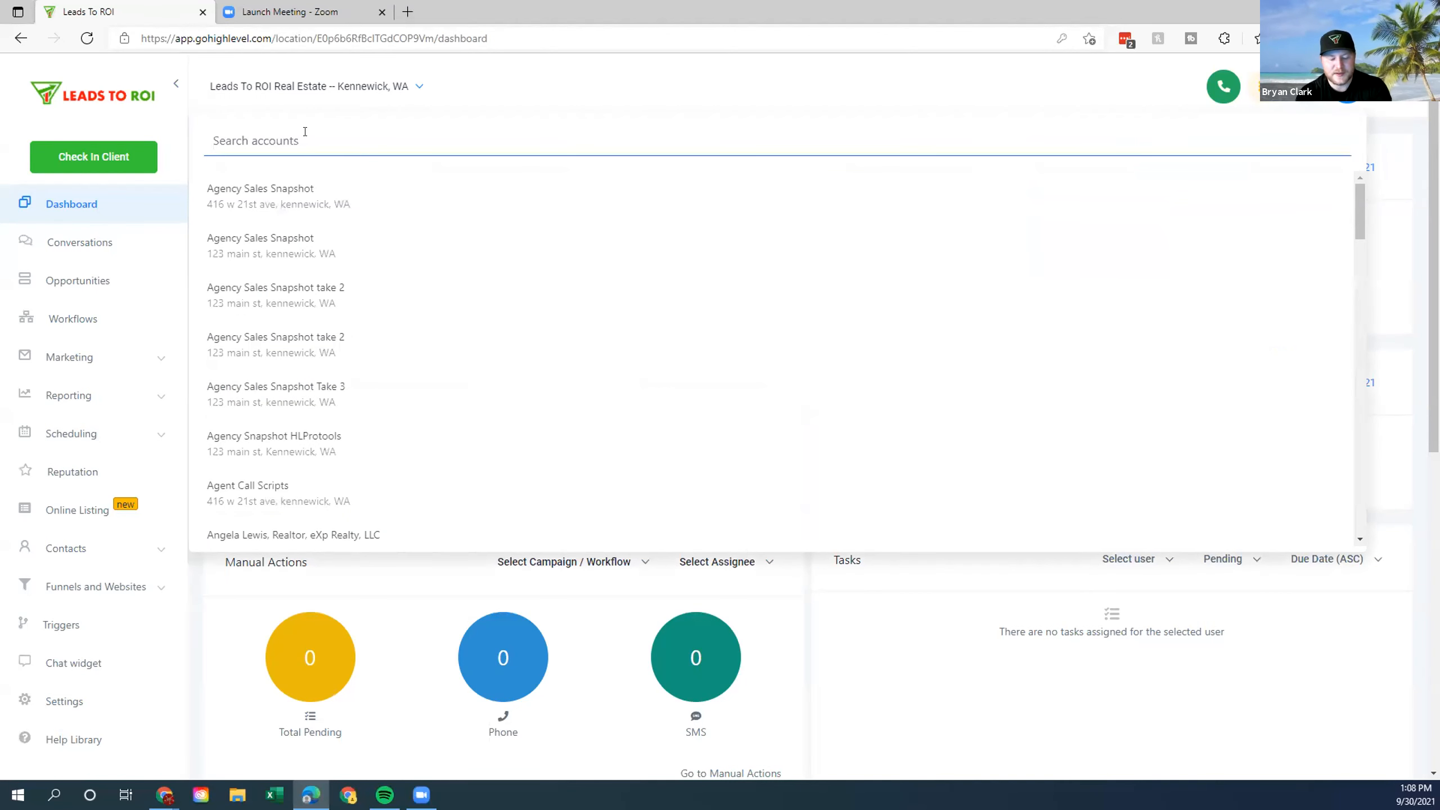
type("dustin")
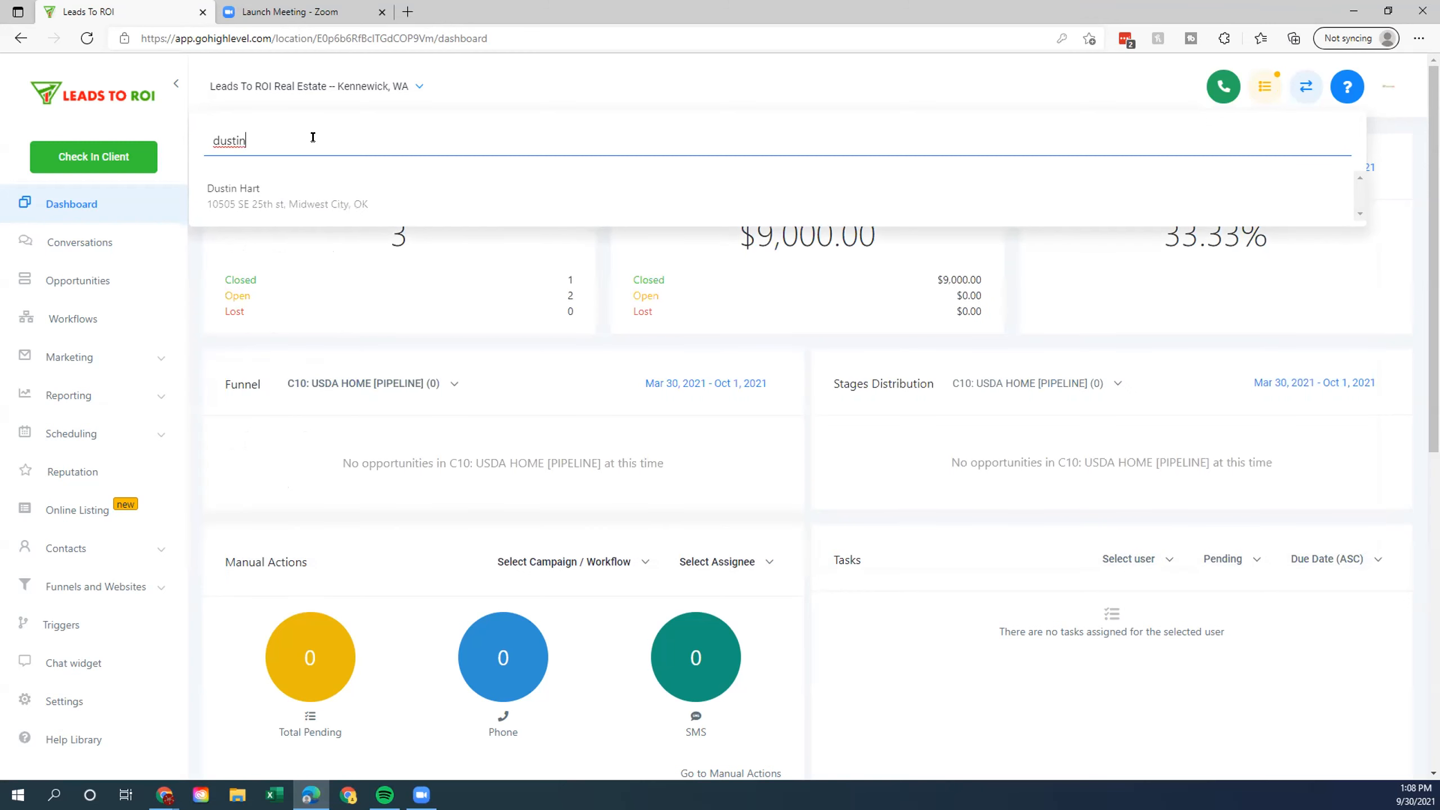
left_click(277, 209)
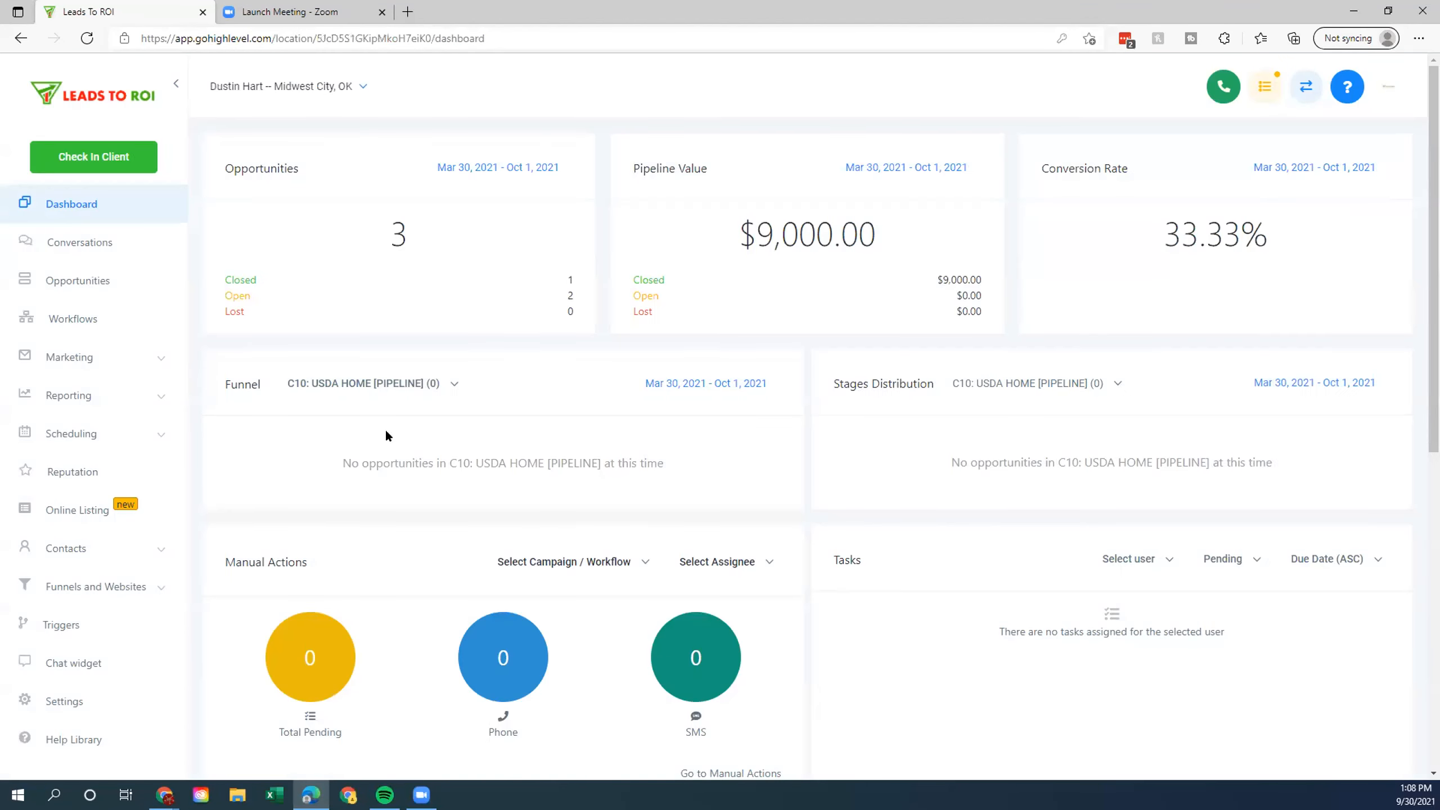
Open Settings > Facebook Form Fields Mapping and review the two listed forms' names.
scroll(101, 693, "down", 6)
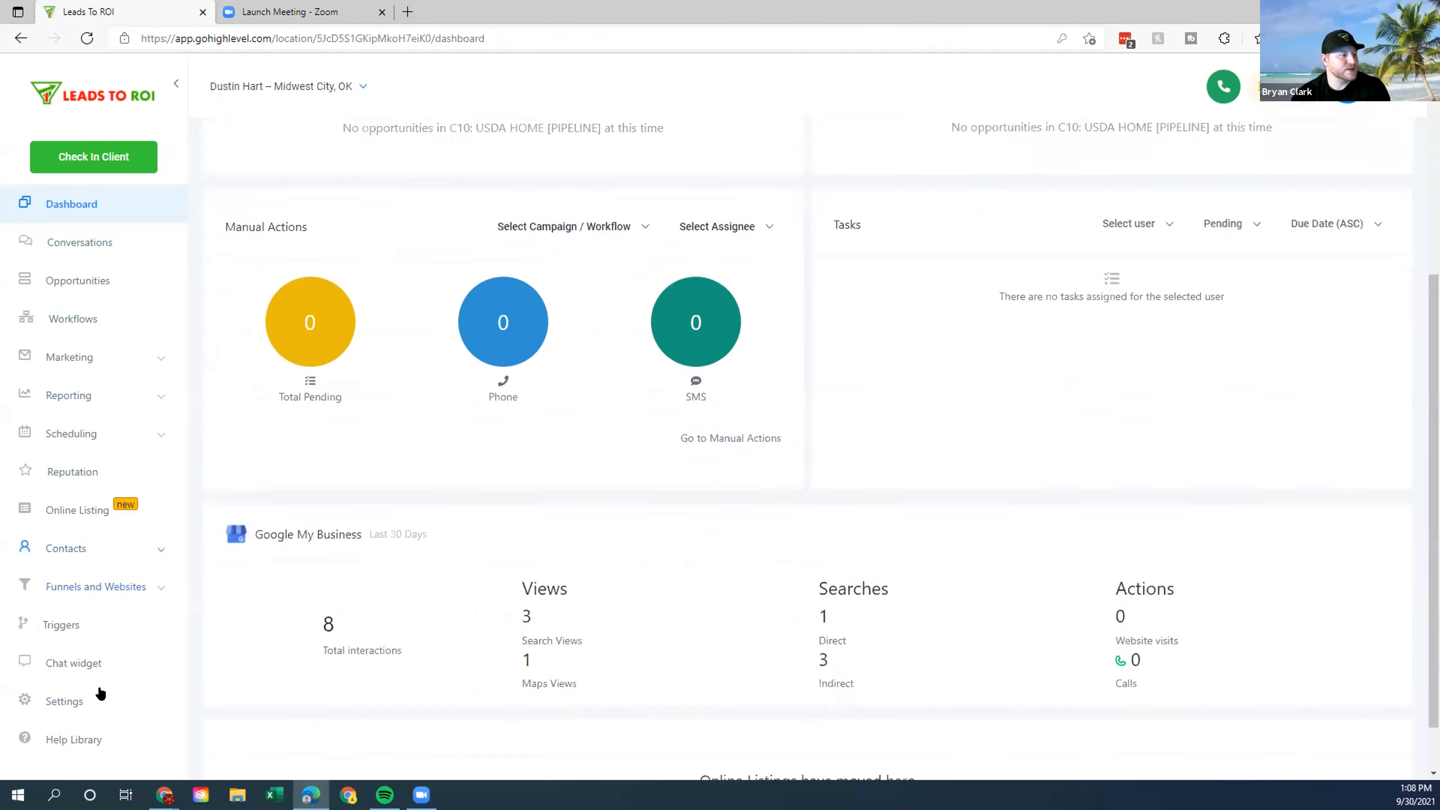
left_click(78, 700)
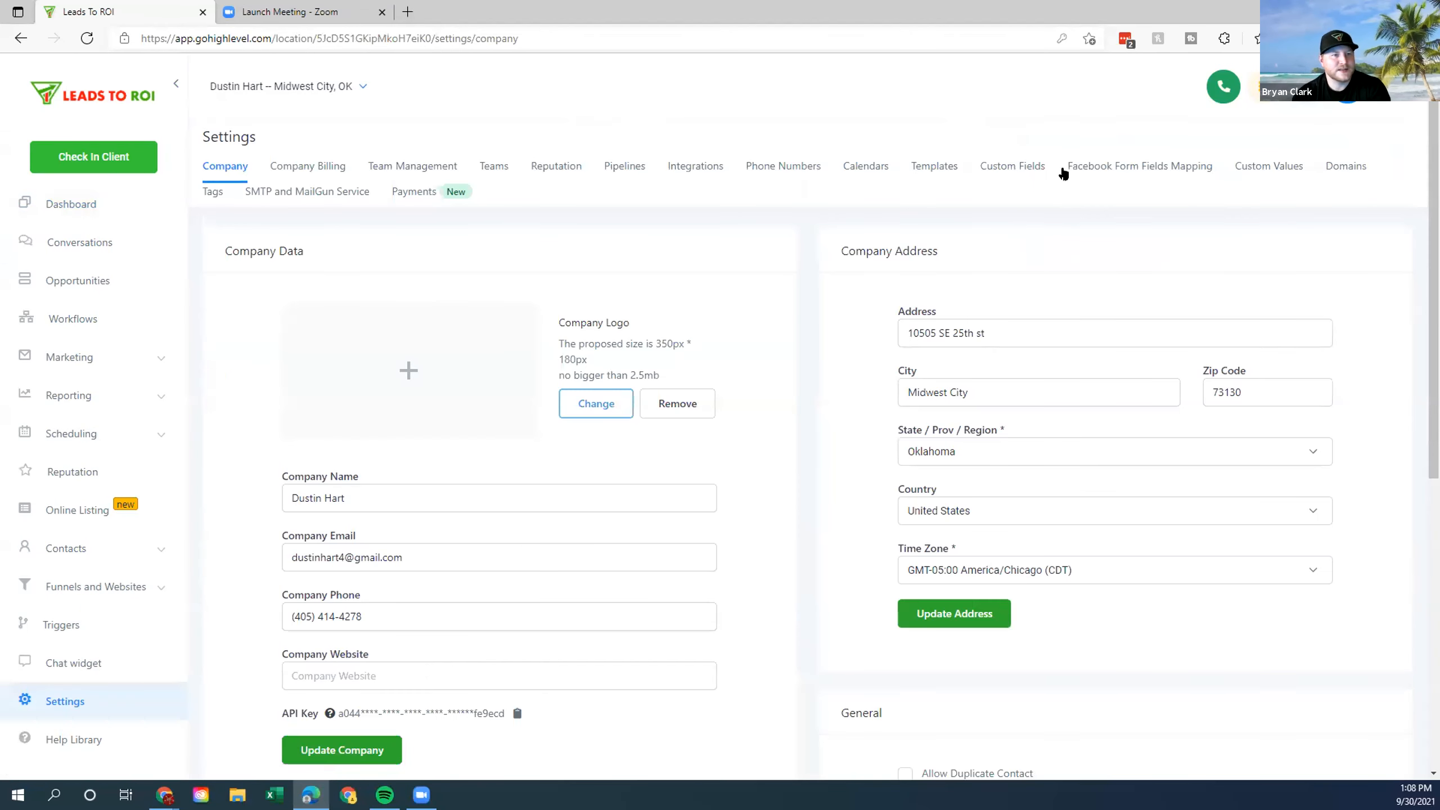
left_click(1122, 166)
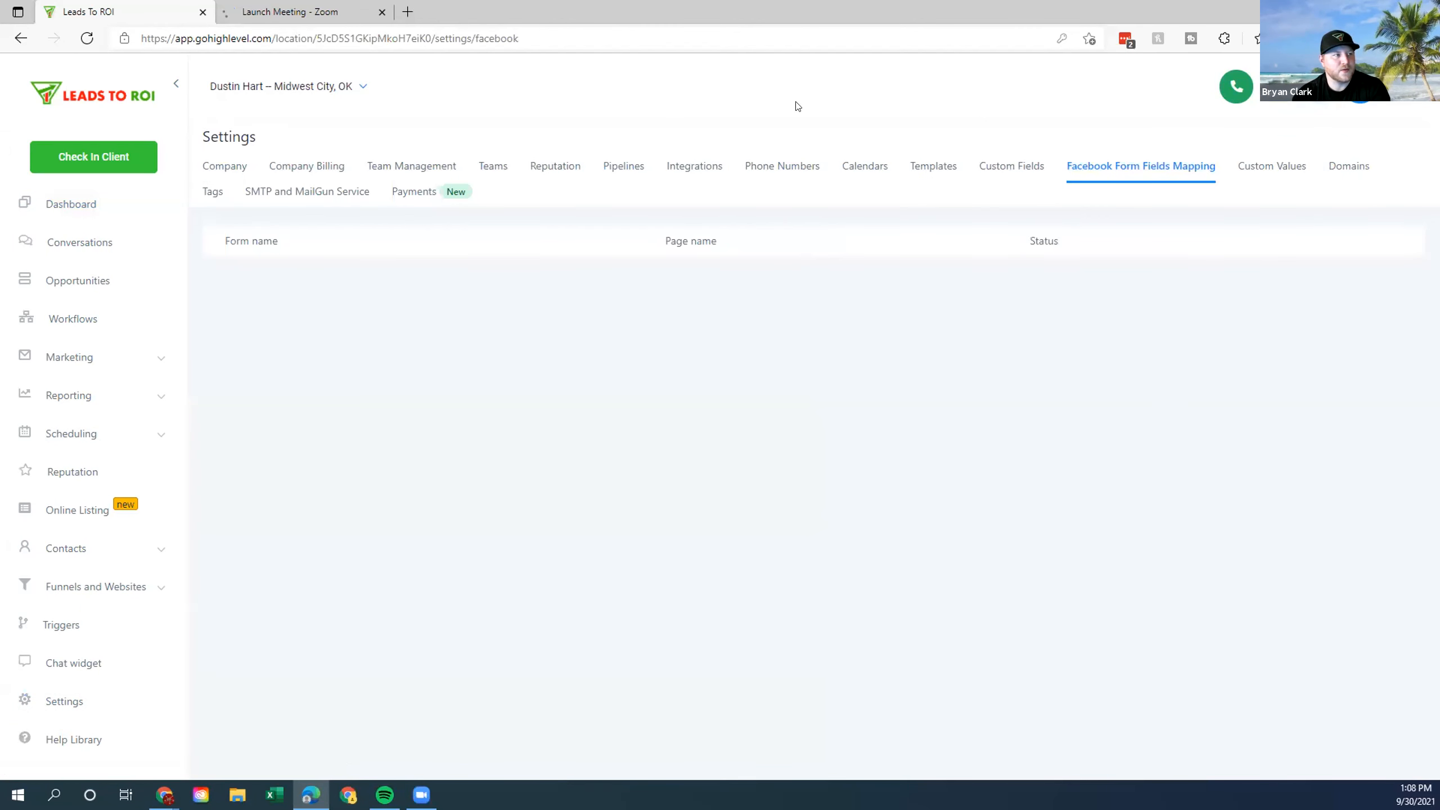
mouse_move(196, 277)
left_mouse_down()
mouse_move(559, 274)
mouse_move(211, 264)
left_mouse_up()
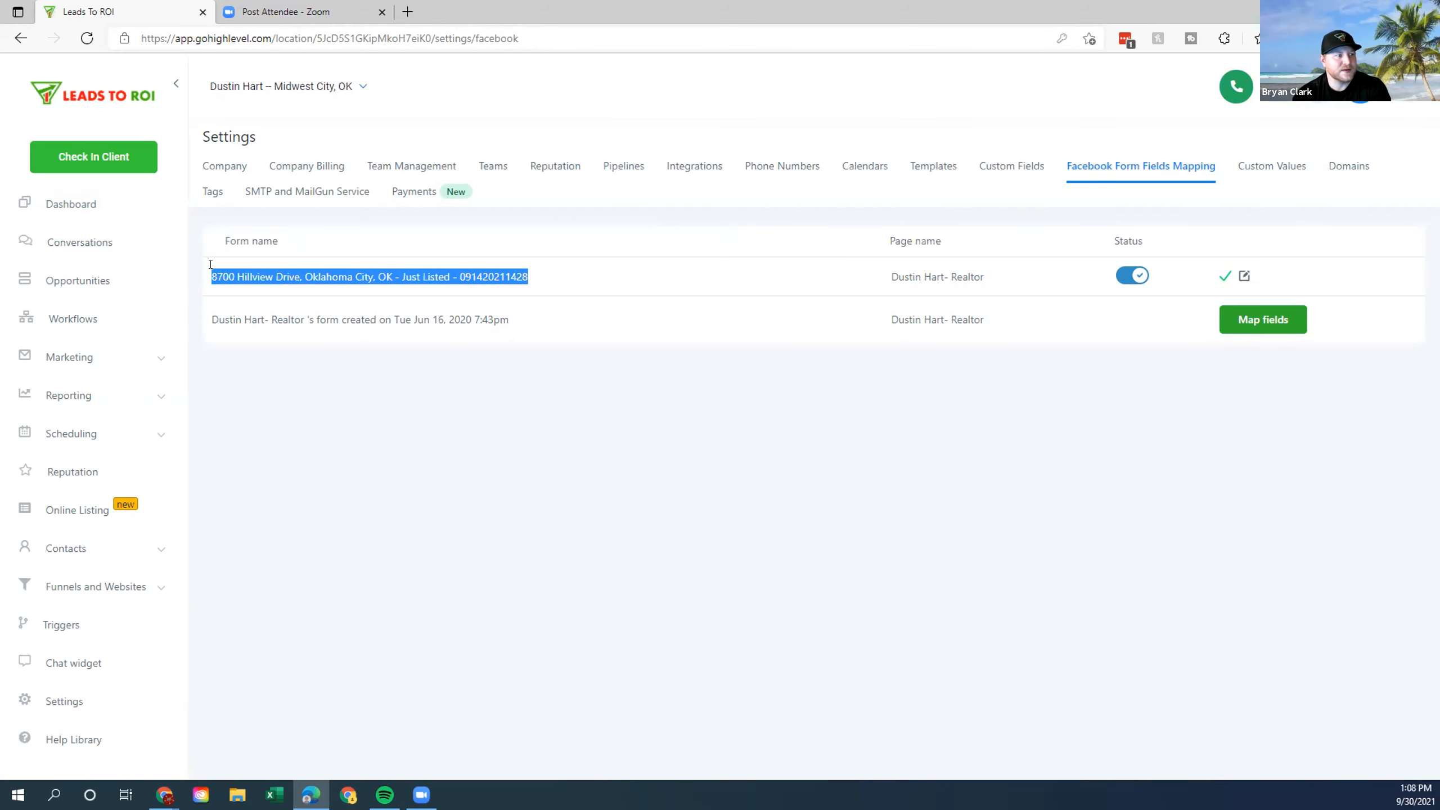
left_click(856, 291)
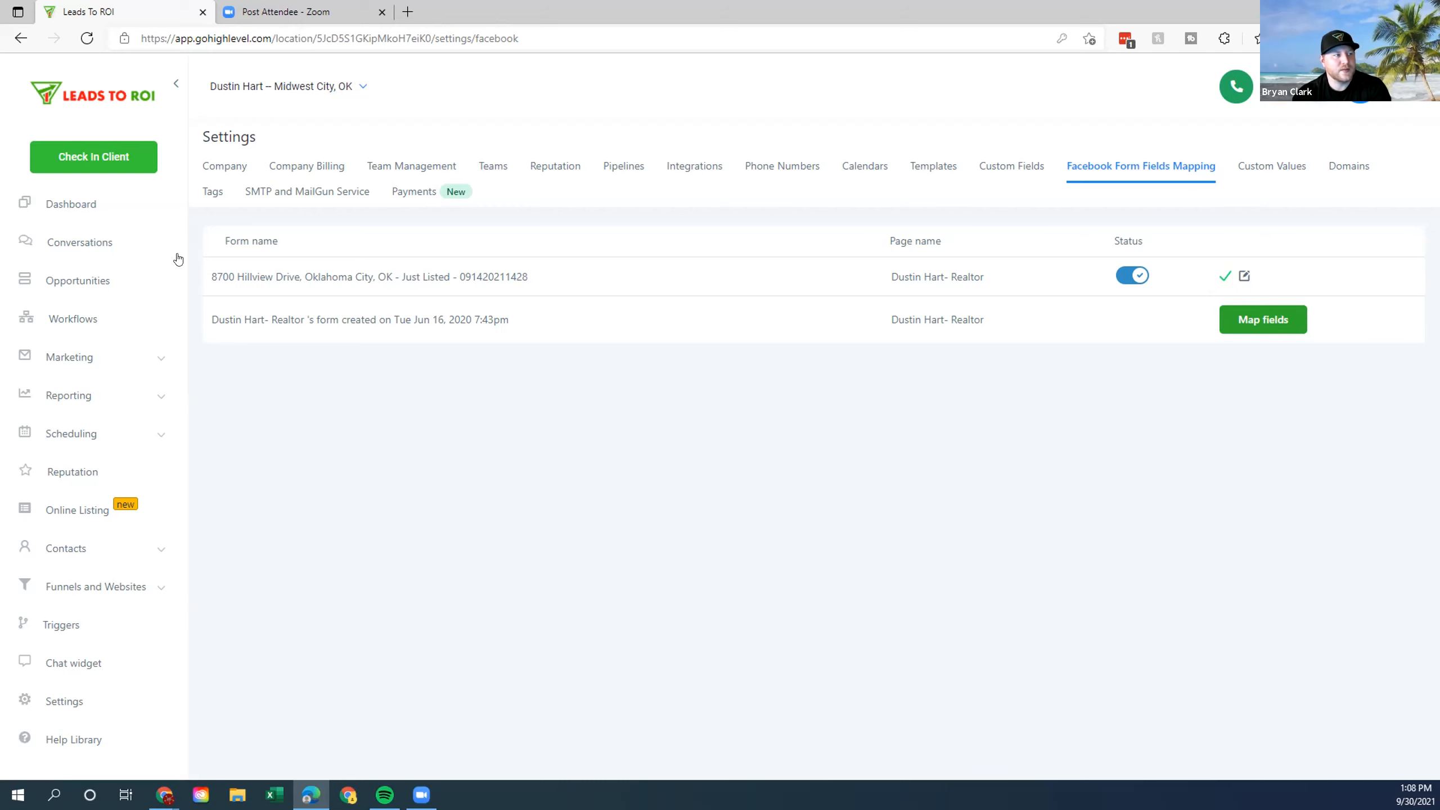
left_click_drag(211, 319, 490, 321)
left_click(226, 321)
left_click(490, 321)
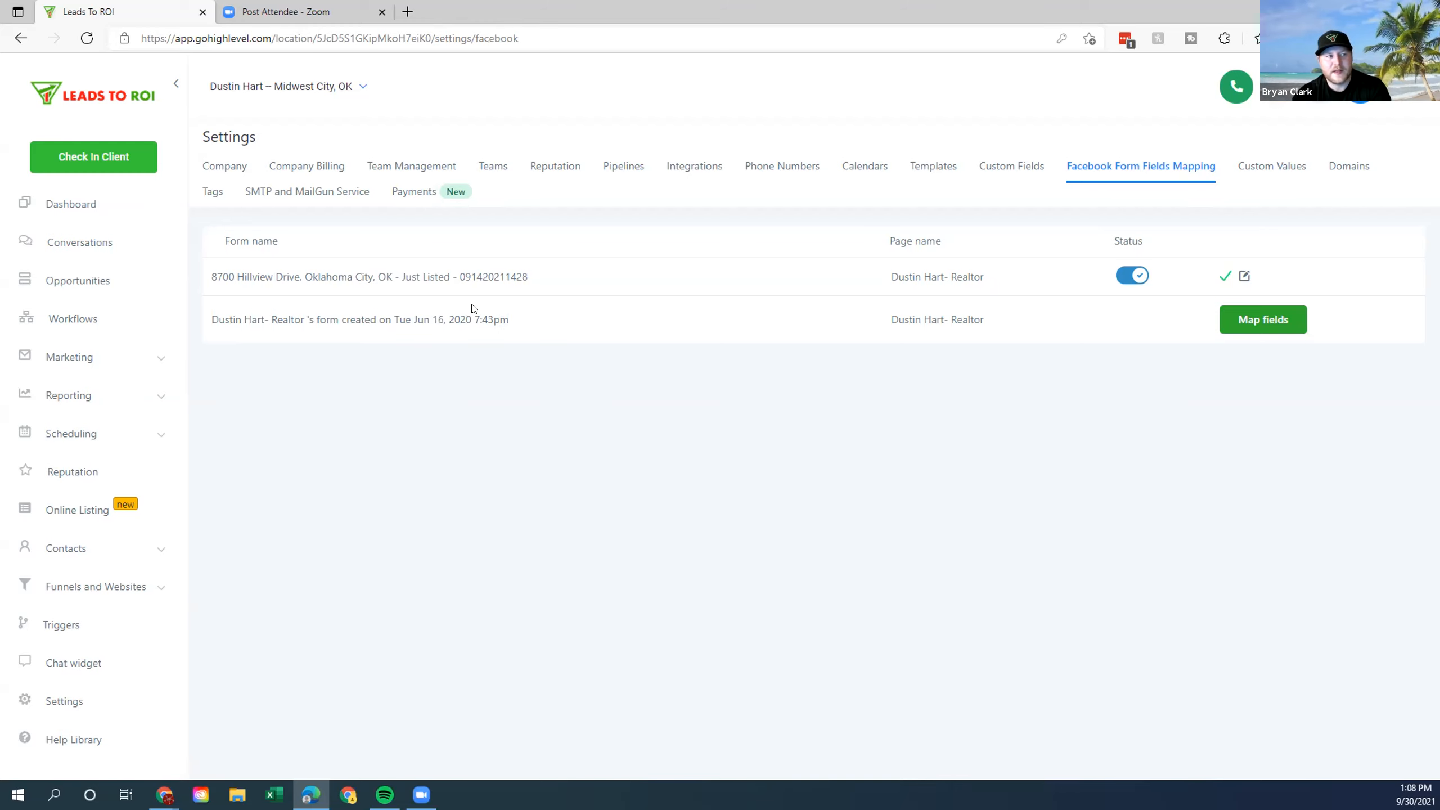
Map the second form's fields, keeping Full name and Phone number mappings, and save.
left_click(1249, 321)
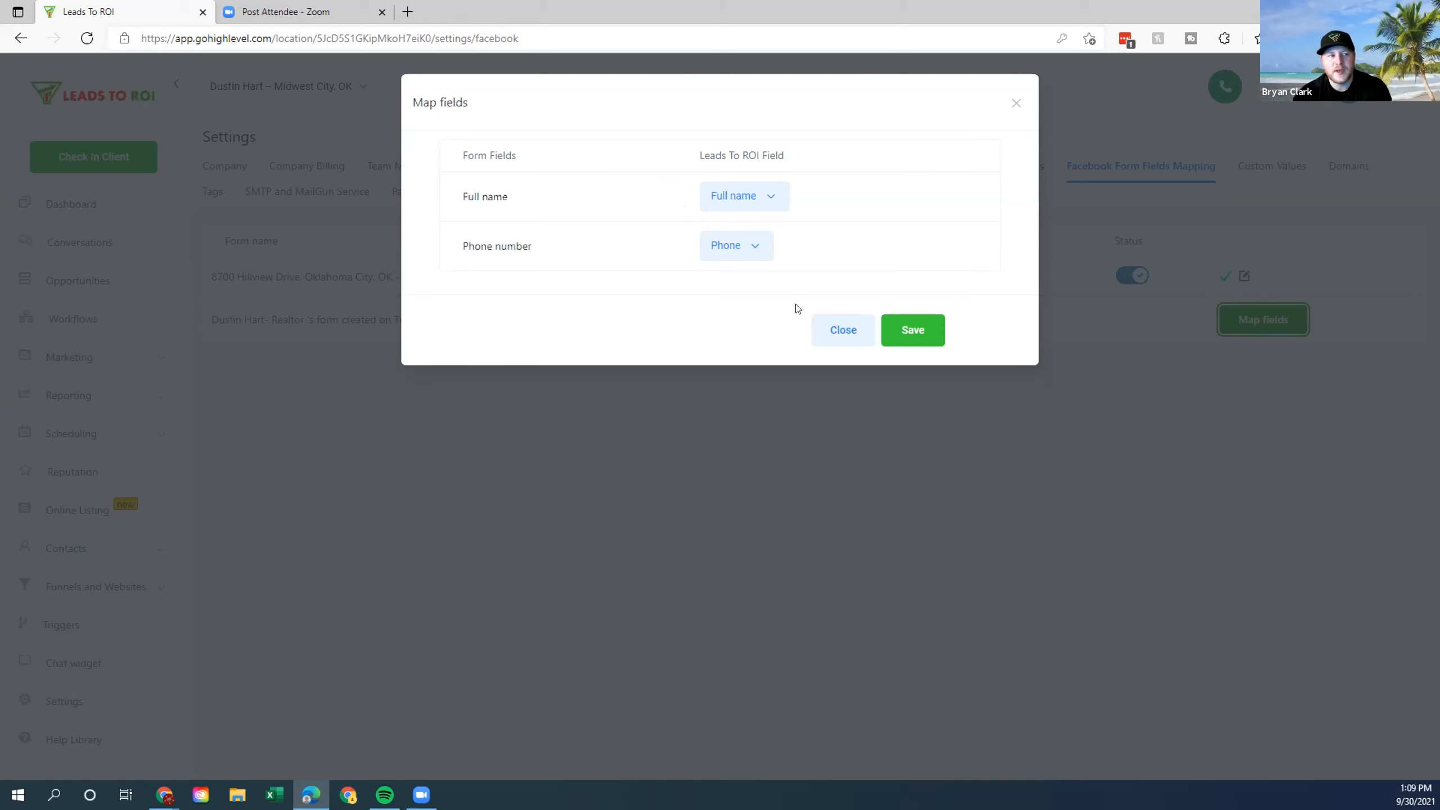
left_click(757, 245)
scroll(823, 307, "down", 2)
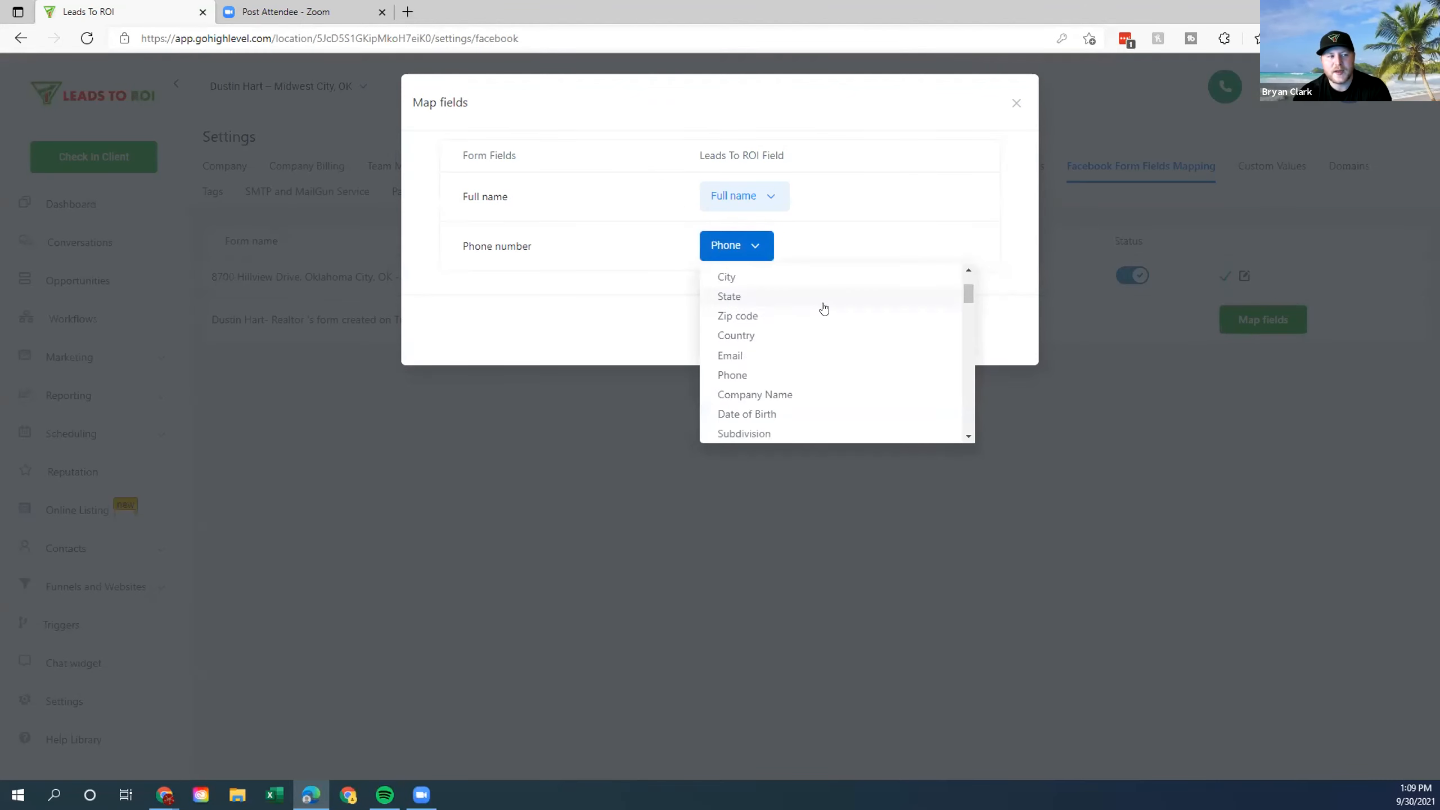
scroll(823, 307, "down", 5)
scroll(893, 355, "down", 5)
scroll(894, 356, "down", 5)
scroll(887, 370, "down", 4)
scroll(887, 377, "down", 3)
scroll(895, 378, "down", 1)
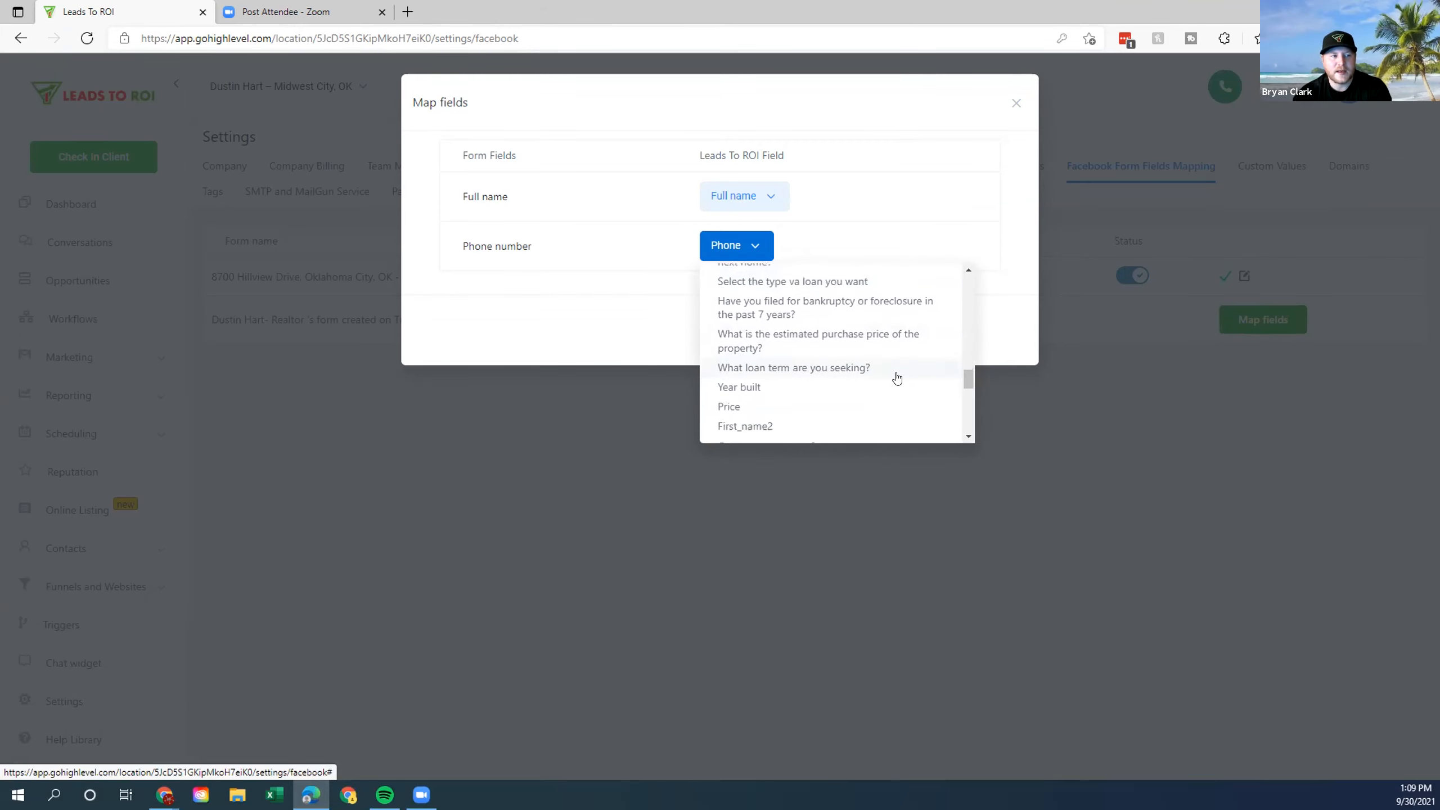
scroll(892, 380, "down", 4)
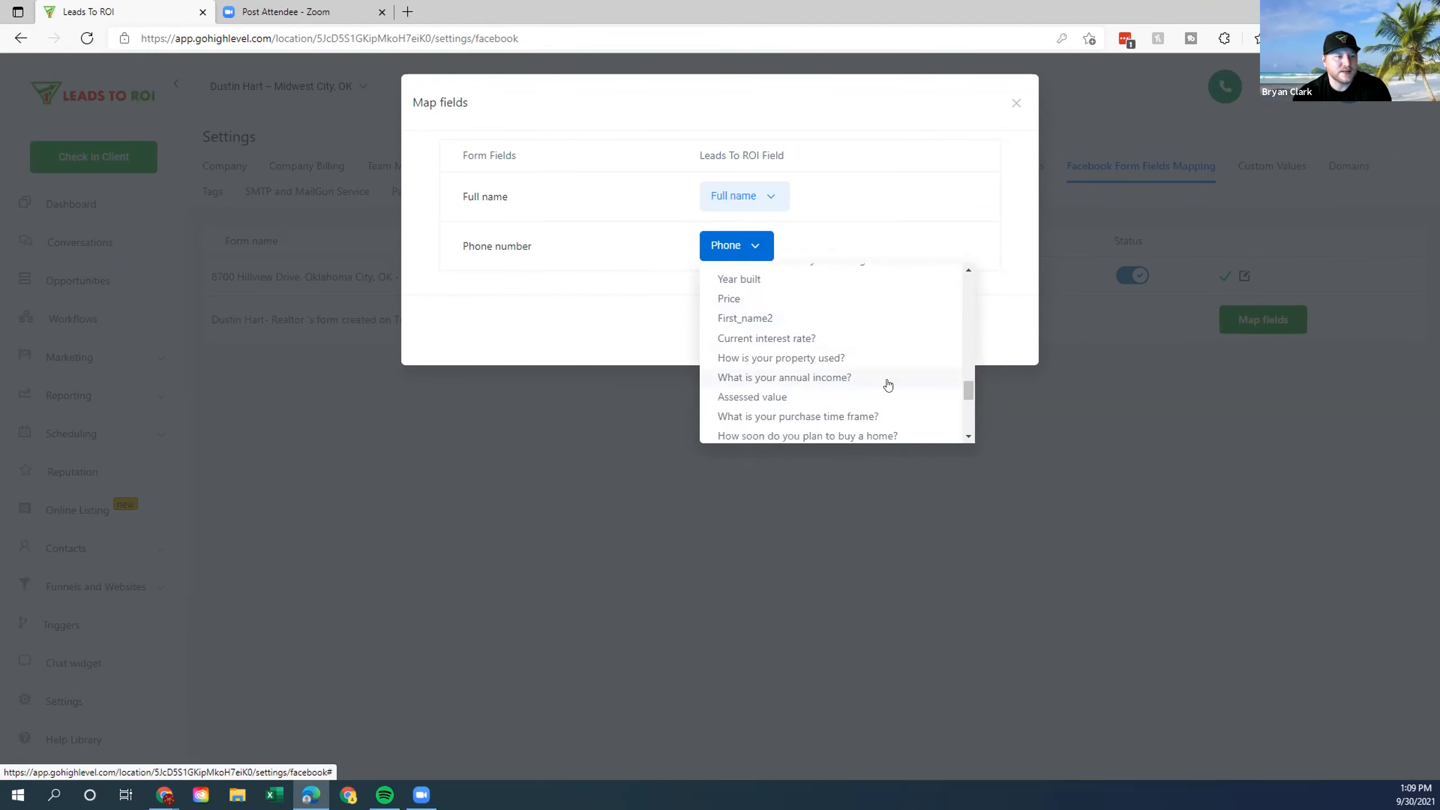
scroll(878, 375, "down", 1)
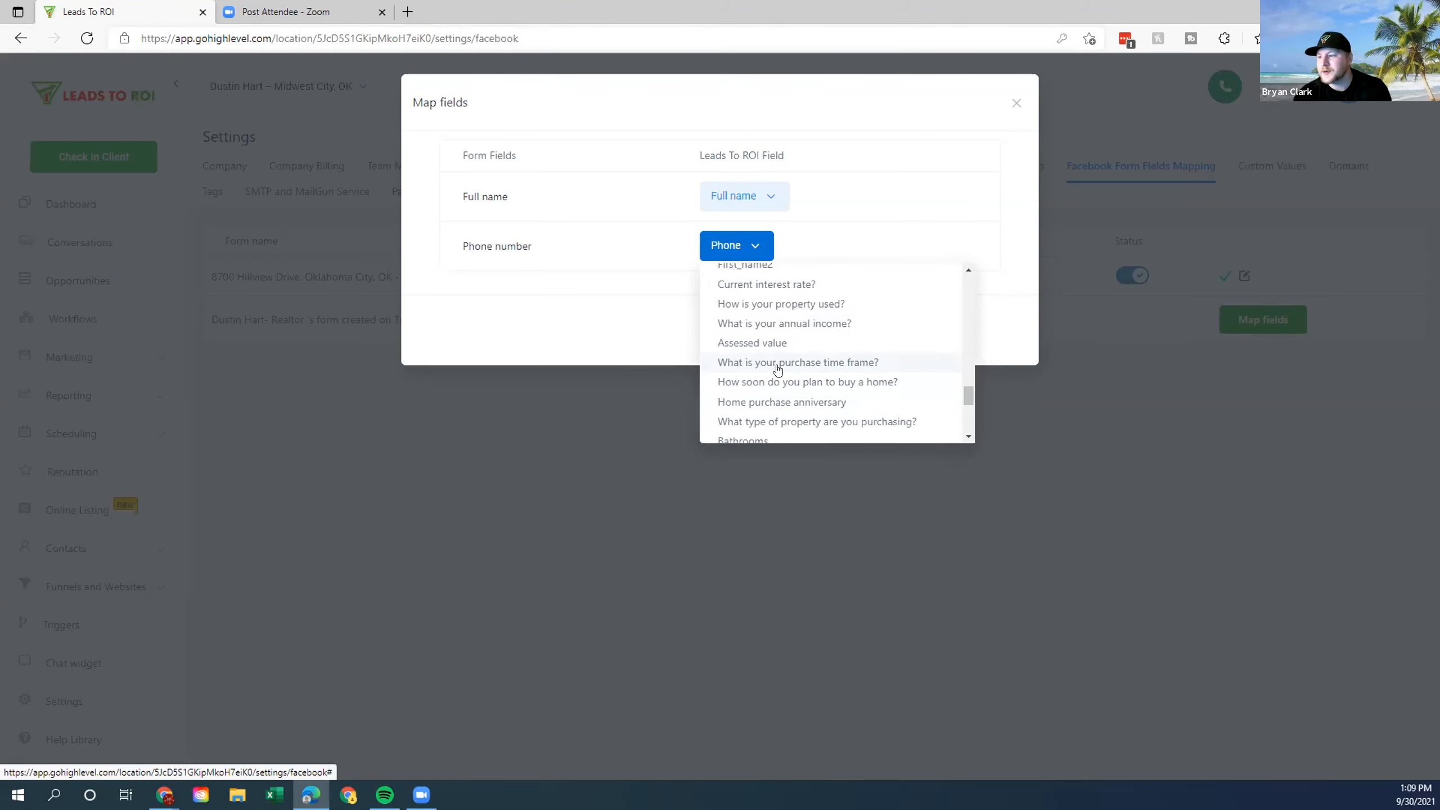
left_click(482, 287)
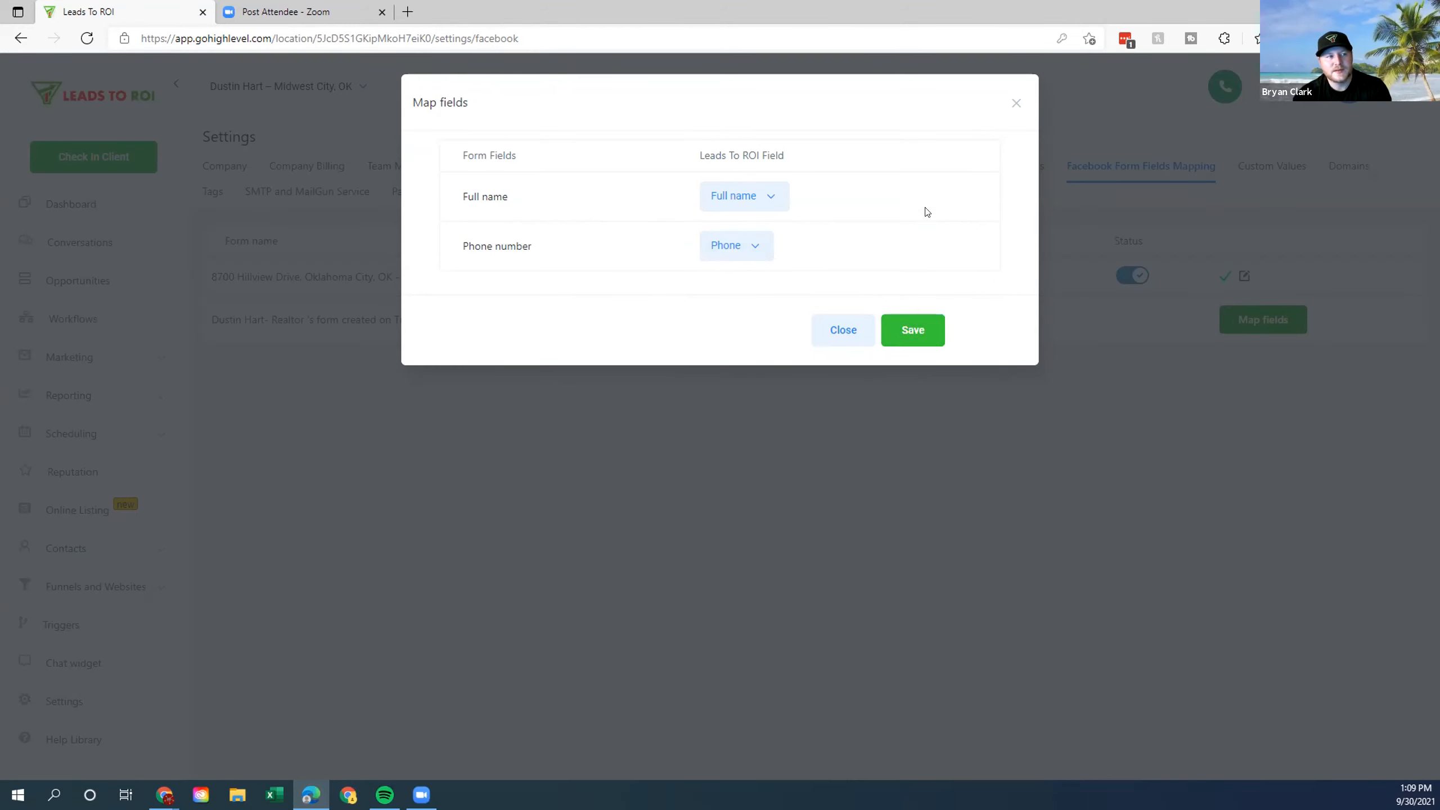
left_click(909, 331)
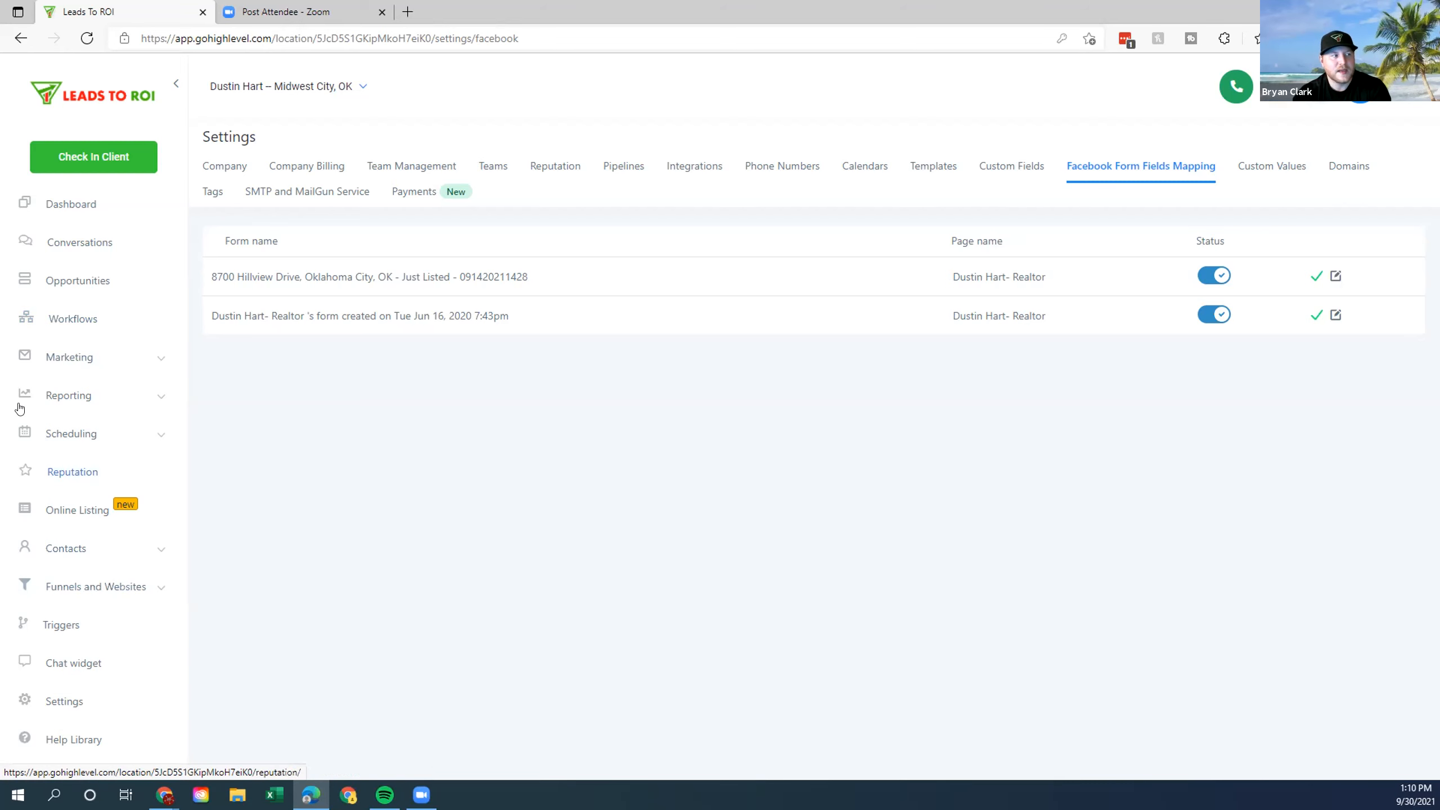
left_click(75, 320)
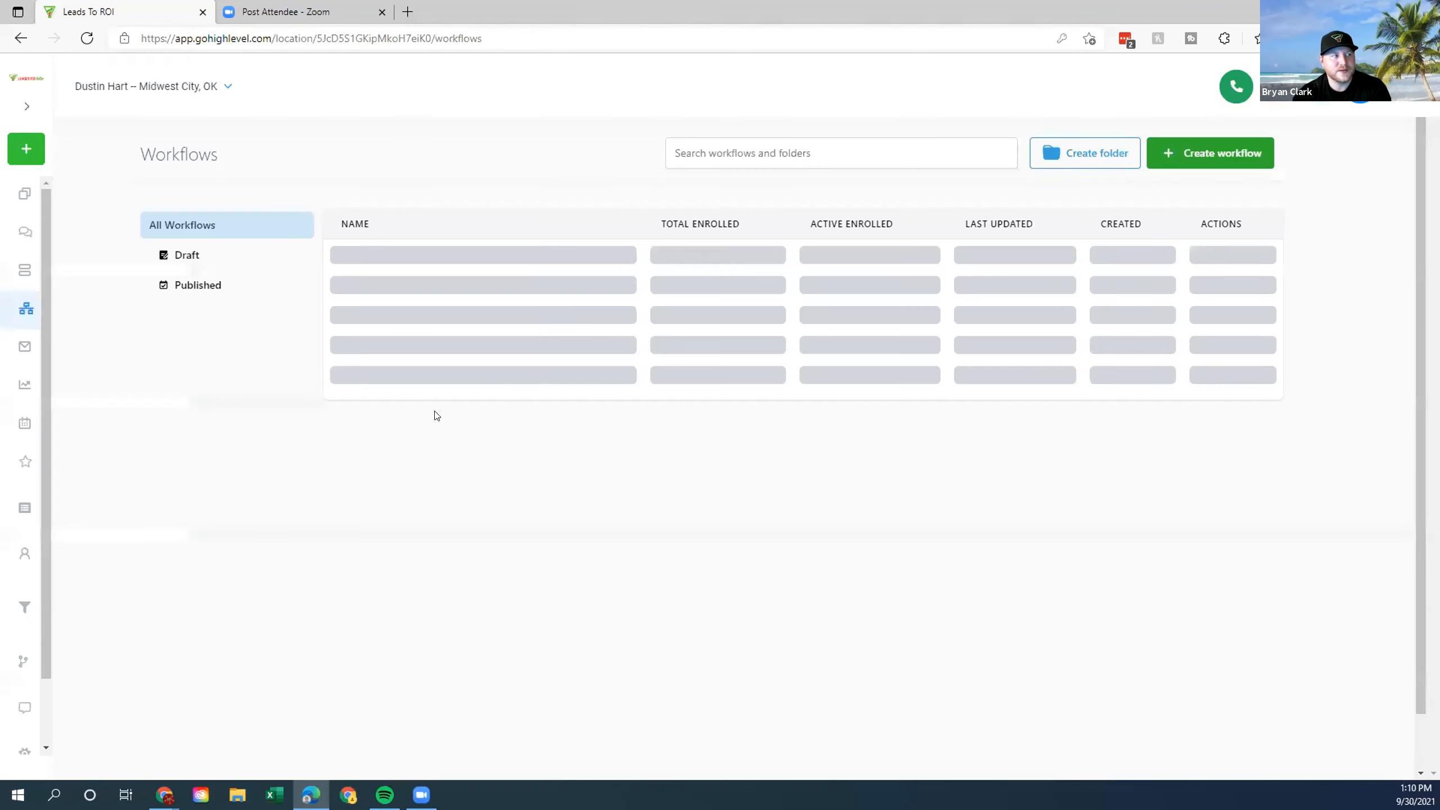
scroll(539, 488, "down", 3)
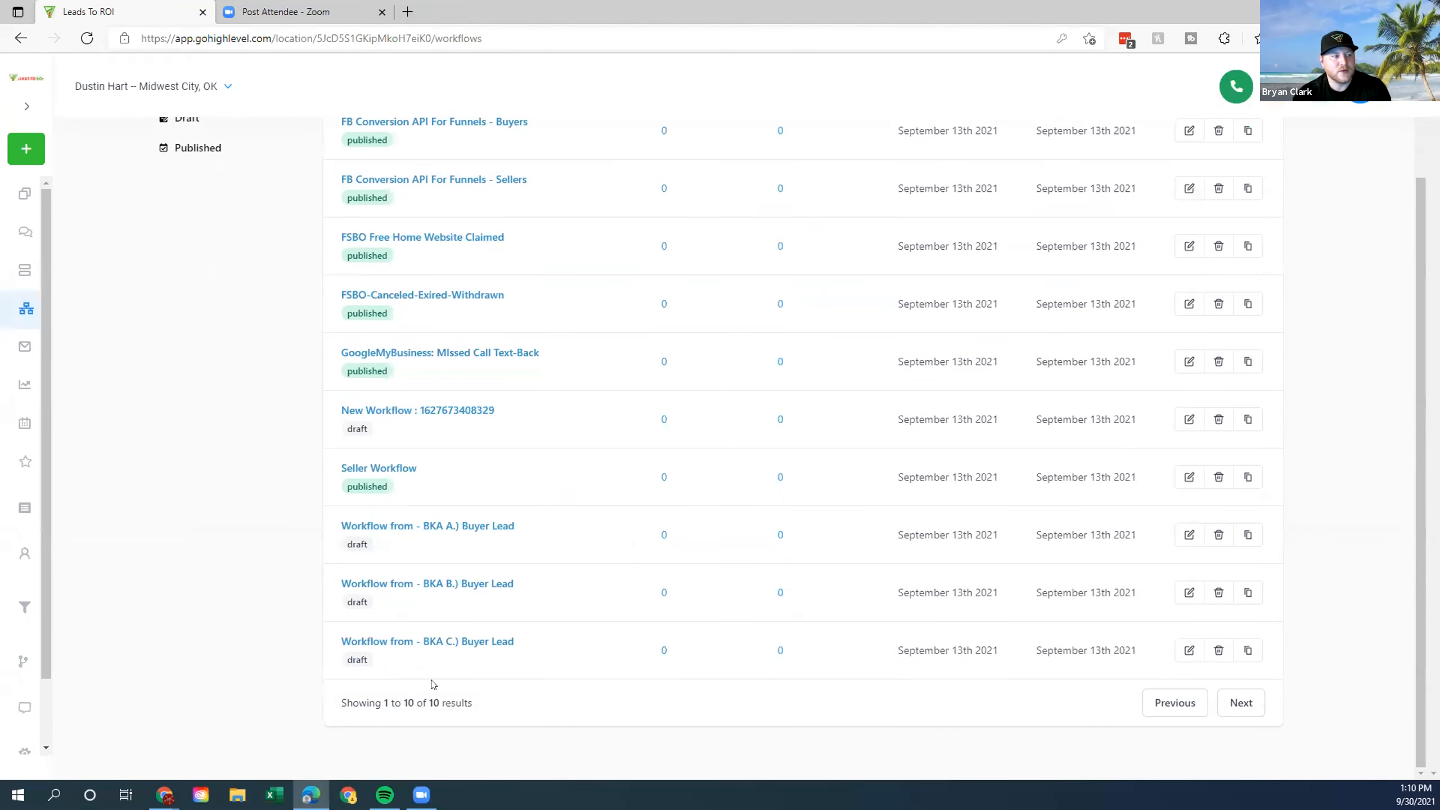
scroll(450, 658, "up", 3)
scroll(537, 680, "down", 3)
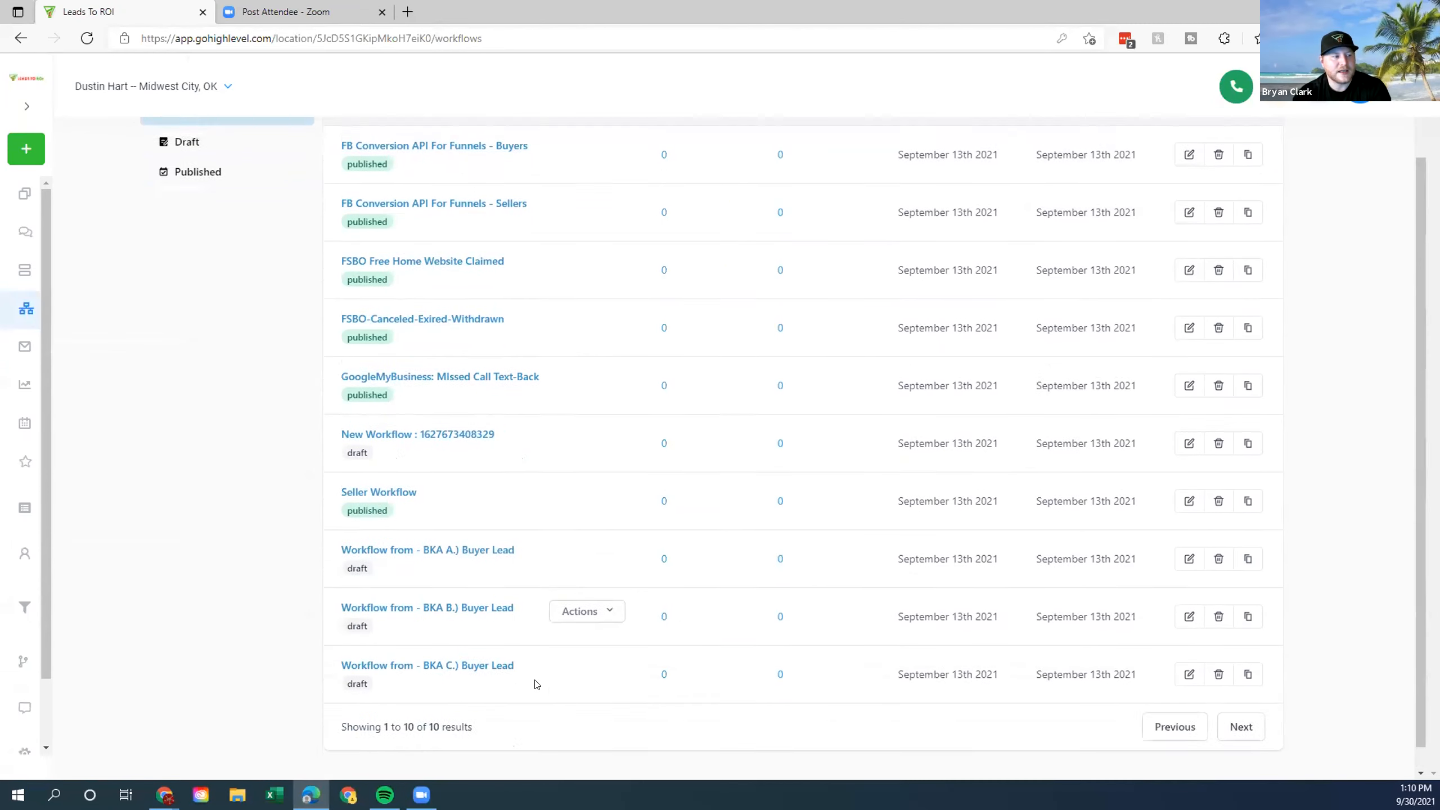
left_click(432, 525)
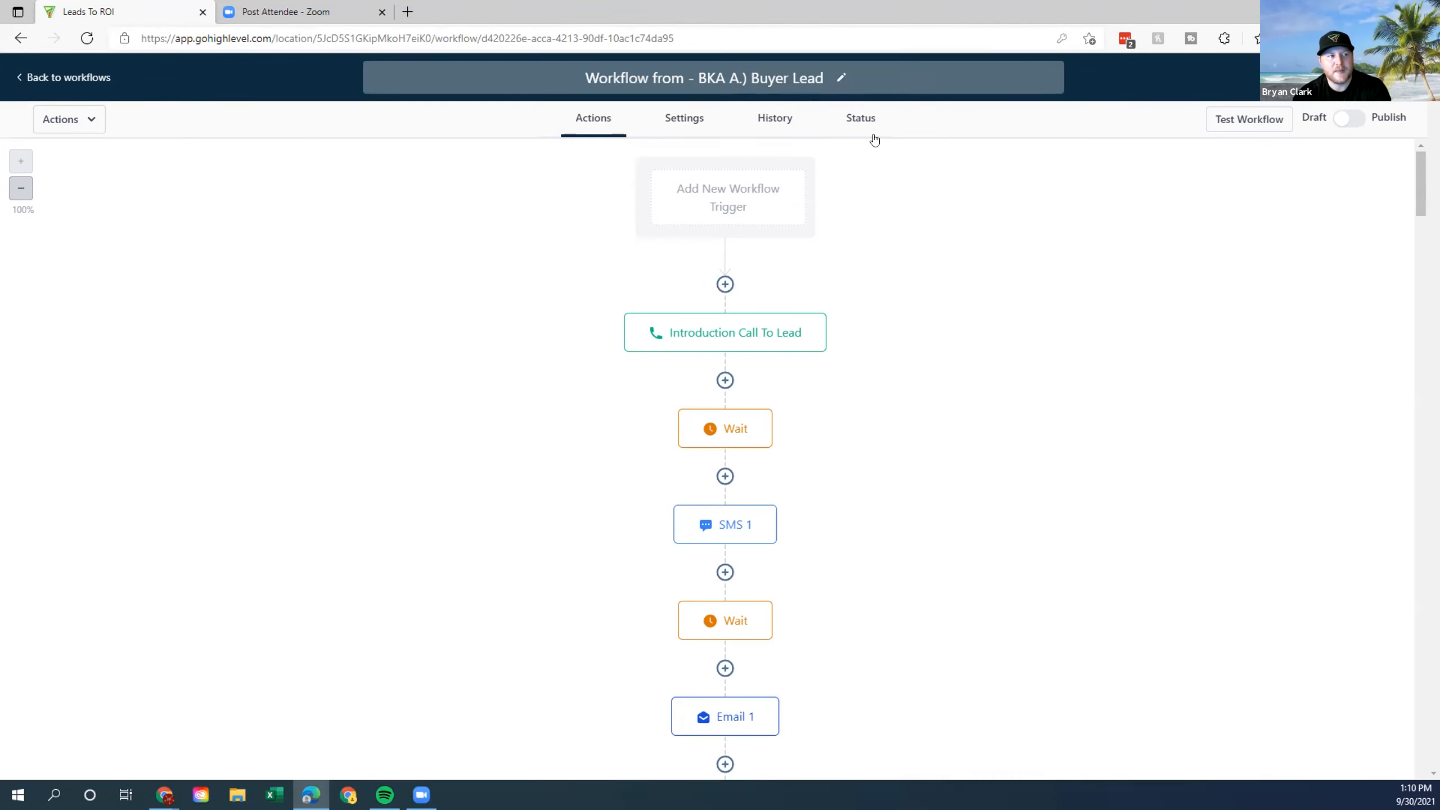
scroll(932, 405, "down", 6)
scroll(890, 597, "up", 6)
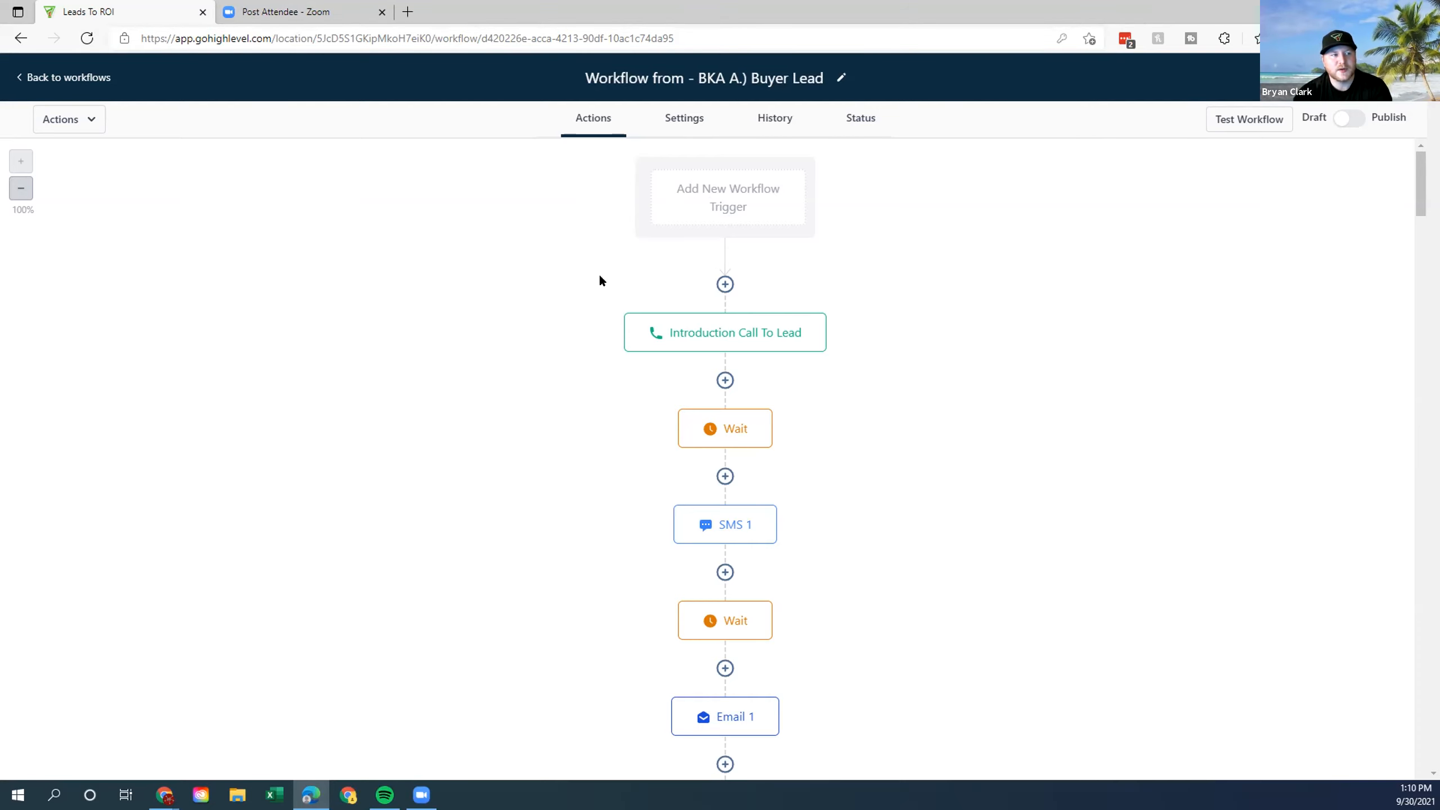
Add a Buyer Lead workflow trigger of type Facebook lead form submitted.
left_click(718, 201)
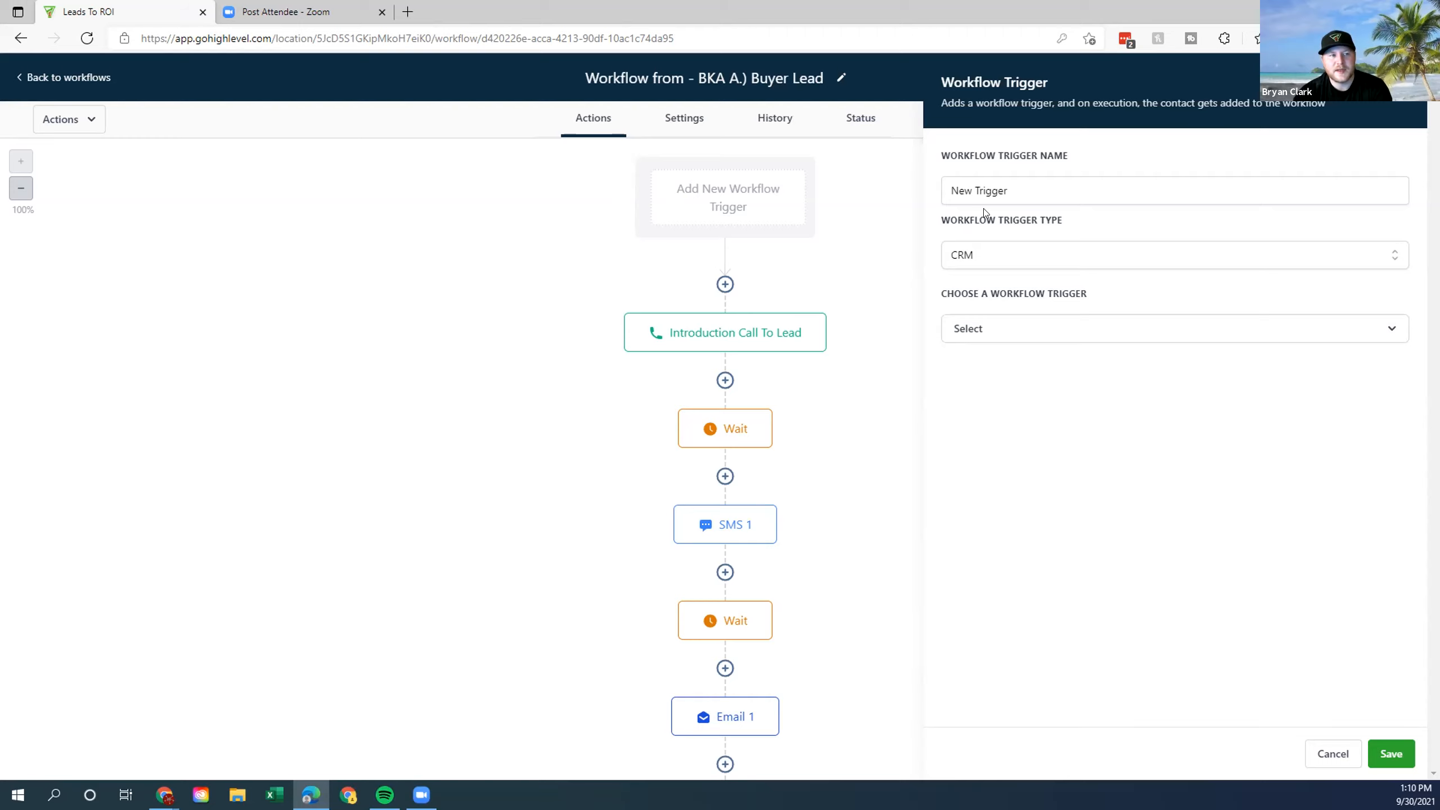
left_click(1015, 257)
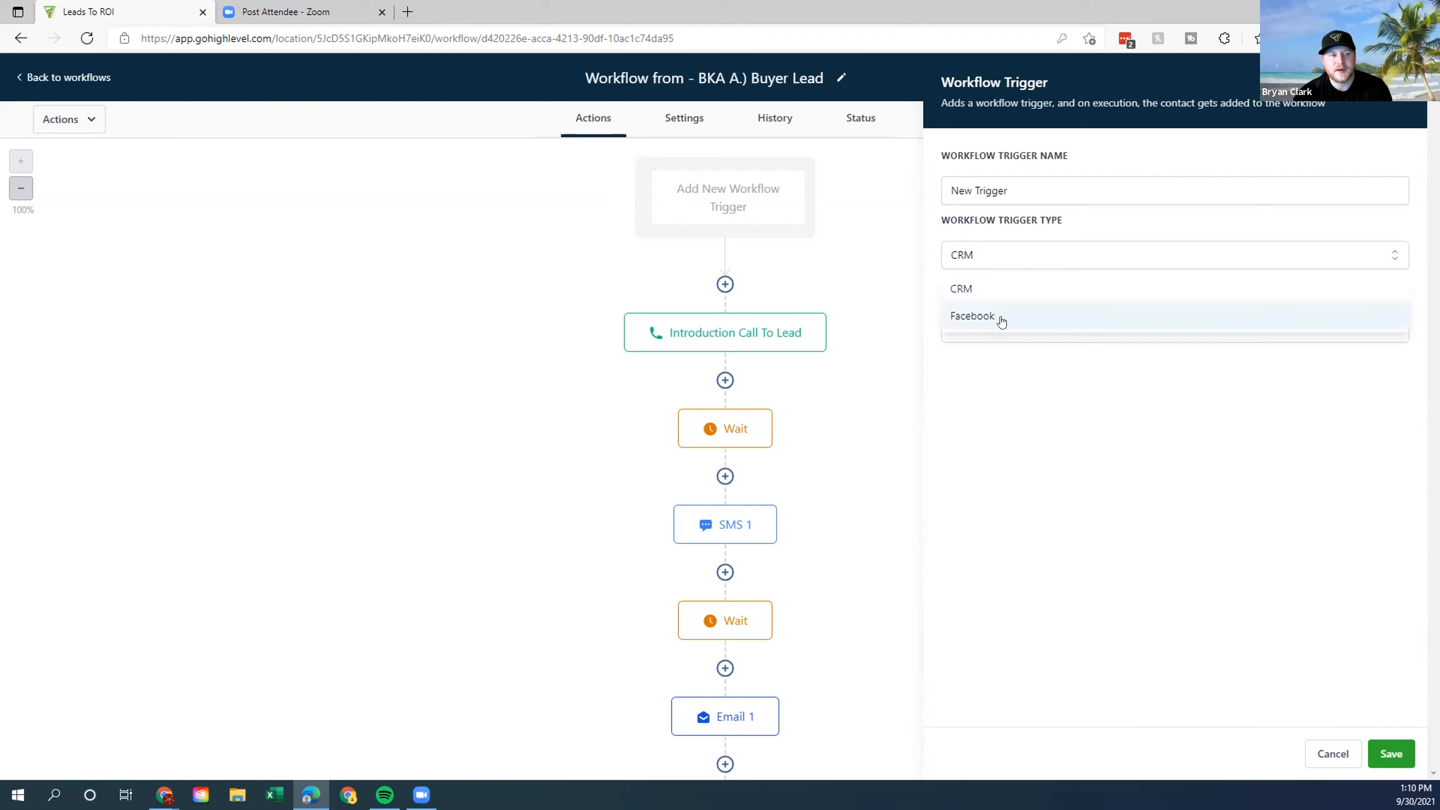
left_click(998, 316)
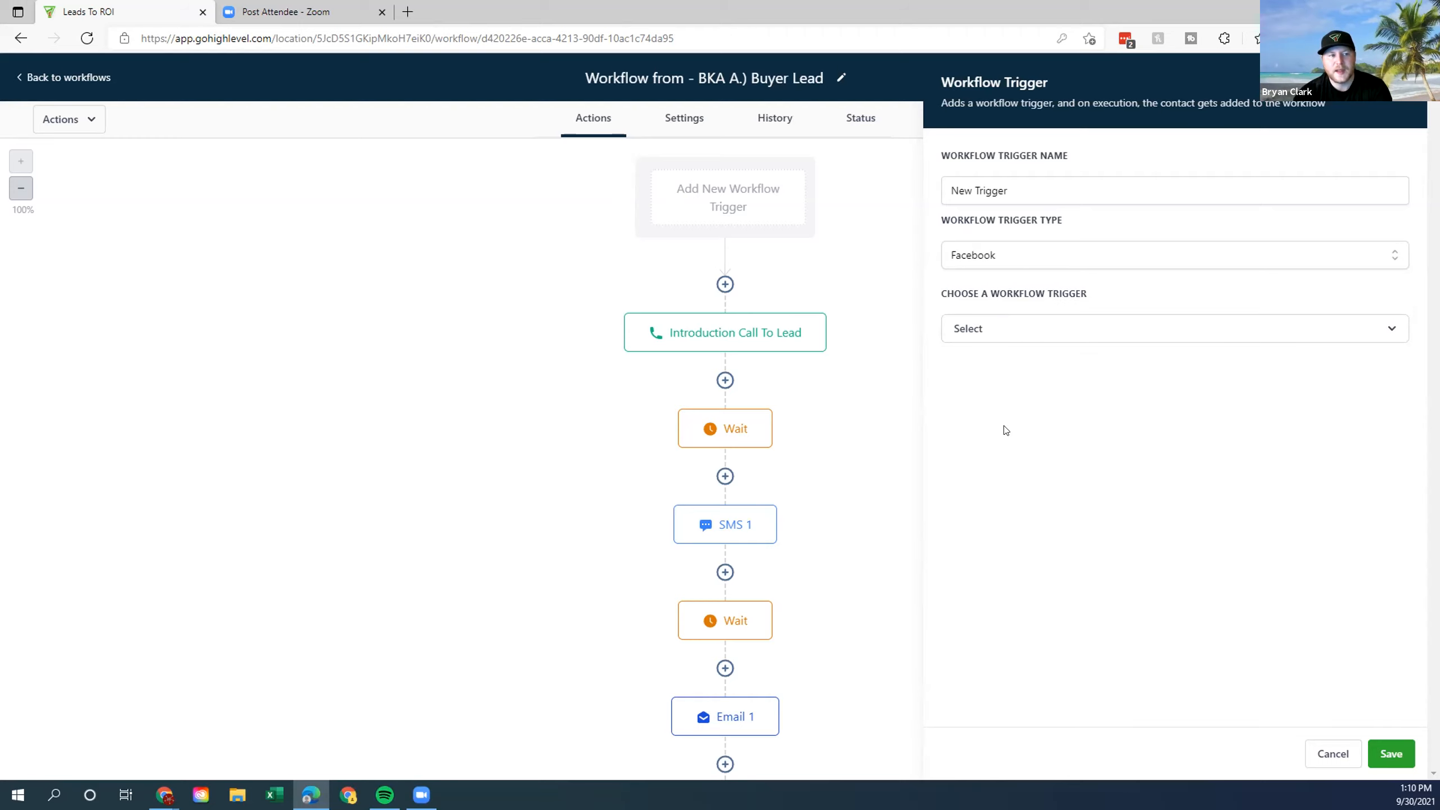
left_click(1007, 331)
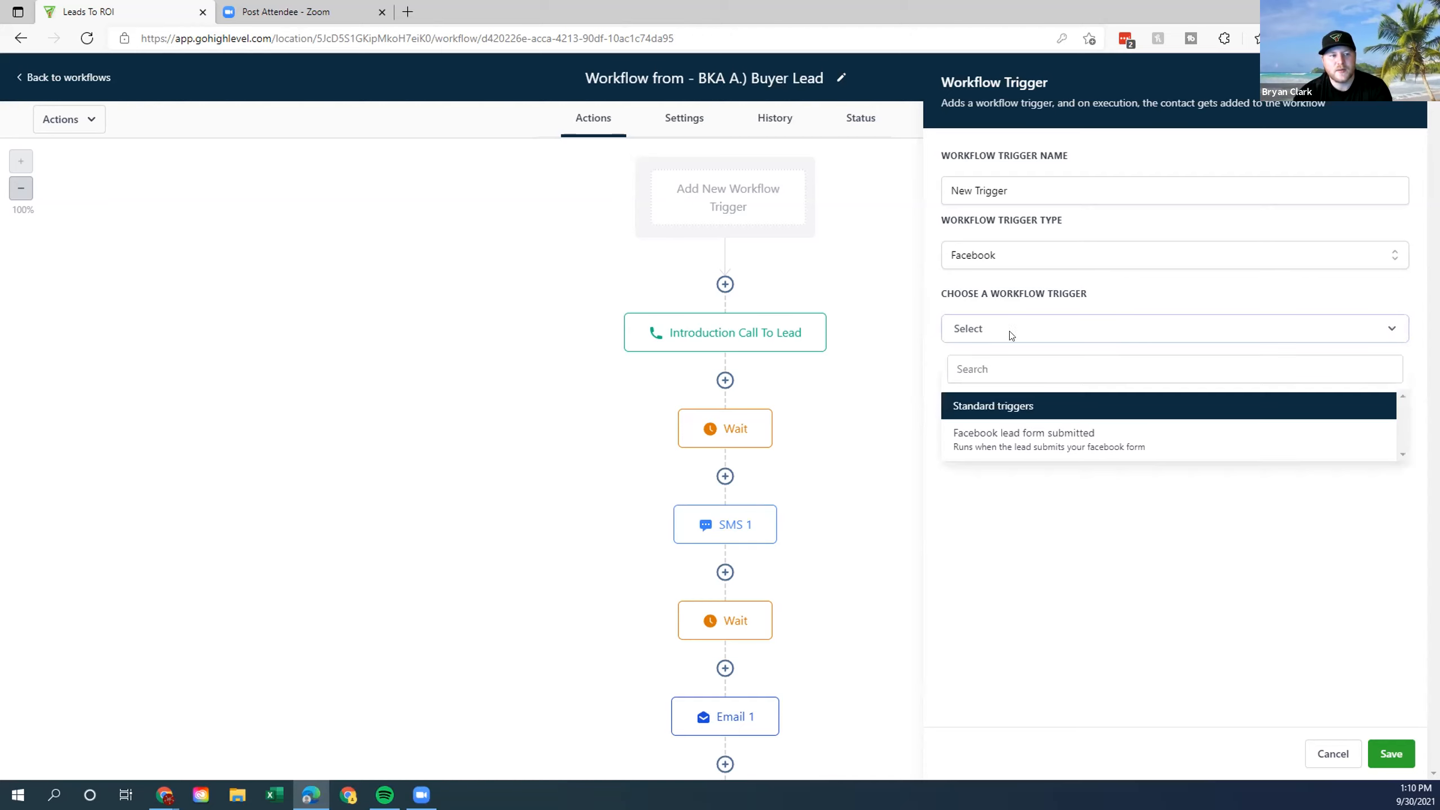
left_click(1038, 438)
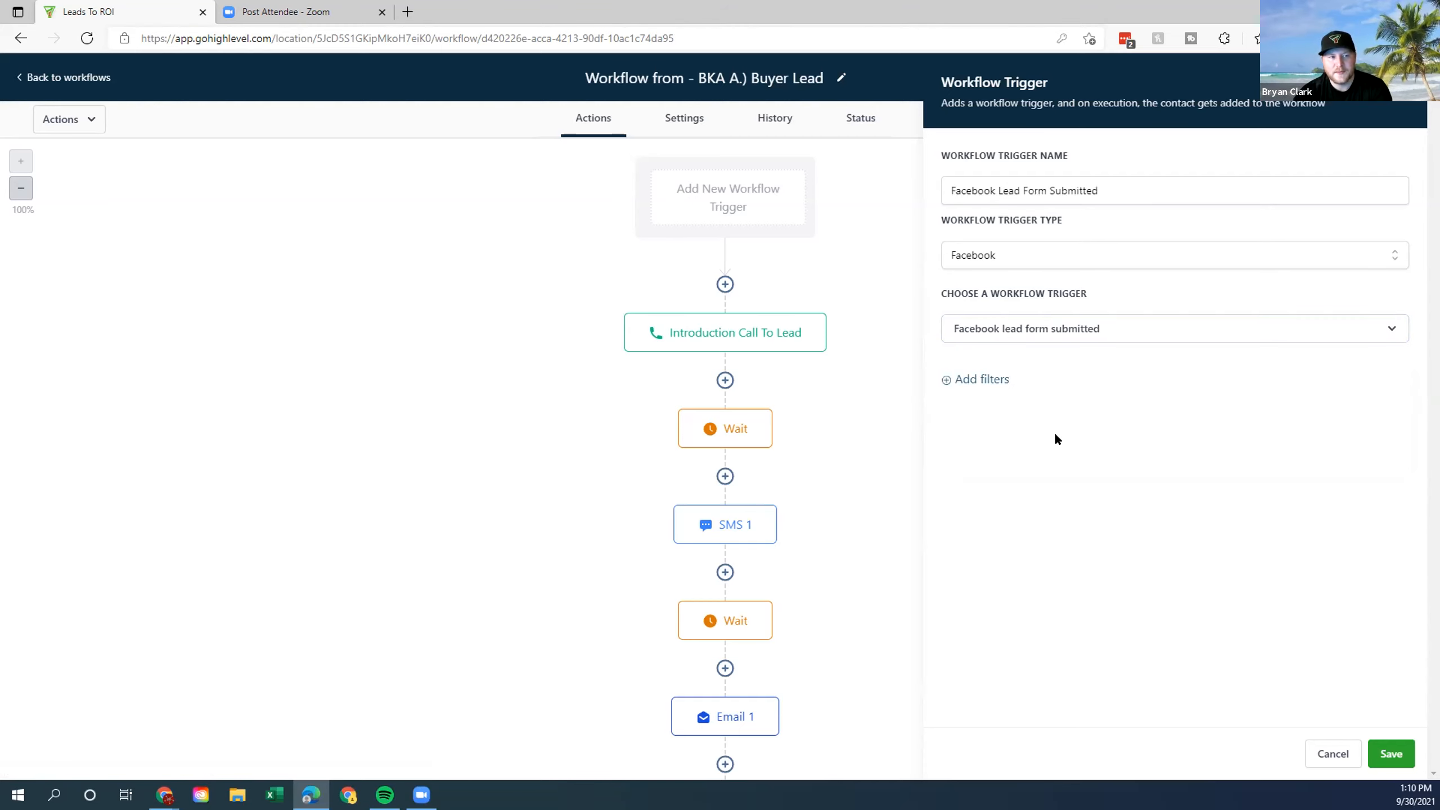
Filter the trigger In Form on the June 16, 2020 lead form and save it.
left_click(965, 382)
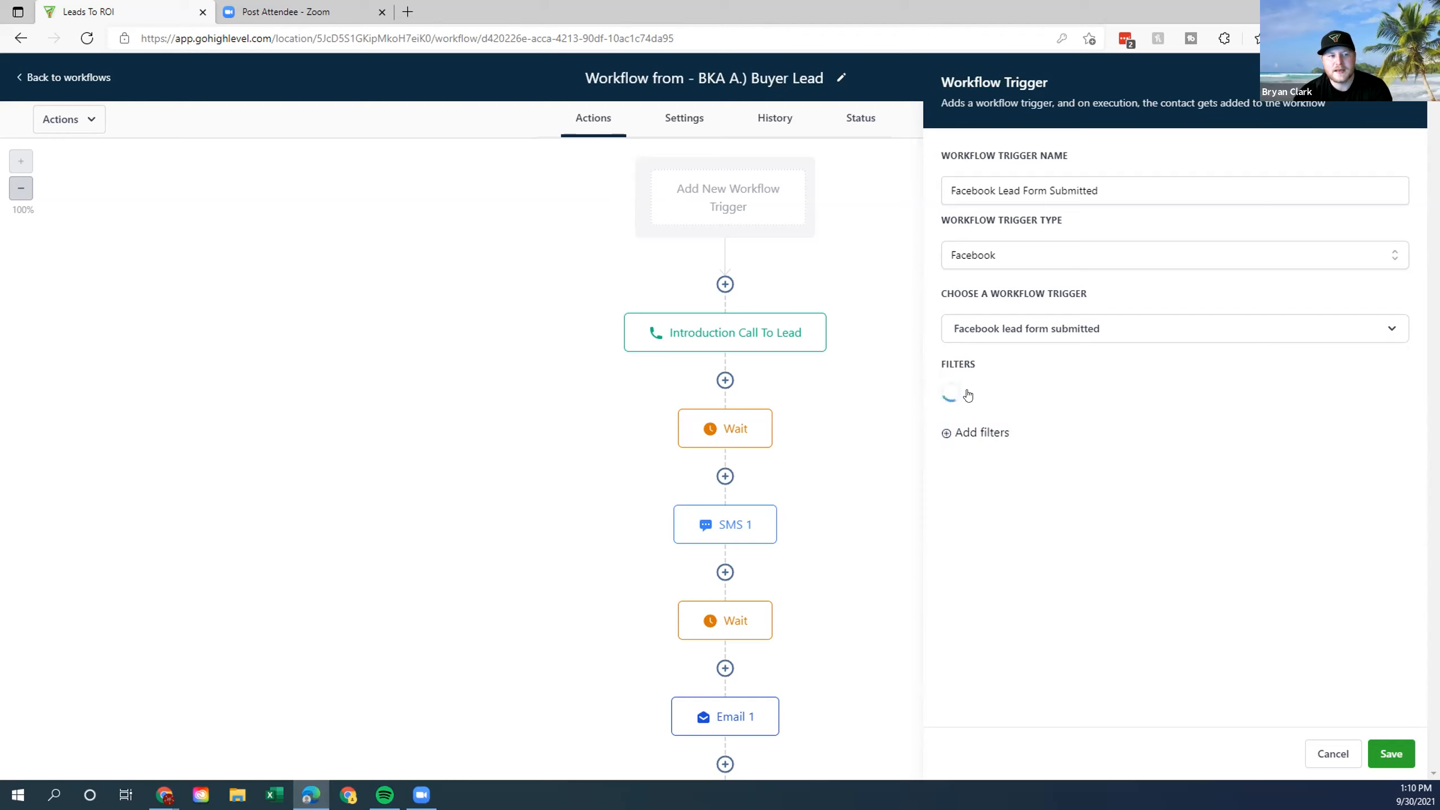
left_click(1157, 397)
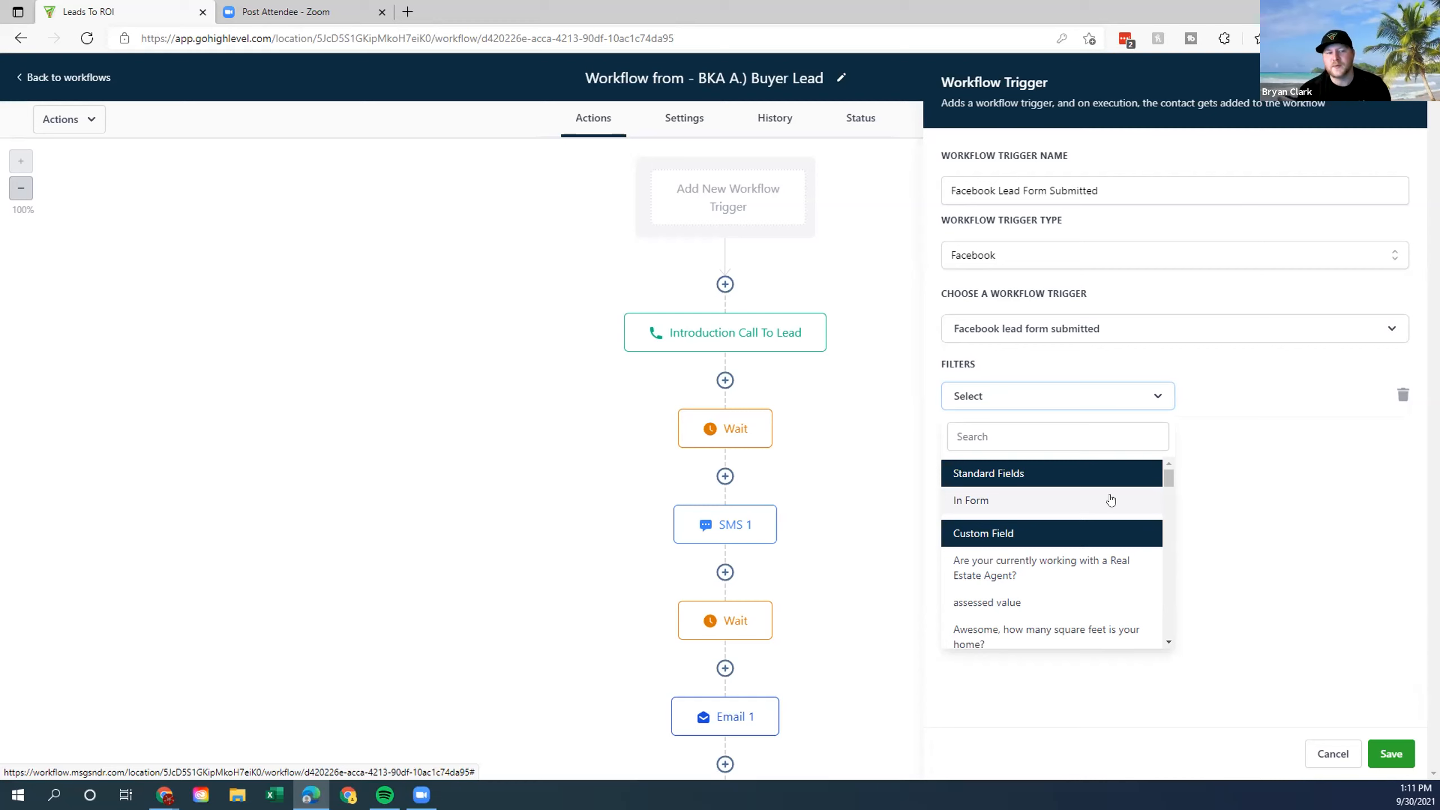
left_click(1110, 498)
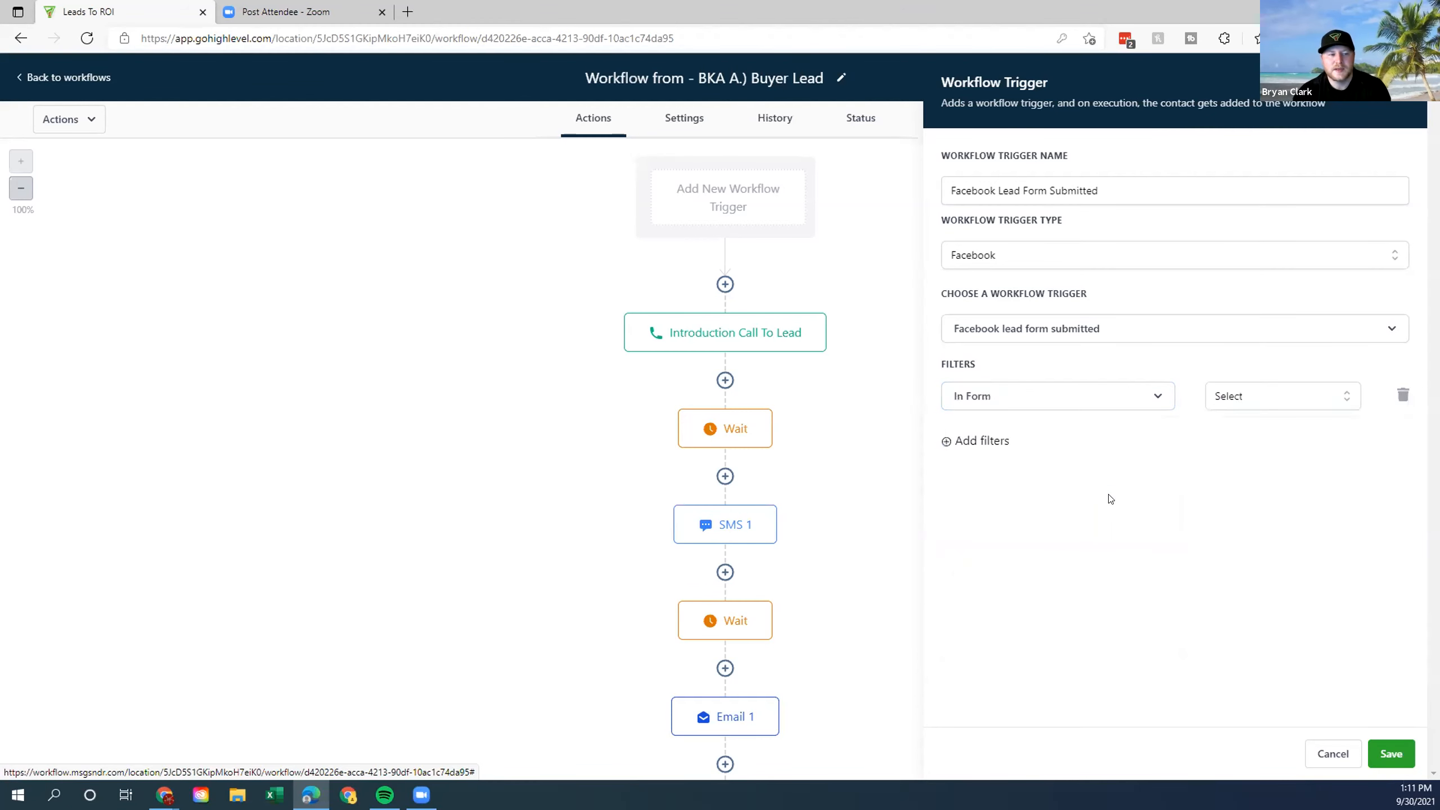
left_click(1325, 401)
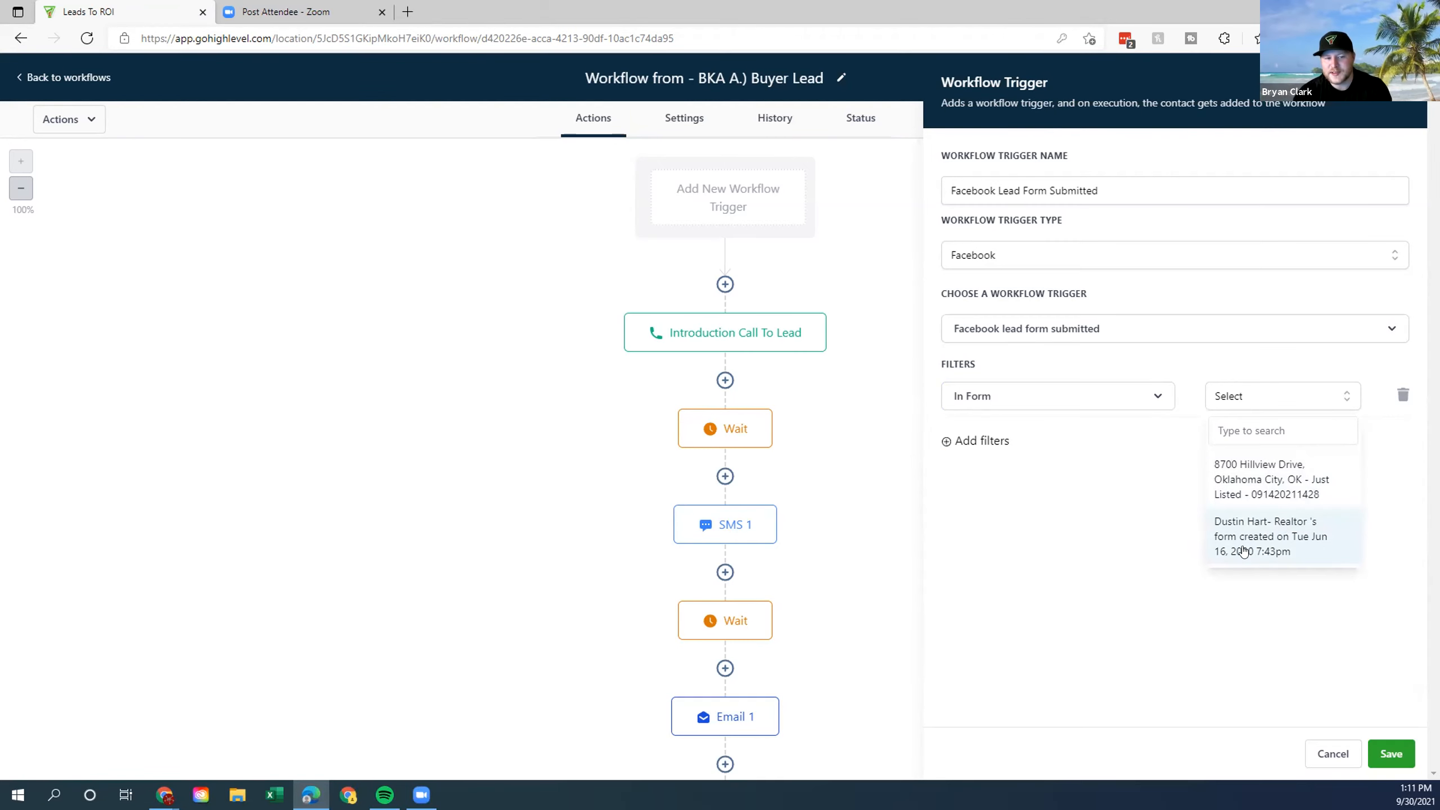
left_click(1246, 548)
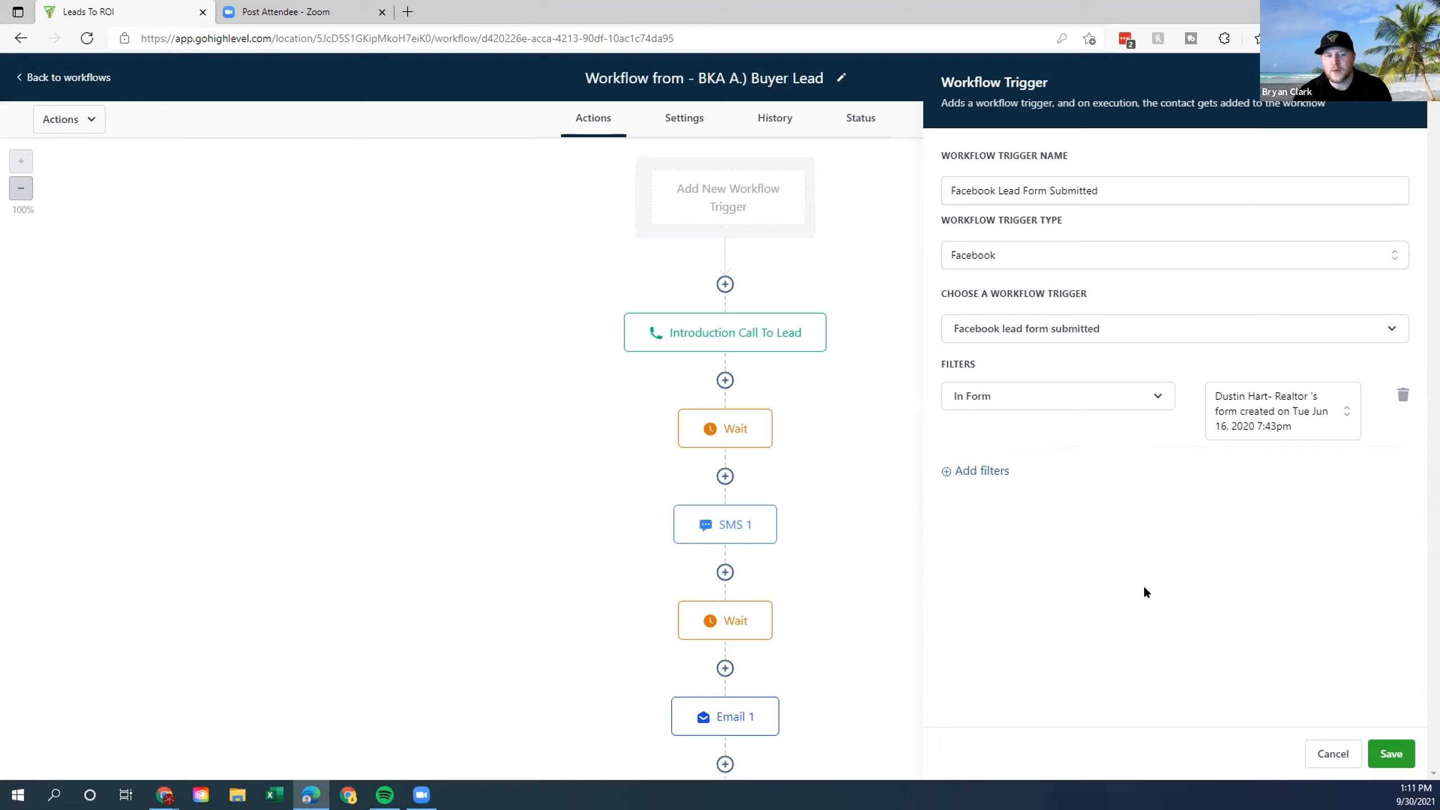
left_click(1384, 752)
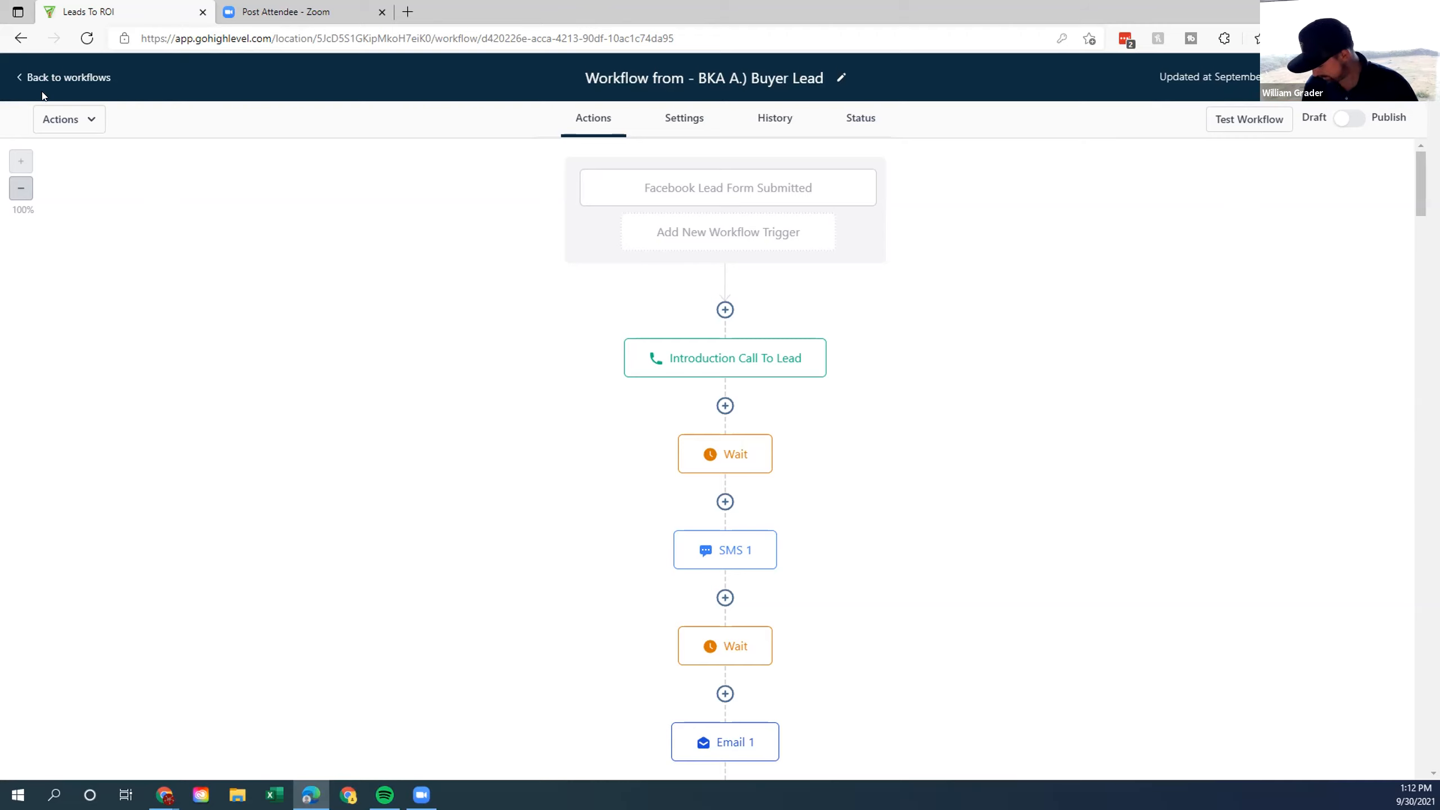
Return from the Buyer Lead workflow to the Workflows list and expand the sidebar.
left_click(65, 77)
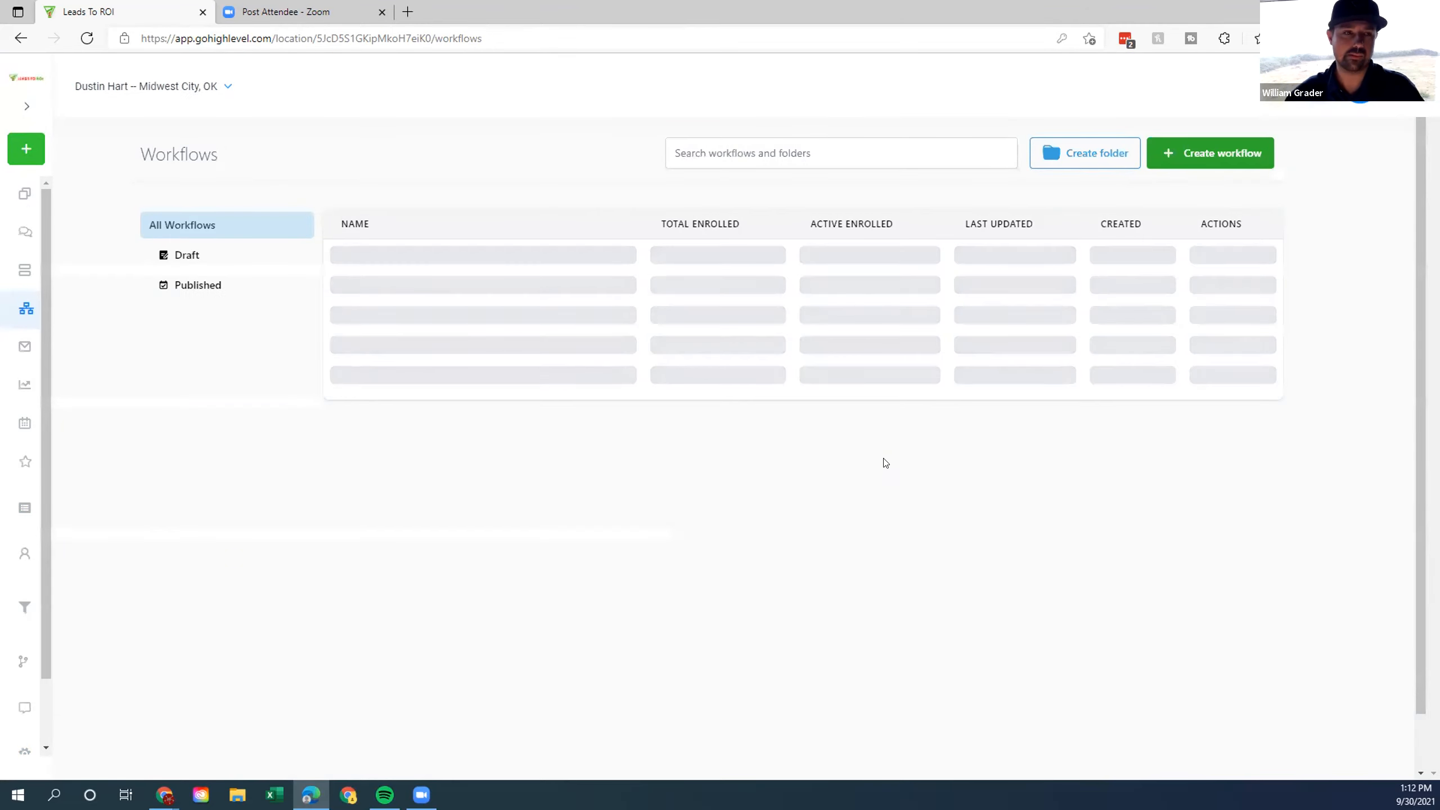
key("alt+Left")
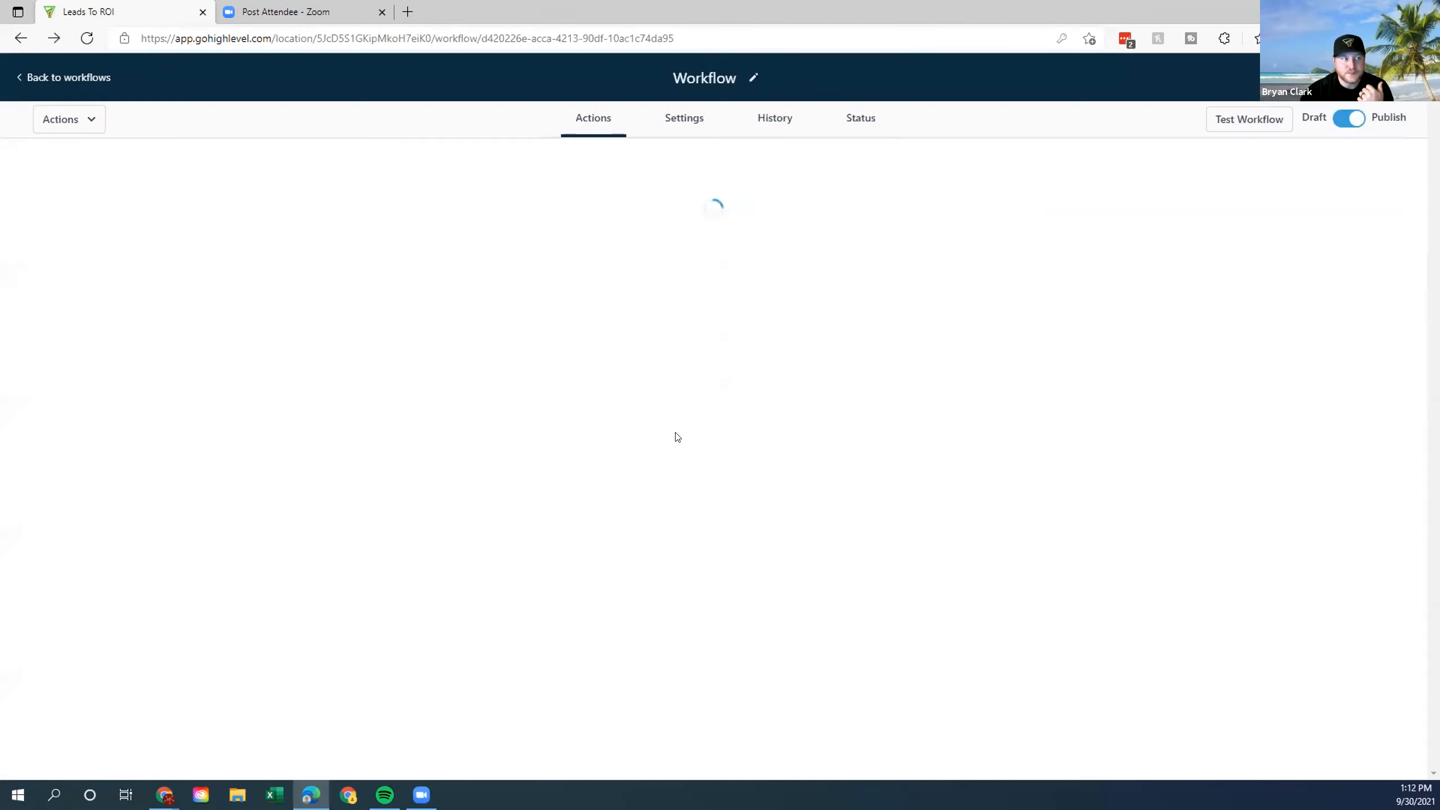
left_click(43, 77)
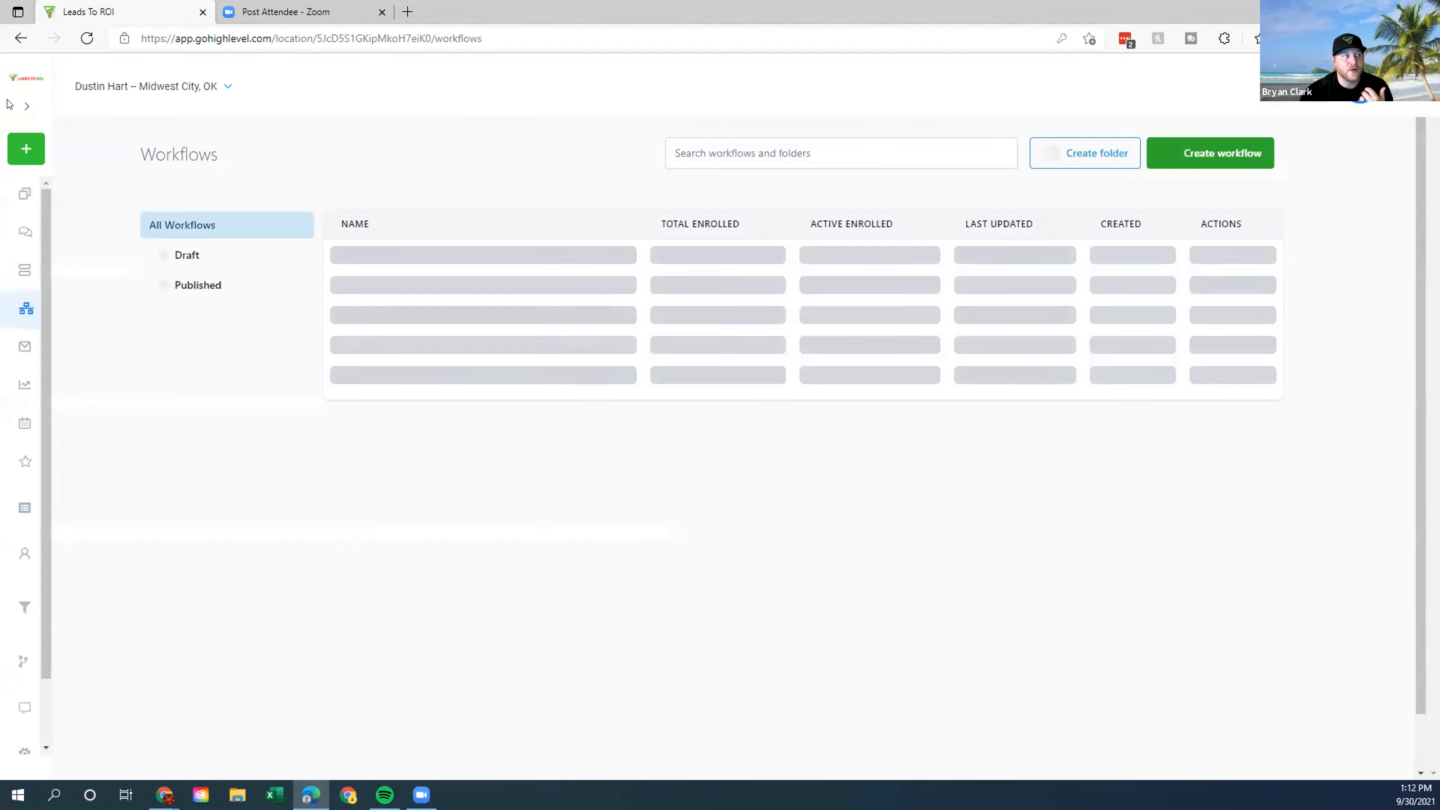
left_click(26, 108)
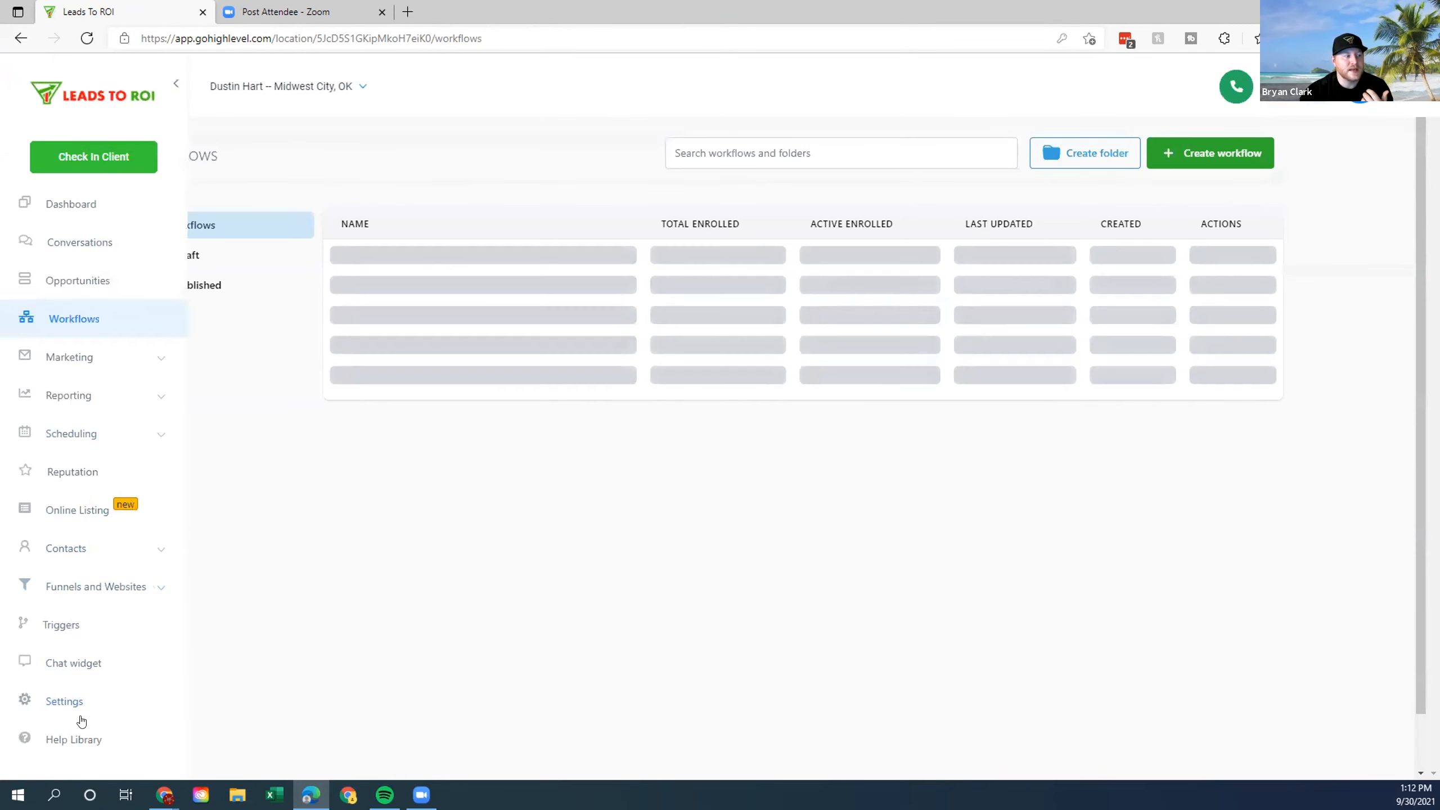
Open the sub-account Settings and its Facebook Form Fields Mapping tab.
left_click(116, 698)
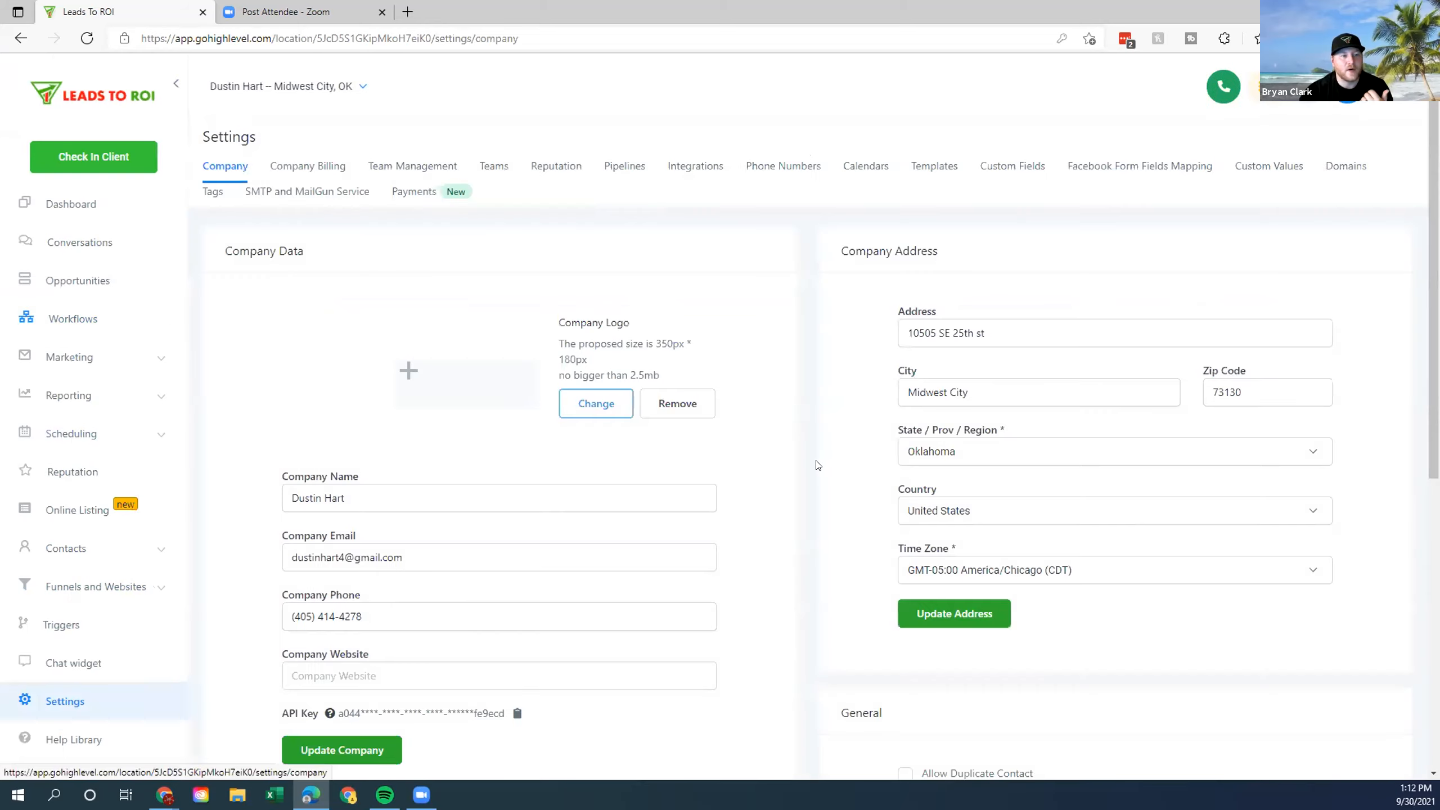
left_click(1159, 168)
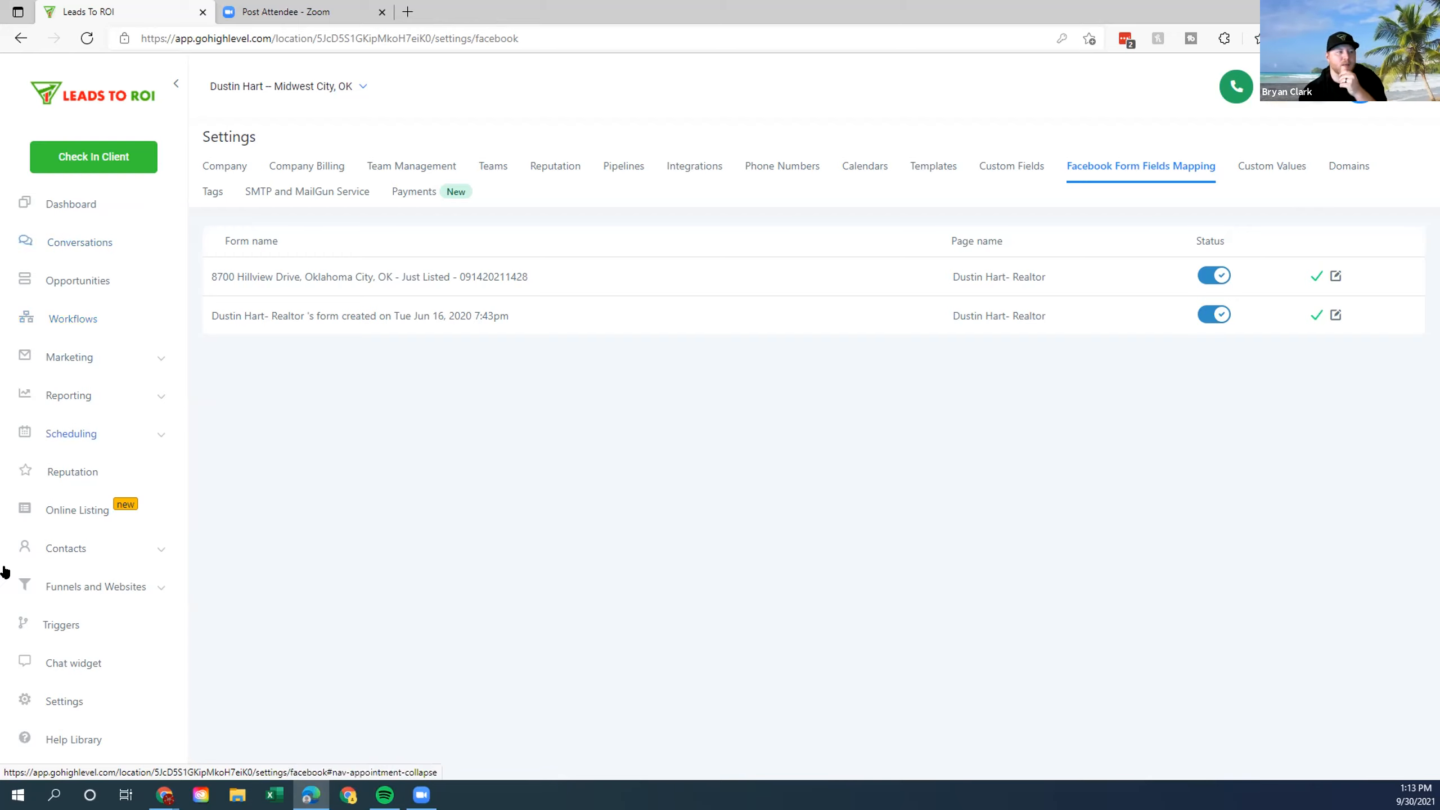
Browse the Triggers folder list and start a new basic trigger rule.
left_click(91, 617)
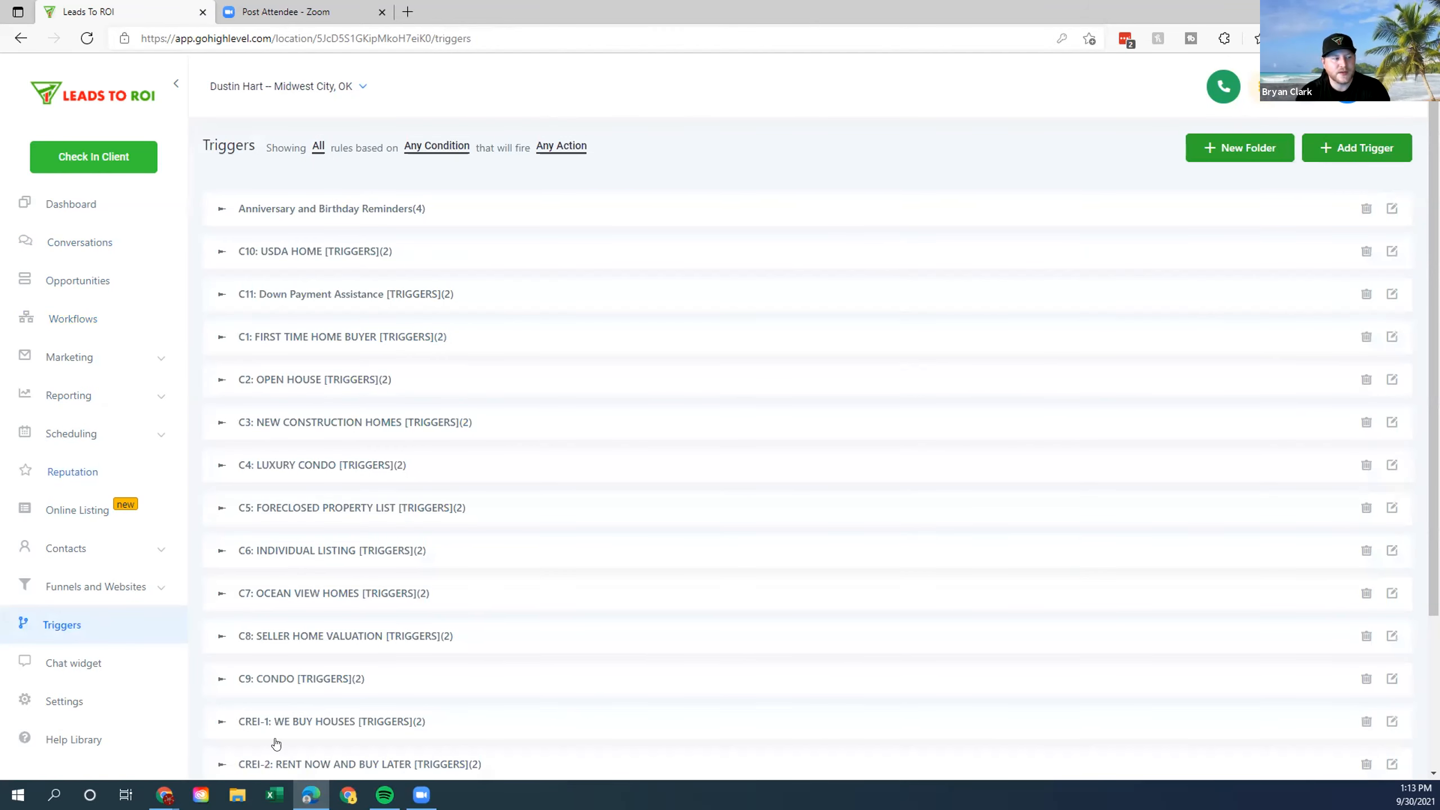
scroll(728, 351, "down", 4)
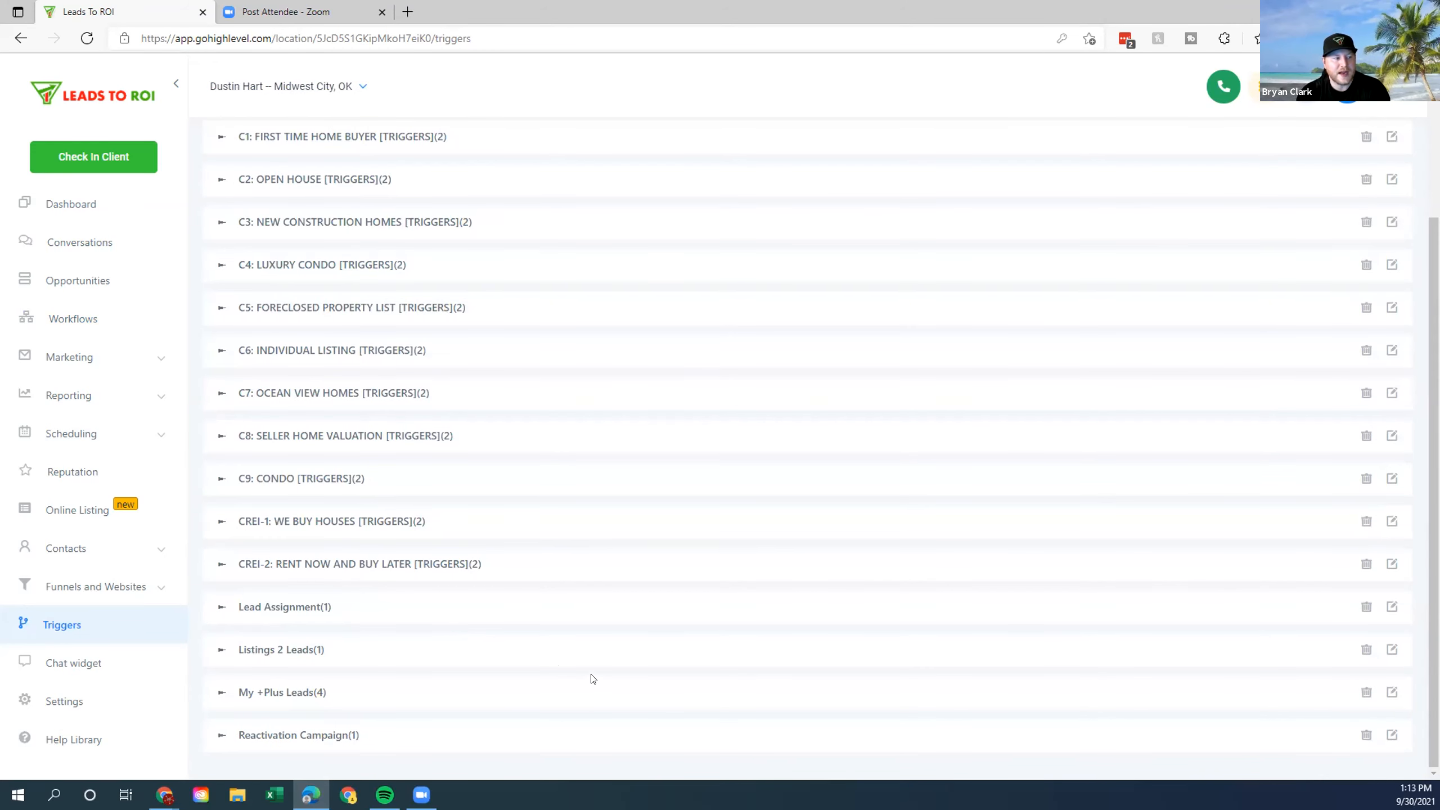
scroll(573, 678, "up", 4)
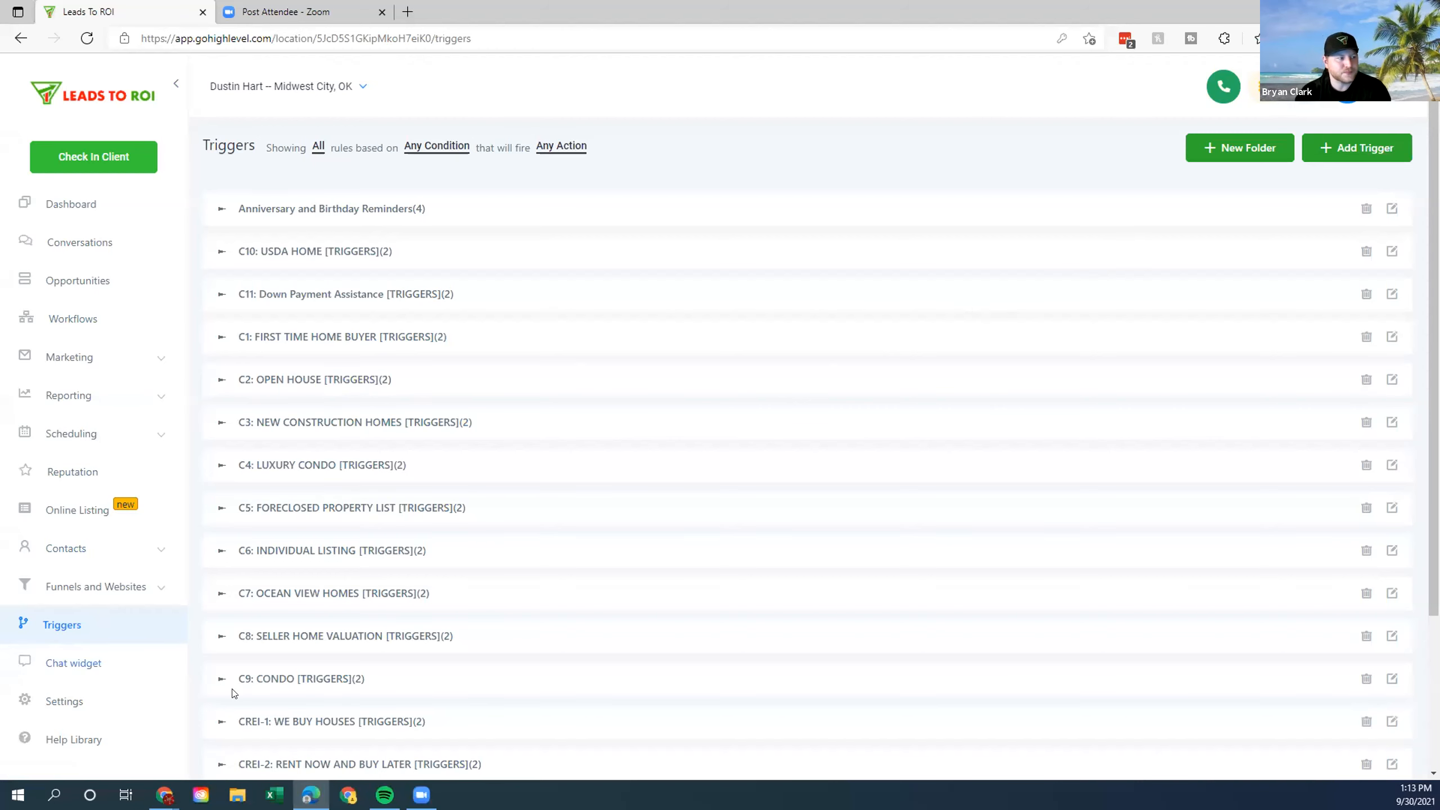
scroll(692, 501, "down", 3)
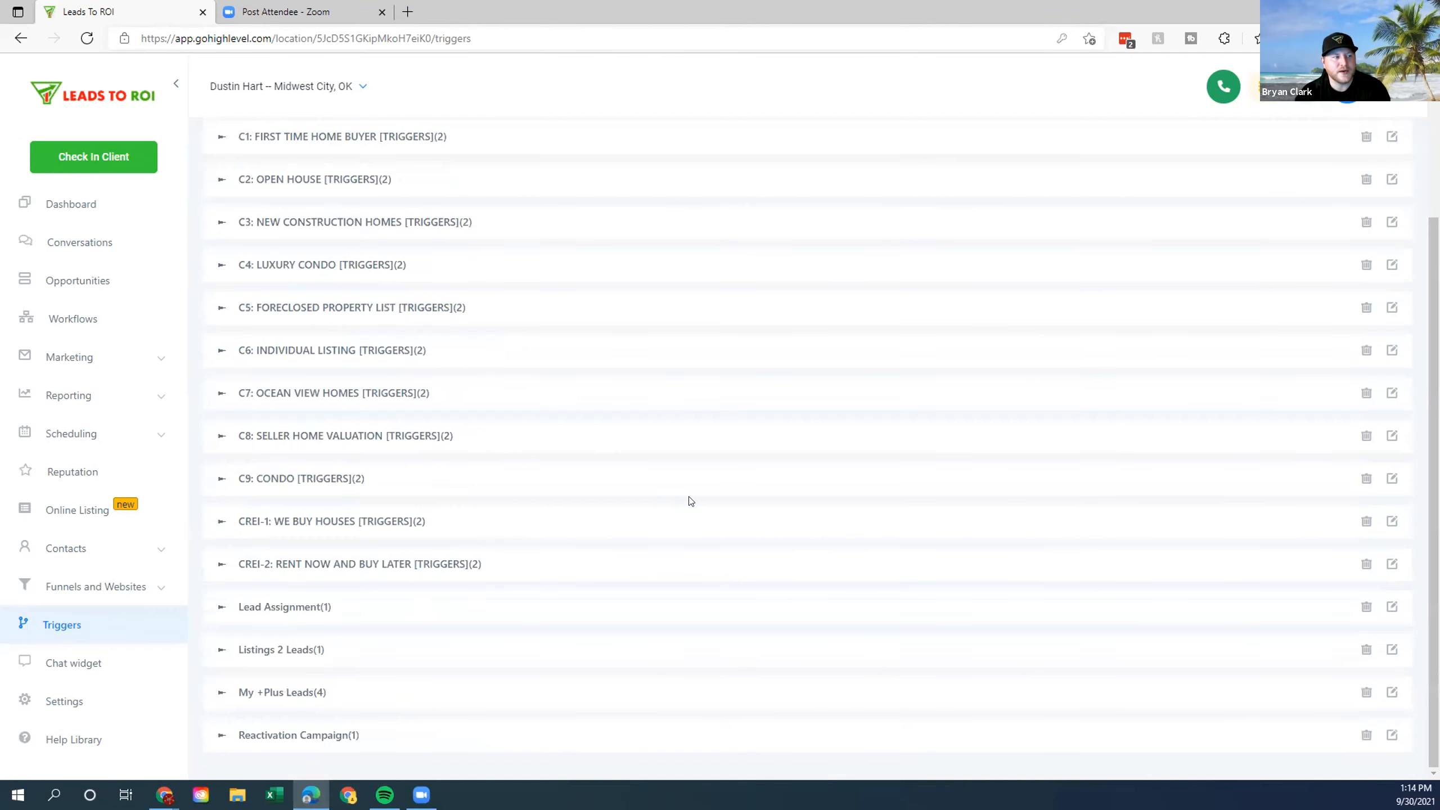
scroll(726, 587, "up", 3)
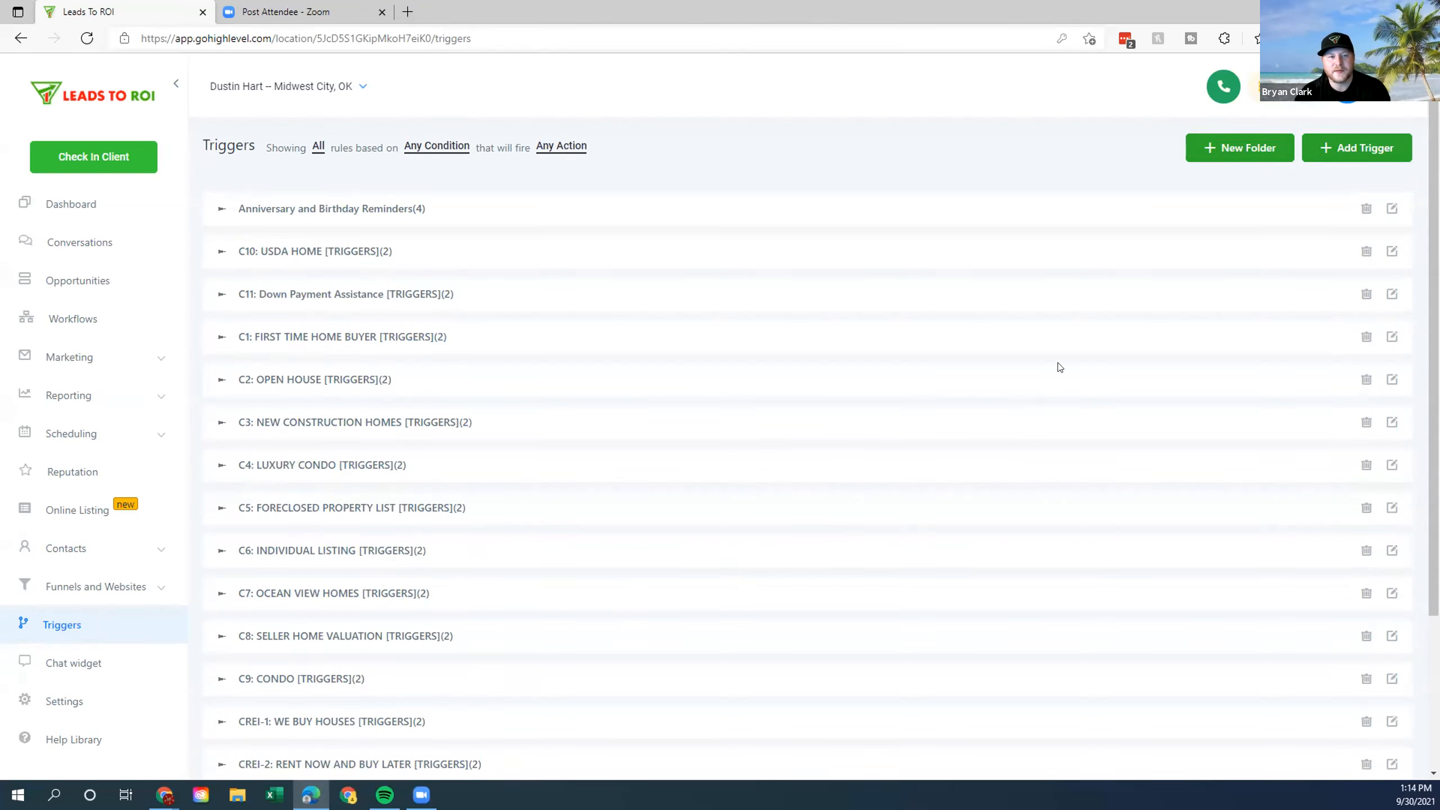
left_click(1339, 146)
Name the new rule 'Facebook Lead June 16th', then discard it unsaved.
left_click(655, 178)
type("Facebook ")
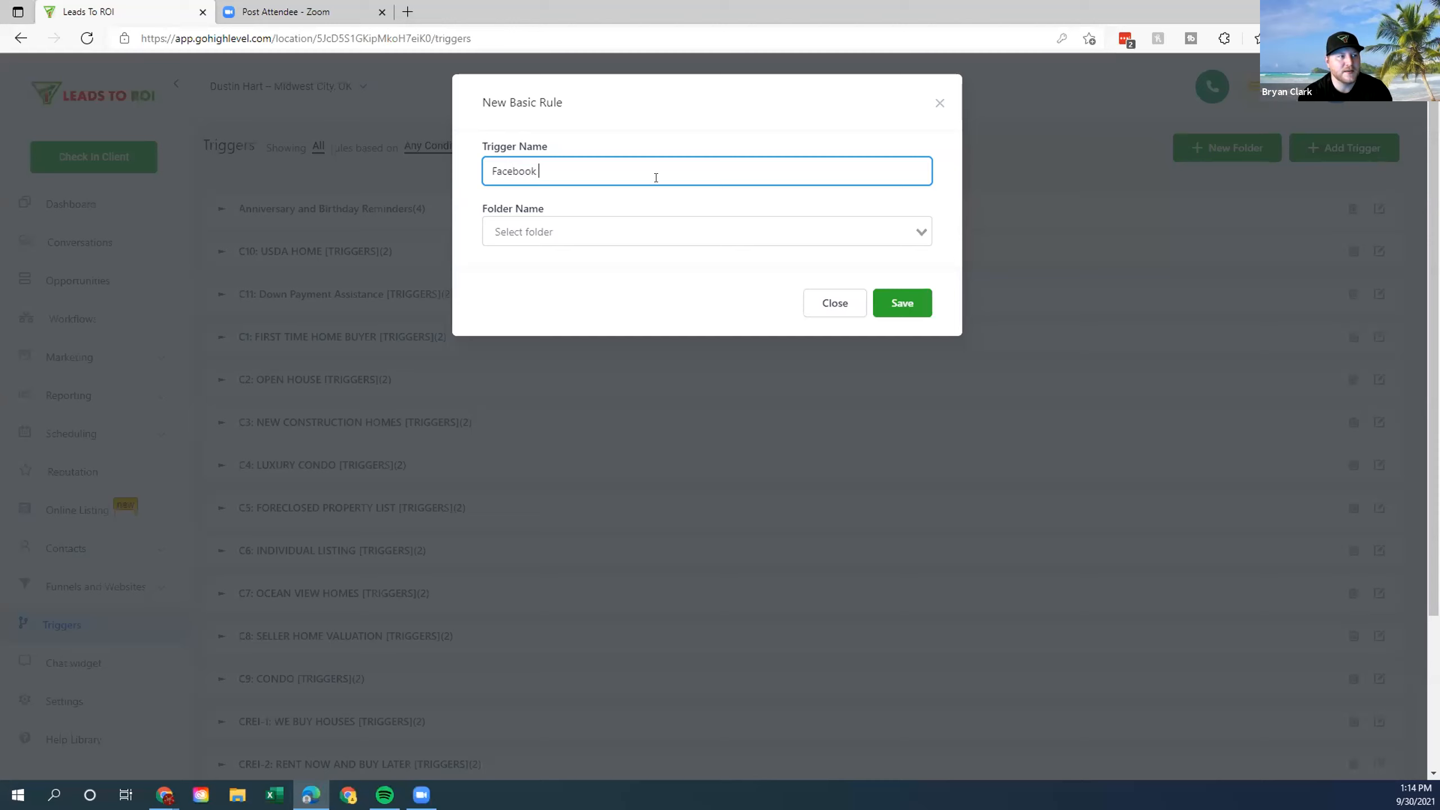
type("Lead June 16th")
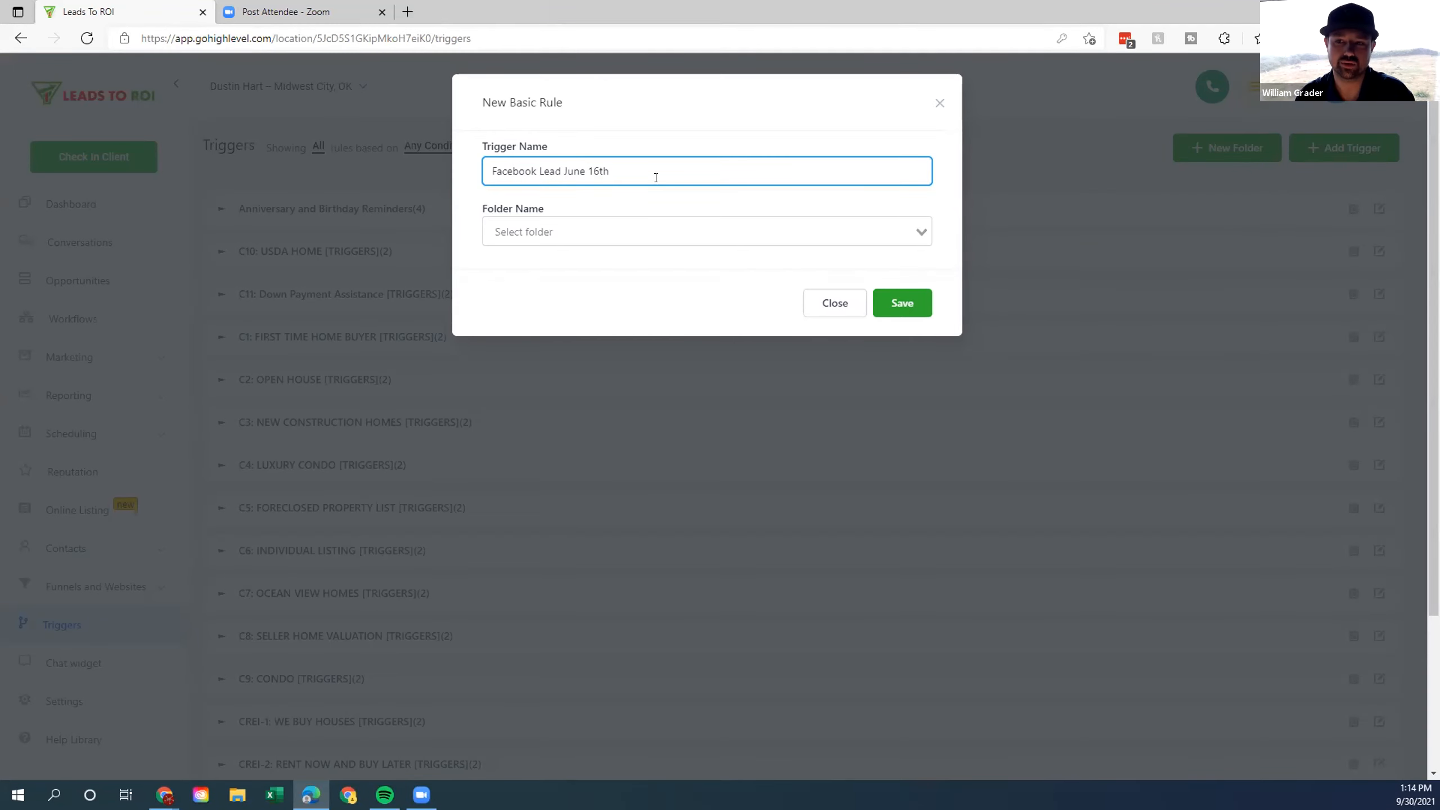
left_click(902, 302)
Expand the Listings 2 Leads folder to show its active trigger.
left_click(21, 38)
scroll(624, 511, "down", 4)
left_click(281, 649)
scroll(624, 624, "down", 1)
Duplicate the Listings 2 Leads trigger into the client's sub-account location.
left_click(1372, 651)
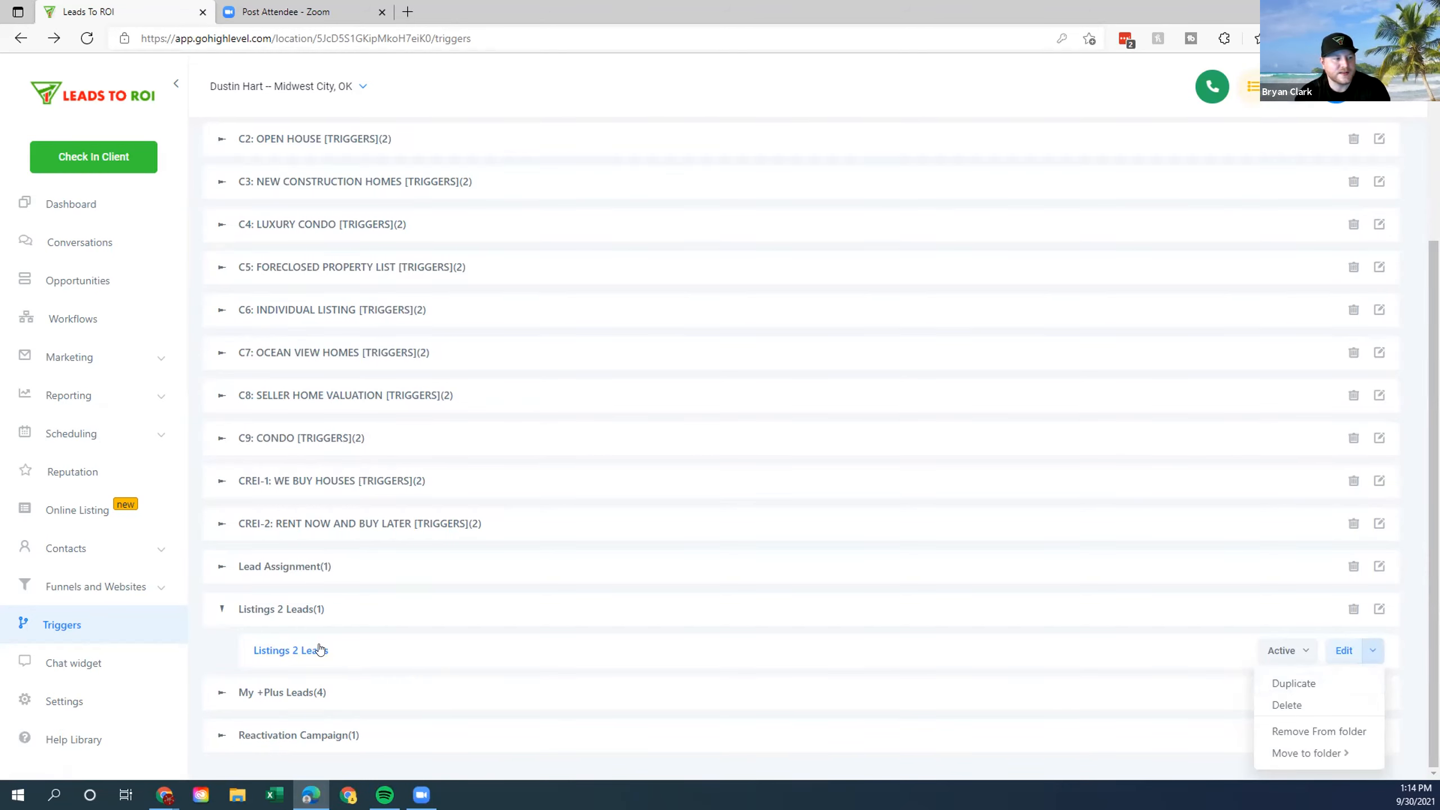
left_click(1298, 683)
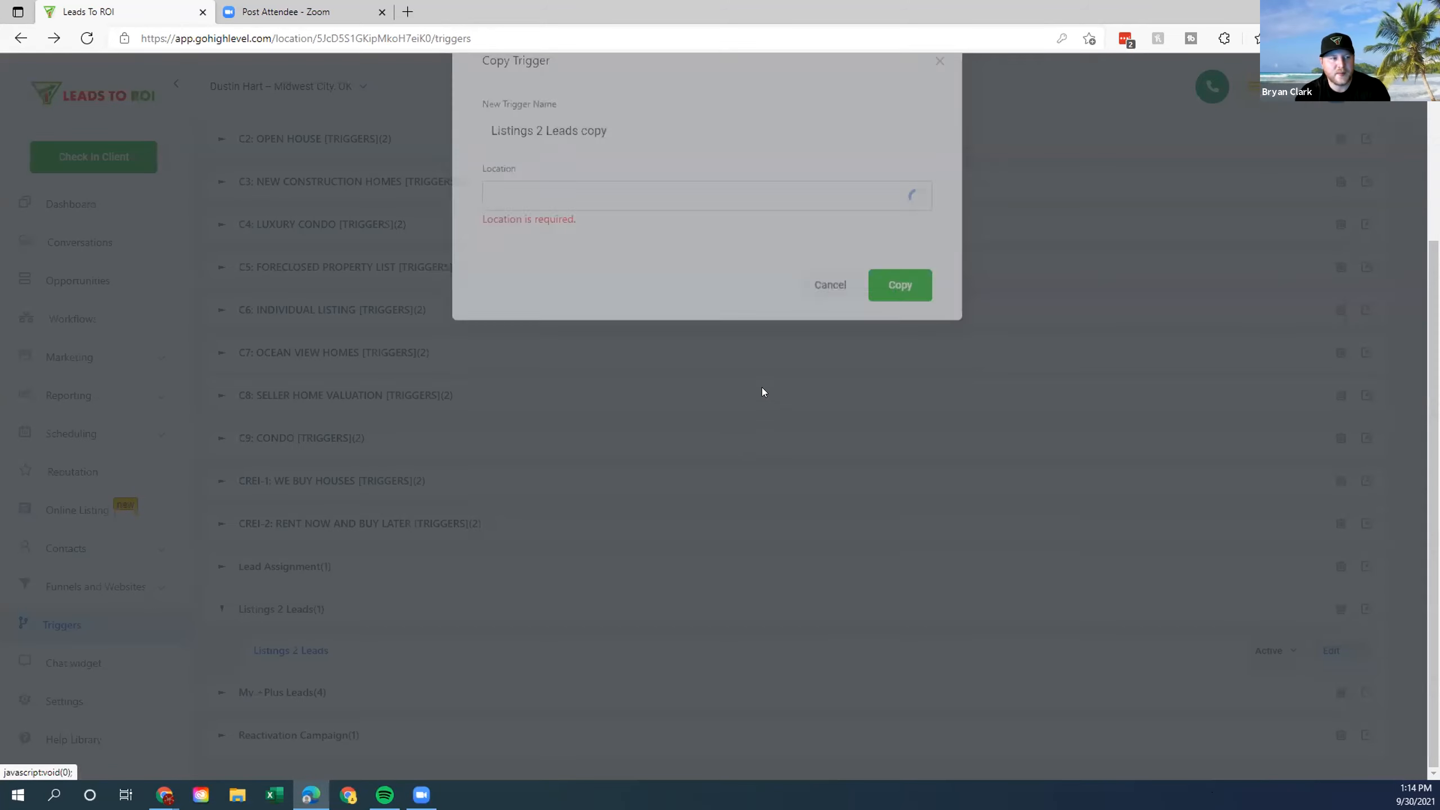
left_click(738, 239)
type("dust")
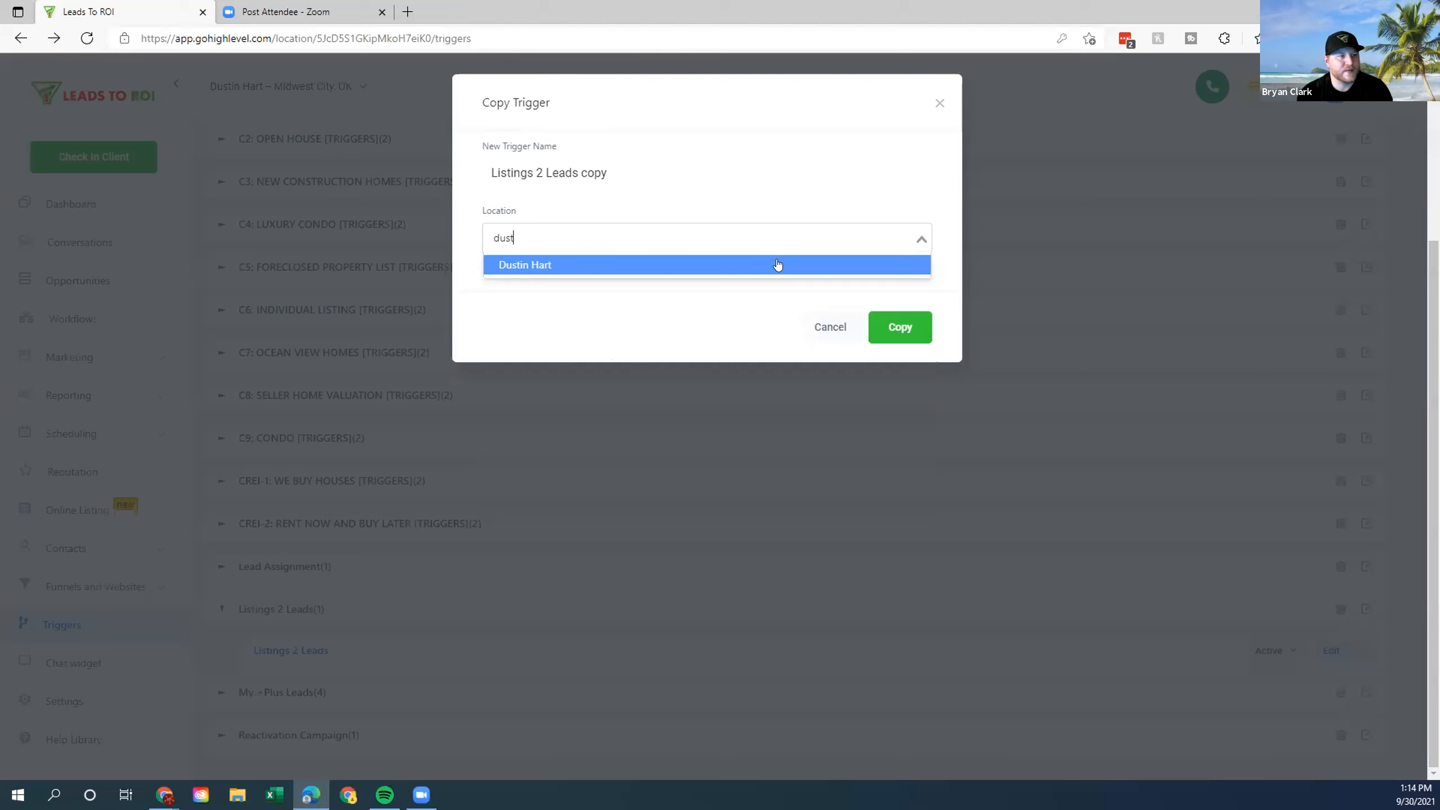
left_click(777, 265)
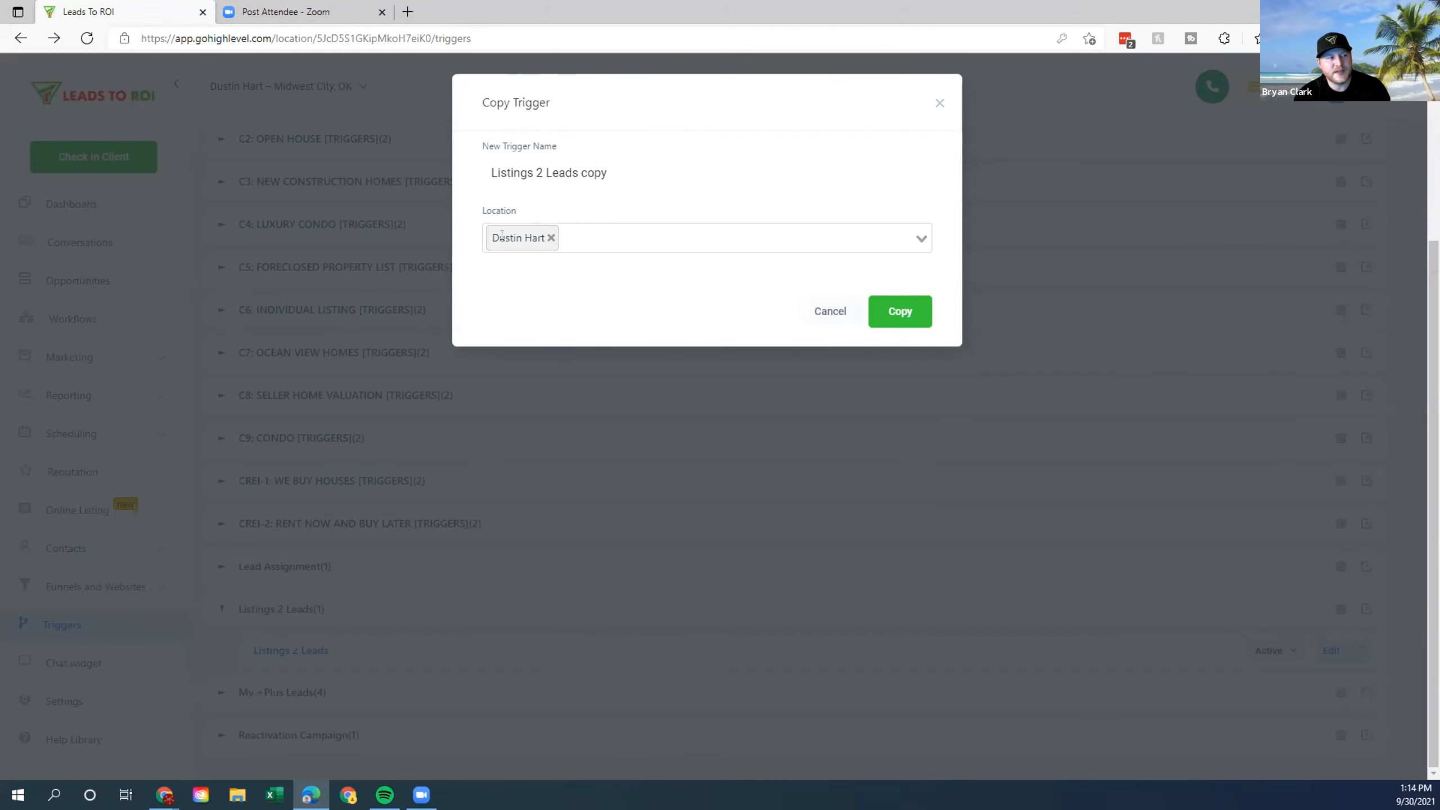
left_click(894, 316)
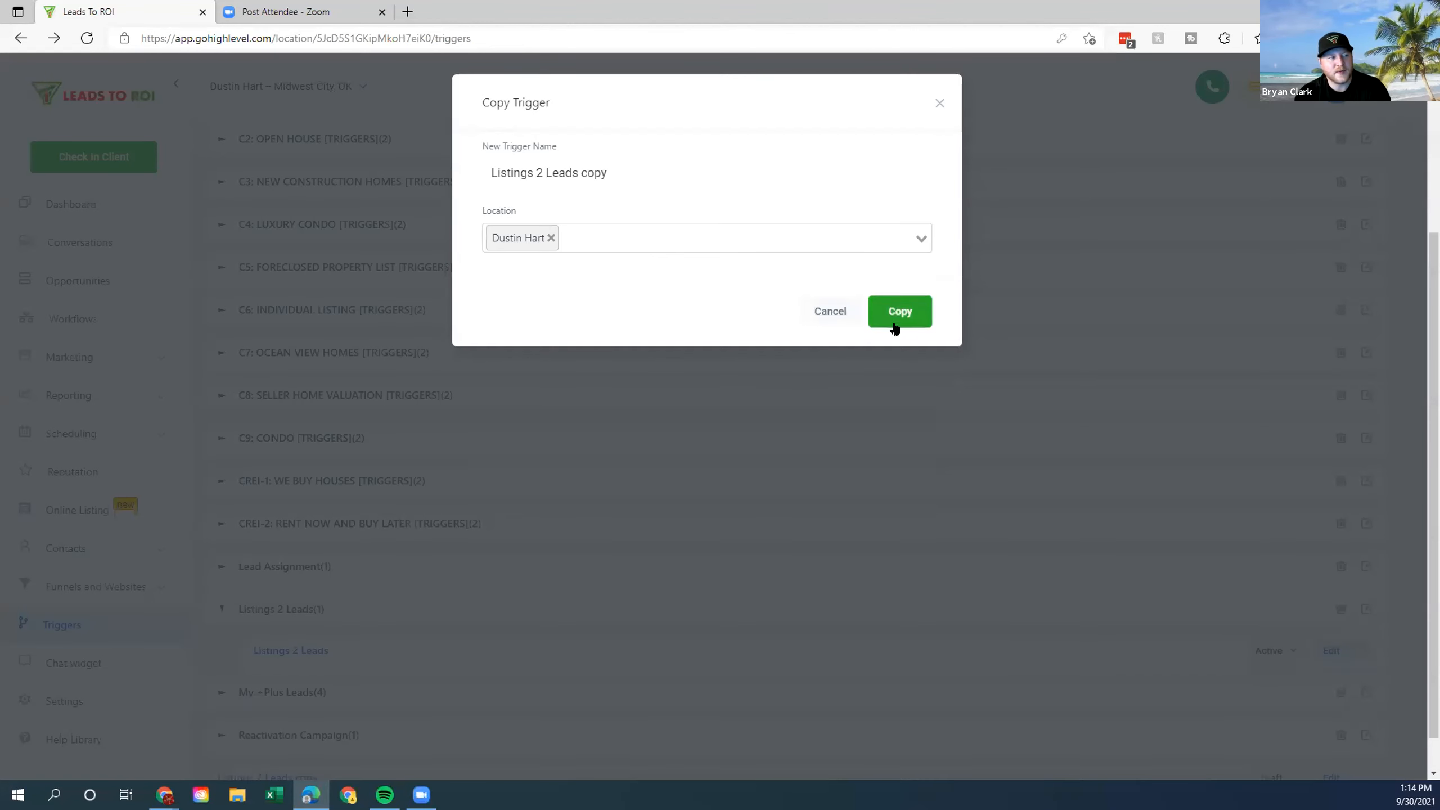
Move the Listings 2 Leads copy into the Listings 2 Leads folder.
scroll(631, 675, "down", 1)
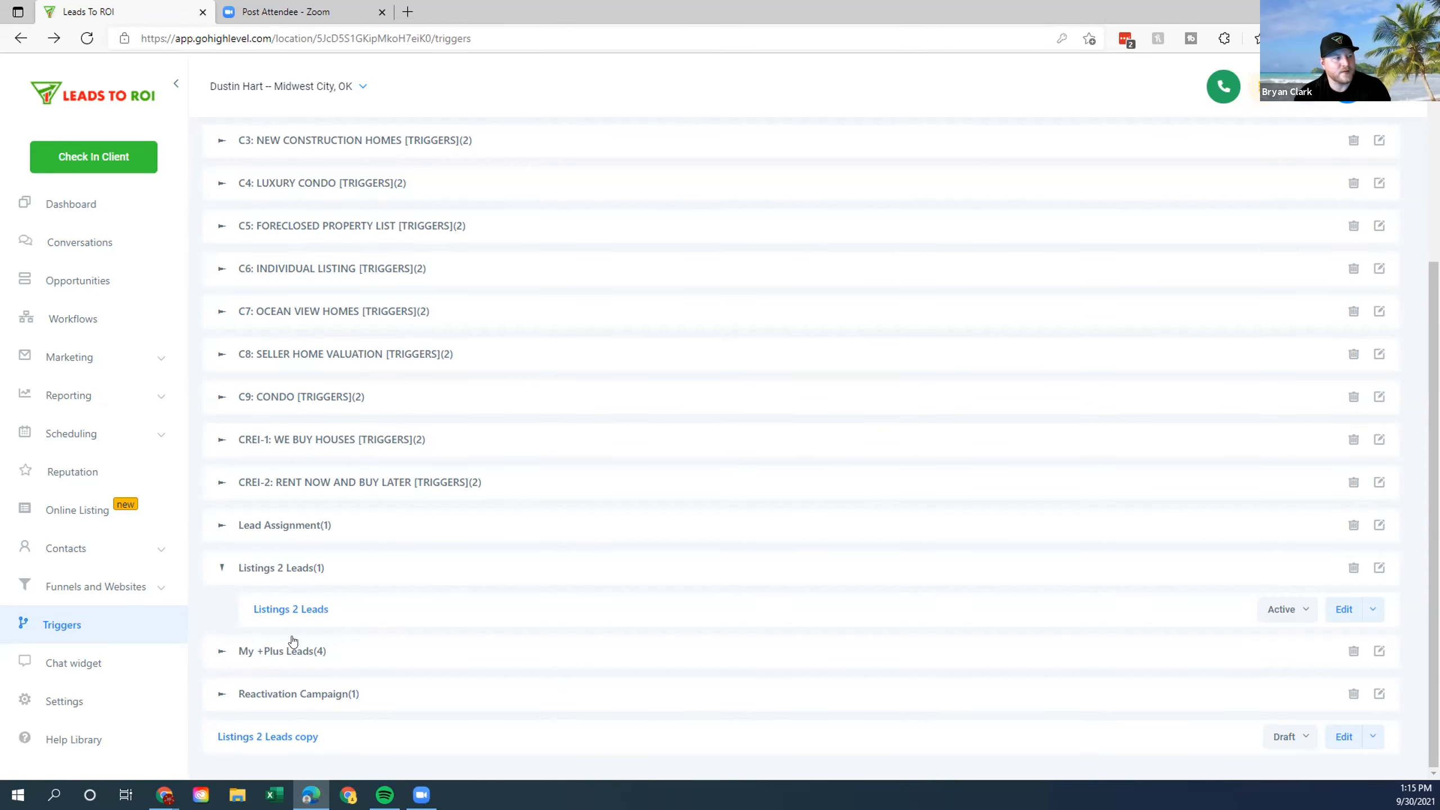
left_click(1373, 737)
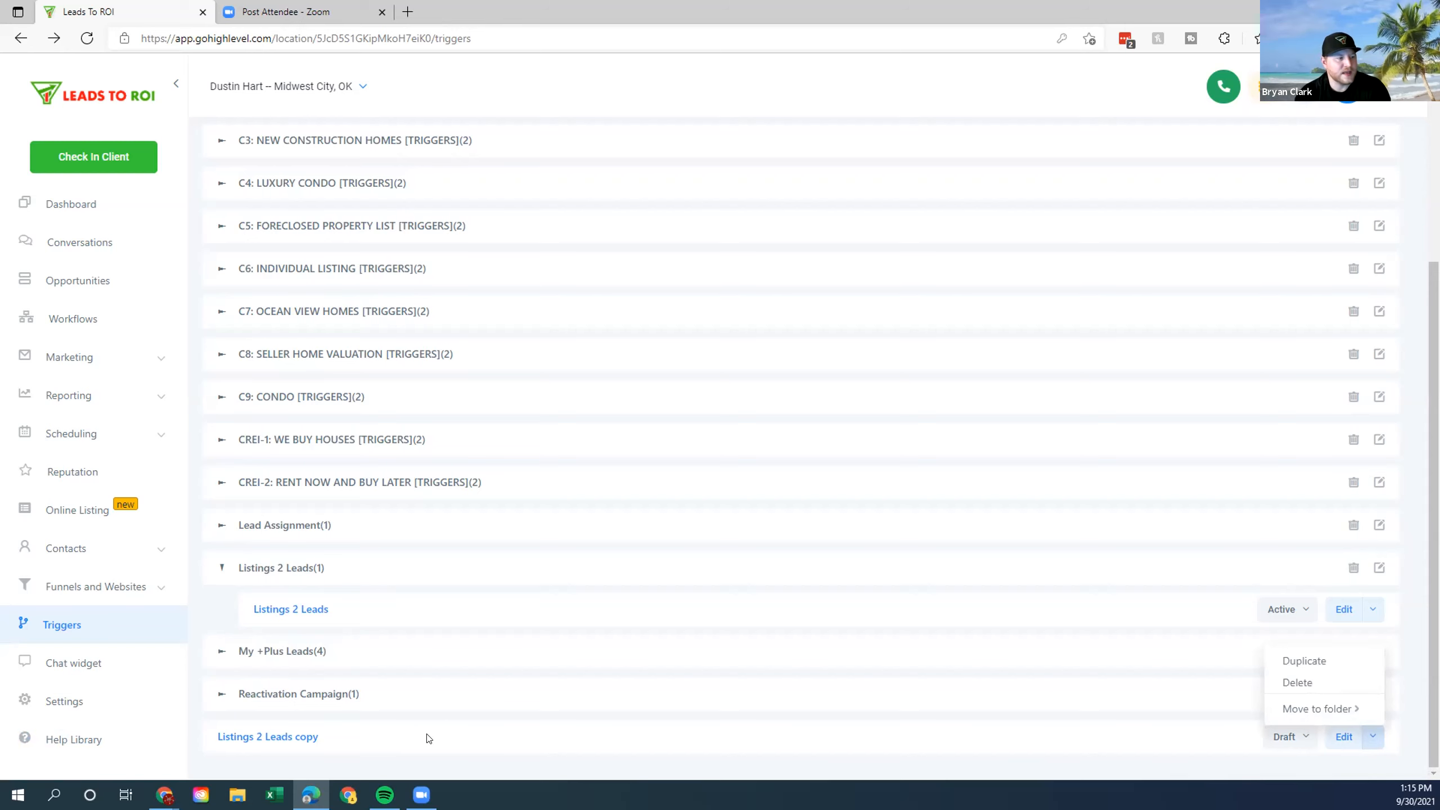
mouse_move(1298, 709)
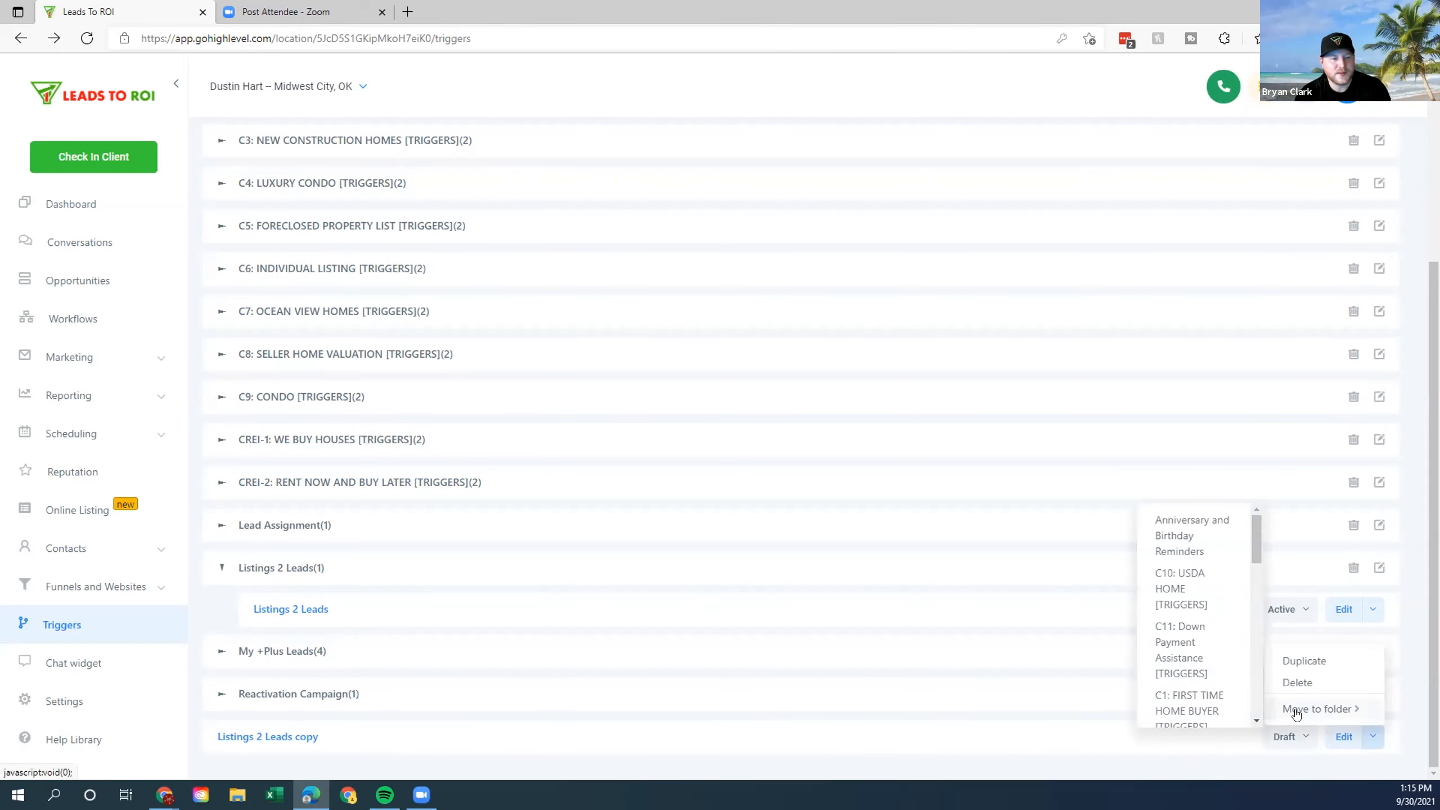
scroll(1185, 618, "down", 5)
scroll(1176, 615, "down", 6)
scroll(1185, 641, "down", 1)
left_click(1186, 658)
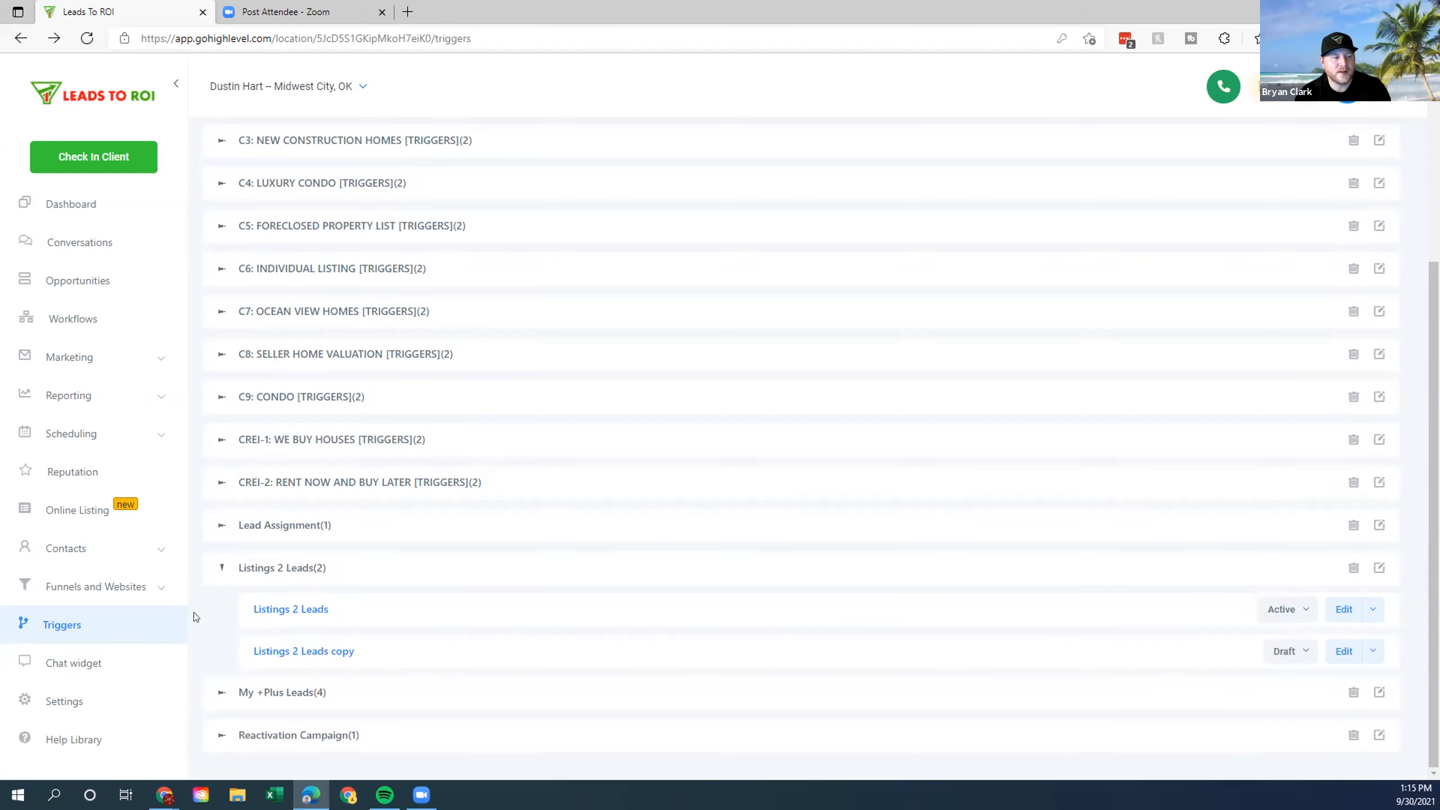
Filter the copy on the realtor's June 16, 2020 form and rename it 'Listings 2 Leads June 16th'.
left_click(320, 654)
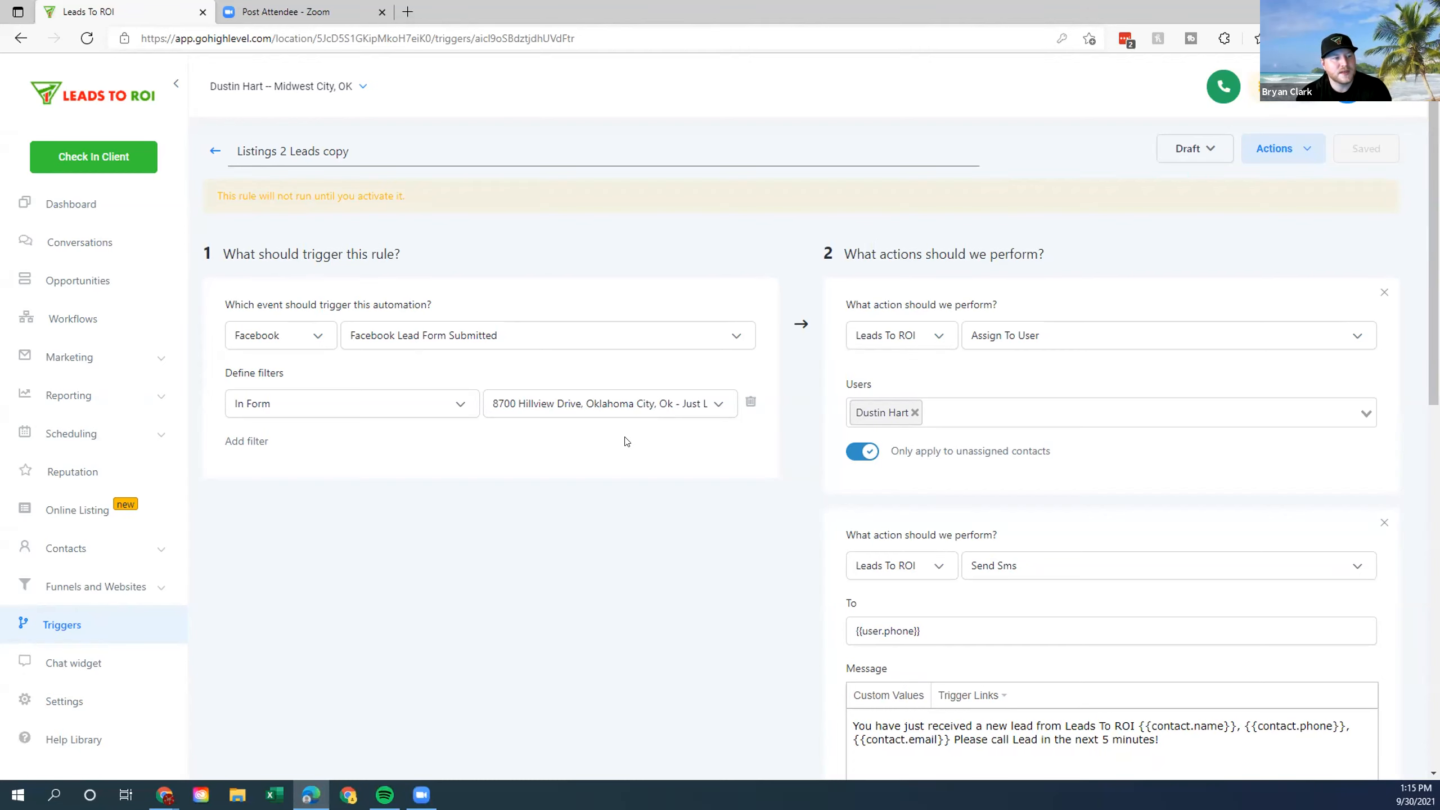
left_click(716, 406)
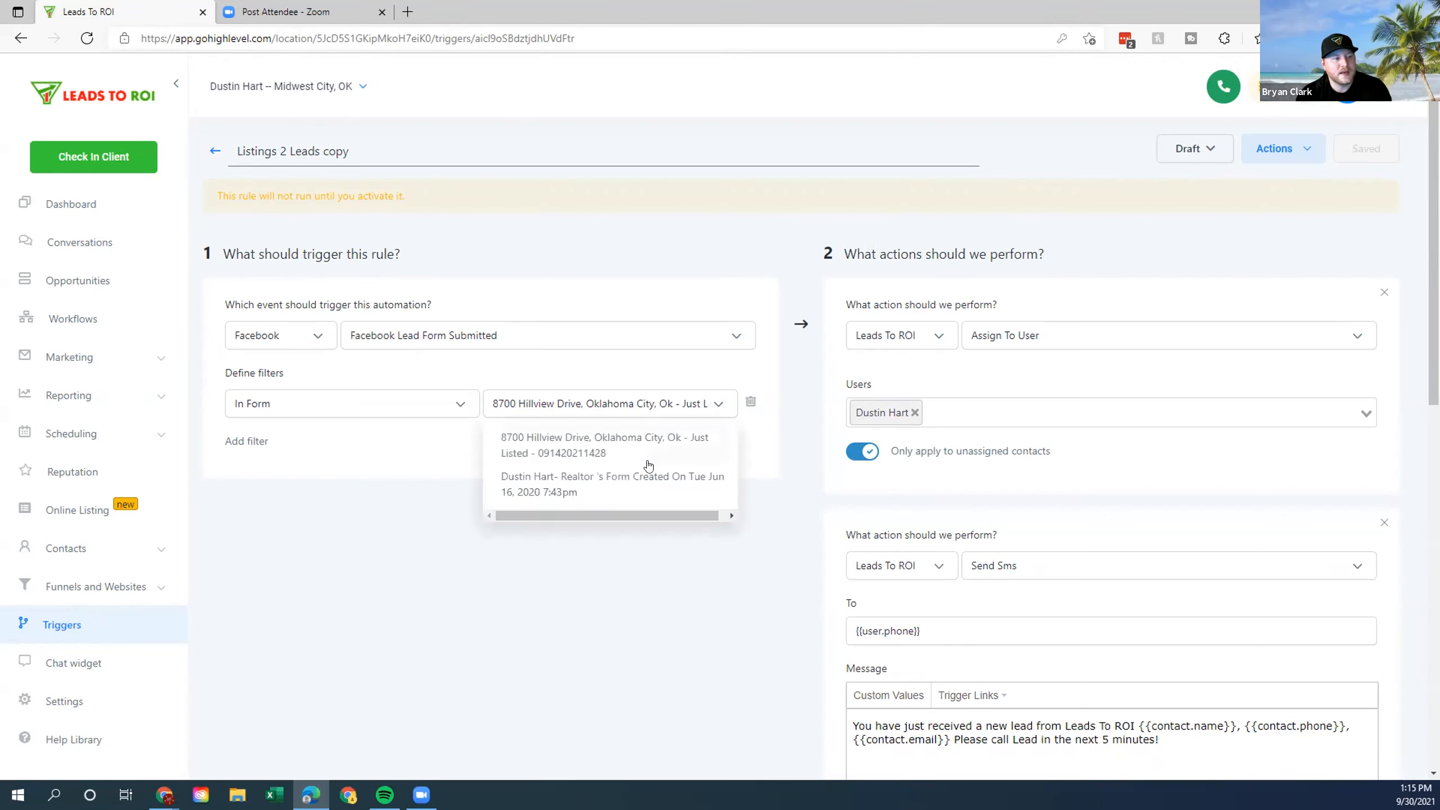
left_click(624, 486)
left_click_drag(361, 149, 323, 151)
type("June 16th")
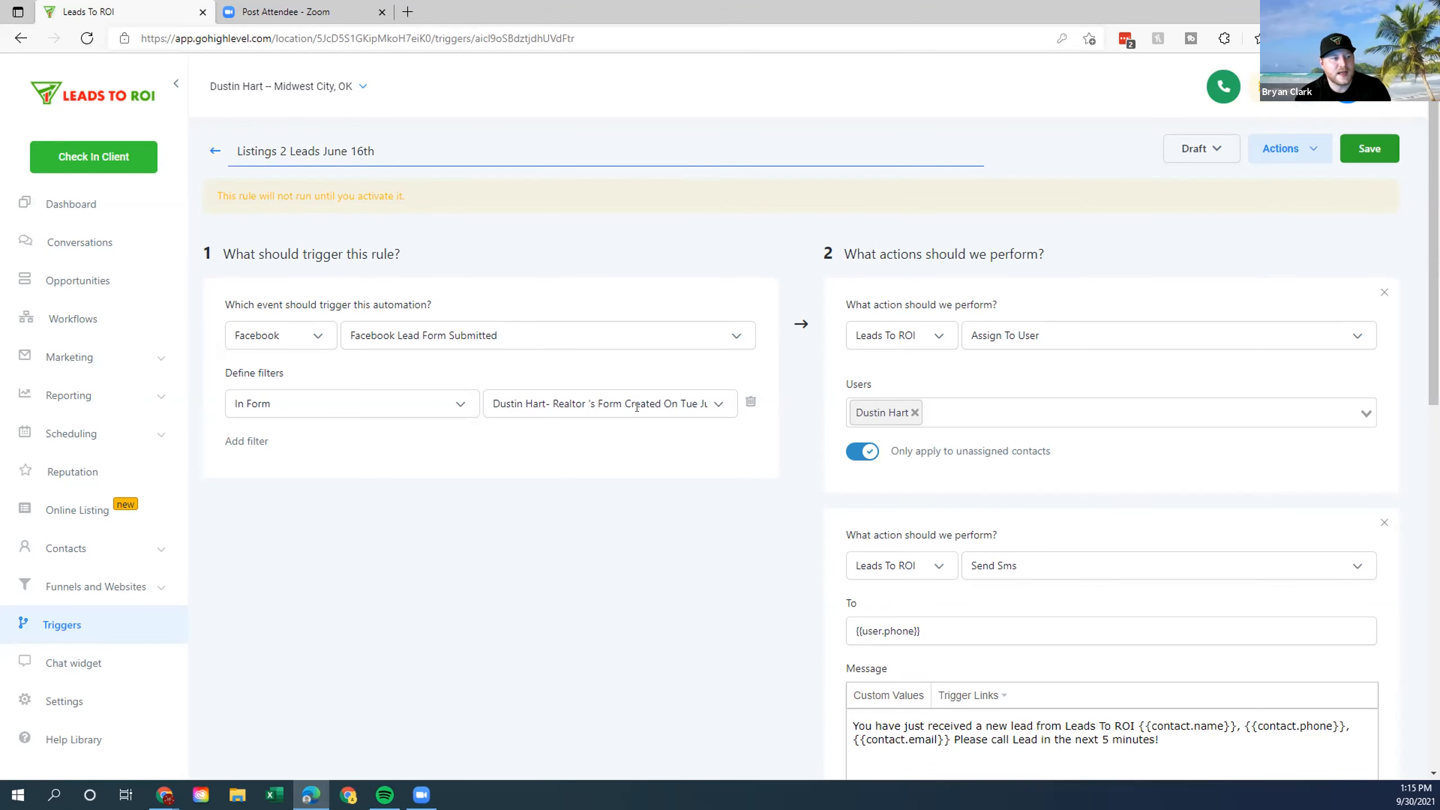
left_click(636, 407)
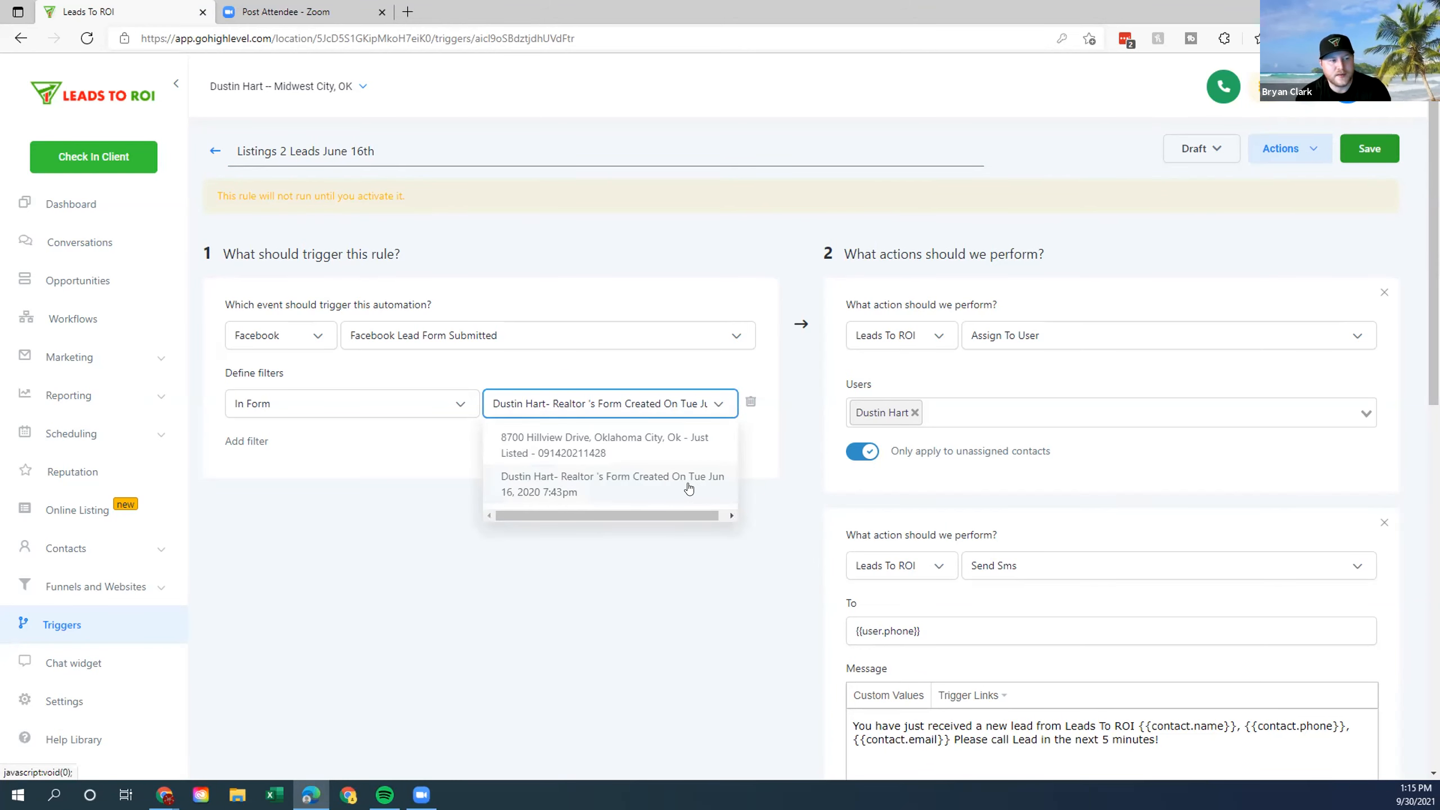
left_click(558, 497)
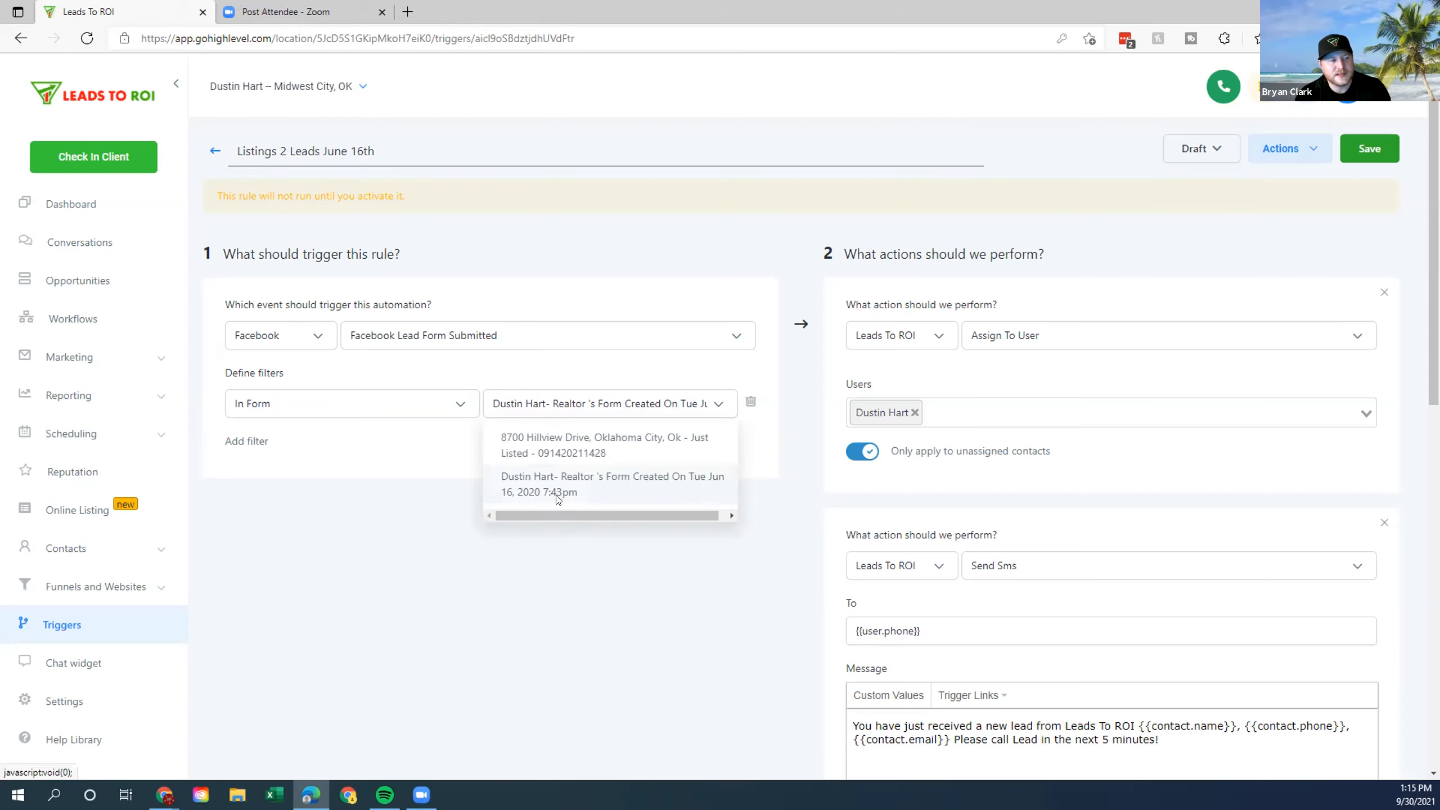
Switch the trigger from Draft to Active and save it.
left_click(1193, 149)
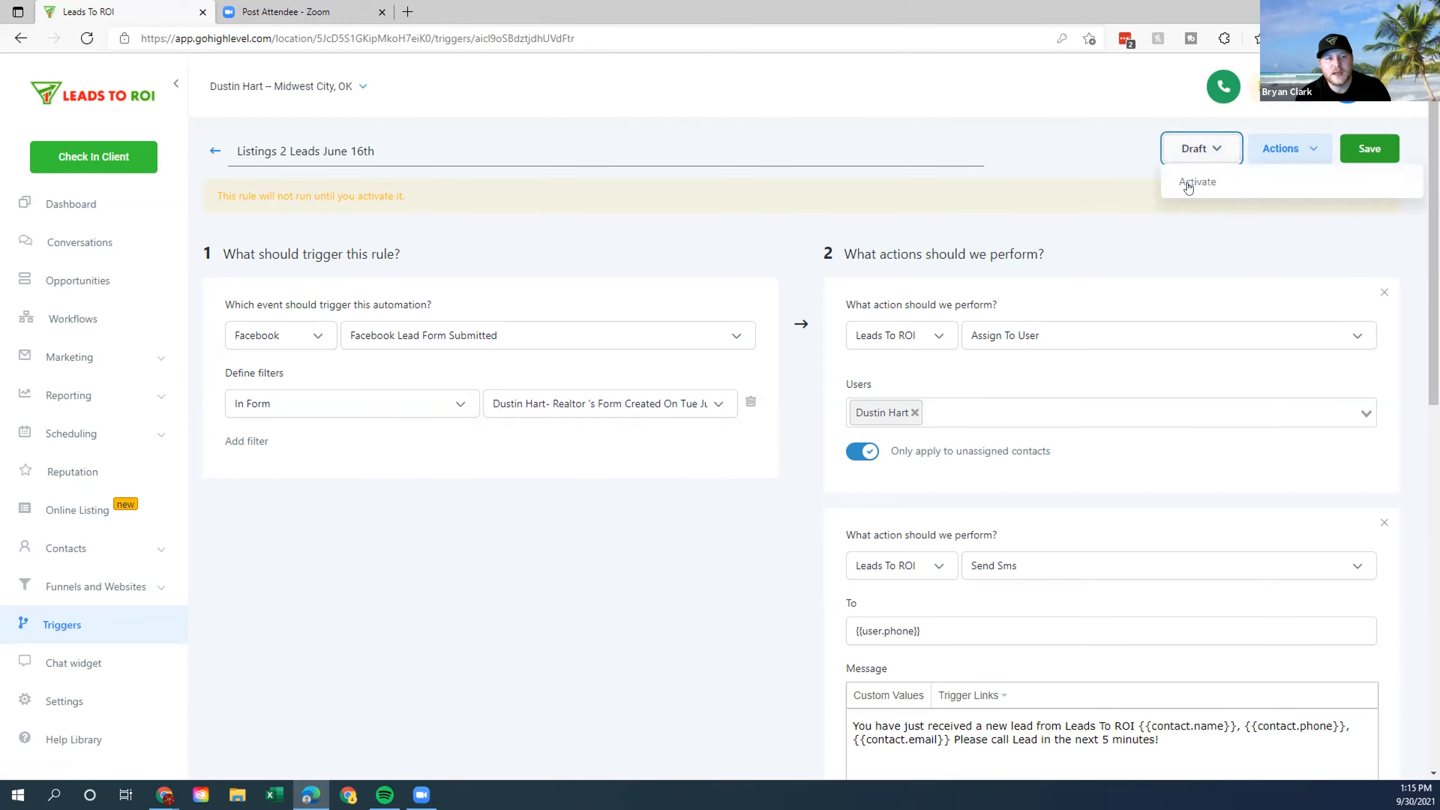
left_click(1189, 188)
left_click(1371, 156)
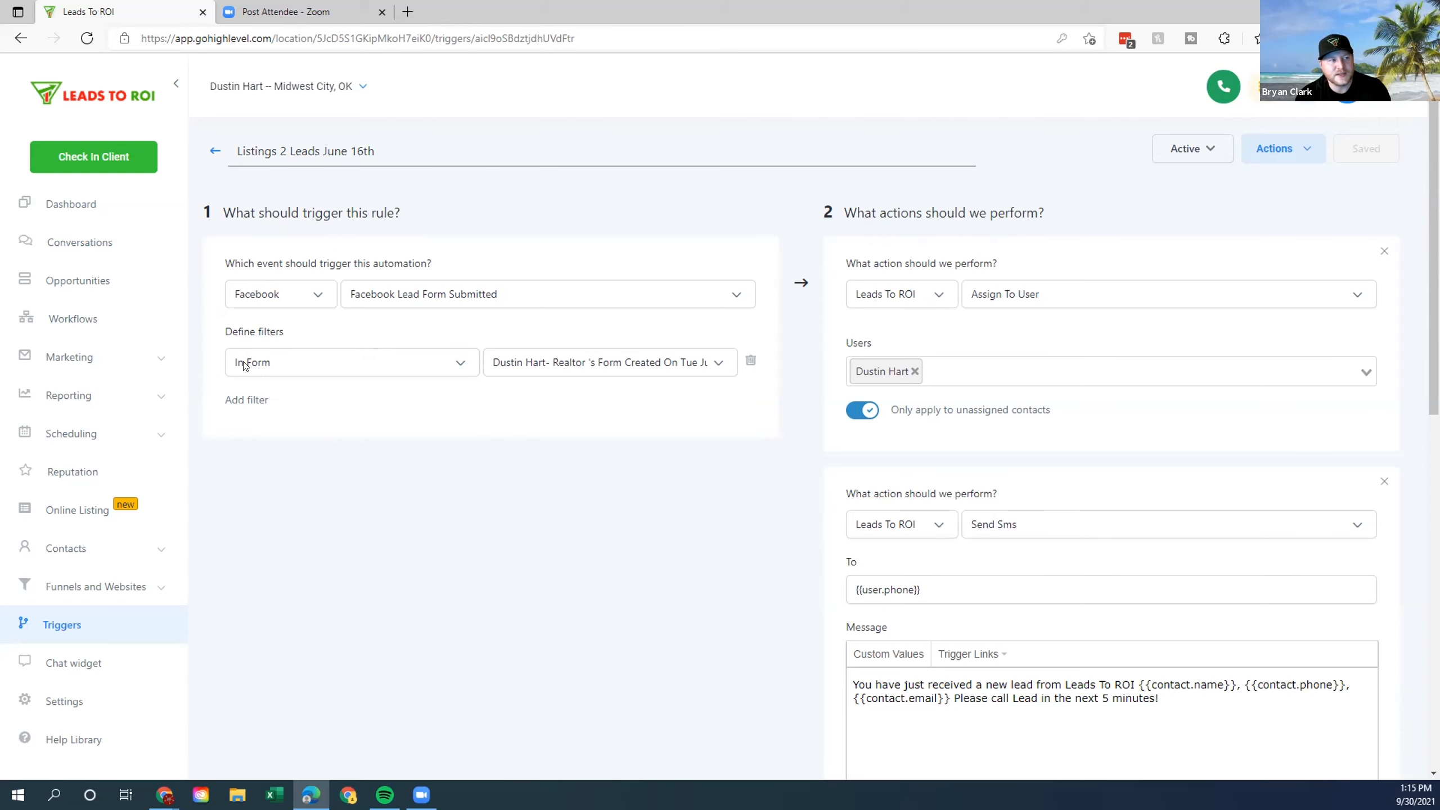
left_click(316, 295)
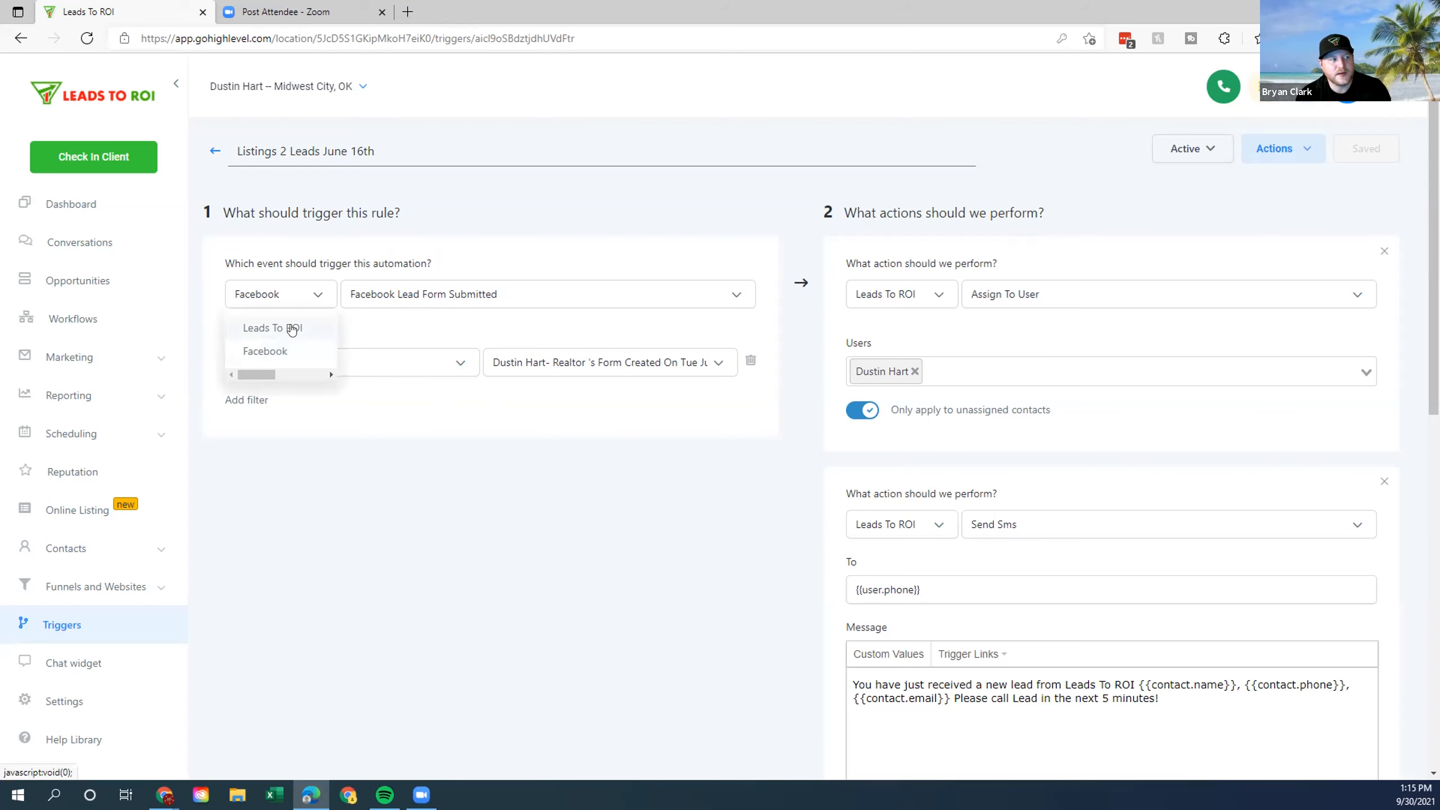
left_click(476, 226)
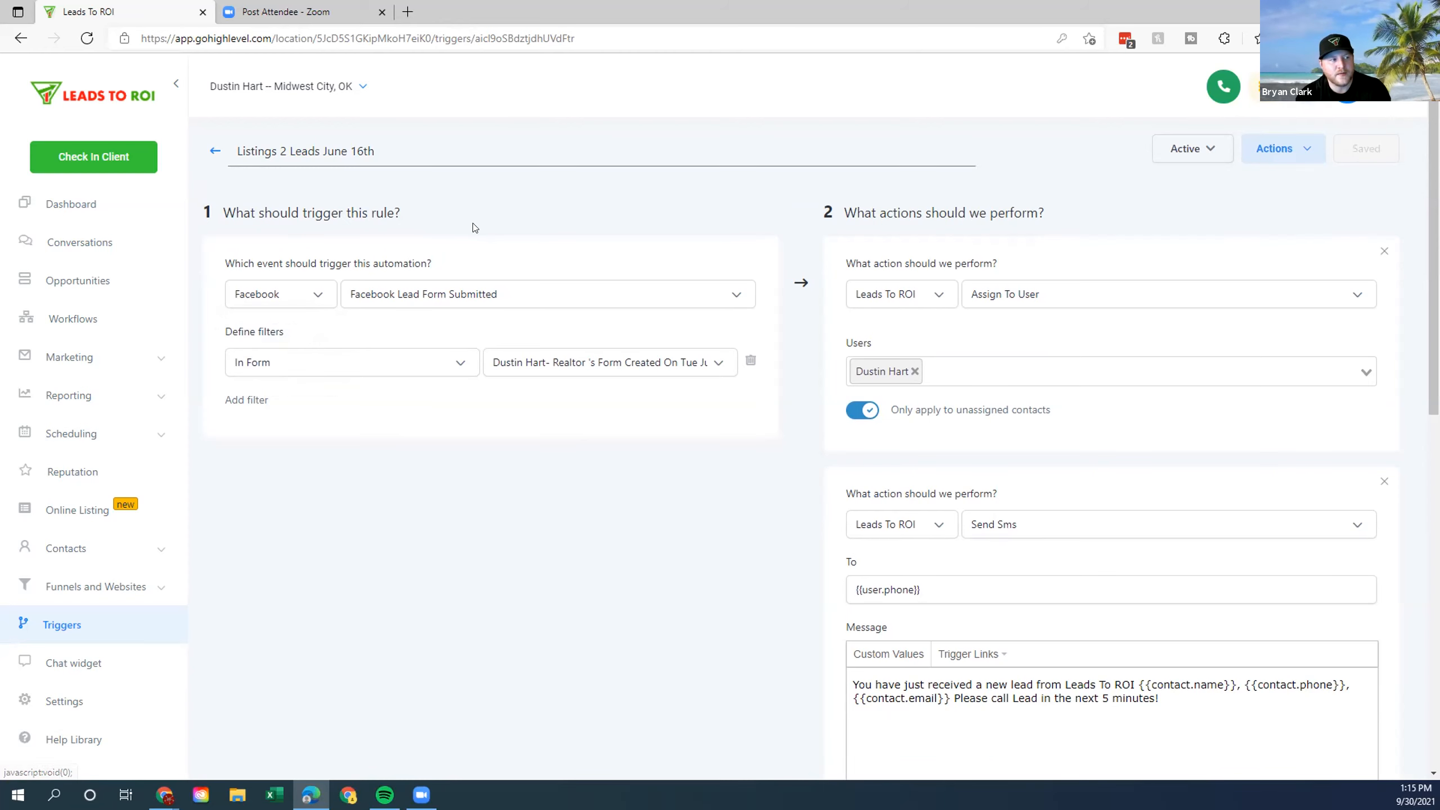
left_click(526, 289)
left_click(533, 290)
left_click(736, 296)
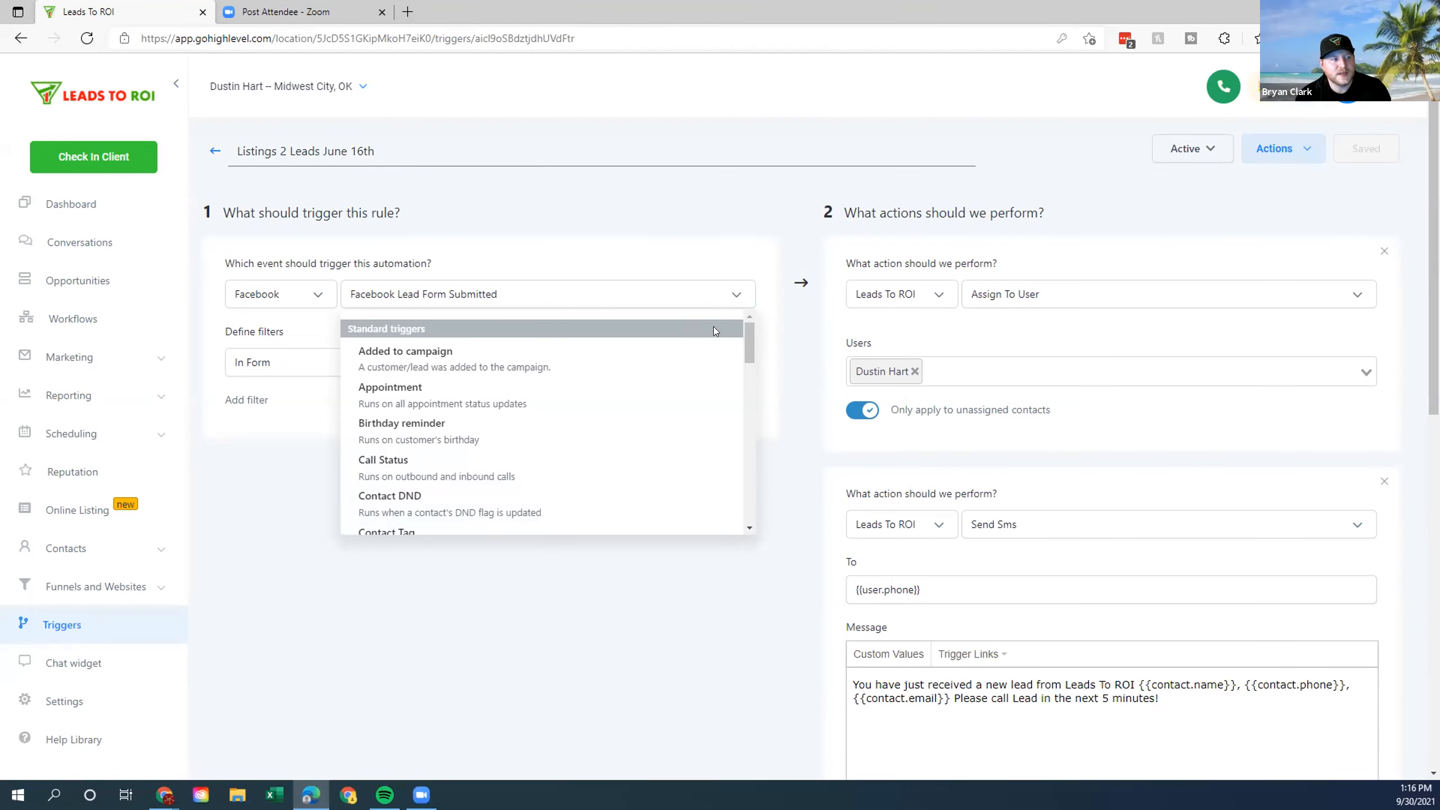
left_click(691, 252)
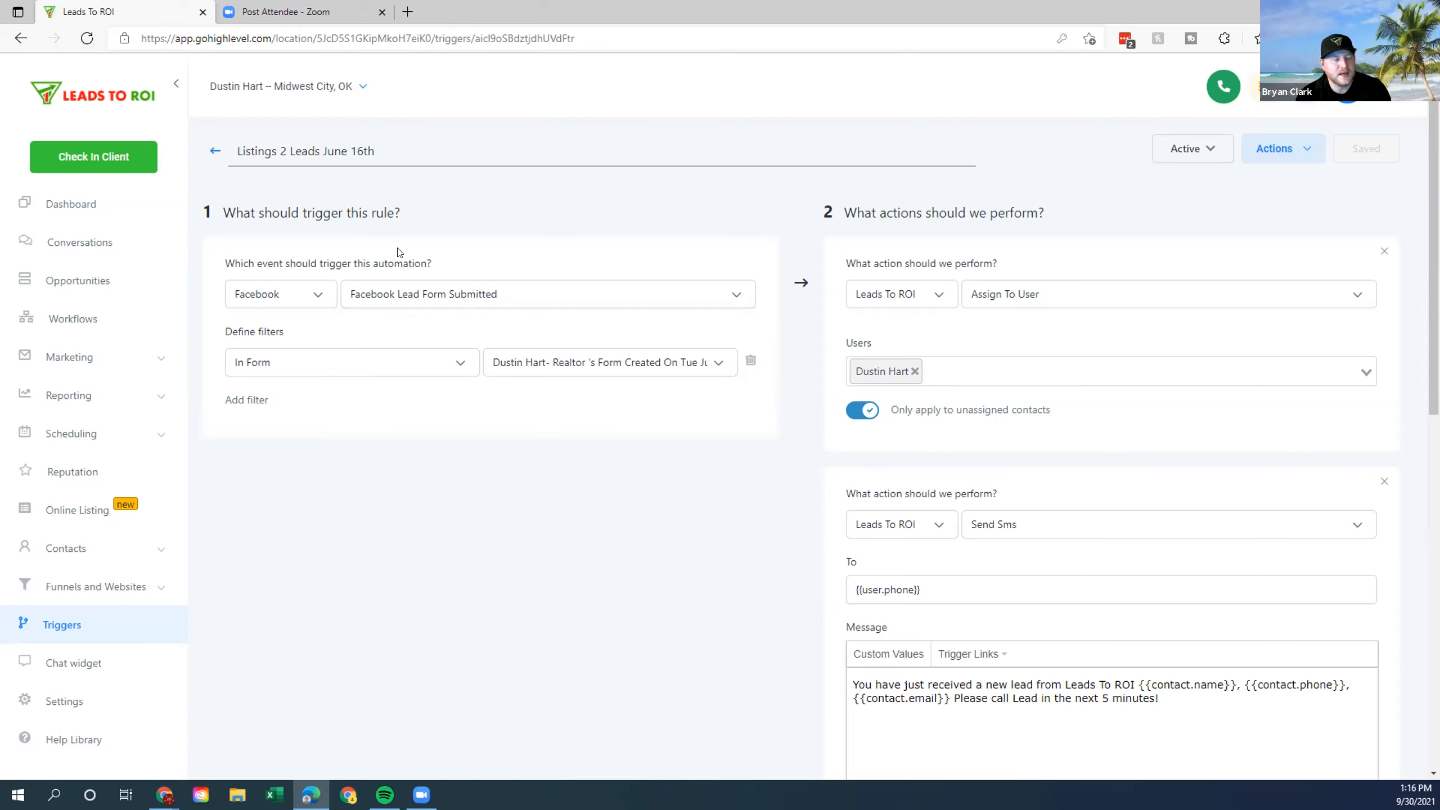
left_click_drag(198, 332, 400, 335)
left_click(399, 334)
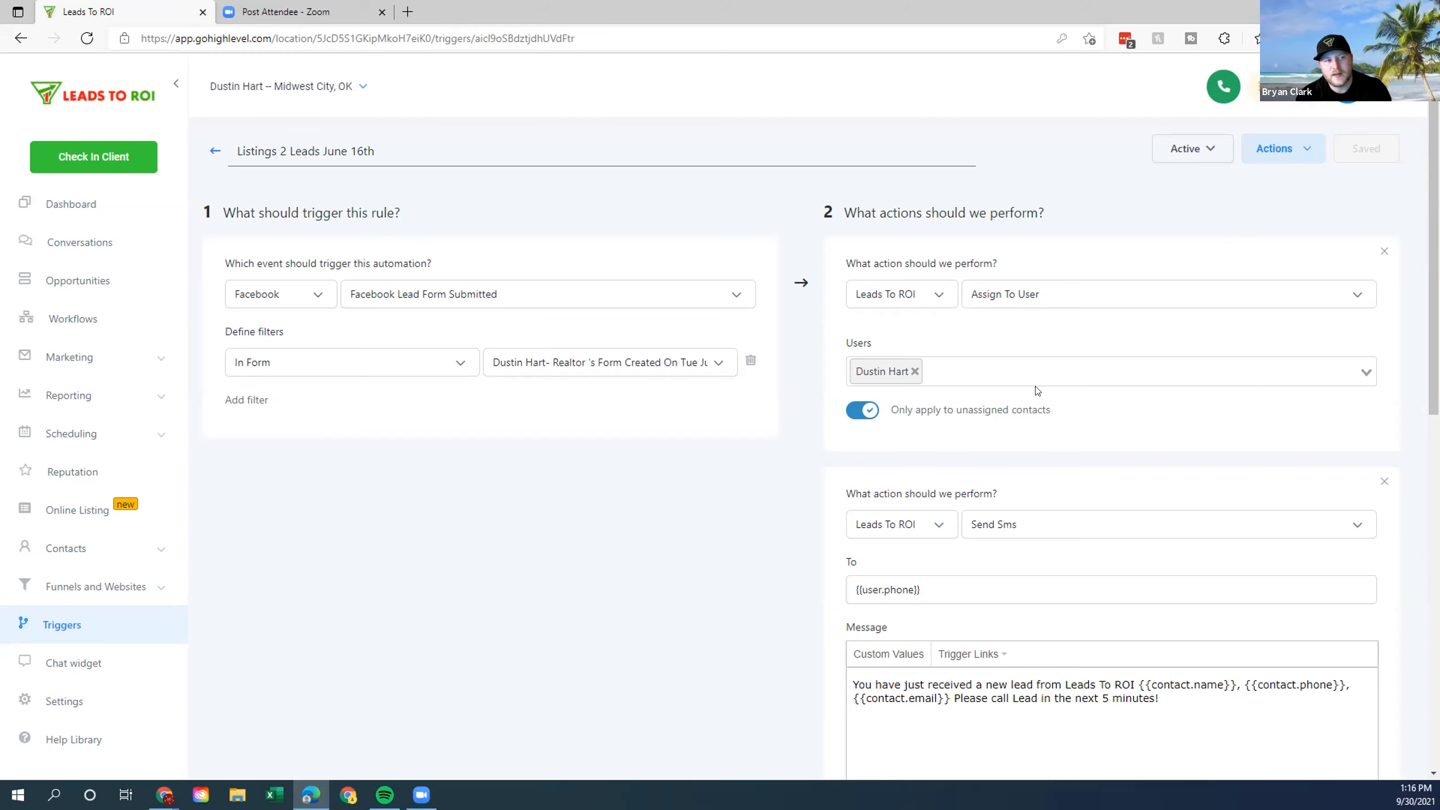
left_click_drag(846, 211, 1112, 237)
left_click(1113, 237)
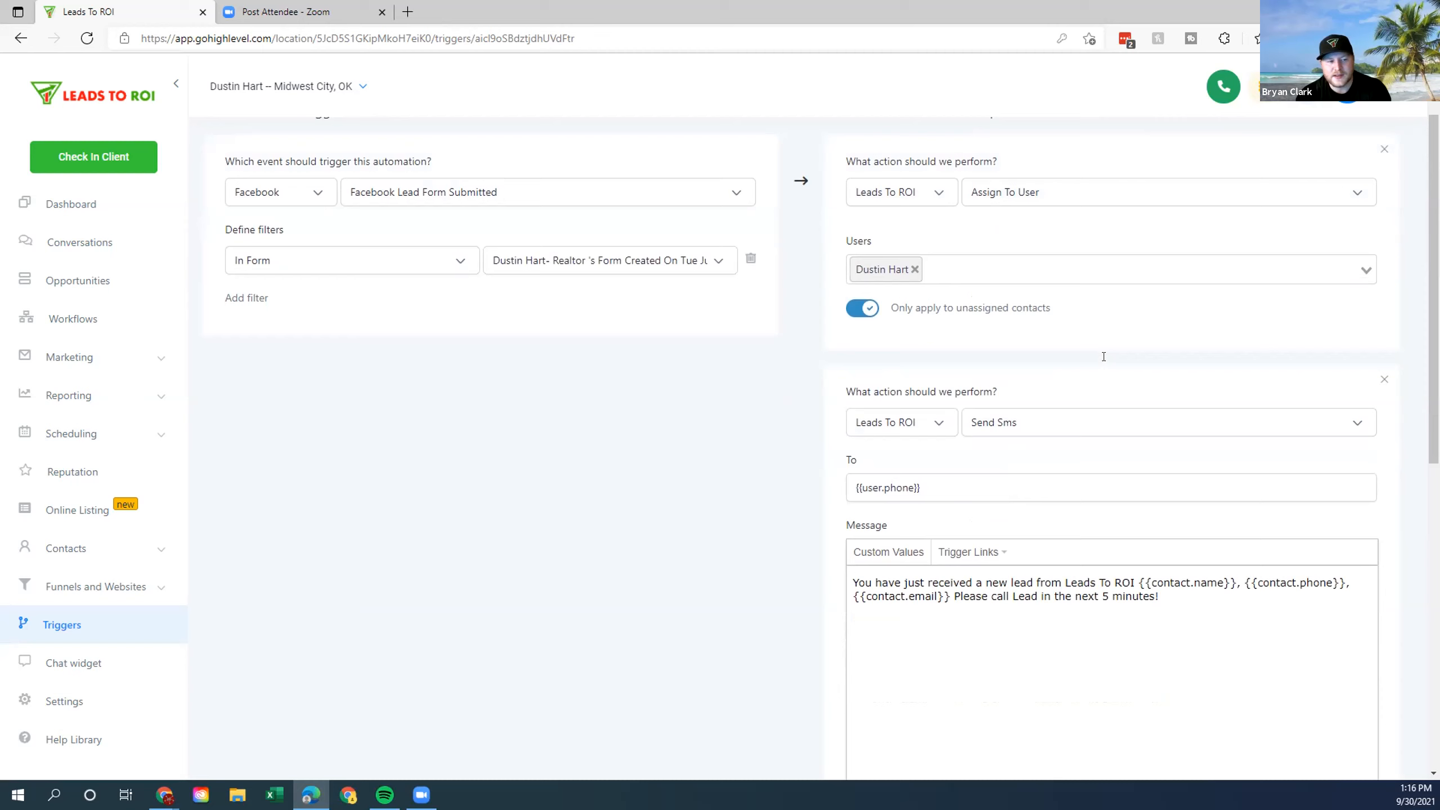
scroll(1103, 358, "down", 3)
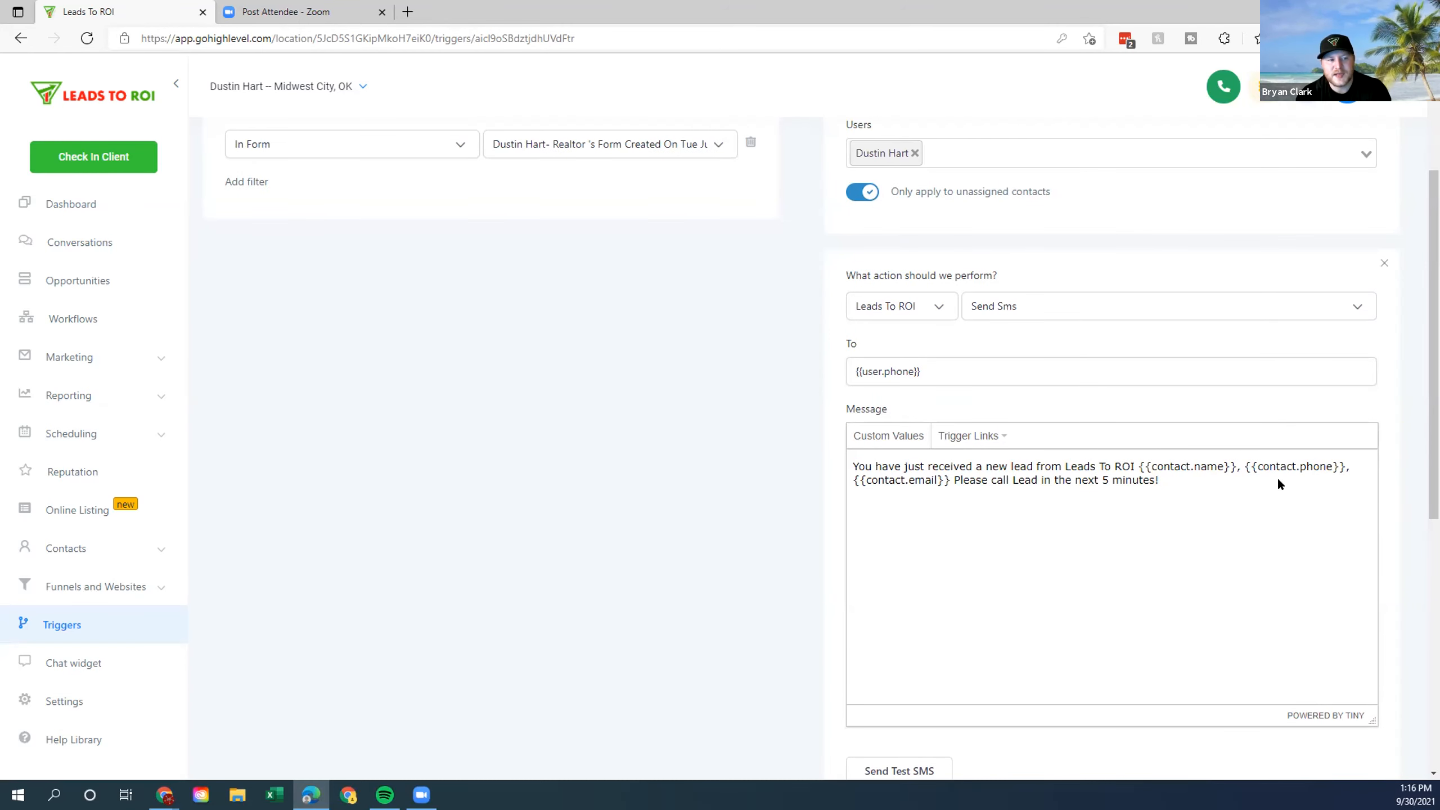
left_click_drag(862, 454, 1346, 467)
left_click(1174, 478)
left_click(909, 477)
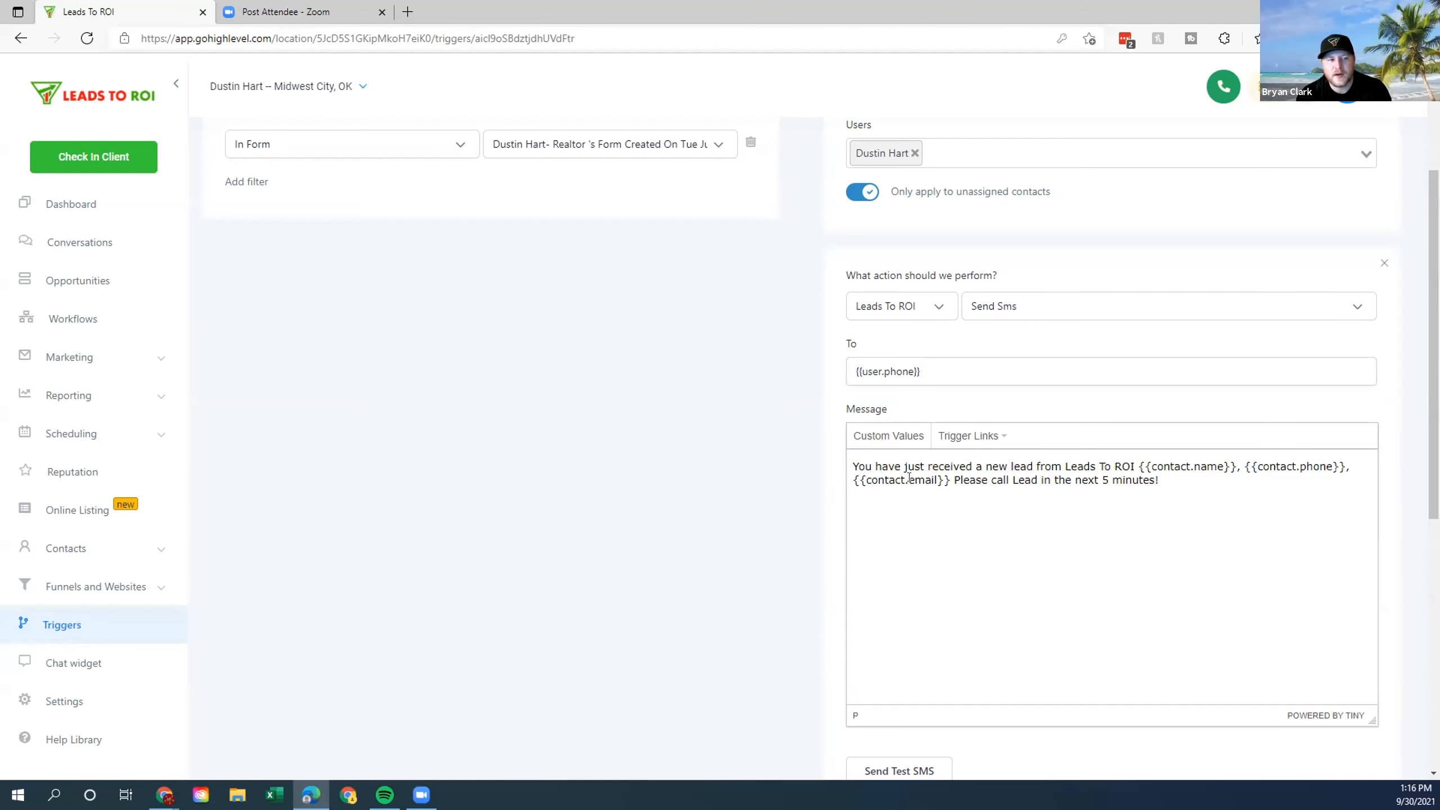
left_click_drag(952, 479, 851, 480)
left_click(852, 479)
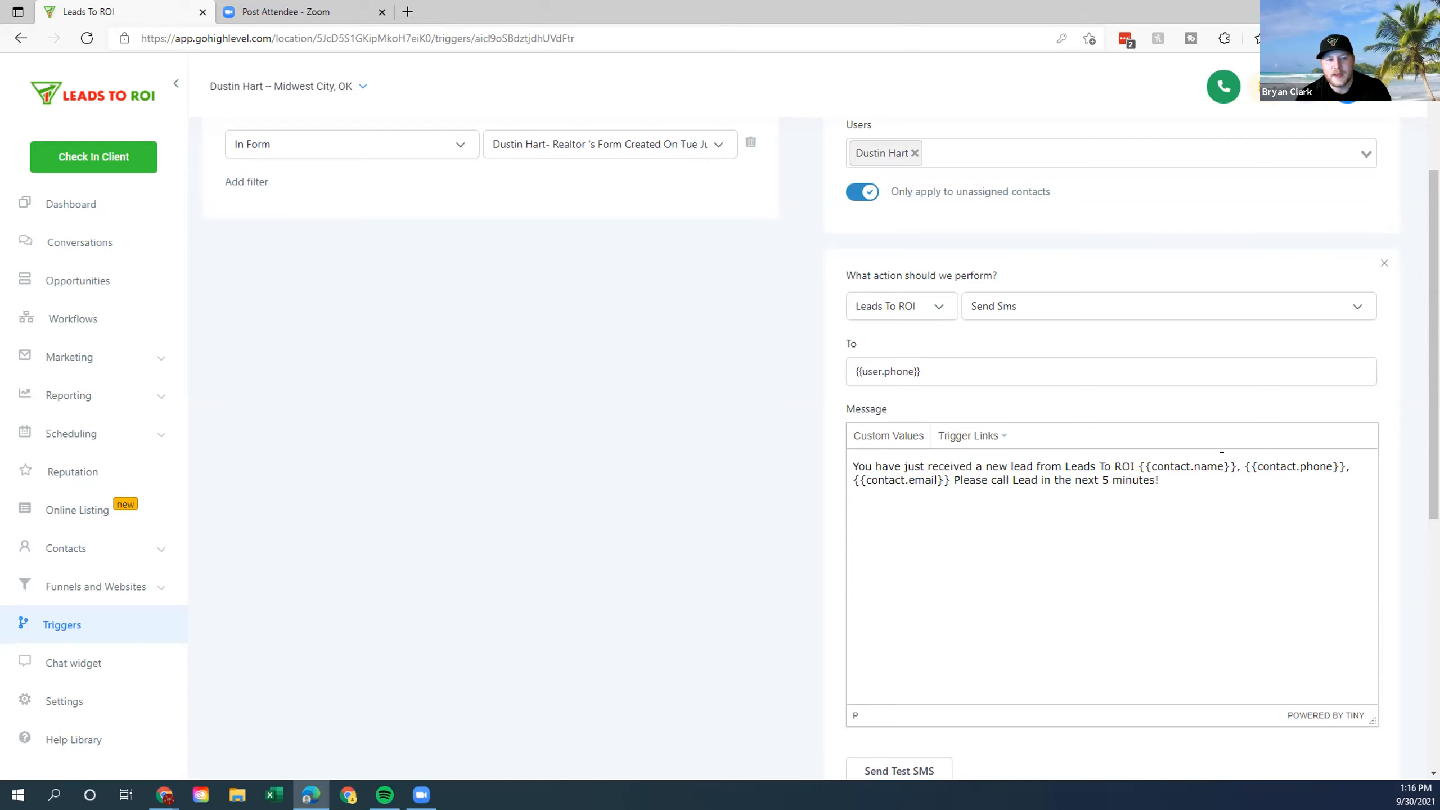
left_click_drag(1244, 467, 1342, 467)
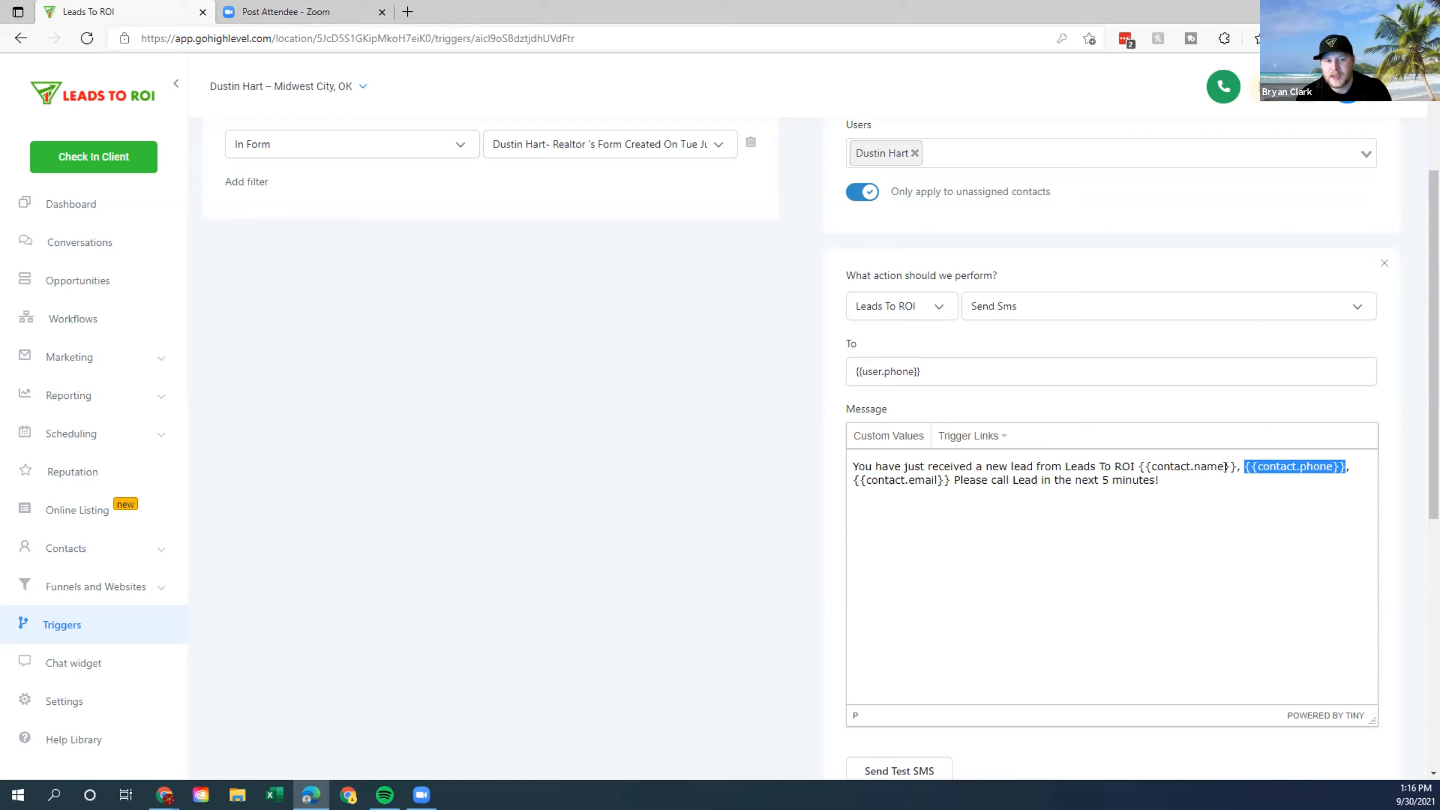
scroll(1033, 536, "down", 5)
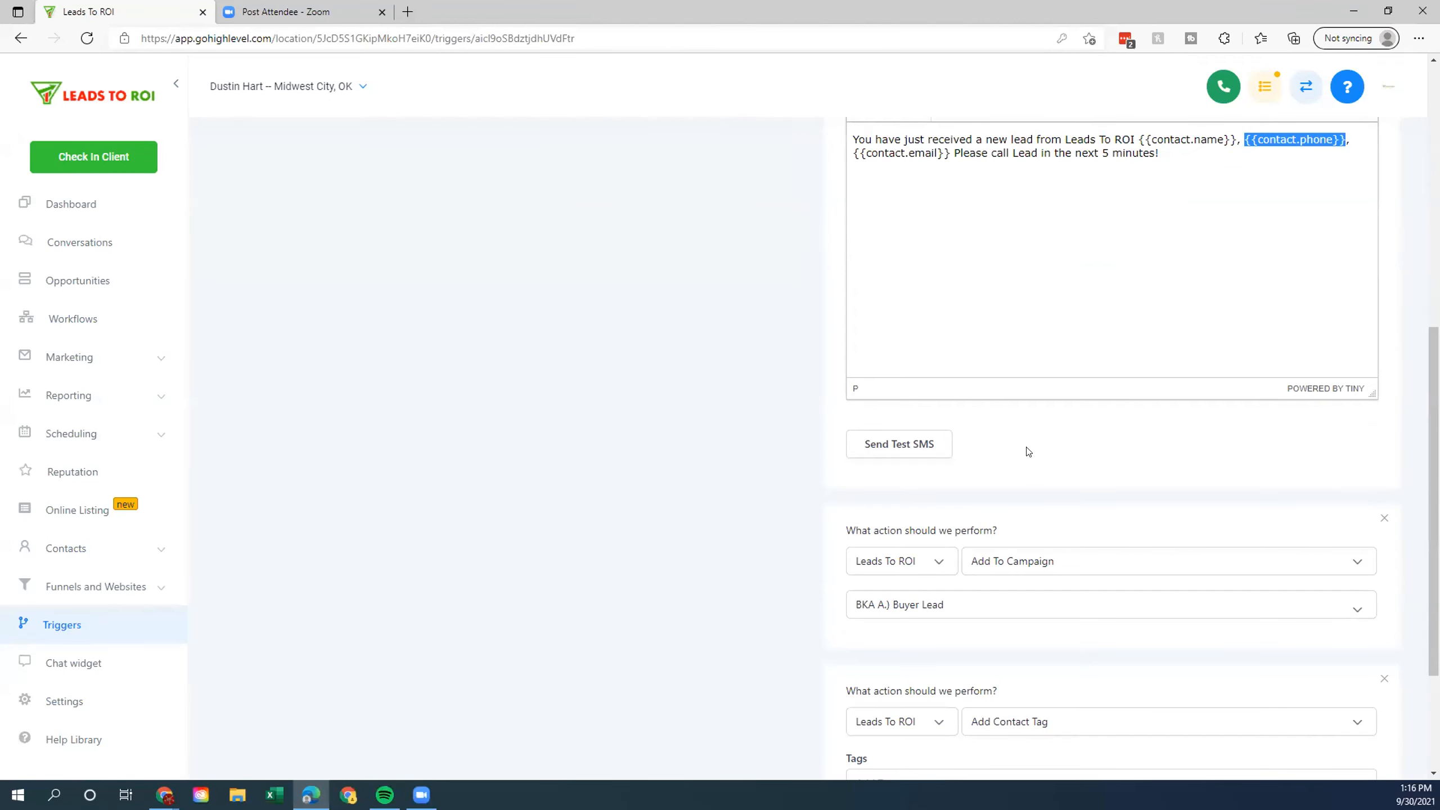
scroll(1035, 427, "down", 3)
left_click_drag(844, 339, 1060, 347)
left_click(1060, 348)
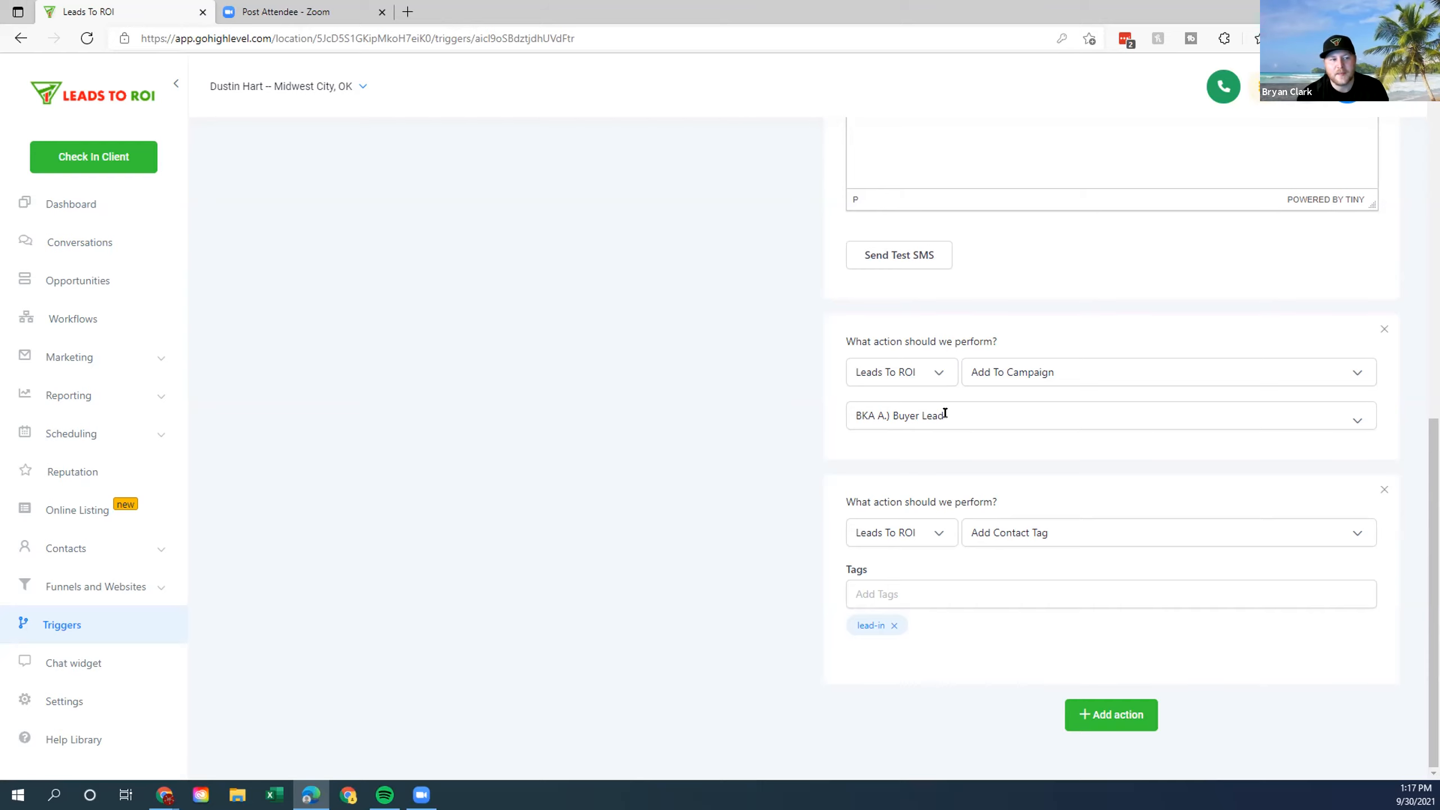
left_click_drag(846, 497, 1083, 511)
left_click(975, 516)
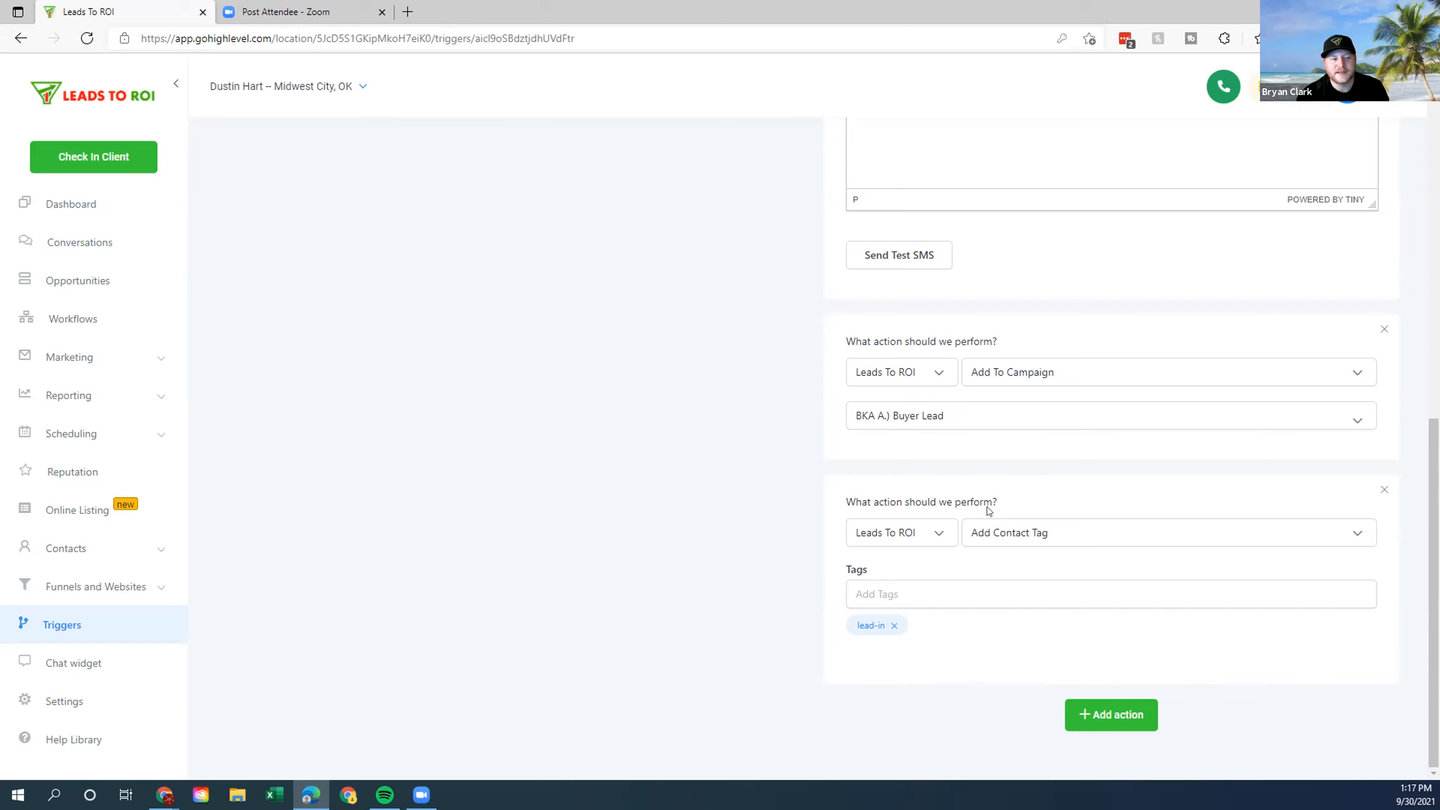
scroll(990, 497, "up", 6)
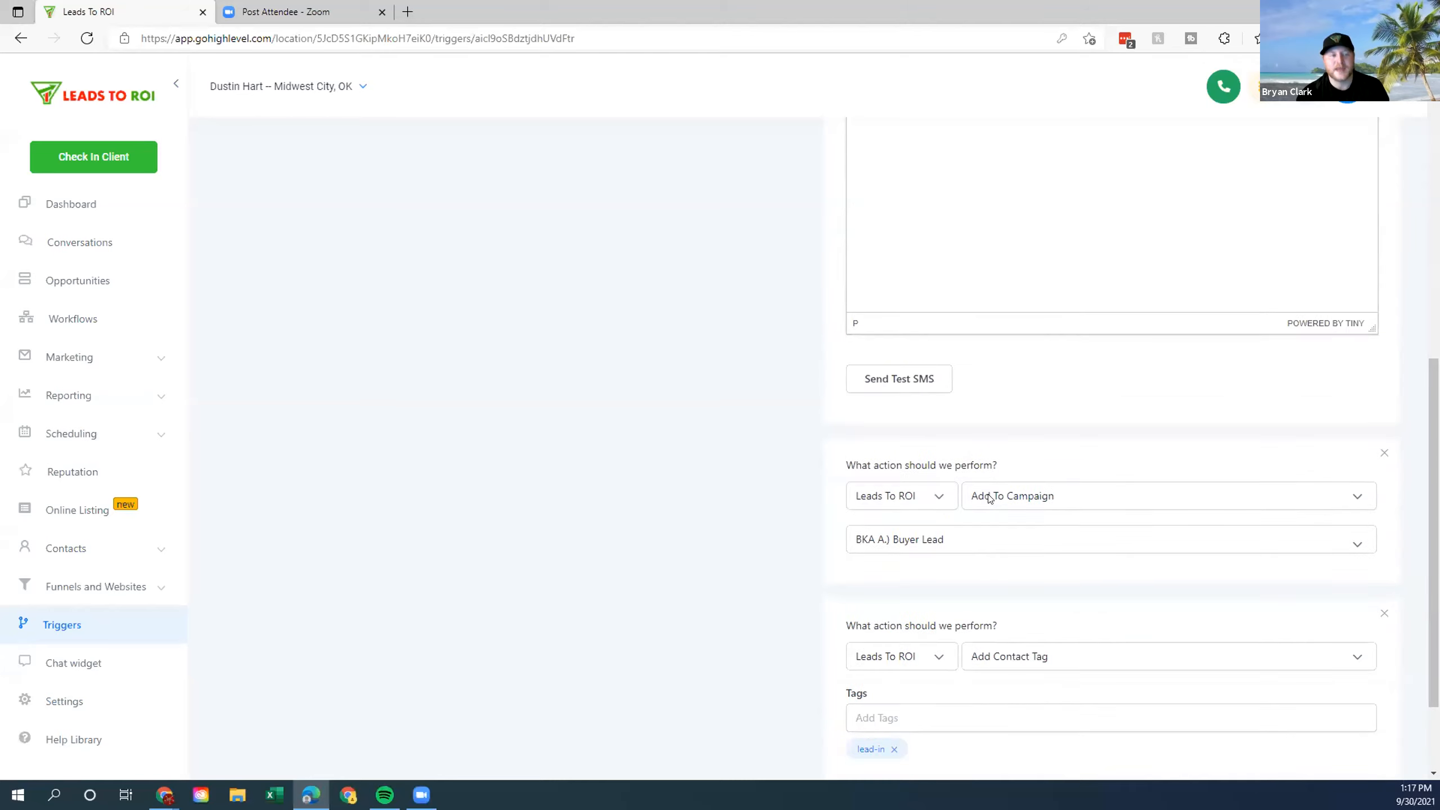
Load the Leads To ROI Triggers list in a new tab and detach the June 16th editor into its own window.
left_click(407, 10)
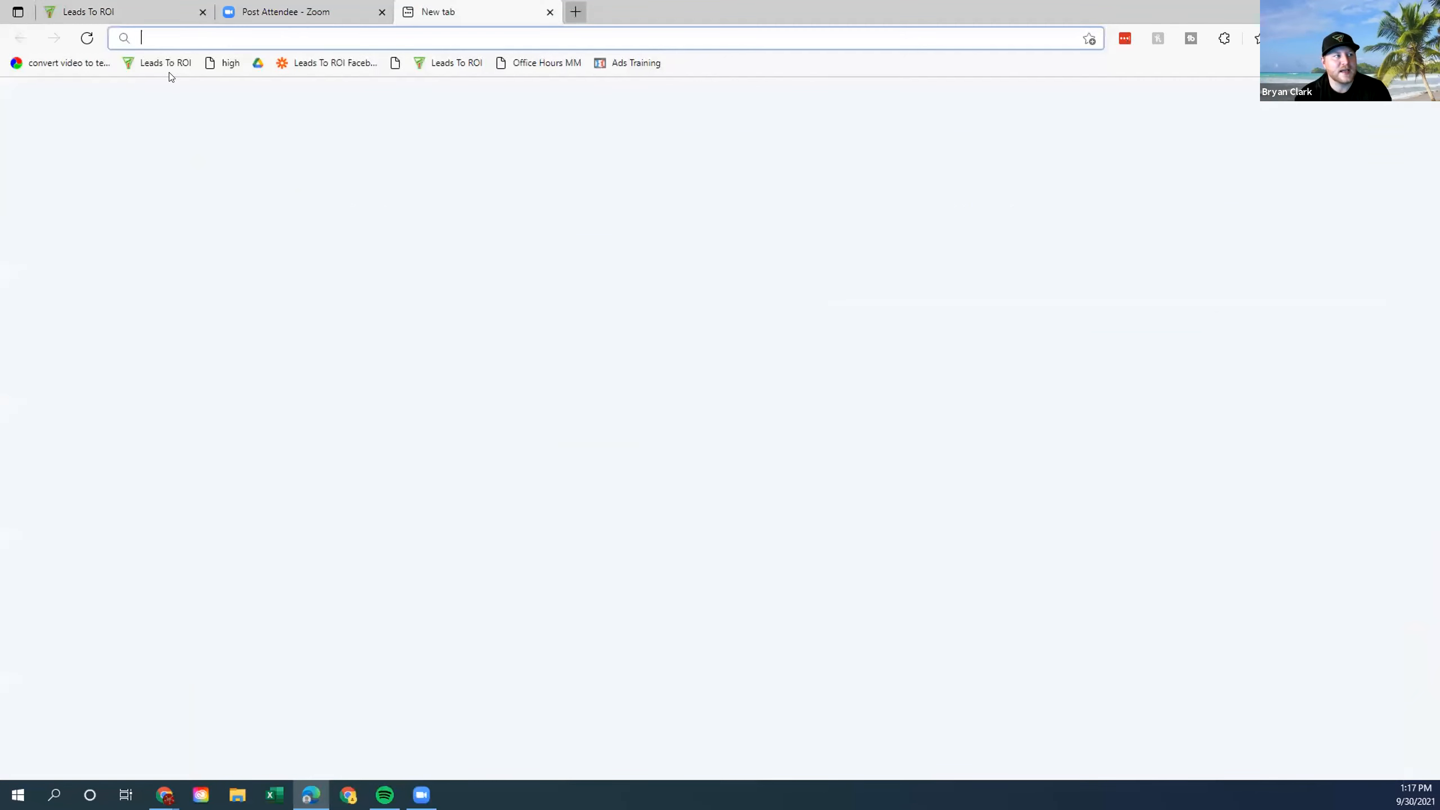
left_click(167, 63)
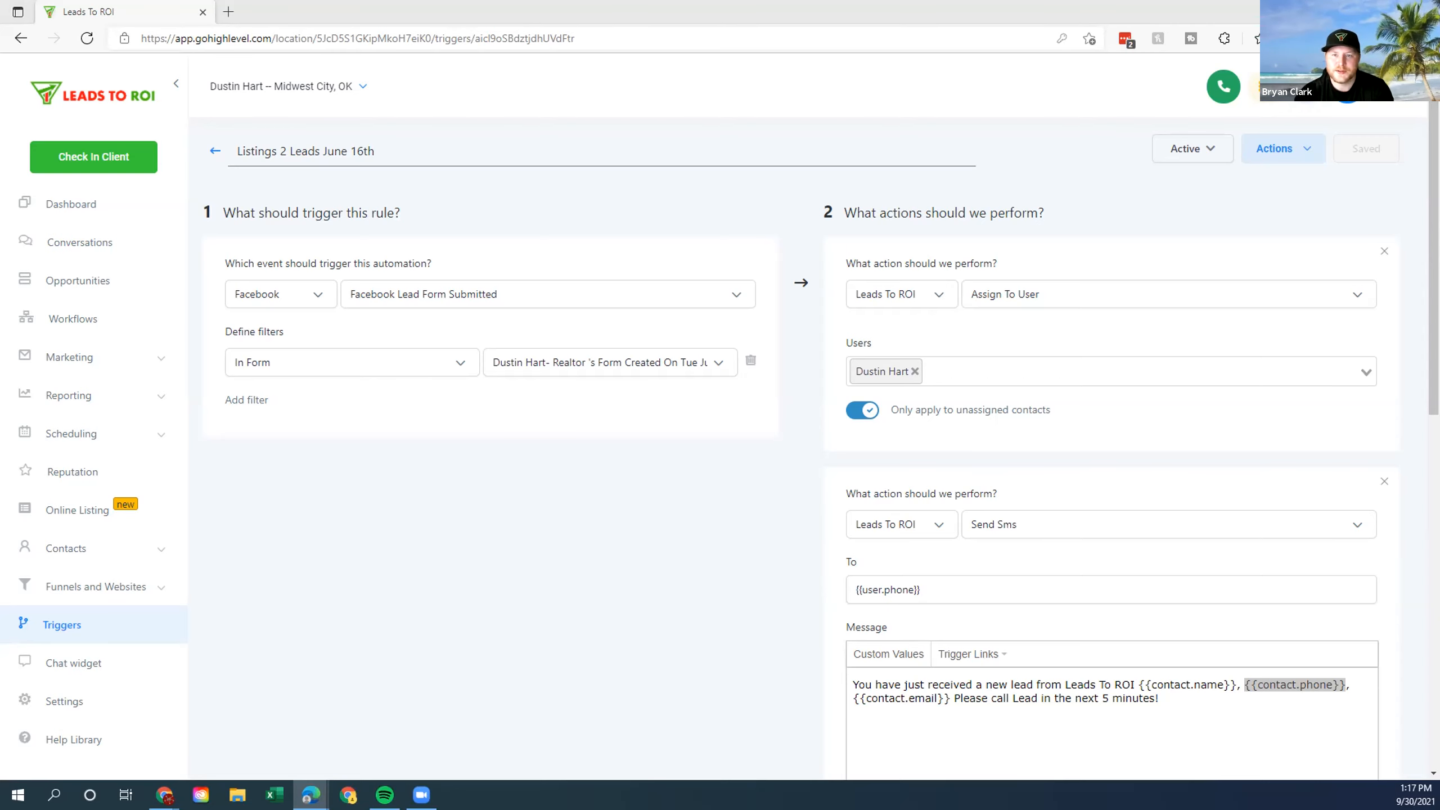
left_click(315, 10)
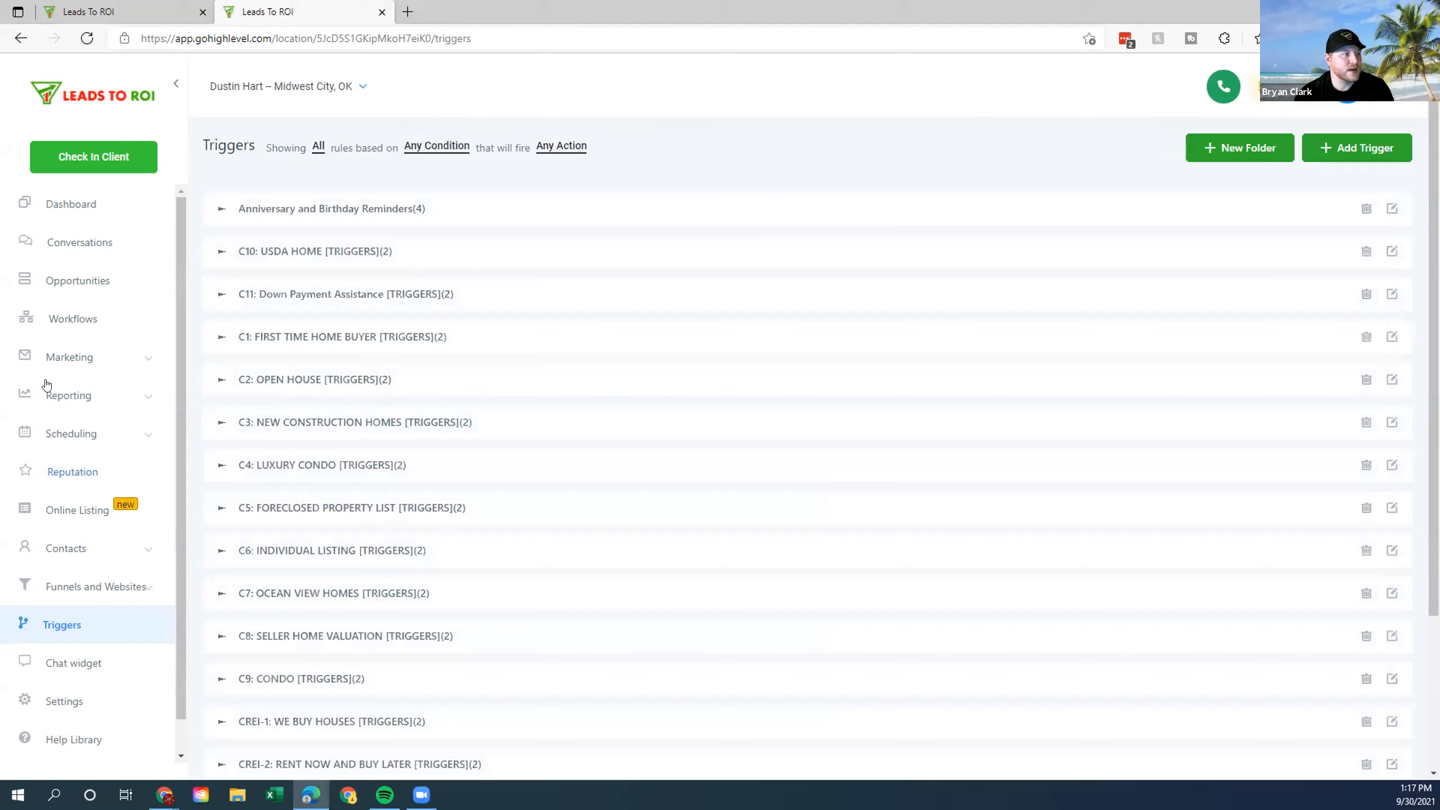
left_click(134, 9)
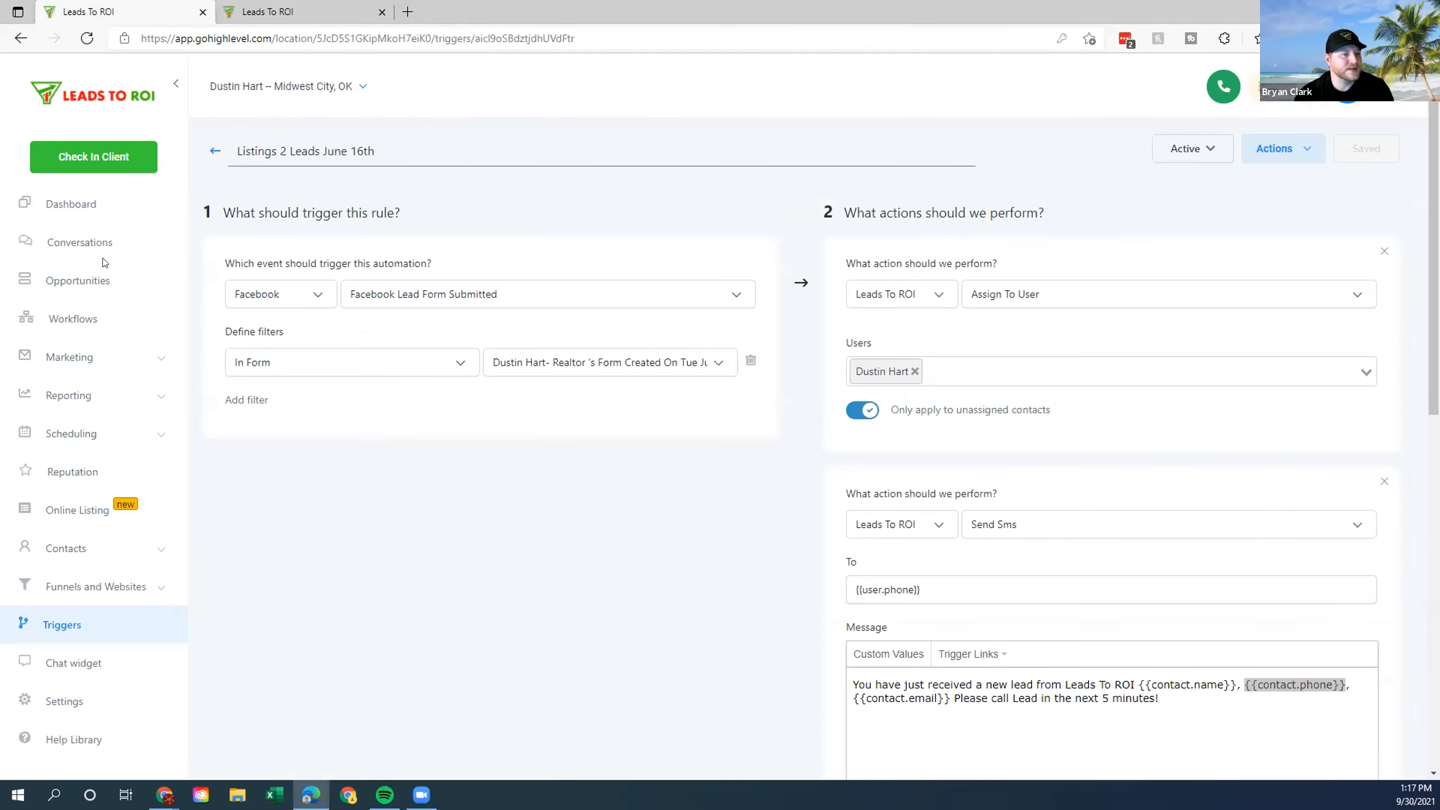
left_click_drag(89, 5, 1, 125)
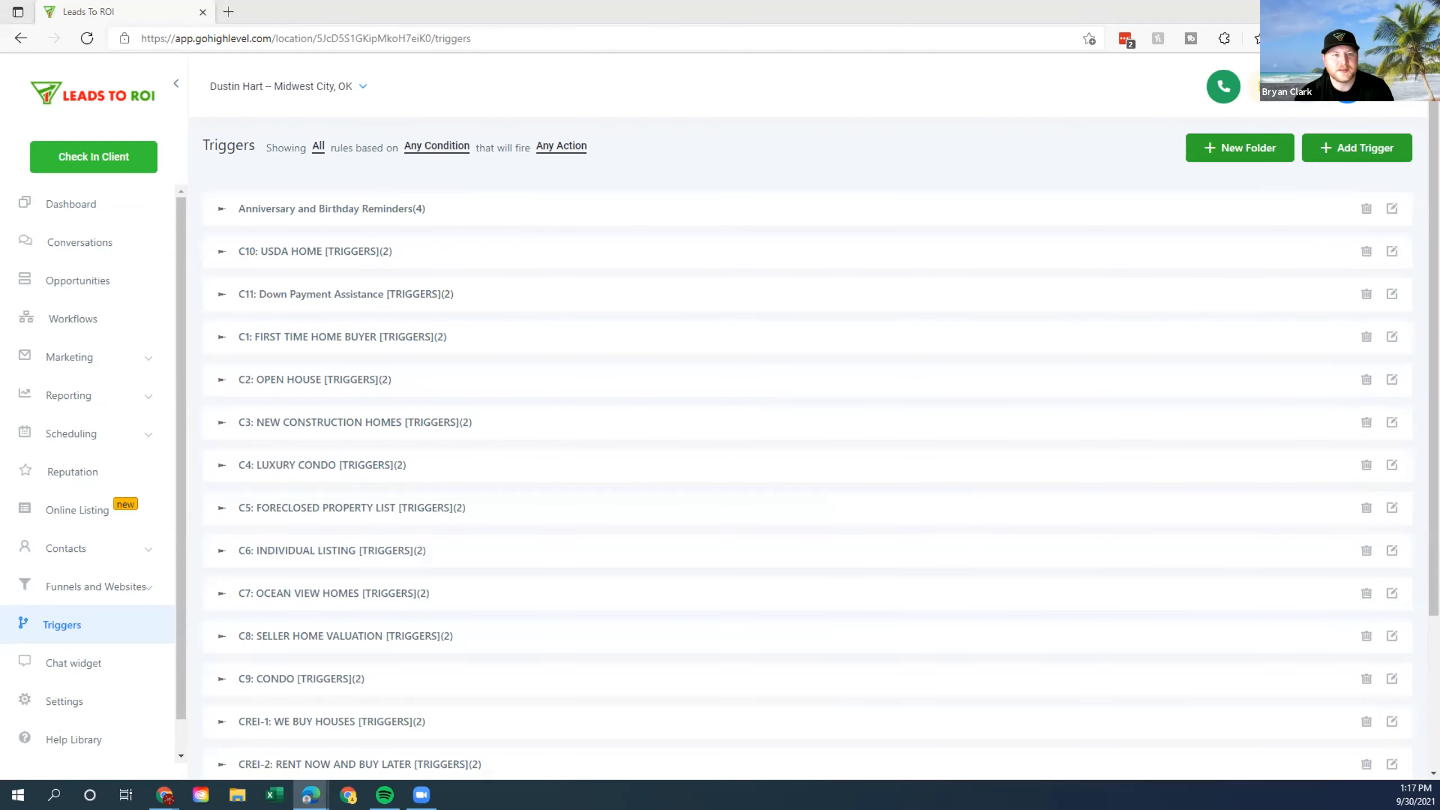
Start a new trigger and name it 'June 16th', fixing the typo.
left_click(1366, 149)
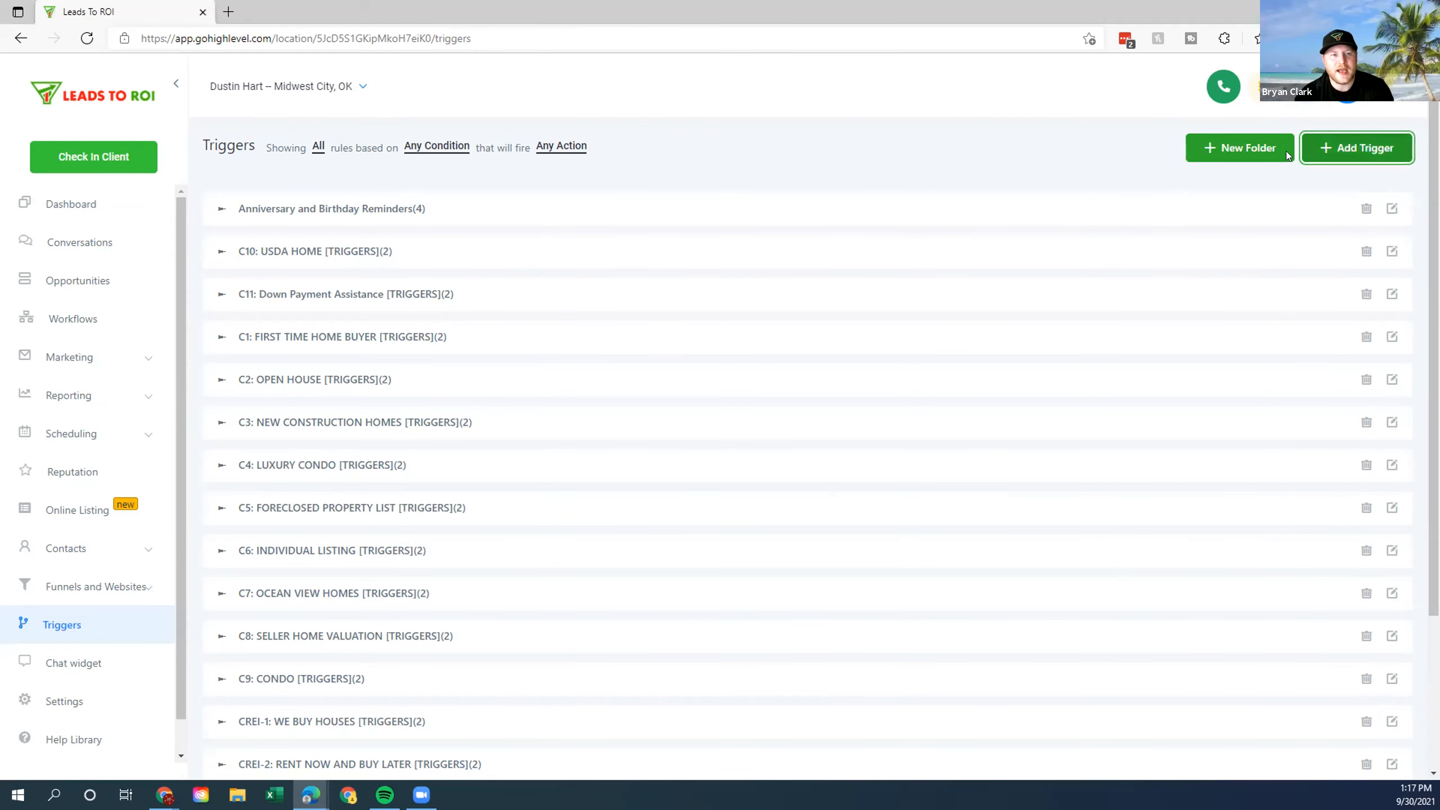
left_click(701, 193)
type("June 1")
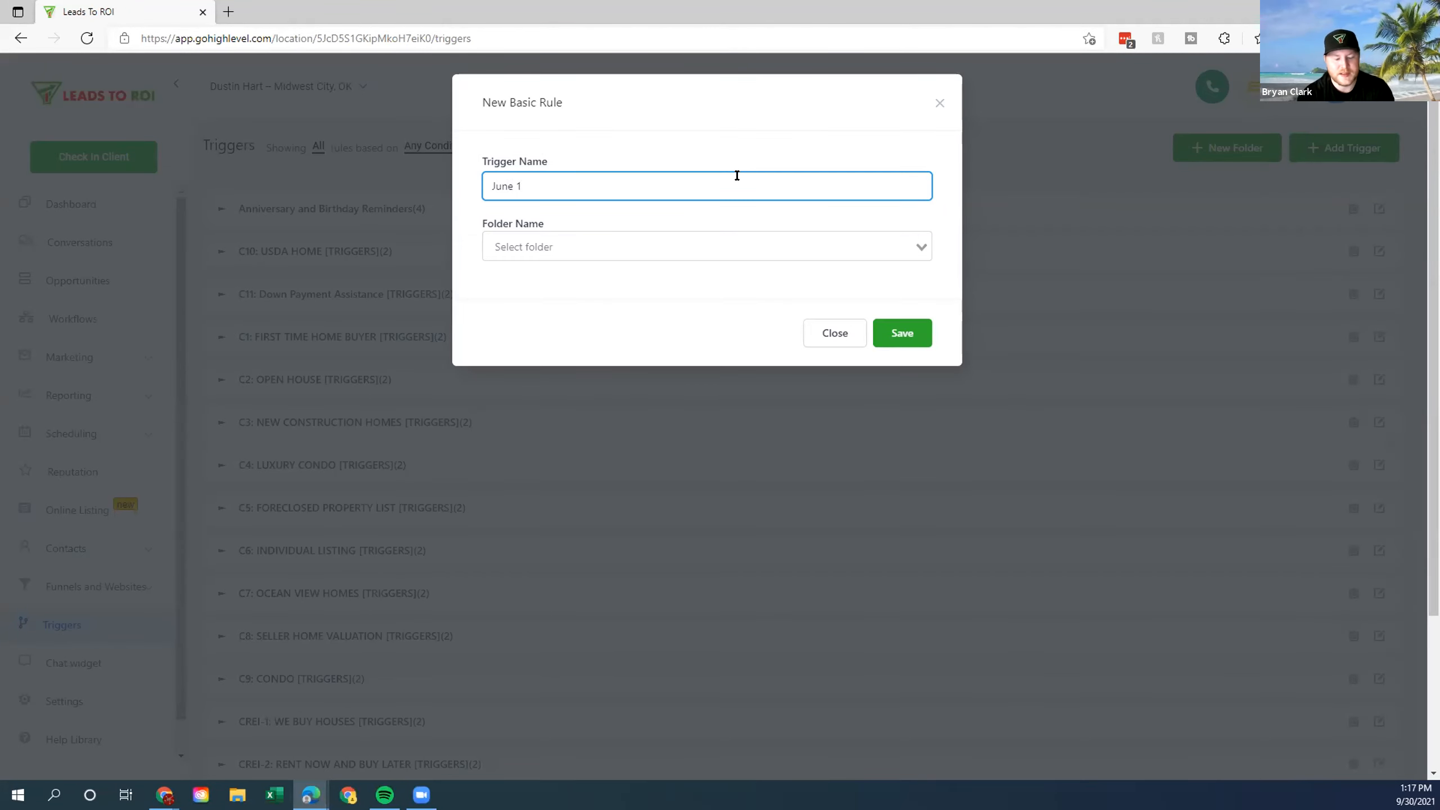
type("6gh")
key("BackSpace")
key("BackSpace")
type("th")
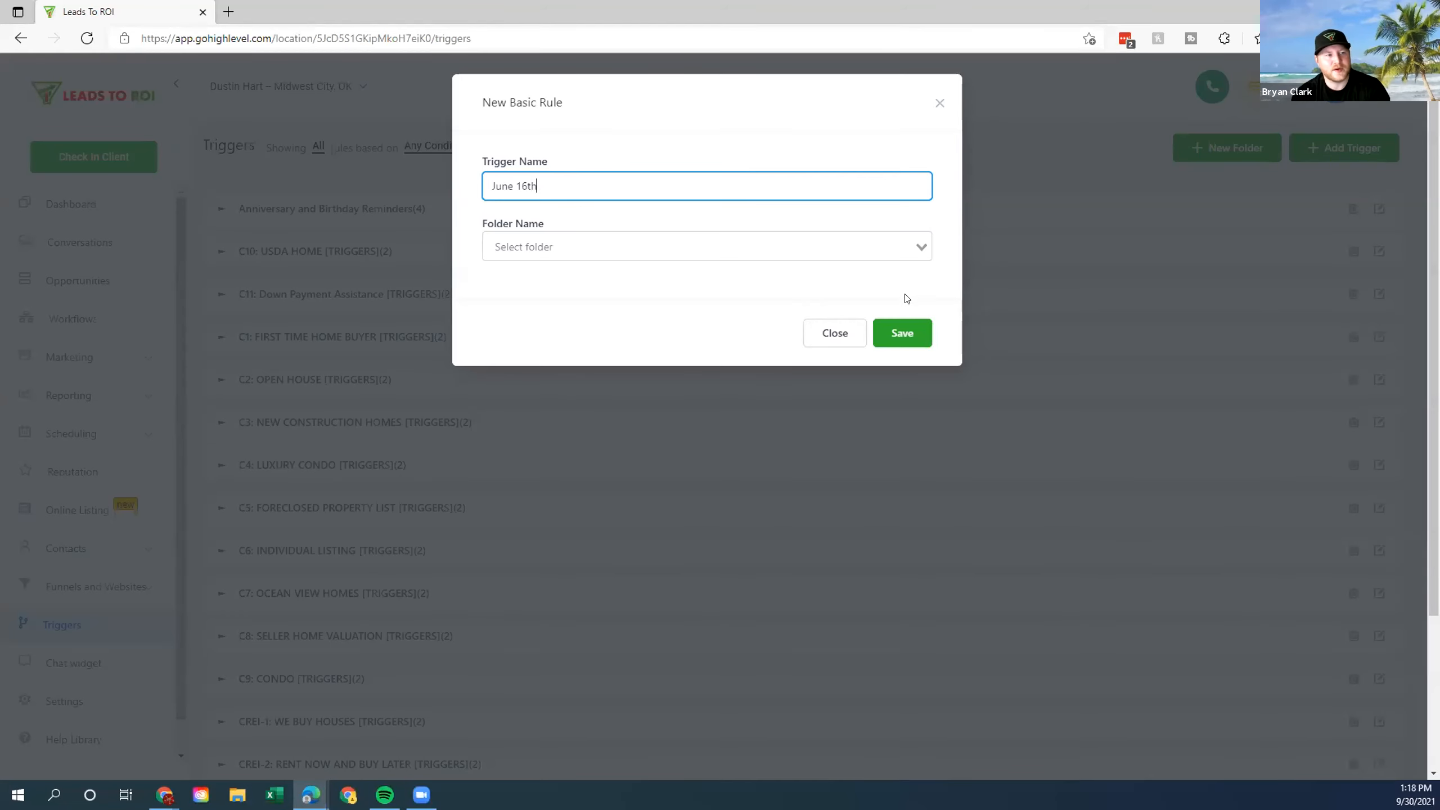
File the trigger in the Listings 2 Leads folder and save it to open its editor.
left_click(922, 246)
left_click(930, 235)
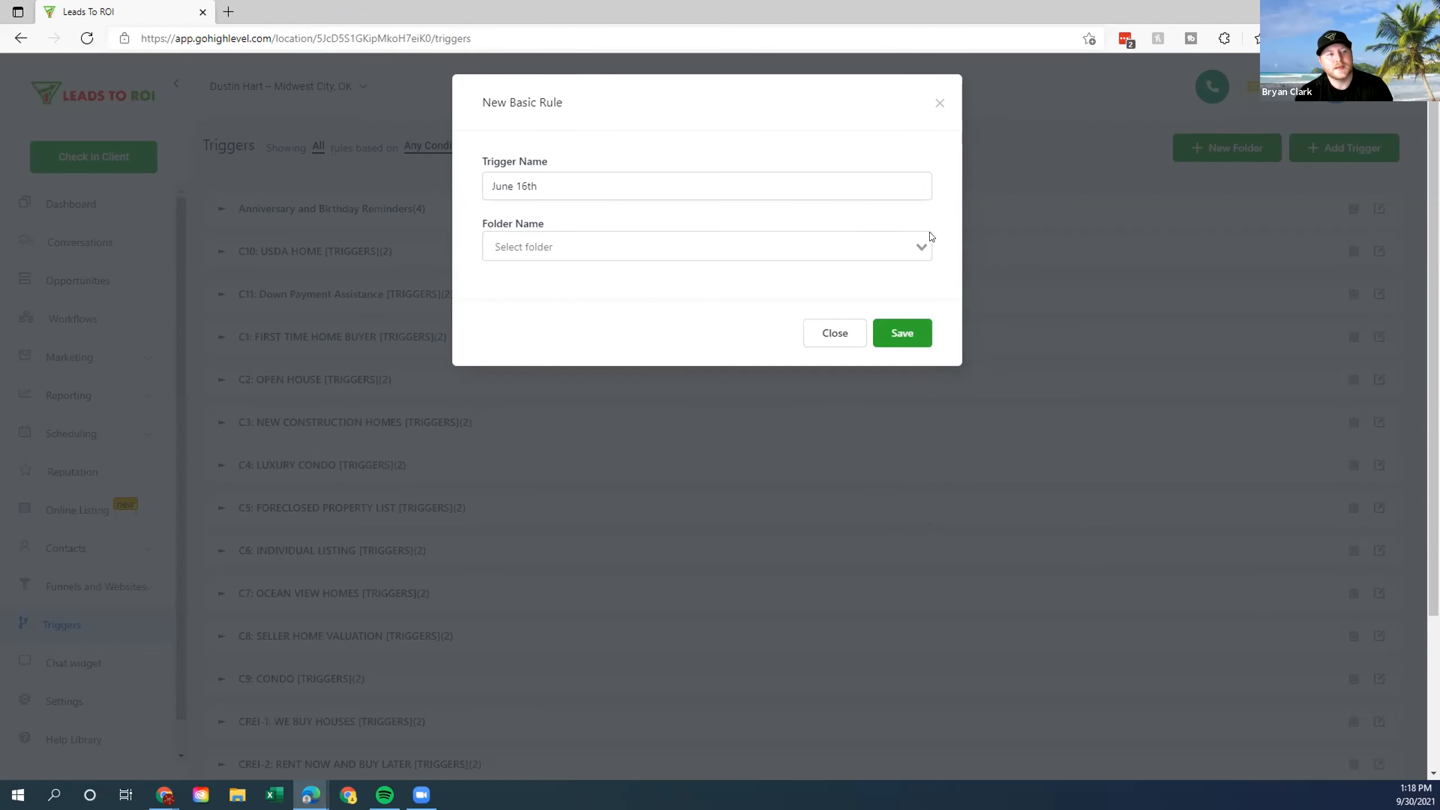
left_click(713, 247)
scroll(655, 367, "down", 2)
scroll(655, 369, "down", 2)
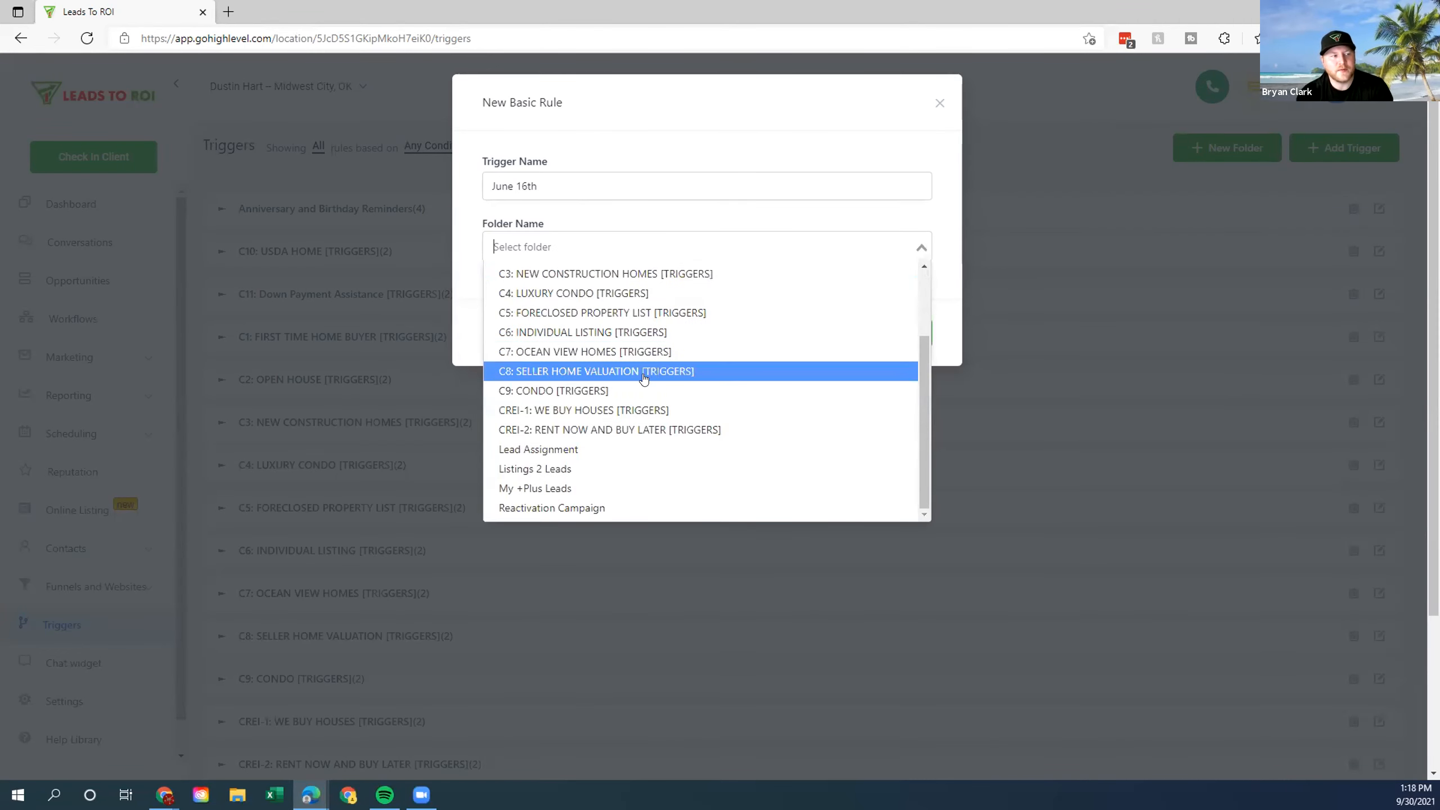
left_click(600, 469)
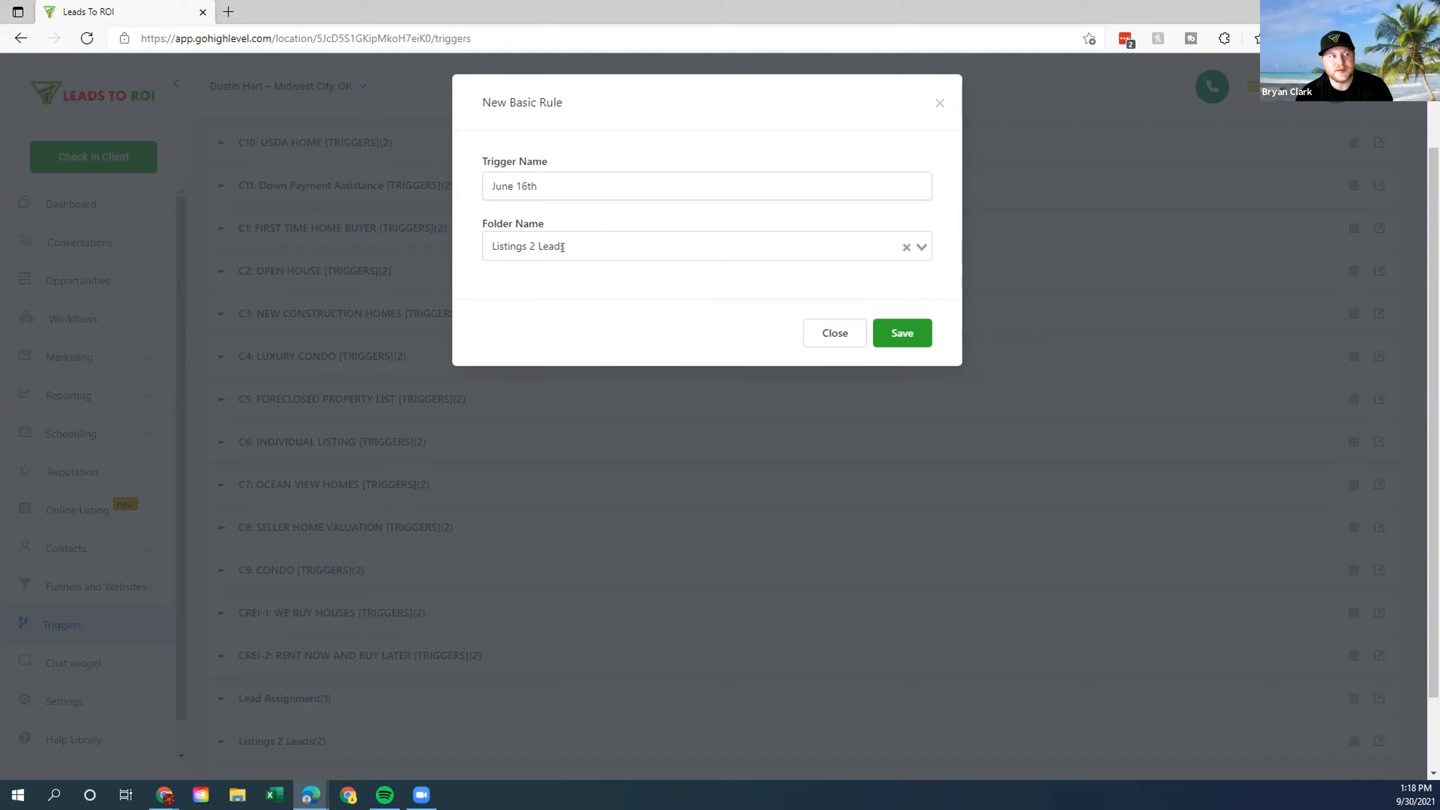
left_click(902, 333)
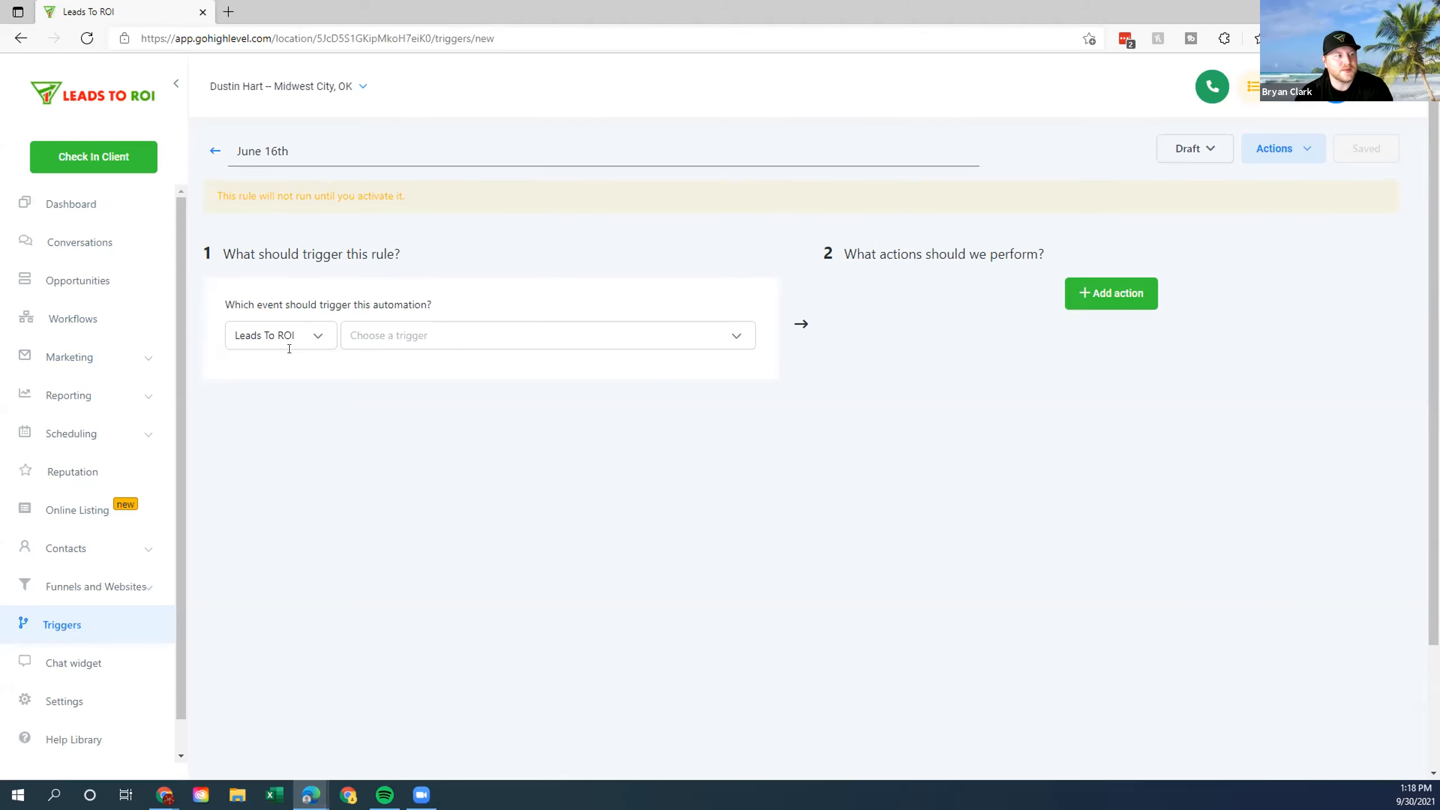
Switch the trigger source to Facebook and choose the Facebook lead form submitted event.
left_click(738, 339)
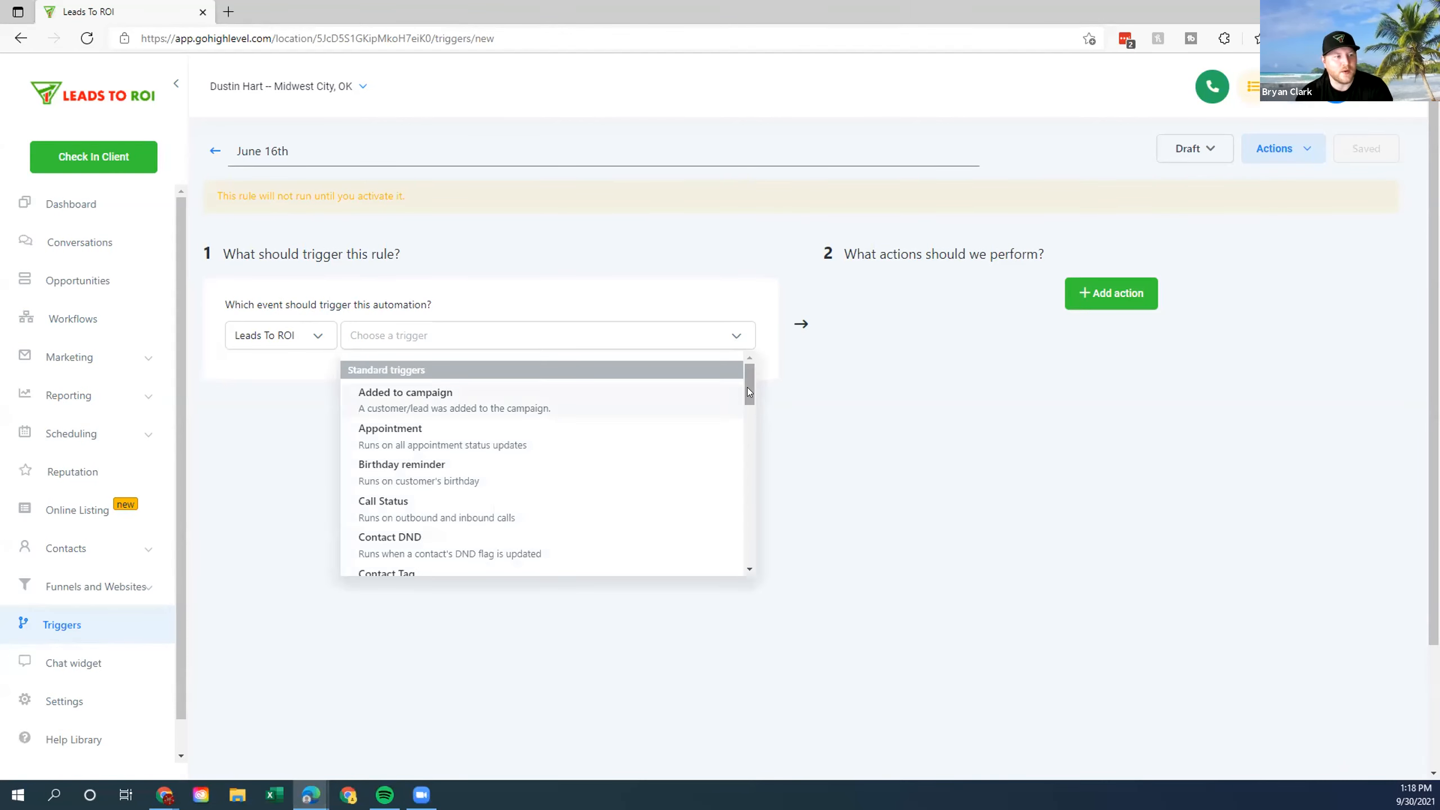
left_click_drag(749, 391, 805, 363)
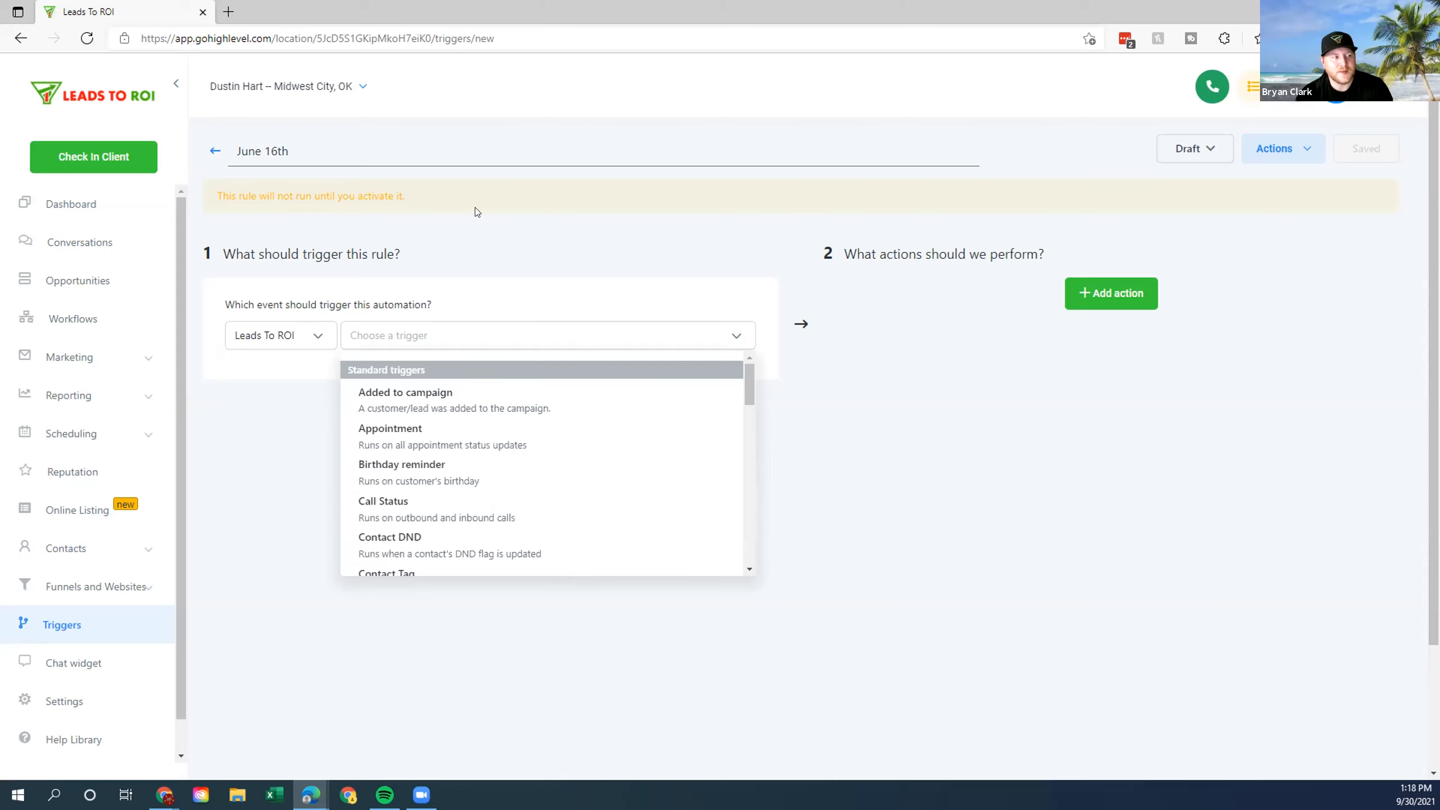
left_click(309, 333)
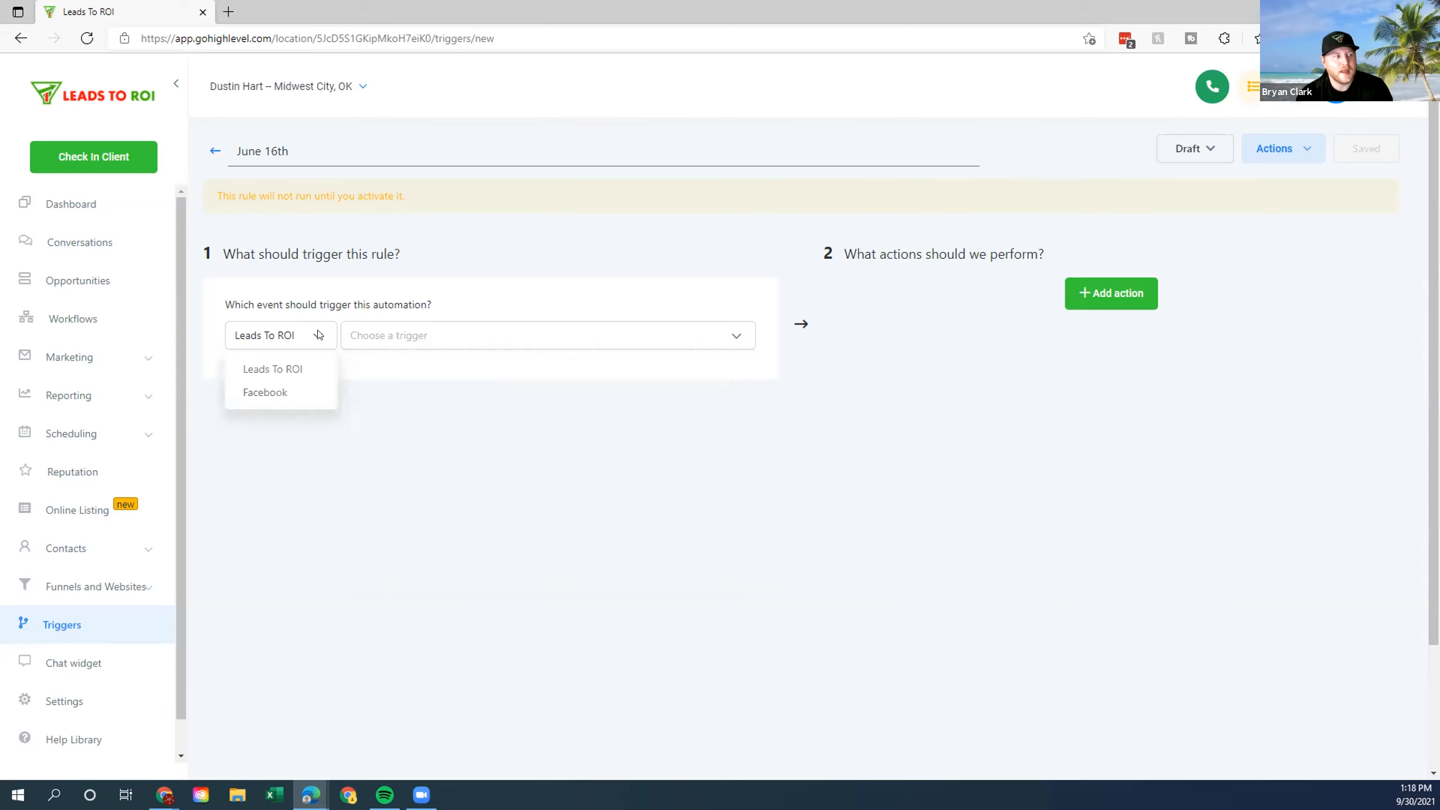
left_click(275, 396)
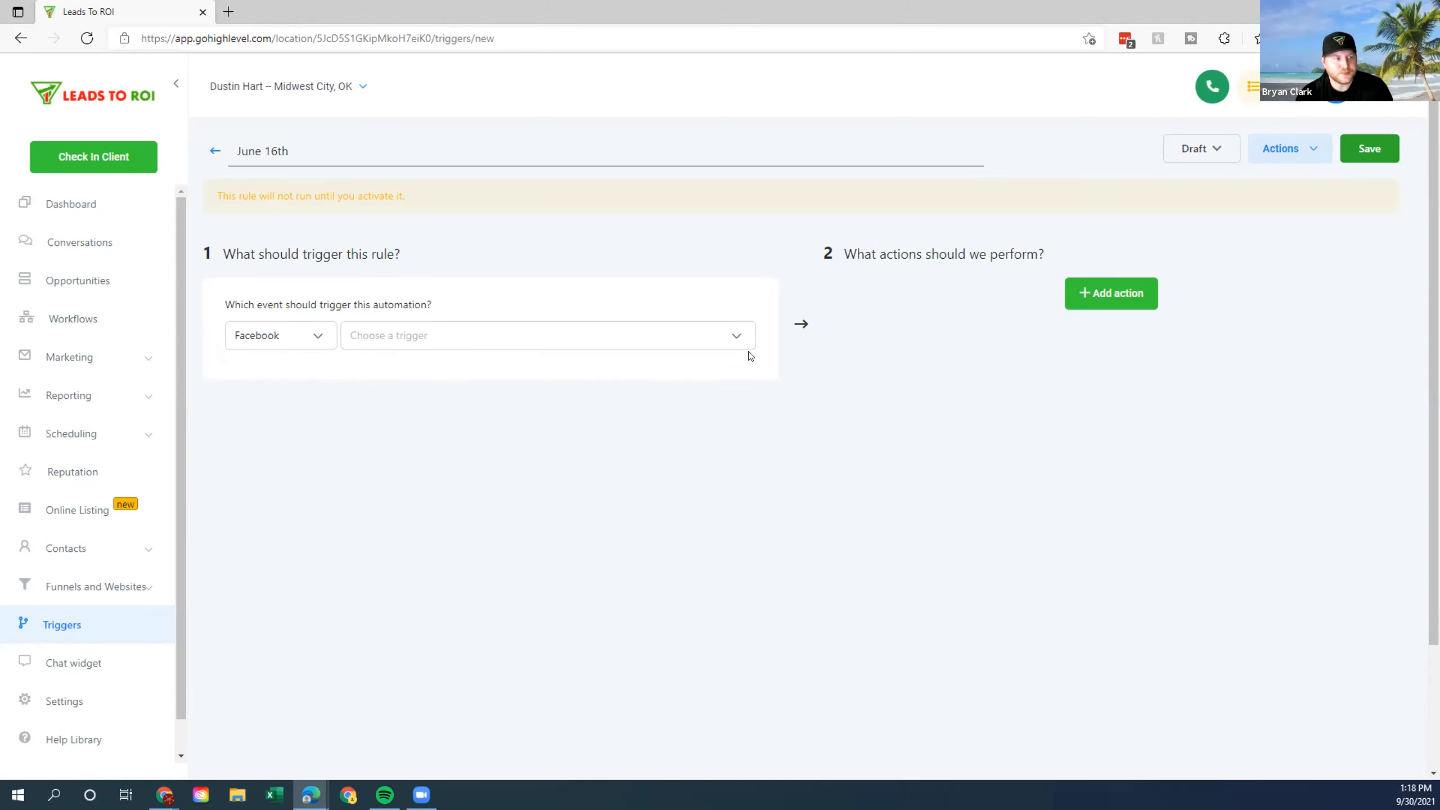
left_click(736, 333)
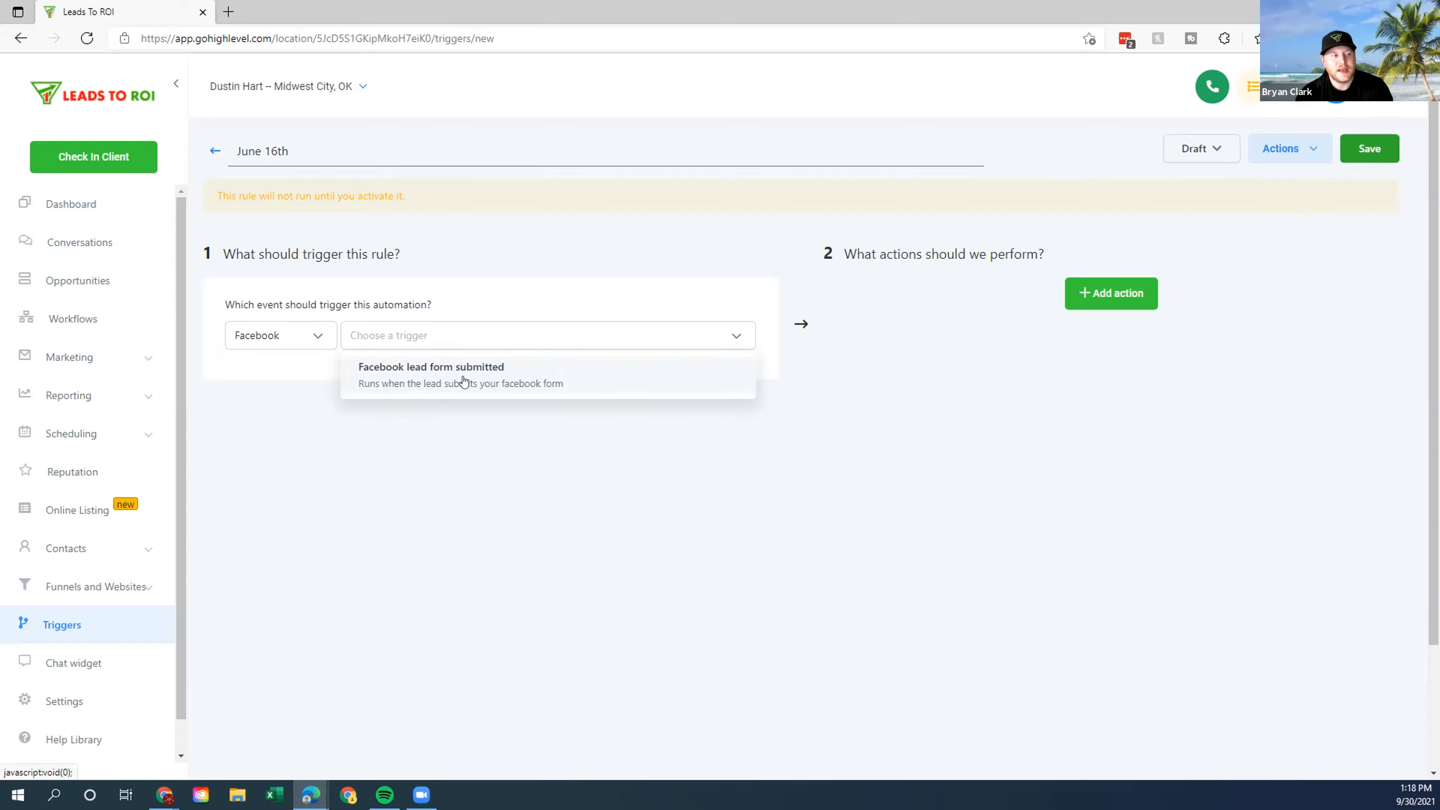
left_click(574, 383)
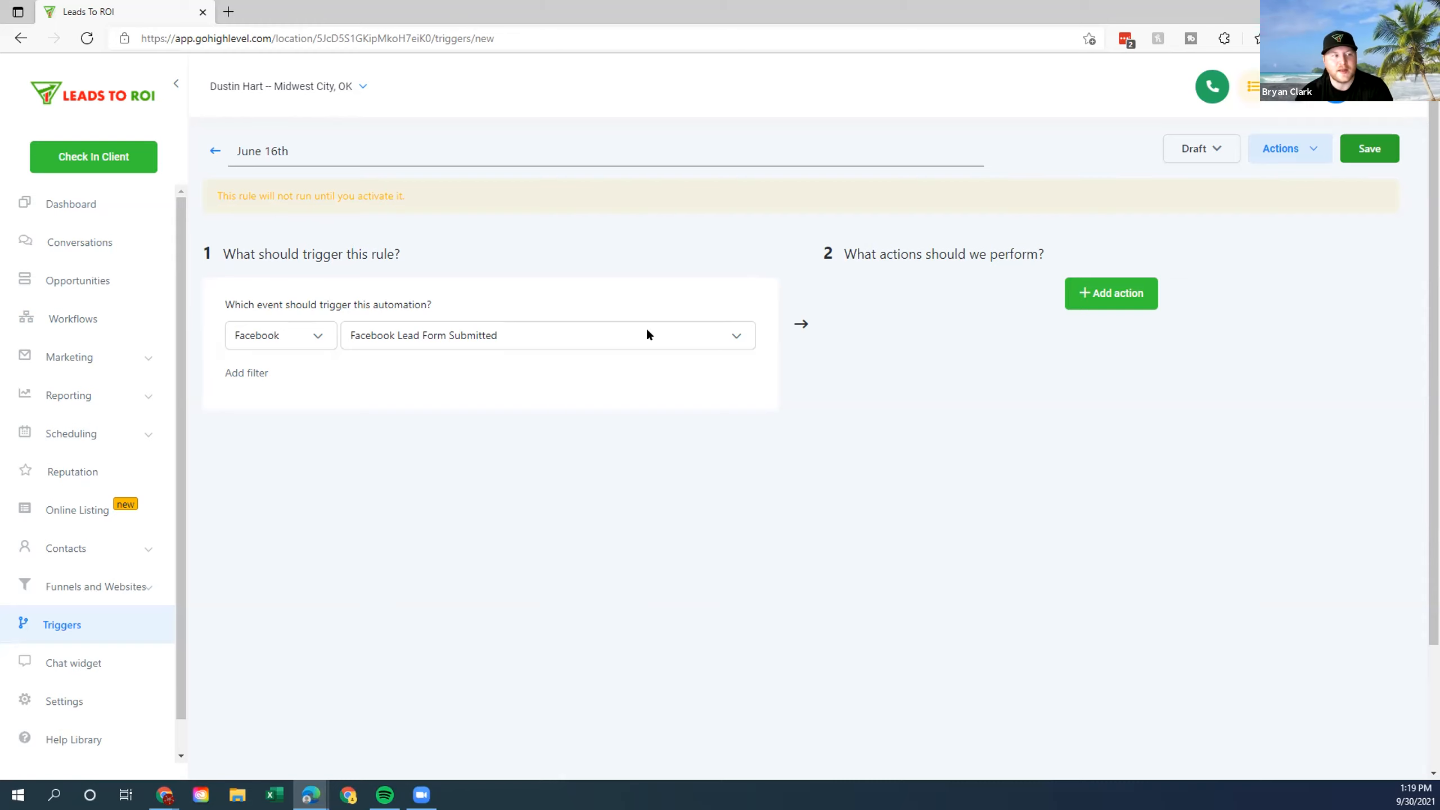
Add an In Form filter for the realtor's June 16, 2020 form, then add a blank action.
left_click(246, 374)
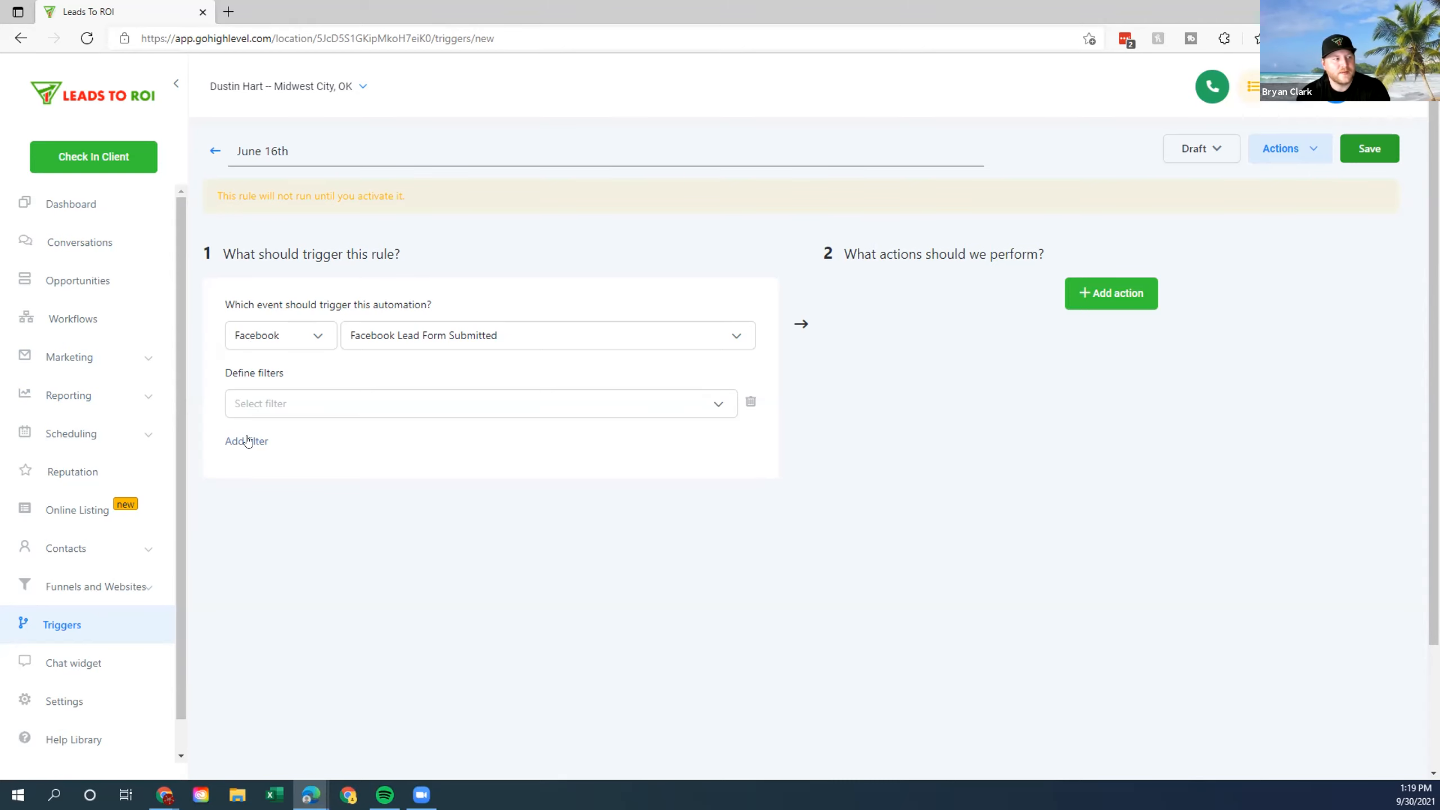
left_click(720, 400)
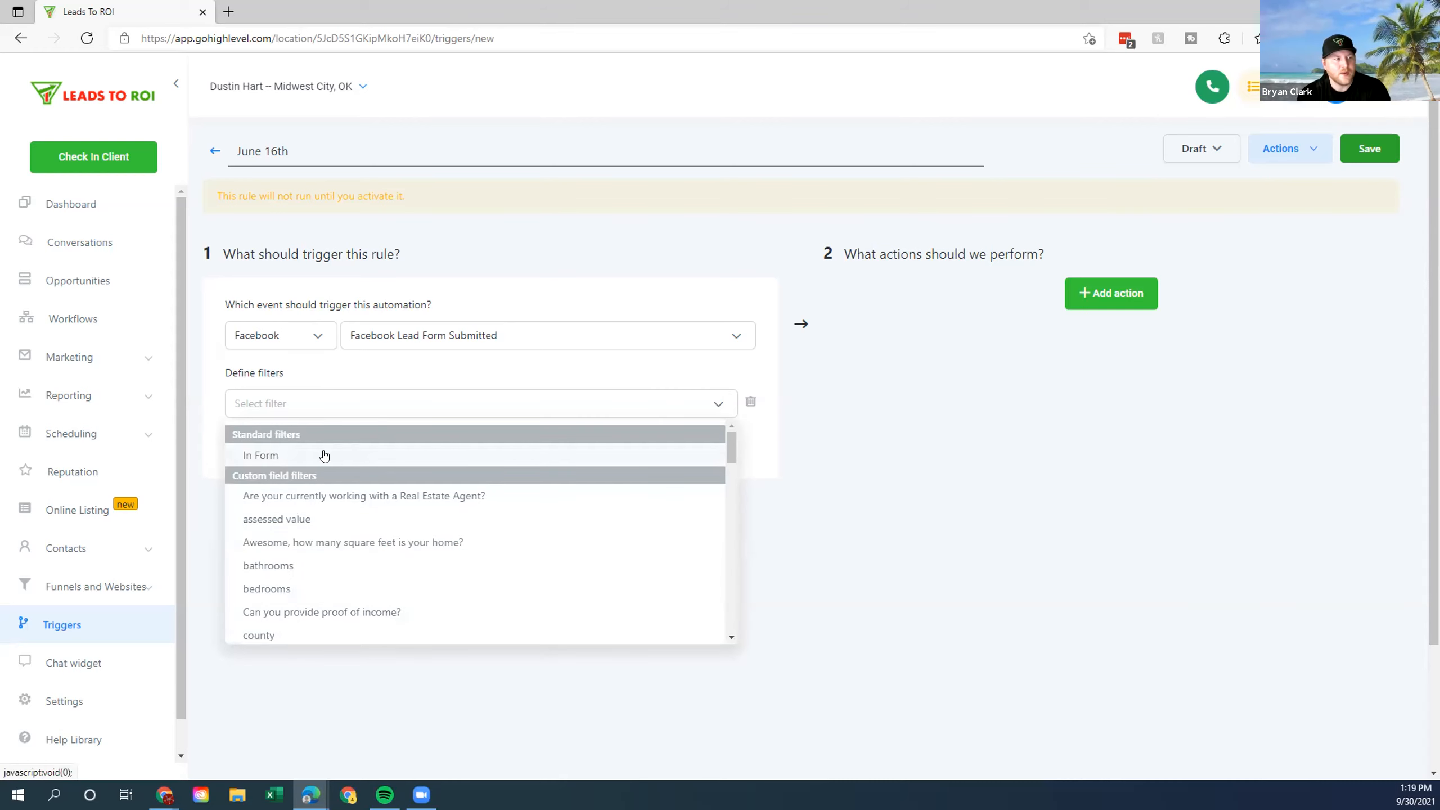
left_click(282, 455)
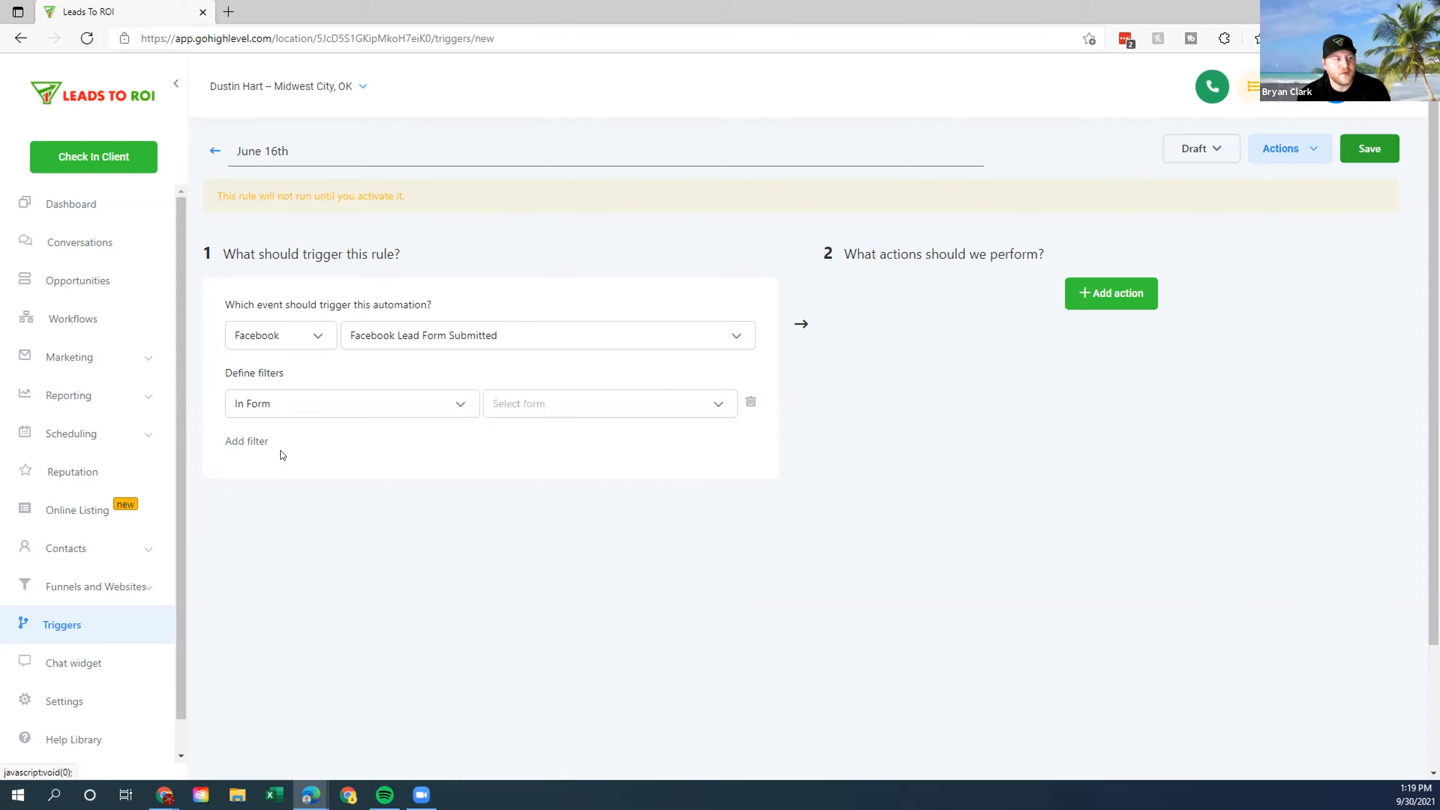
left_click(719, 405)
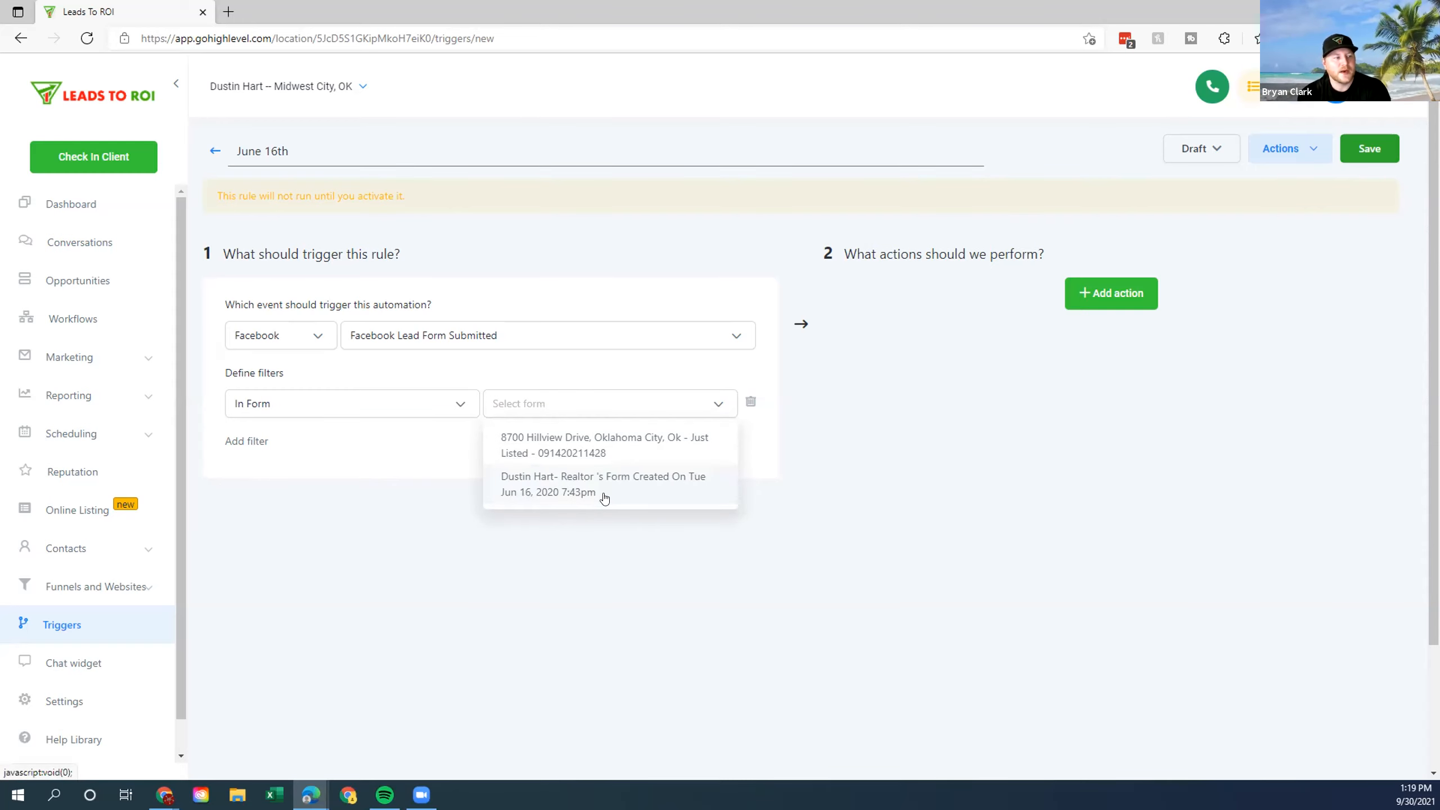
left_click(576, 485)
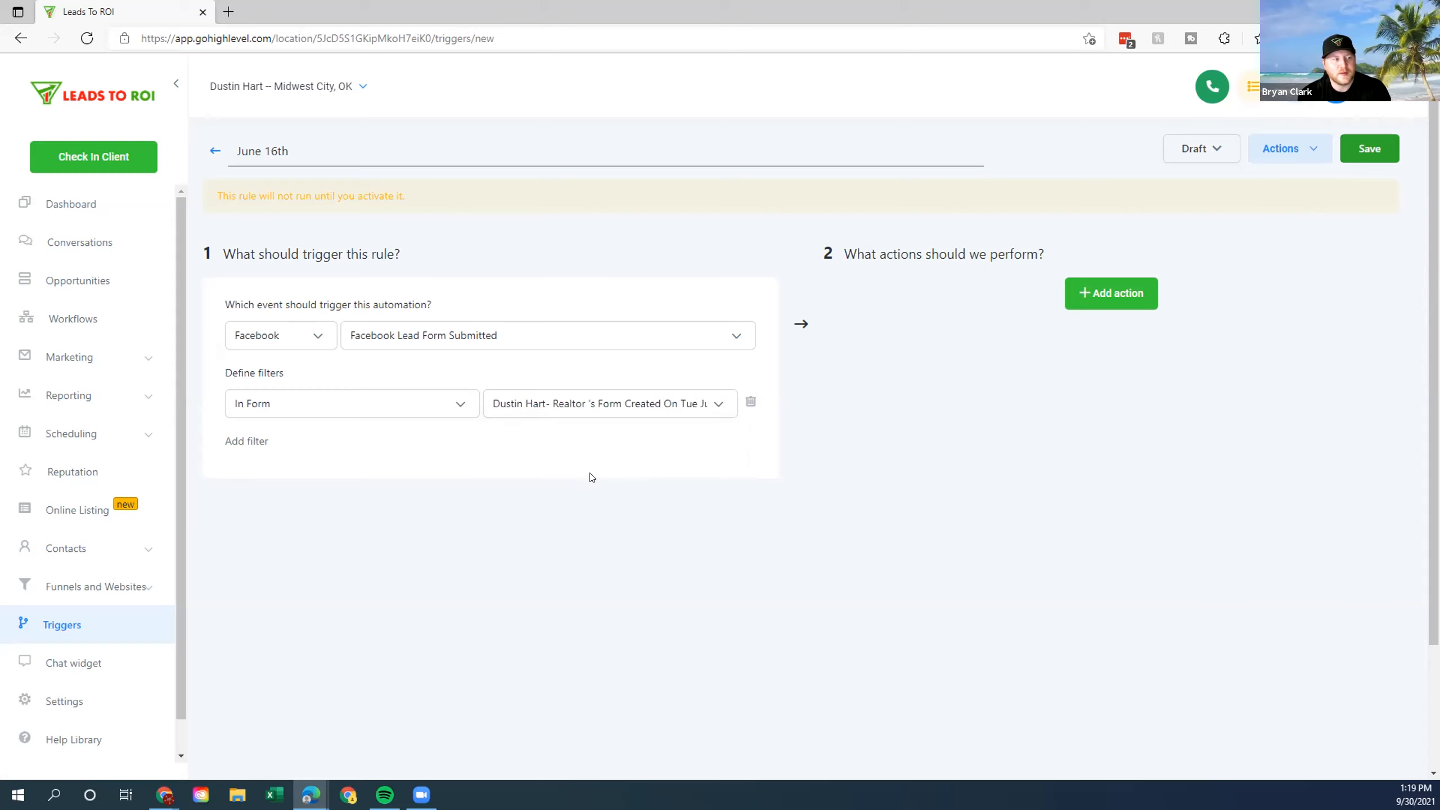
left_click(1124, 289)
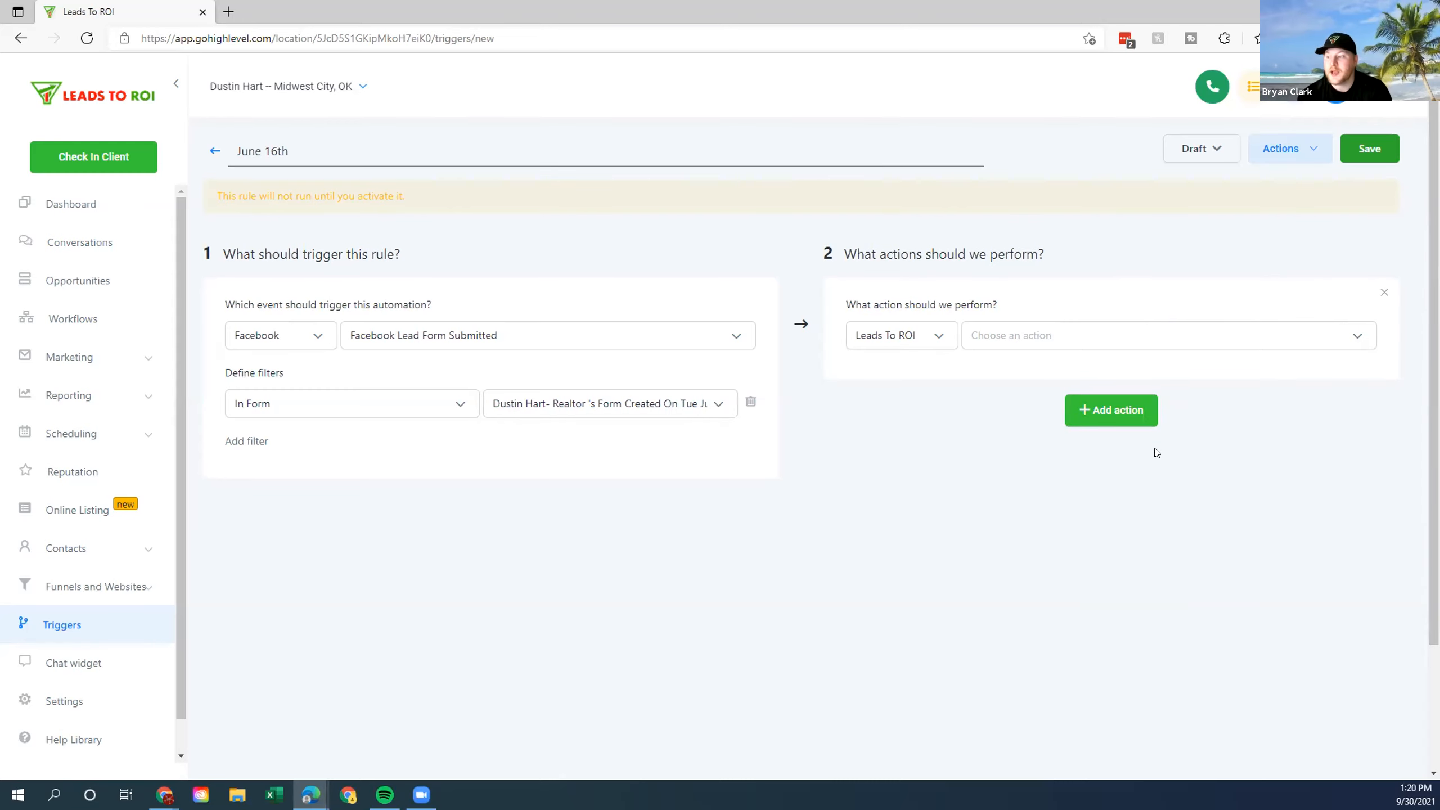
Make the first action Assign To User, assigning leads to the agent's account.
left_click(1355, 335)
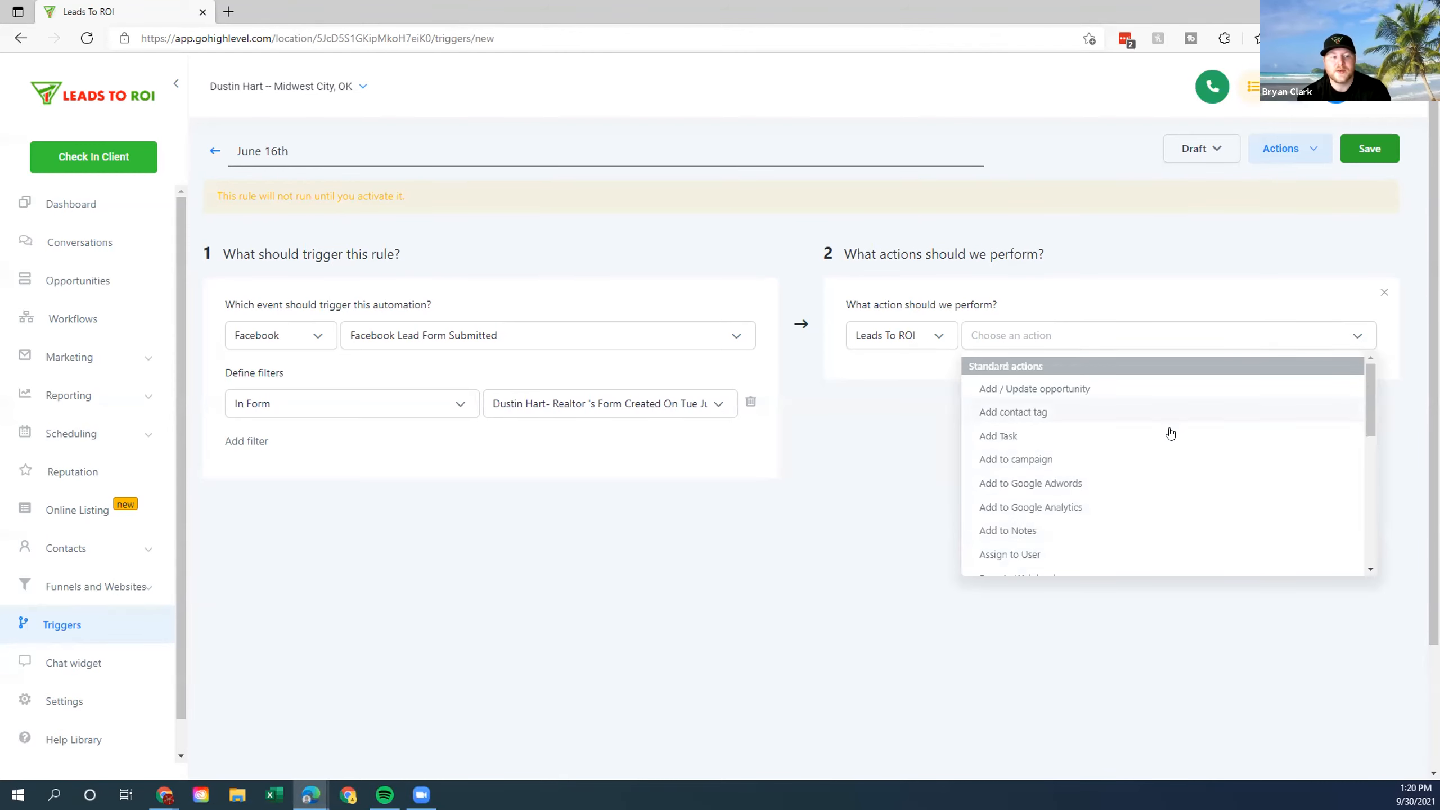
left_click(1064, 556)
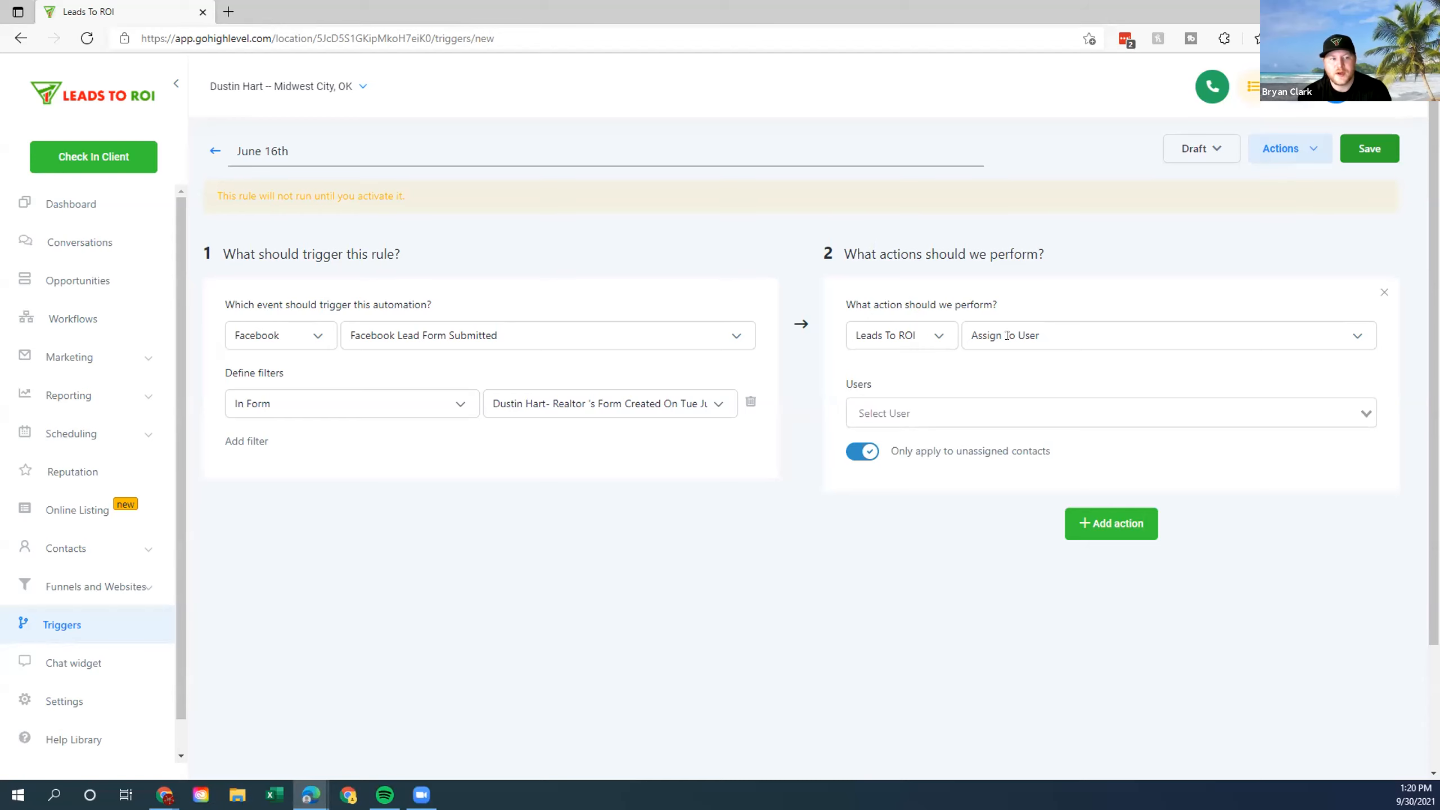
left_click(948, 415)
left_click(884, 440)
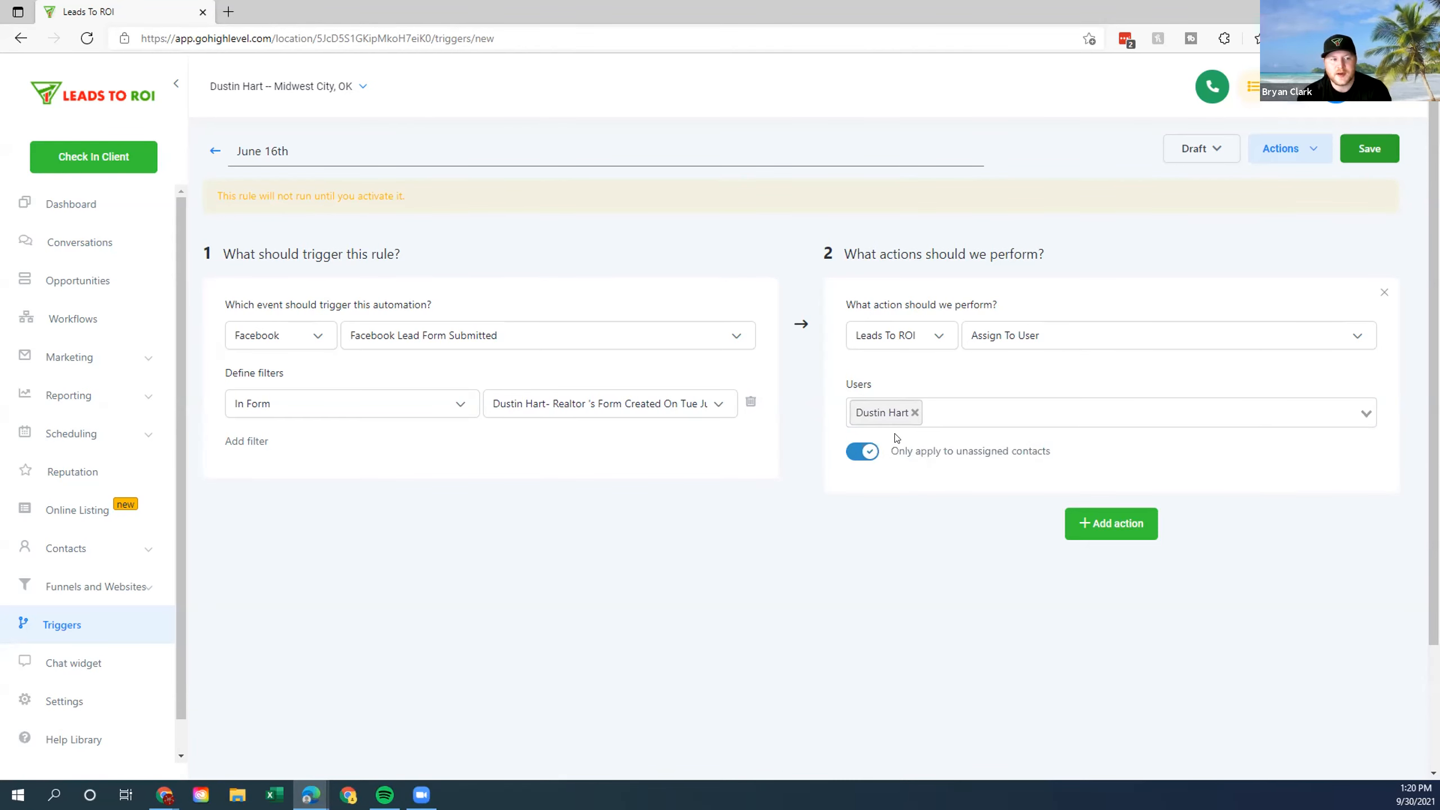
Add a second action set to Send SMS.
left_click(1096, 526)
scroll(1296, 415, "down", 2)
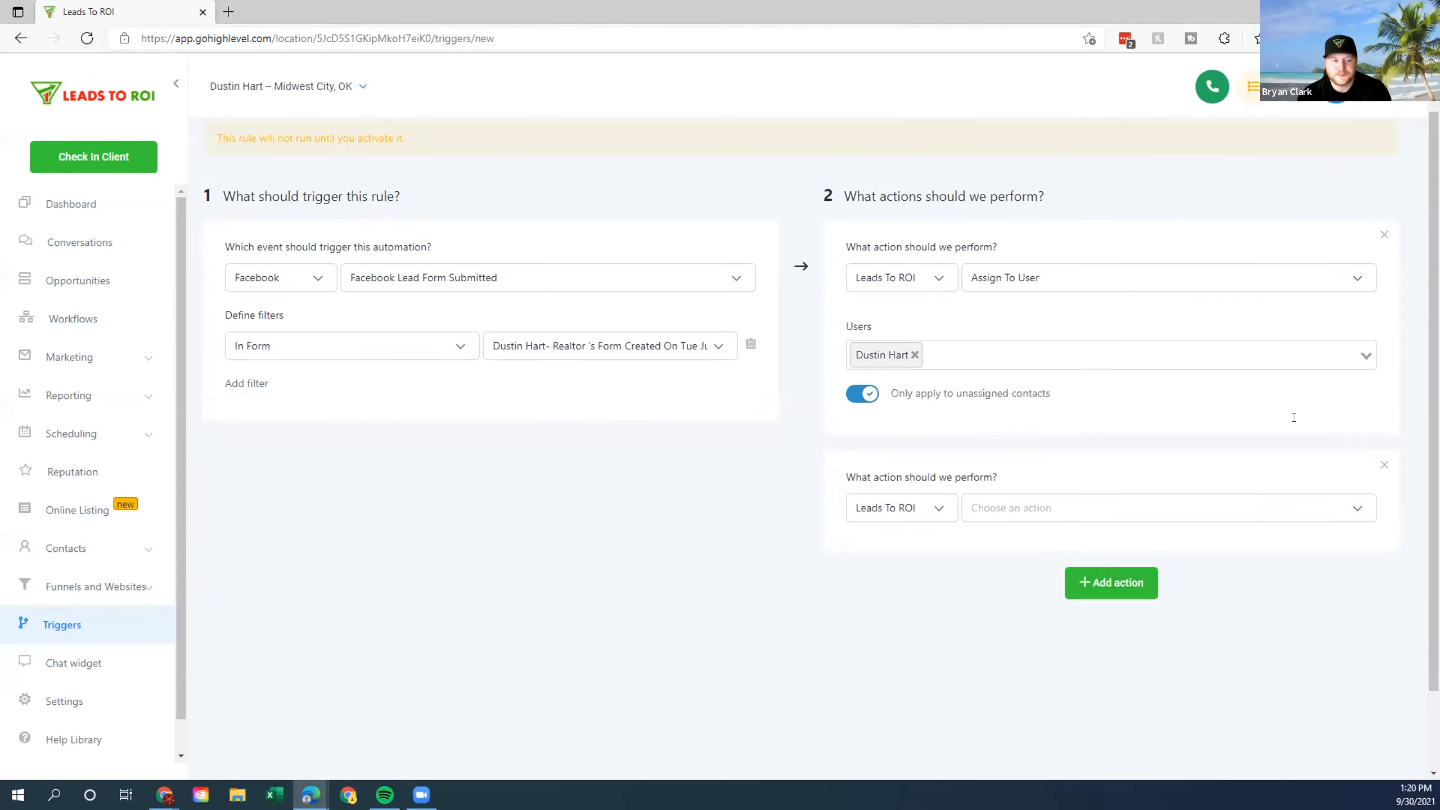
left_click(1289, 454)
scroll(1145, 528, "down", 3)
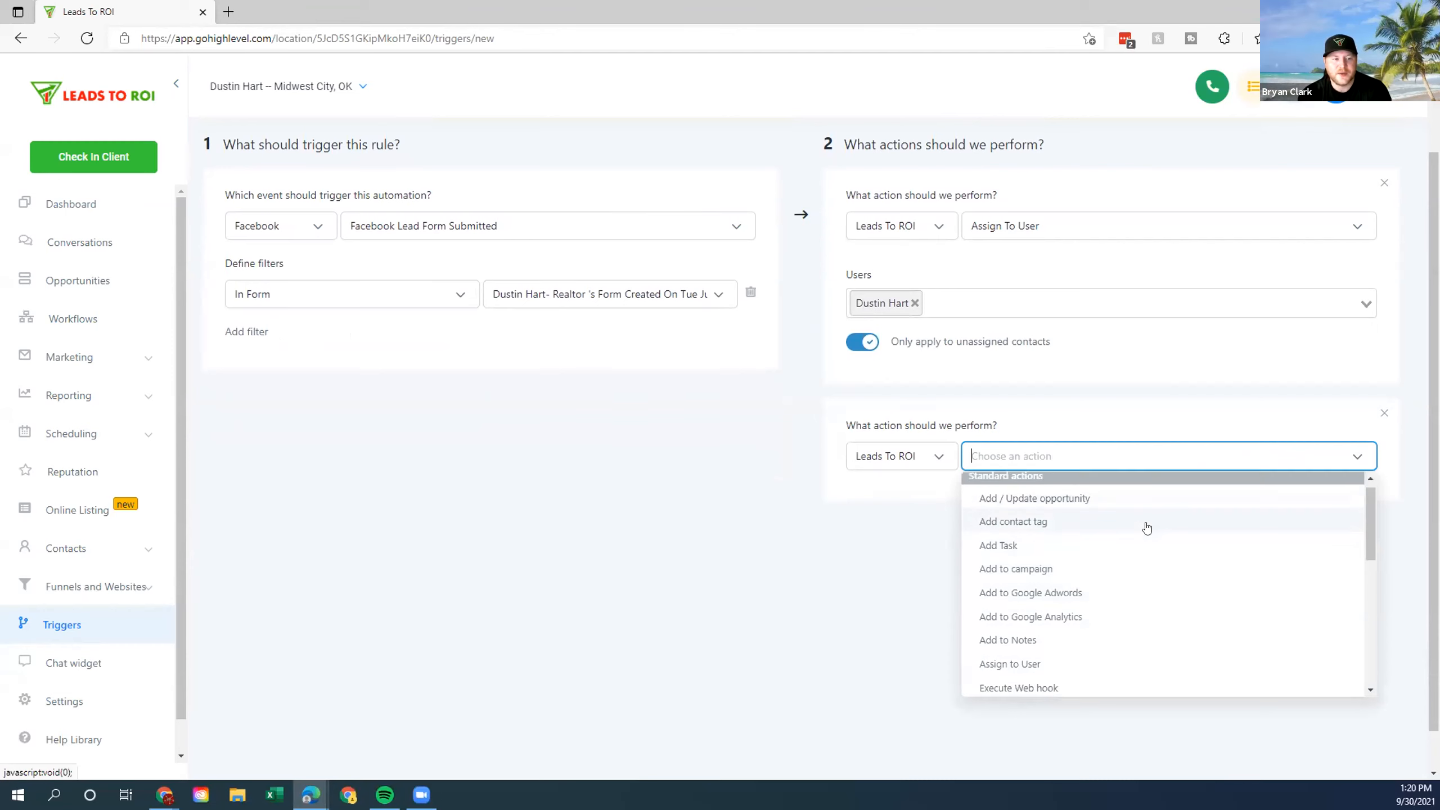
scroll(1114, 539, "down", 2)
scroll(1048, 553, "down", 1)
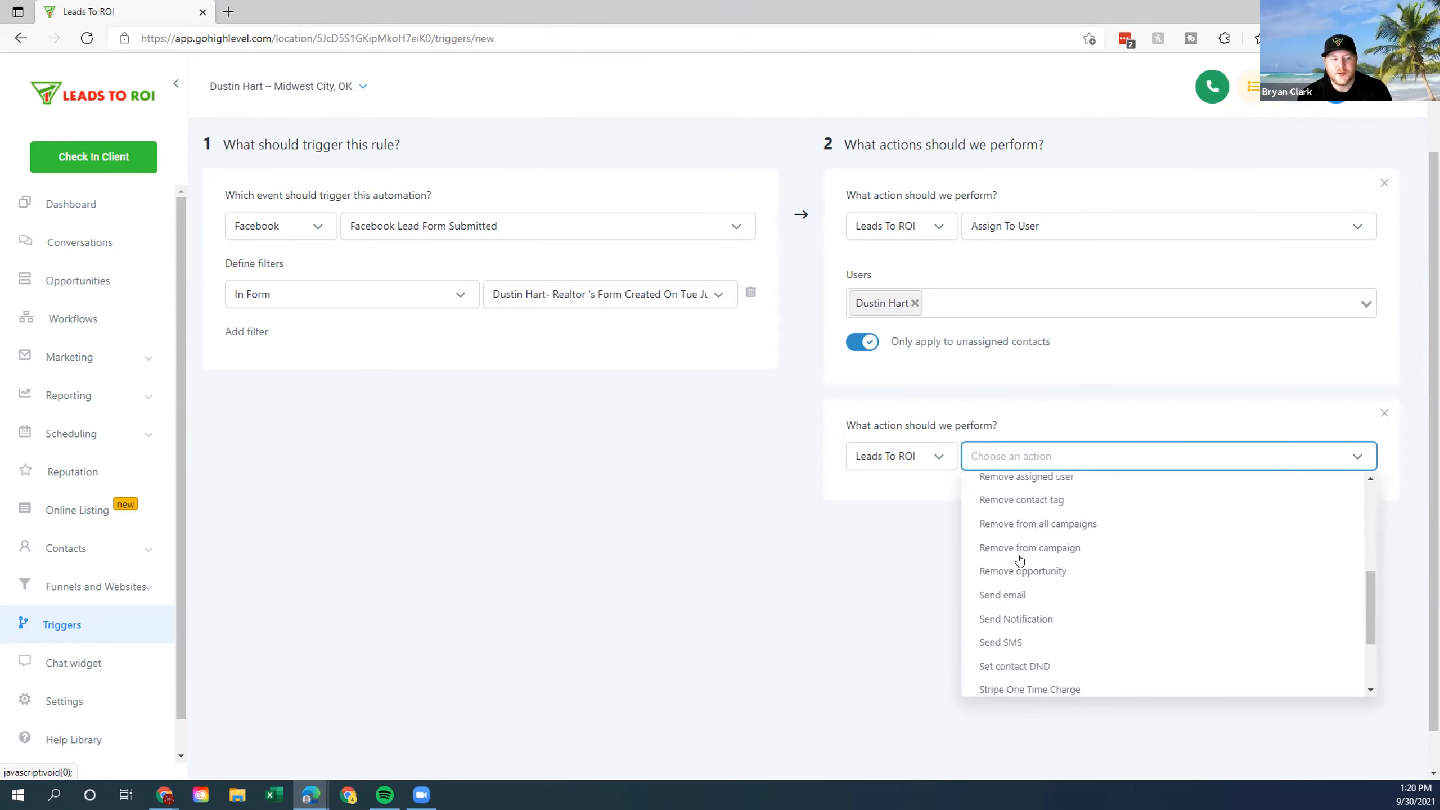
left_click(989, 645)
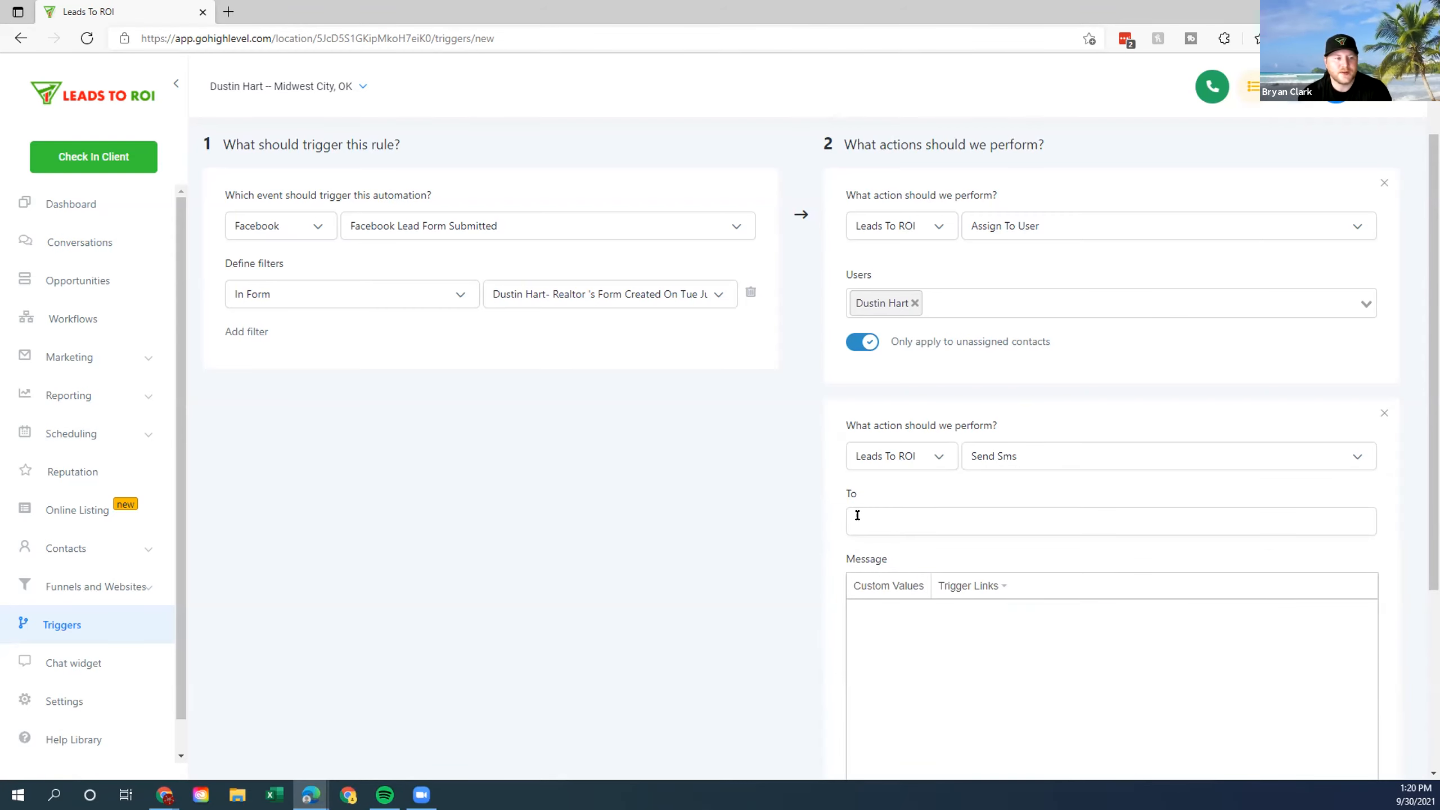
Insert the {{user.phone}} merge field into the SMS message.
left_click(885, 584)
left_click(879, 653)
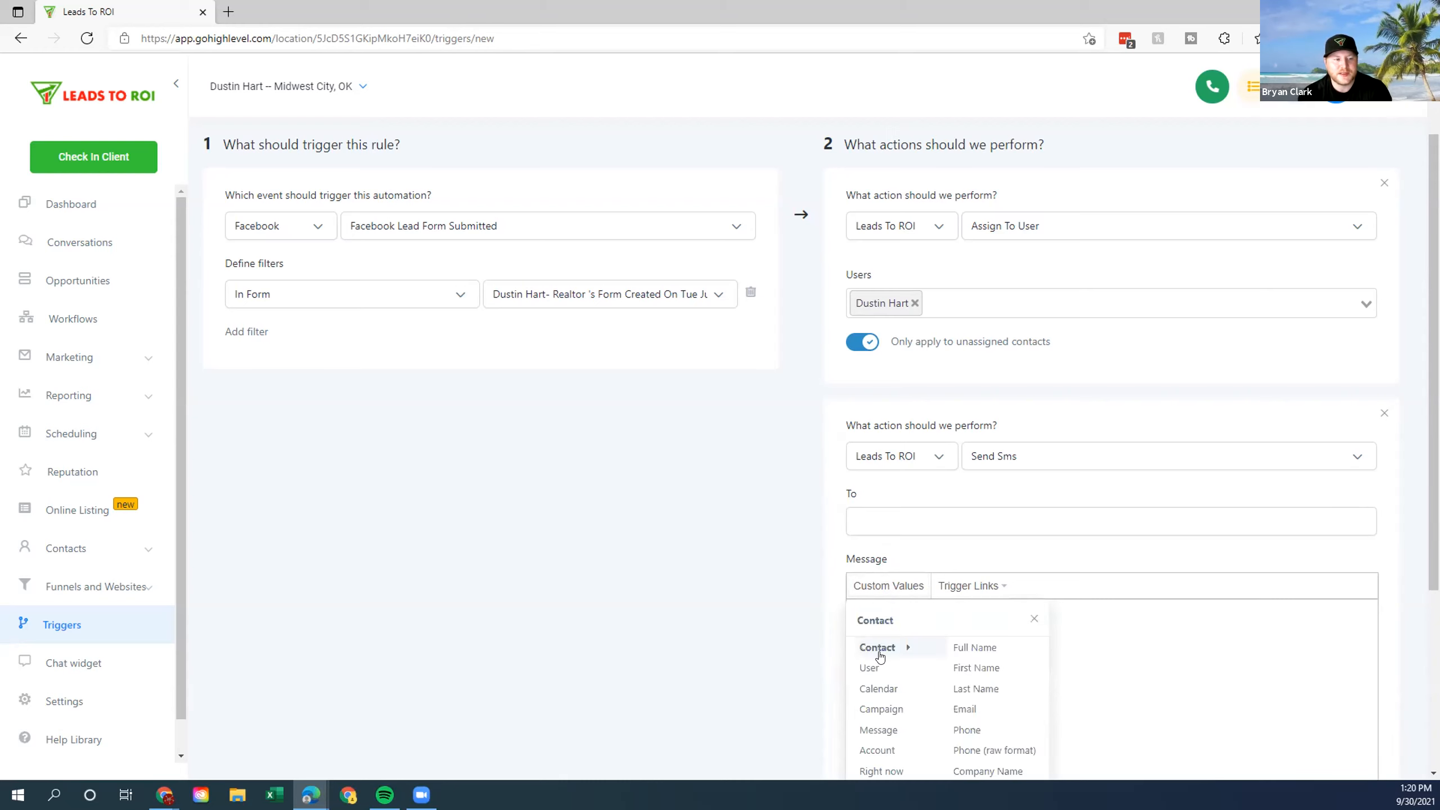
left_click(883, 522)
left_click(830, 523)
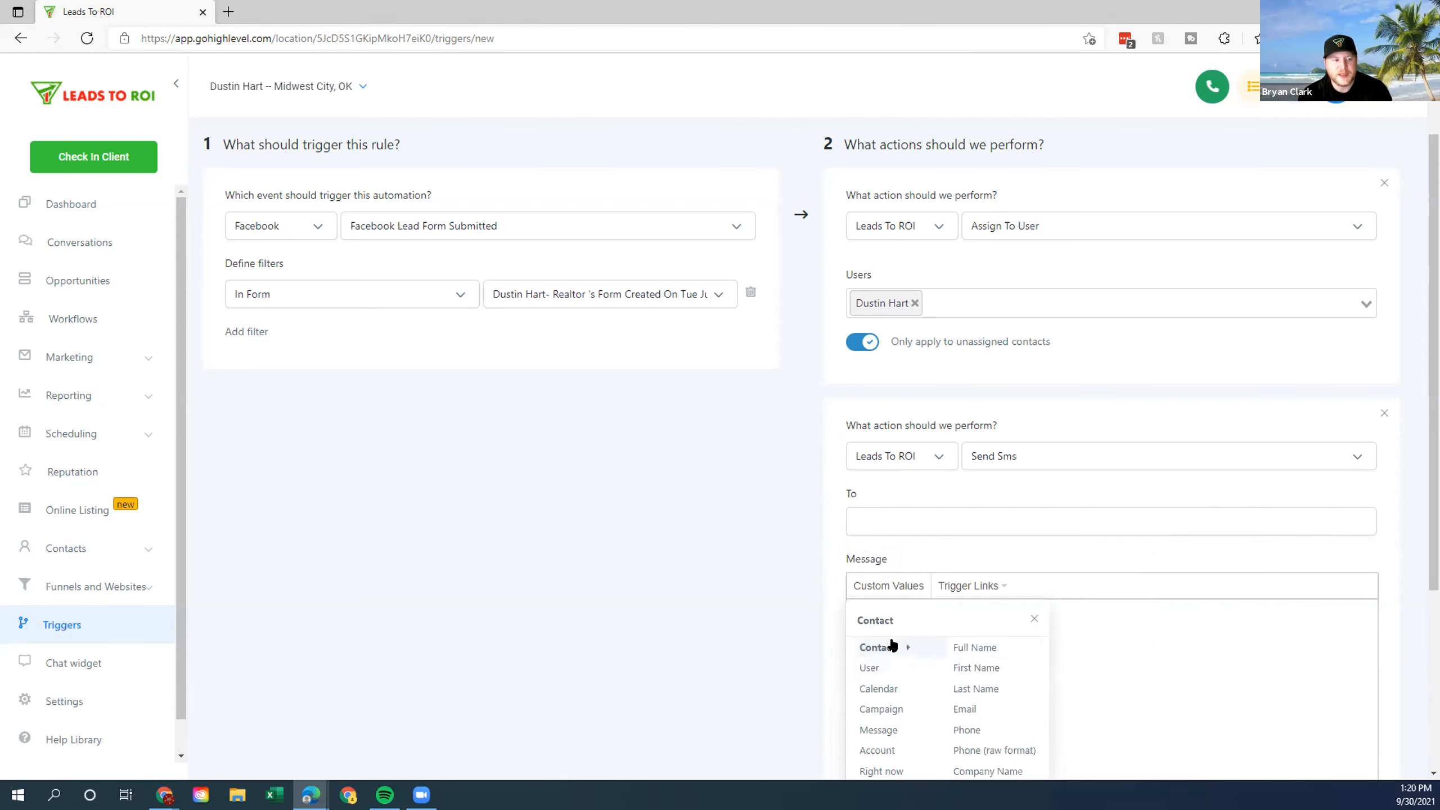
left_click(910, 667)
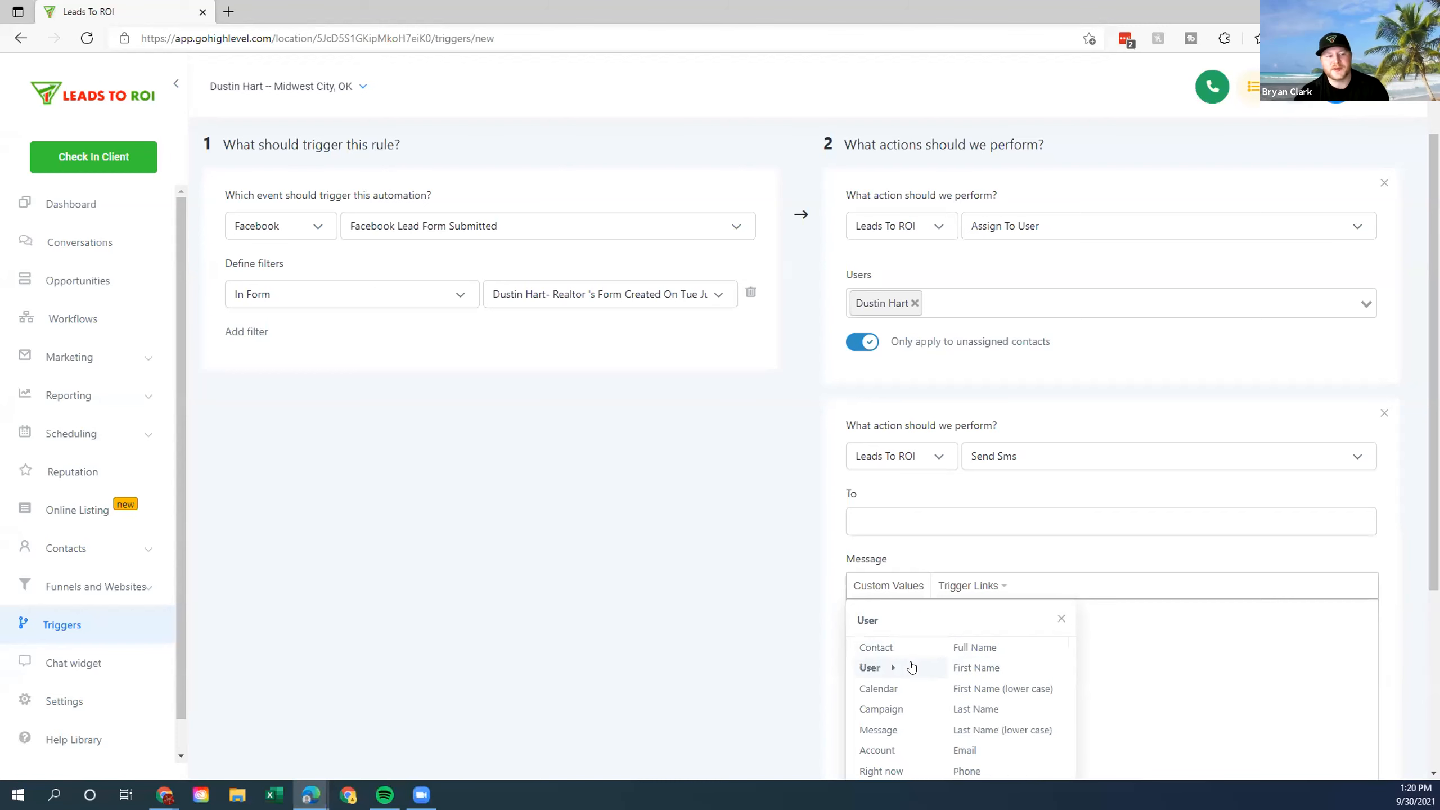
scroll(980, 680, "down", 1)
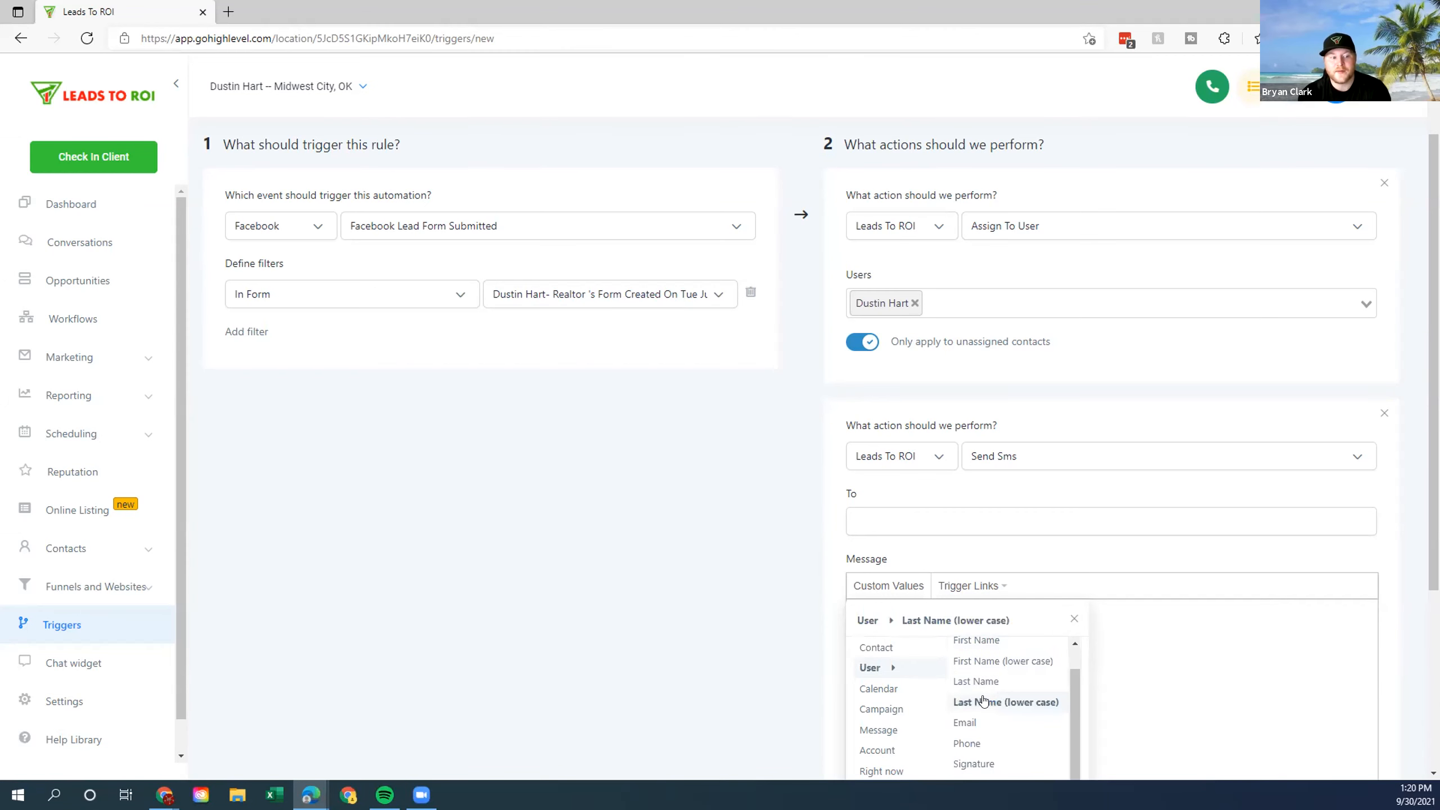
left_click(981, 742)
left_click(887, 590)
scroll(812, 622, "down", 4)
mouse_move(867, 451)
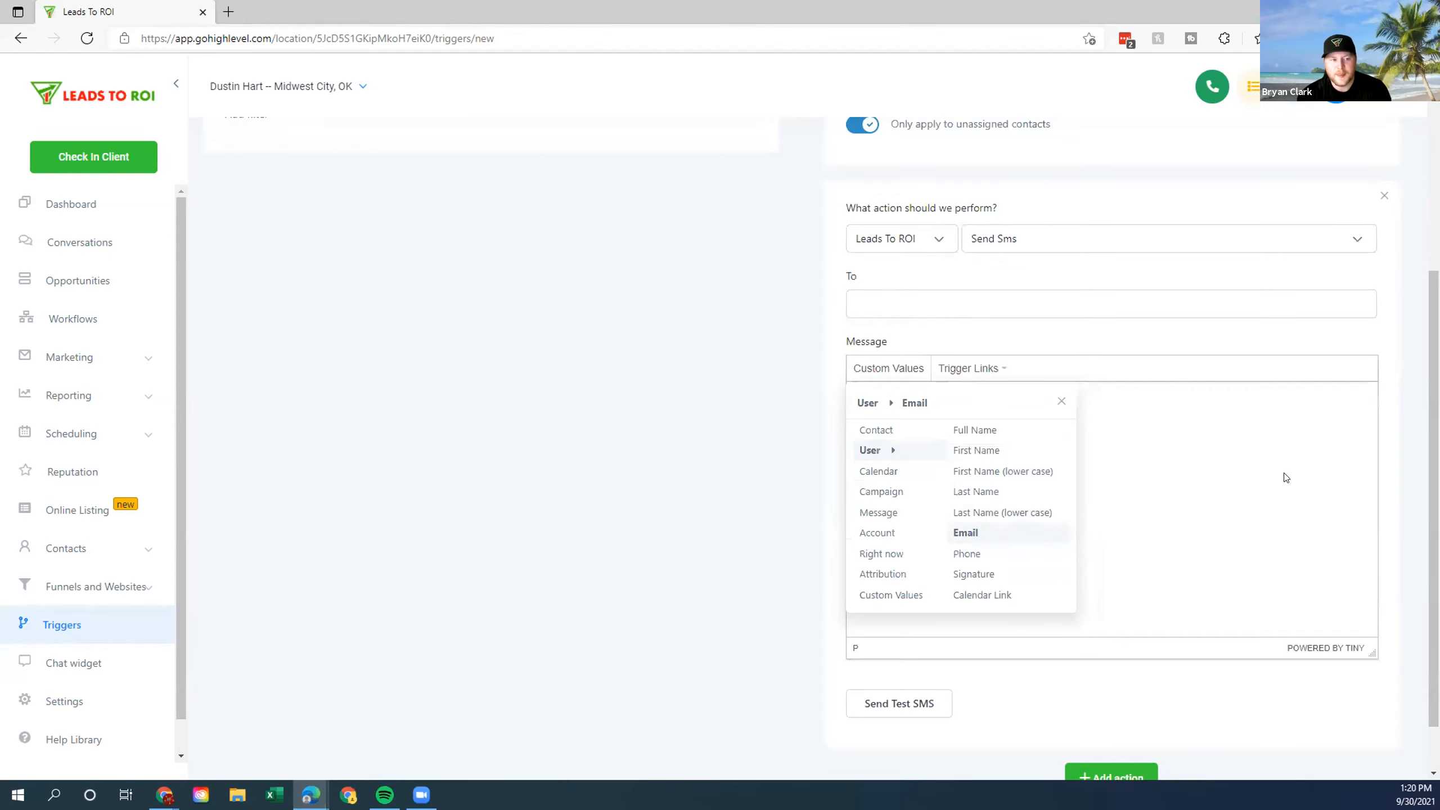
left_click(1027, 396)
Set the SMS recipient to the user's phone merge field.
left_click_drag(939, 400, 804, 462)
key("ctrl+c")
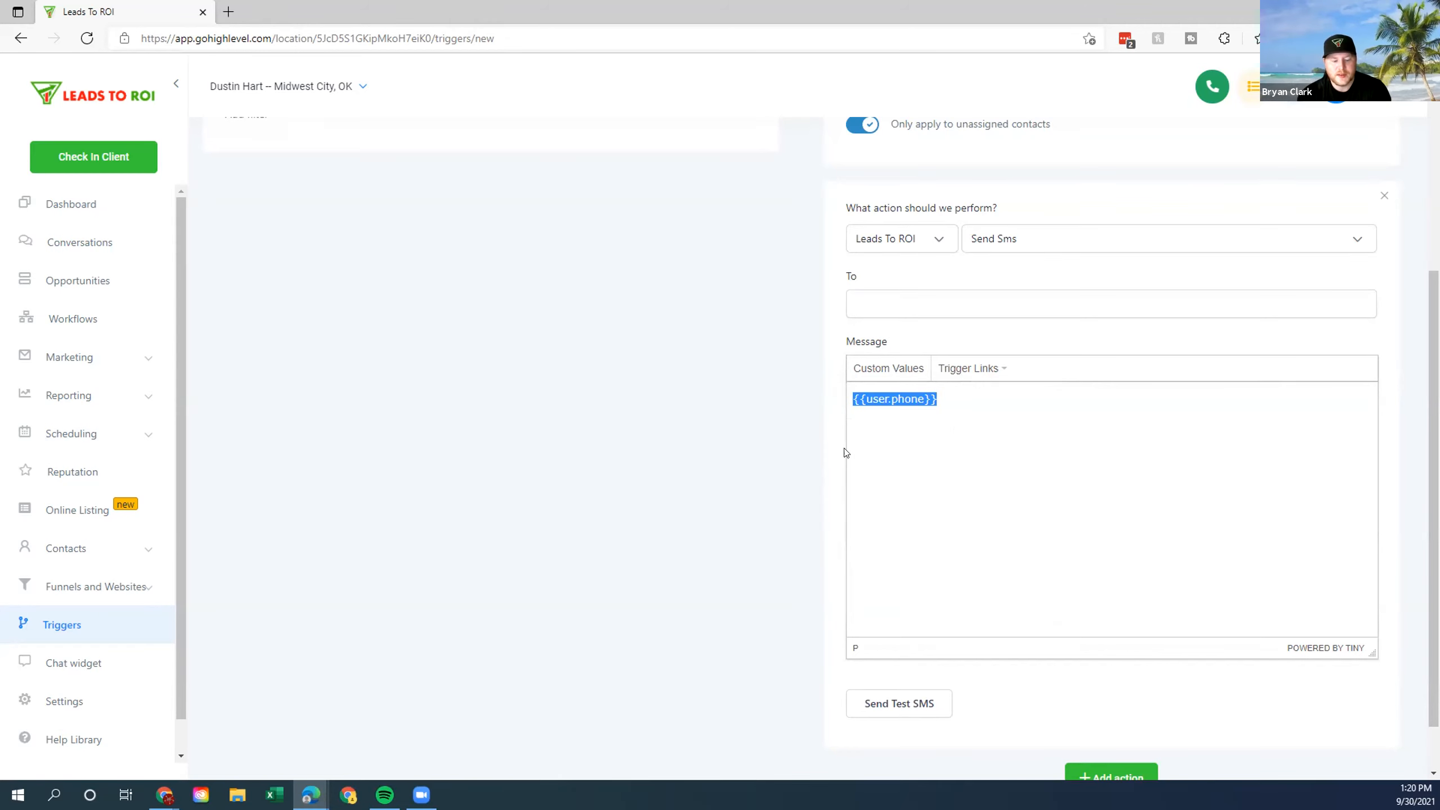
left_click(918, 307)
key("ctrl+v")
left_click(1118, 479)
left_click(969, 368)
left_click(939, 398)
Paste in the new-lead alert text and delete the {{contact.phone}} placeholder from it.
left_click_drag(940, 399, 818, 404)
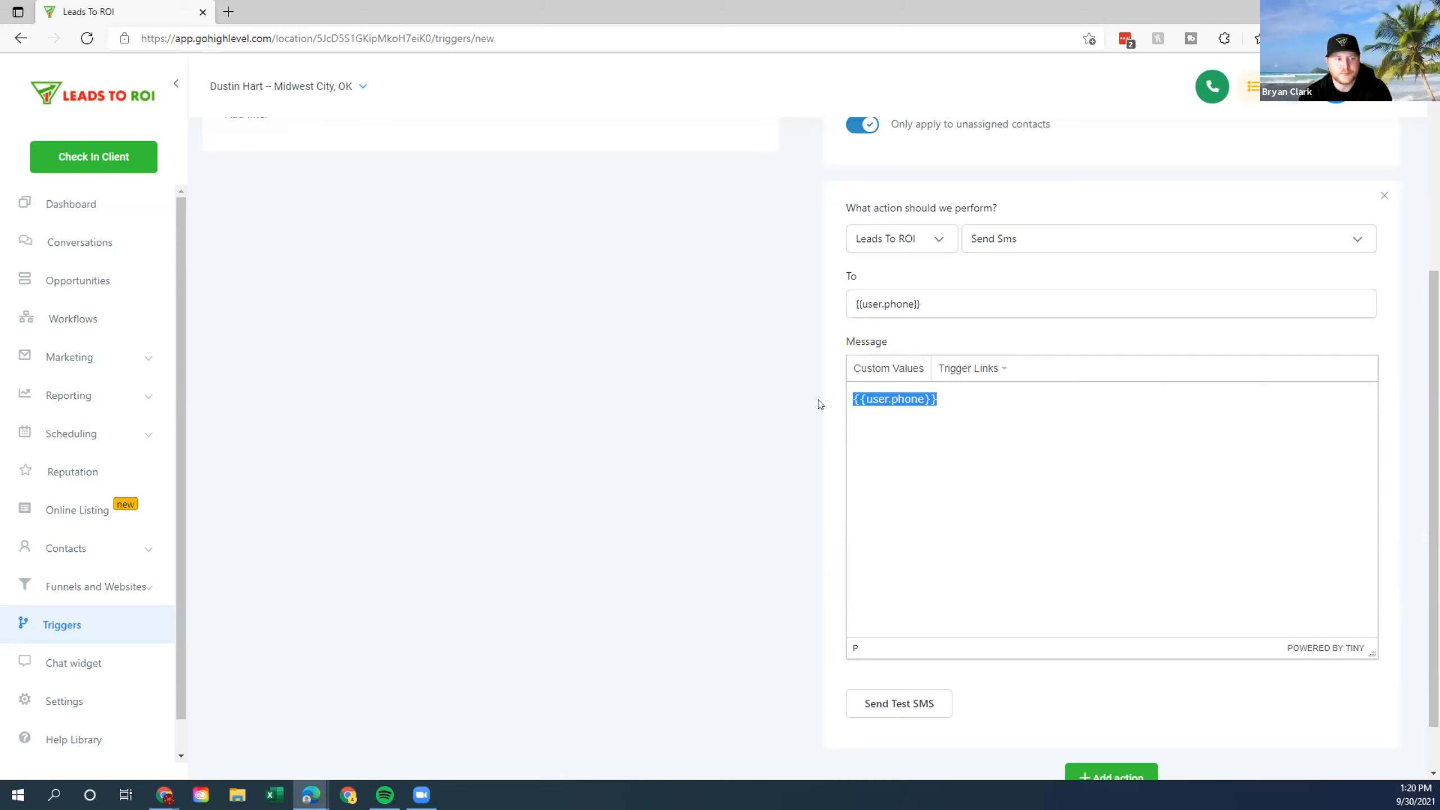
key("BackSpace")
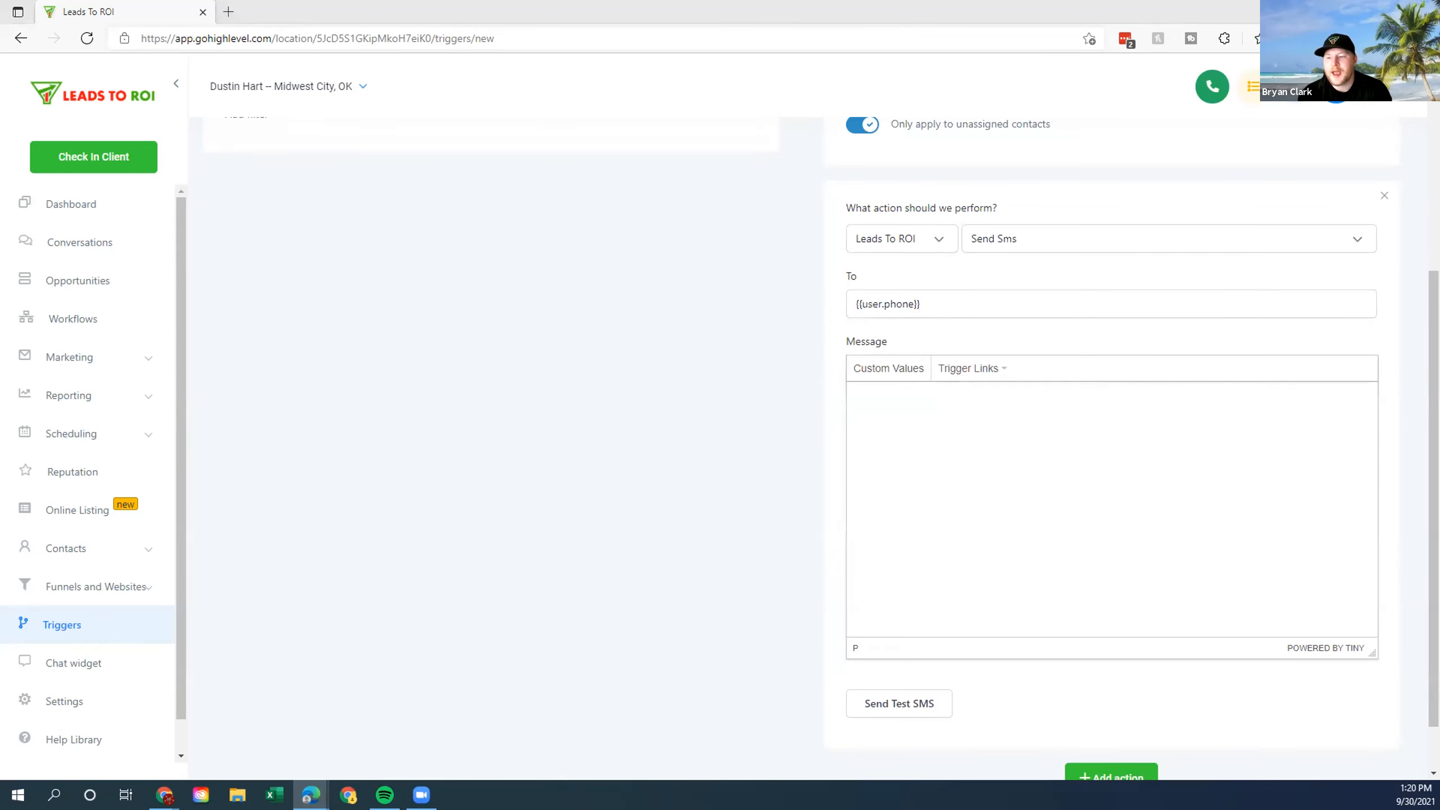
type("You have just received a new lead from Leads To ROI {{contact.name}}, {{contact.phone}}, {{contact.email}} Please call Lead in the next 5 minutes!")
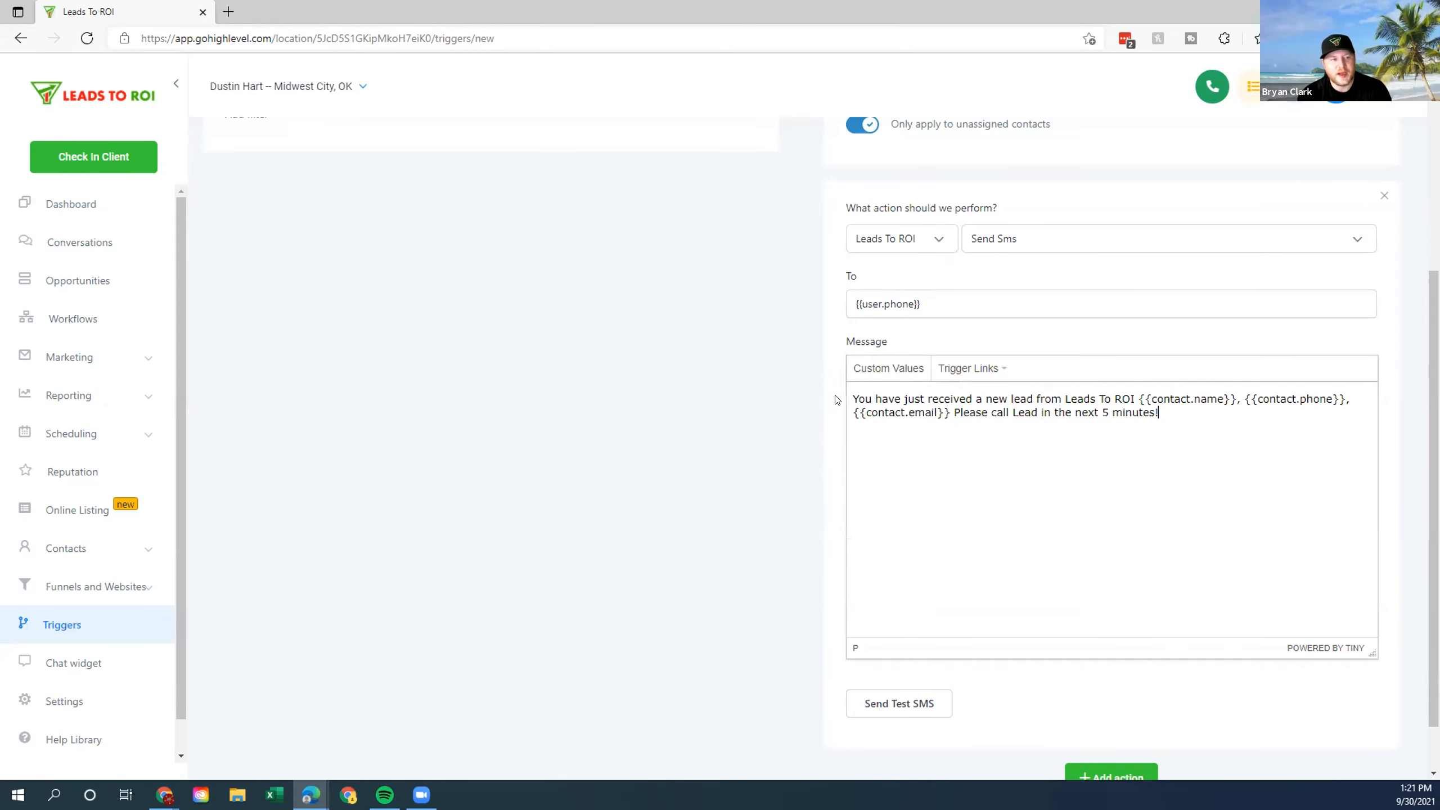
left_click_drag(852, 400, 1015, 426)
left_click(1315, 432)
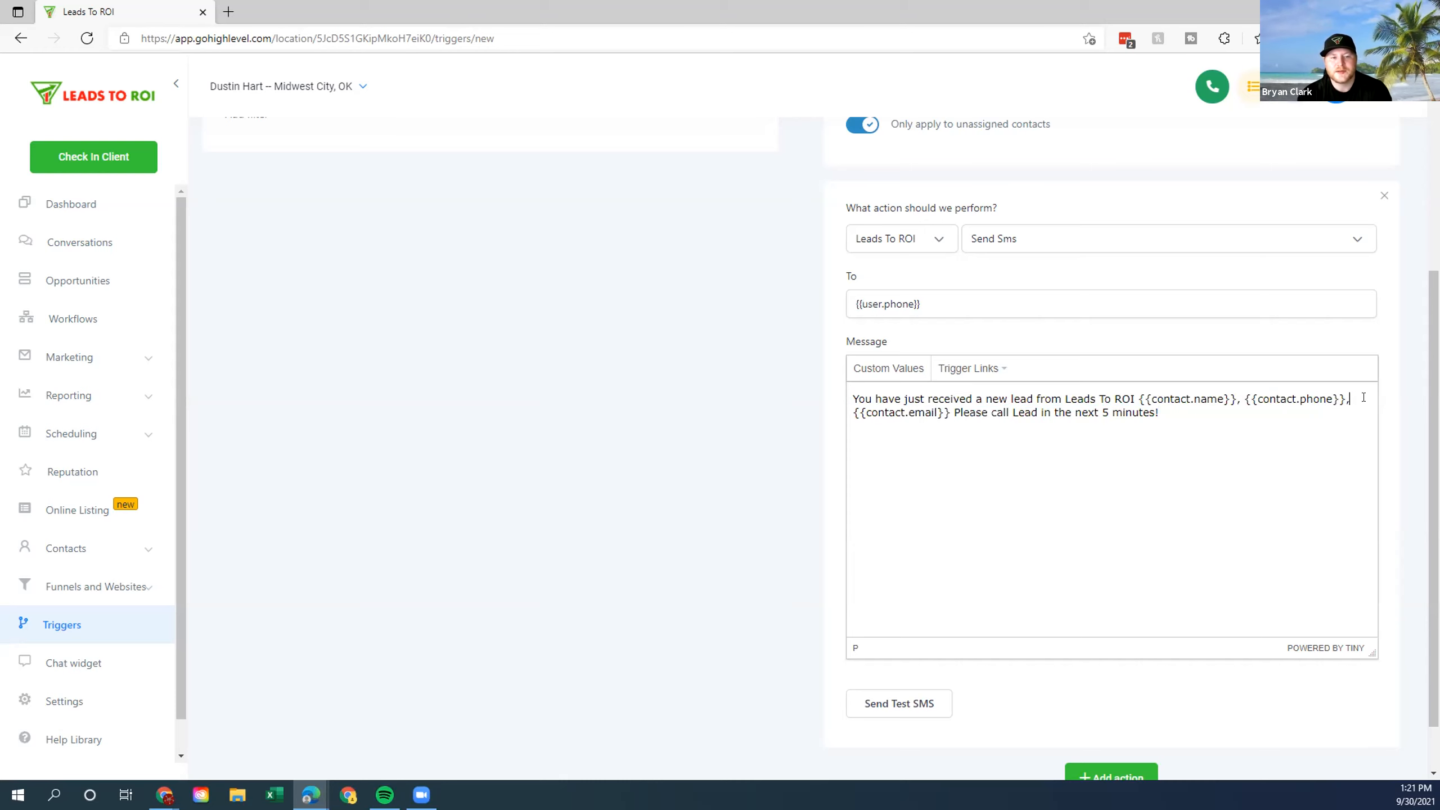
key("BackSpace")
key("BackSpace")
key("BackSpace")
key("BackSpace")
key("BackSpace")
key("BackSpace")
key("BackSpace")
key("BackSpace")
key("BackSpace")
key("BackSpace")
key("BackSpace")
key("BackSpace")
key("BackSpace")
key("BackSpace")
key("BackSpace")
key("BackSpace")
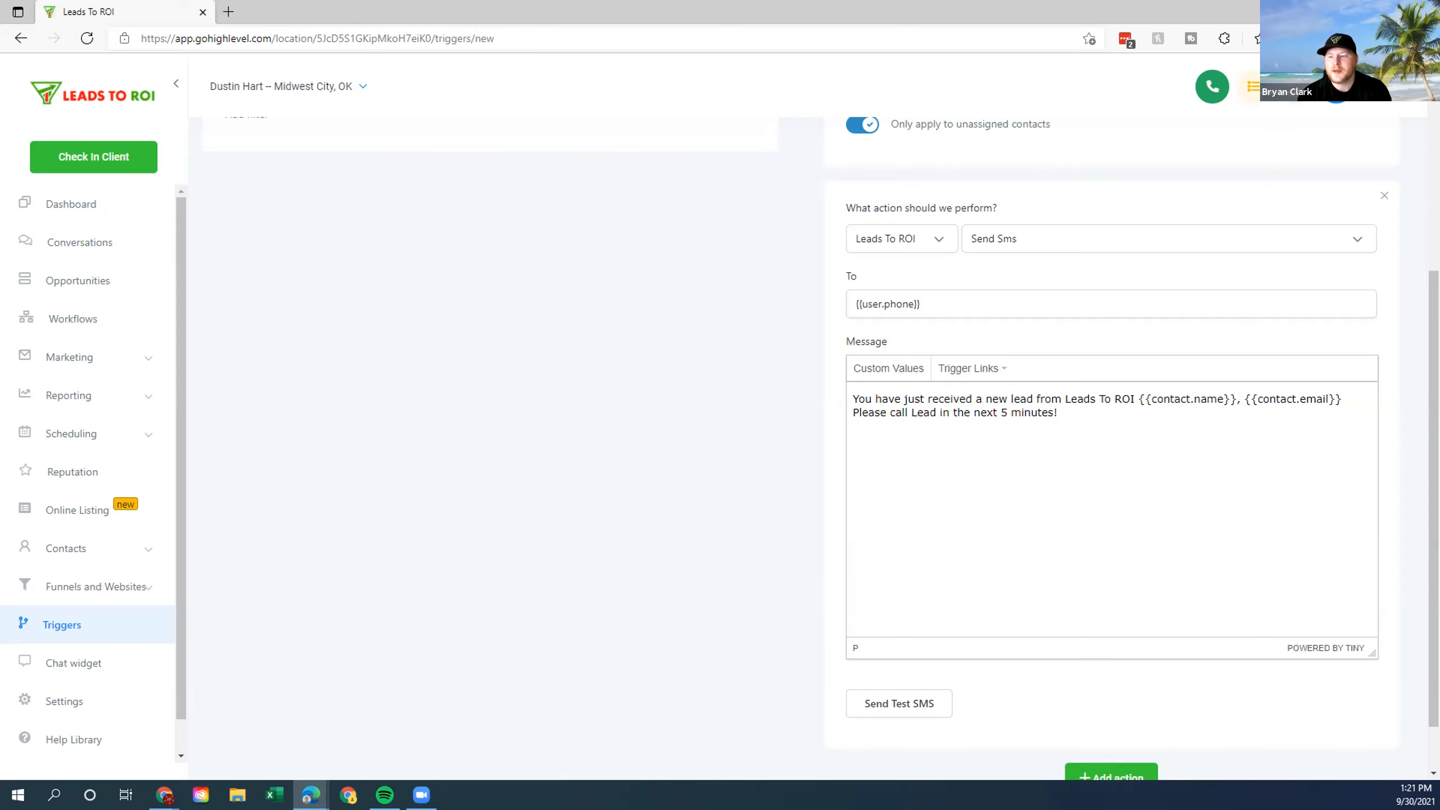
scroll(999, 415, "down", 1)
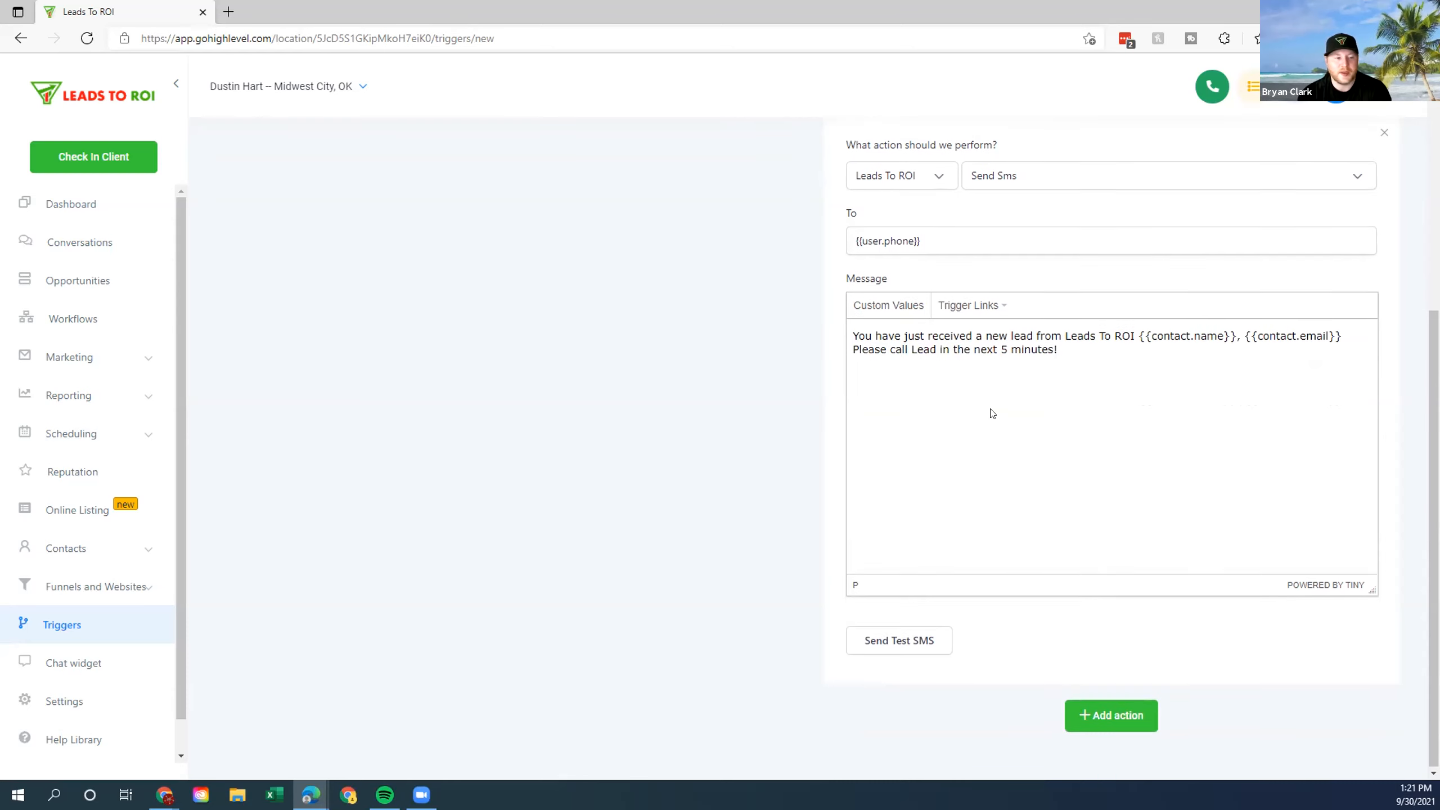
left_click(1110, 710)
Make the third action Add Contact Tag, applying the lead-in tag.
scroll(1035, 561, "down", 2)
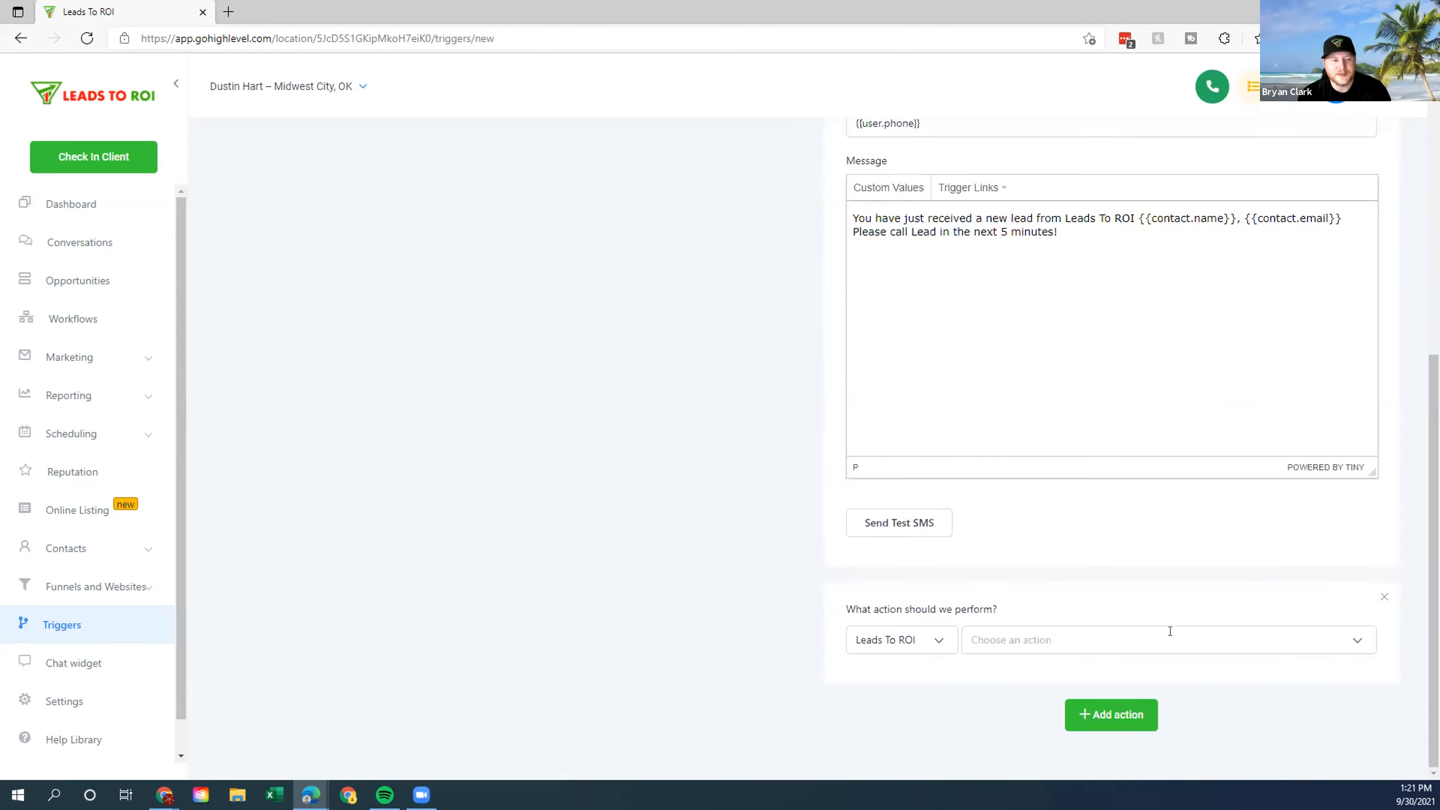
left_click(1032, 641)
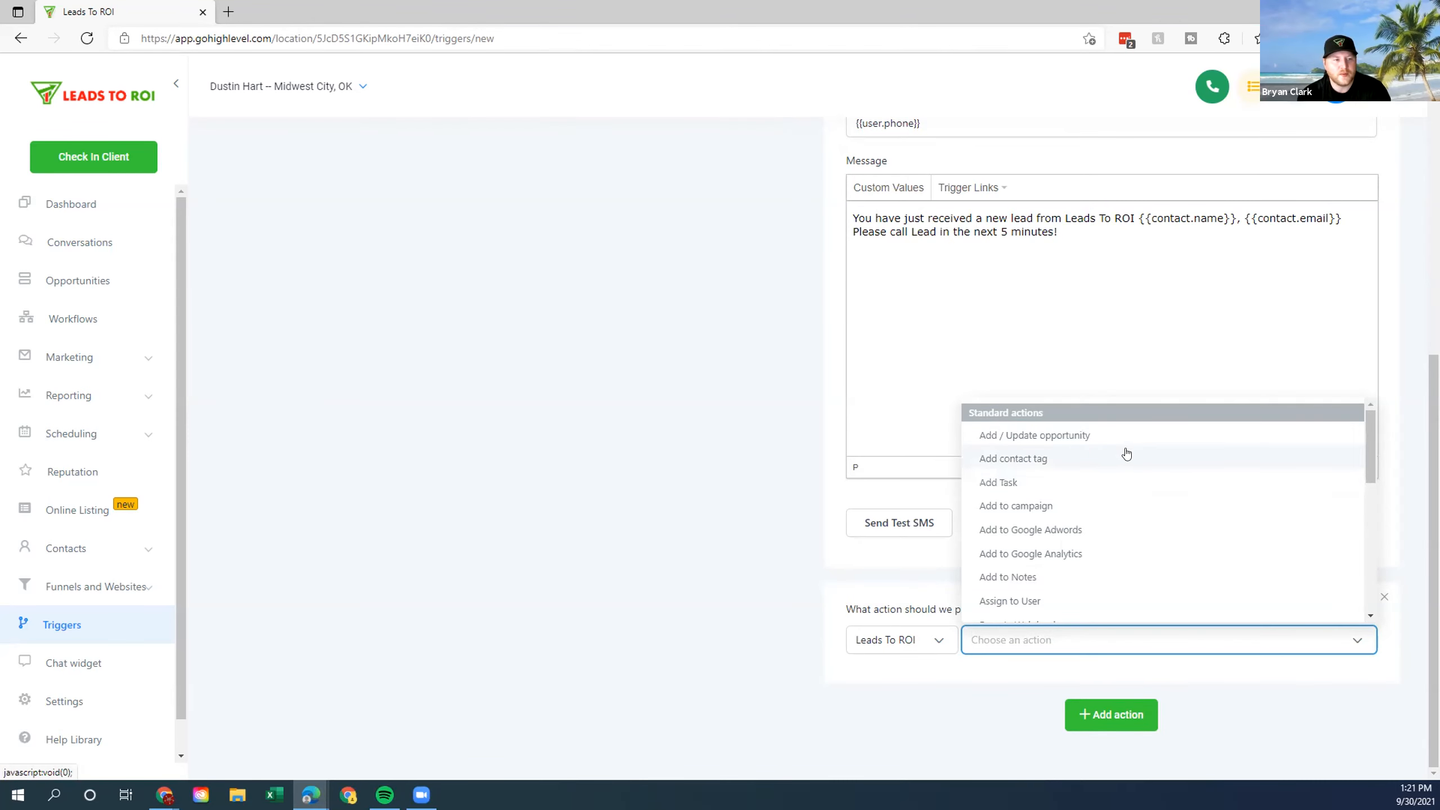
left_click(1031, 464)
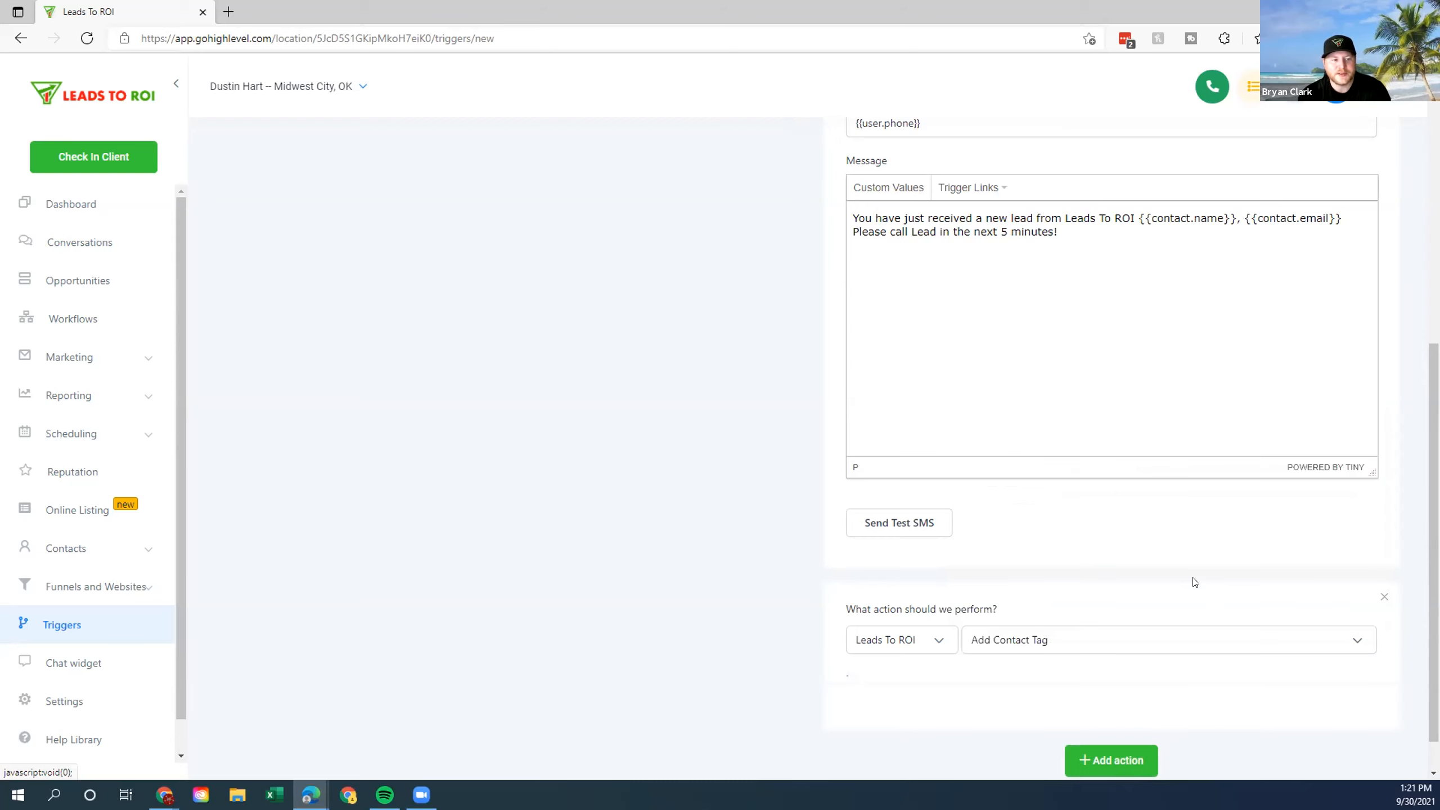
left_click(917, 704)
type("lead")
scroll(955, 732, "down", 1)
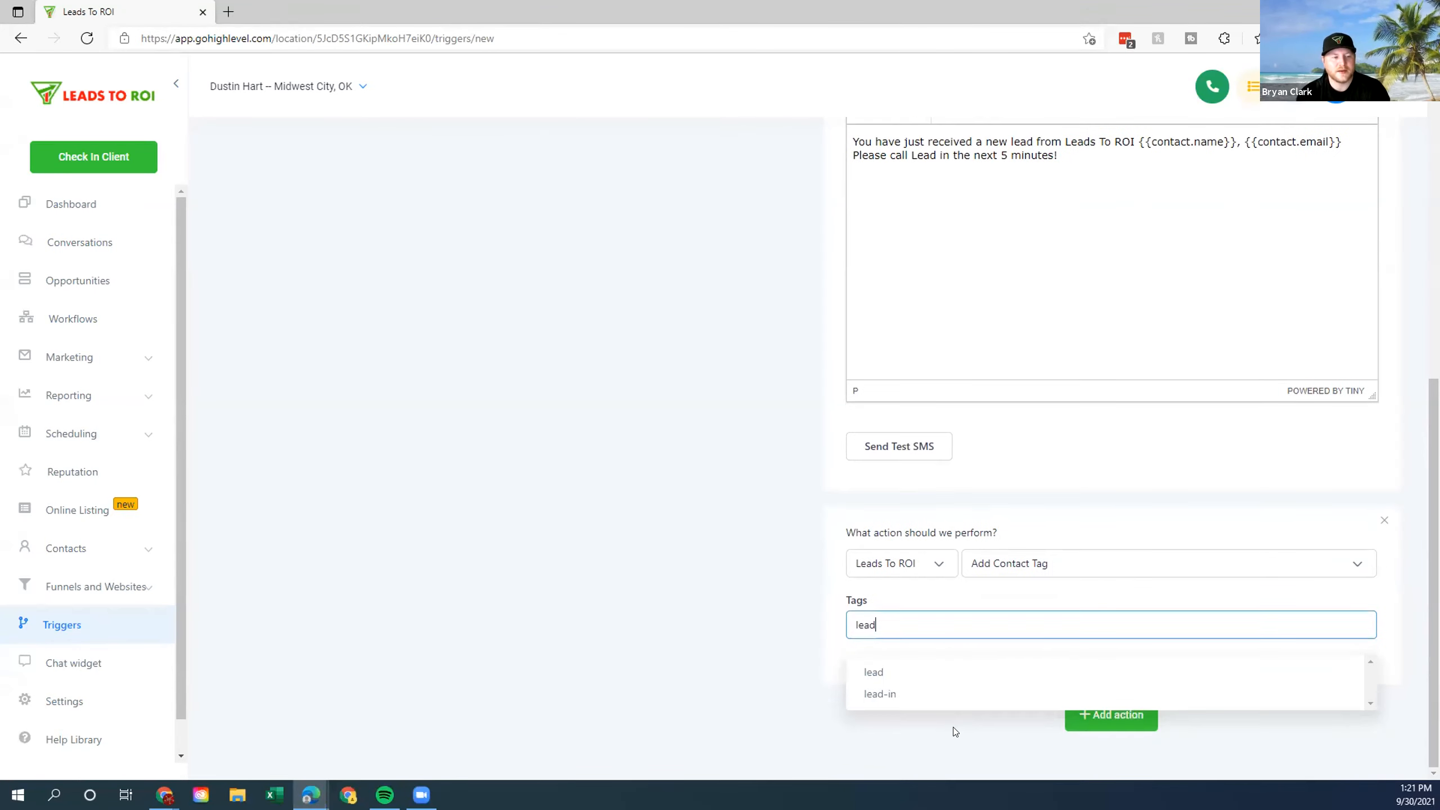
left_click(917, 695)
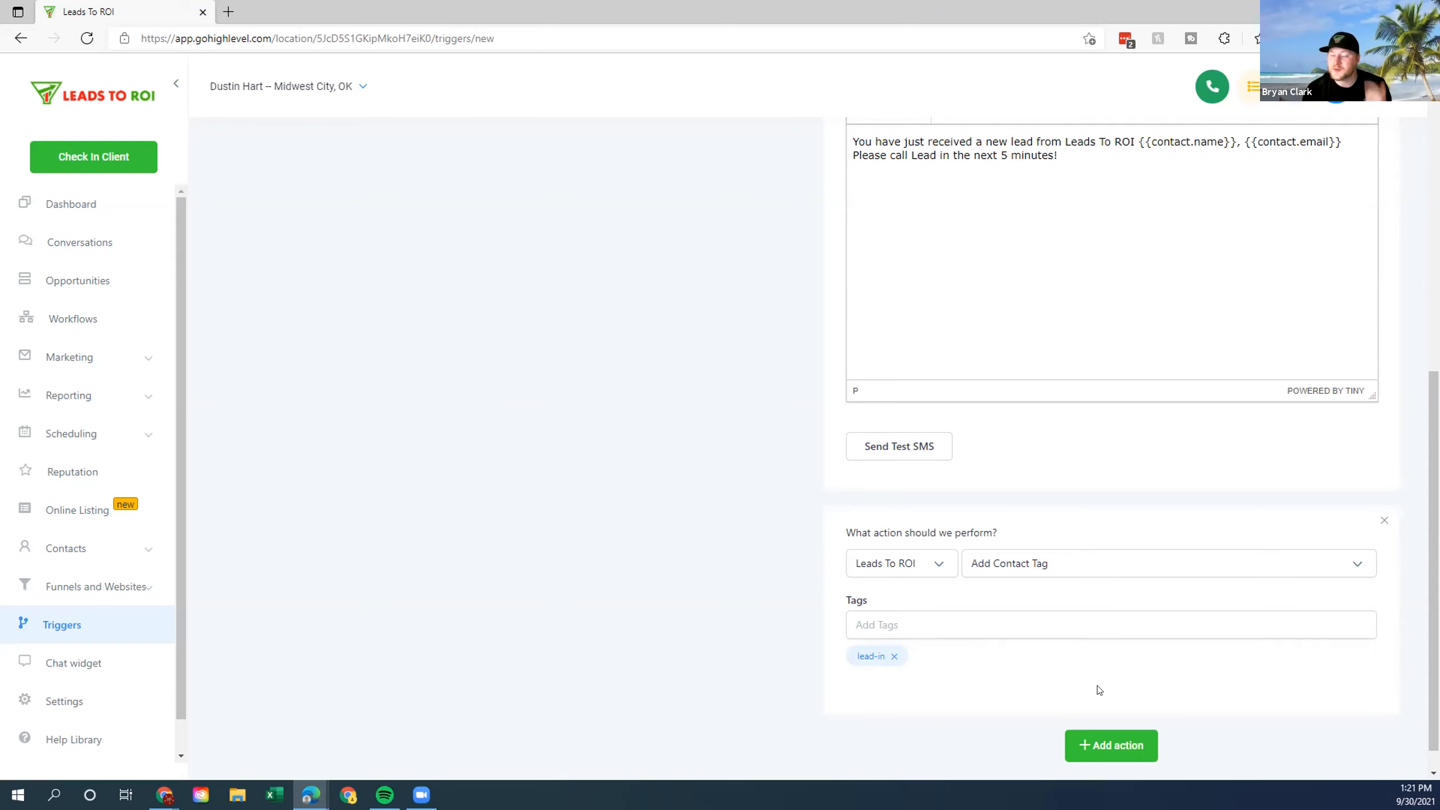
scroll(1134, 553, "up", 10)
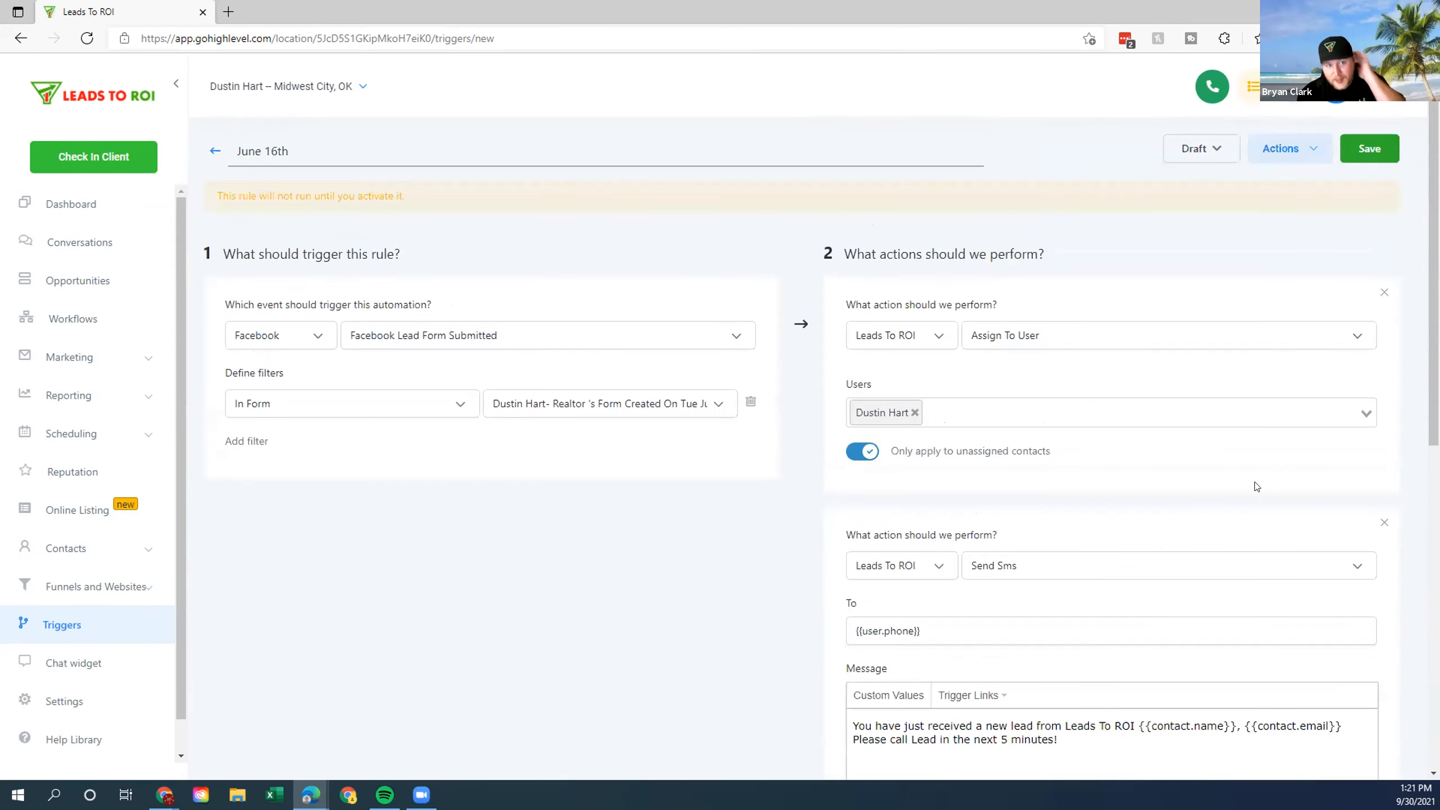
Change the June 16th rule's status from Draft to Active and save it.
left_click(1217, 149)
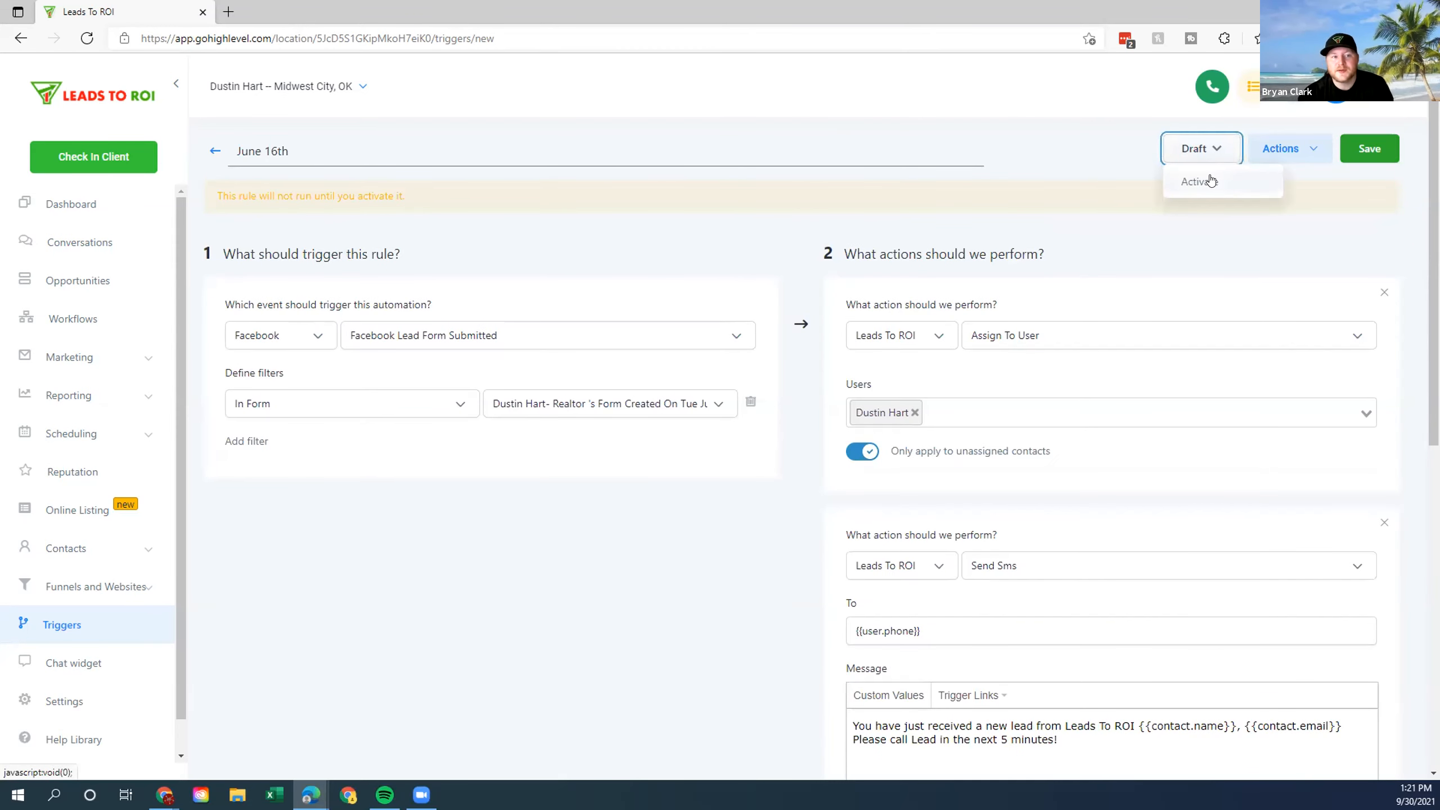
left_click(1209, 177)
left_click(1369, 148)
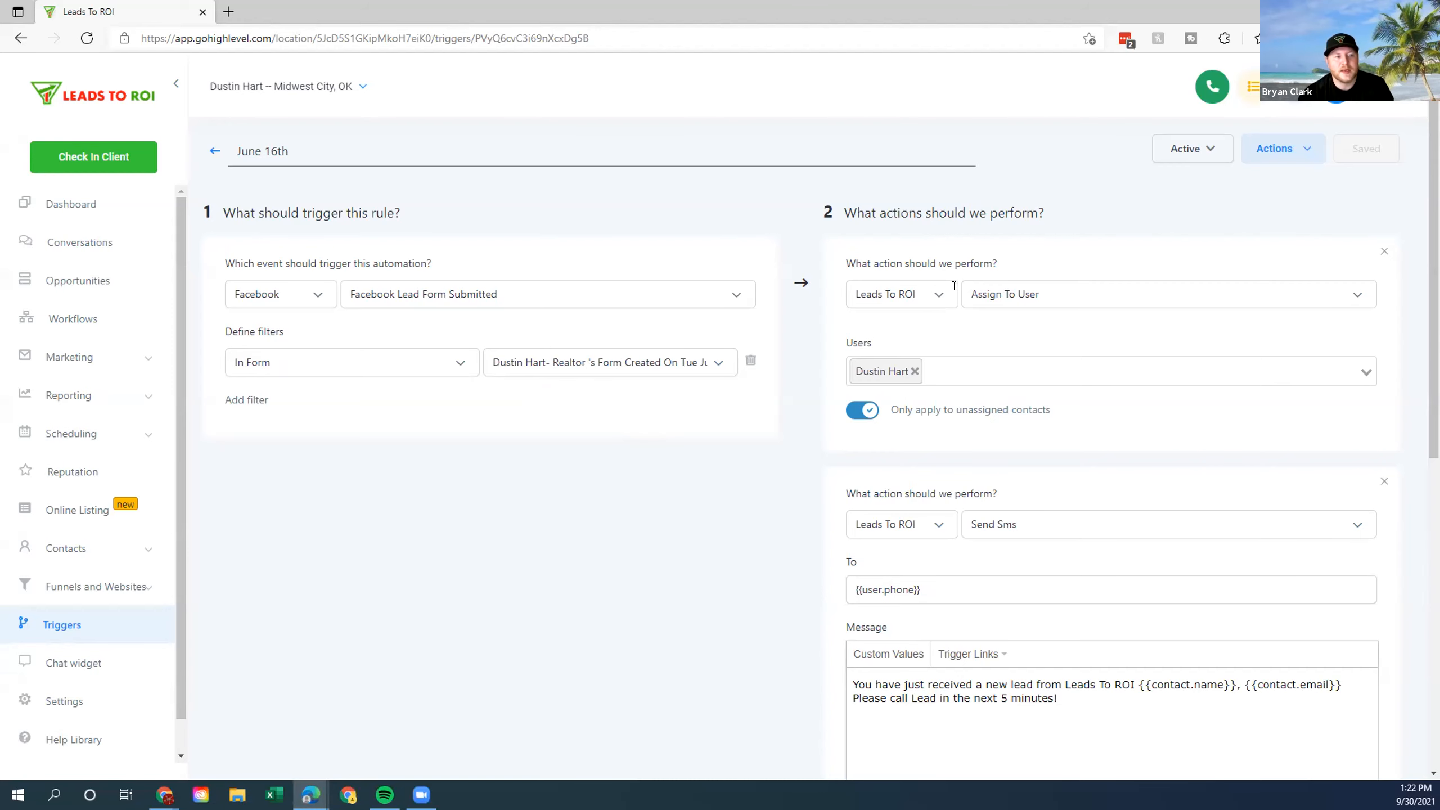
scroll(857, 377, "down", 4)
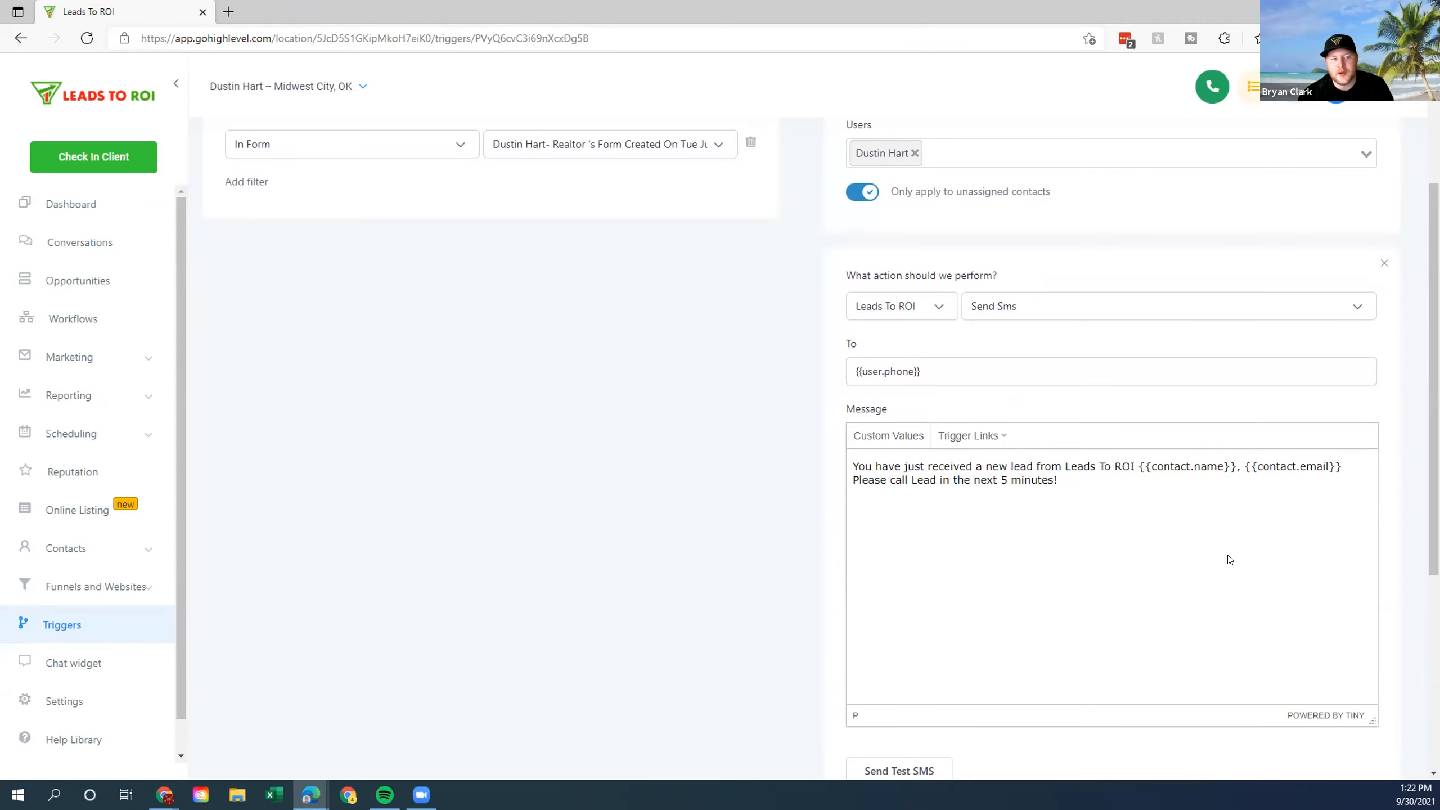
scroll(825, 473, "down", 7)
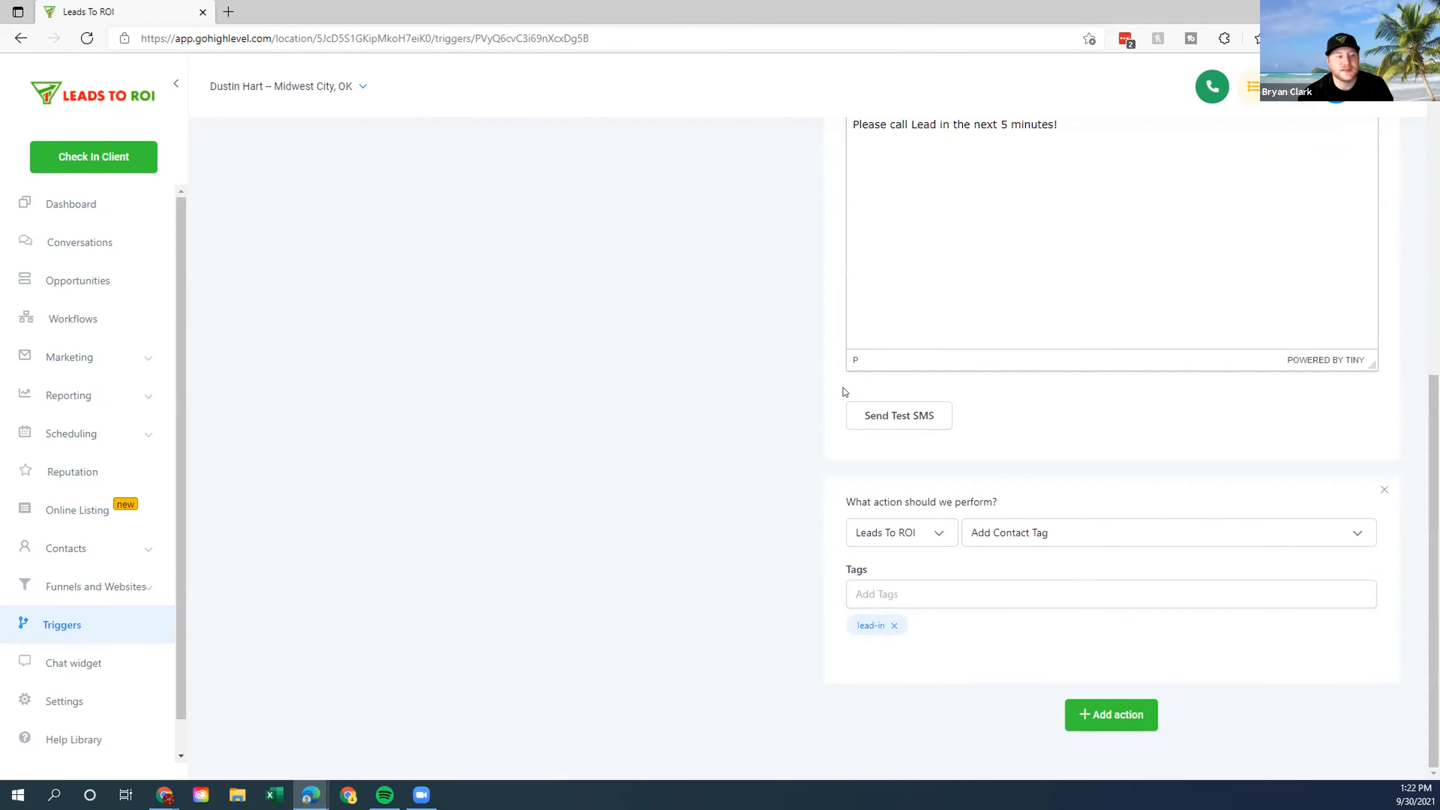
Add an Add To Campaign action enrolling the contact in BKA A.) Buyer Lead.
left_click(1098, 716)
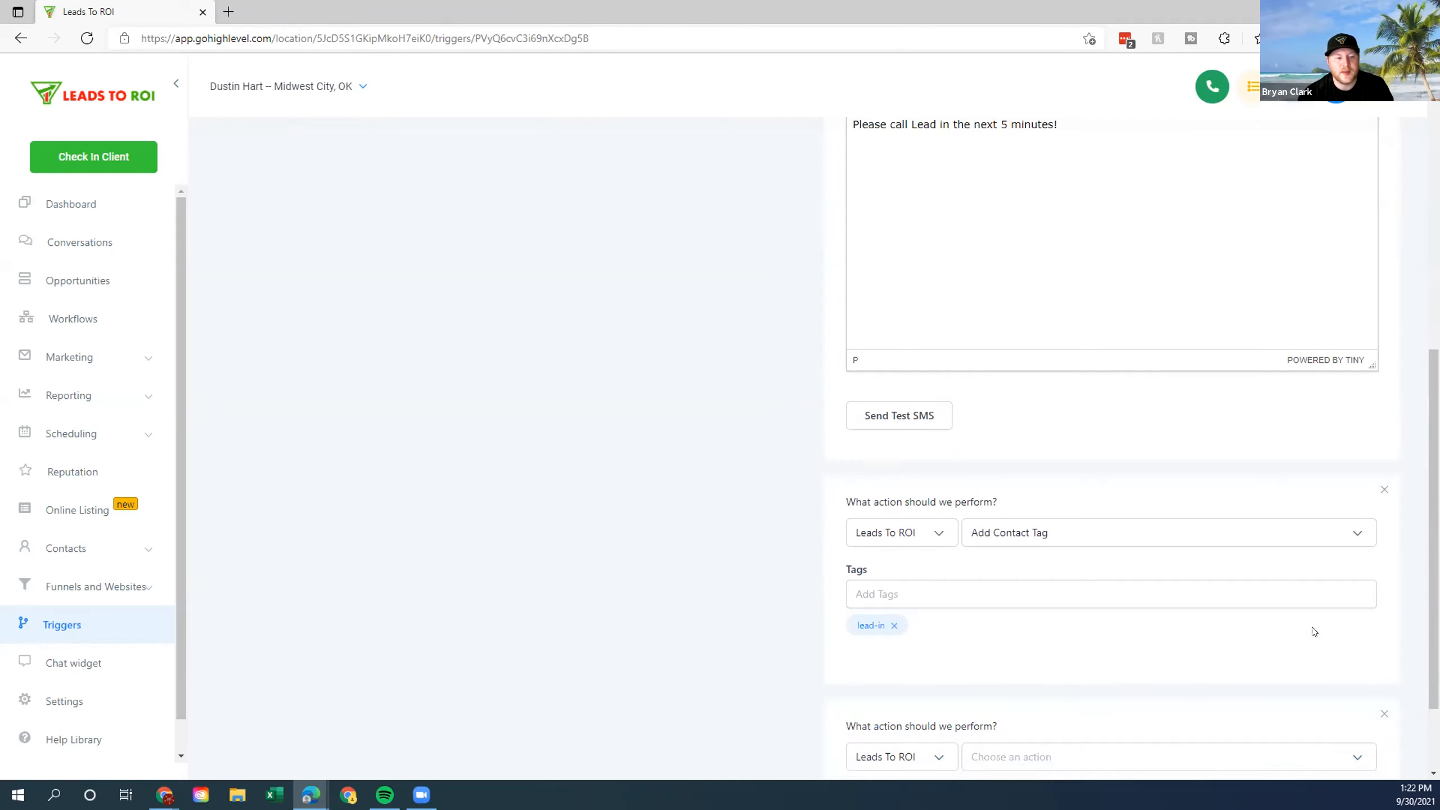
scroll(1315, 633, "down", 2)
left_click_drag(1145, 606, 1128, 462)
left_click(1103, 636)
left_click(1074, 507)
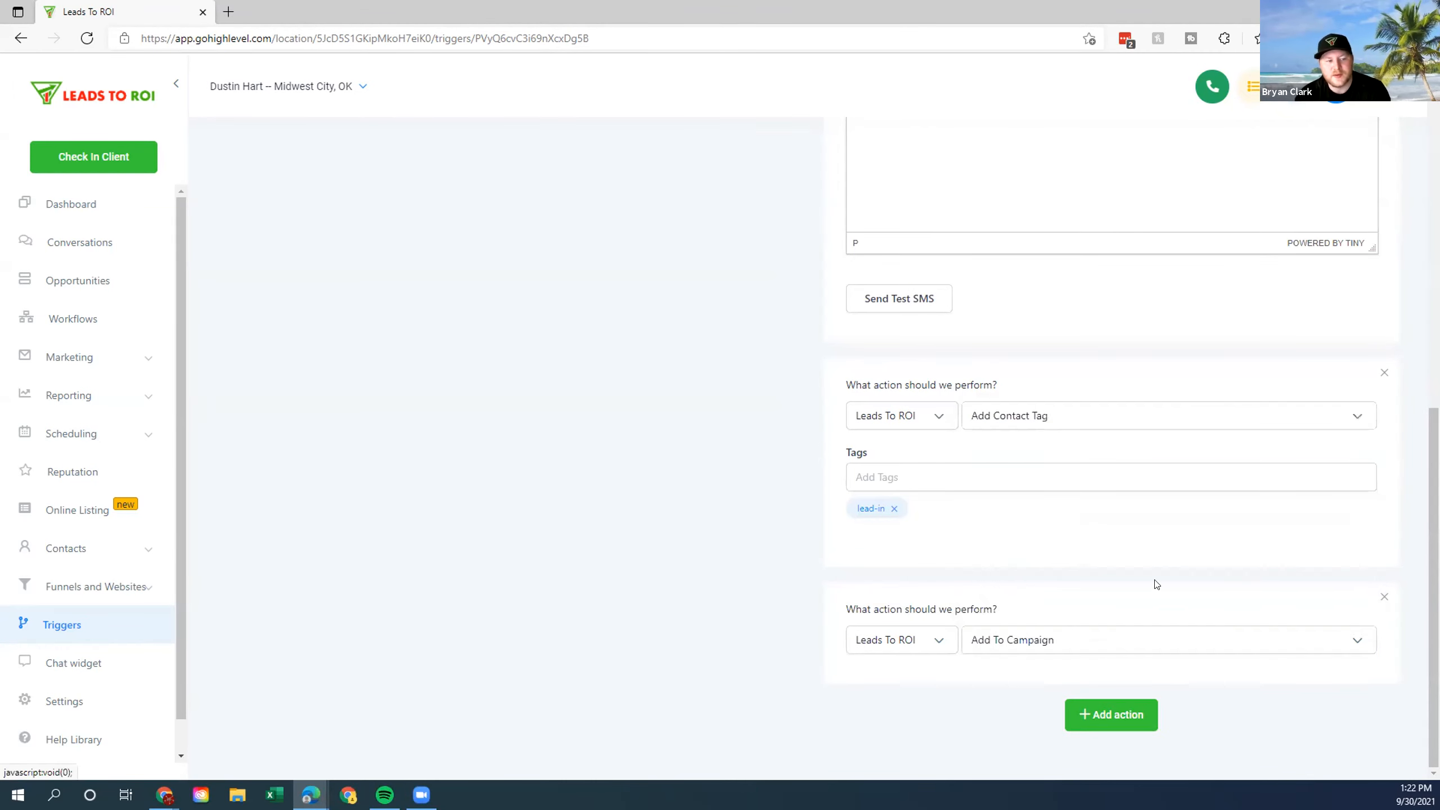
scroll(1062, 631, "down", 1)
left_click(973, 641)
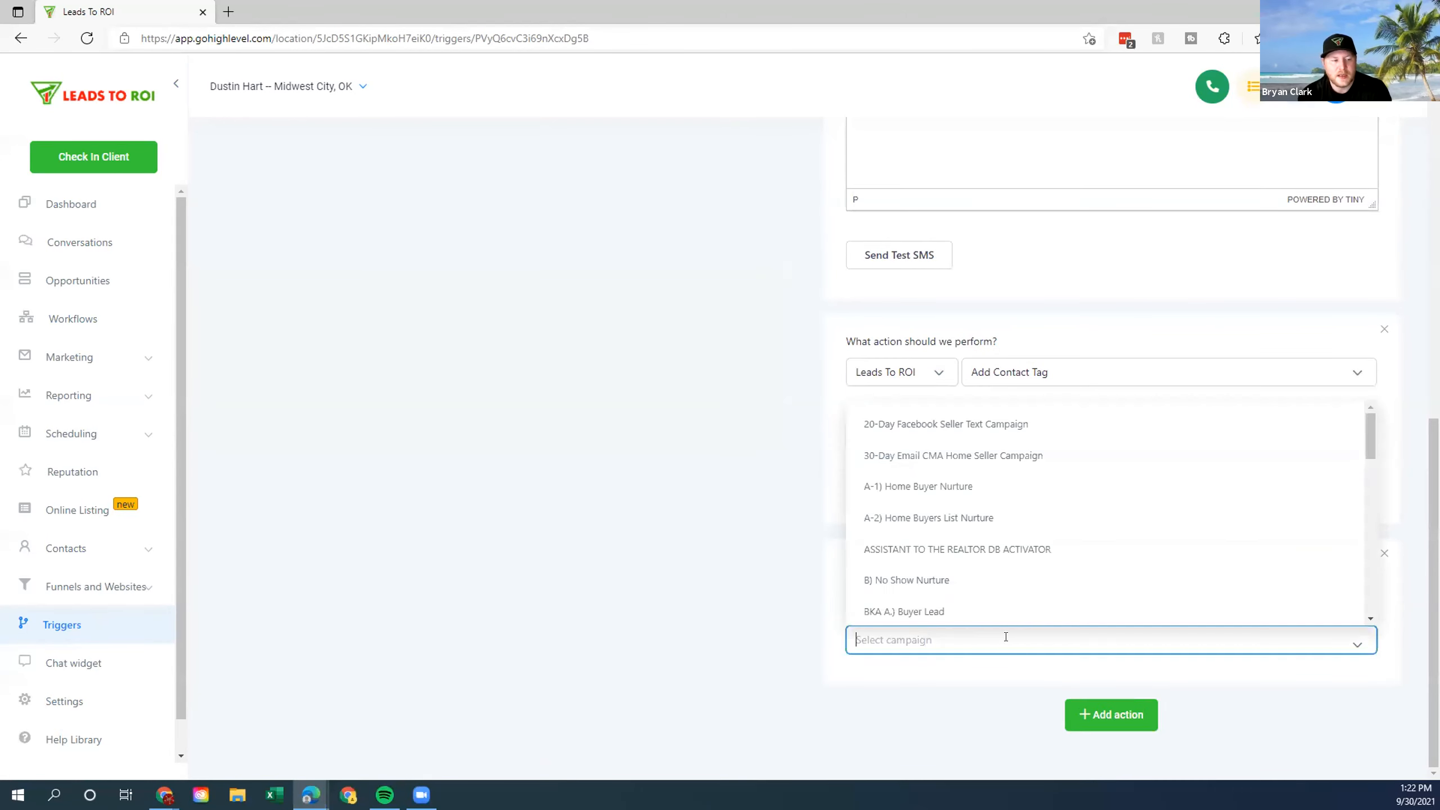
left_click(908, 611)
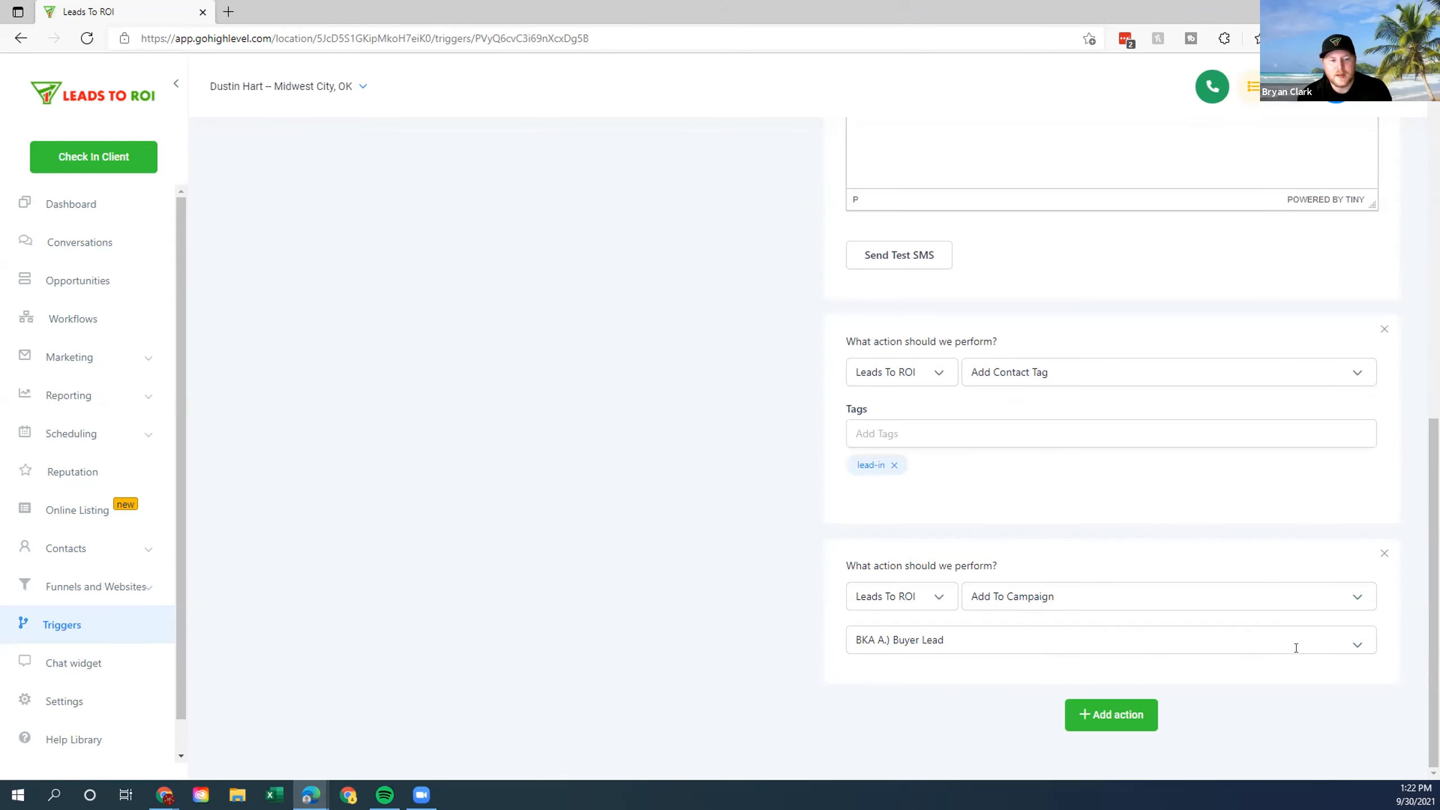
Save the trigger, then open the FSBO-Canceled-Exired-Withdrawn workflow from the Workflows list.
scroll(1075, 658, "up", 15)
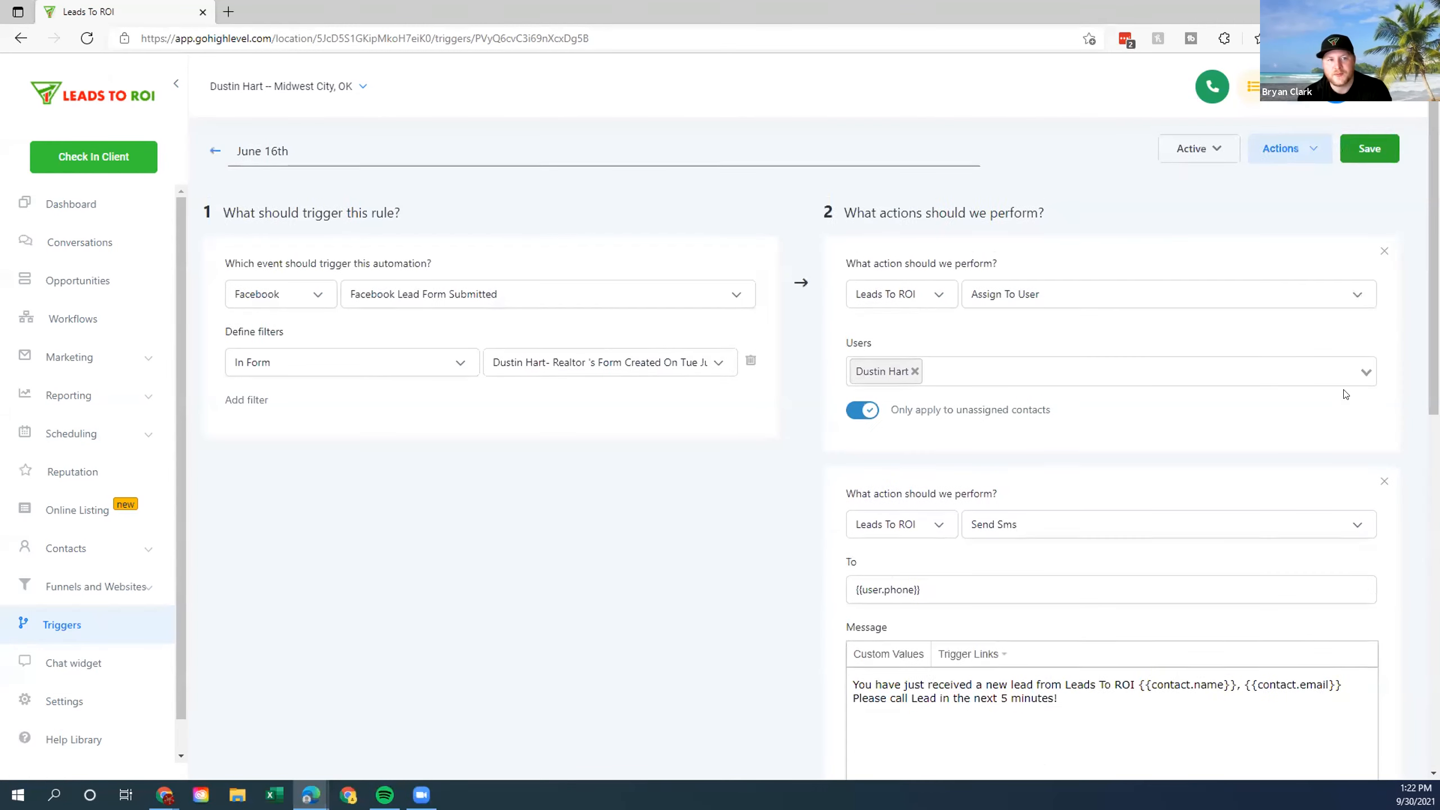
left_click(1358, 149)
scroll(1053, 298, "down", 10)
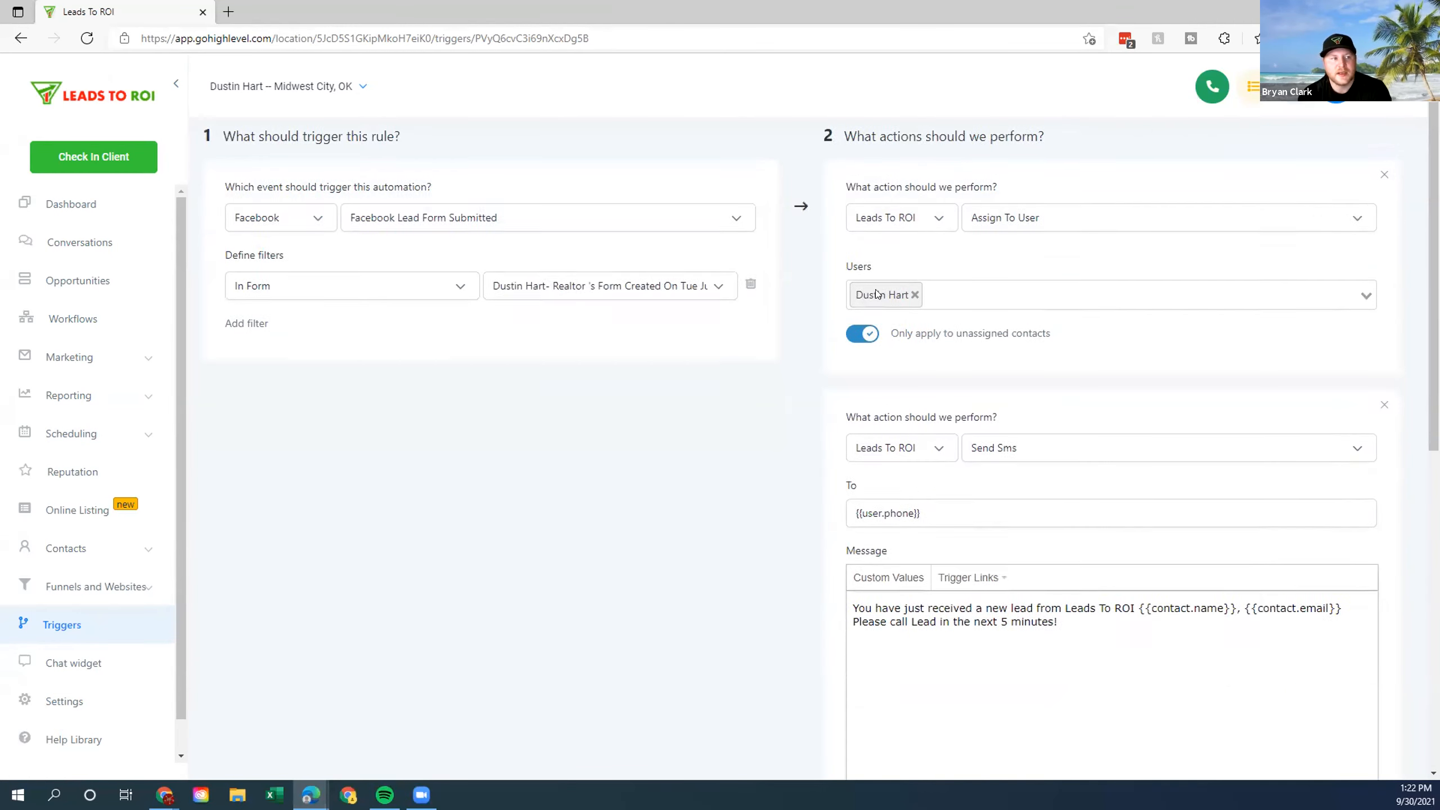
scroll(675, 617, "up", 10)
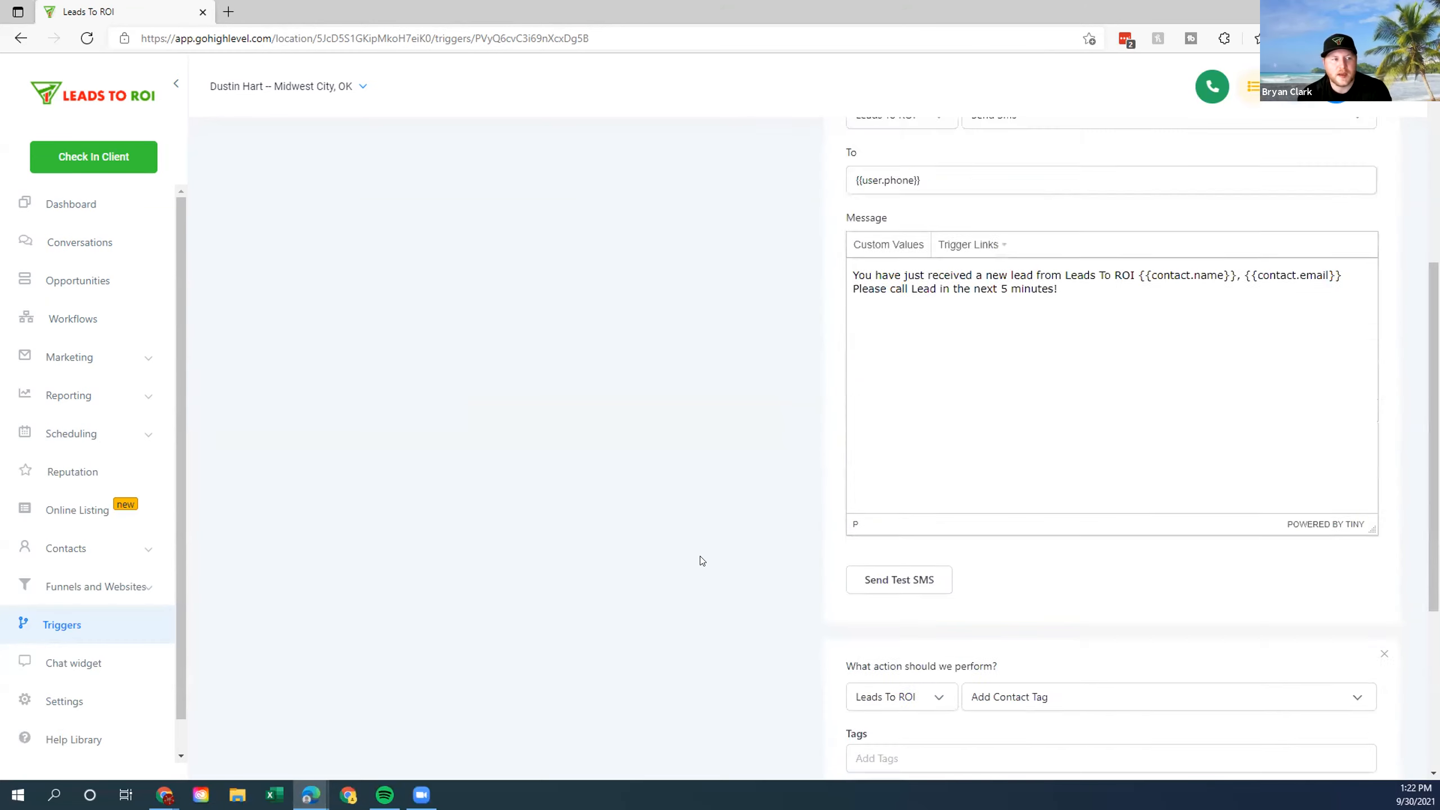
scroll(1251, 572, "down", 10)
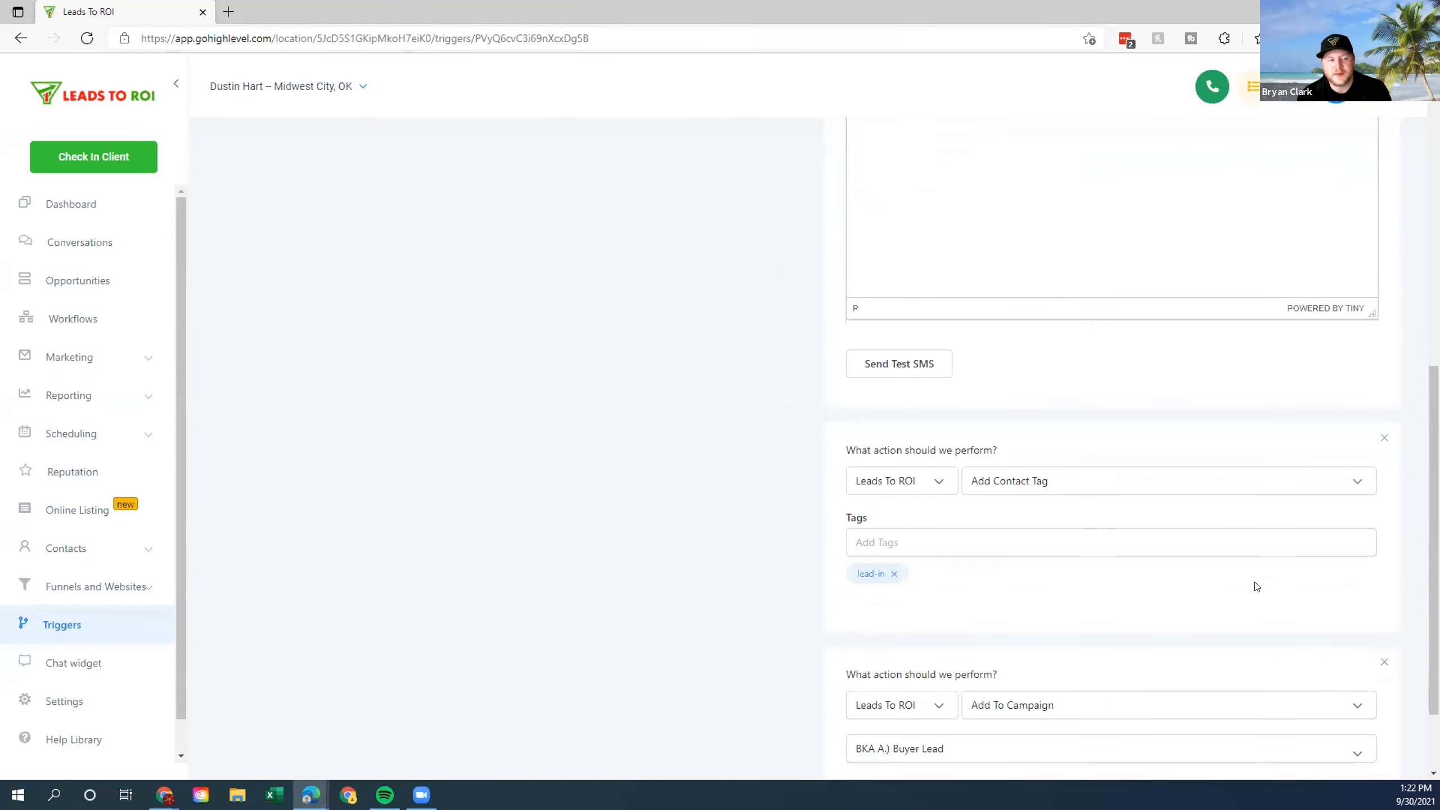
scroll(1247, 590, "up", 5)
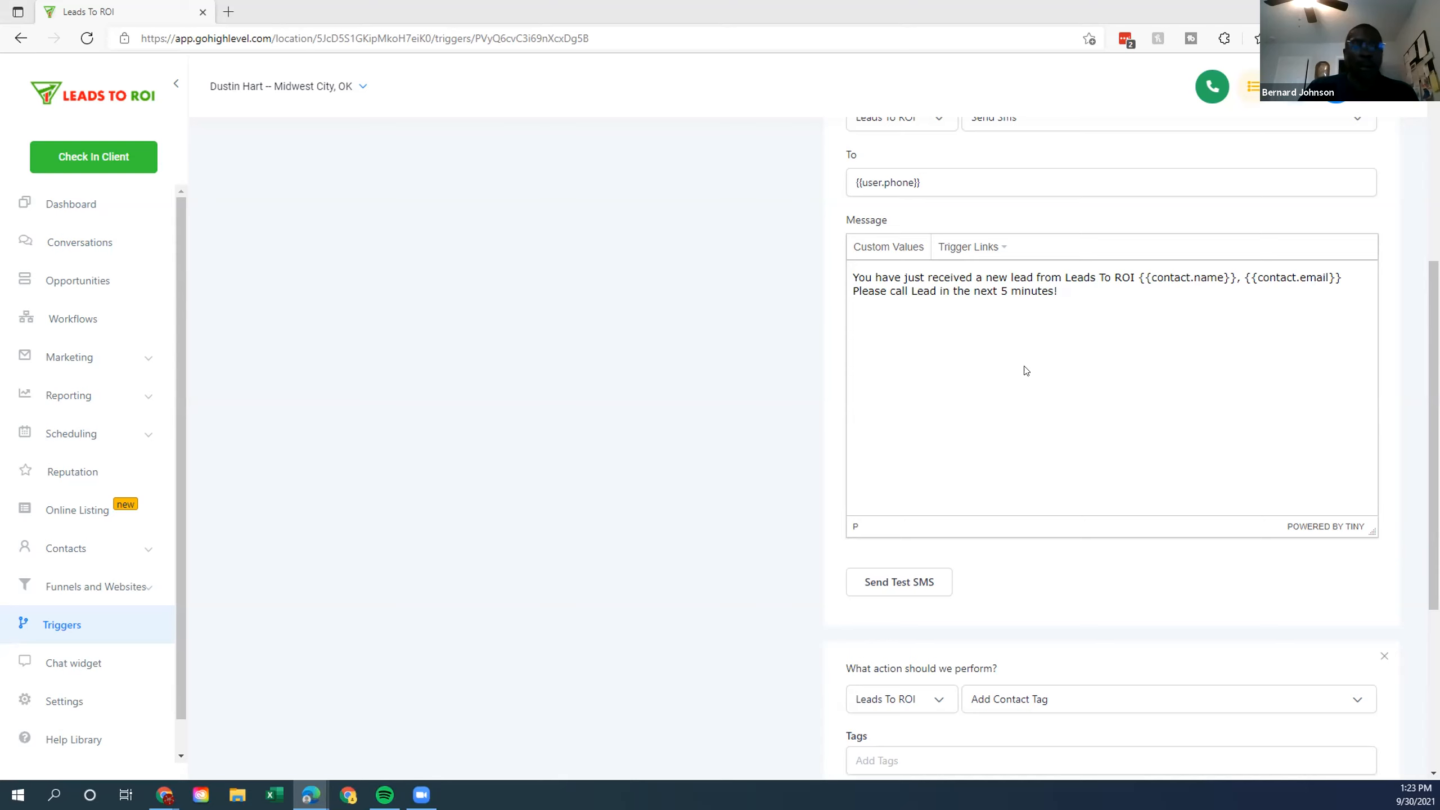
left_click(73, 318)
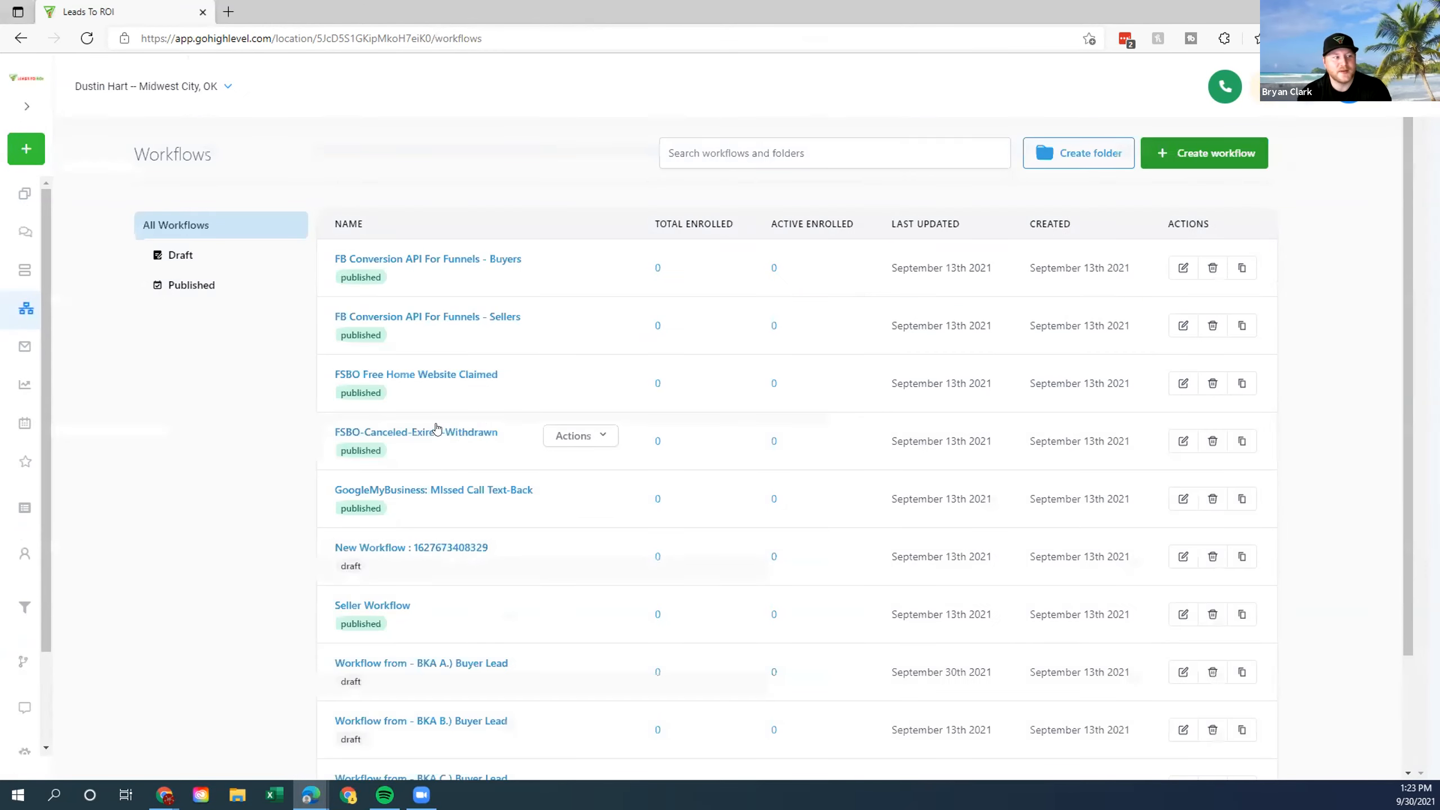
left_click(436, 430)
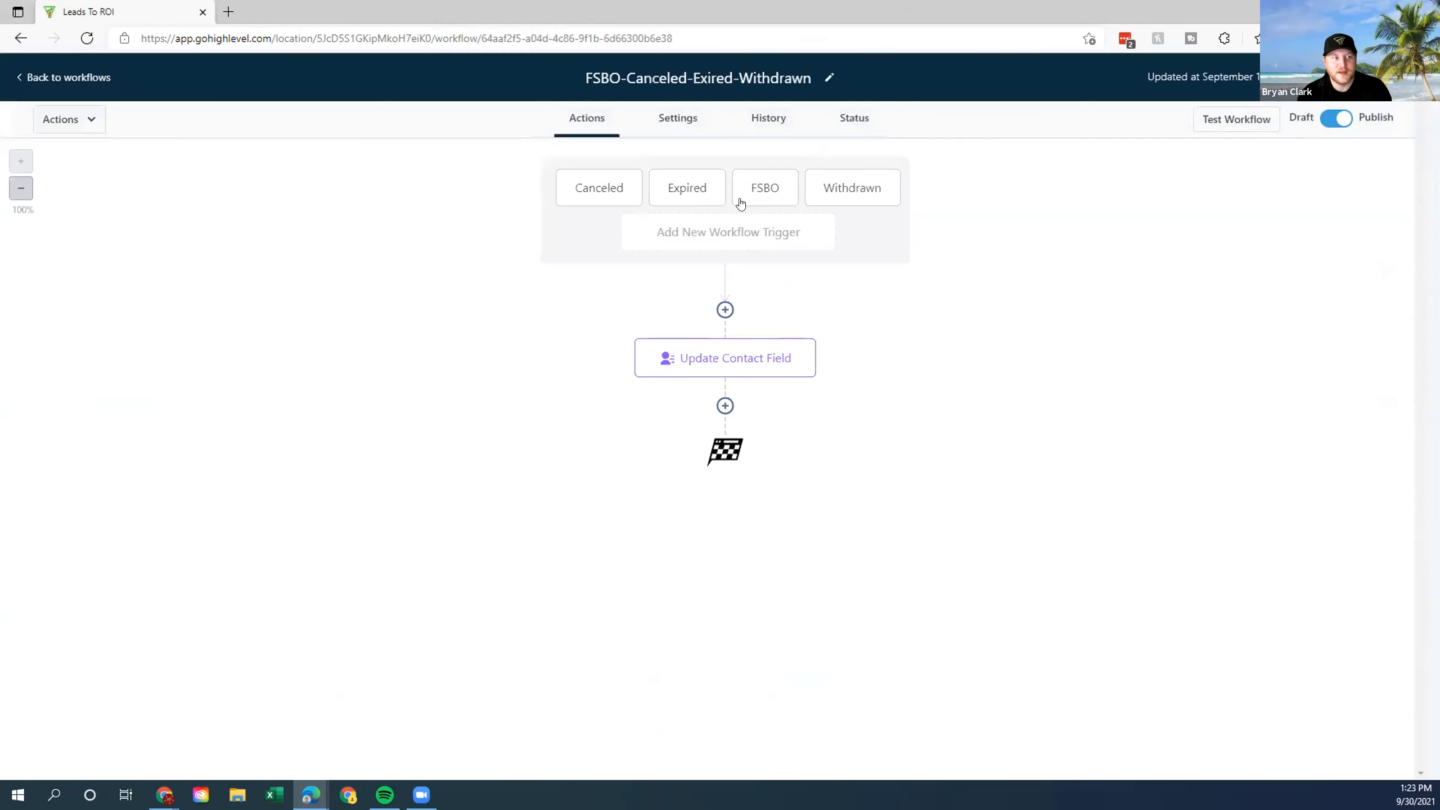
left_click(730, 232)
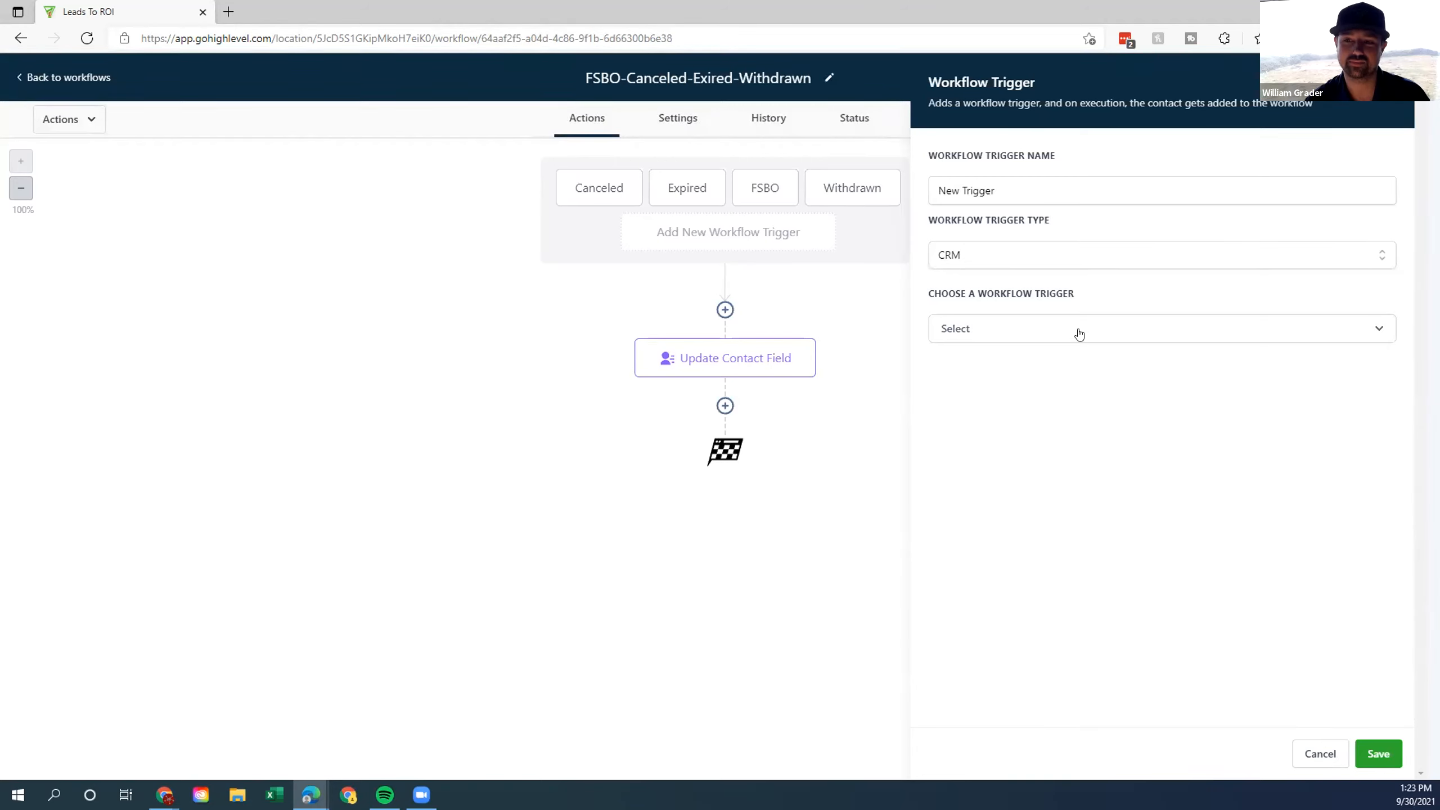
left_click(1027, 264)
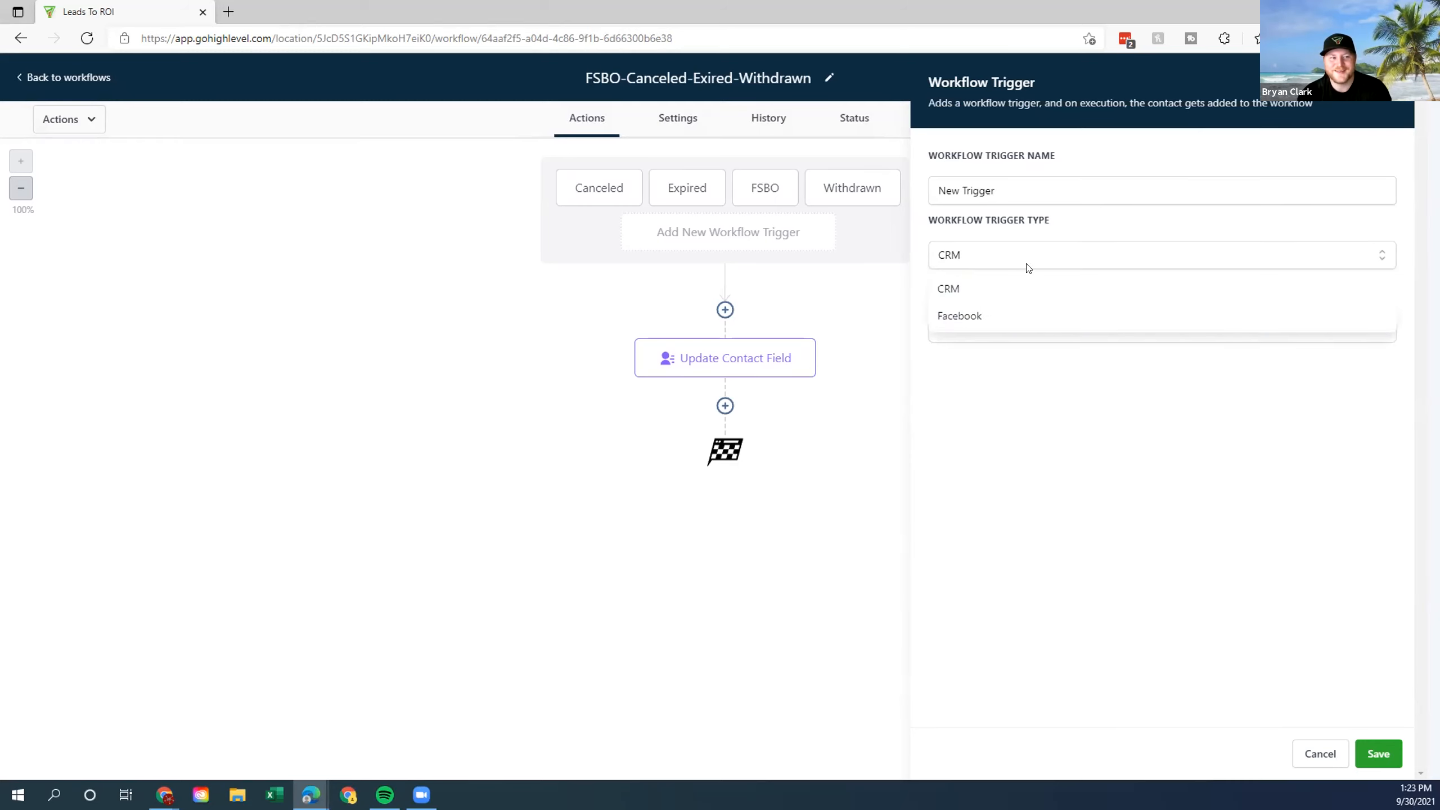
left_click(1022, 313)
left_click(1031, 327)
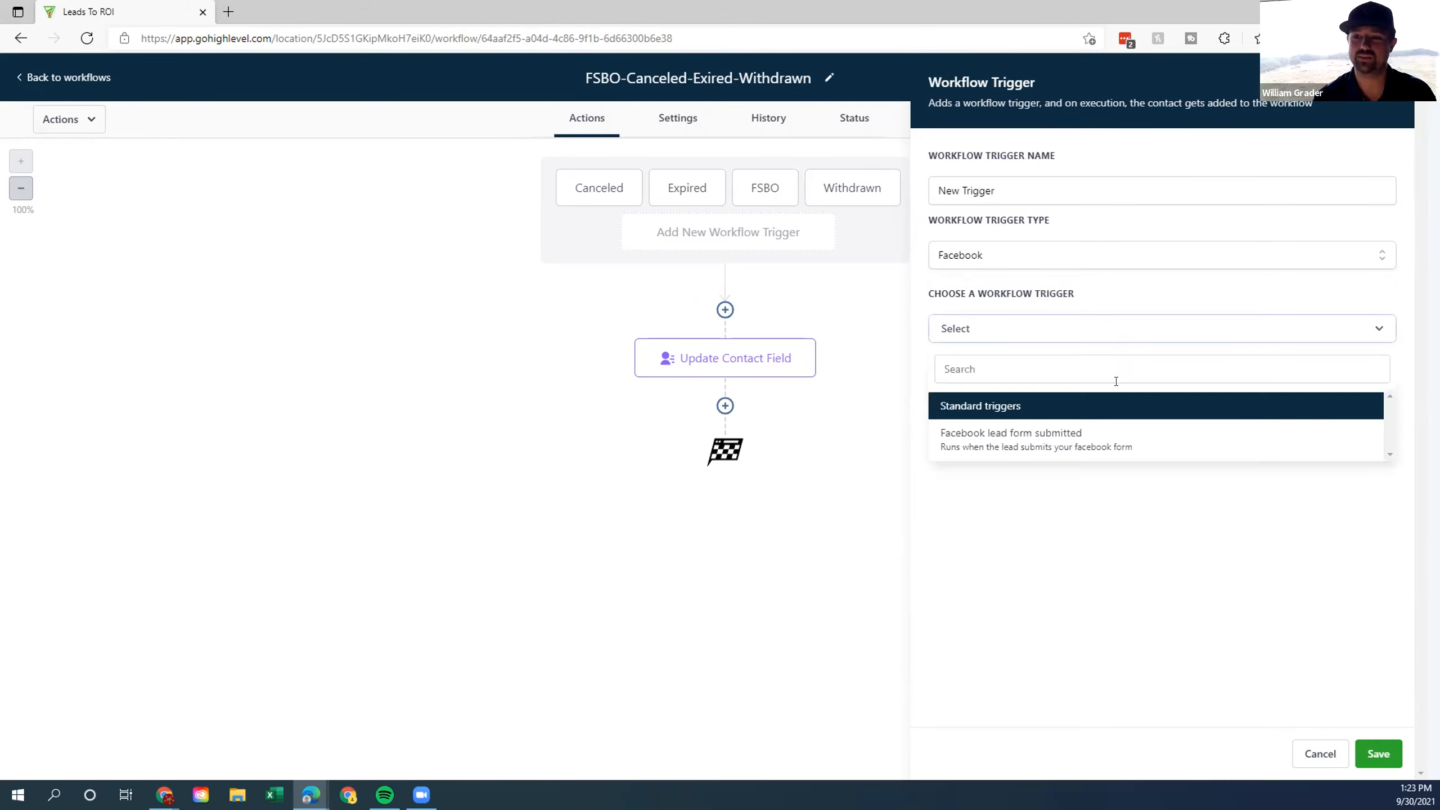
left_click(1117, 440)
left_click(979, 381)
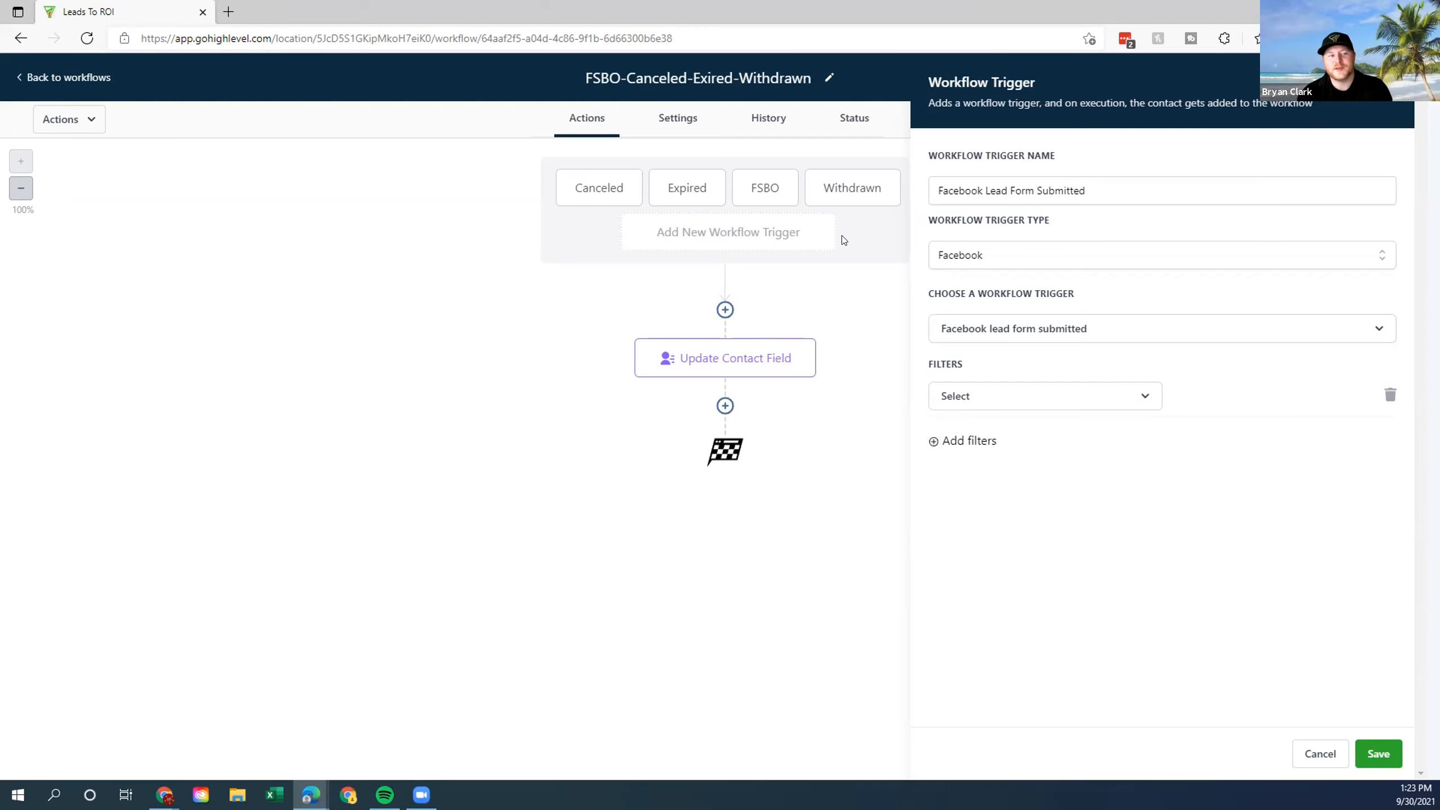
left_click(1083, 396)
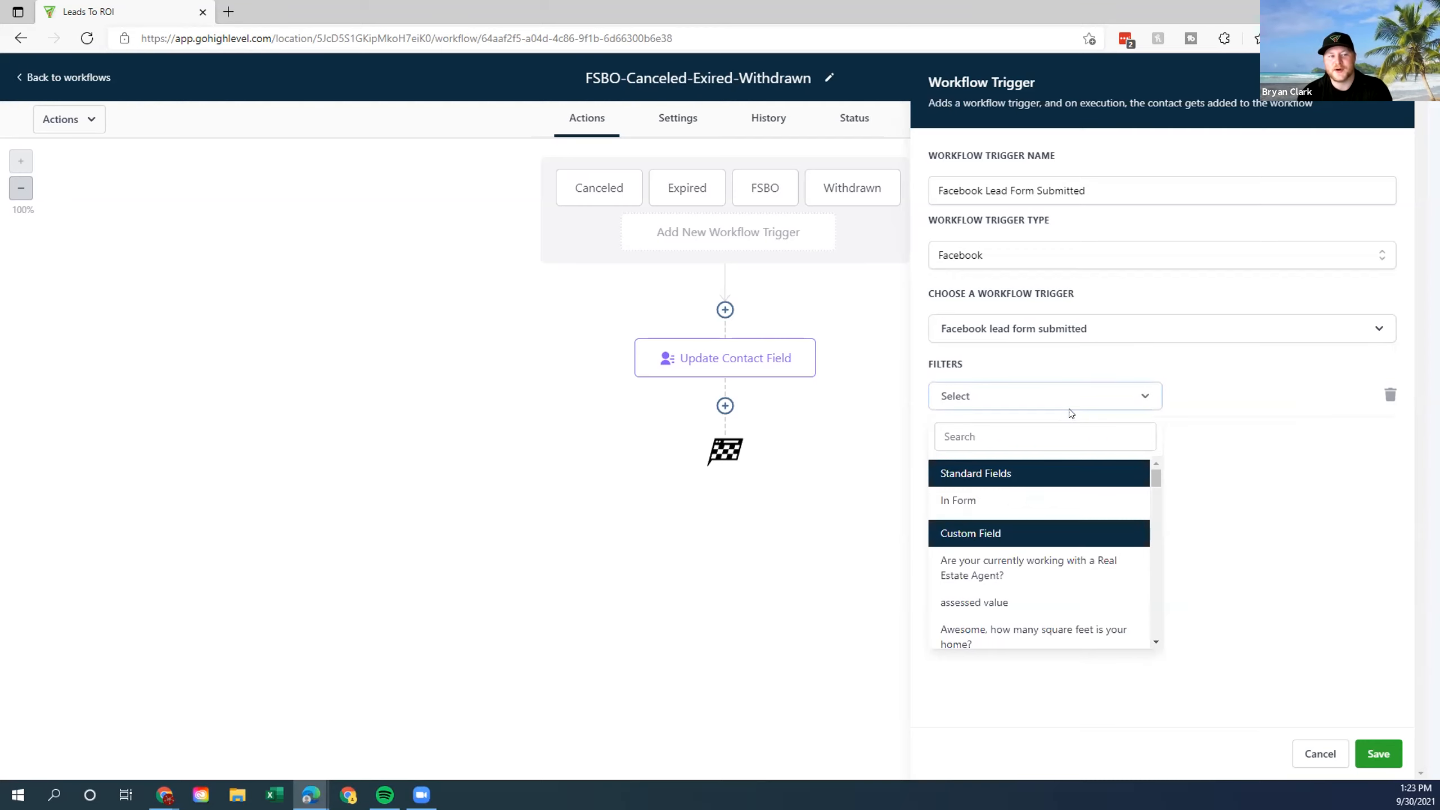
left_click(1033, 495)
left_click(1239, 412)
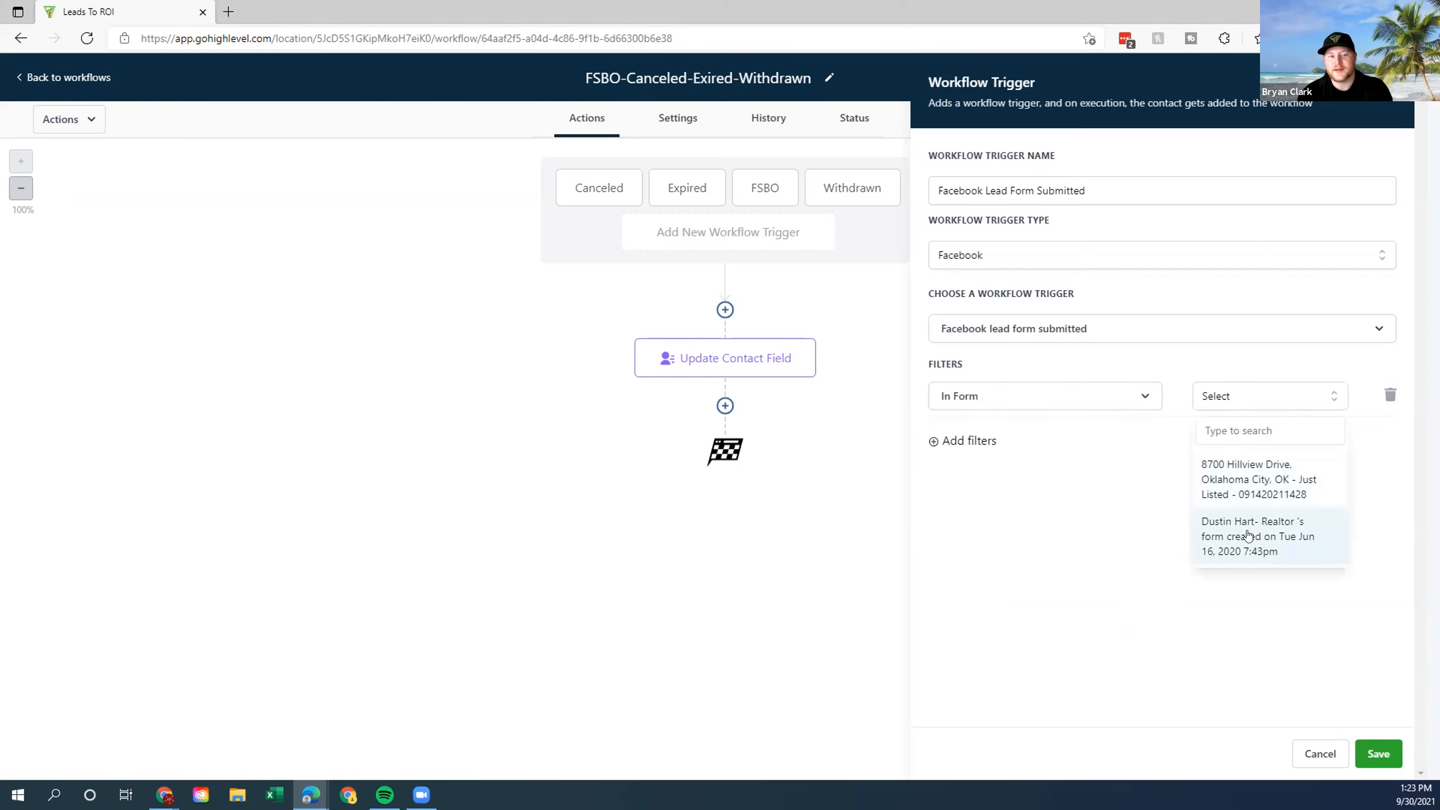
left_click(1247, 526)
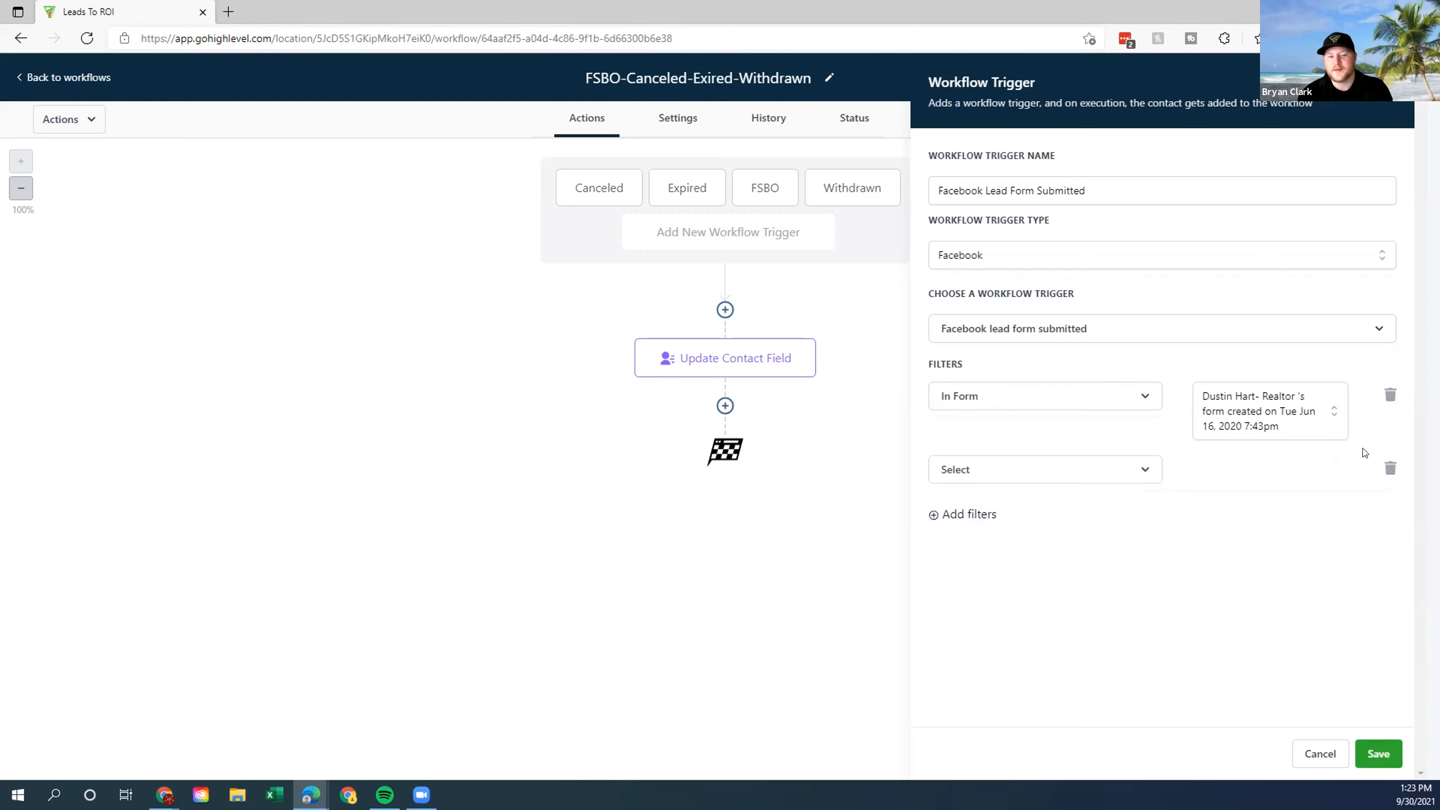
left_click(1387, 467)
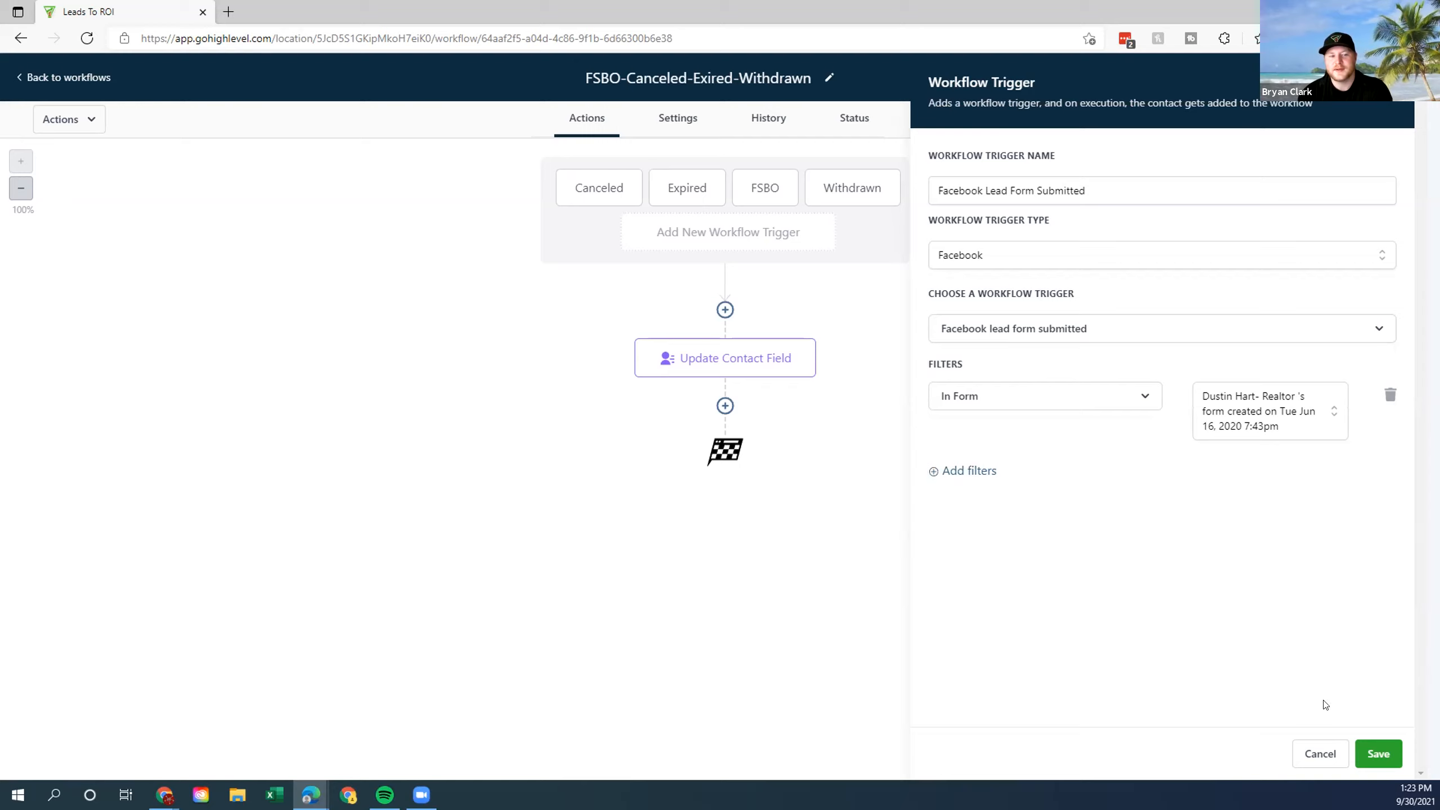
left_click(1320, 754)
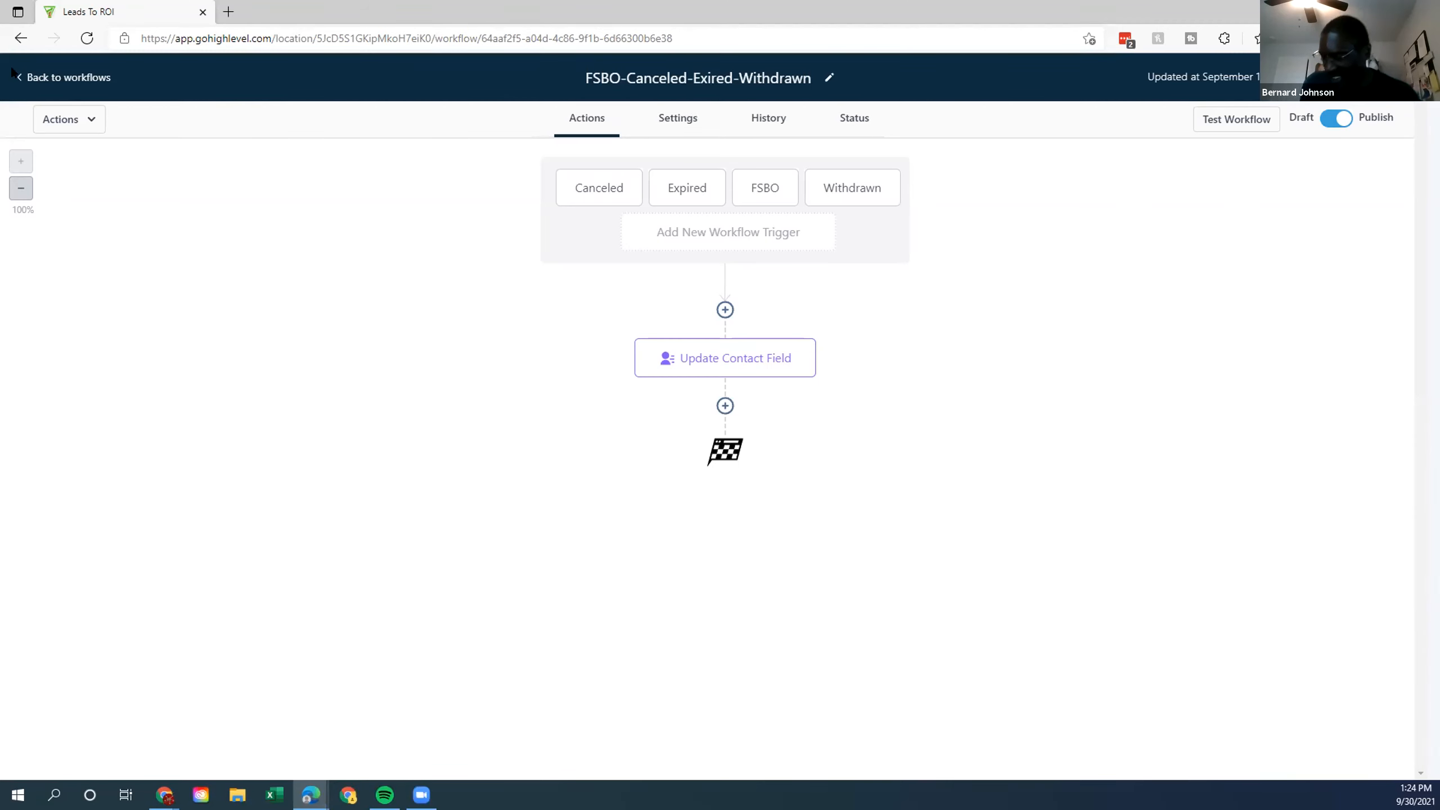
Go back to the workflows list and switch to the Leads To ROI Real Estate (Workflows) account.
left_click(35, 78)
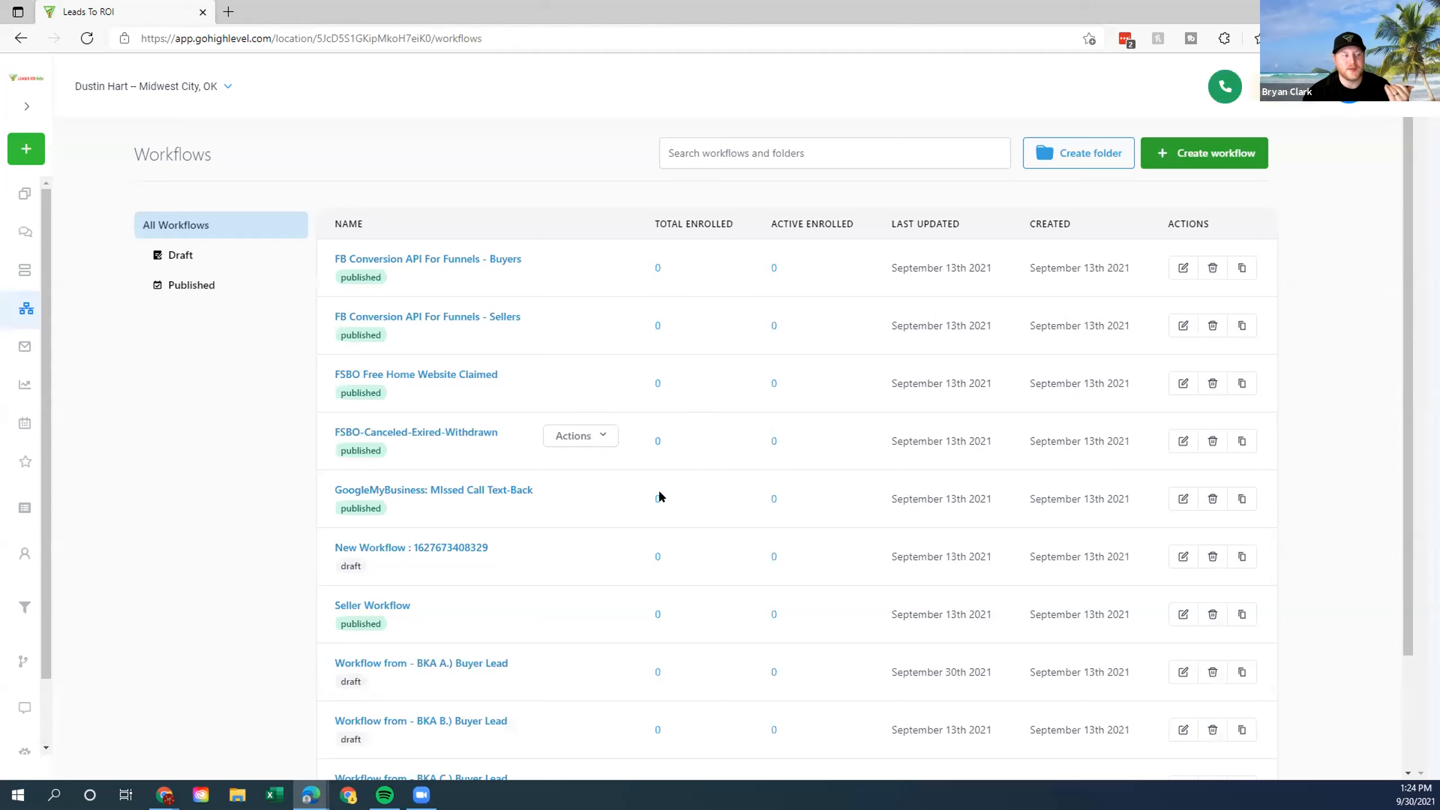
scroll(658, 492, "down", 3)
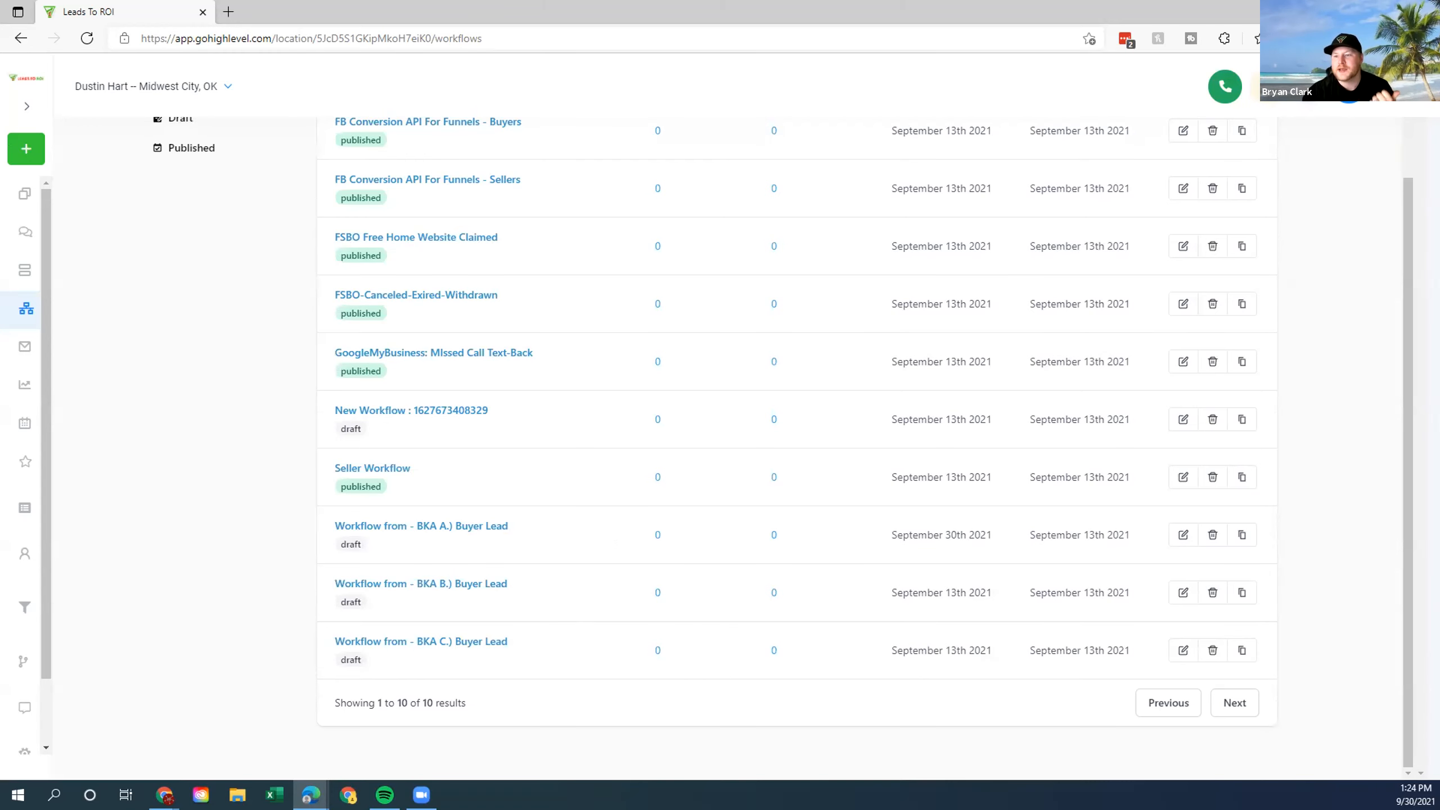
scroll(572, 131, "up", 3)
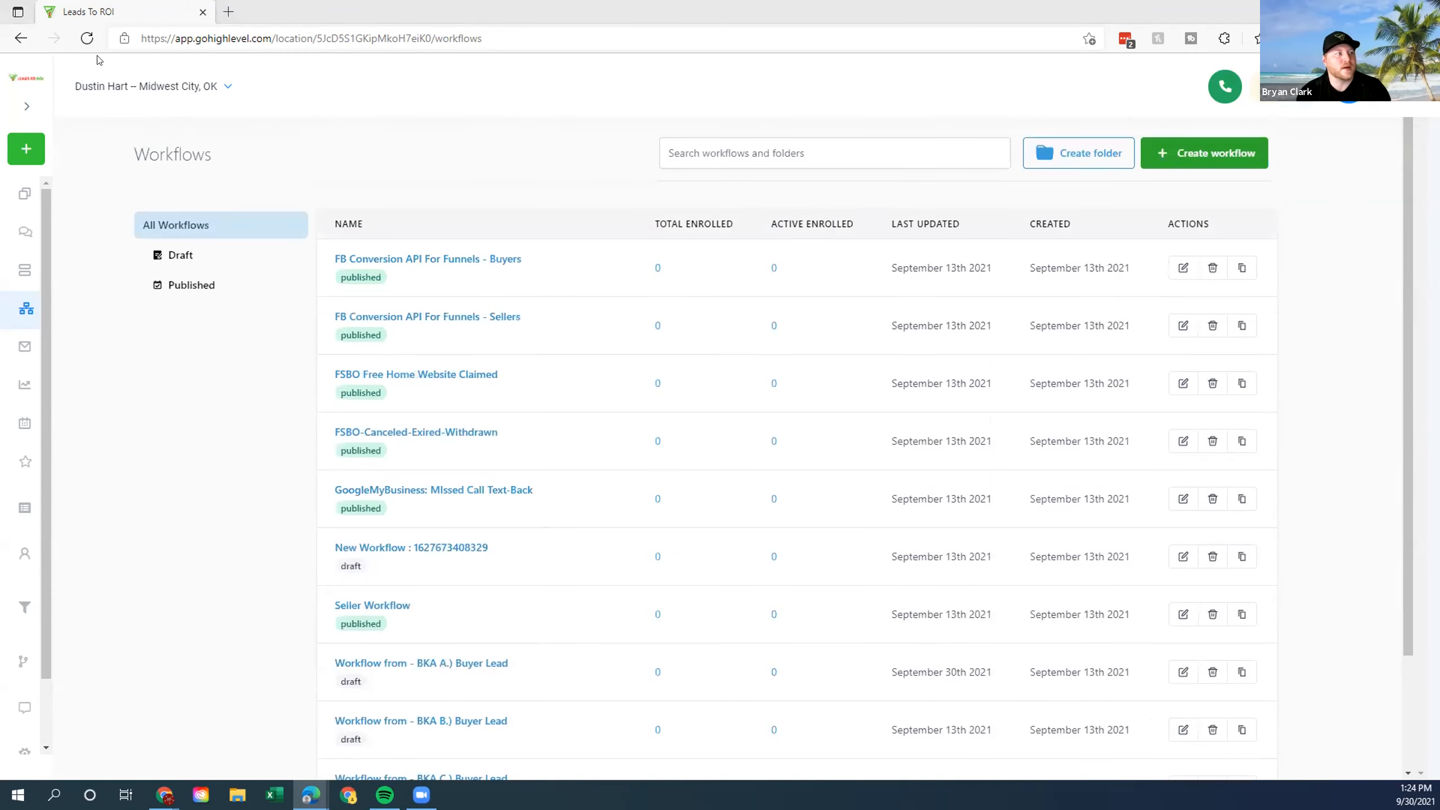
left_click(225, 89)
type("leads to l")
type("oi")
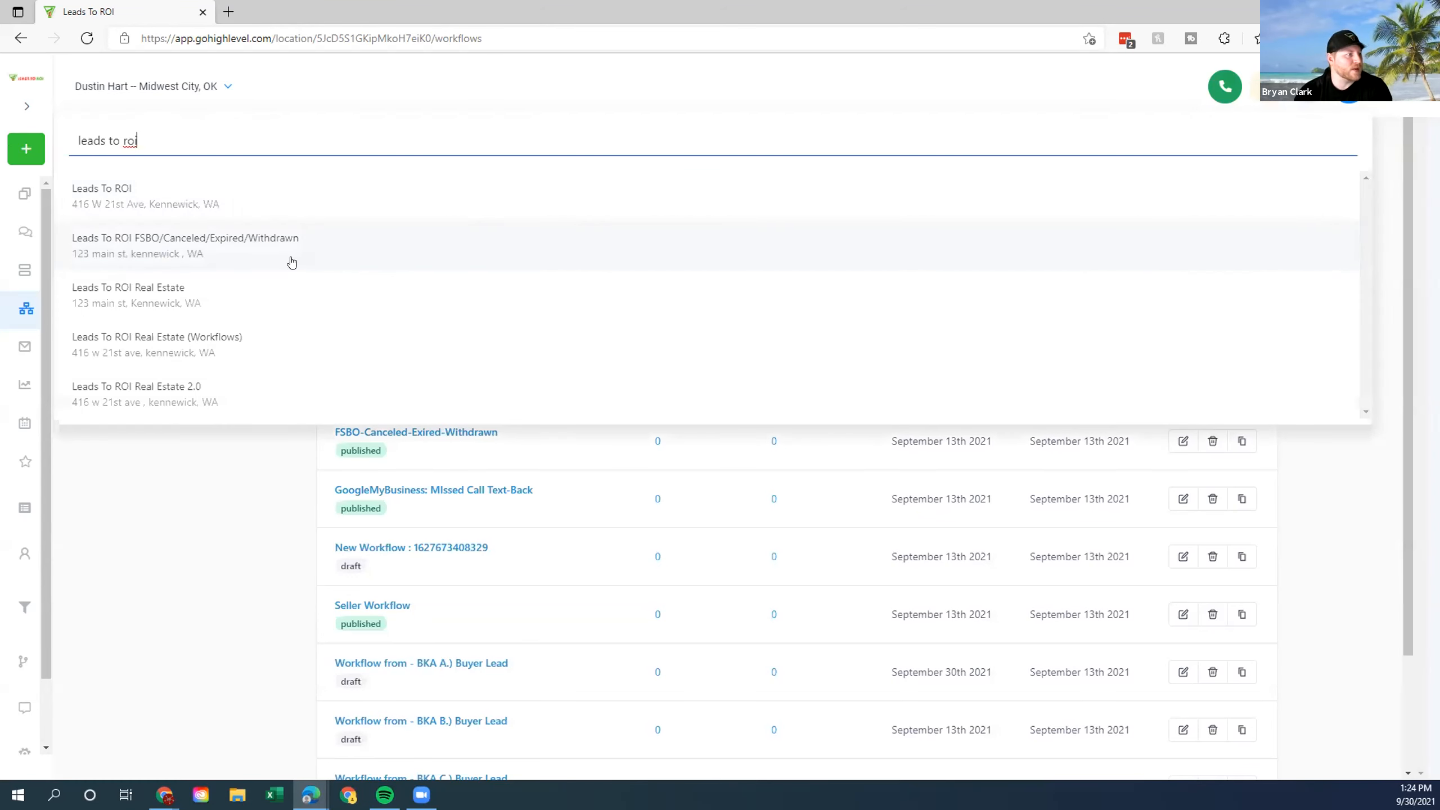
left_click(414, 380)
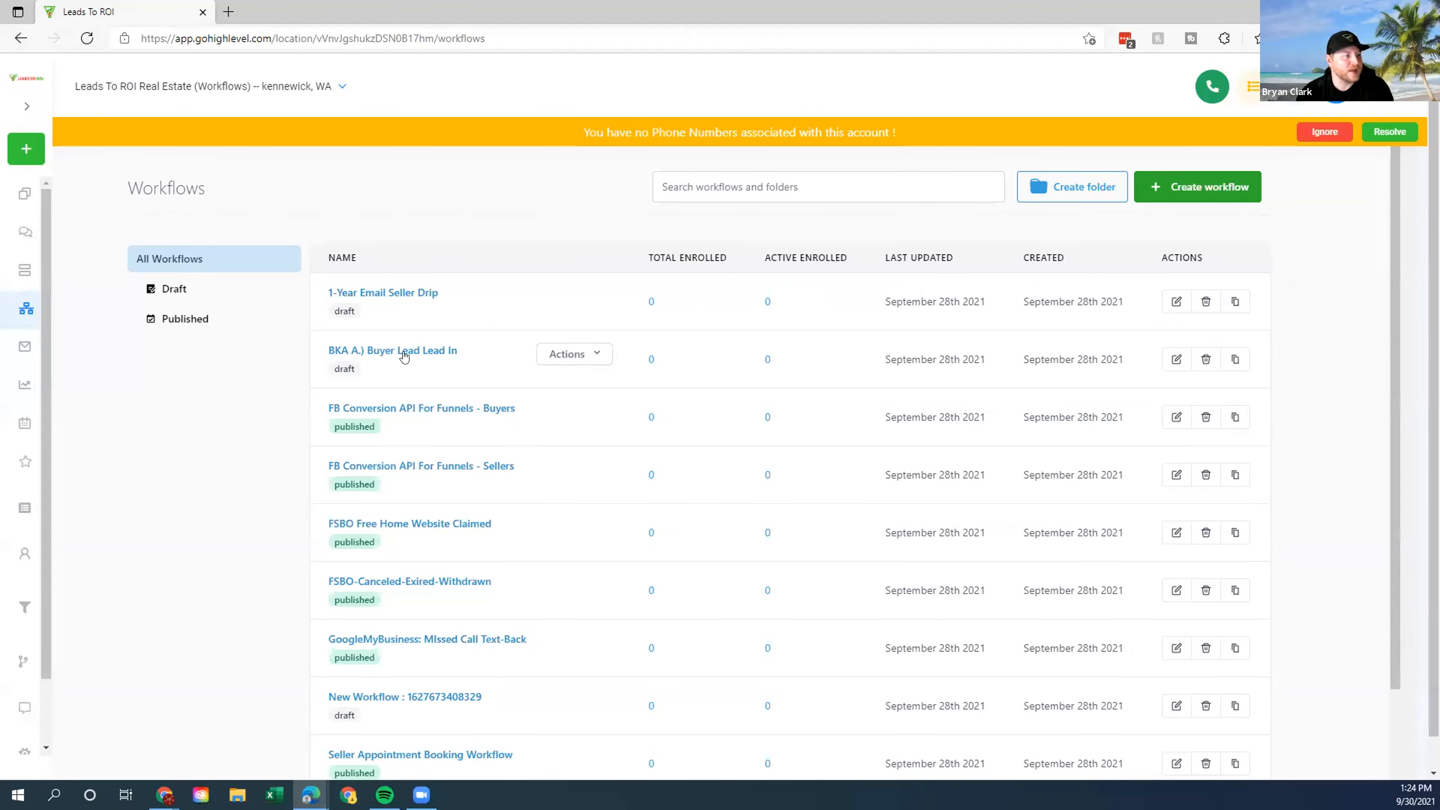
Open the BKA A.) Buyer Lead Lead In workflow and check its Create Opportunity step's Buyer Pipeline.
left_click(395, 351)
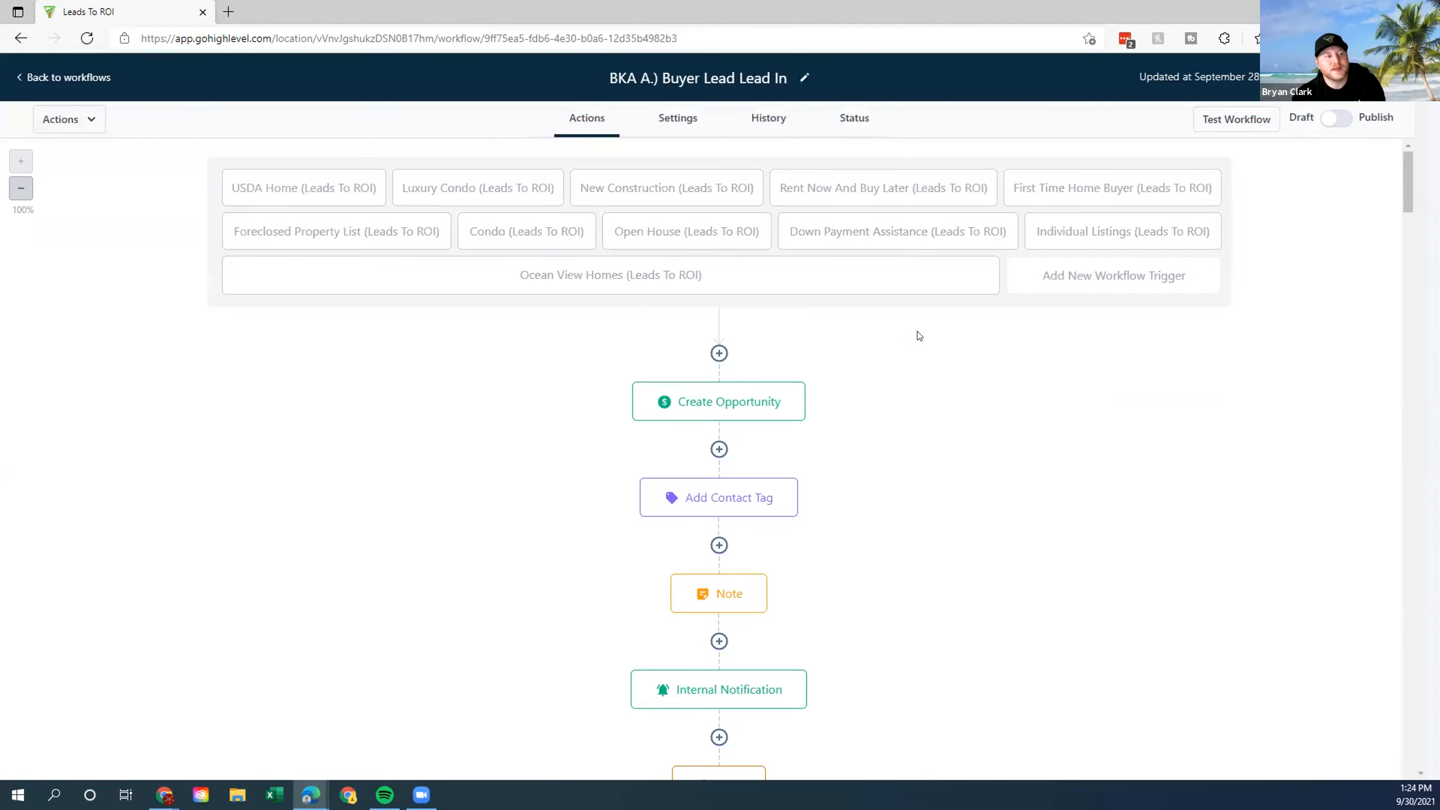
scroll(919, 335, "down", 2)
left_click(668, 295)
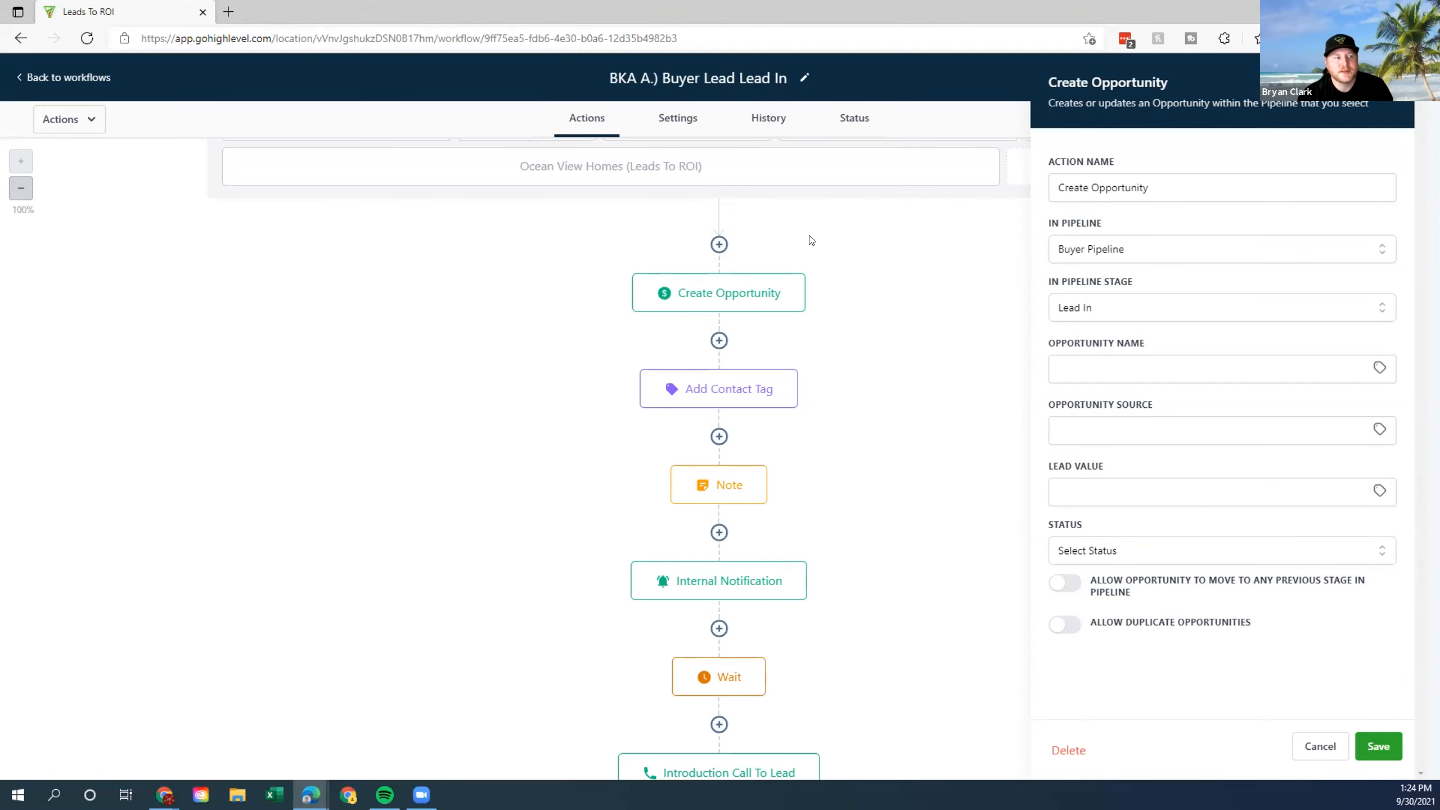
left_click(1108, 253)
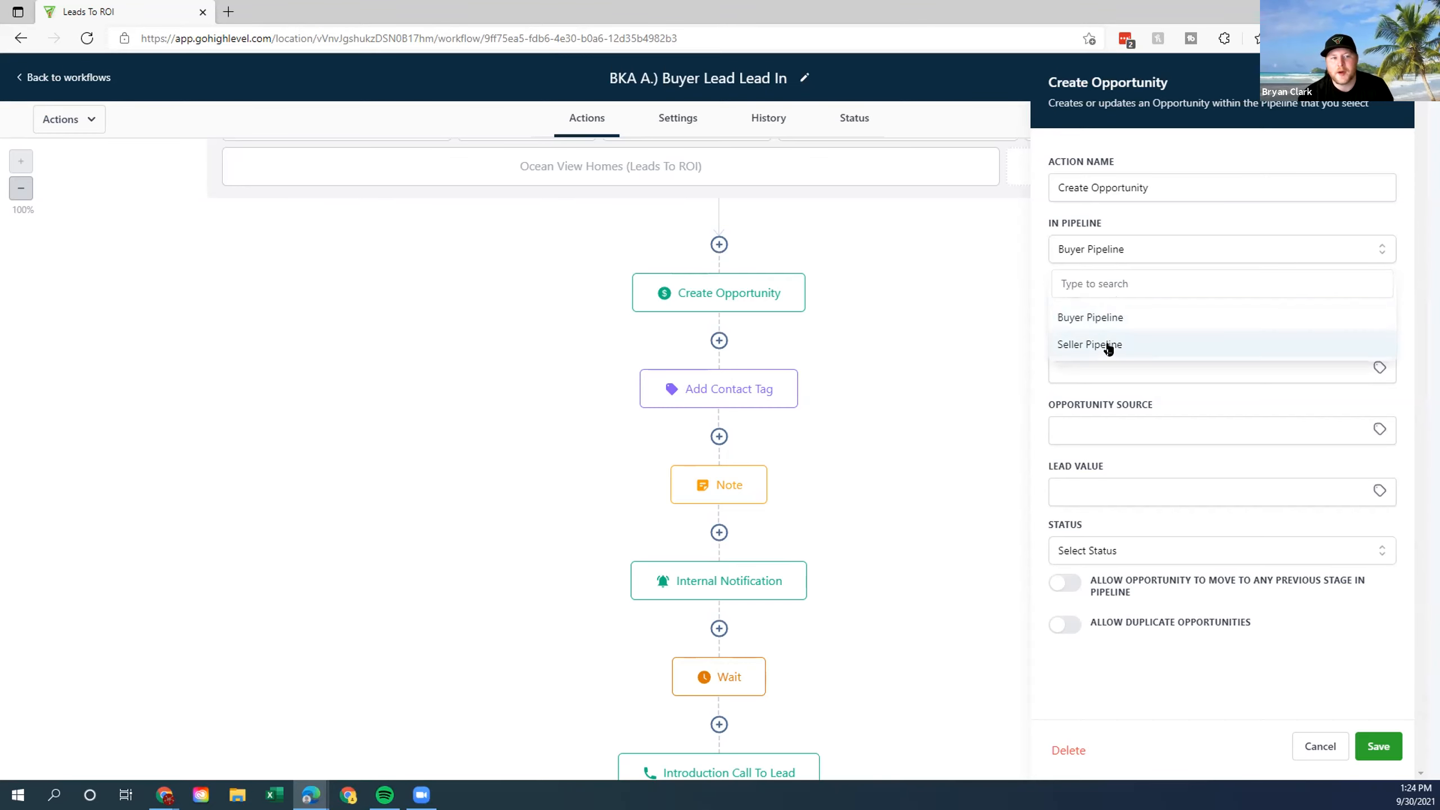
left_click(1165, 213)
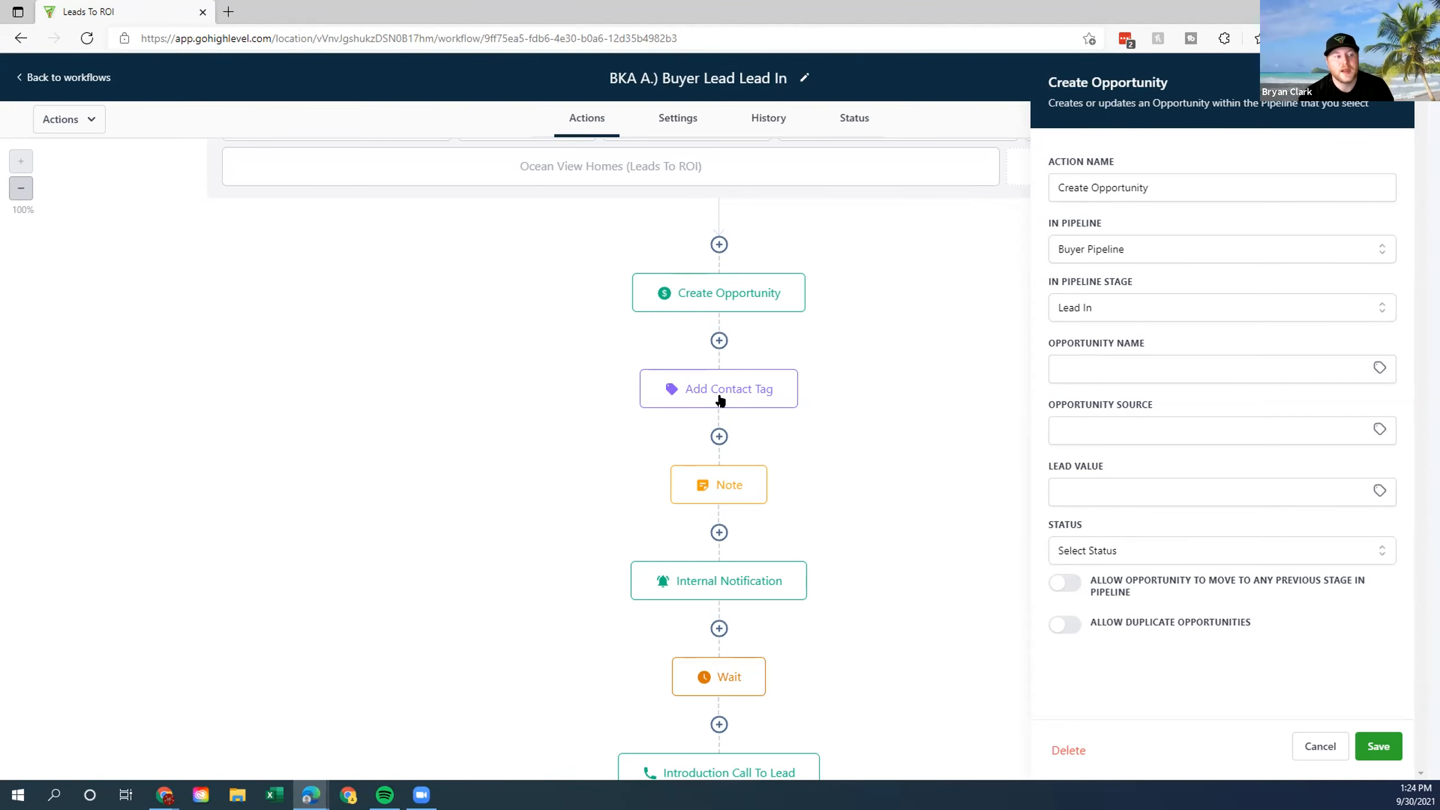
Inspect the Add Contact Tag step's lead-in tag and the Note step's contents.
left_click(721, 399)
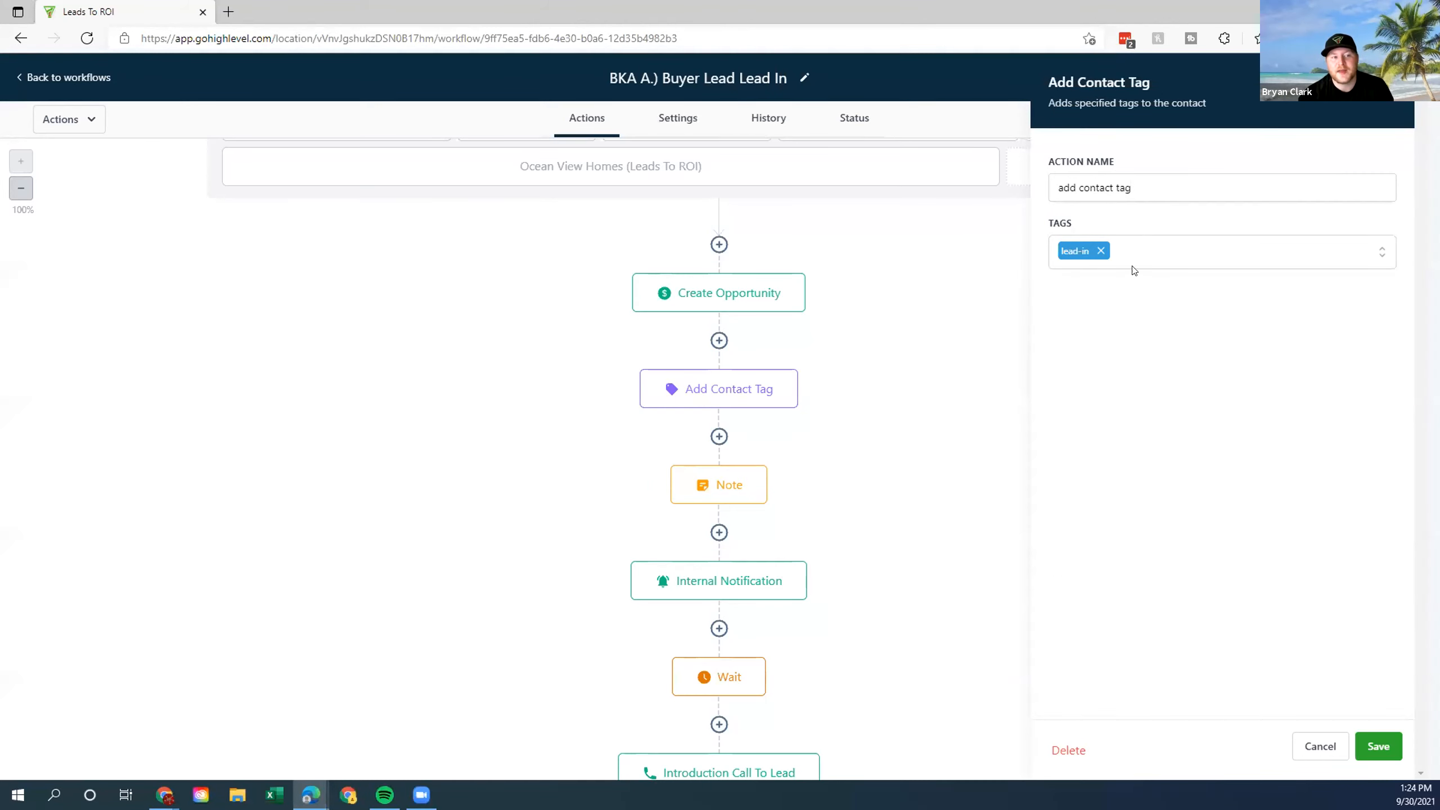
left_click(1382, 253)
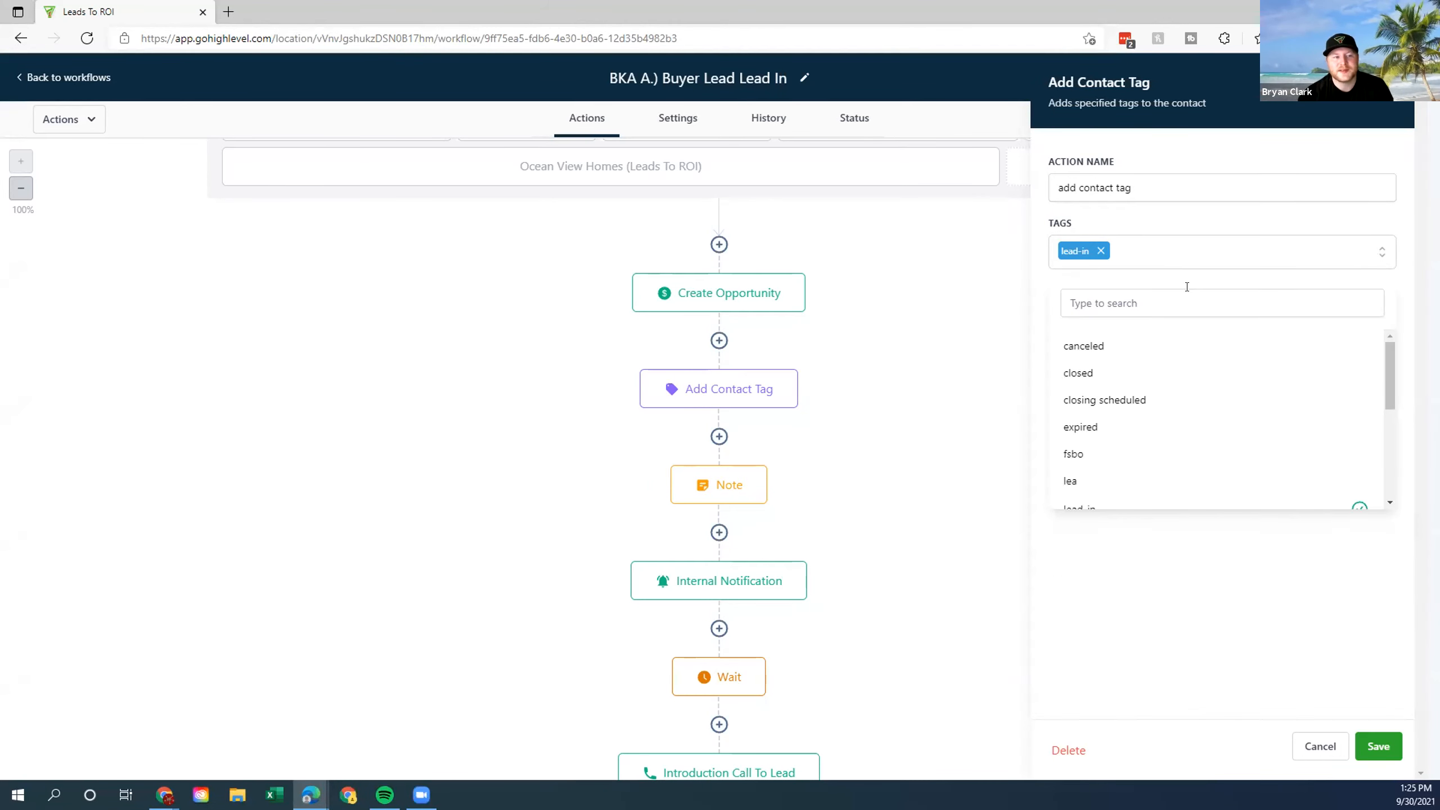
left_click(1060, 282)
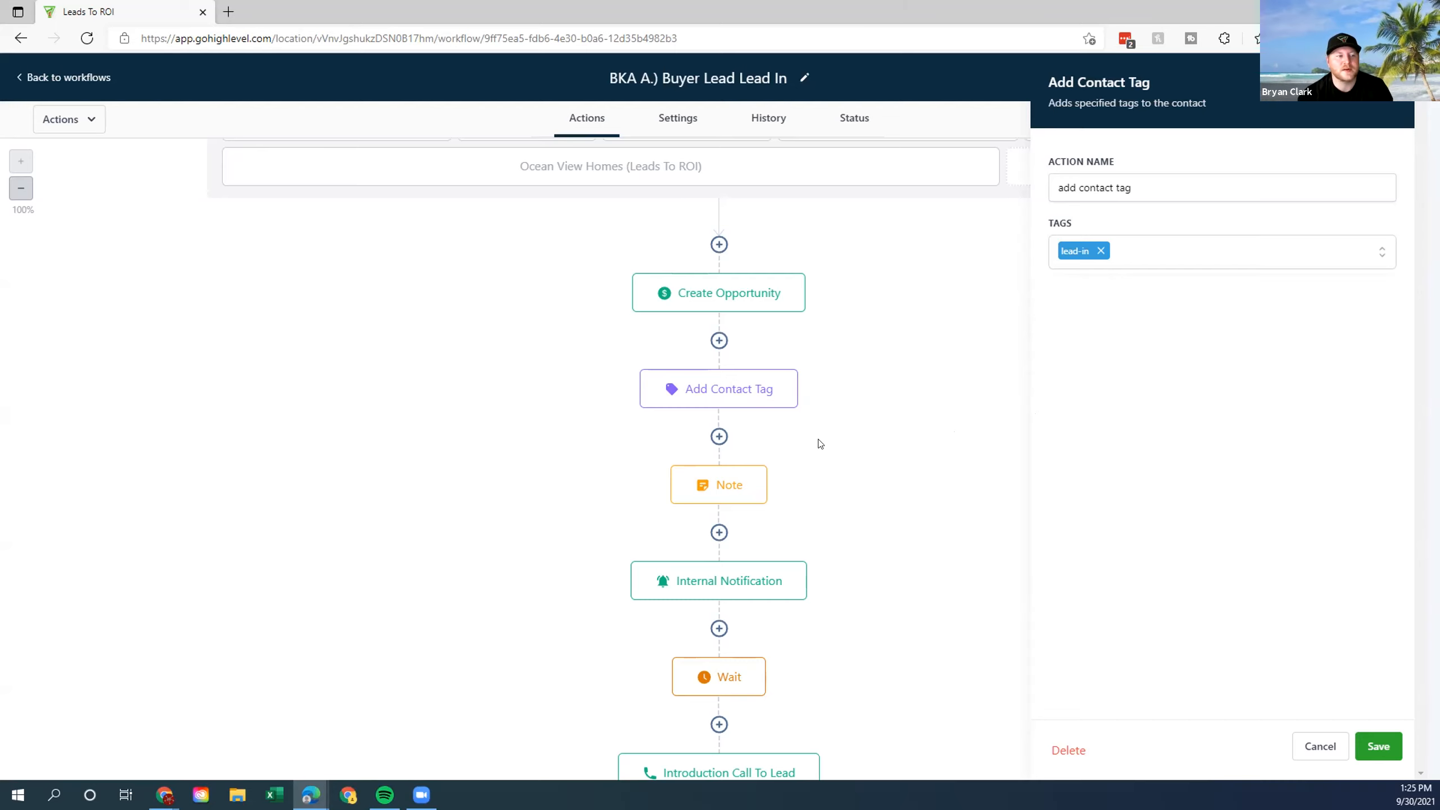
left_click(731, 485)
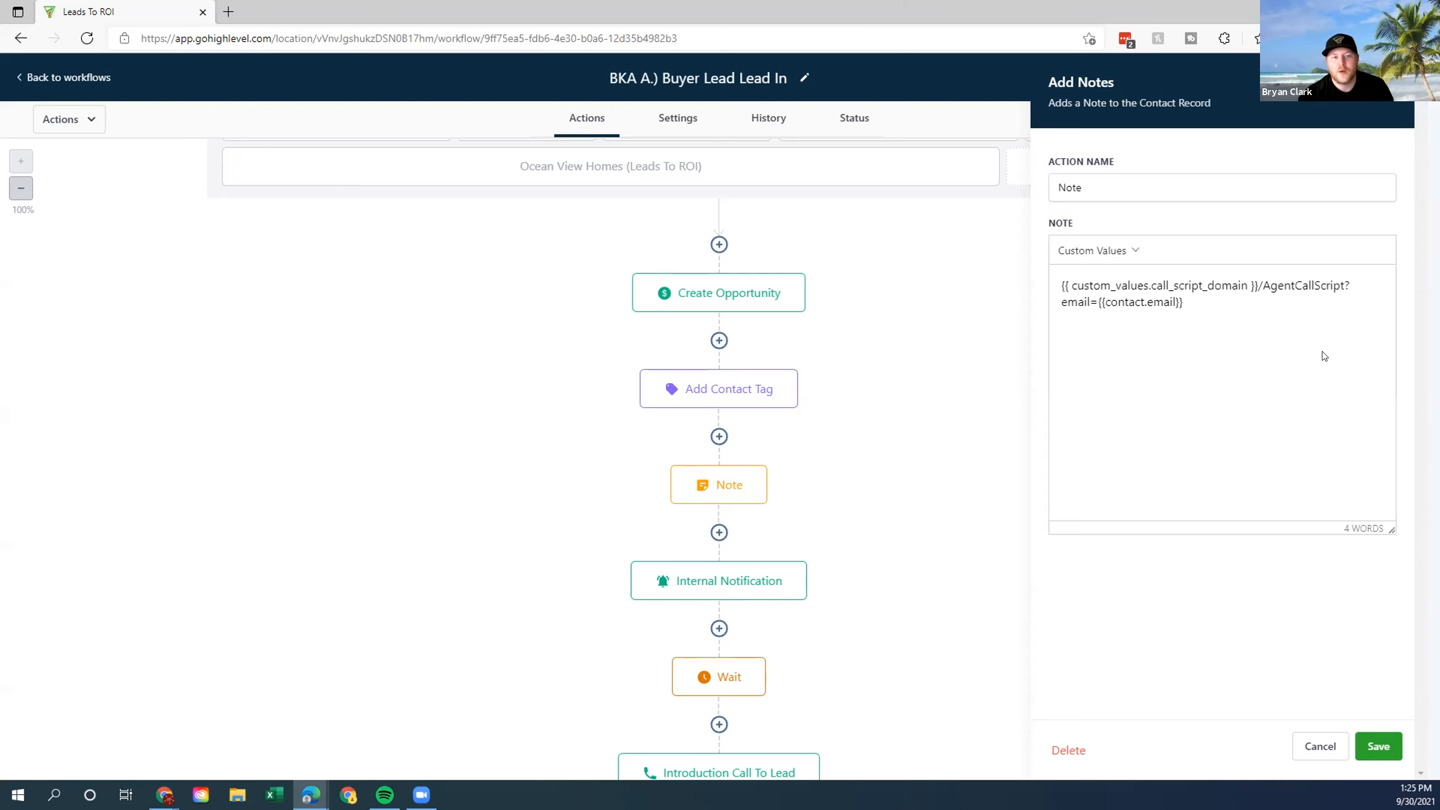
Highlight the Note step's text to point it out.
left_click_drag(1183, 302, 1046, 286)
left_click(1048, 290)
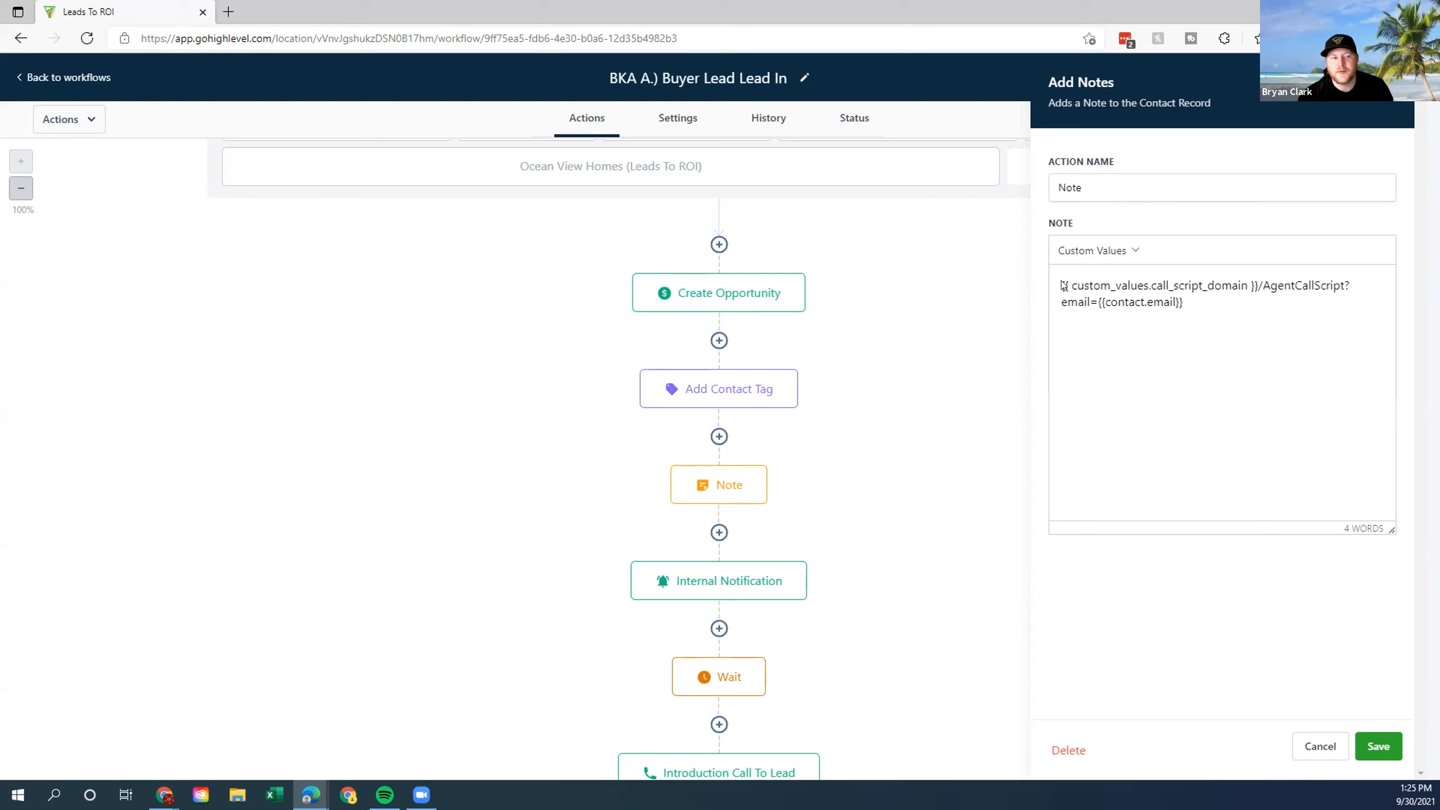
left_click_drag(1206, 298, 1050, 286)
left_click(1050, 285)
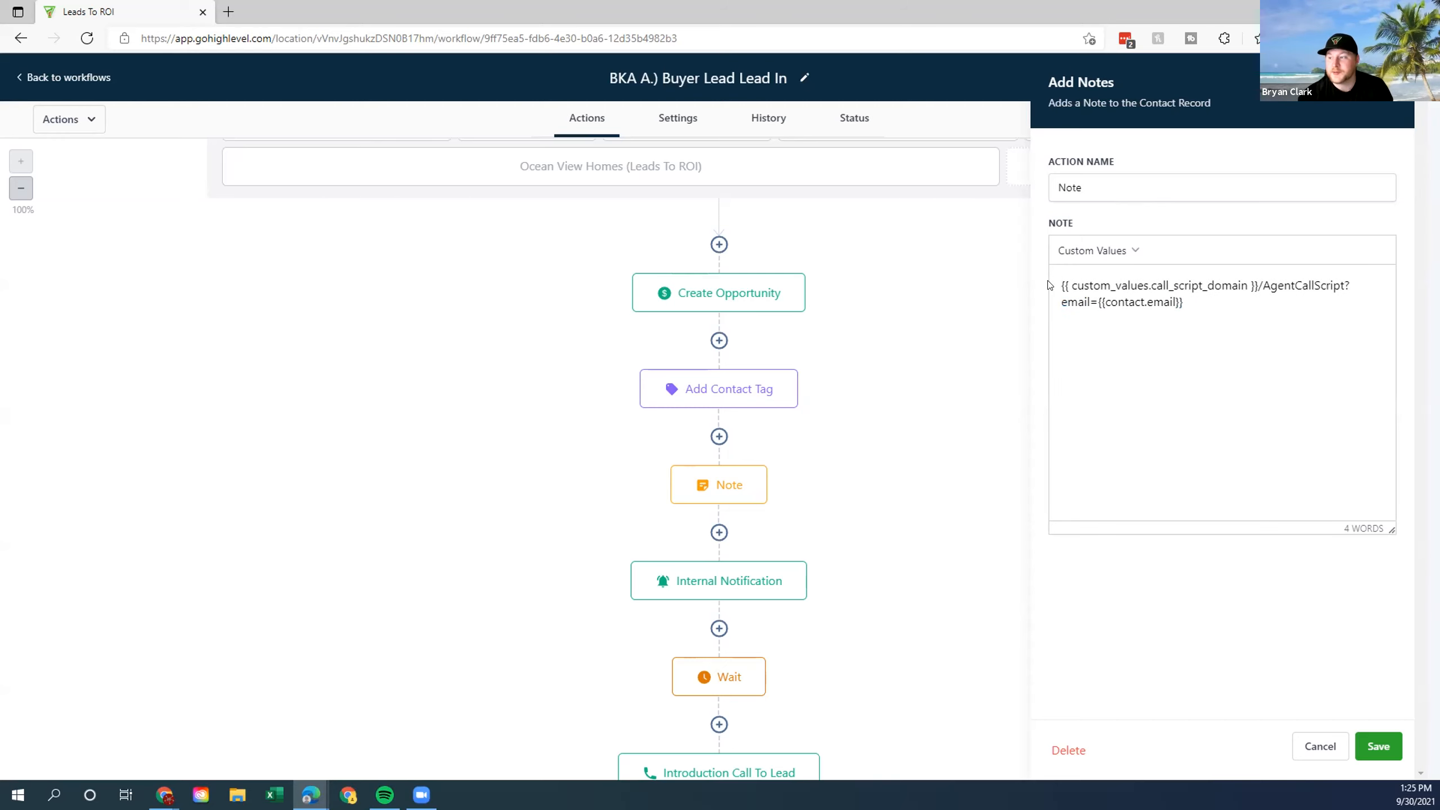
left_click_drag(1185, 299, 1042, 286)
left_click(1177, 346)
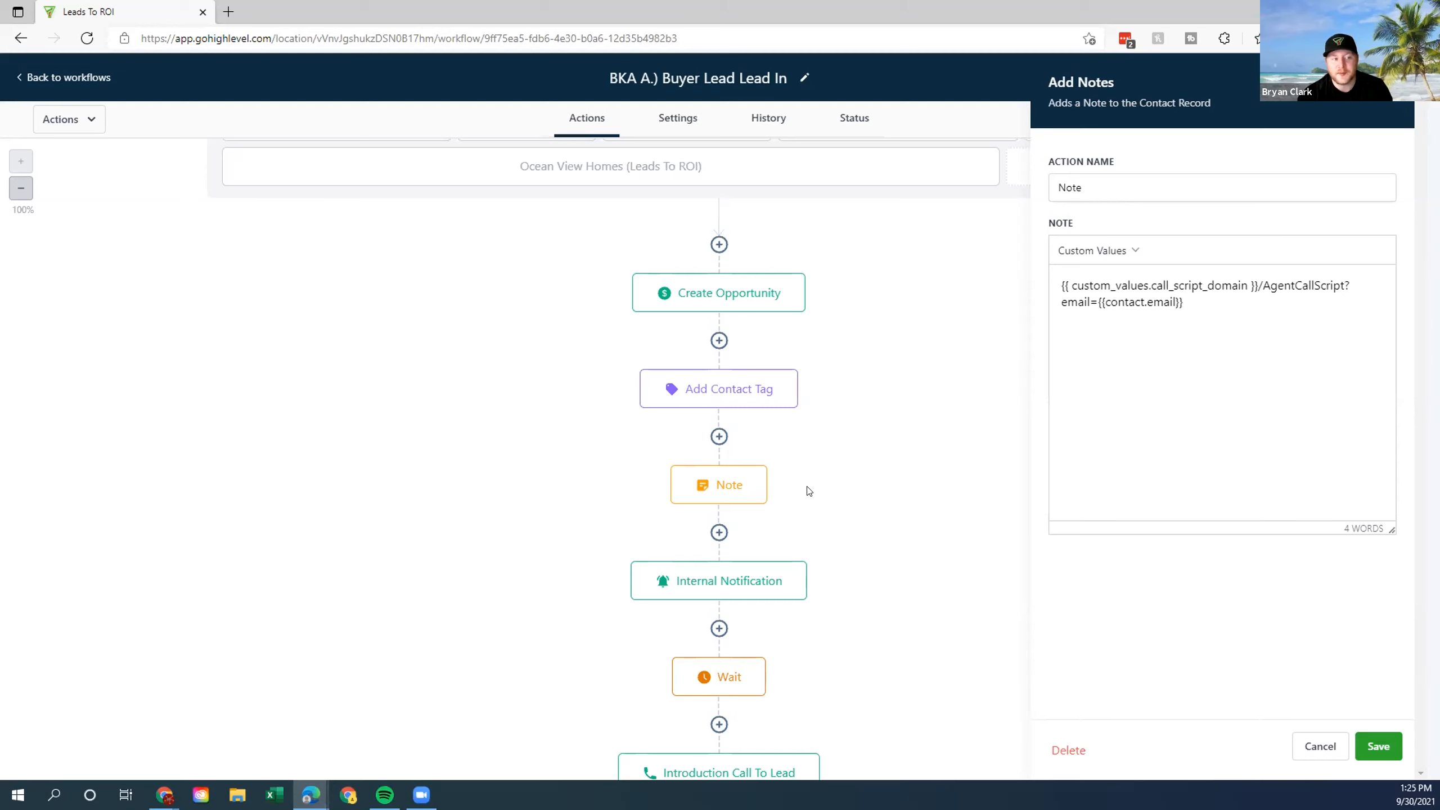
Point out the Internal Notification's four-line message, then bring up the Wait step's settings.
left_click(753, 586)
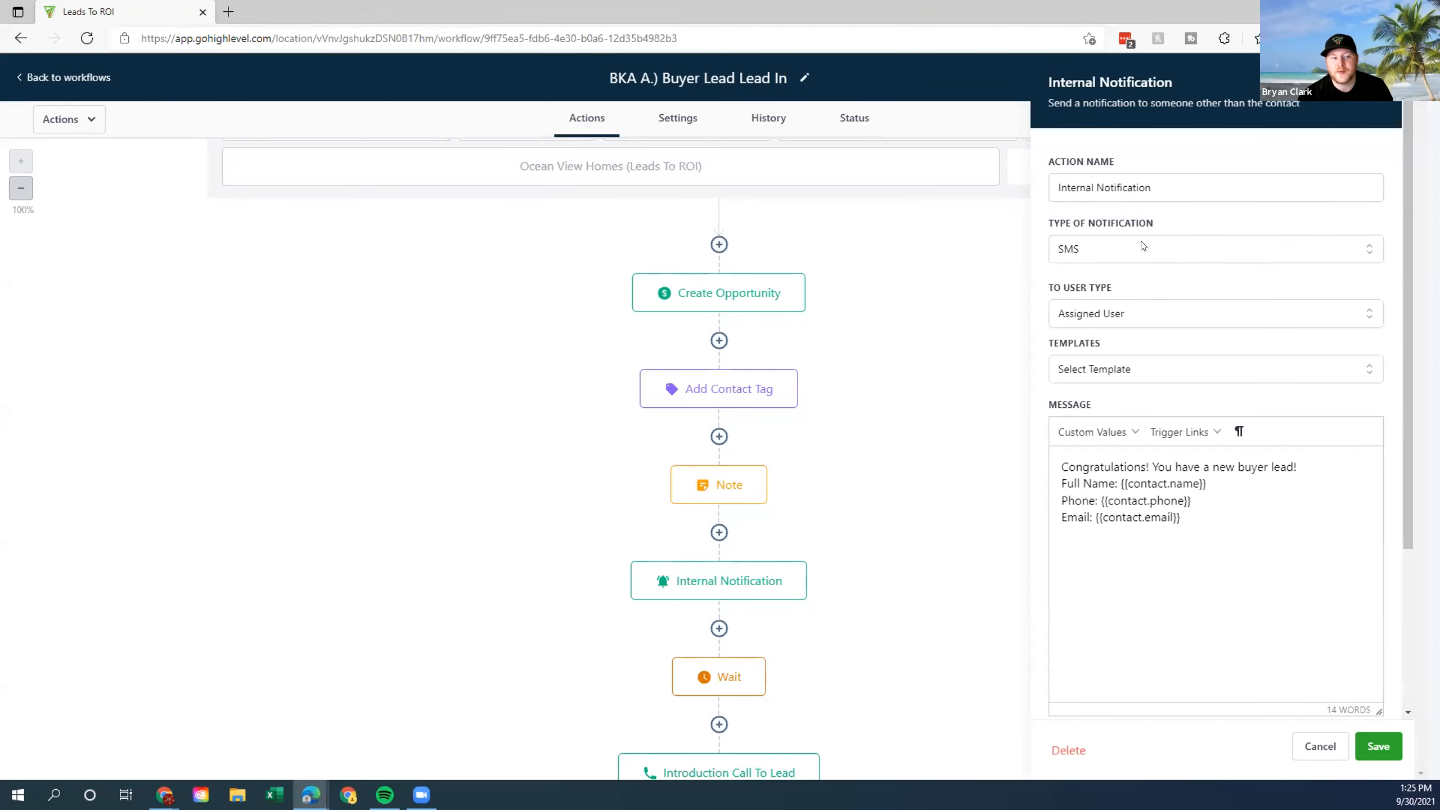
left_click_drag(1056, 468, 1241, 522)
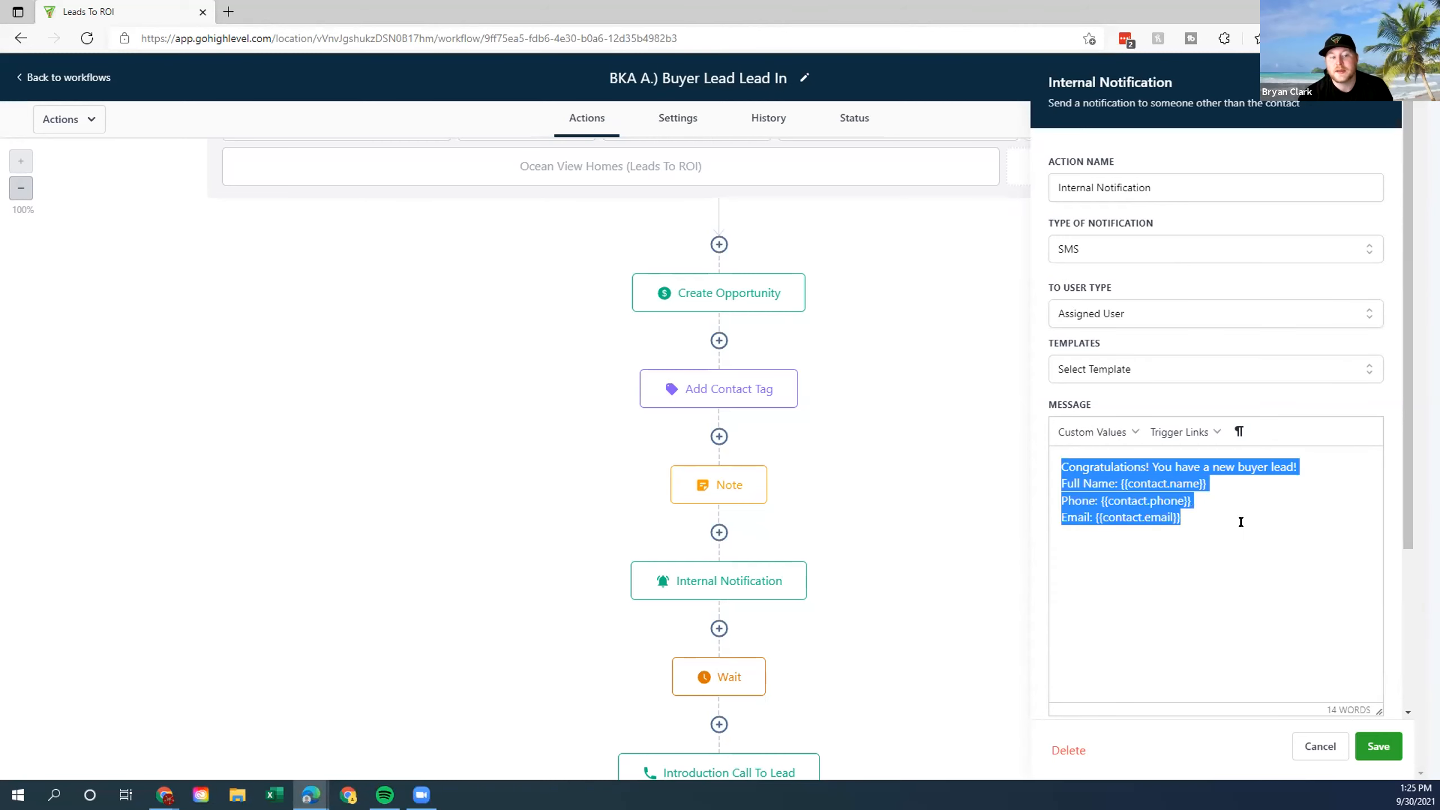
left_click(1194, 532)
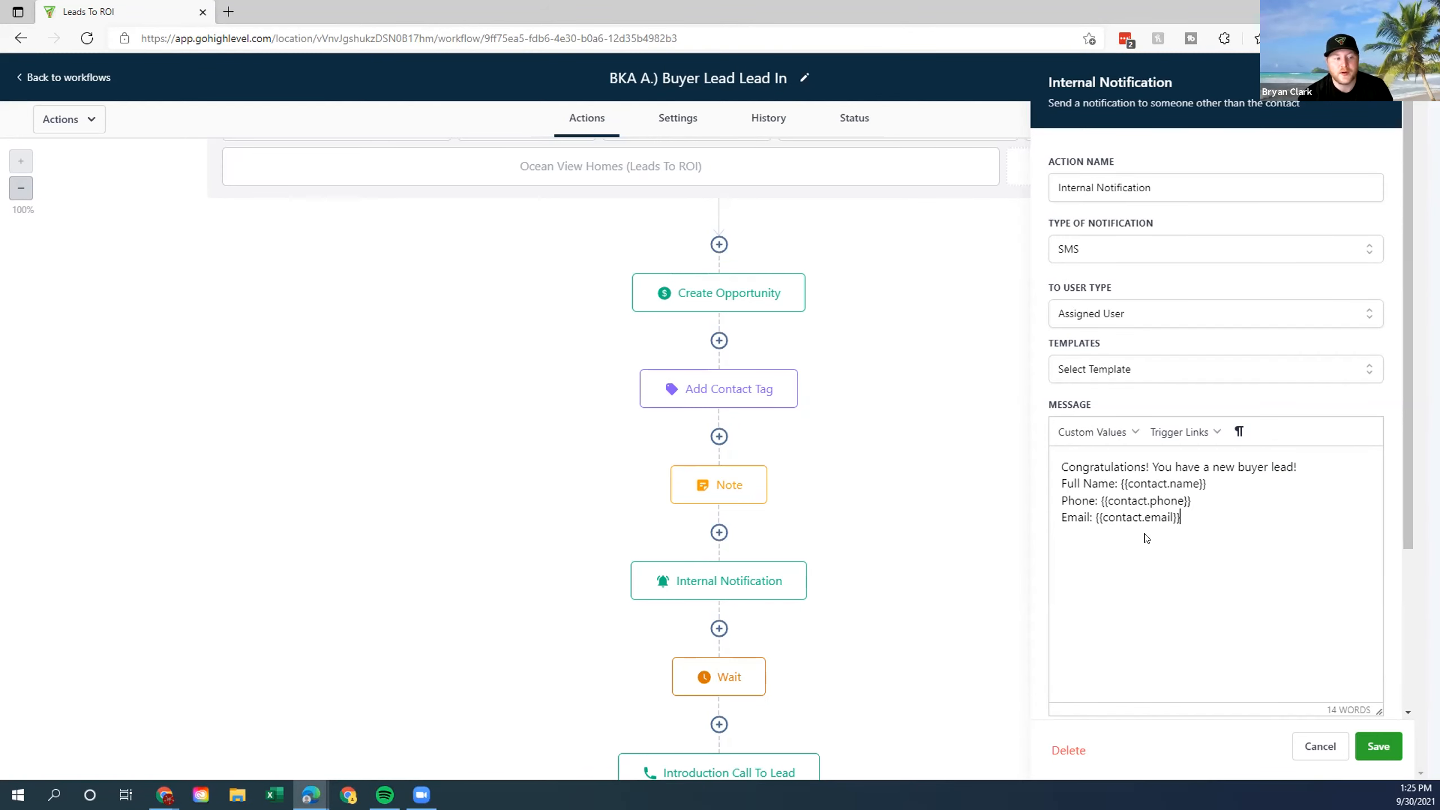
scroll(932, 563, "down", 4)
left_click(713, 470)
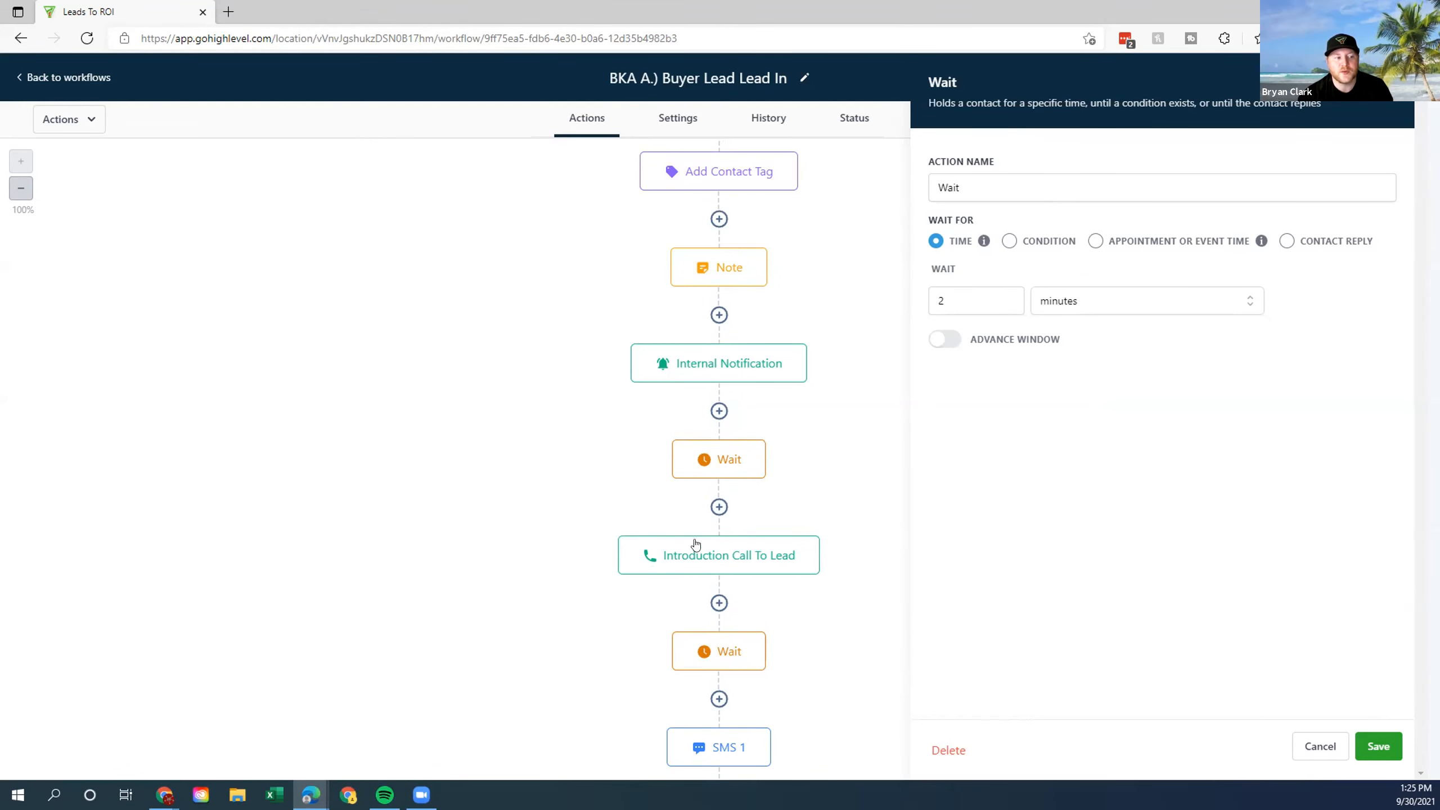
Point out the Wait step's 2-minute duration details, then cancel the panel without changes.
left_click_drag(930, 271, 1144, 339)
left_click(1146, 343)
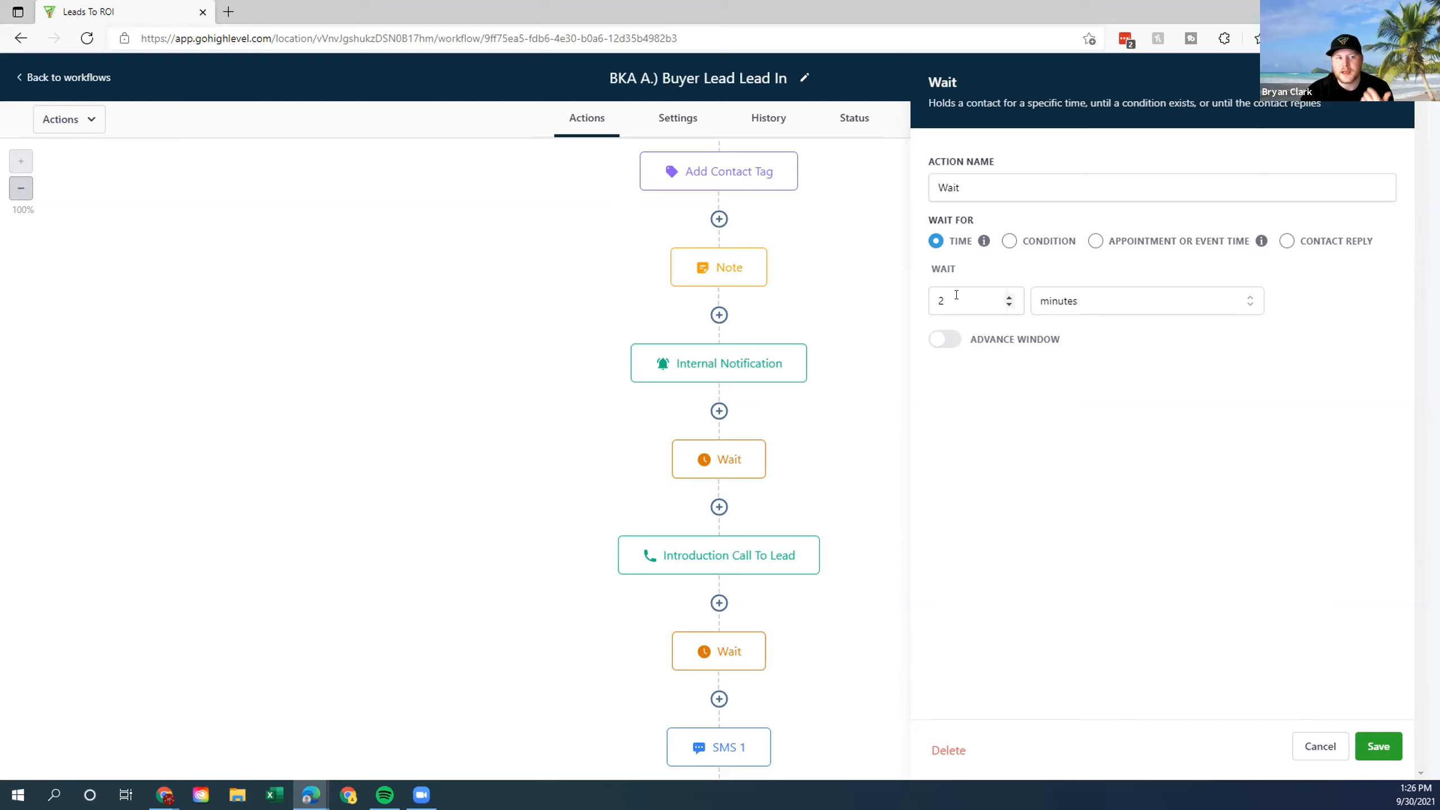
left_click(1319, 746)
scroll(961, 468, "up", 5)
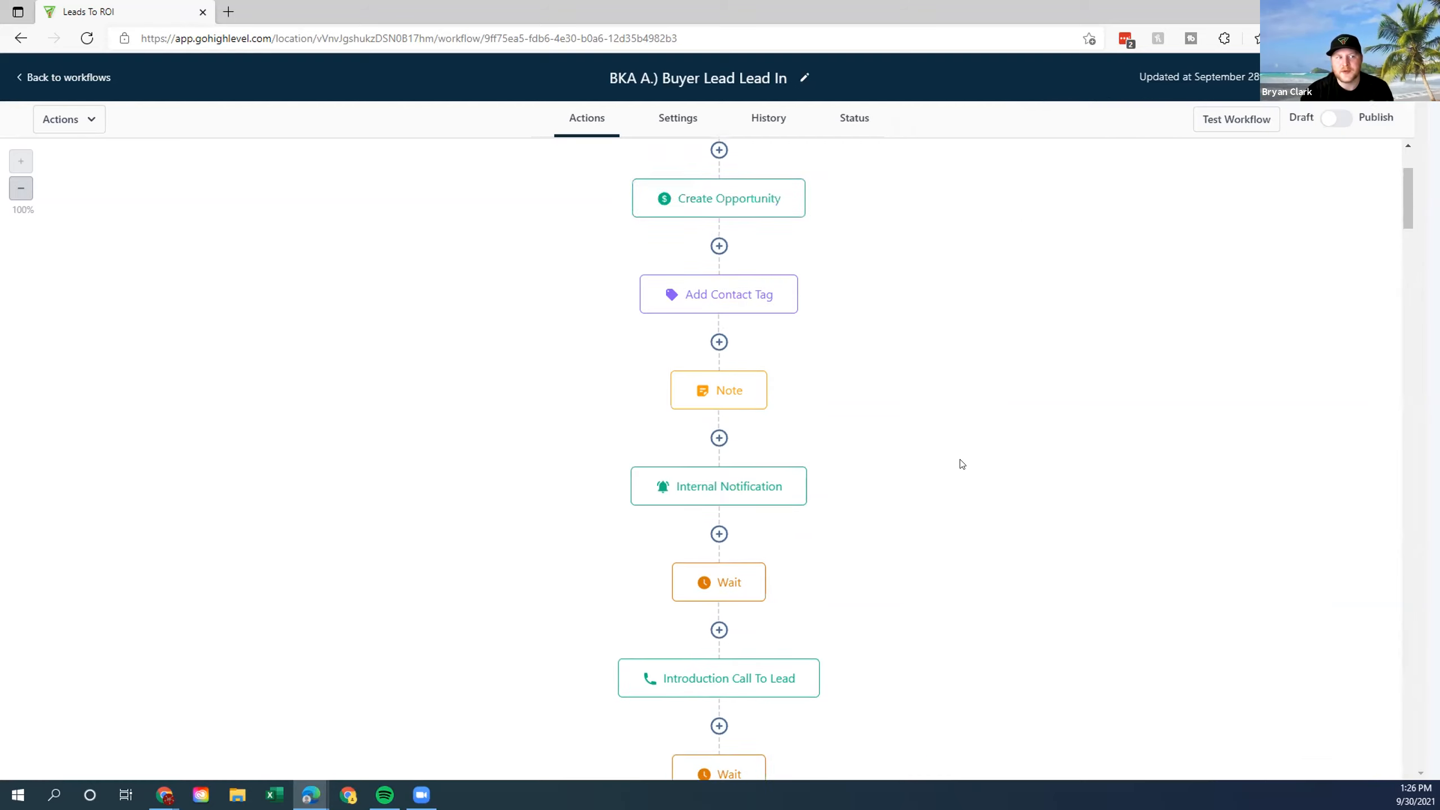
Show the Buyer Lead workflow's Settings, pointing out the Specific Time 9:00 AM–8:00 PM window.
left_click(677, 119)
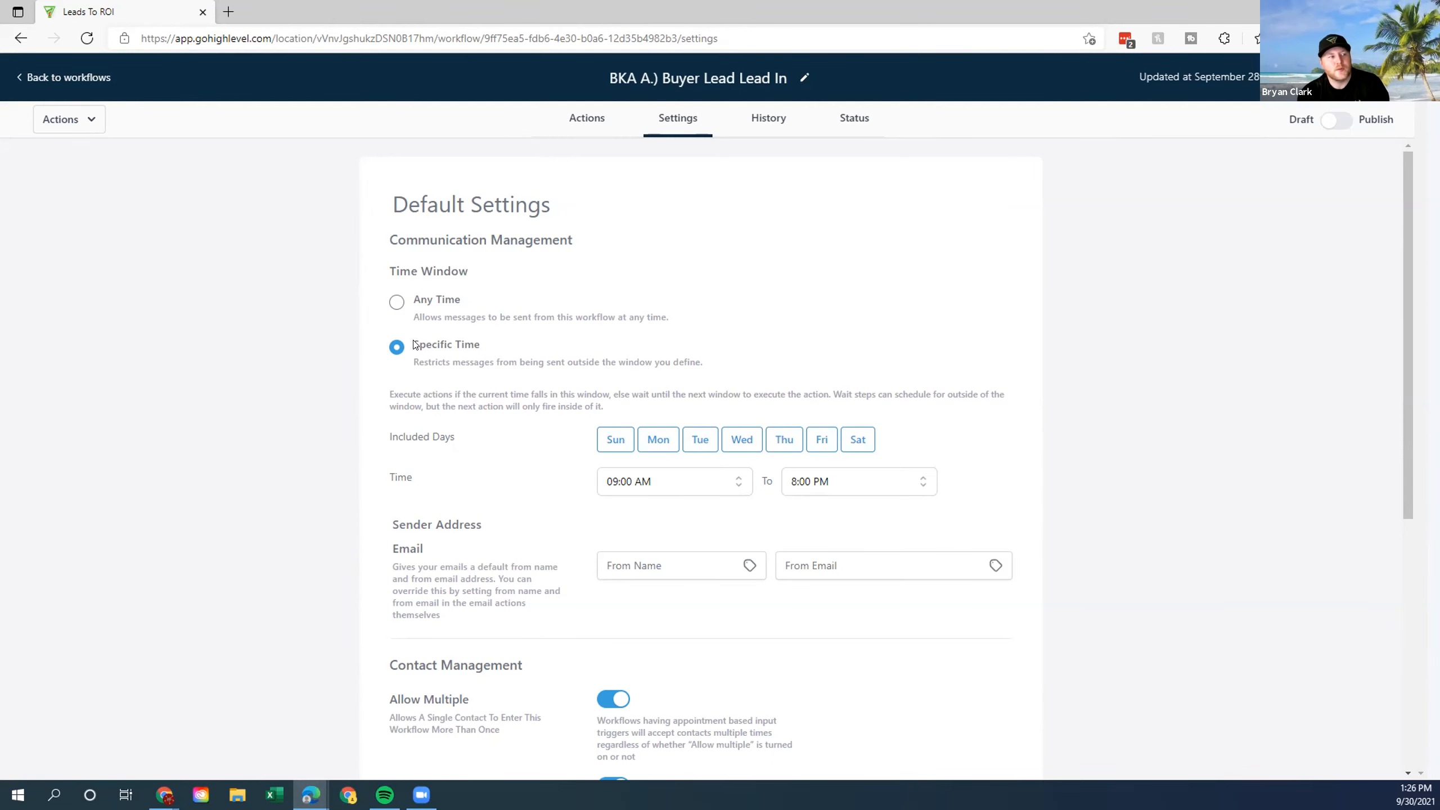
left_click_drag(426, 343, 749, 363)
left_click(741, 374)
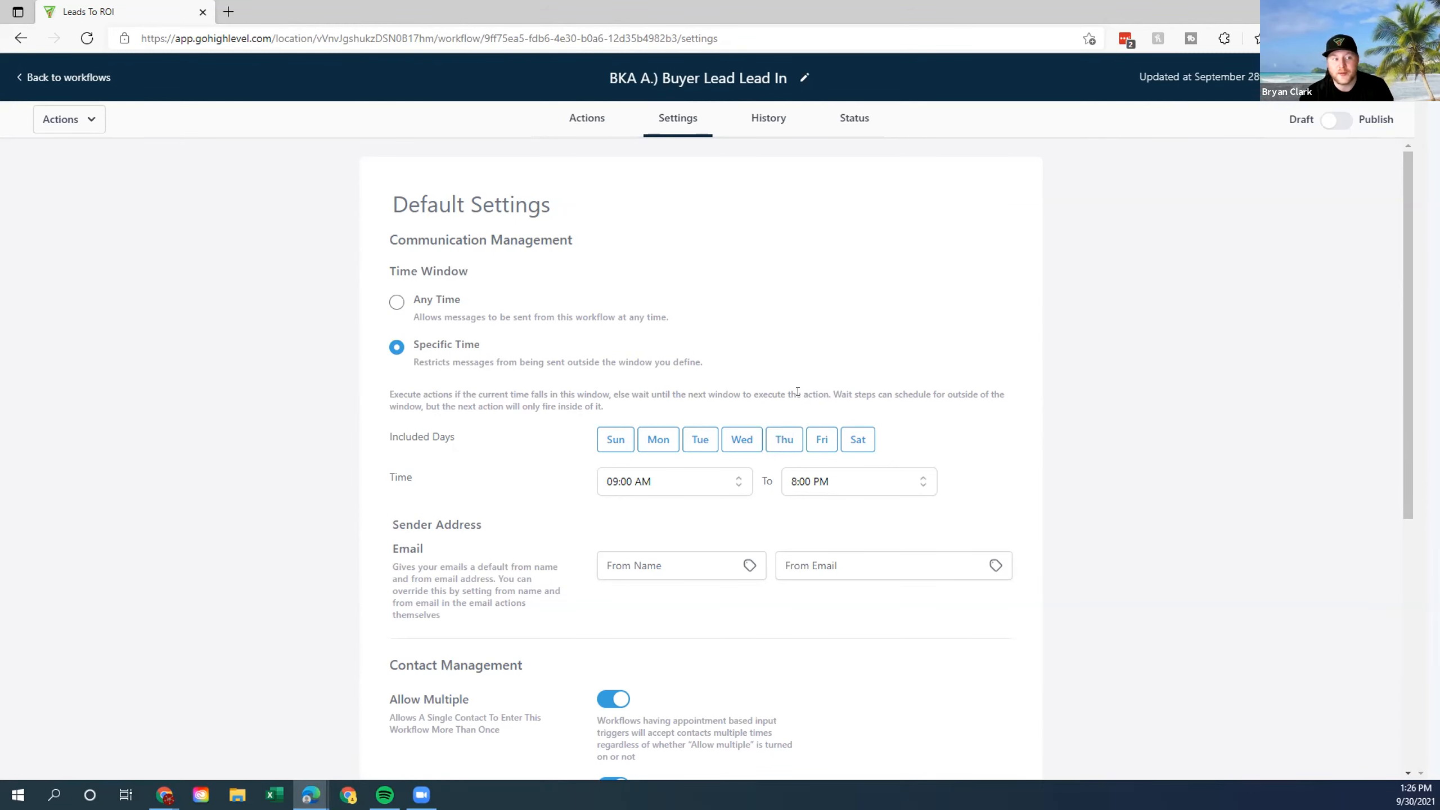
left_click_drag(391, 391, 665, 405)
left_click(665, 405)
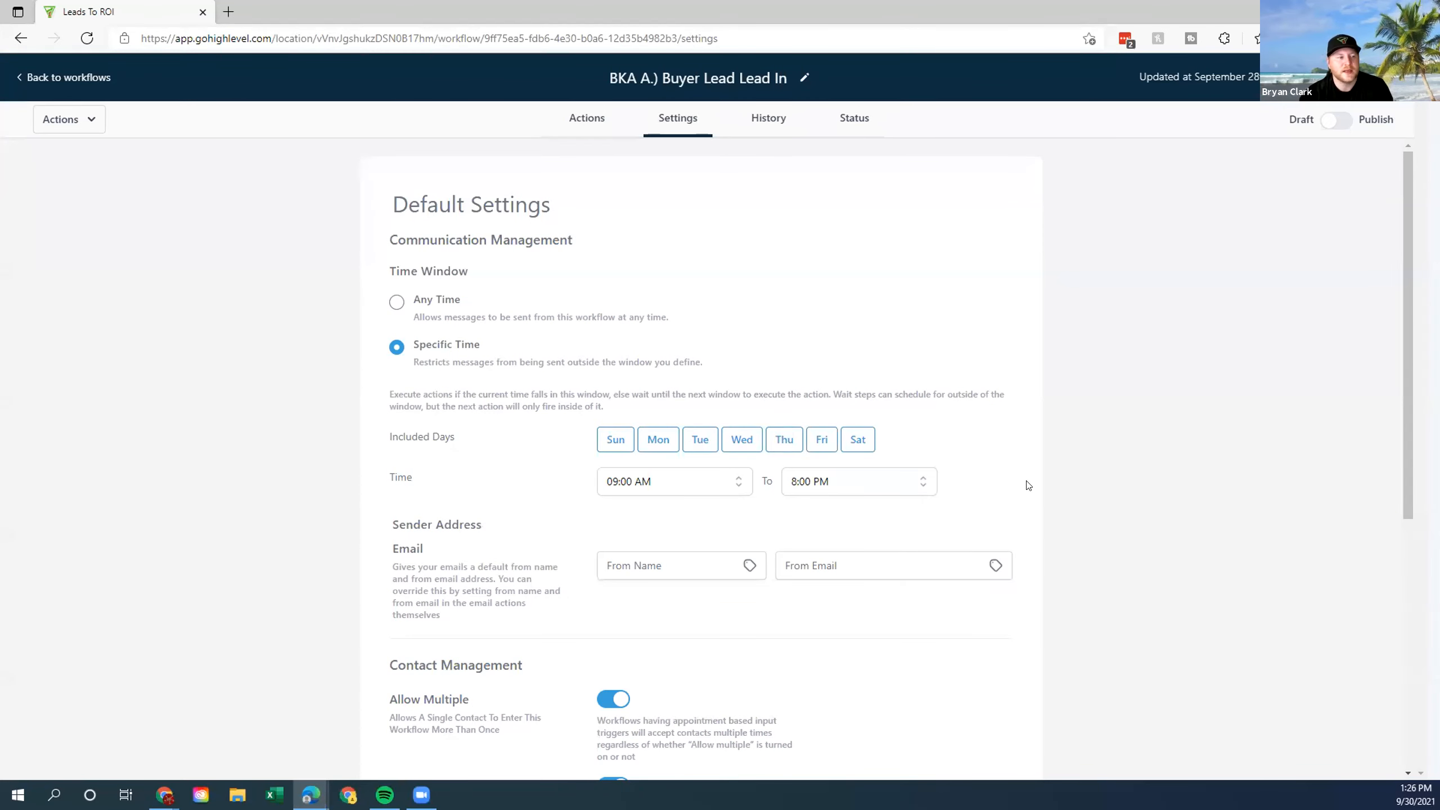
scroll(1028, 485, "down", 2)
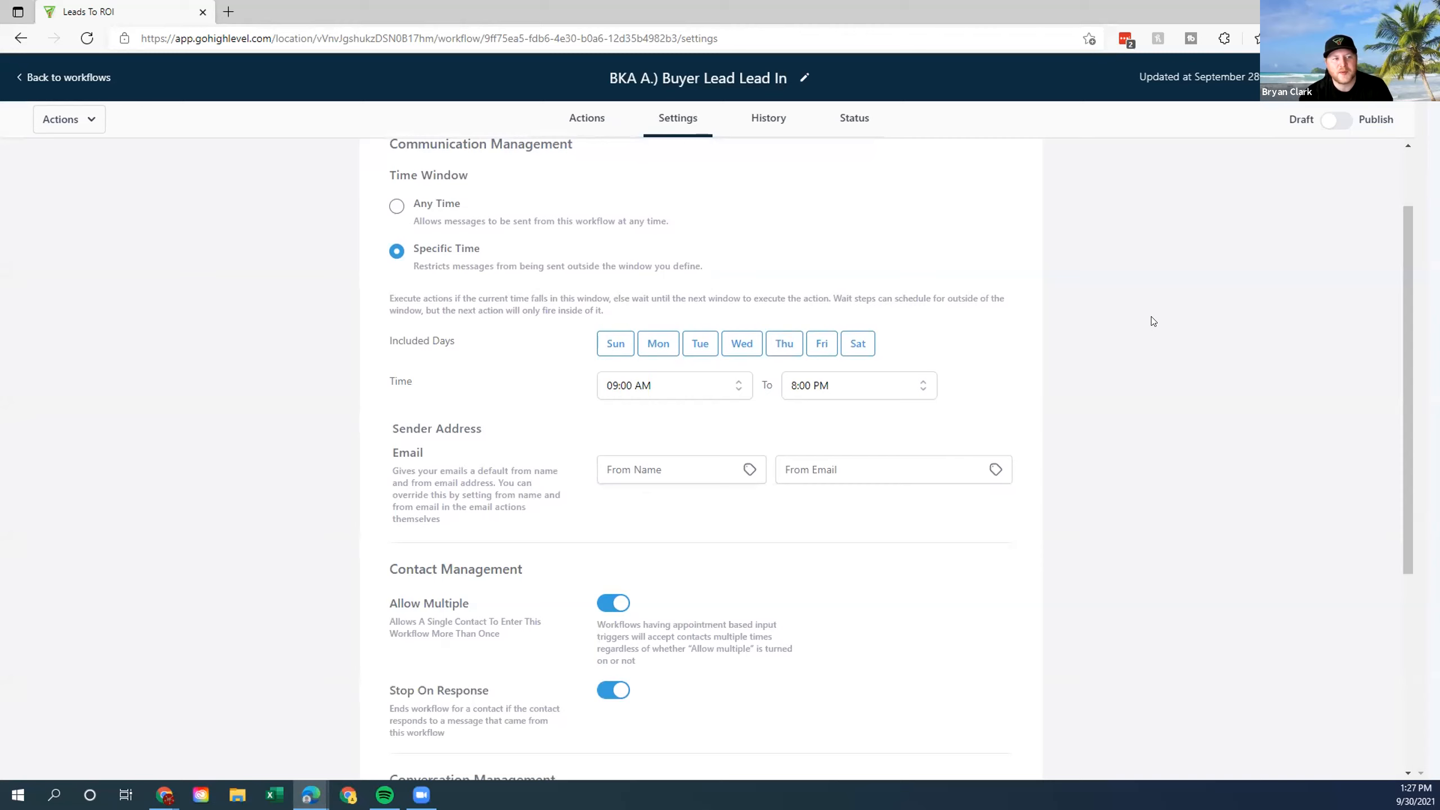
scroll(1030, 432, "up", 2)
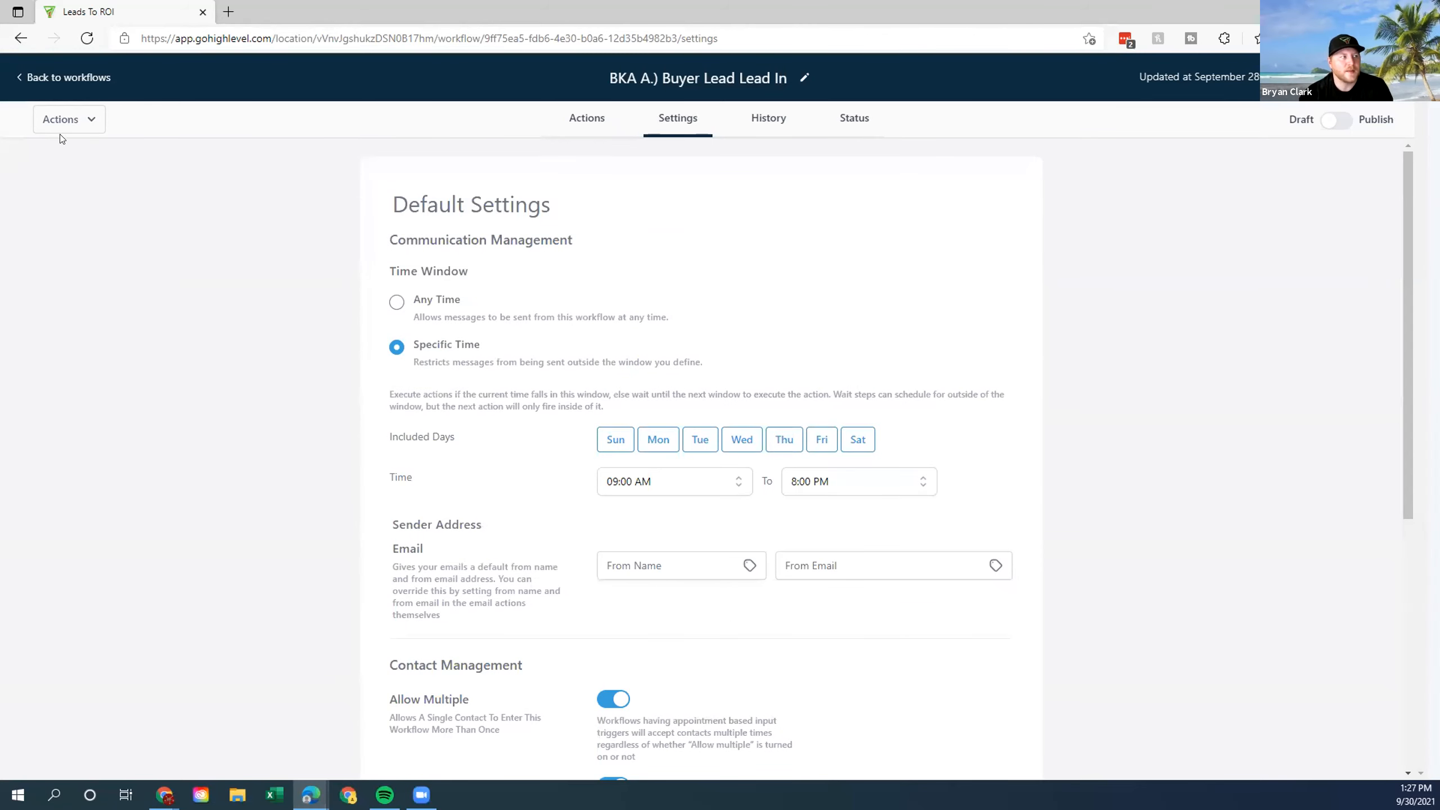
Go from the workflow list to the 1-Year Email Seller Drip workflow.
left_click(72, 78)
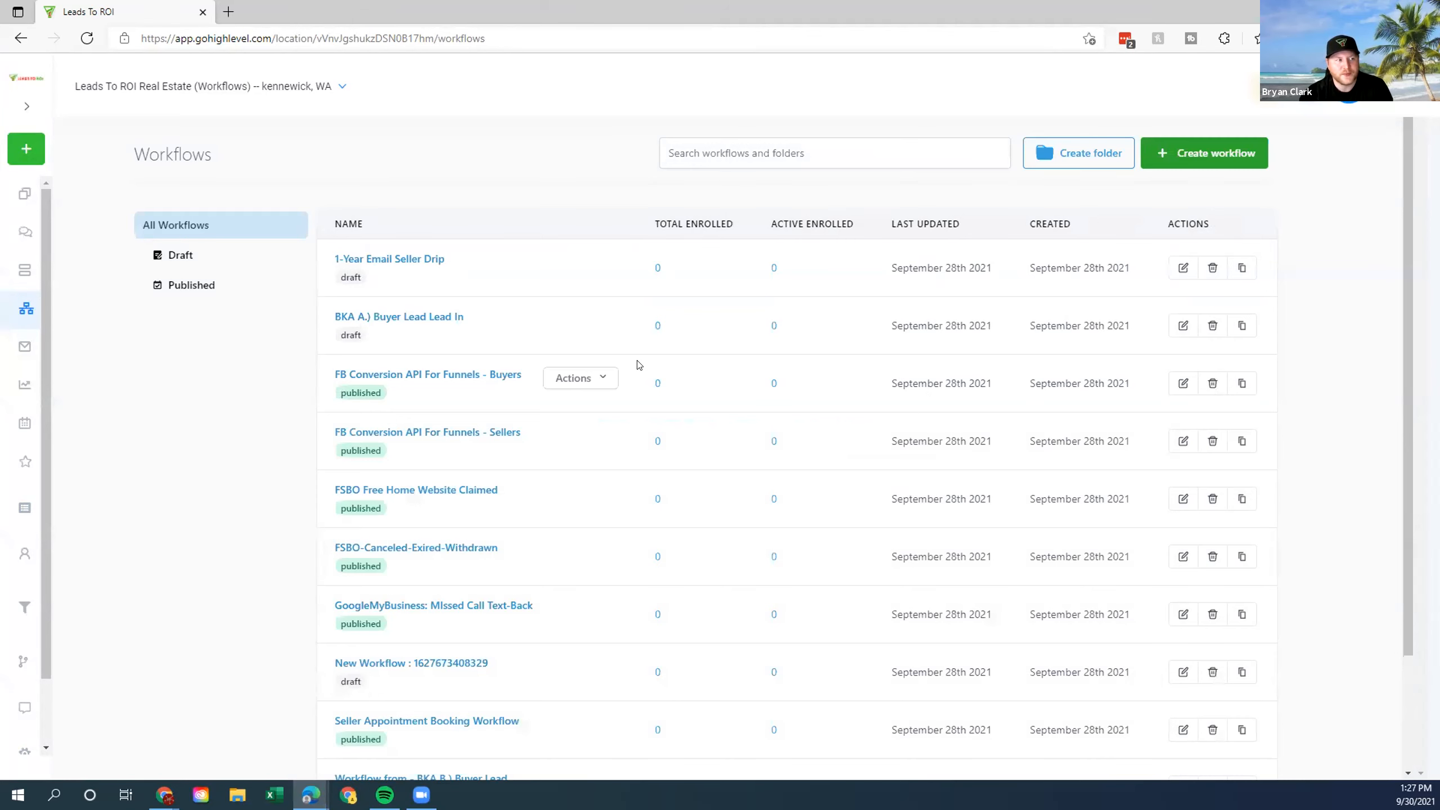
scroll(635, 380, "down", 3)
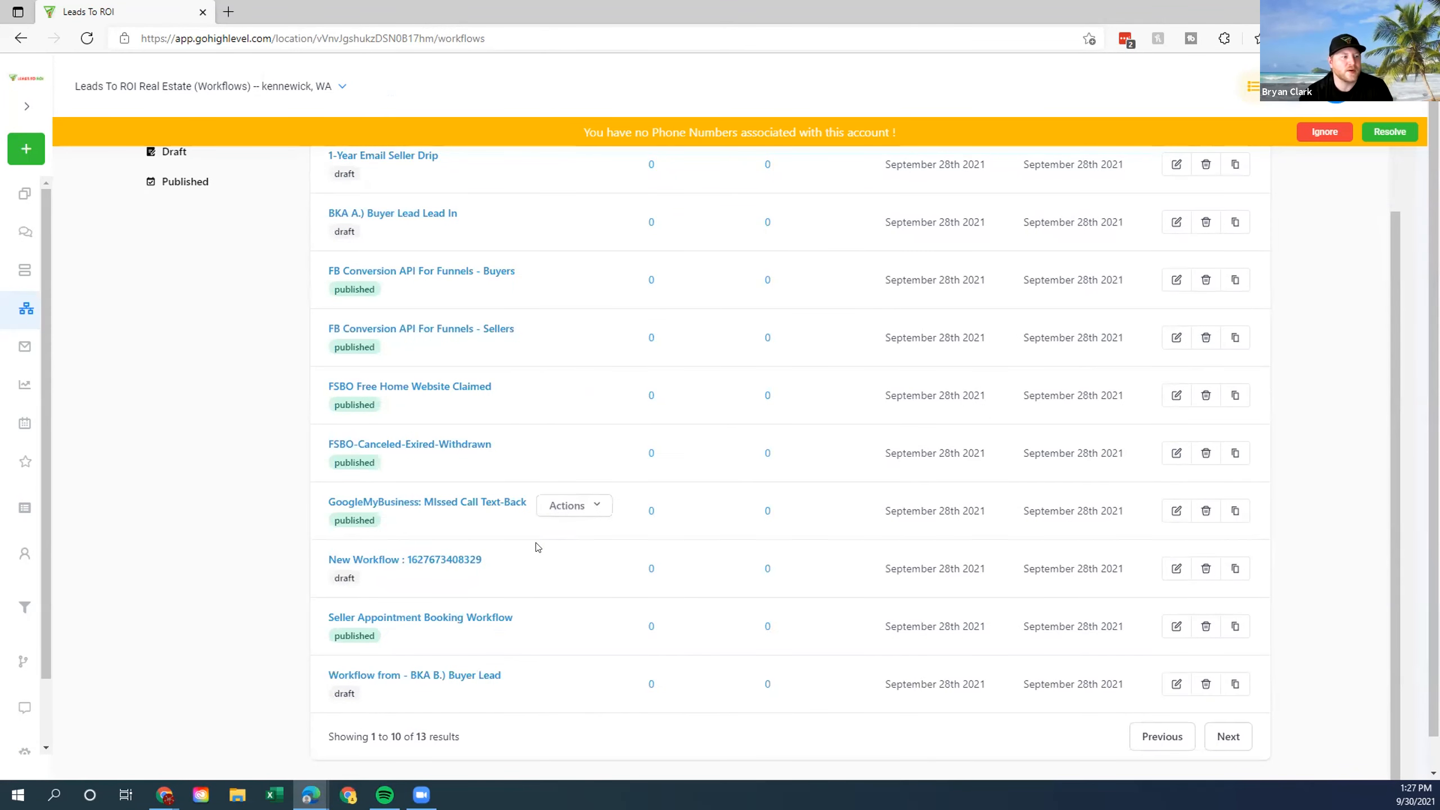
scroll(517, 627, "up", 2)
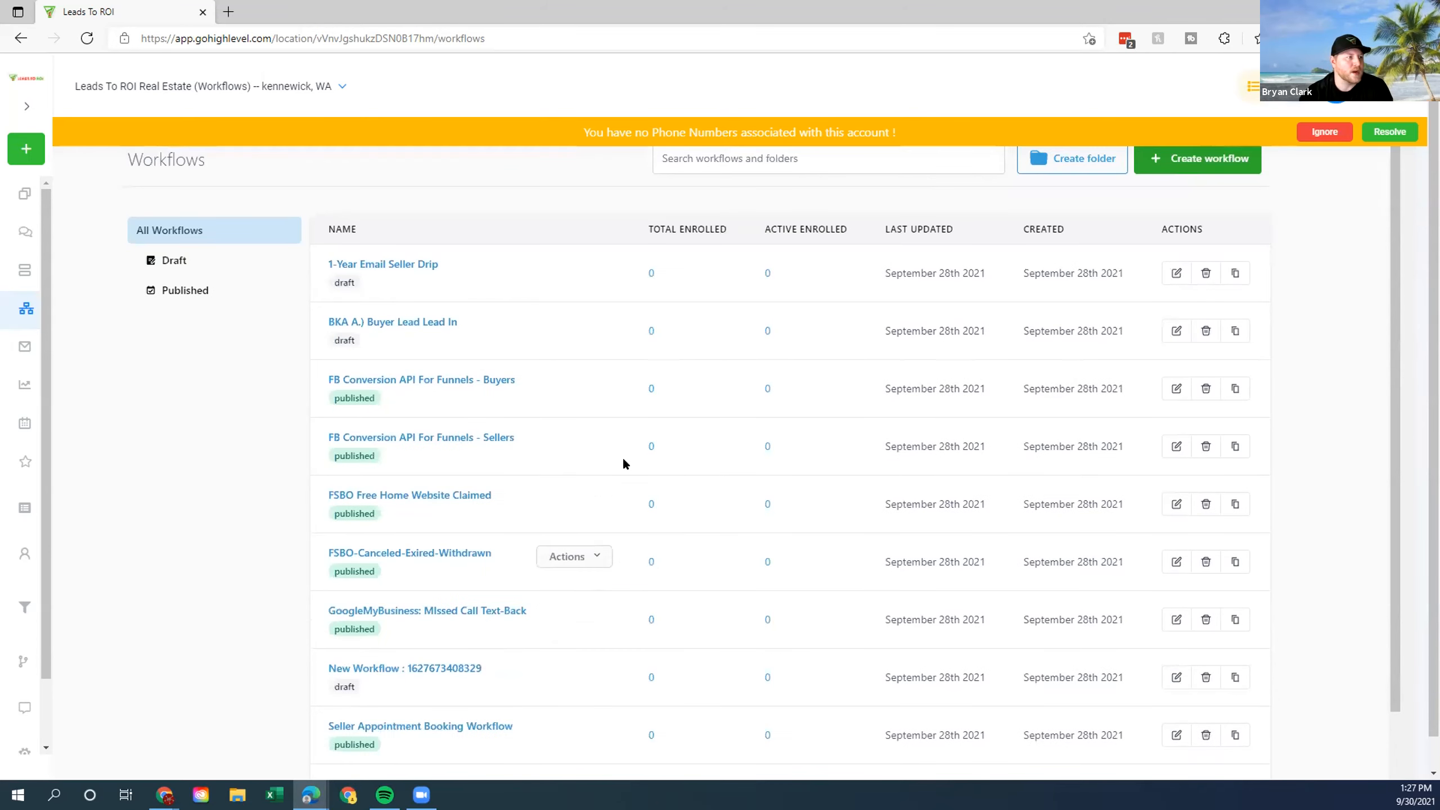
left_click(415, 264)
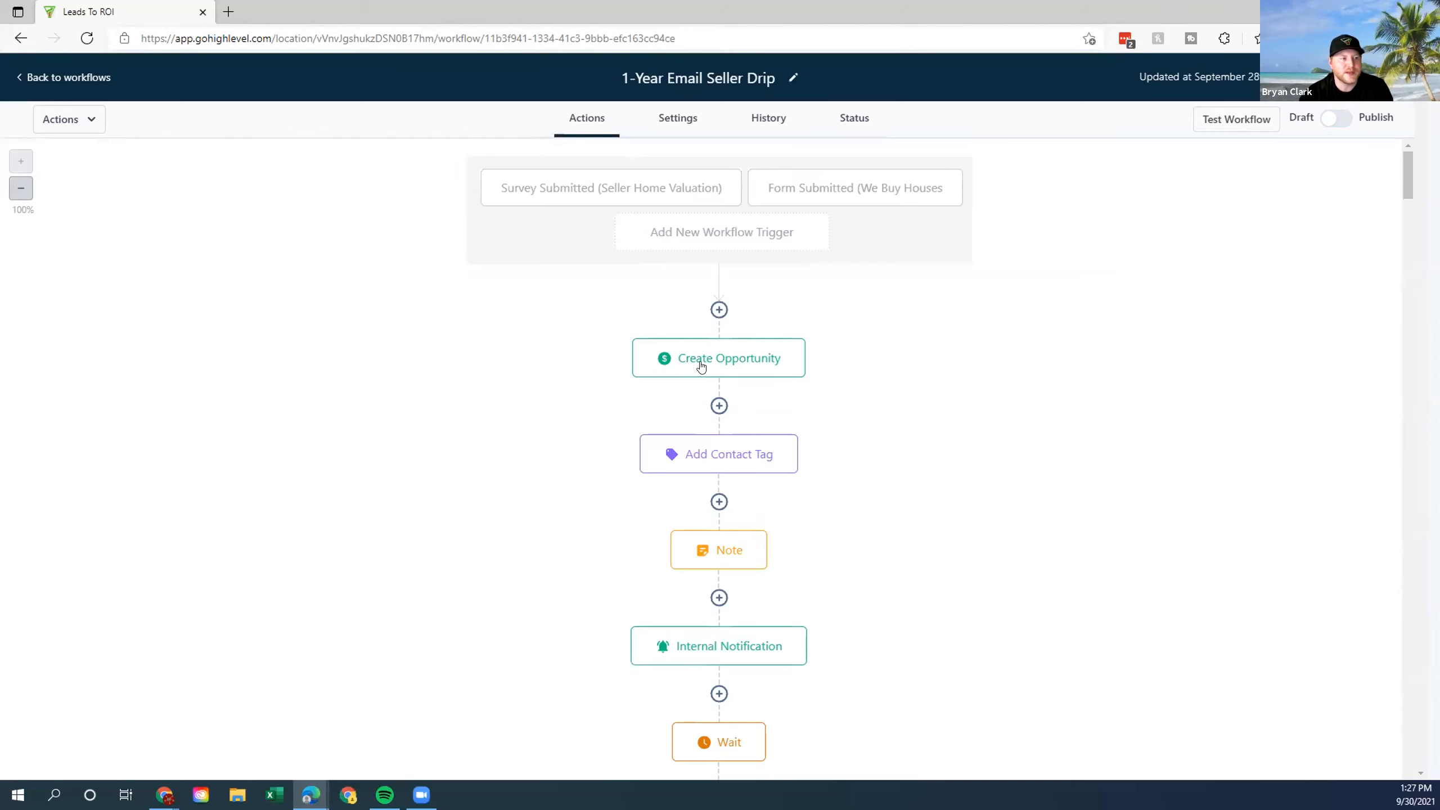
Inspect the drip's Note and Wait steps unchanged, then go back to all workflows.
left_click(703, 553)
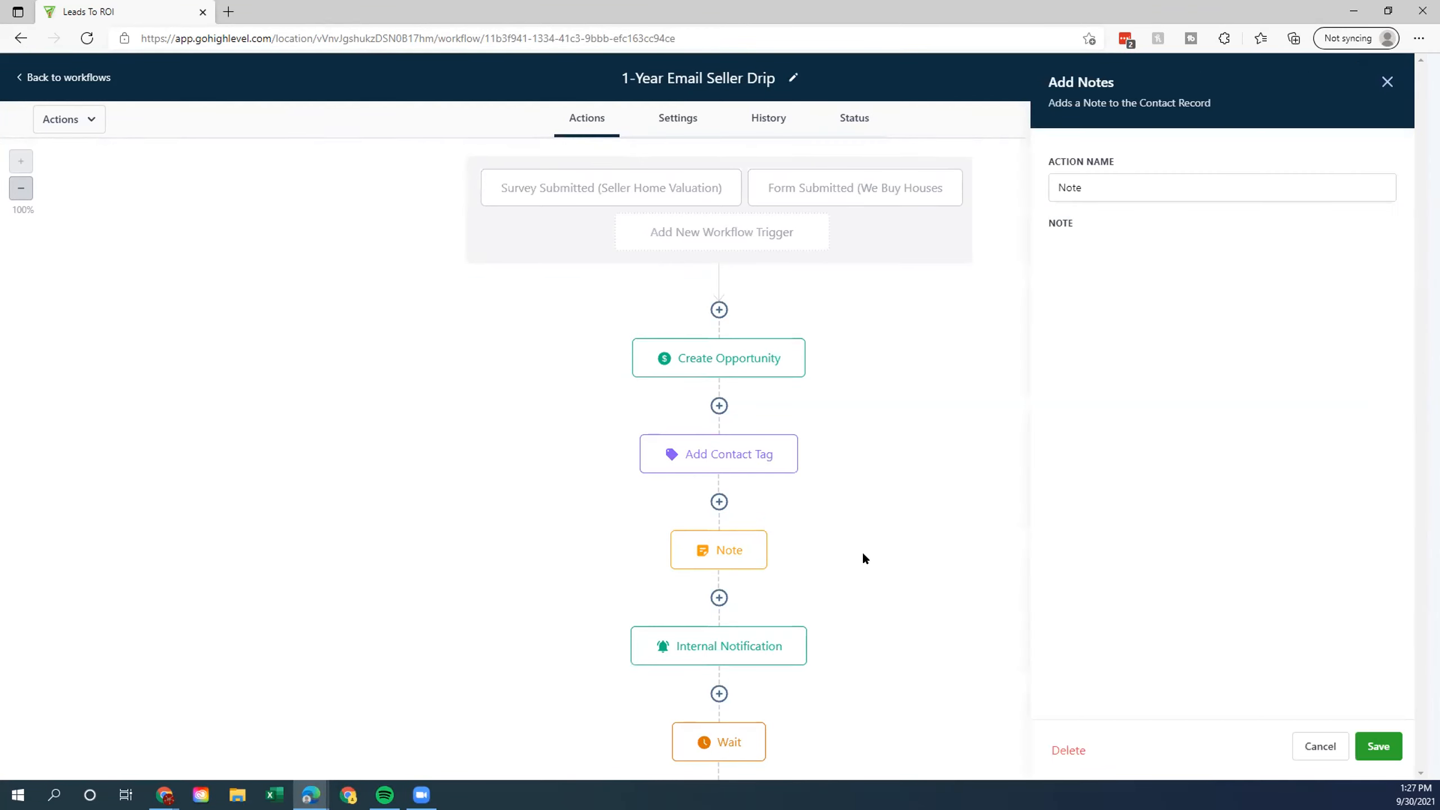
left_click(1304, 746)
scroll(731, 567, "down", 2)
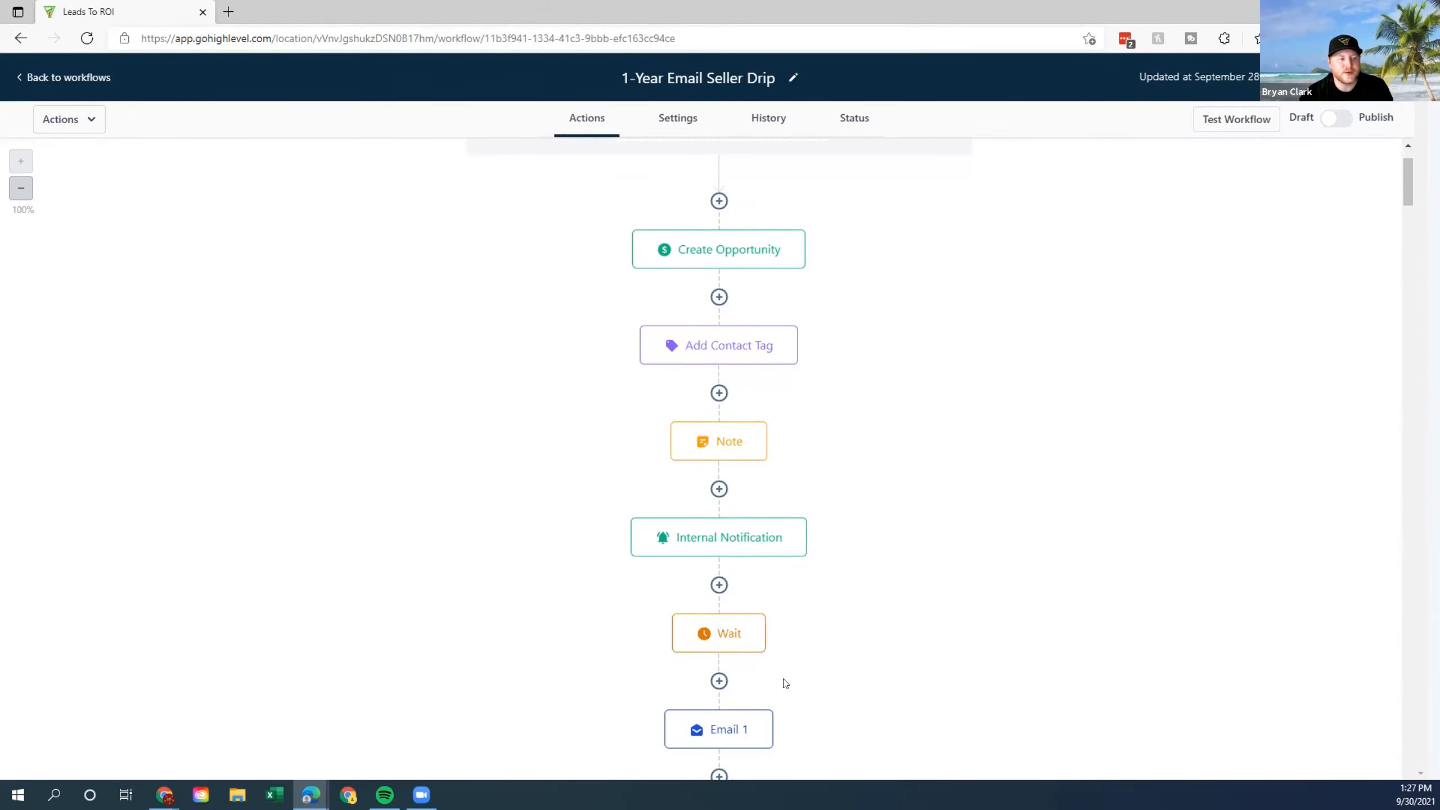
left_click(743, 634)
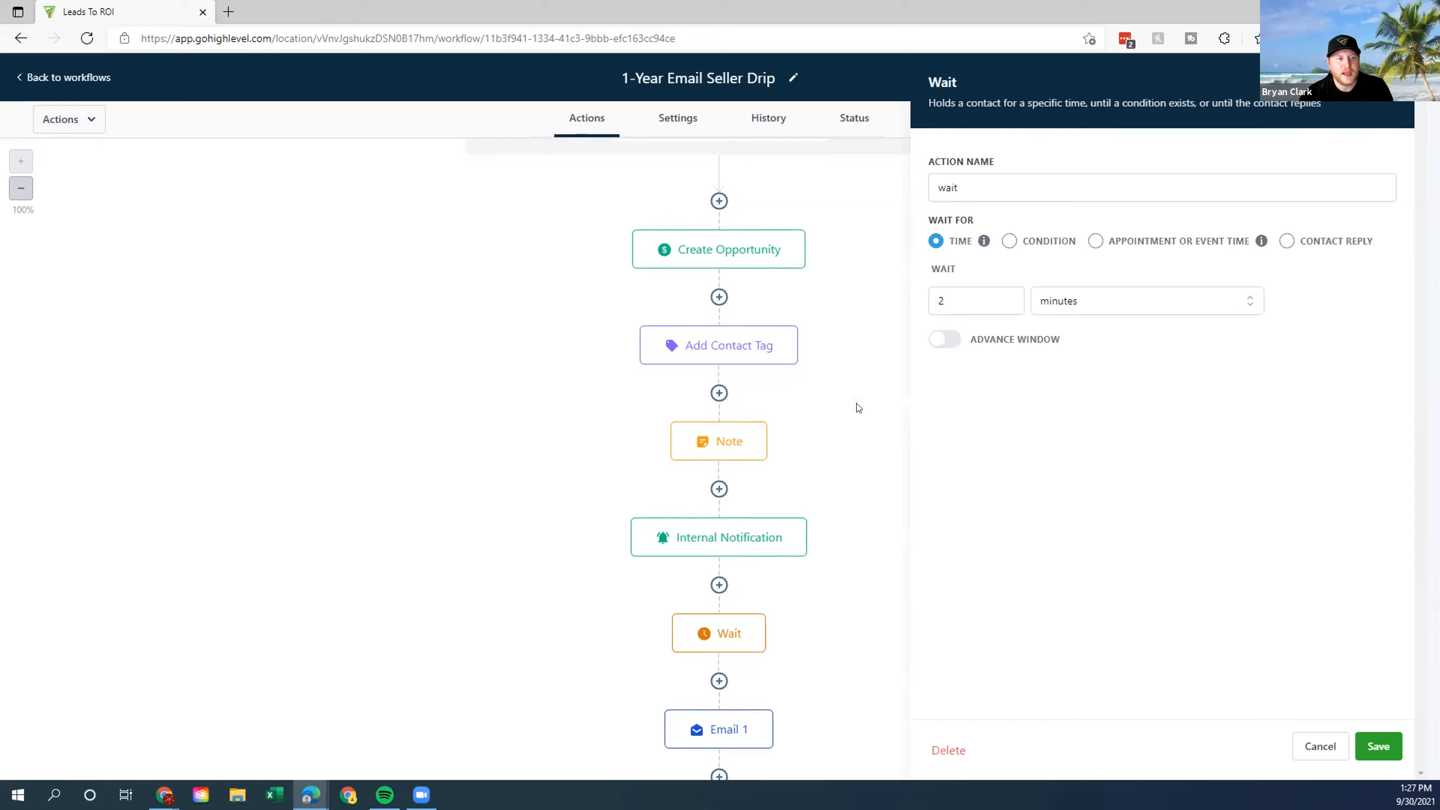
scroll(883, 634, "down", 4)
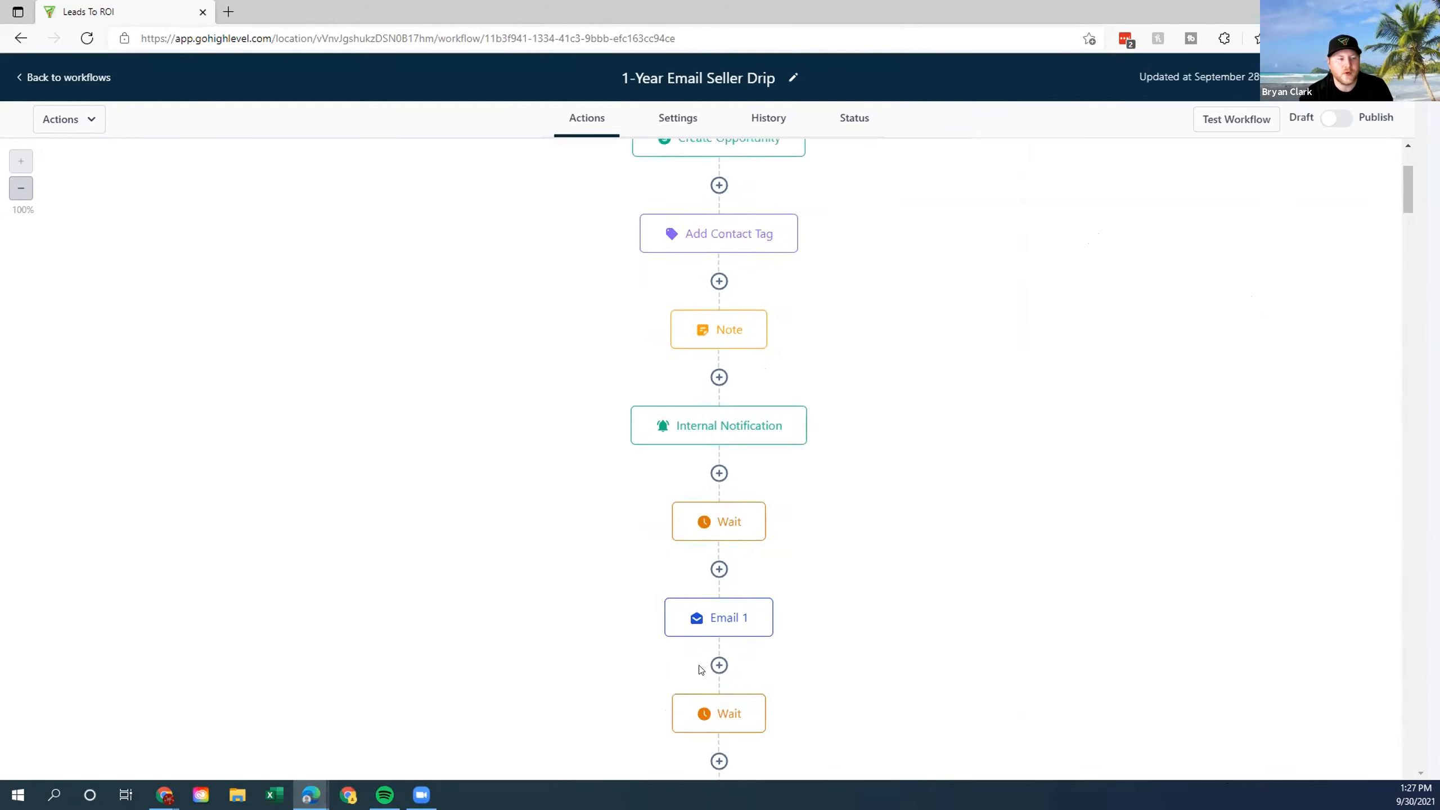
left_click_drag(1398, 189, 1369, 154)
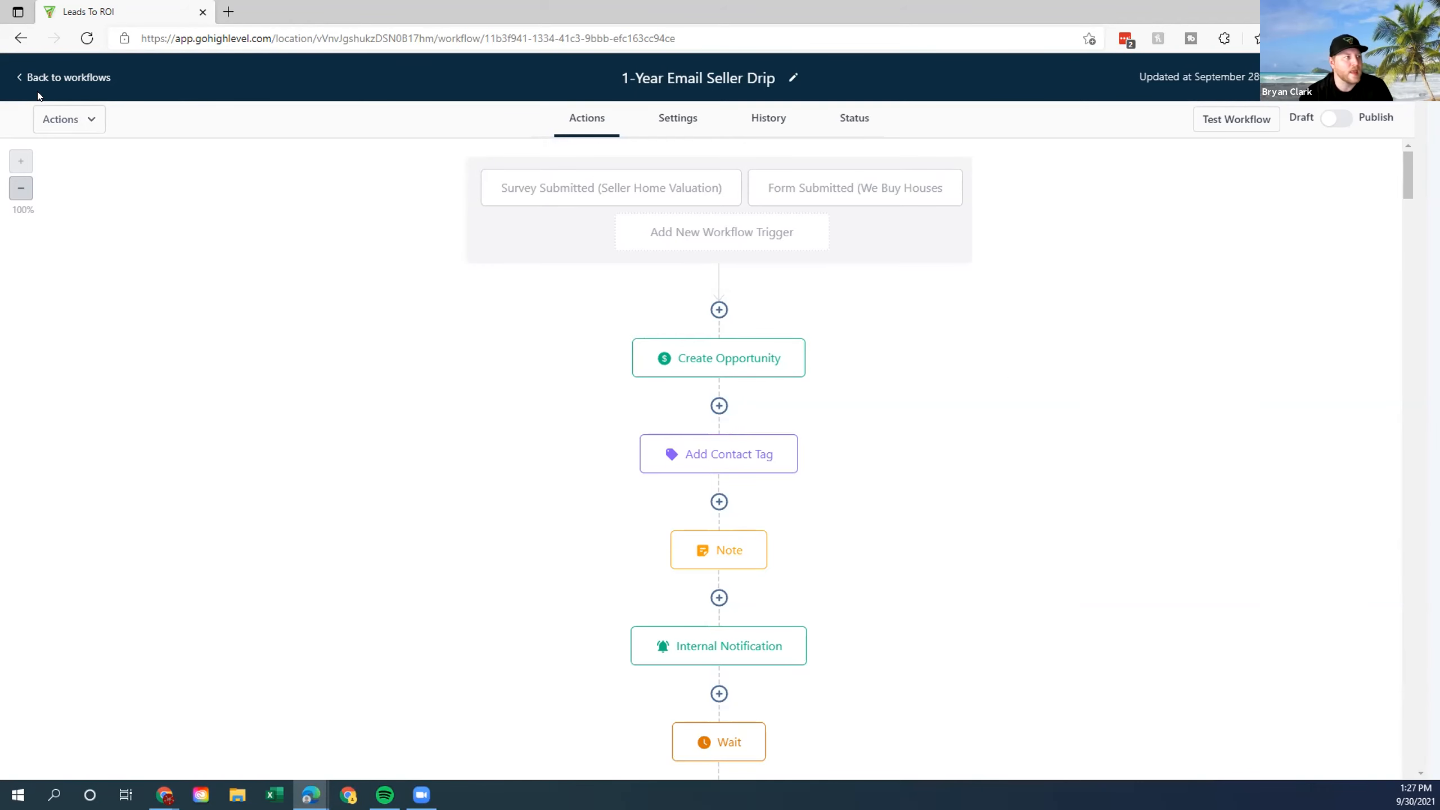
left_click(64, 77)
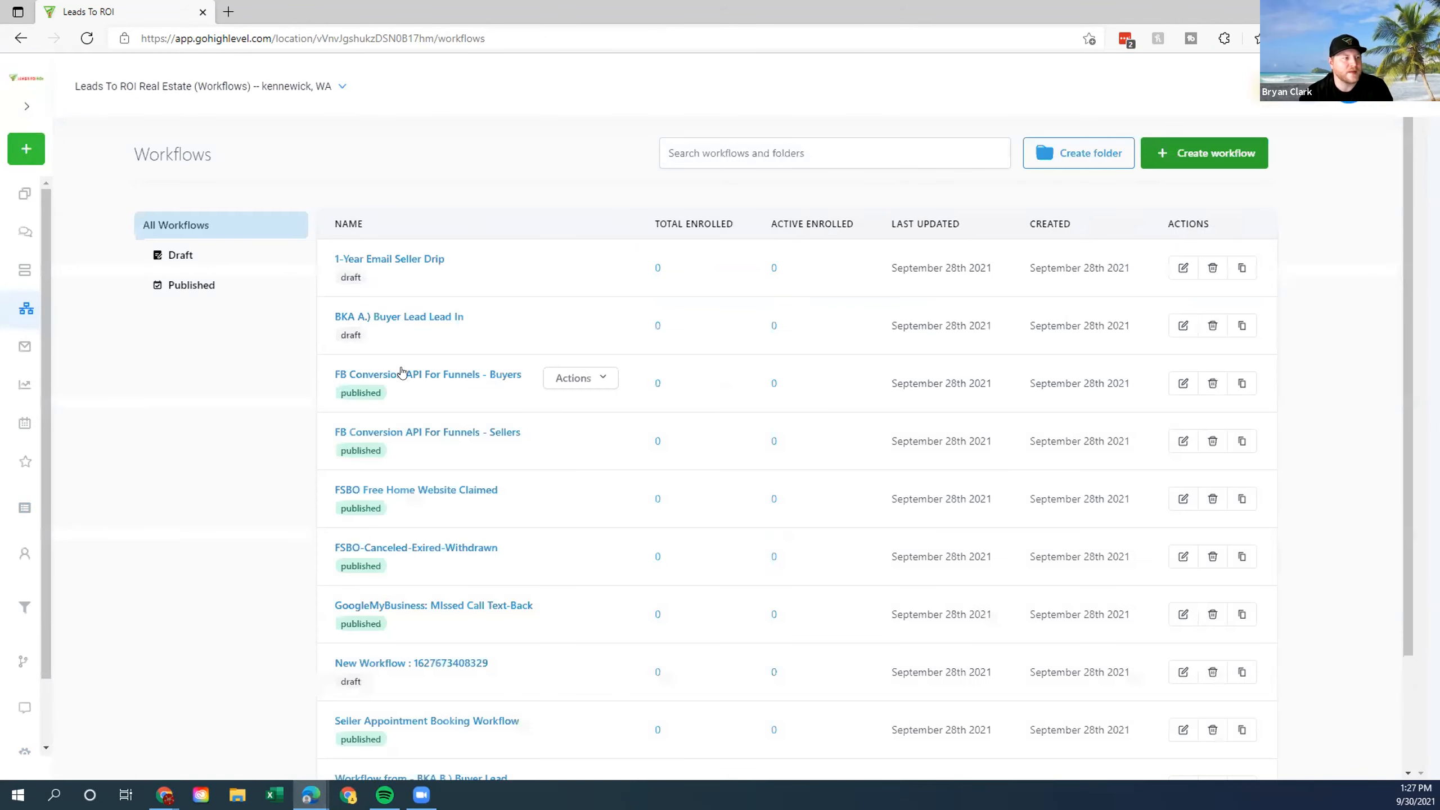
In the Seller Appointment Booking Workflow's settings, choose Specific Time and include Sunday and Saturday.
scroll(493, 505, "down", 3)
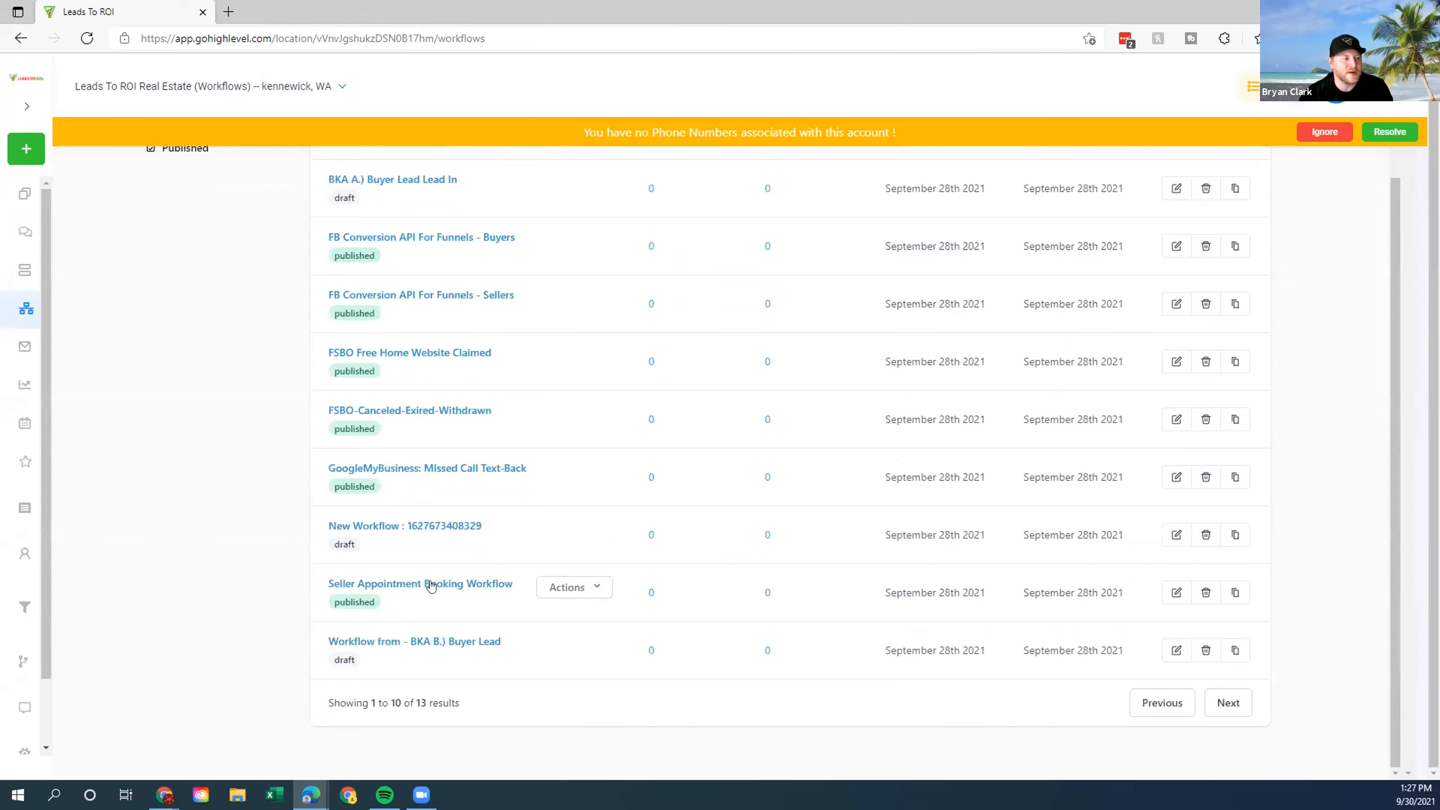
left_click(431, 585)
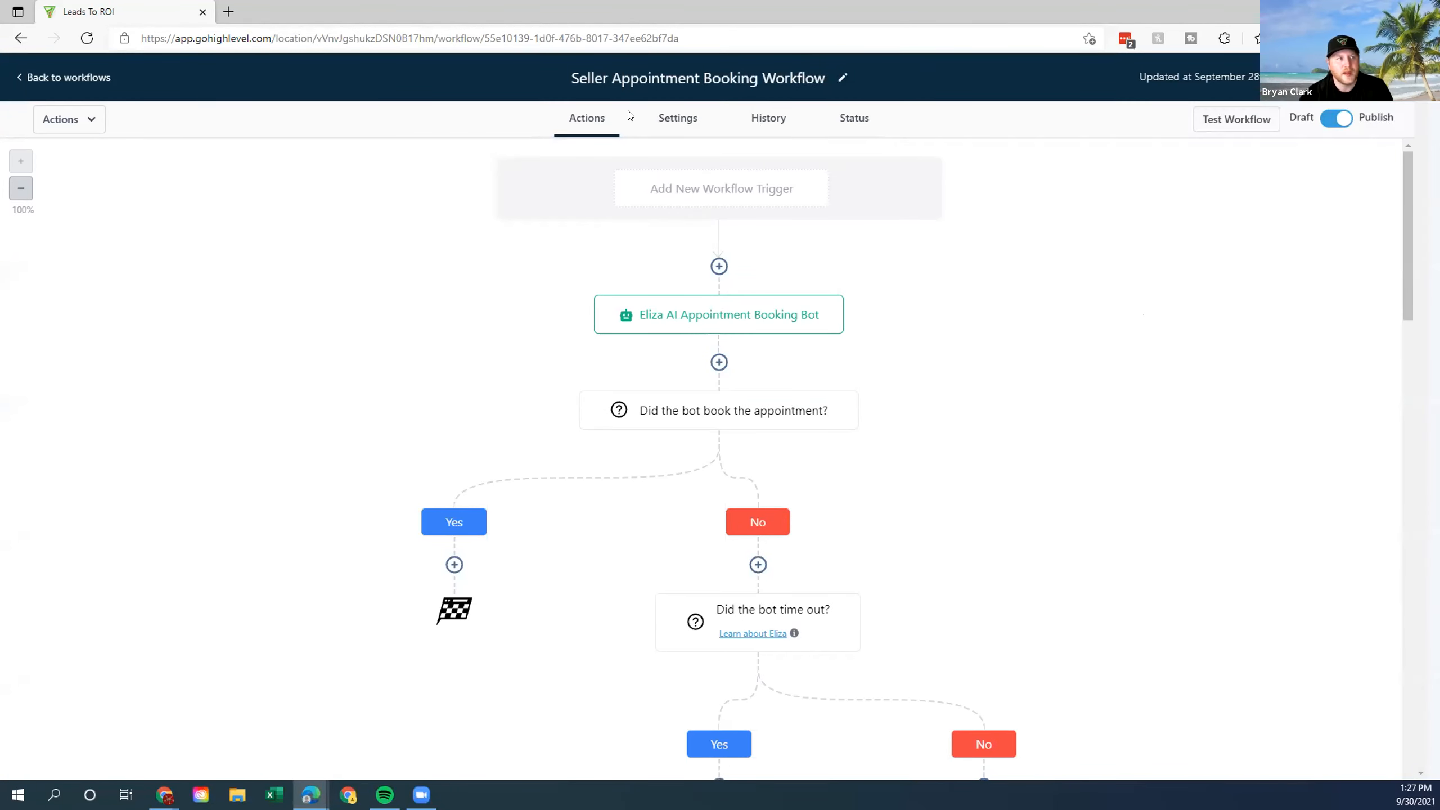
left_click(670, 117)
left_click(397, 347)
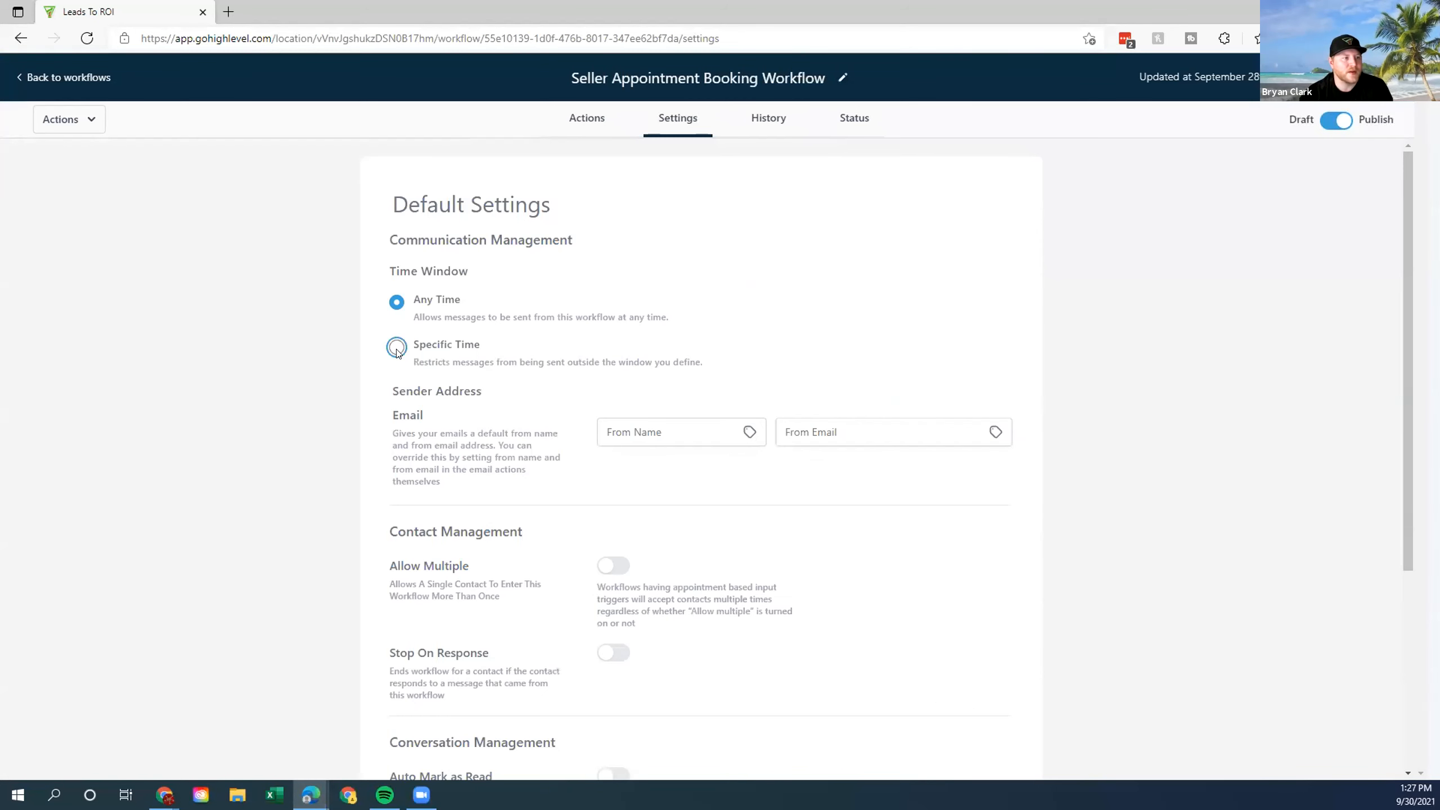
left_click(617, 445)
left_click(865, 441)
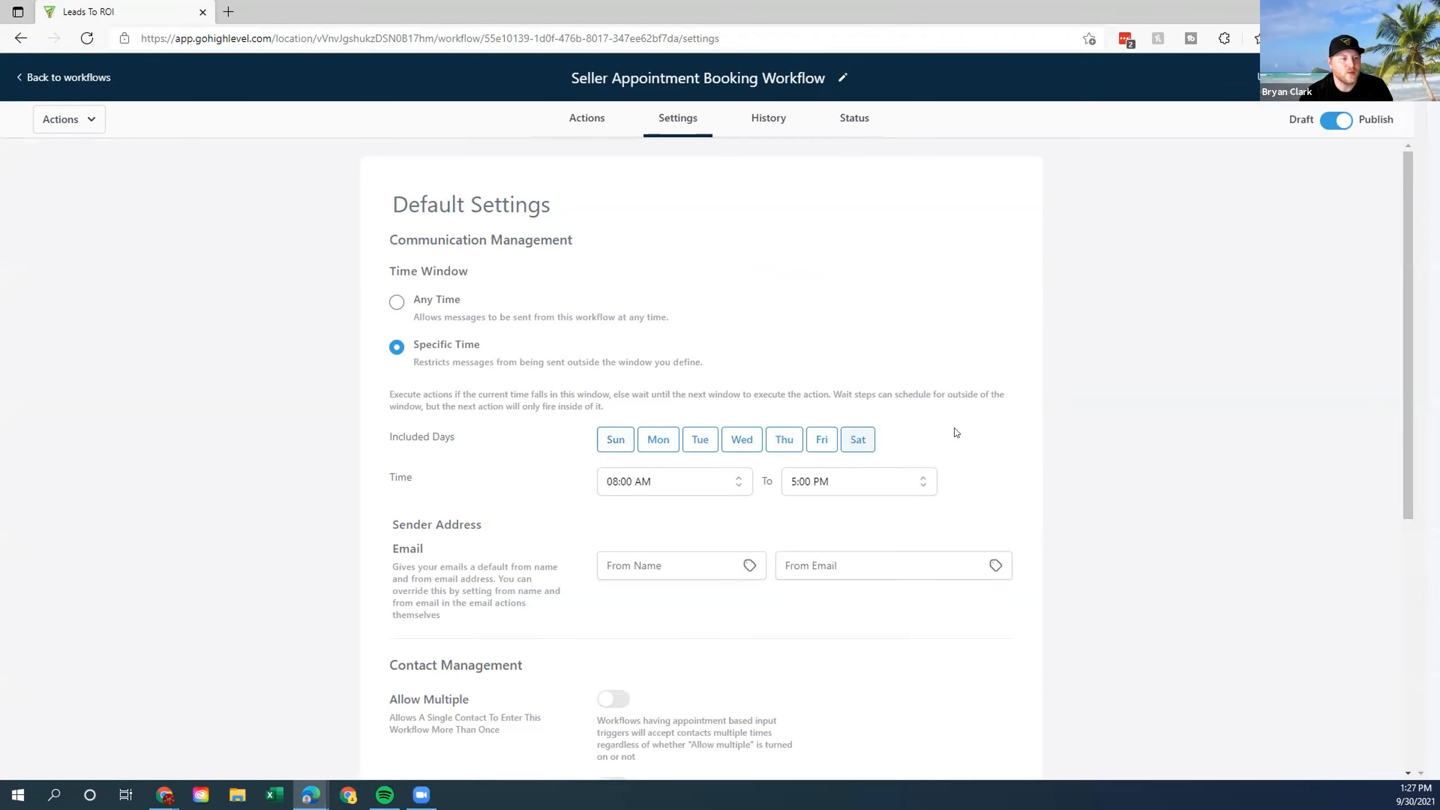
Set the sending window from 09:00 AM to 8:00 PM and save.
left_click(735, 479)
scroll(637, 595, "down", 3)
scroll(647, 613, "down", 5)
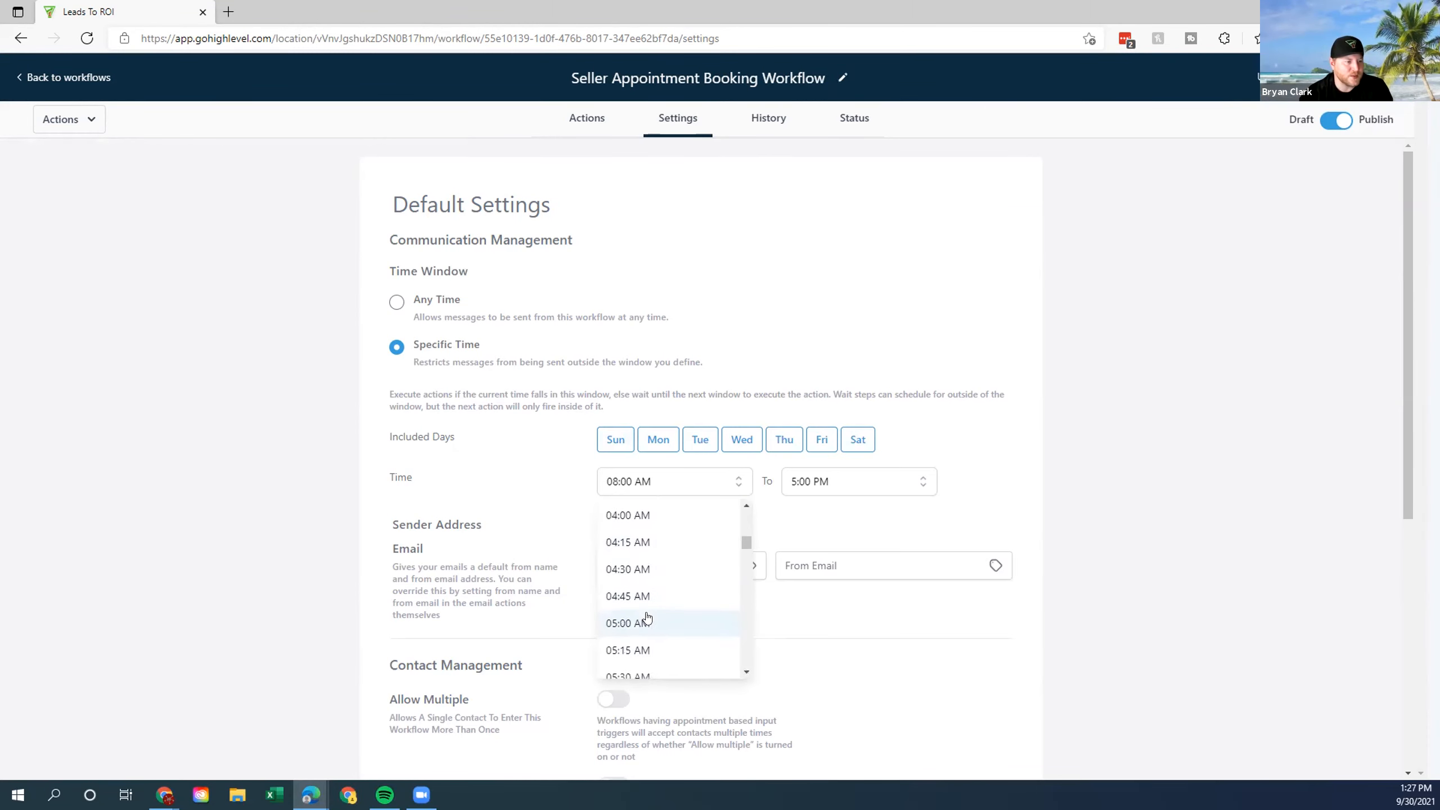
scroll(654, 634, "down", 4)
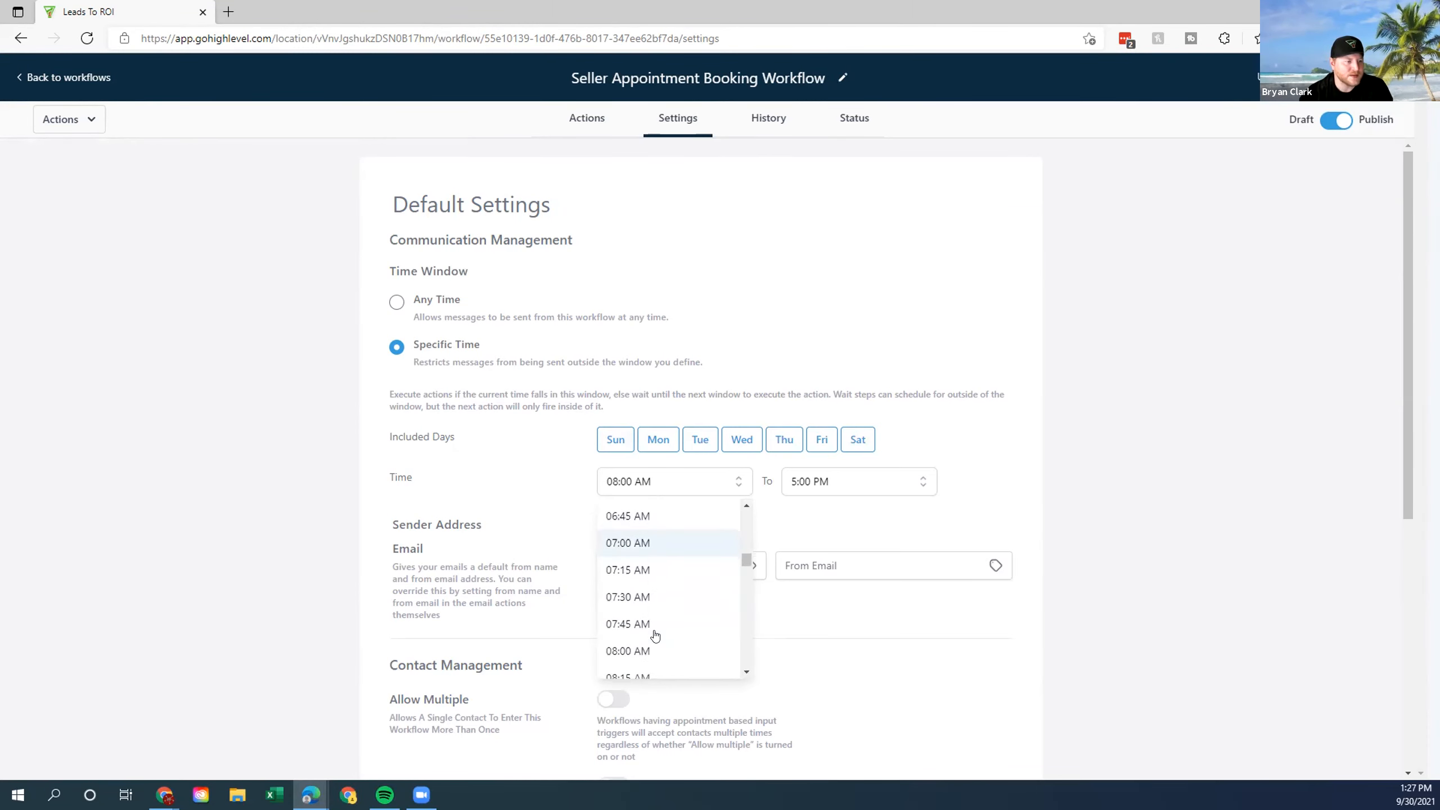
scroll(653, 638, "down", 1)
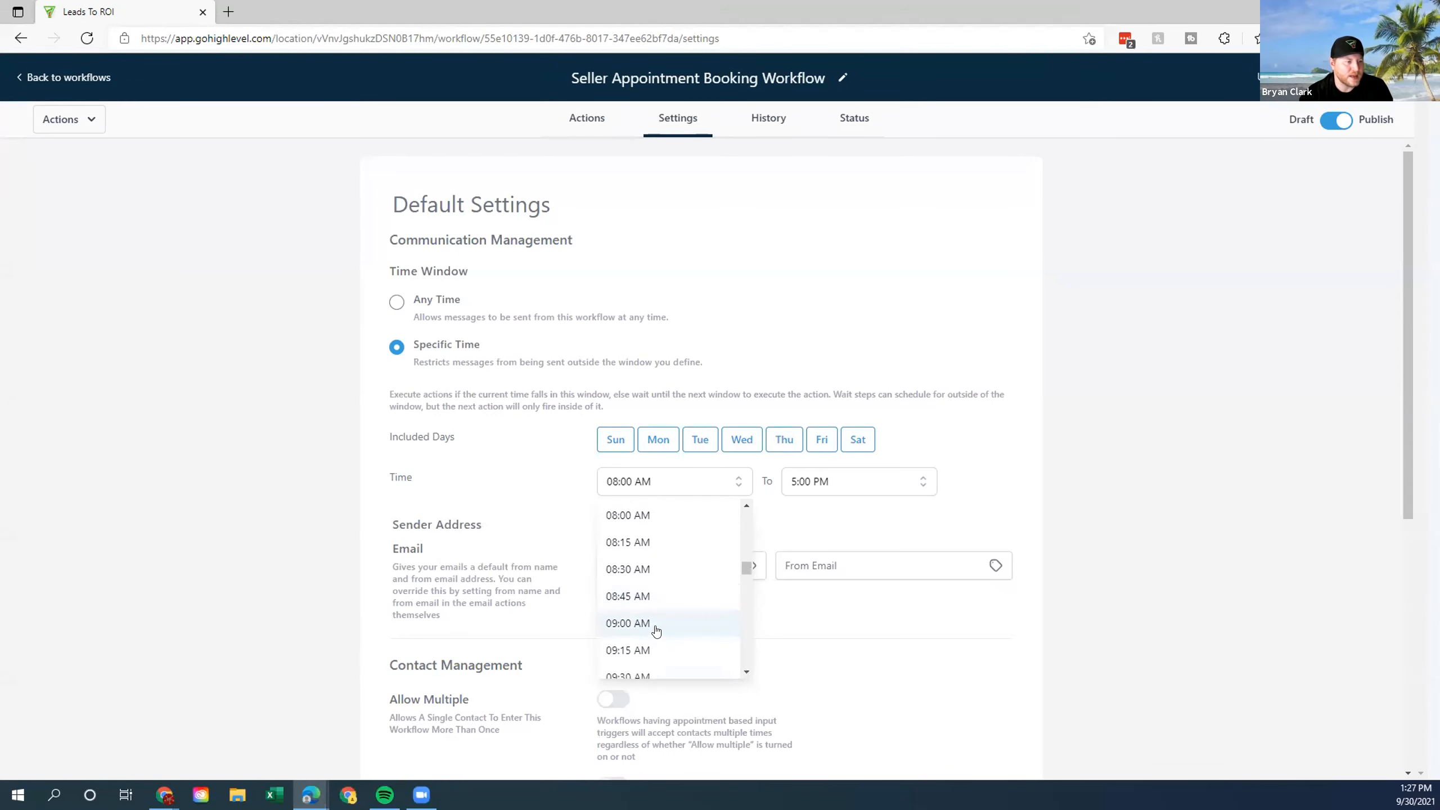
left_click(653, 630)
left_click(873, 479)
scroll(836, 596, "down", 6)
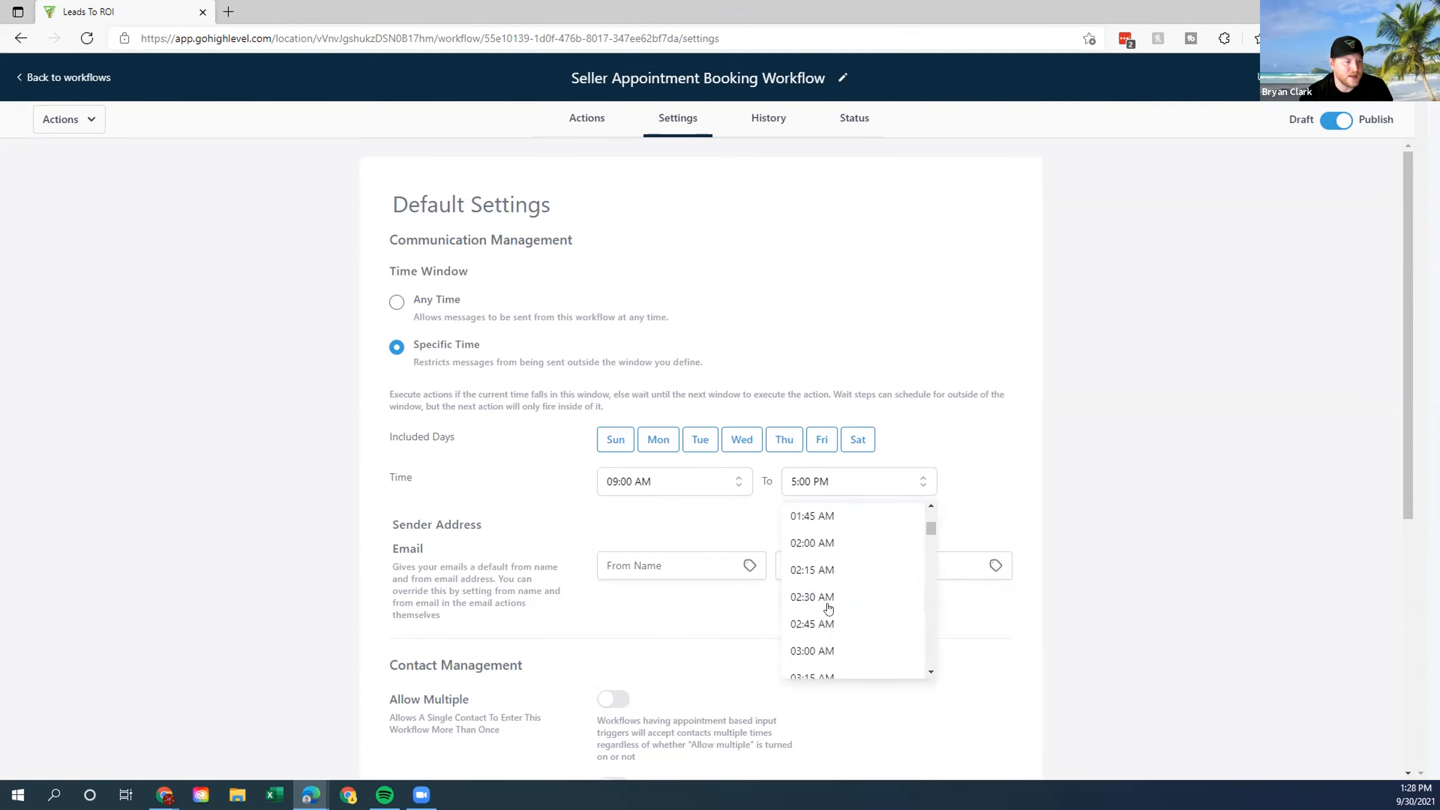
scroll(835, 609, "down", 6)
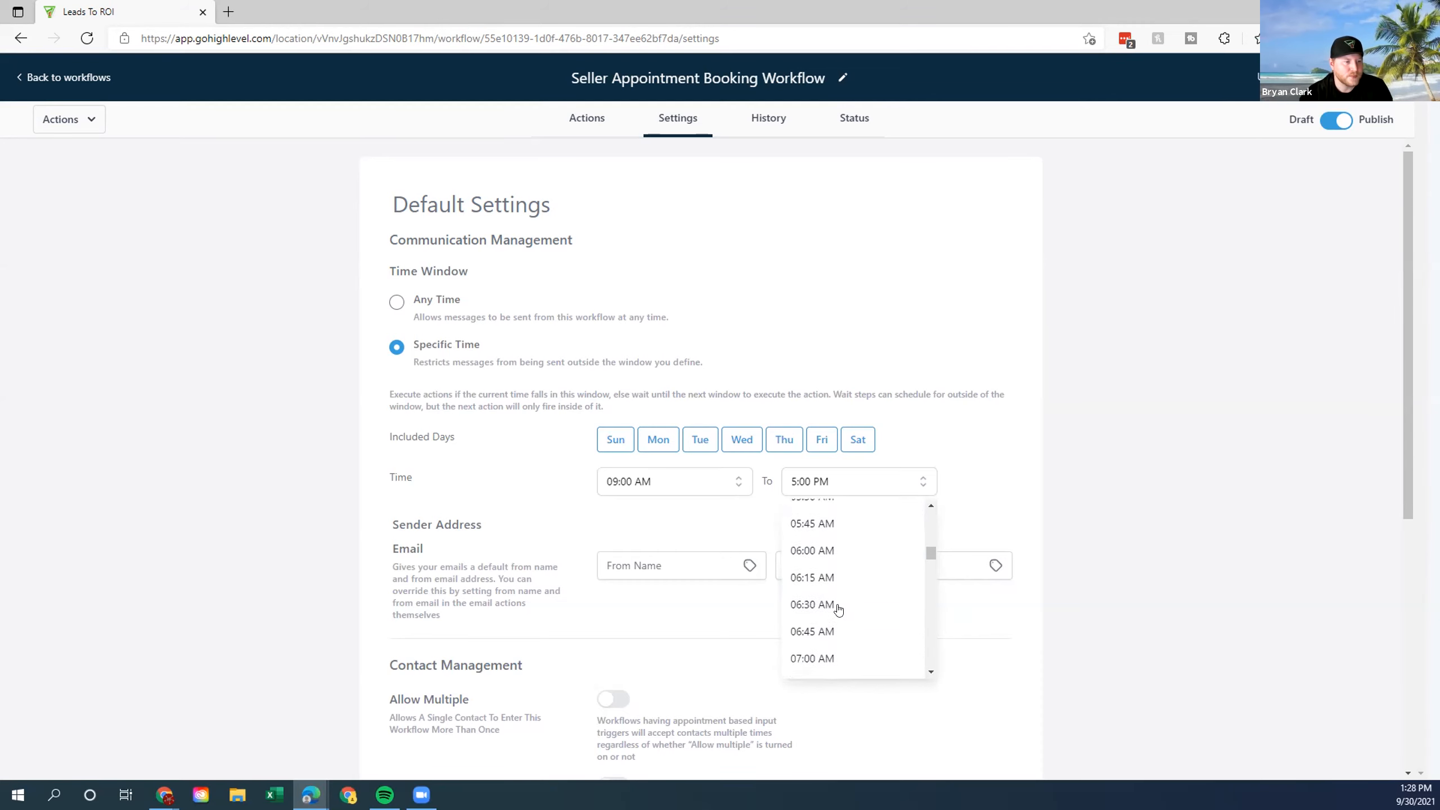
scroll(838, 617, "down", 12)
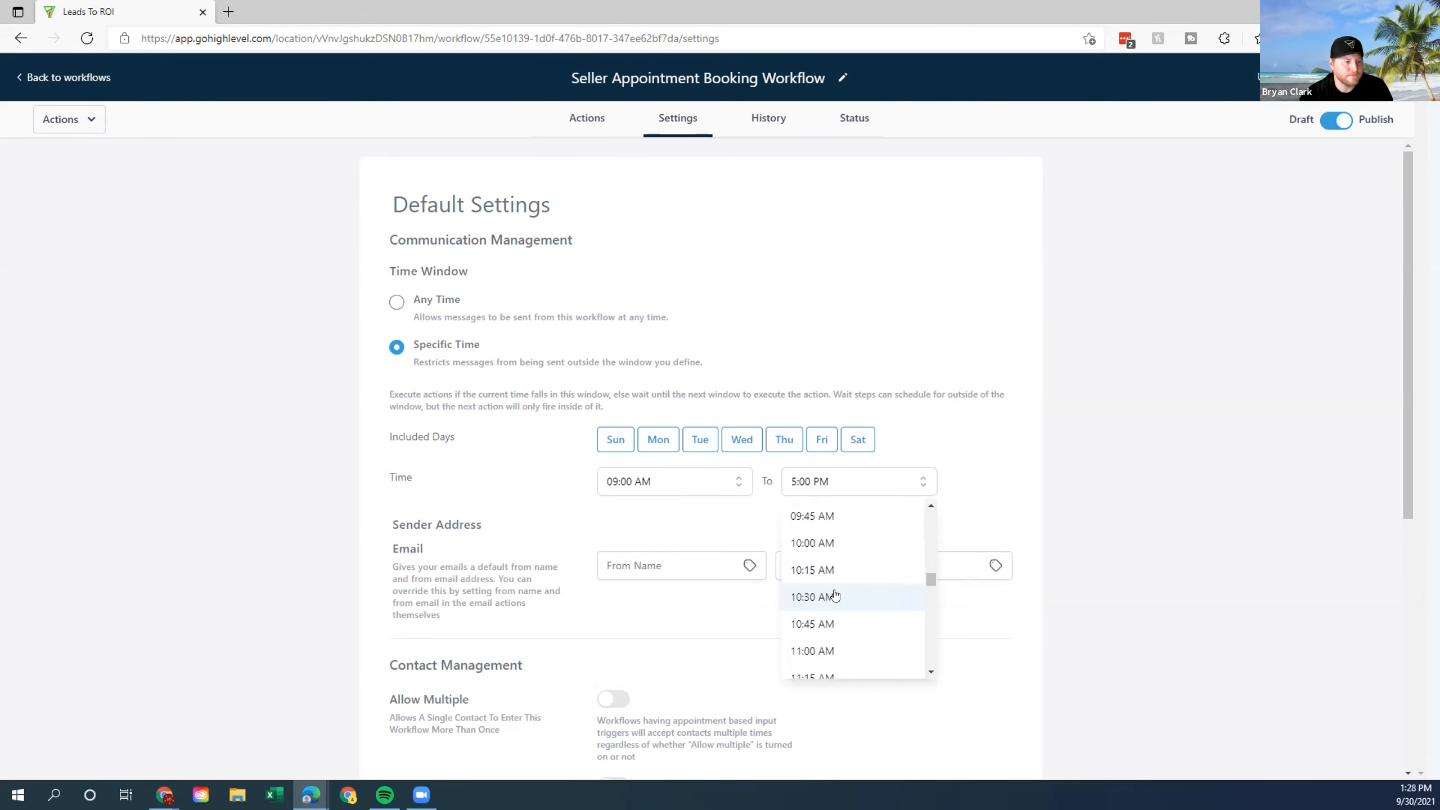
scroll(821, 648, "down", 6)
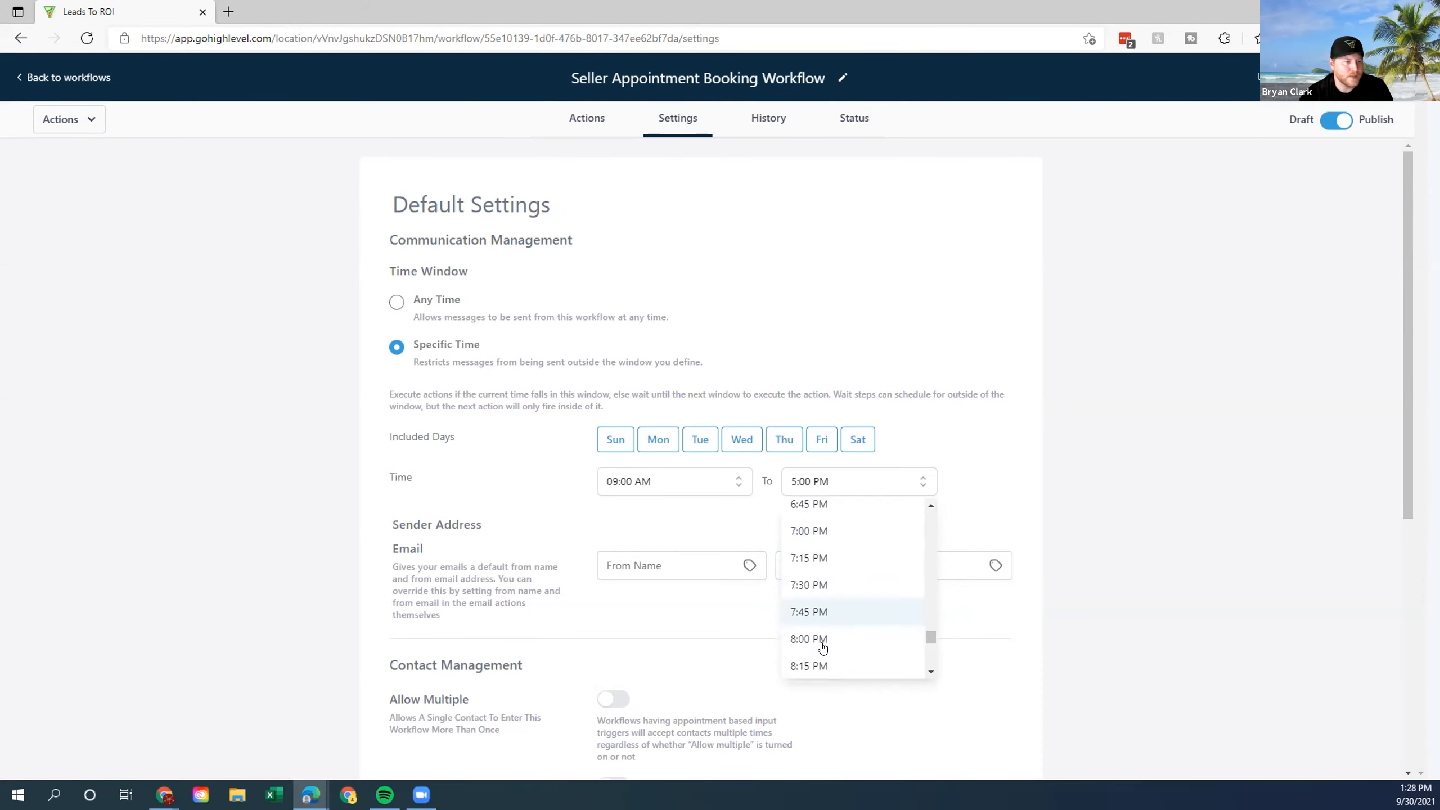
left_click(836, 570)
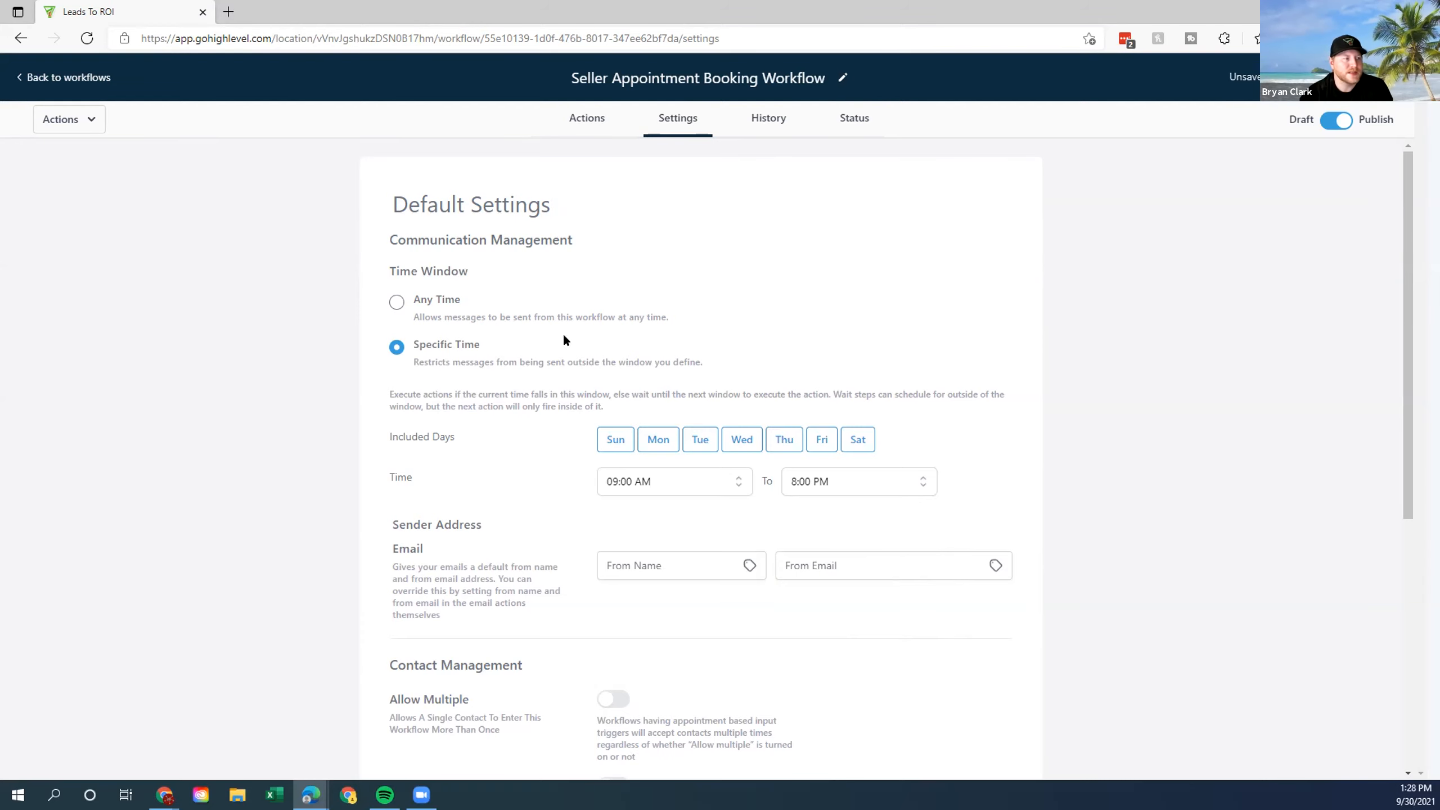
left_click(585, 117)
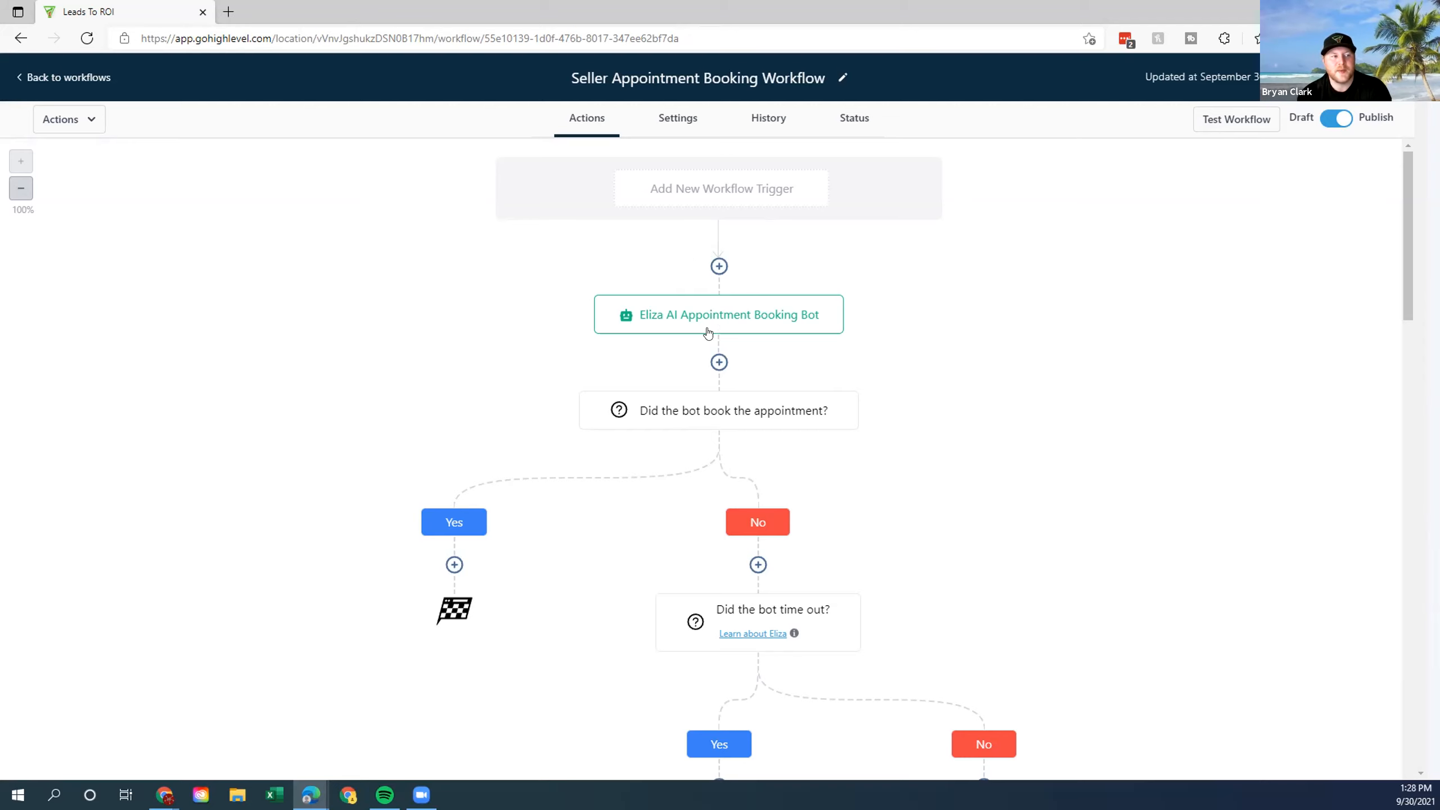
Insert a new blank action step above the Eliza AI Appointment Booking Bot.
left_click_drag(719, 314, 779, 311)
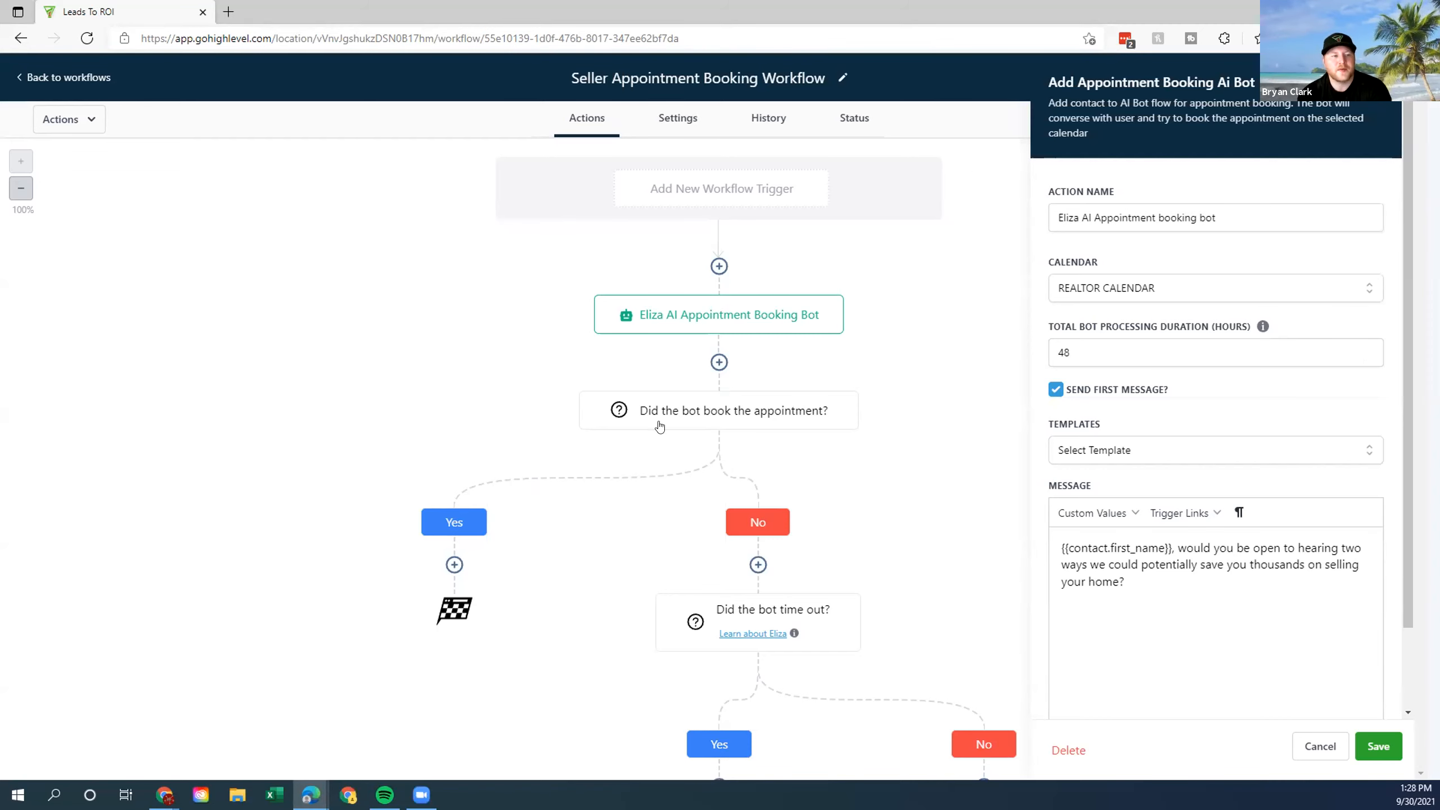
left_click(718, 266)
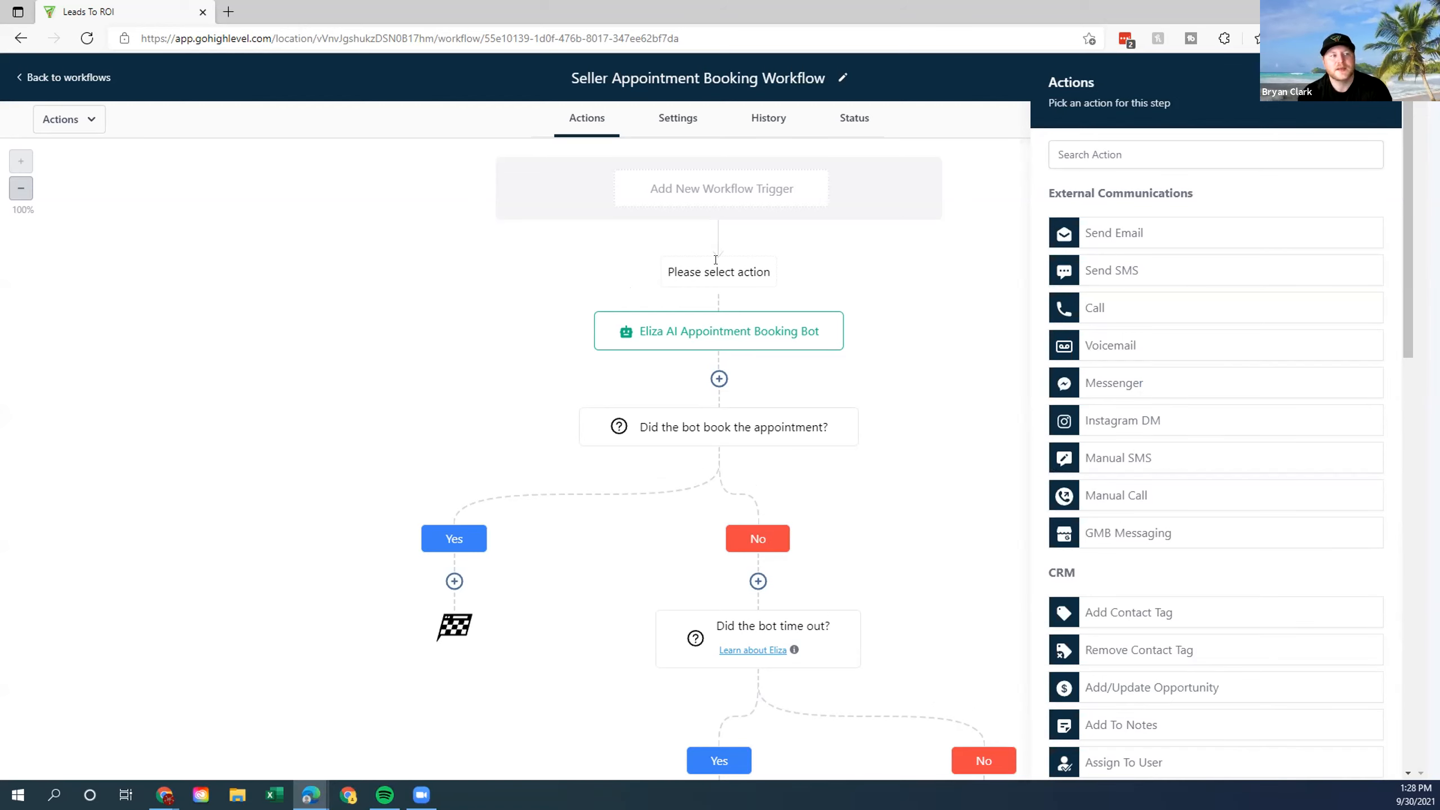
left_click_drag(664, 270, 820, 273)
left_click(820, 273)
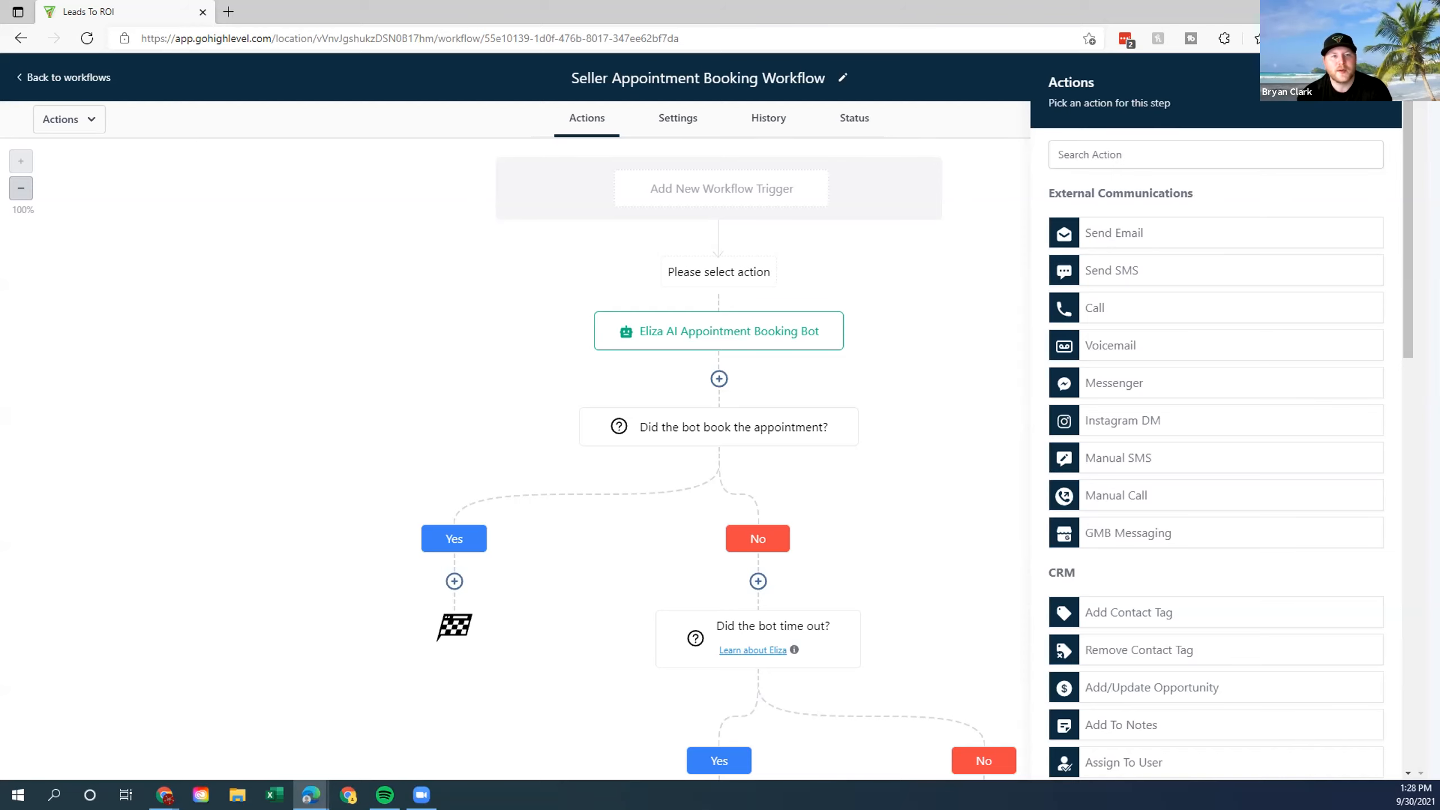
left_click(1378, 83)
left_click(719, 266)
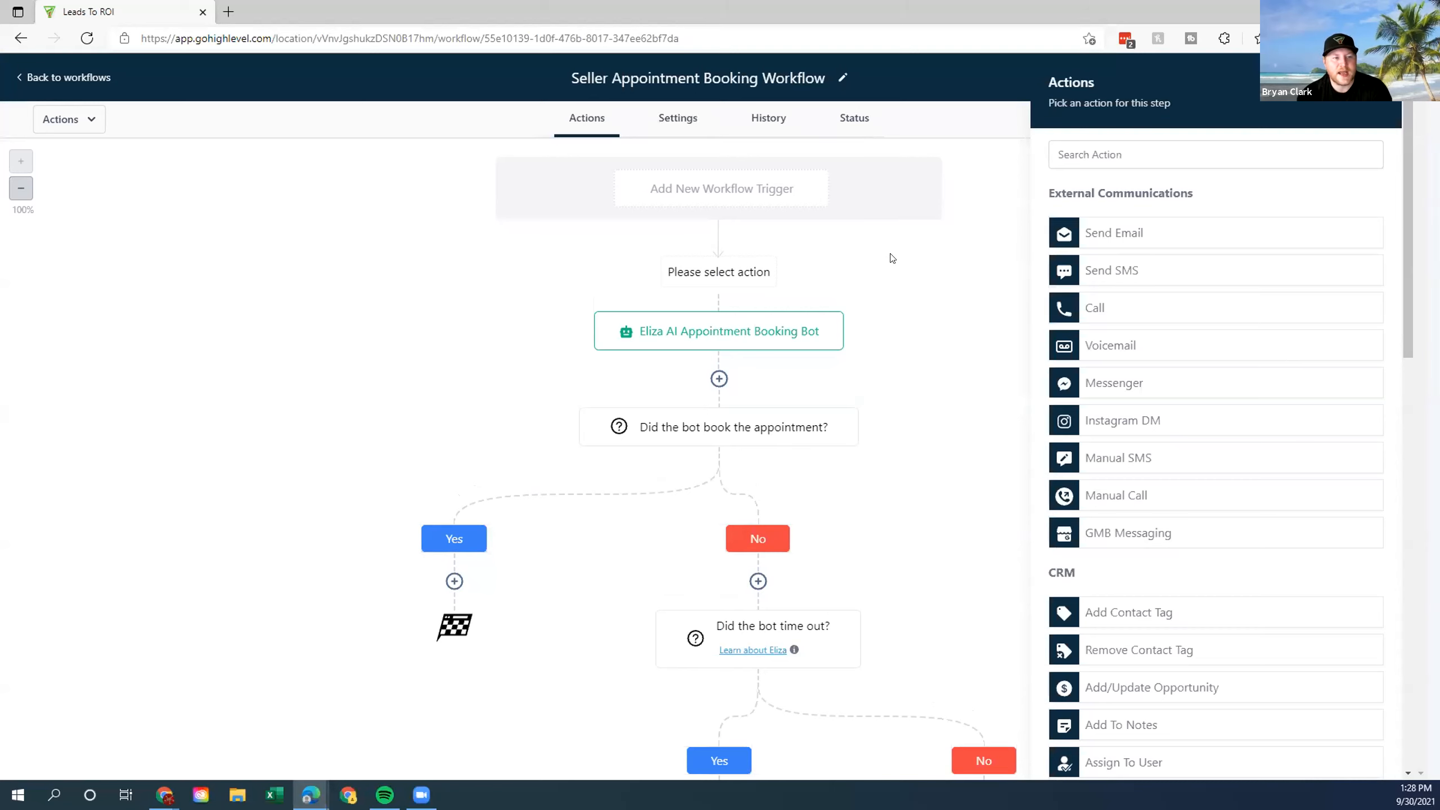
scroll(1194, 250, "down", 4)
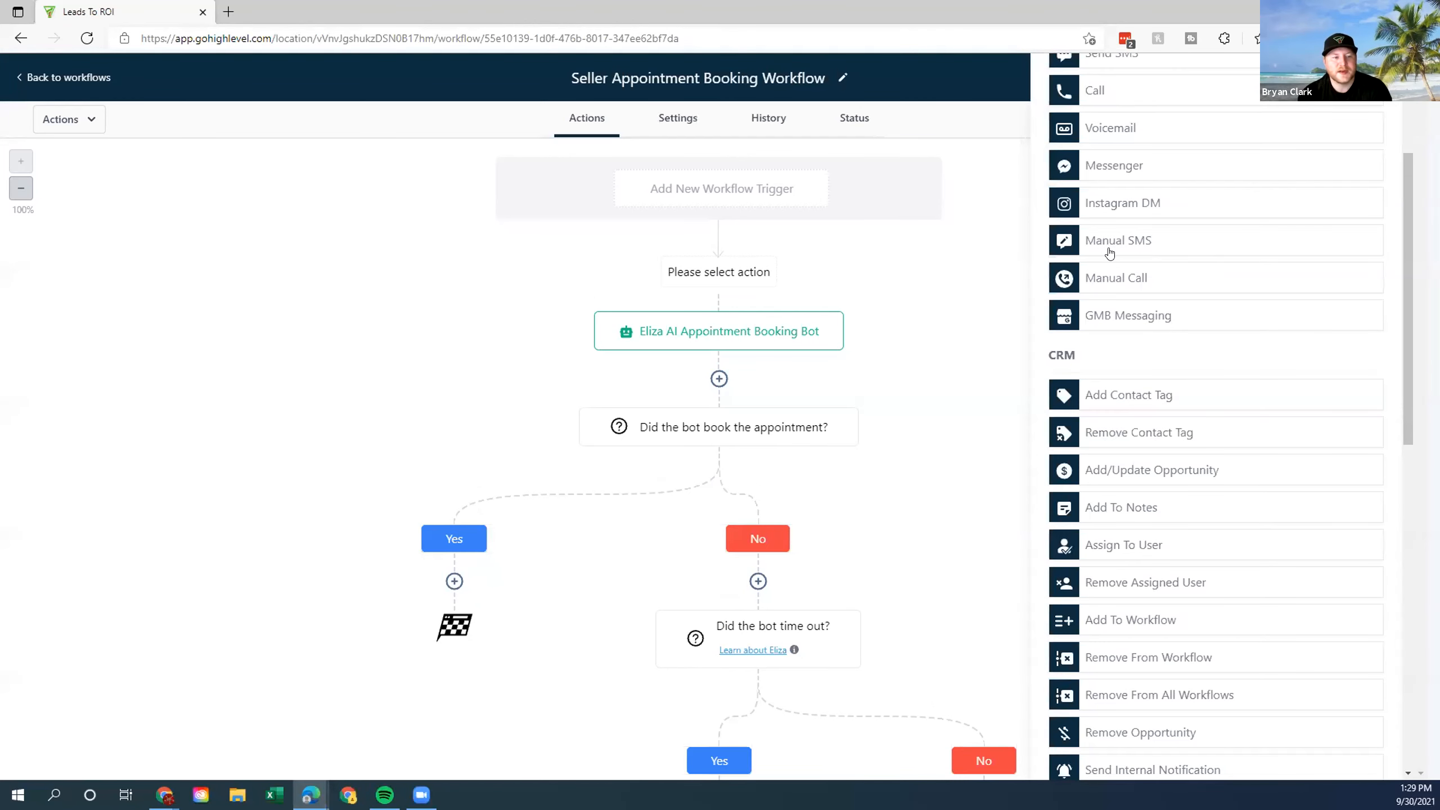
left_click(1105, 546)
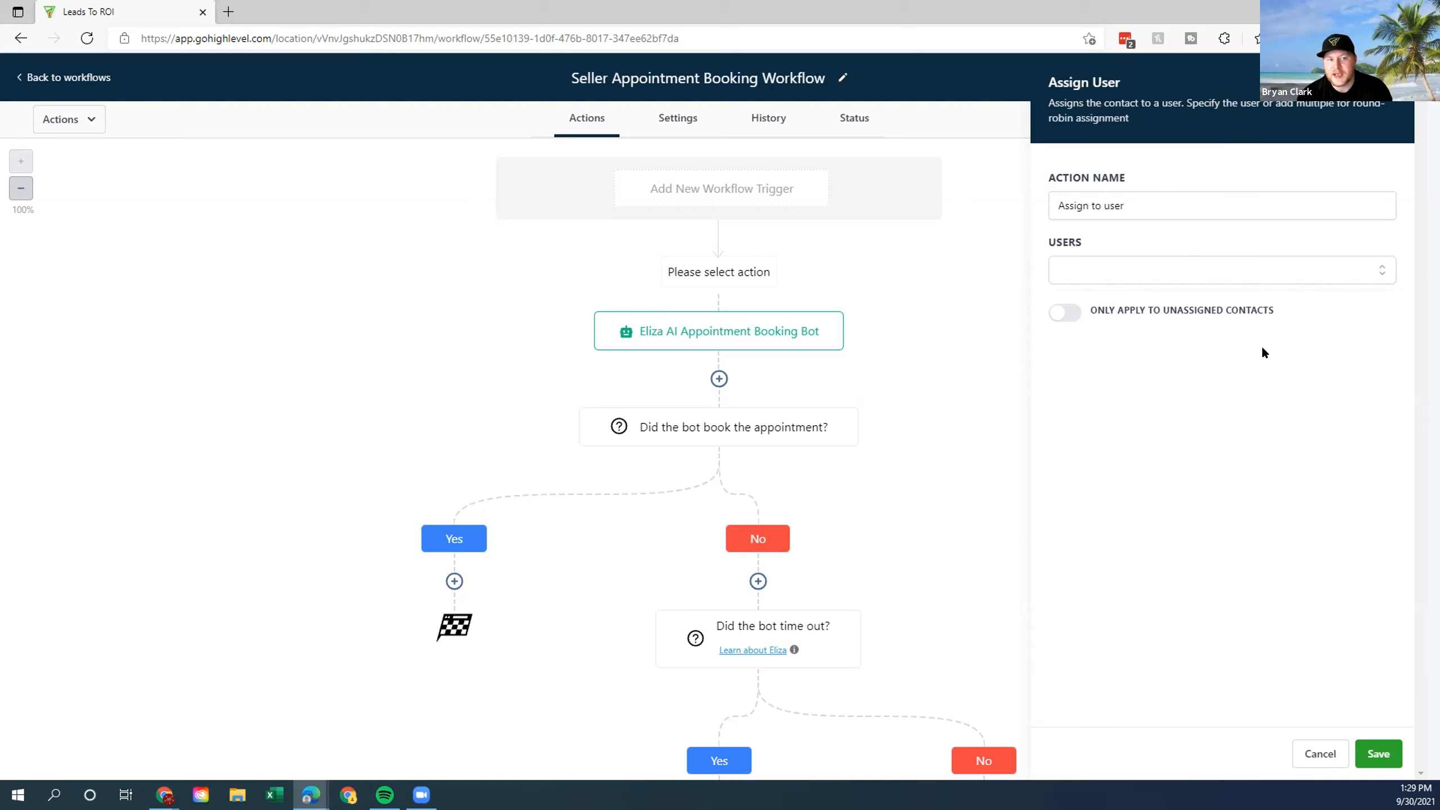
left_click(1372, 752)
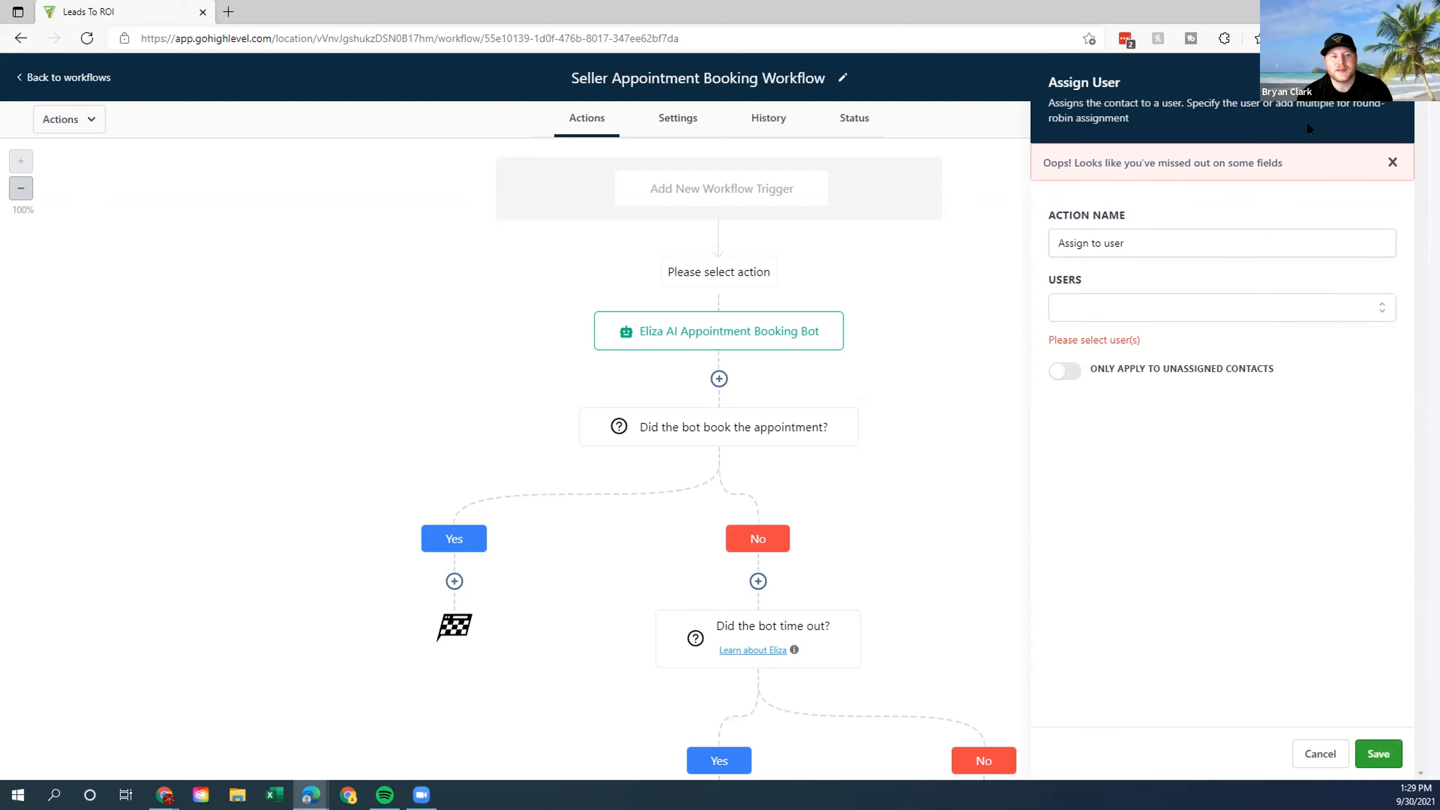
left_click(1390, 82)
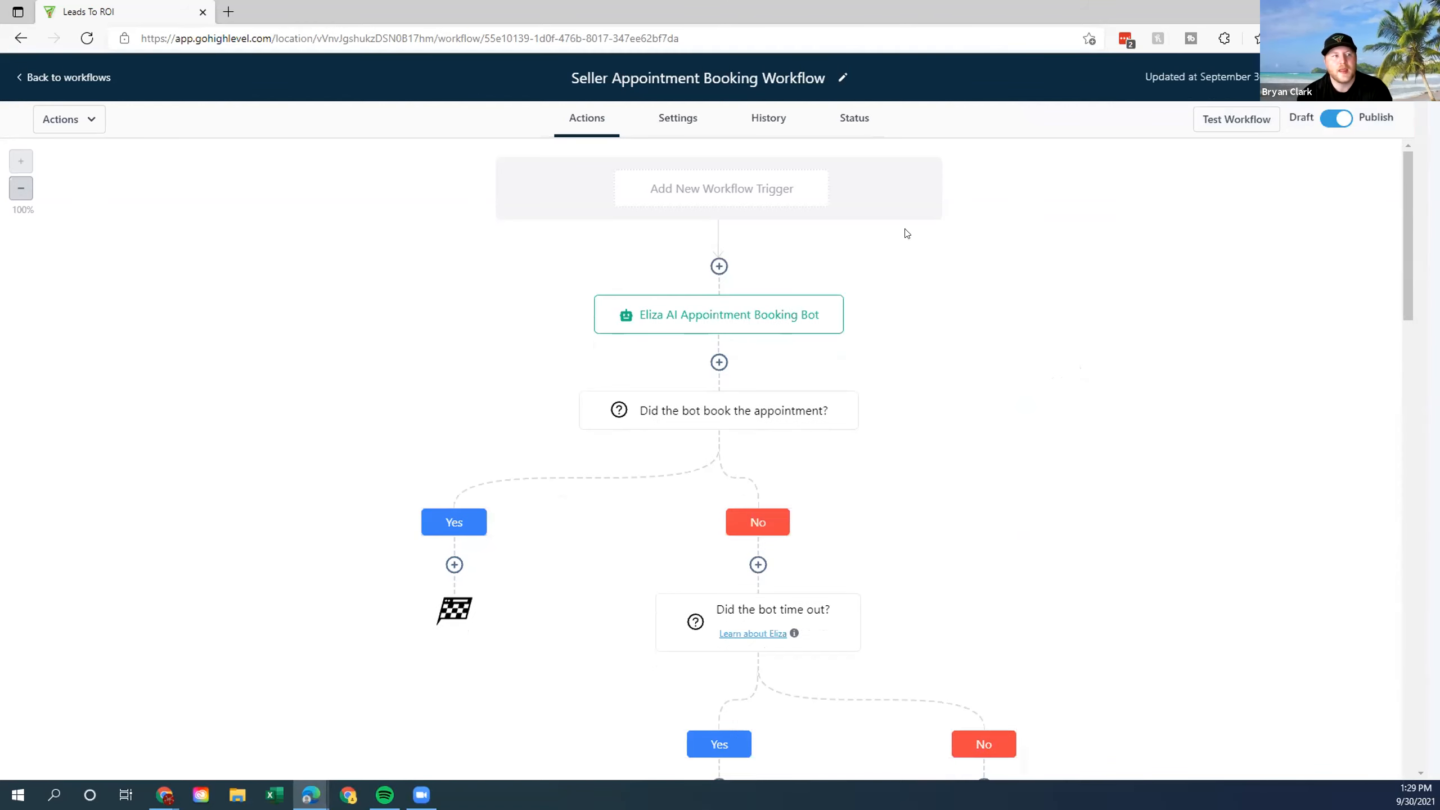
left_click(718, 268)
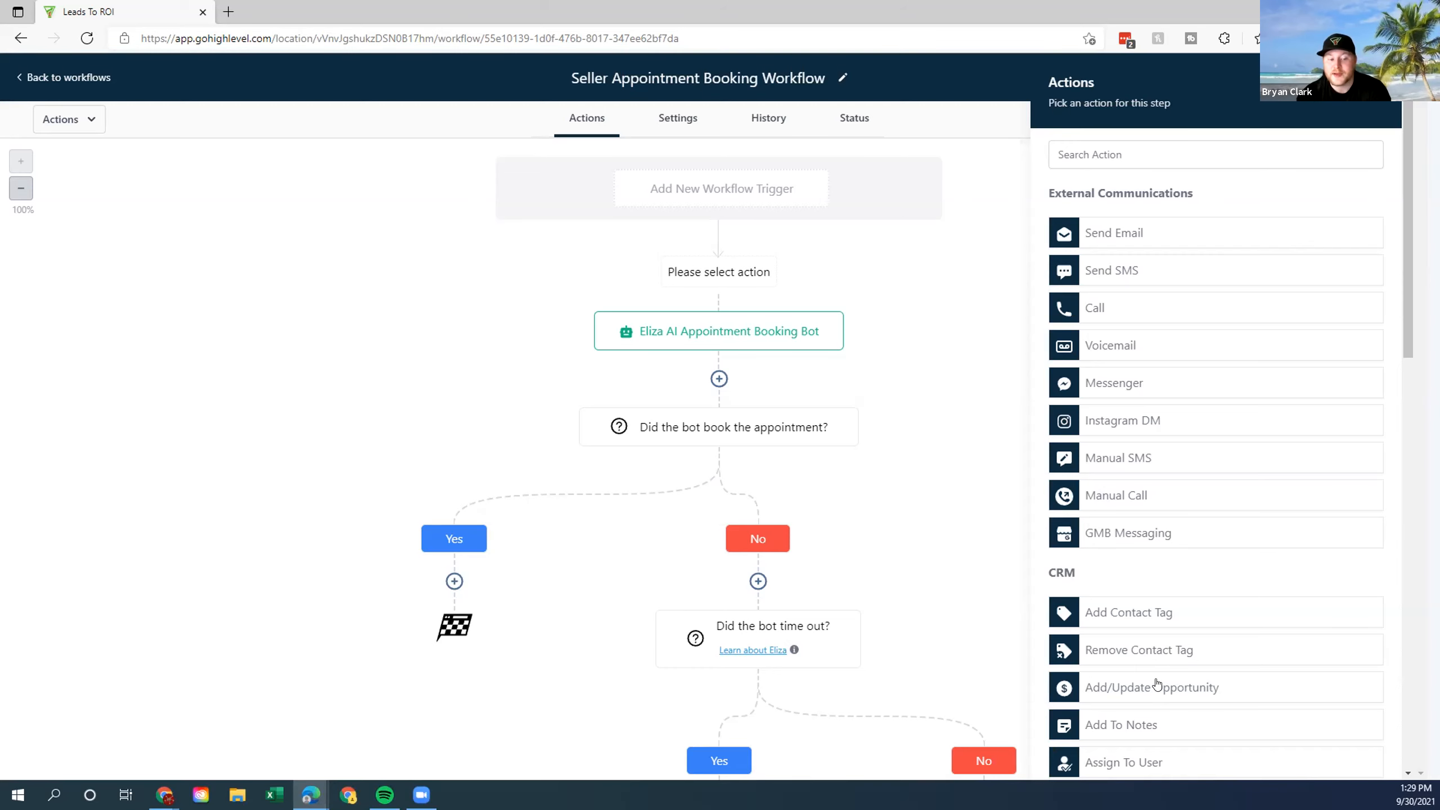
scroll(1160, 677, "down", 1)
scroll(1161, 678, "down", 3)
left_click(1111, 546)
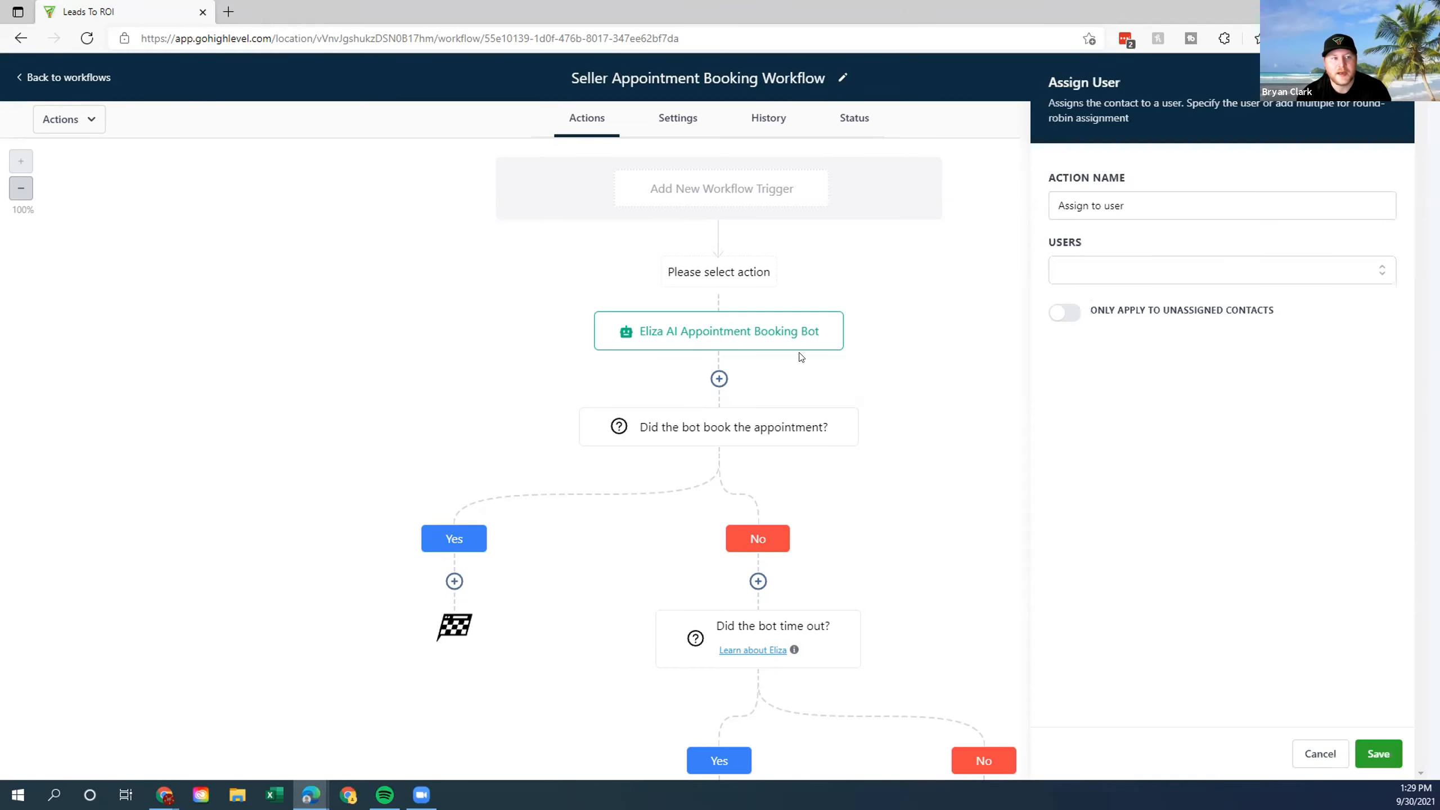
left_click(1156, 272)
left_click(970, 251)
left_click(1204, 280)
triple_click(1135, 308)
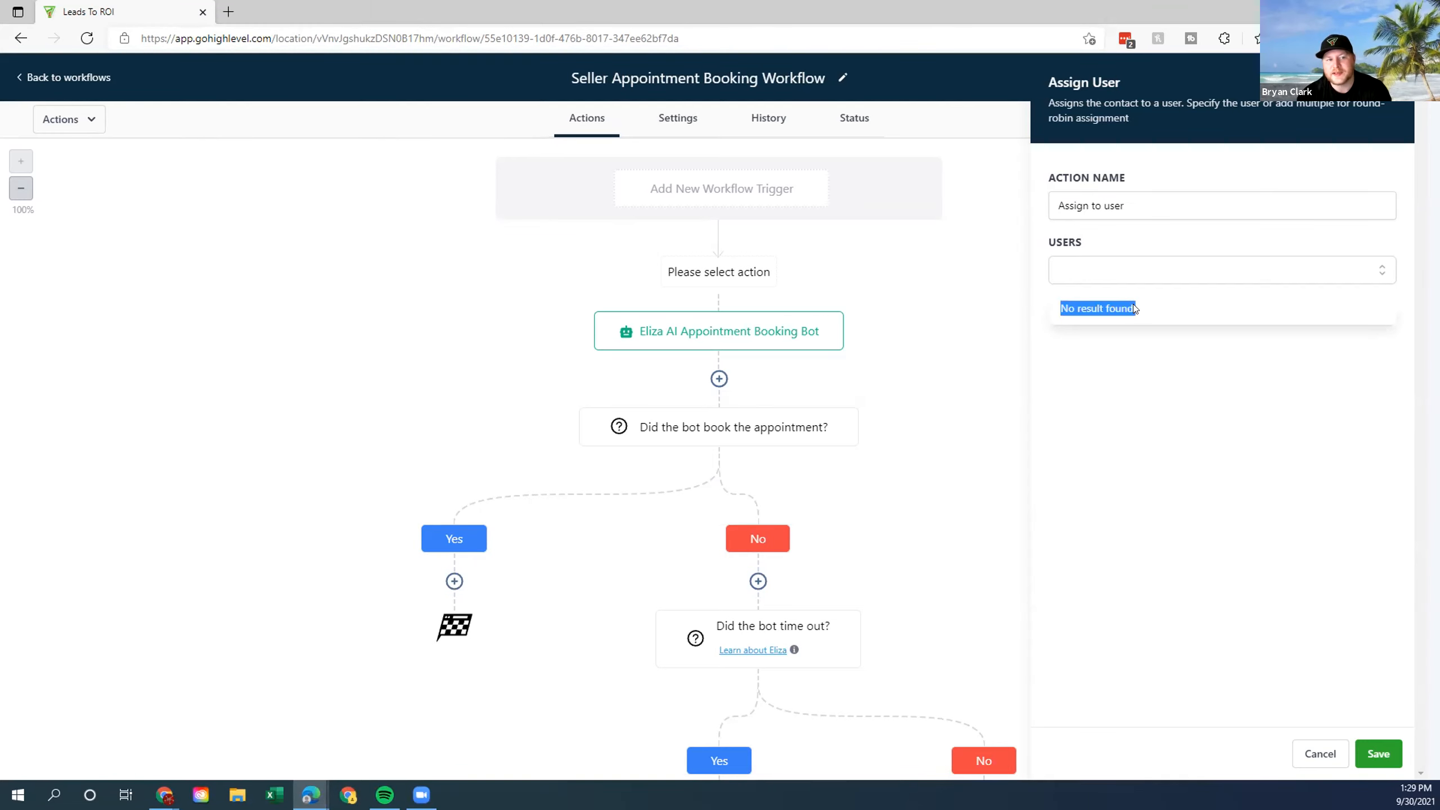
left_click(1320, 753)
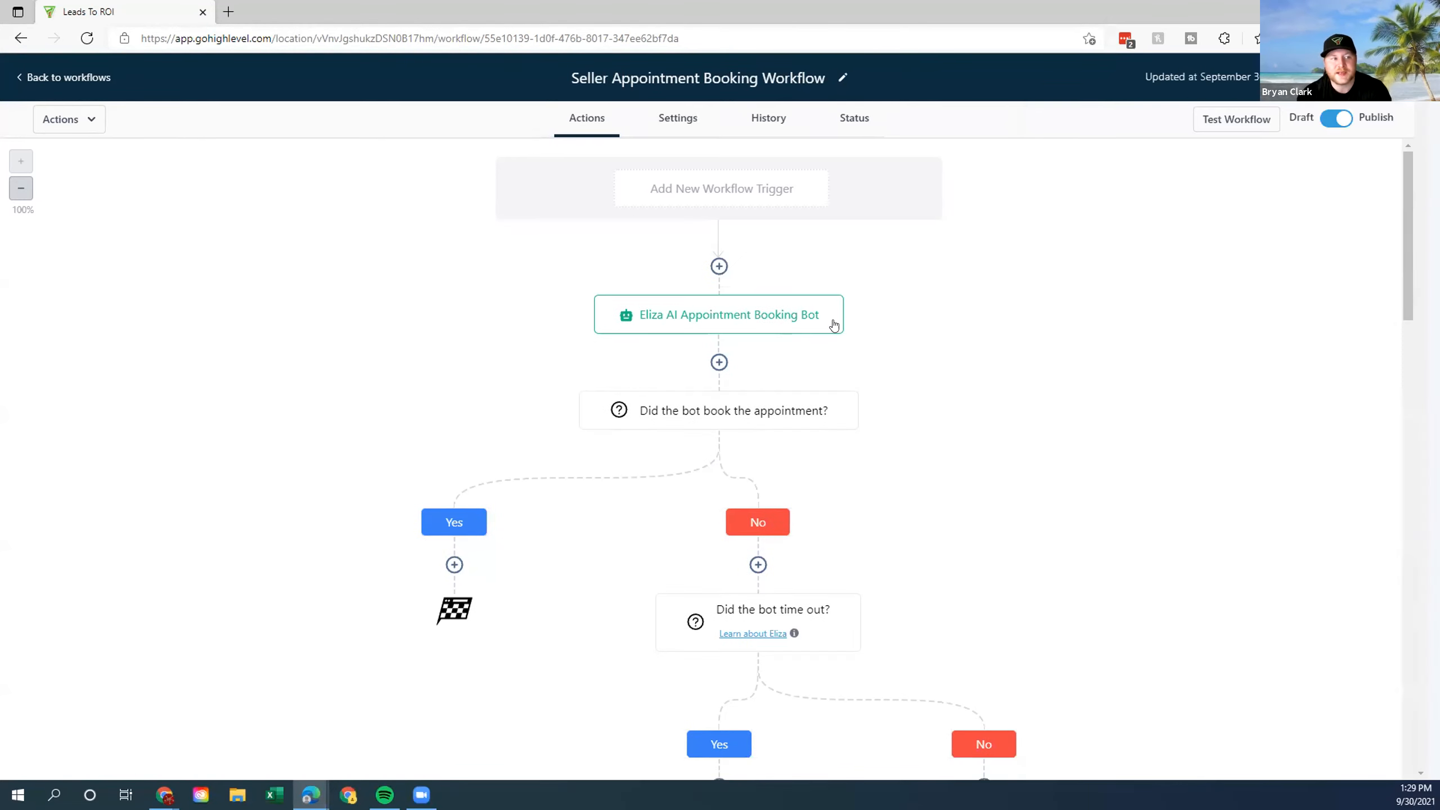
left_click(719, 264)
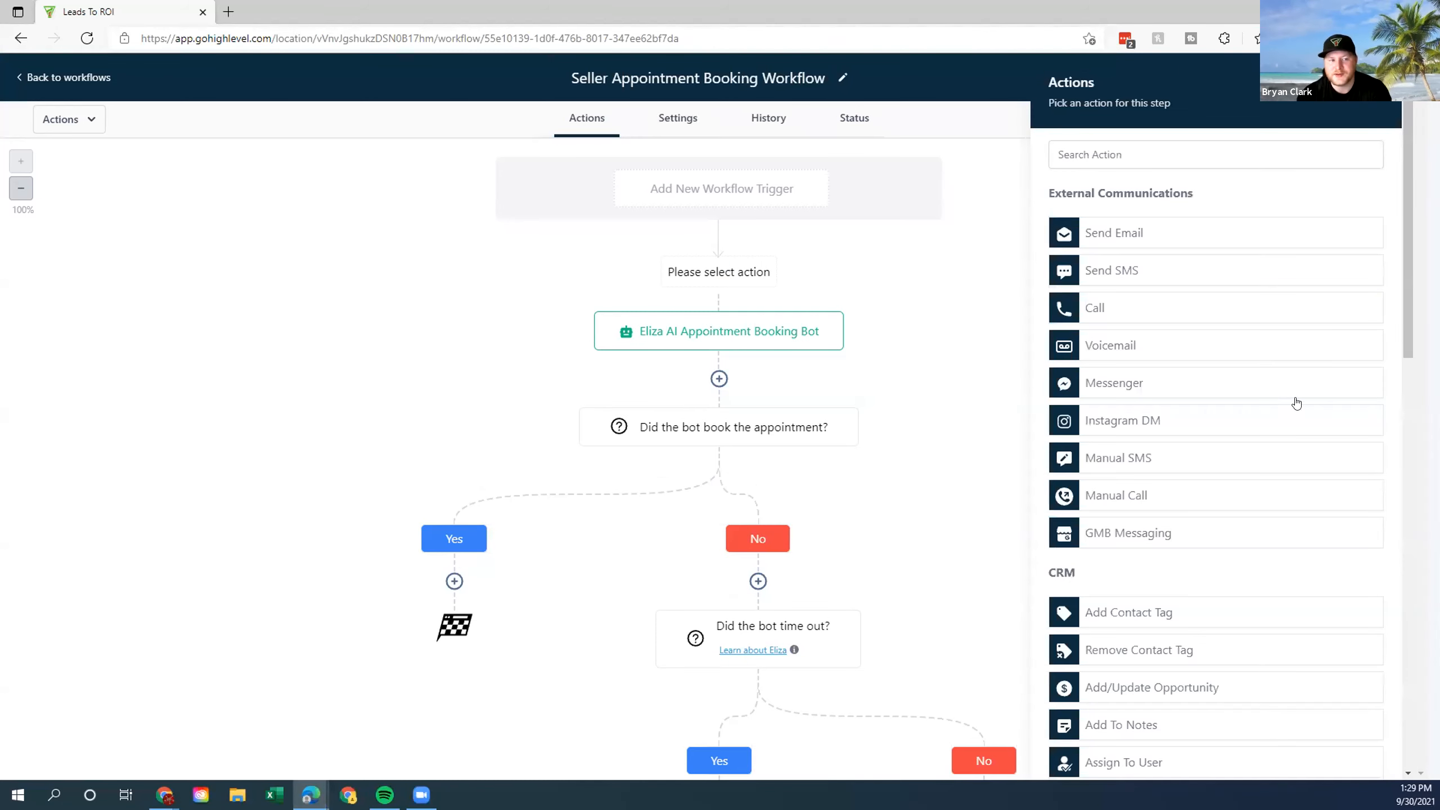
Add an Add/Update Opportunity step set to Seller Pipeline, Lead In stage, and save it.
scroll(1241, 420, "down", 5)
scroll(1240, 397, "down", 5)
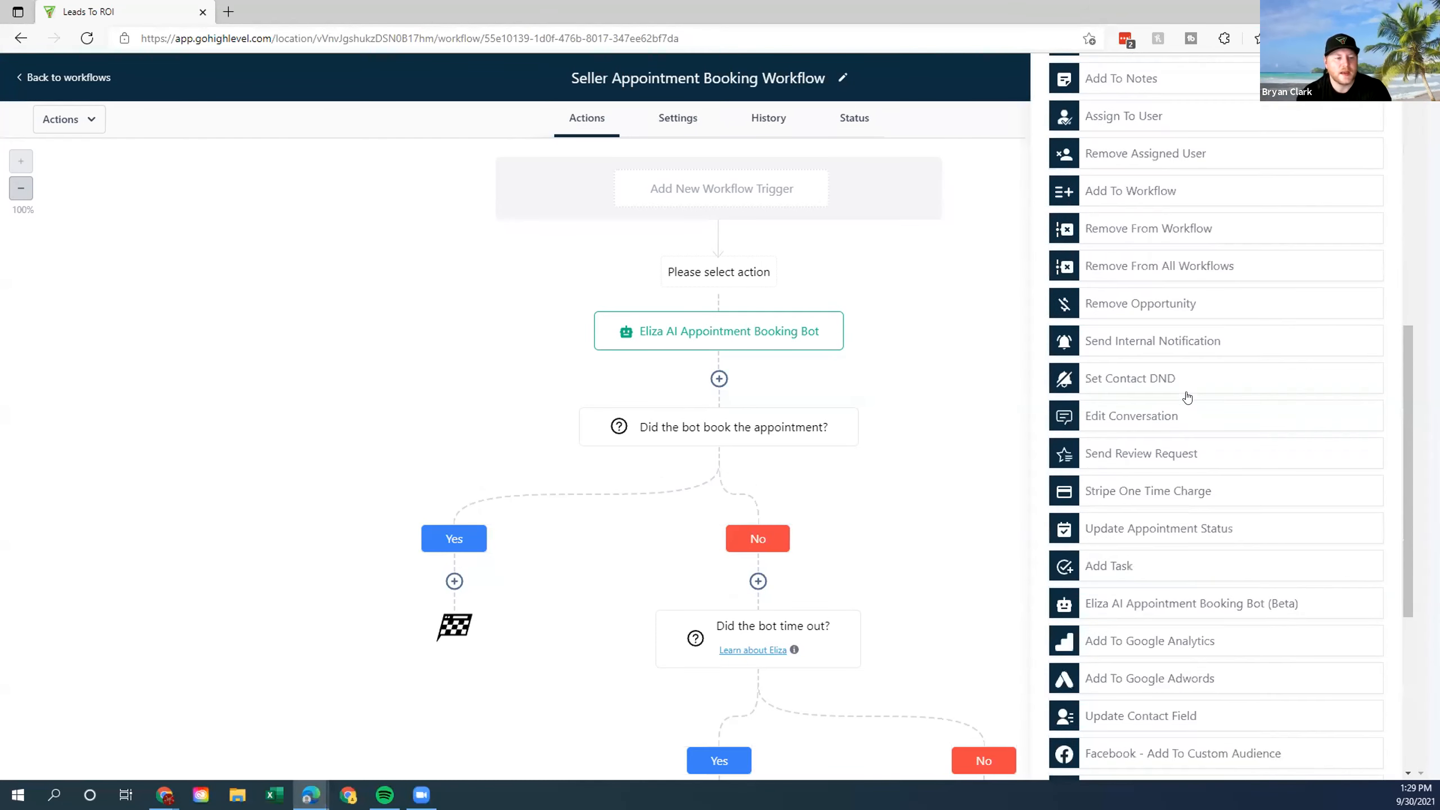
scroll(1196, 409, "down", 3)
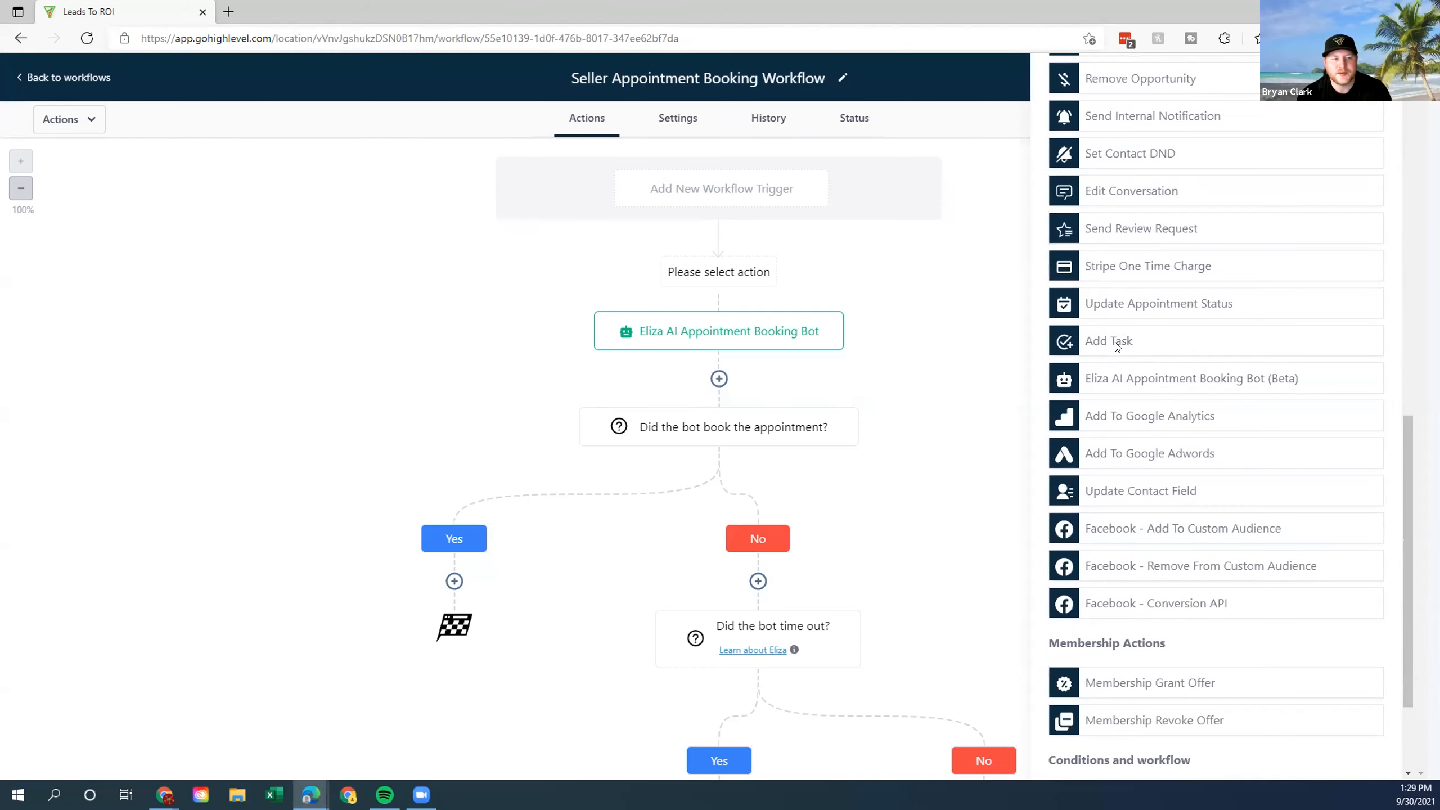
scroll(1221, 466, "up", 10)
scroll(1247, 318, "up", 3)
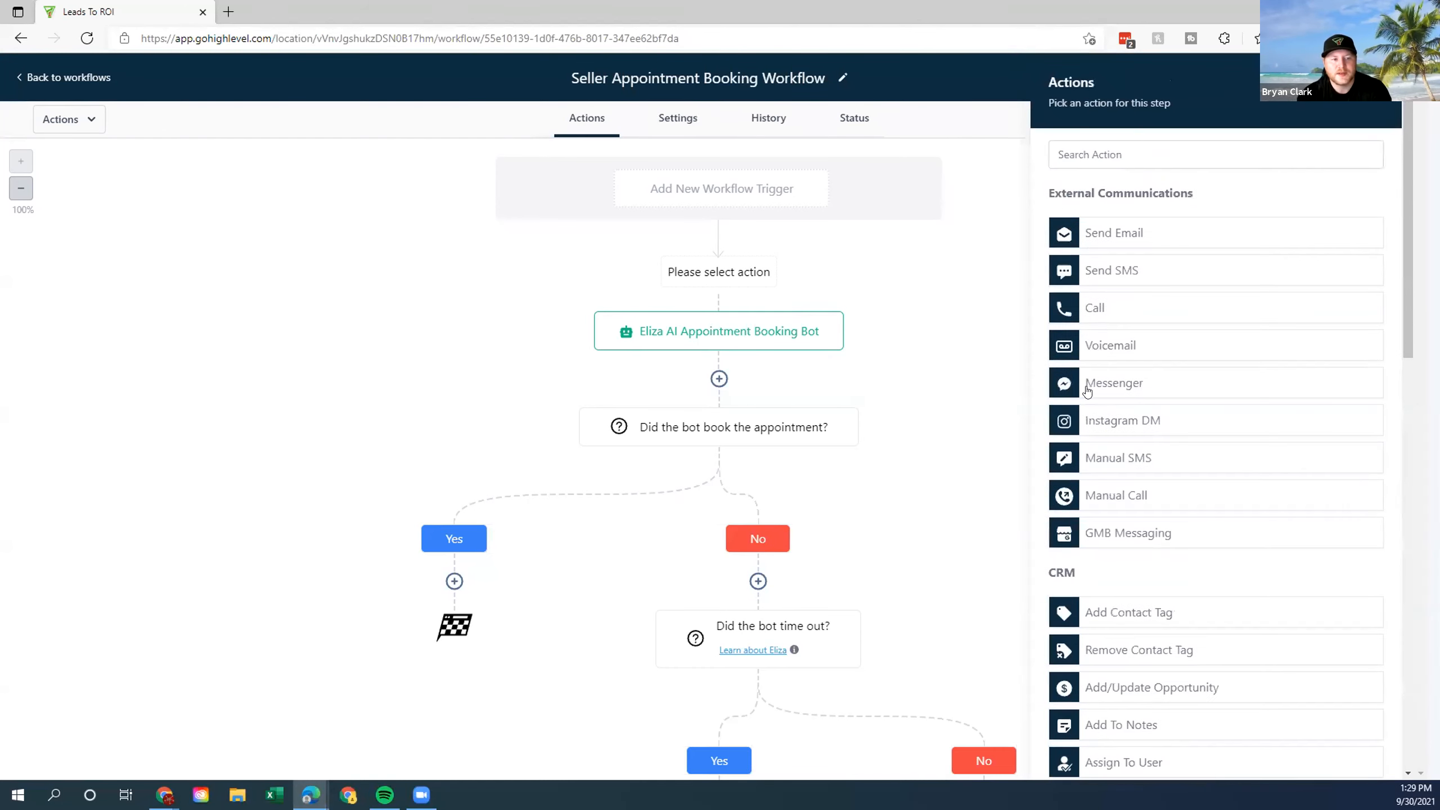
scroll(1077, 368, "down", 3)
left_click(1123, 471)
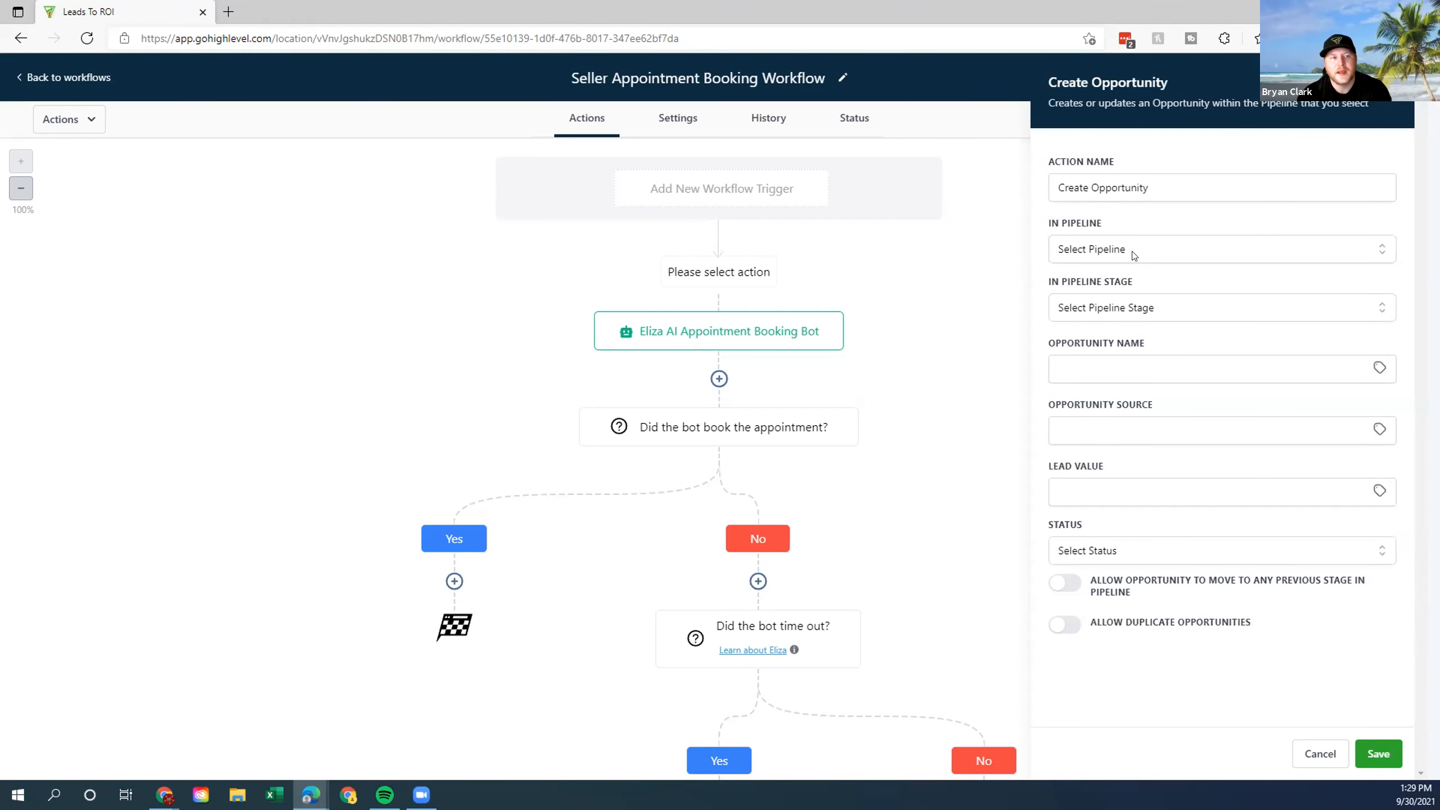
left_click(1133, 254)
left_click(1103, 347)
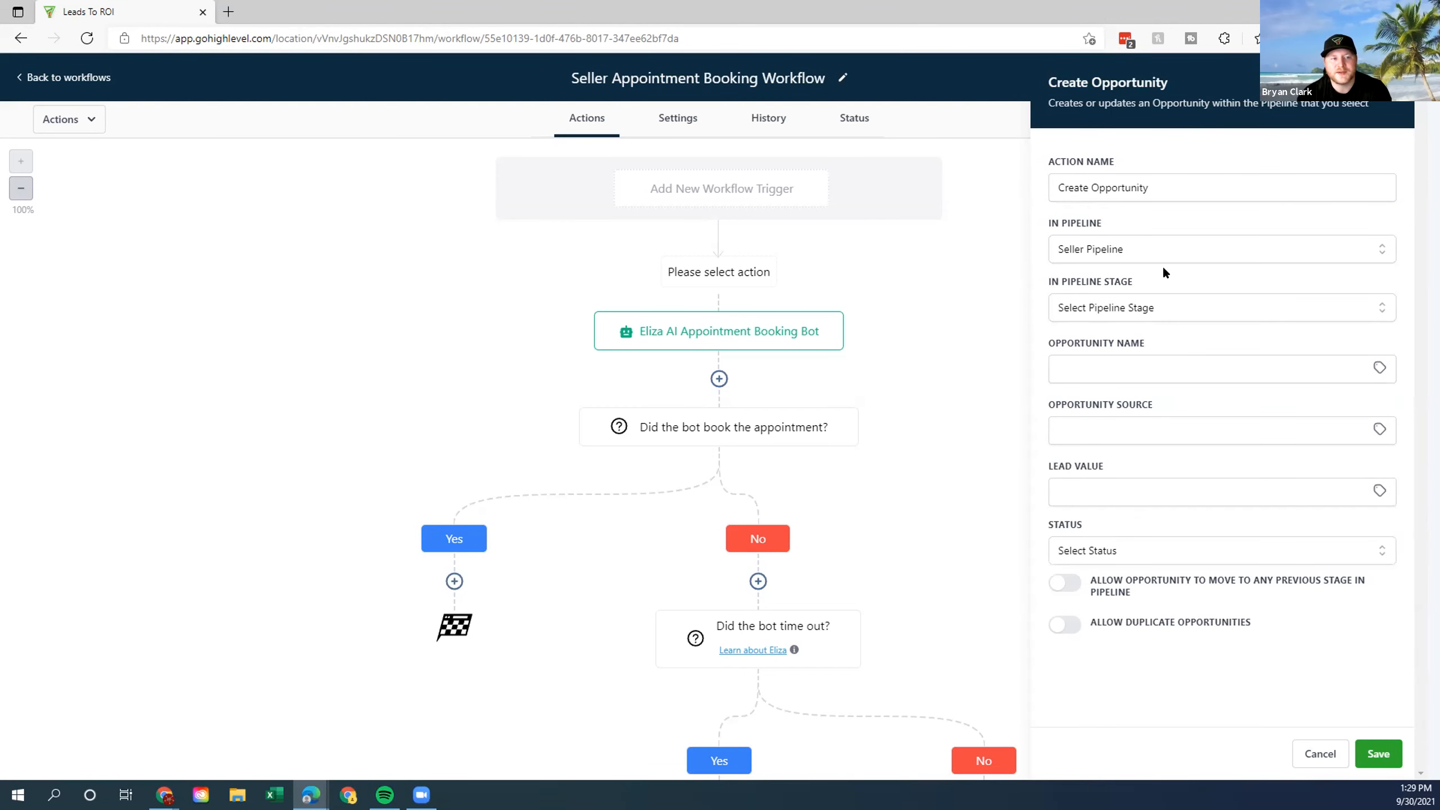
left_click(1132, 307)
left_click(1072, 375)
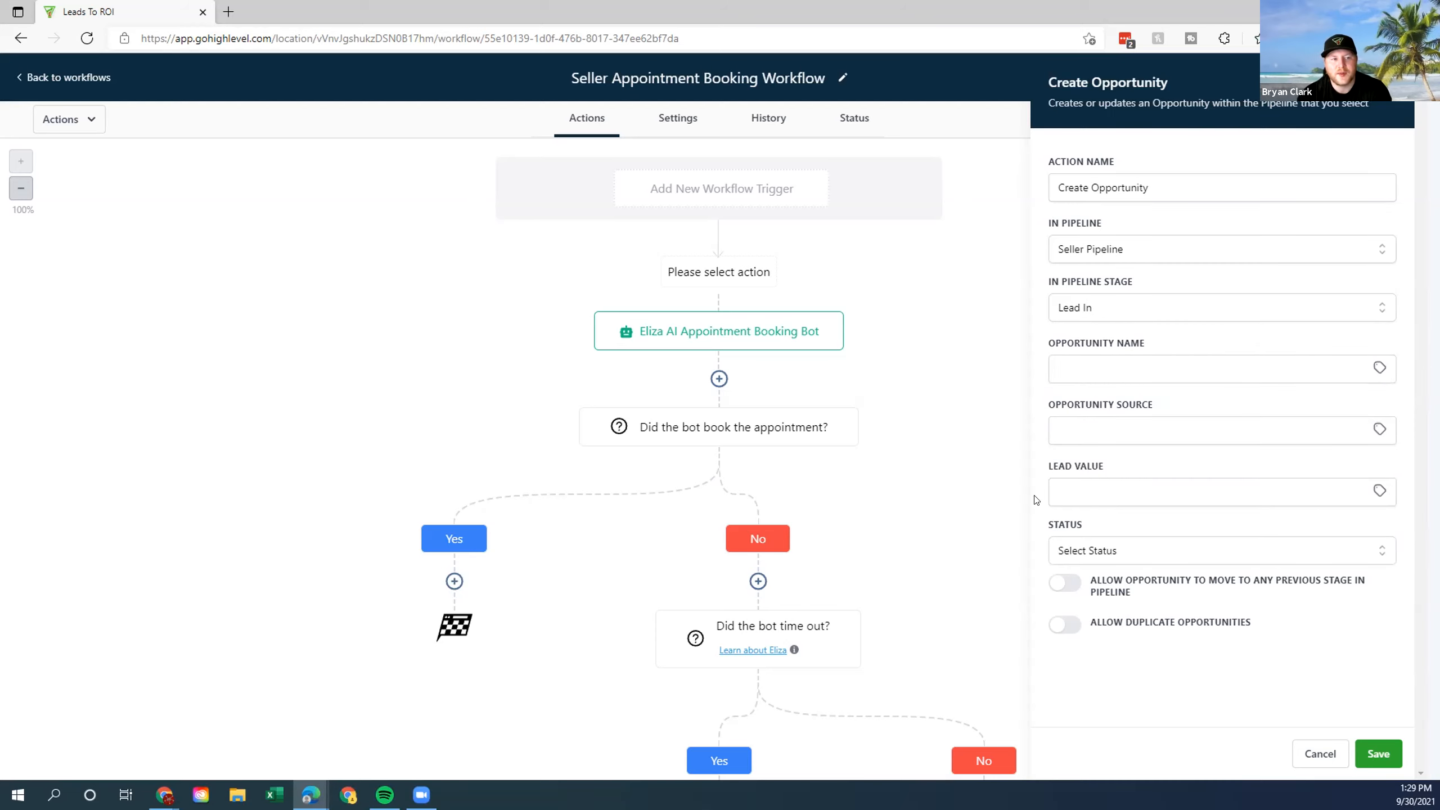
left_click(1390, 762)
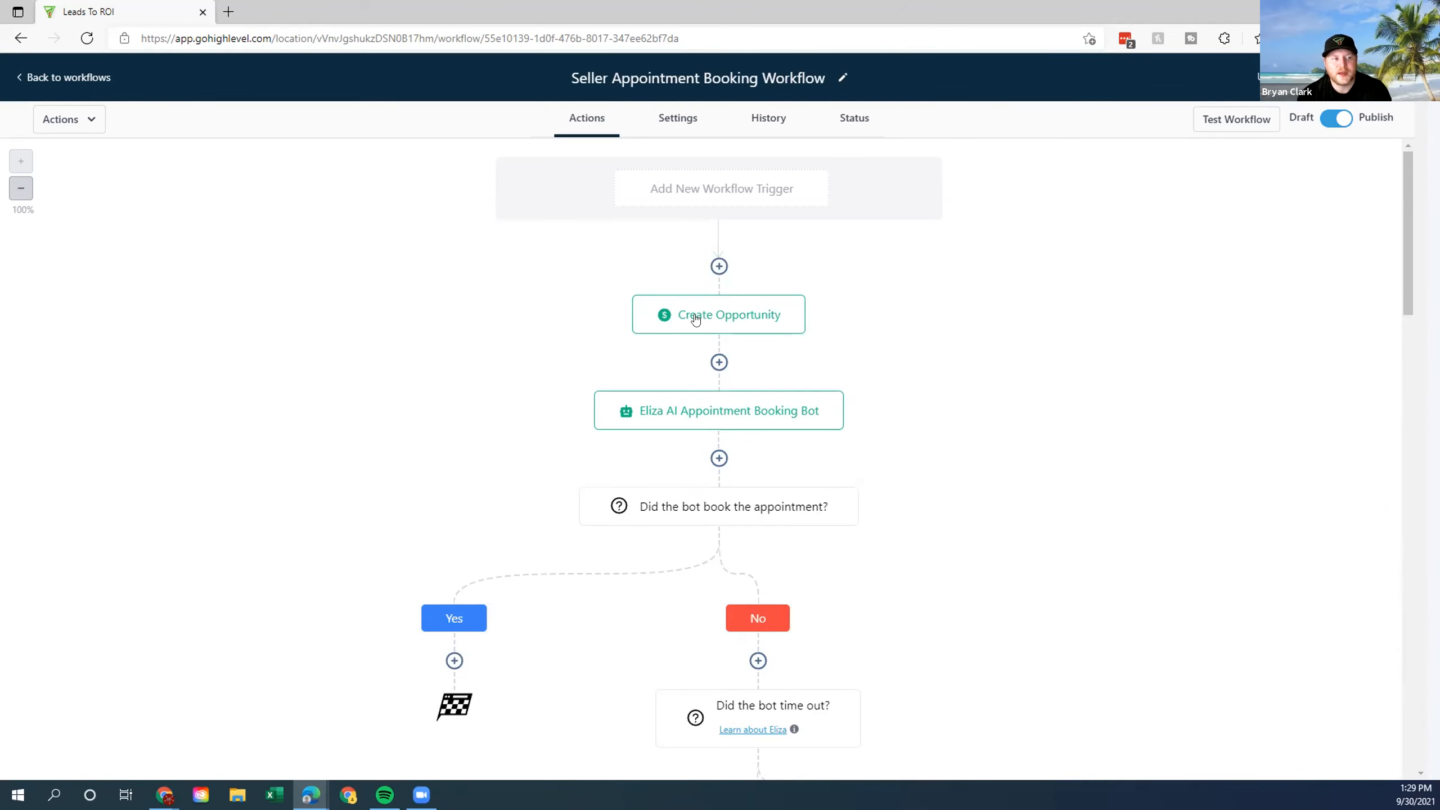
Insert an Add Contact Tag step after Create Opportunity, discarding a mistaken Remove Contact Tag.
left_click(719, 361)
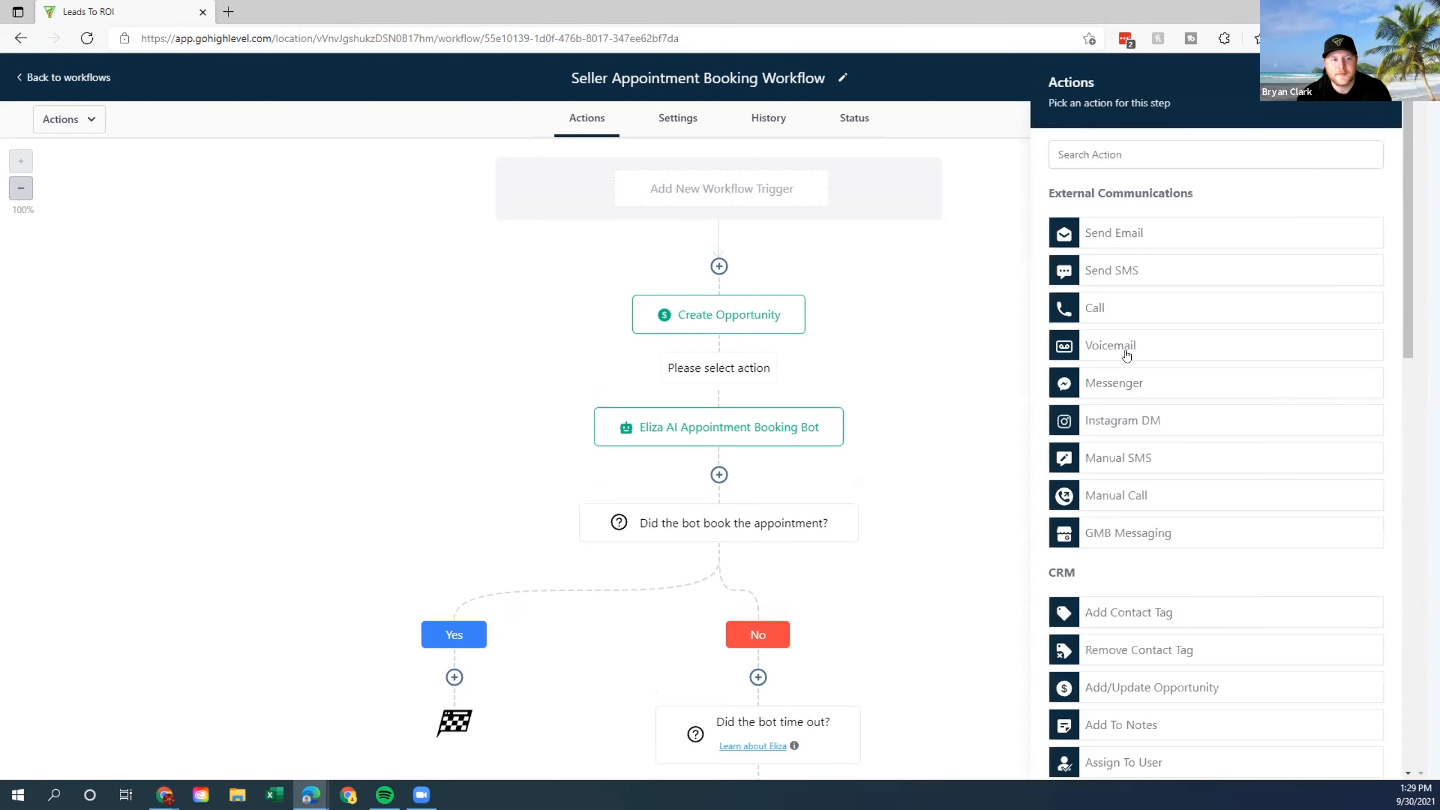
scroll(1173, 255, "down", 2)
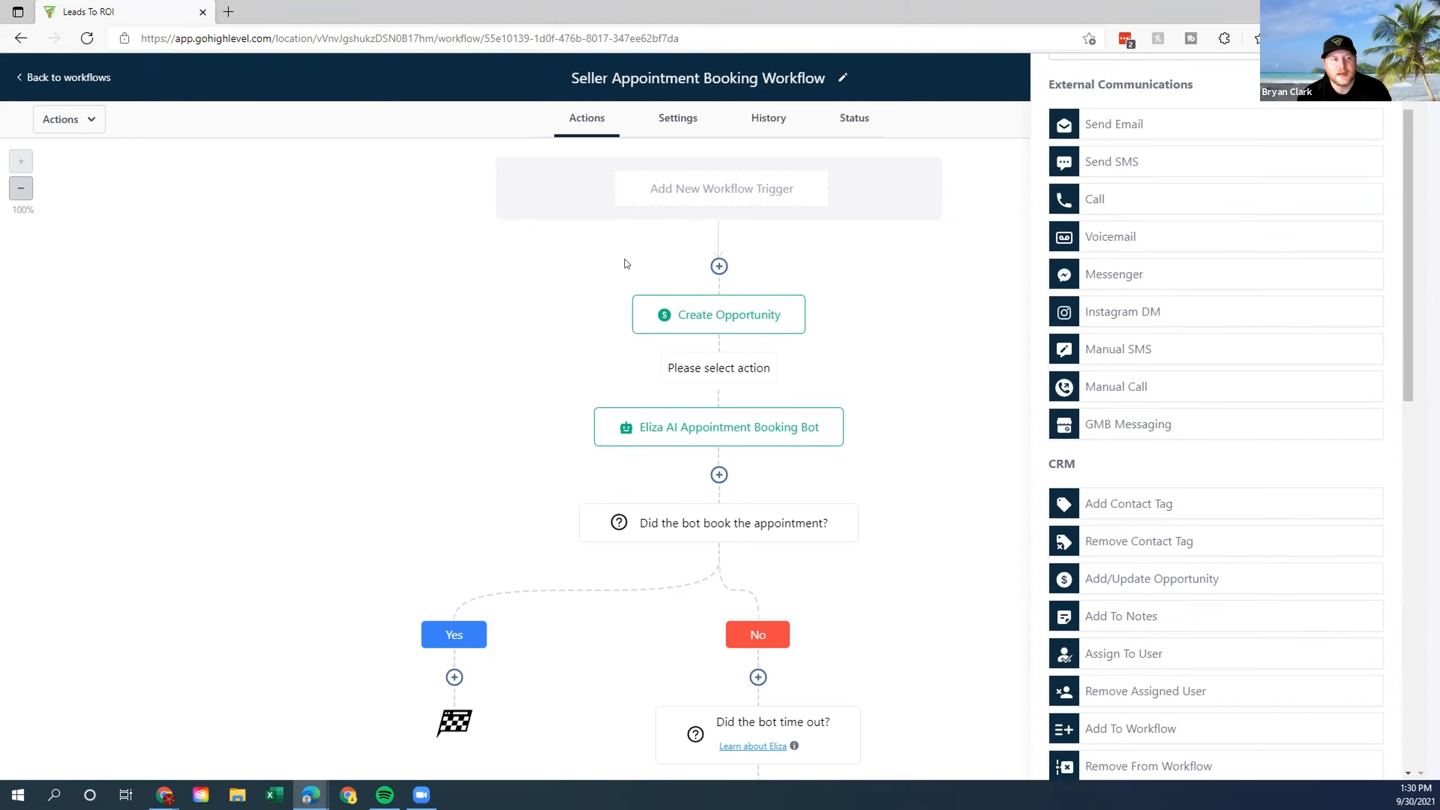
scroll(1217, 365, "down", 5)
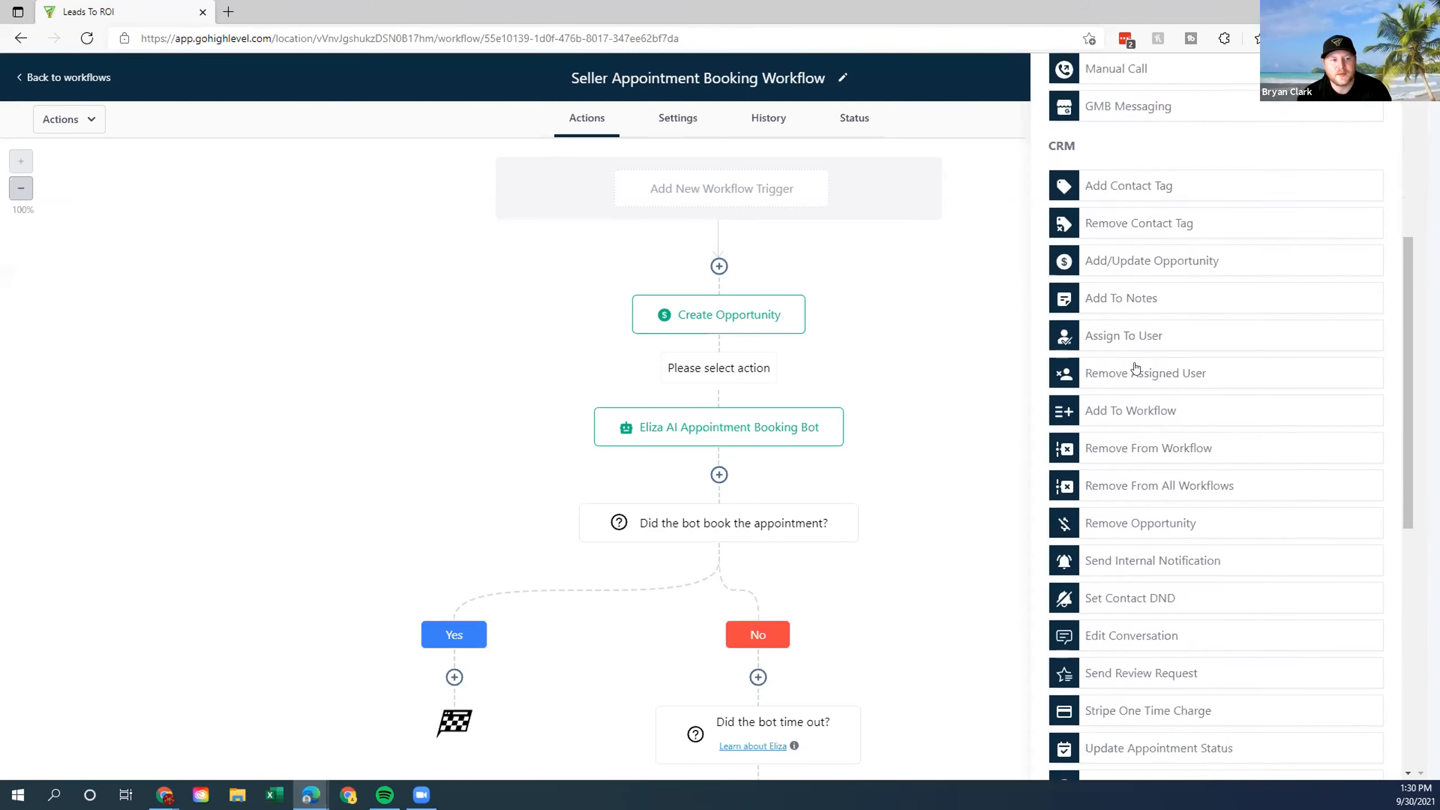
left_click(1153, 213)
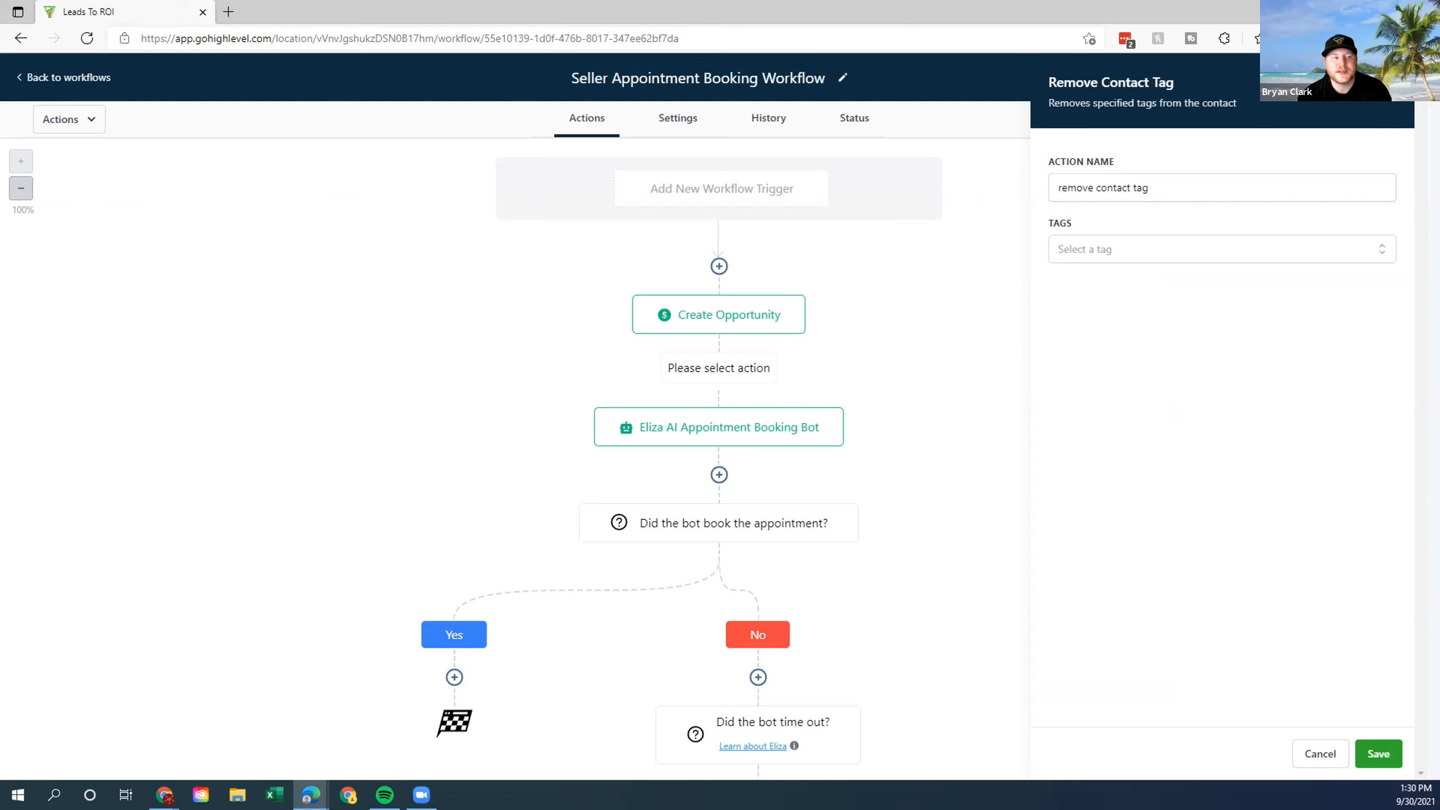
left_click(1389, 83)
left_click(719, 362)
scroll(1120, 476, "down", 3)
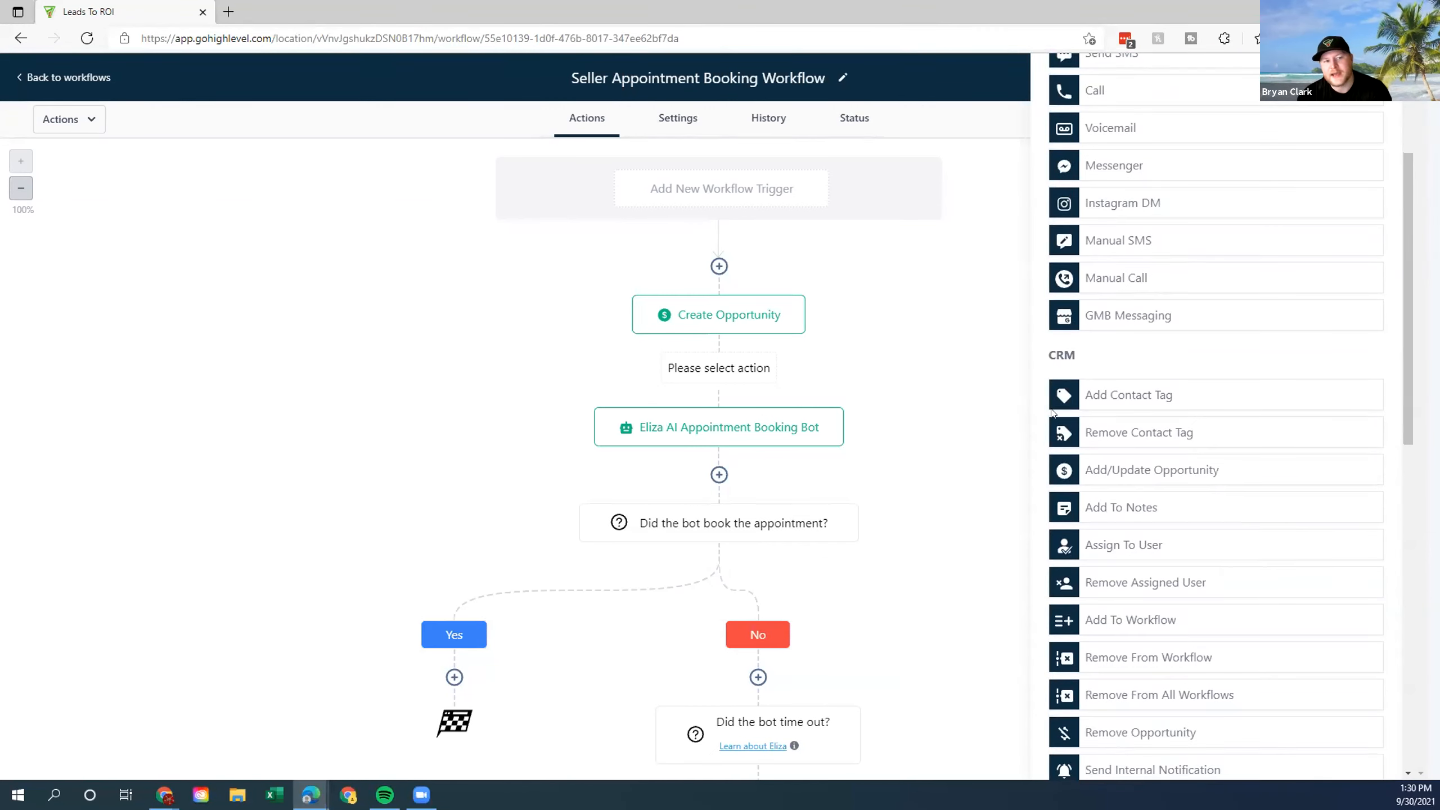
left_click(1146, 395)
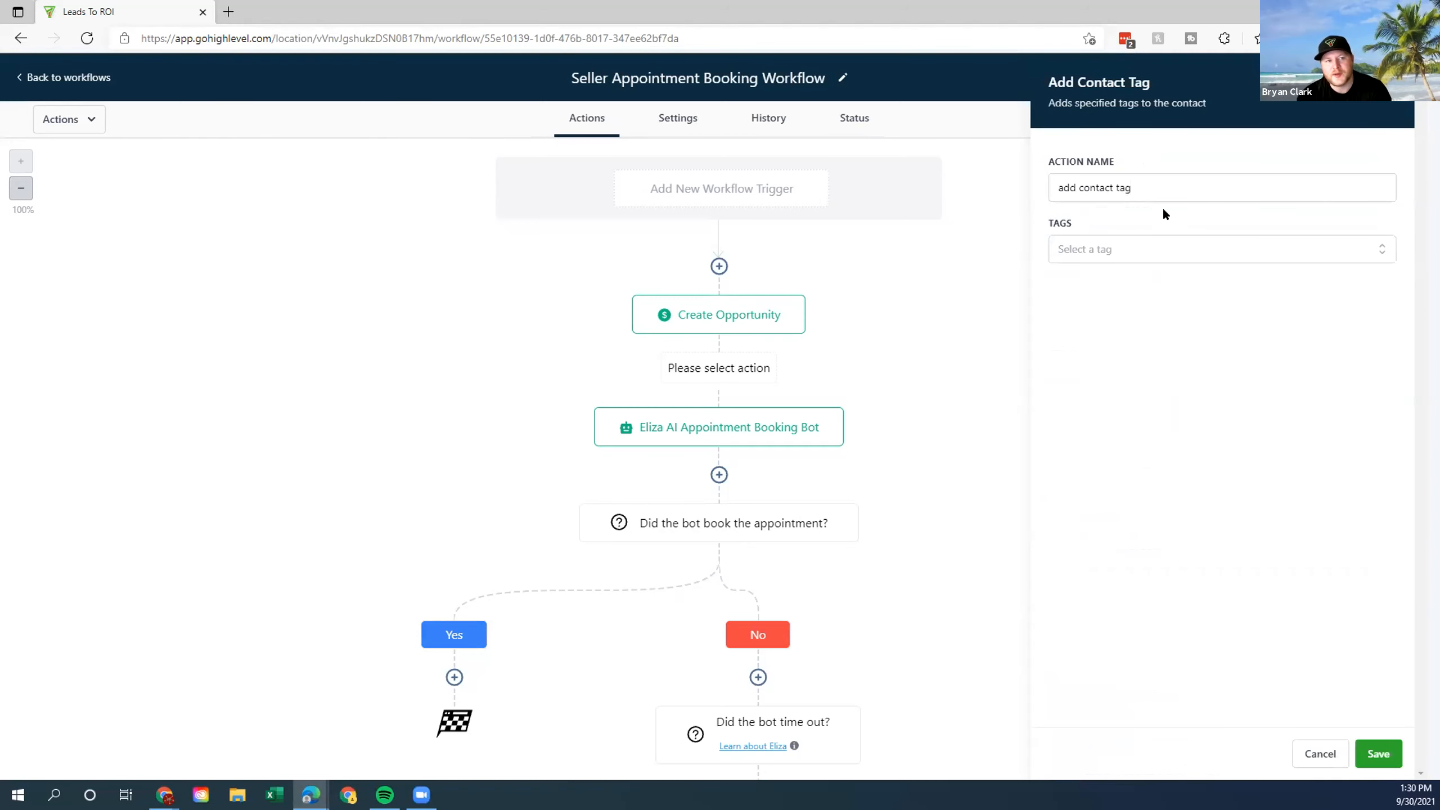
Search 'sell', apply the seller lead-in tag, and save the step.
left_click_drag(1052, 179, 1182, 180)
left_click(1145, 152)
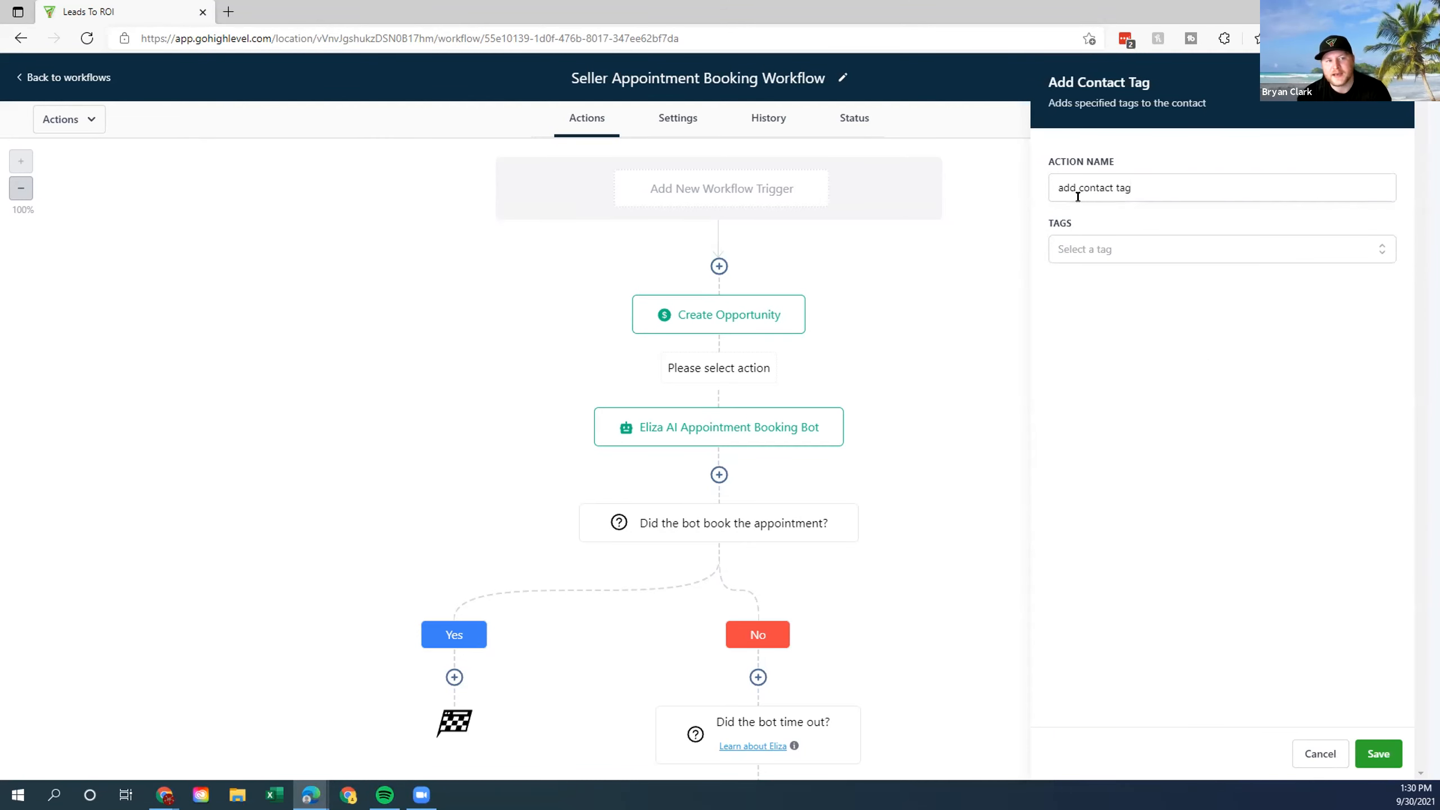
left_click(1168, 247)
scroll(1159, 340, "down", 2)
scroll(1159, 351, "up", 2)
left_click(1149, 295)
type("de")
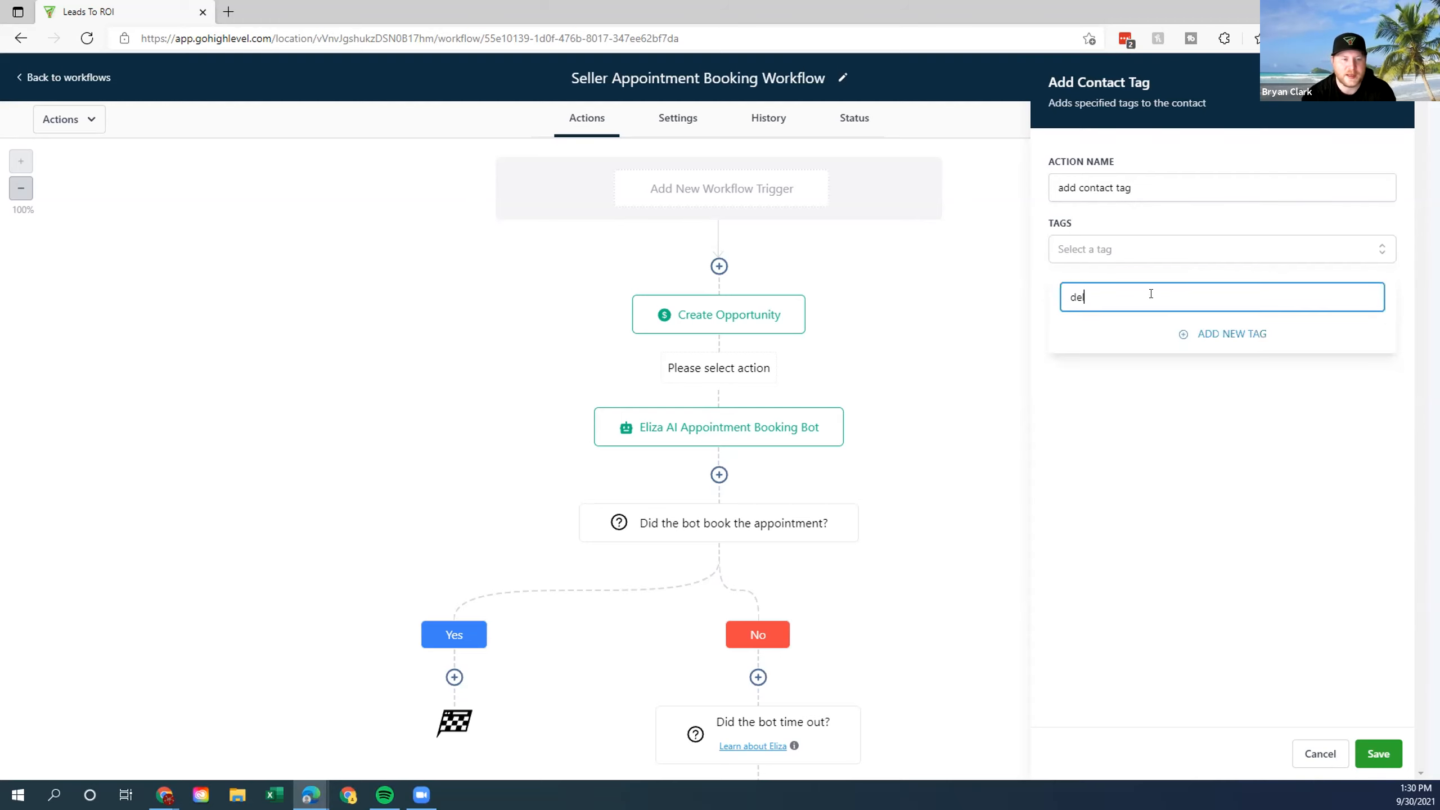
type("lle")
key("BackSpace")
key("BackSpace")
key("BackSpace")
key("BackSpace")
key("BackSpace")
type("sell")
left_click(1103, 343)
left_click(1408, 283)
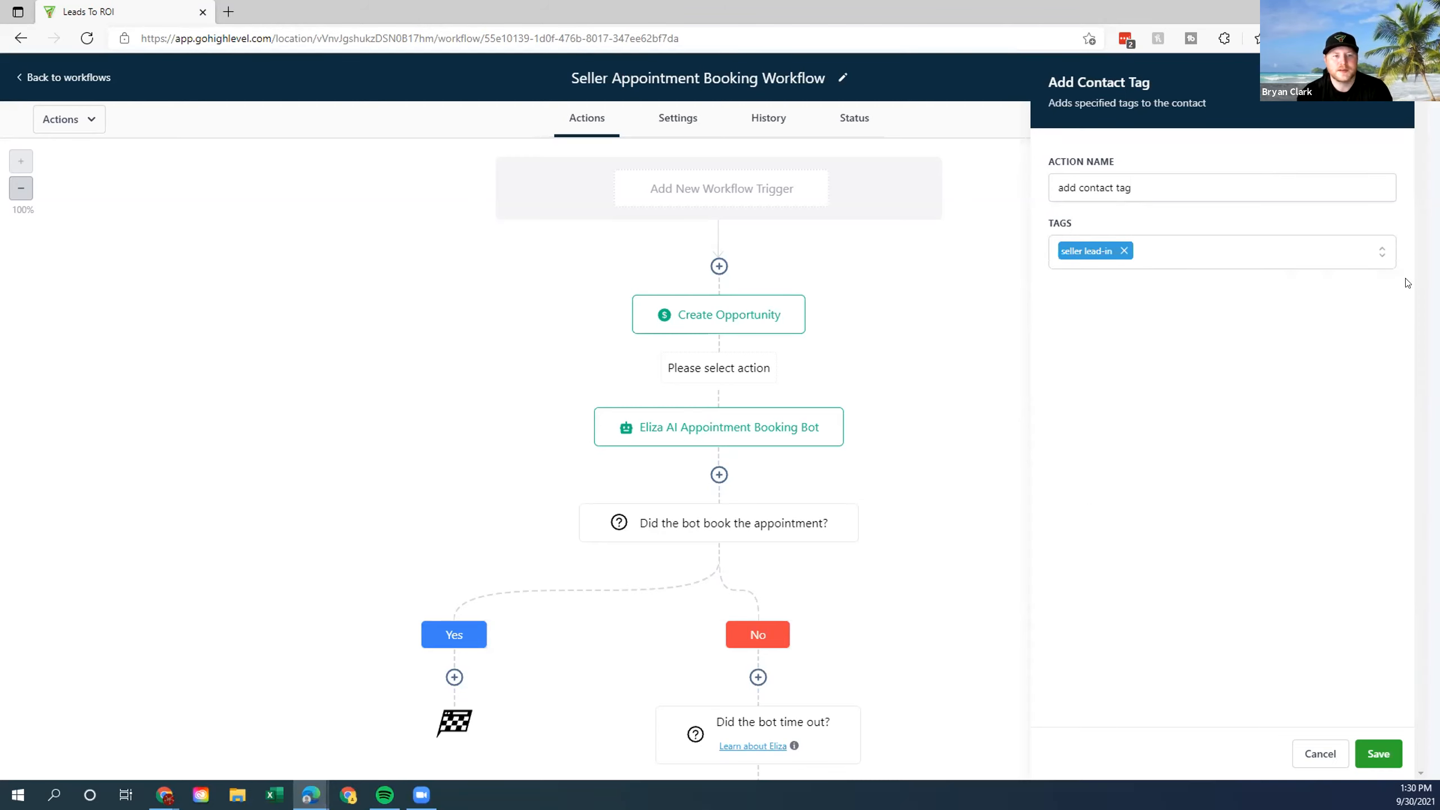
left_click(1378, 753)
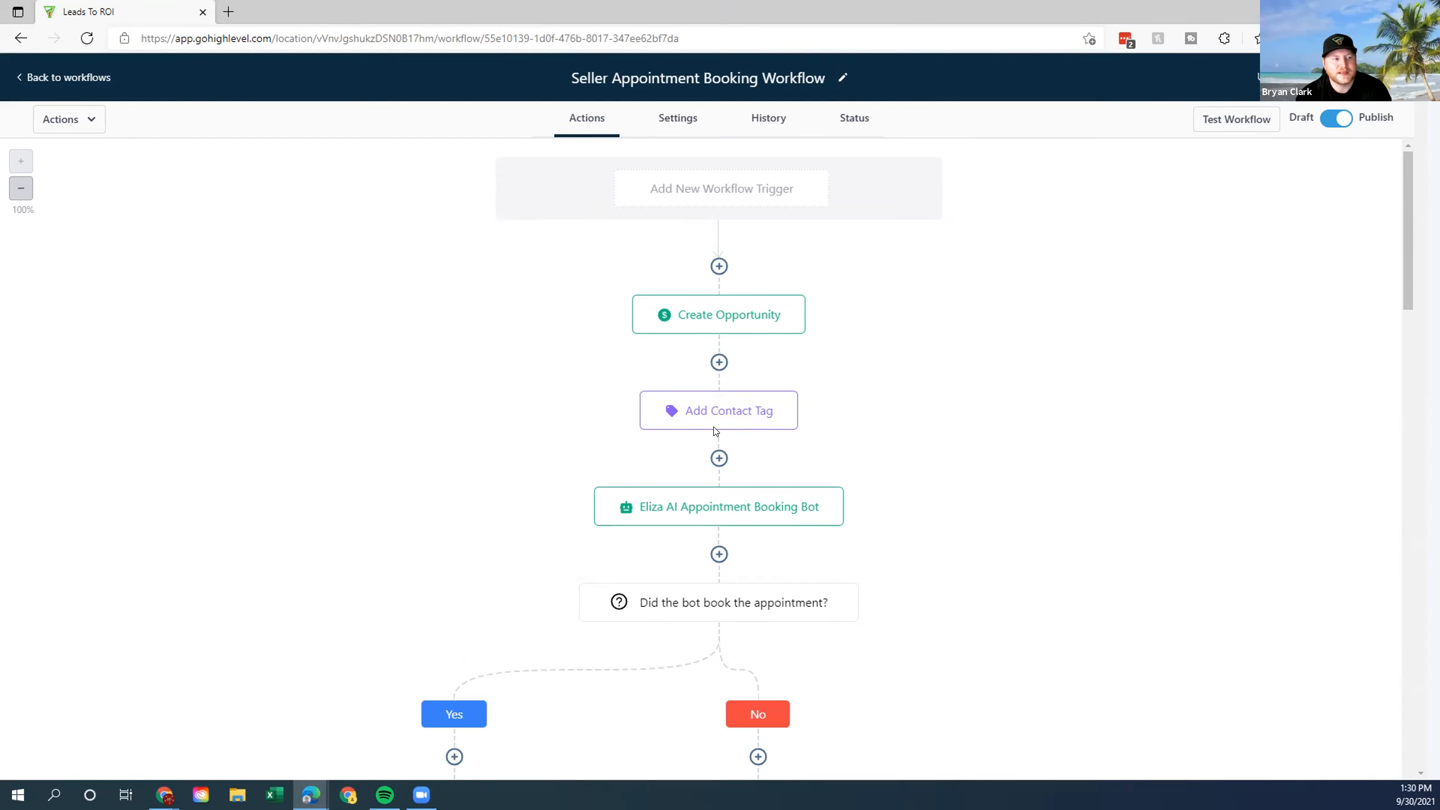
Change the first Eliza AI bot step's processing duration from 48 to 24 hours.
scroll(820, 521, "down", 4)
left_click(701, 281)
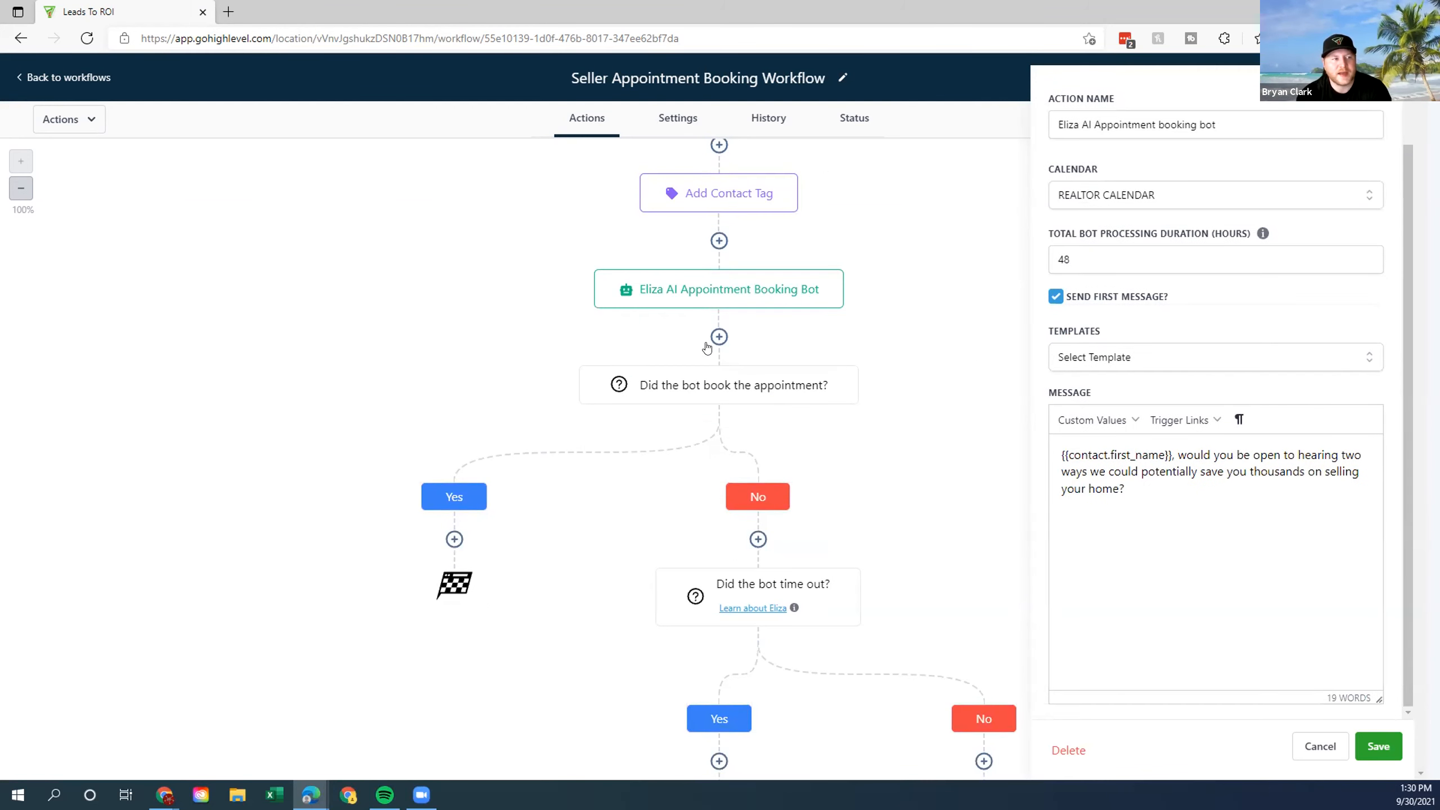
left_click_drag(1110, 259, 1022, 263)
left_click(957, 432)
left_click(1378, 746)
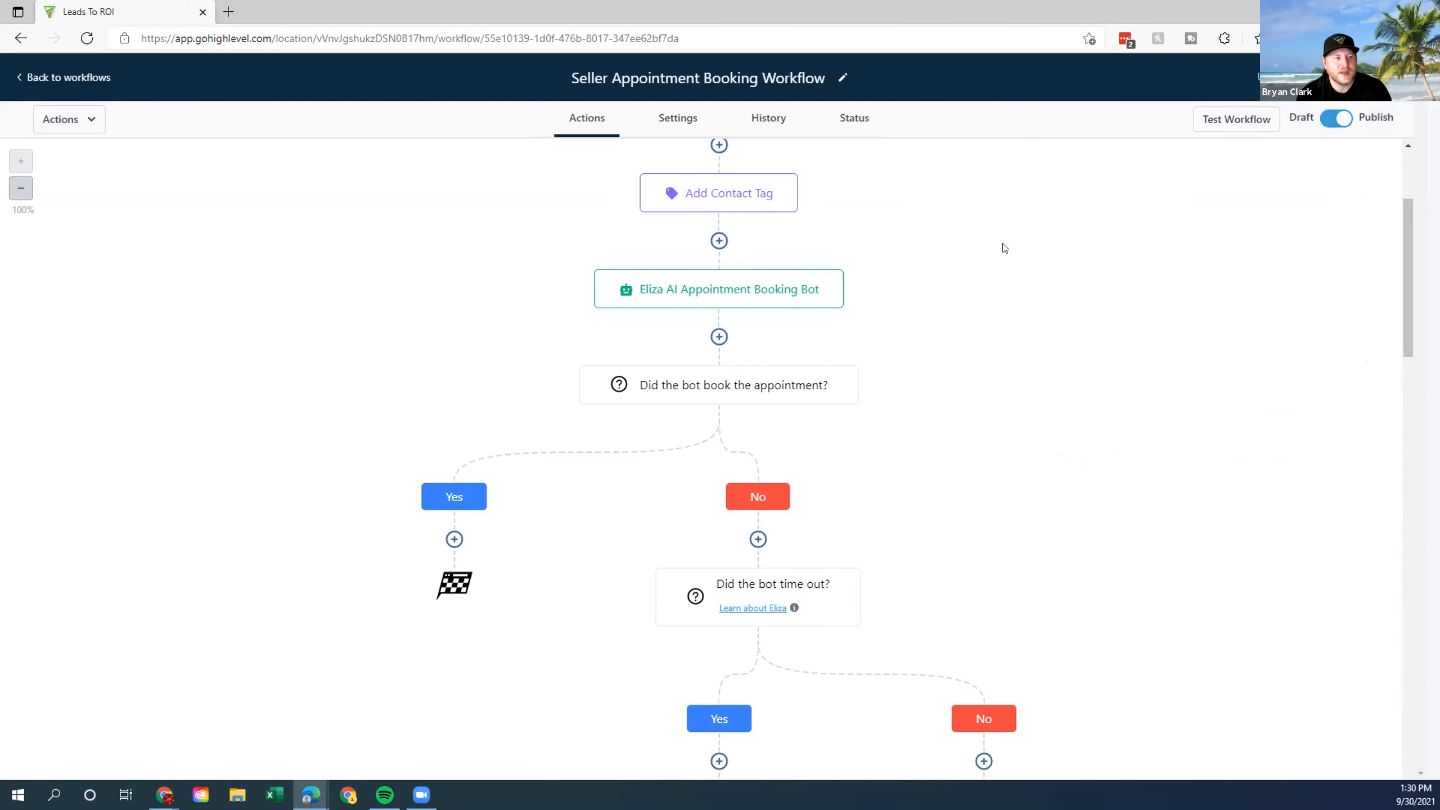
Set the second Eliza AI bot step's duration to 24 hours and save.
scroll(840, 582, "down", 4)
left_click(731, 595)
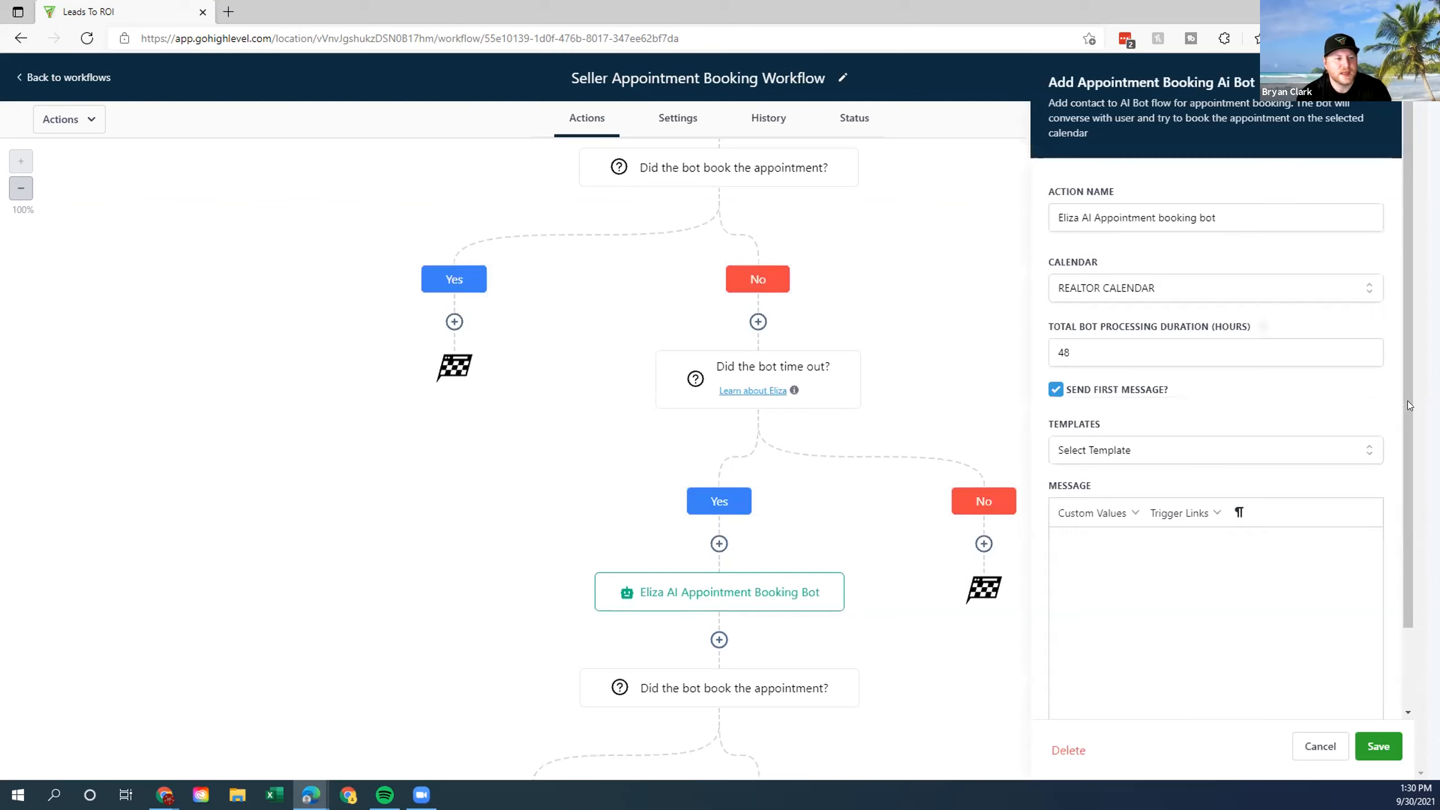
left_click_drag(1103, 356, 901, 346)
type("4")
left_click(954, 356)
left_click(1374, 749)
scroll(861, 415, "down", 7)
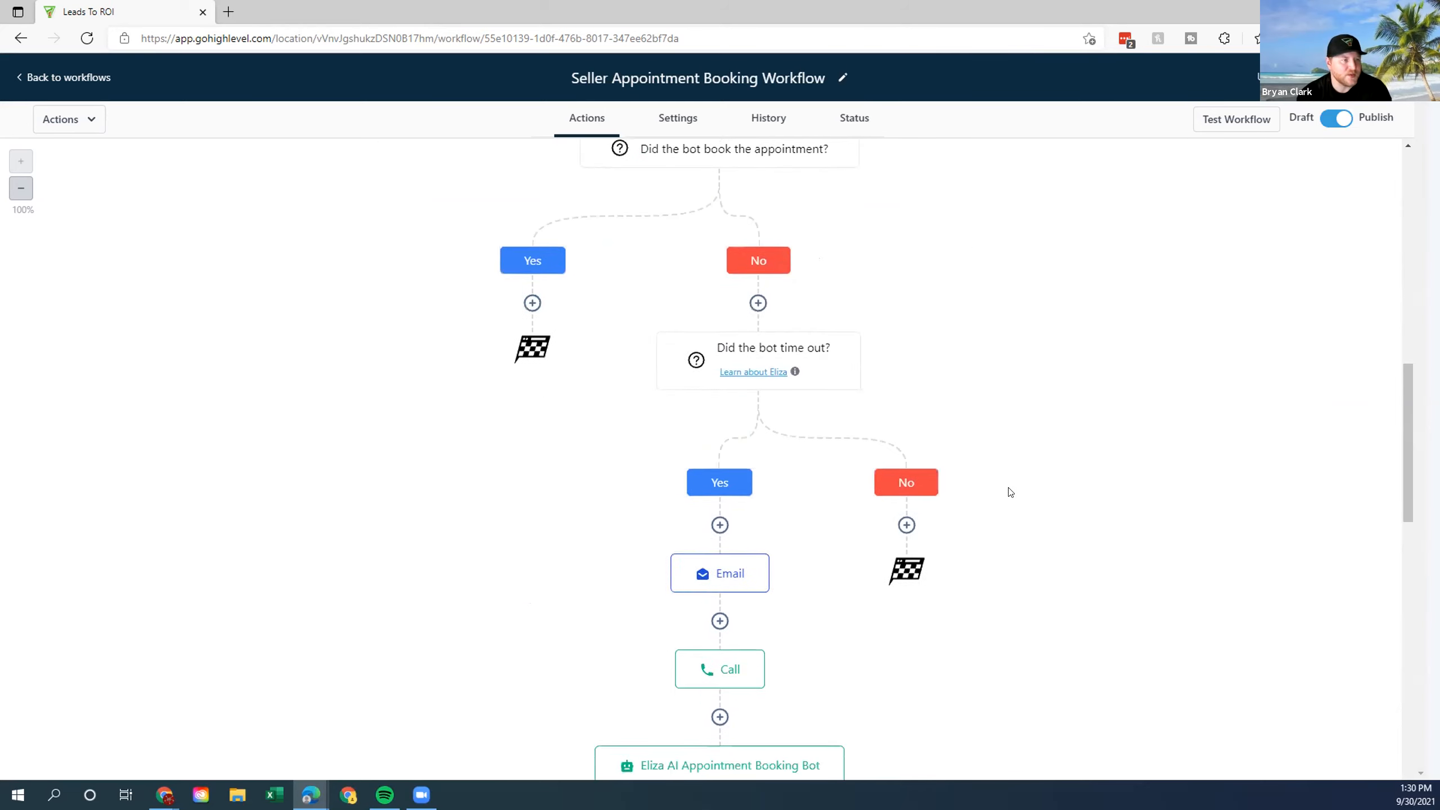
scroll(1009, 491, "up", 8)
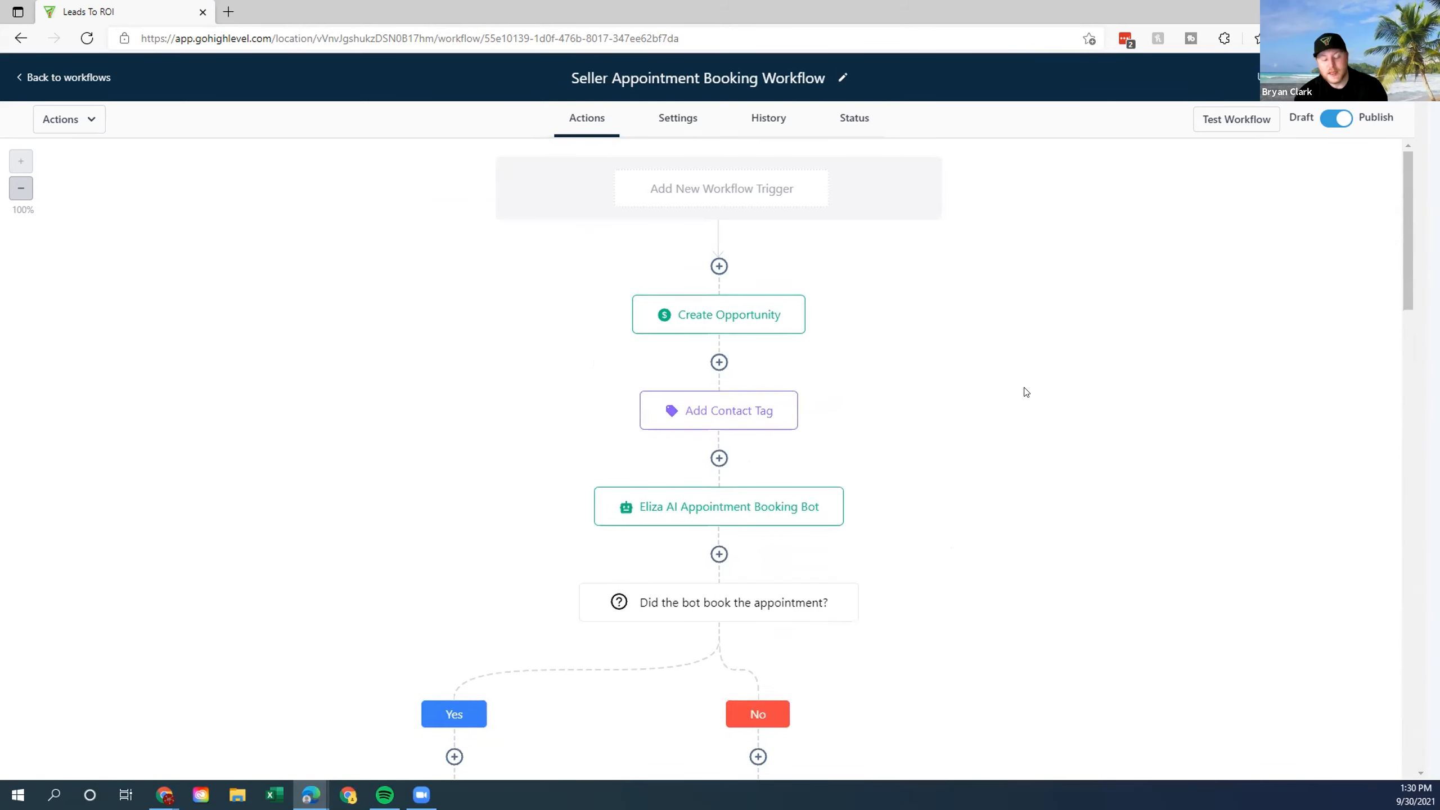
scroll(964, 463, "down", 4)
scroll(964, 462, "up", 4)
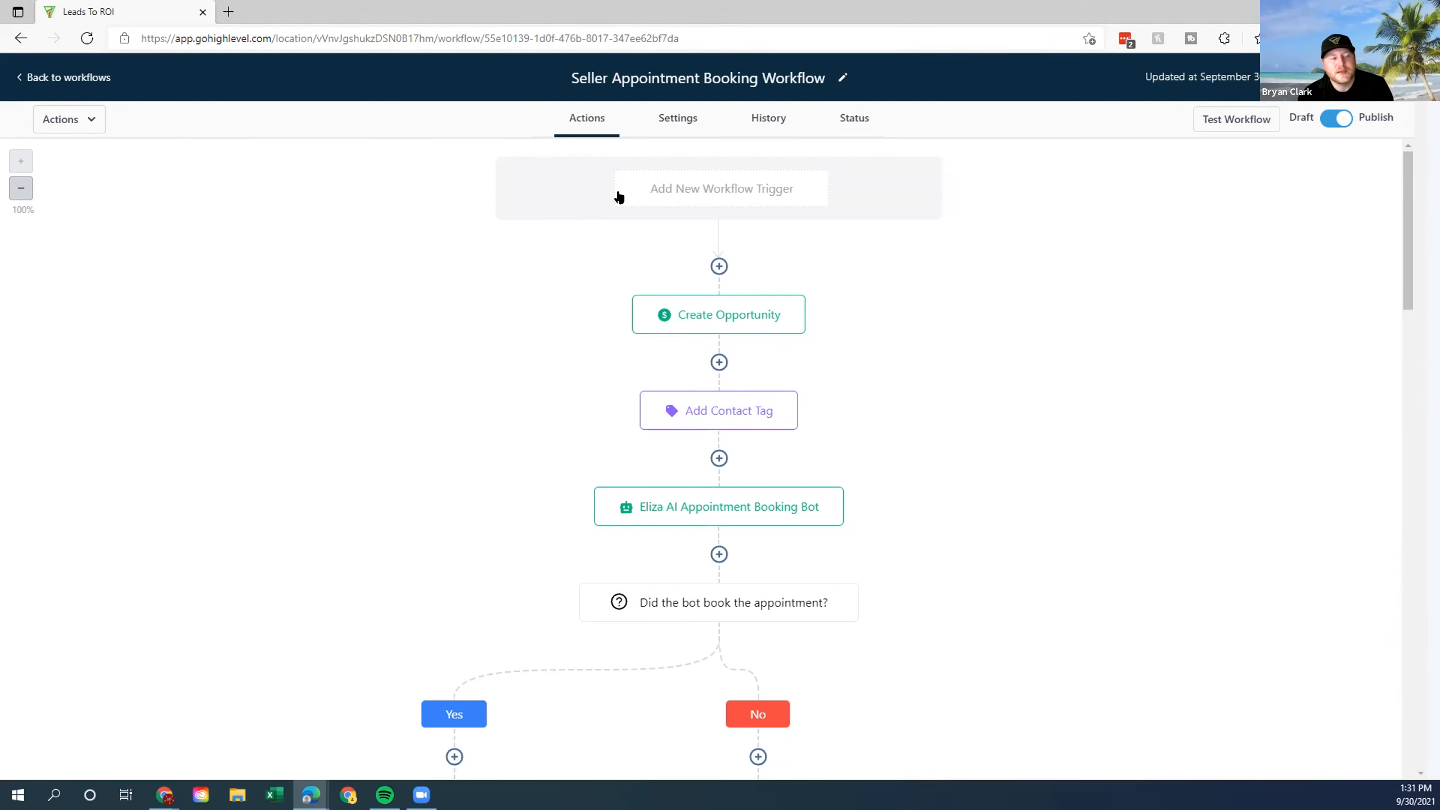
left_click(665, 190)
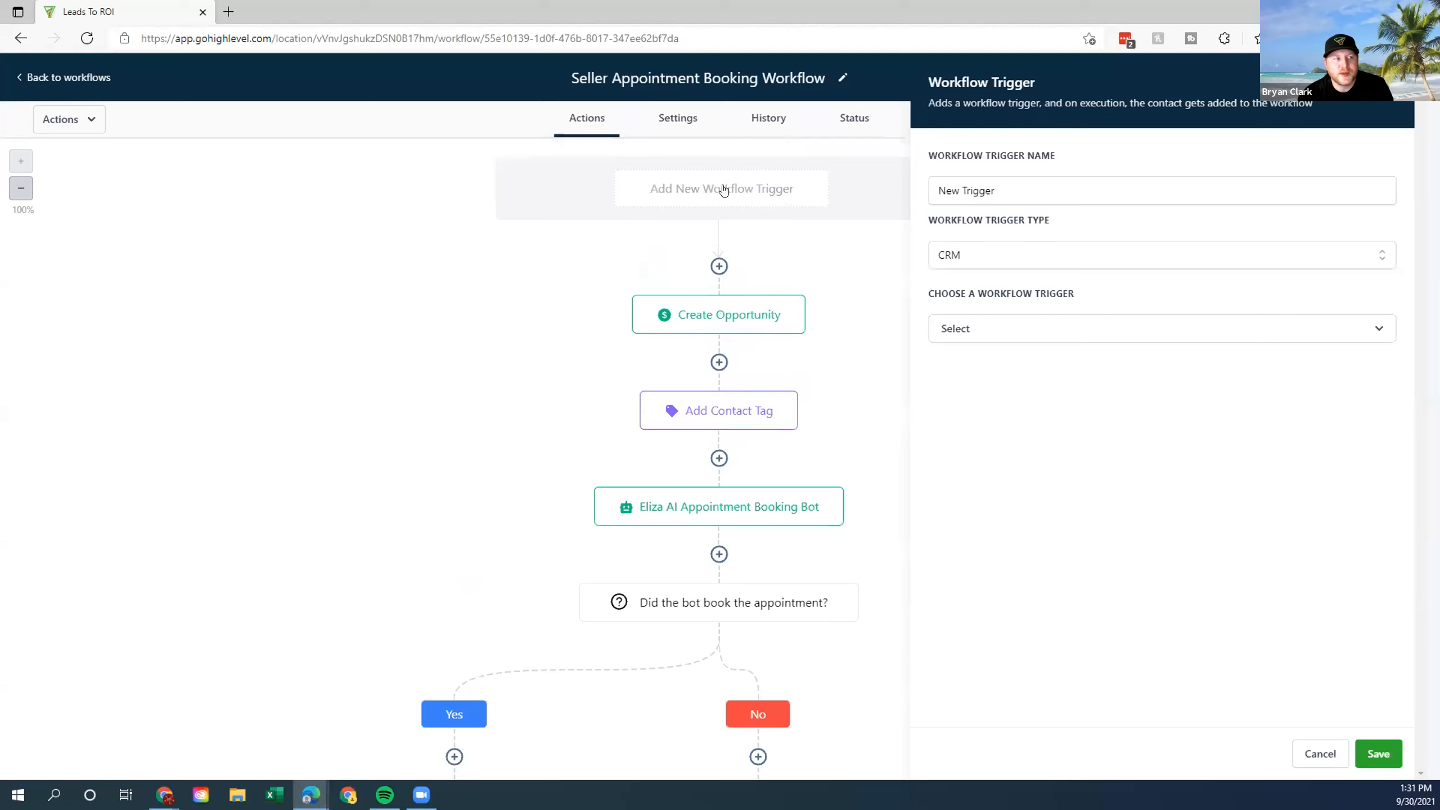
left_click(1196, 329)
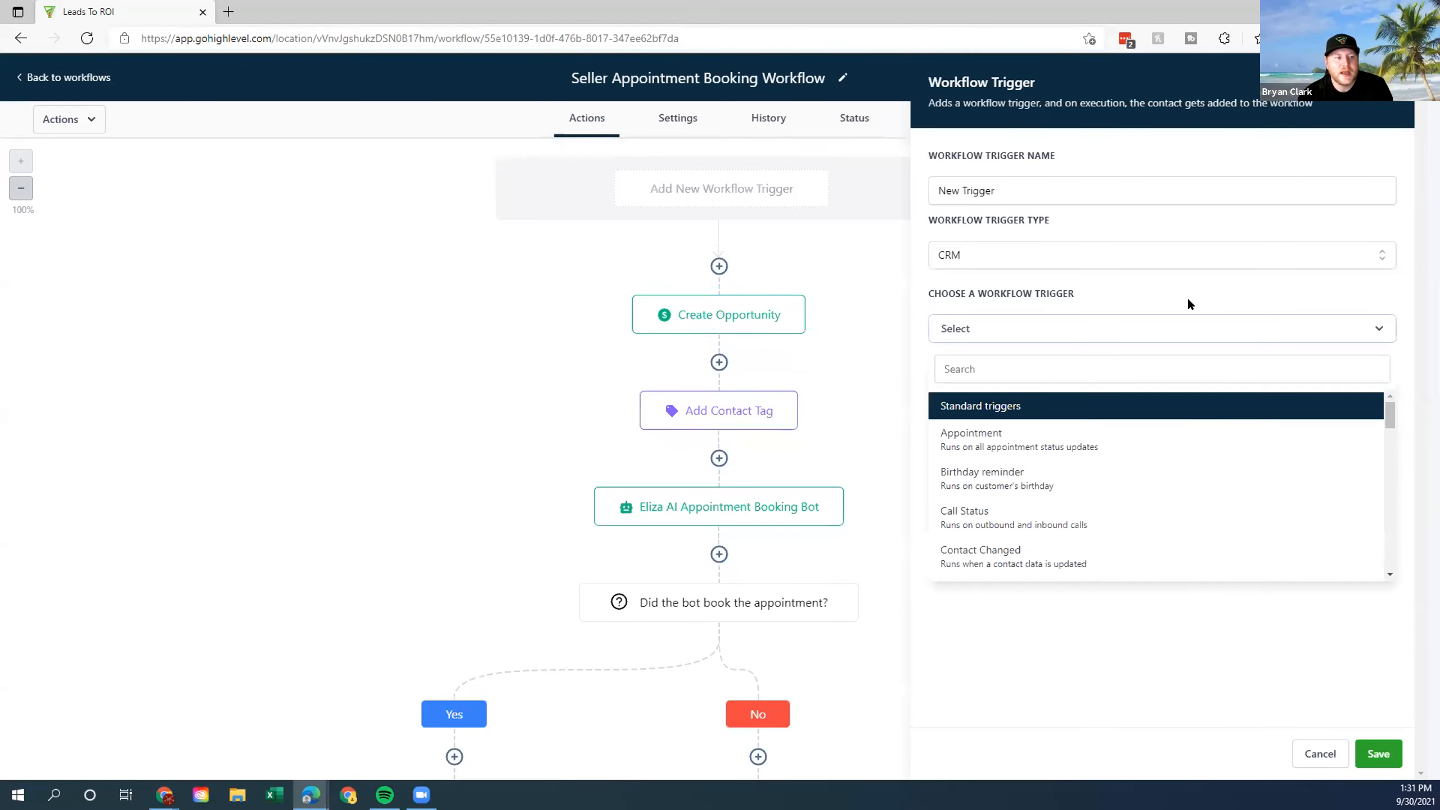
left_click(1105, 254)
left_click(1015, 311)
left_click(1244, 324)
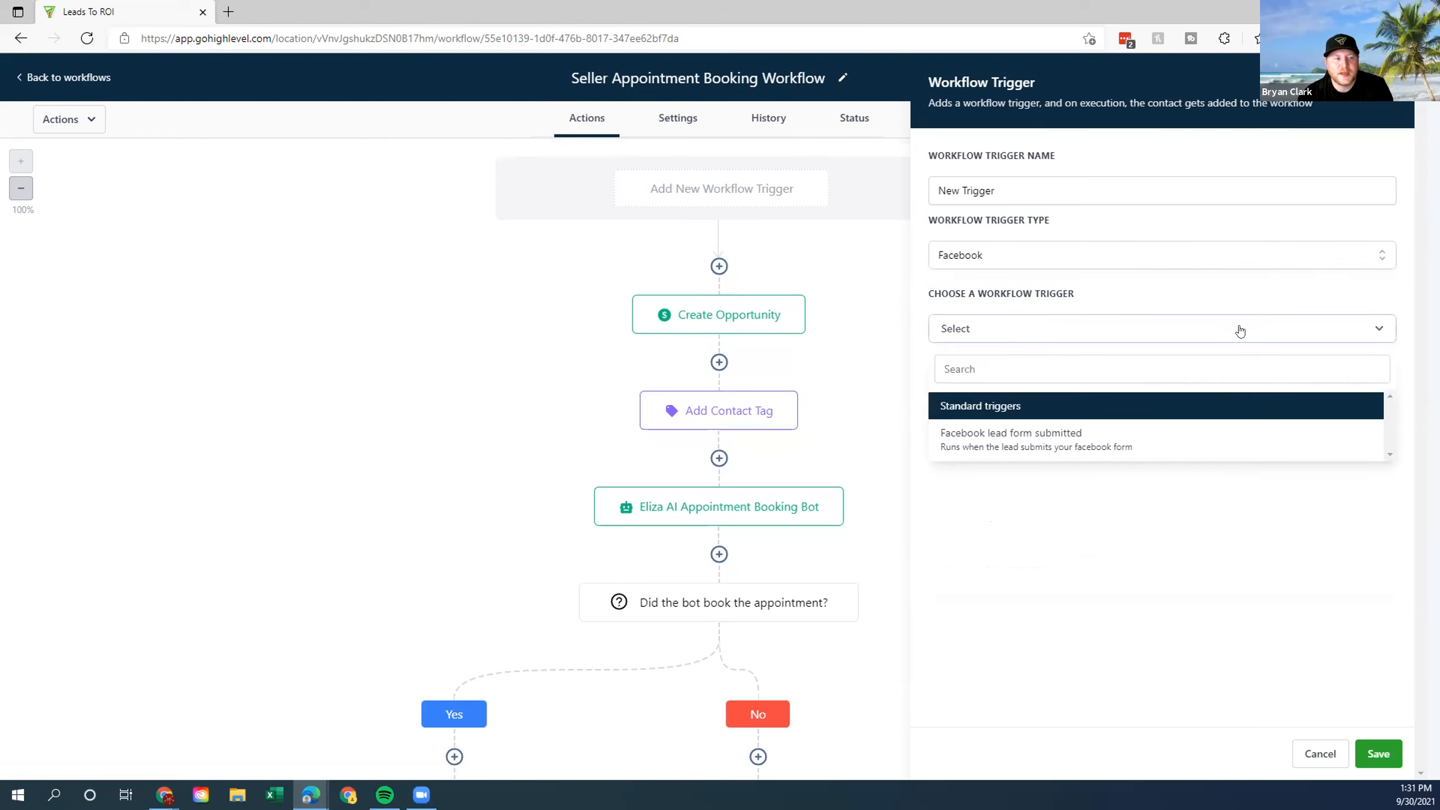
left_click(1155, 435)
left_click(945, 382)
left_click(1013, 404)
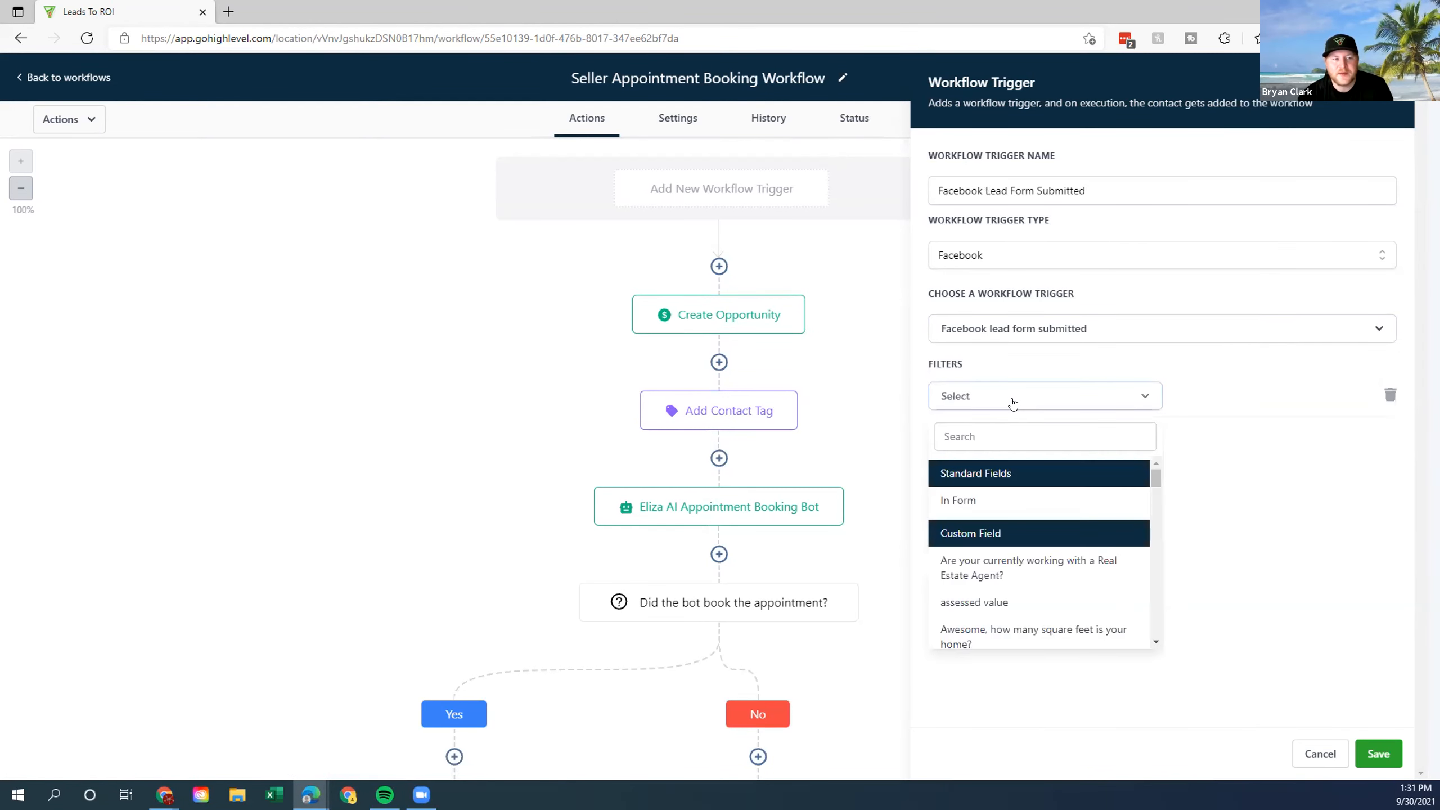
left_click(984, 501)
left_click(1214, 397)
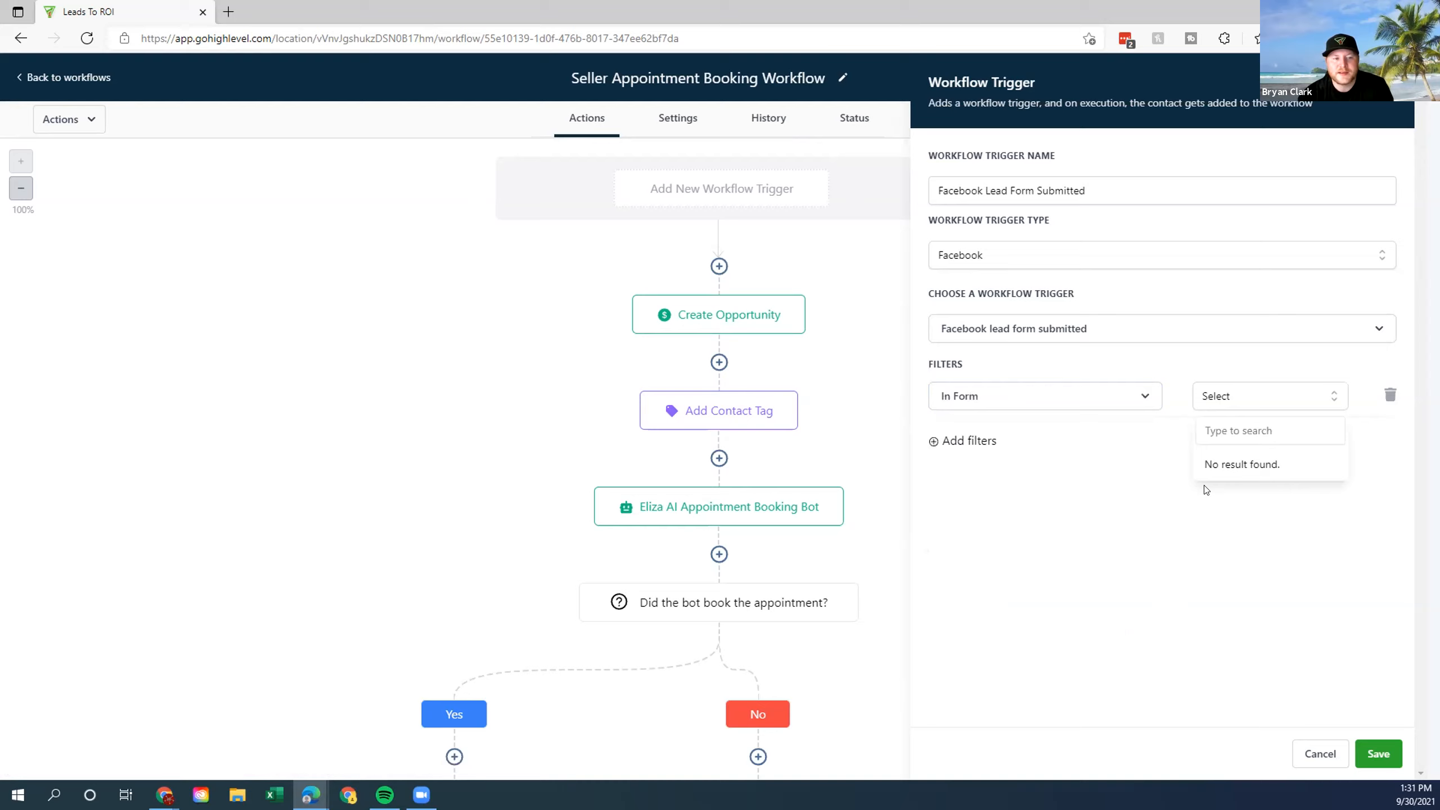
left_click(1041, 462)
left_click(1303, 760)
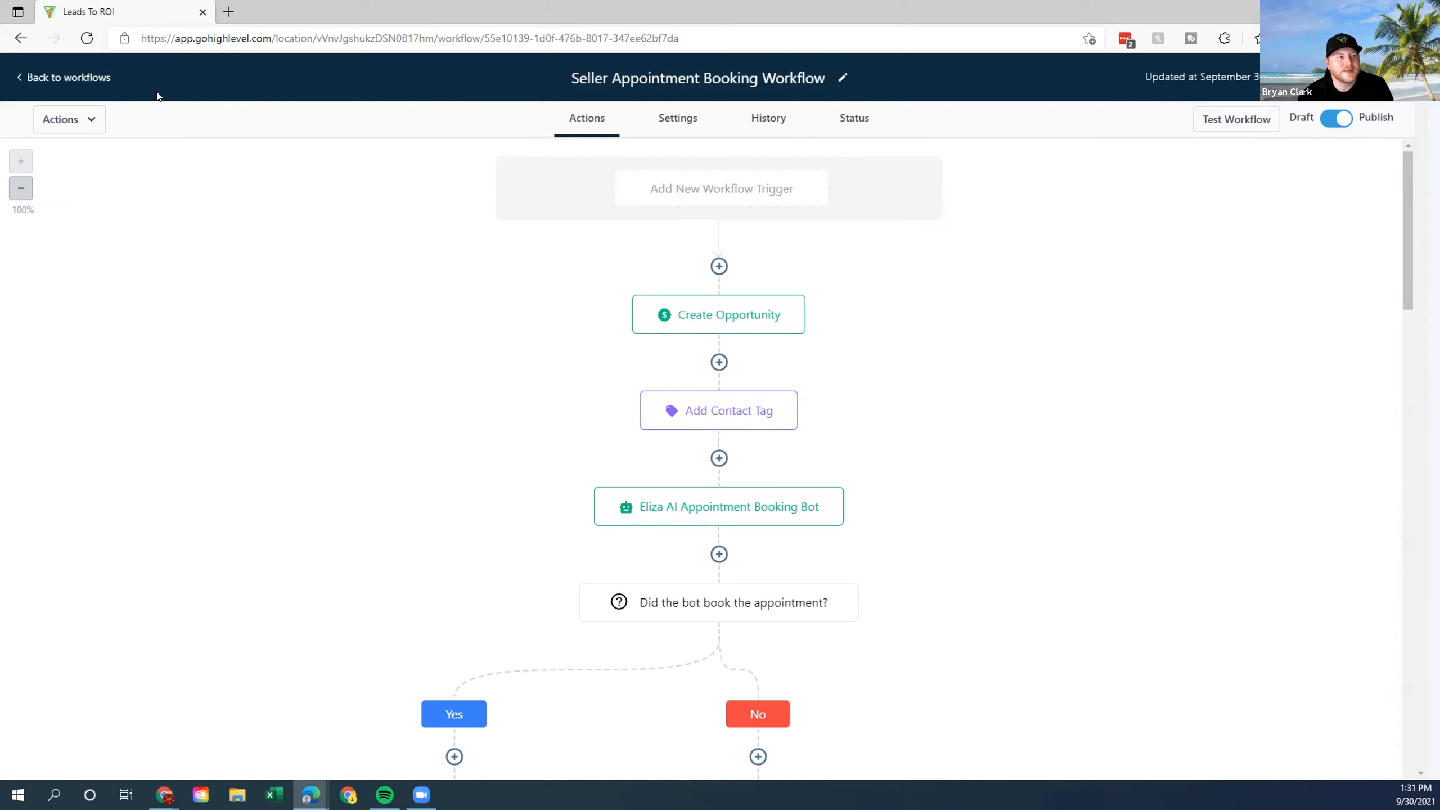
left_click(56, 77)
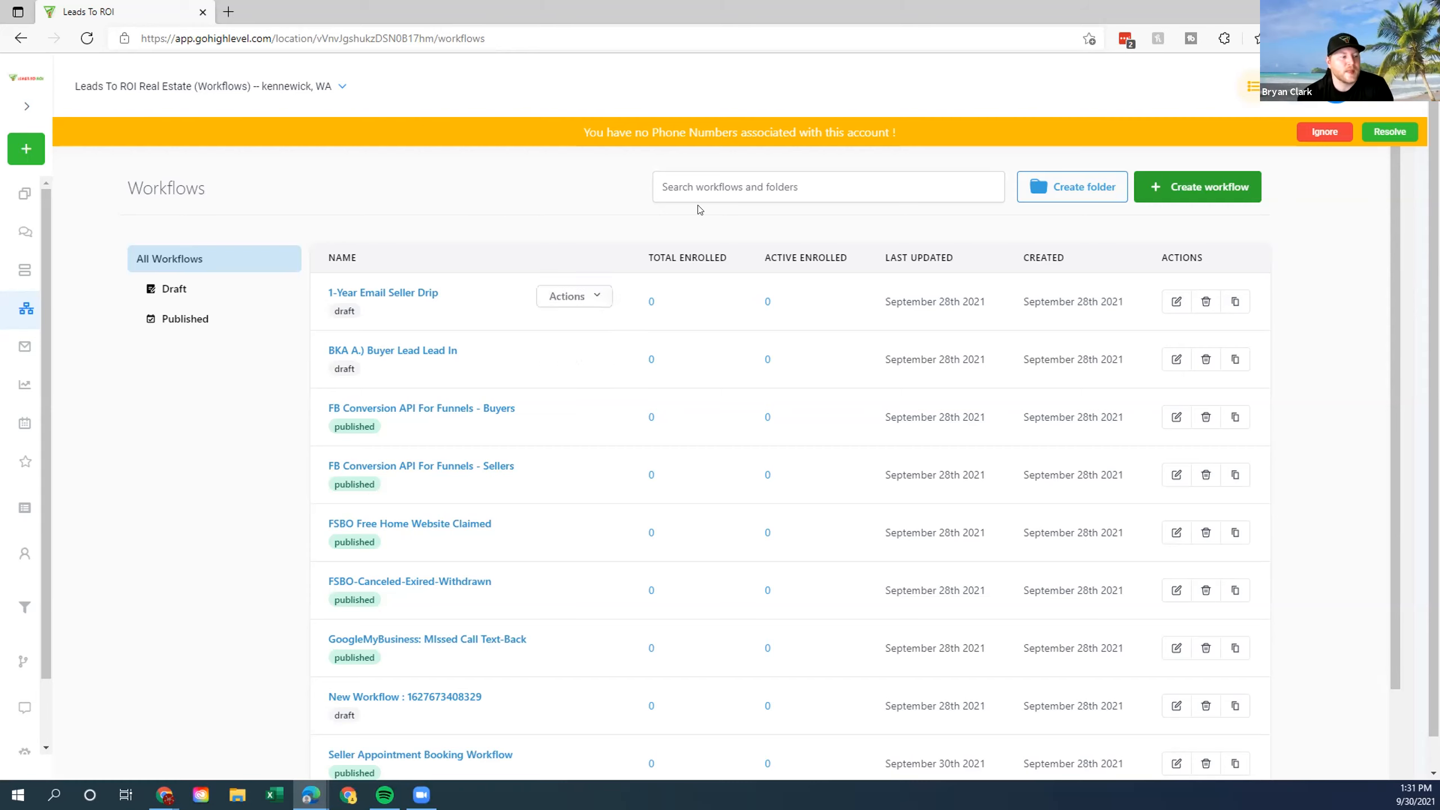
scroll(391, 511, "down", 3)
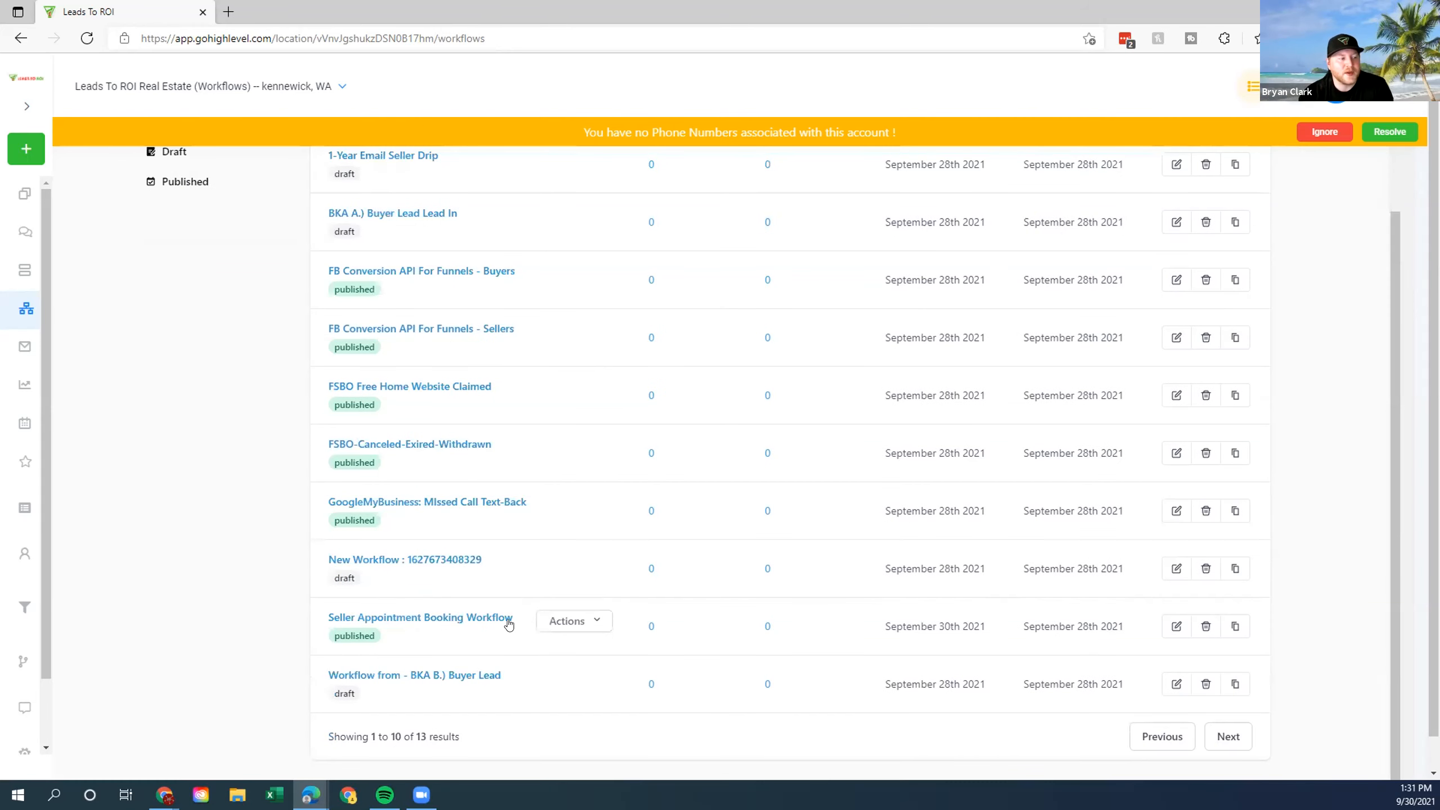
left_click_drag(1300, 622, 127, 171)
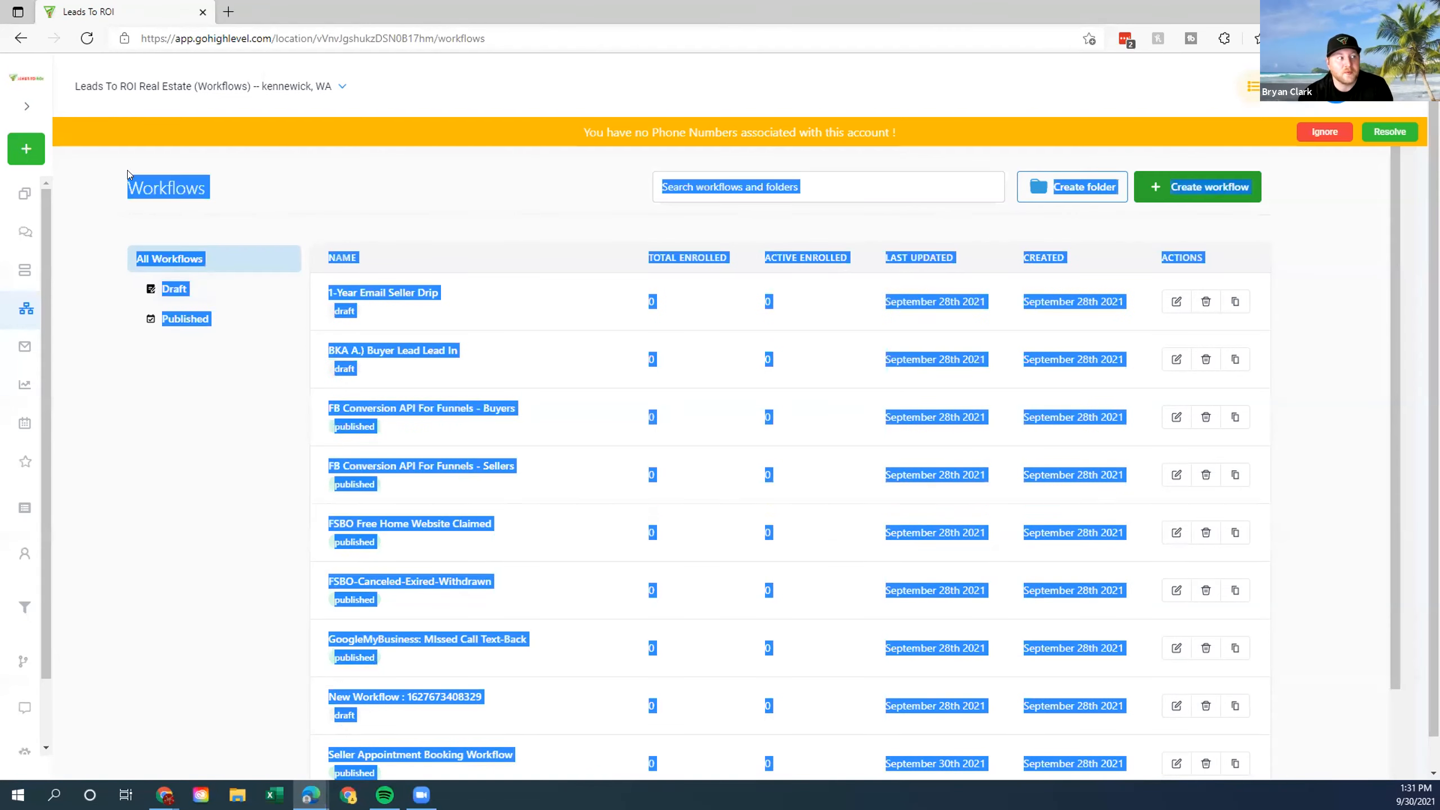
left_click(390, 186)
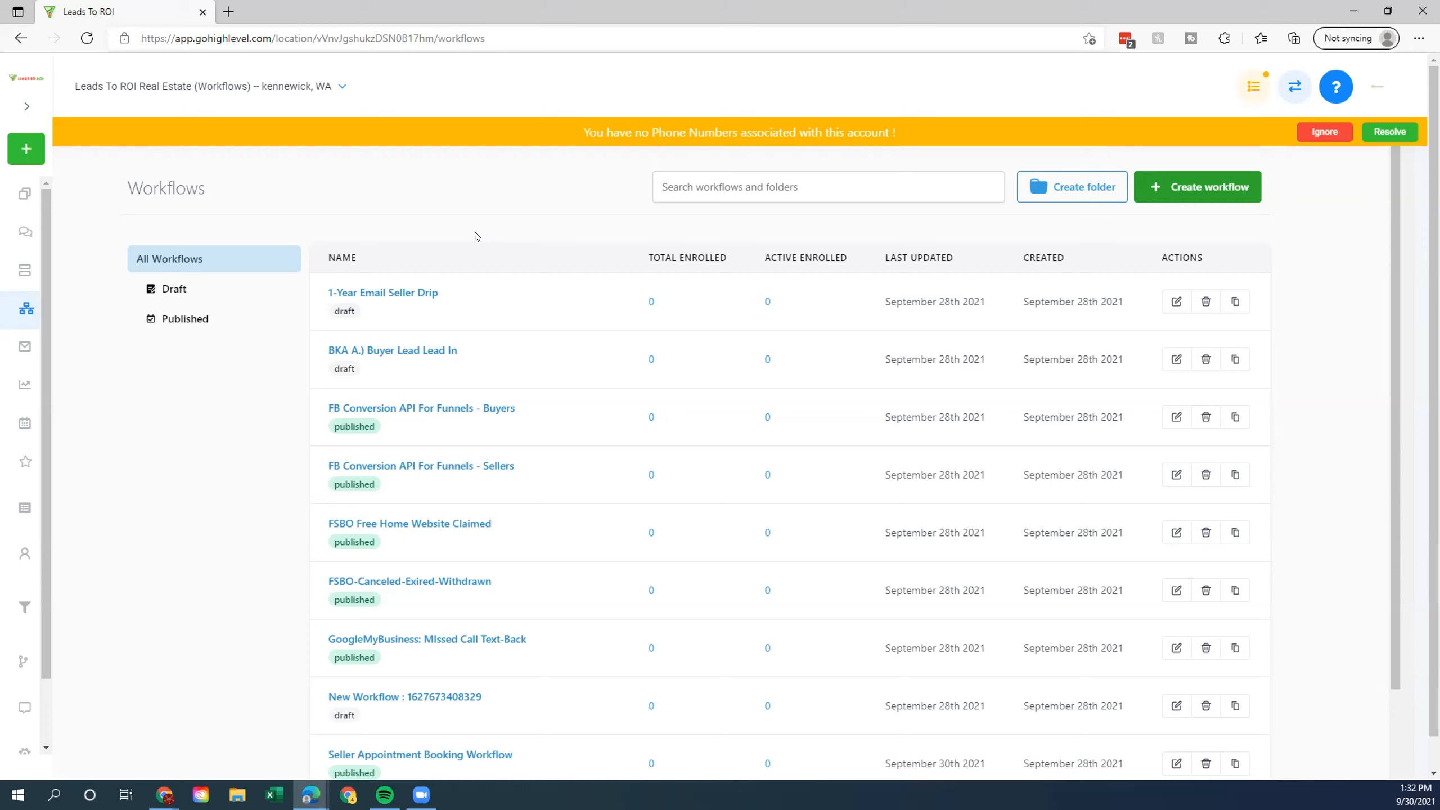
Visit the Dashboard from the expanded sidebar, then open 'BKA A.) Buyer Lead Lead In' from Workflows.
left_click(27, 106)
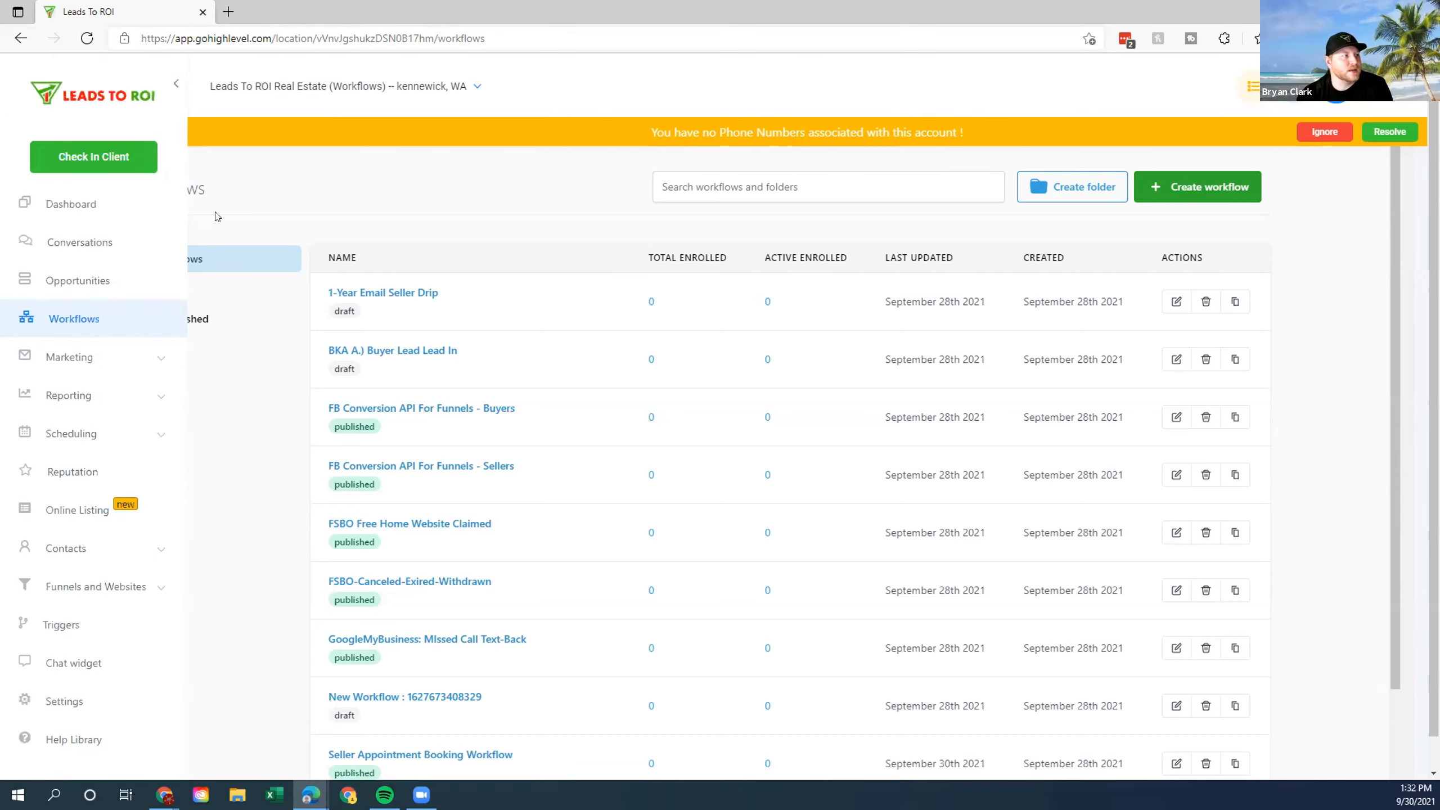
left_click(87, 205)
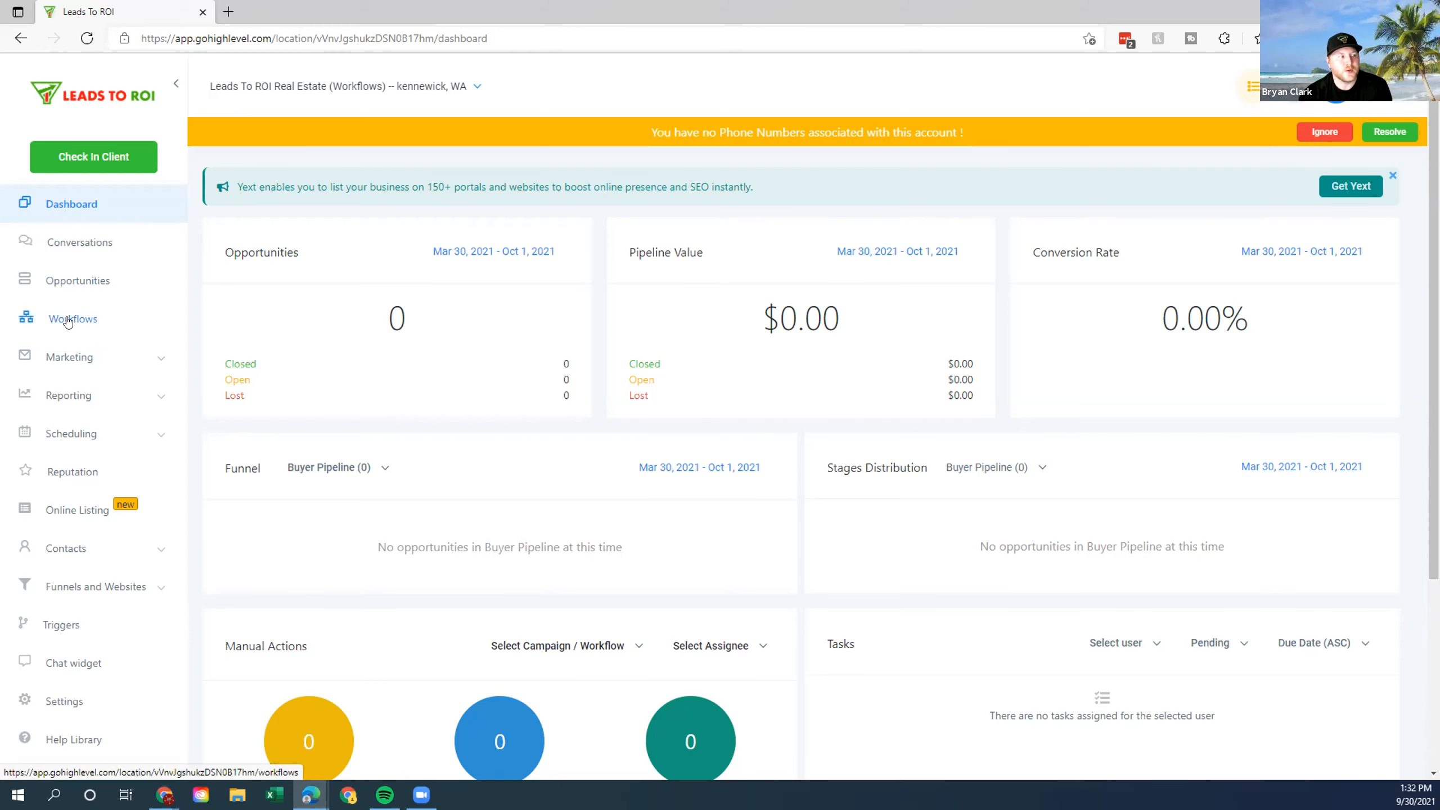
left_click_drag(68, 323, 205, 310)
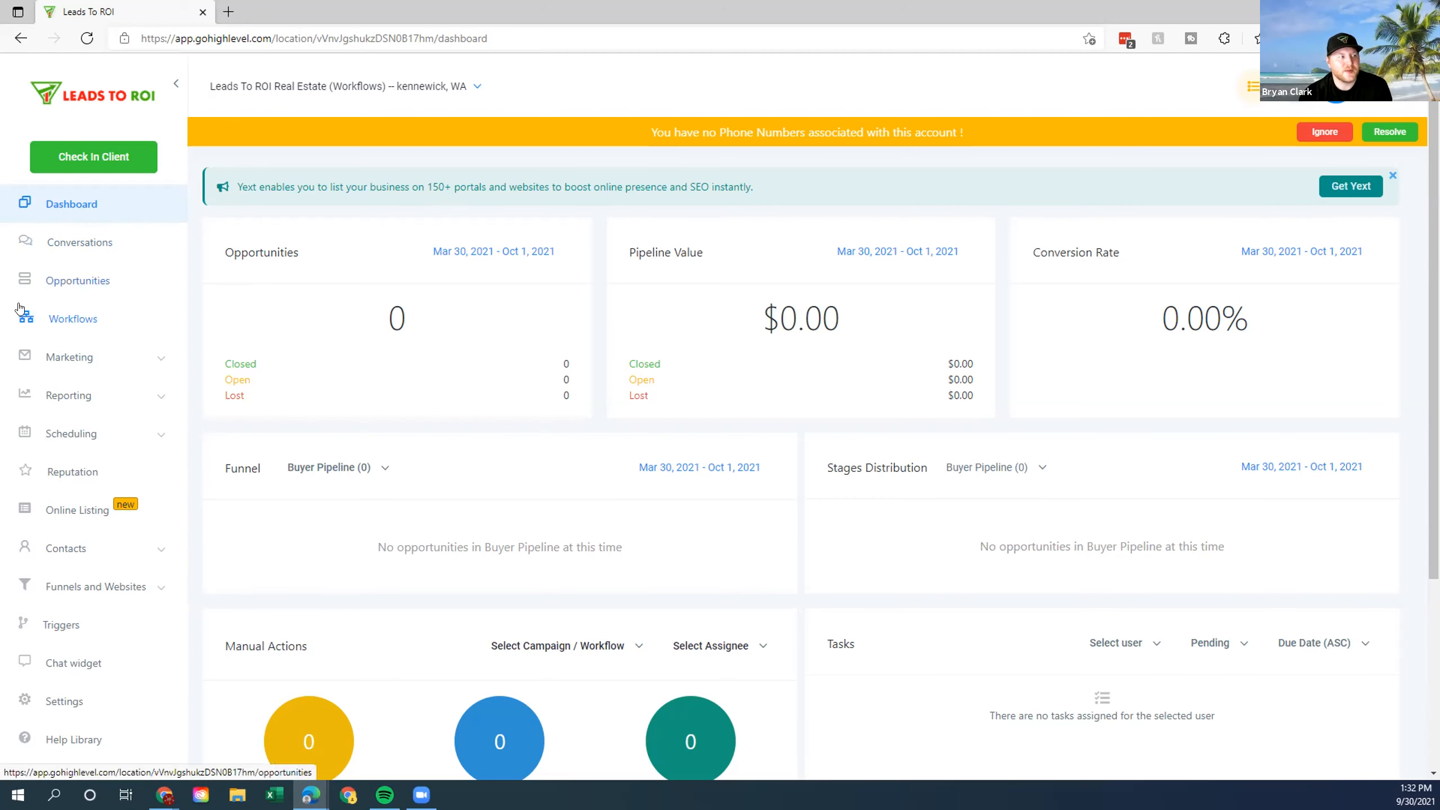
left_click(64, 321)
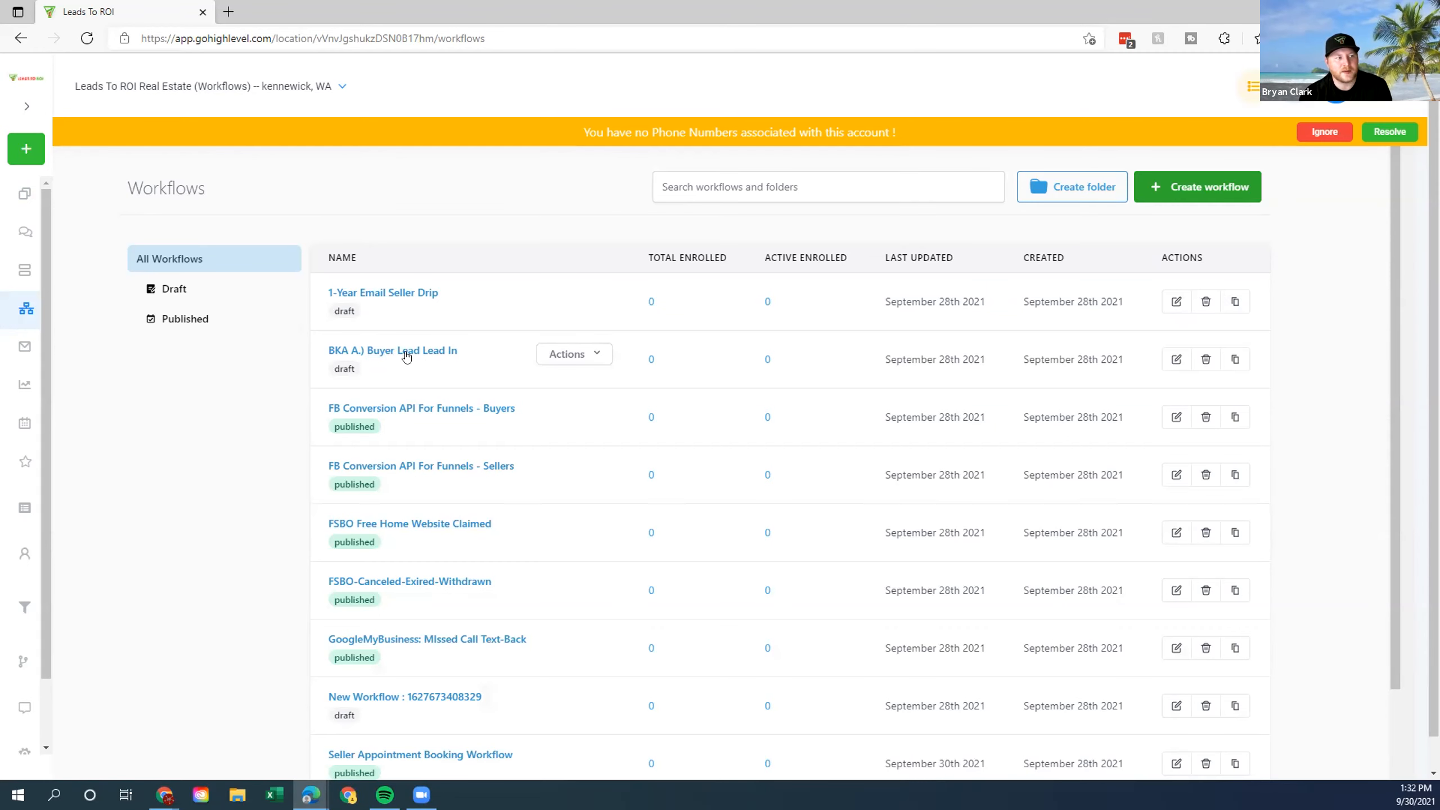
left_click(394, 352)
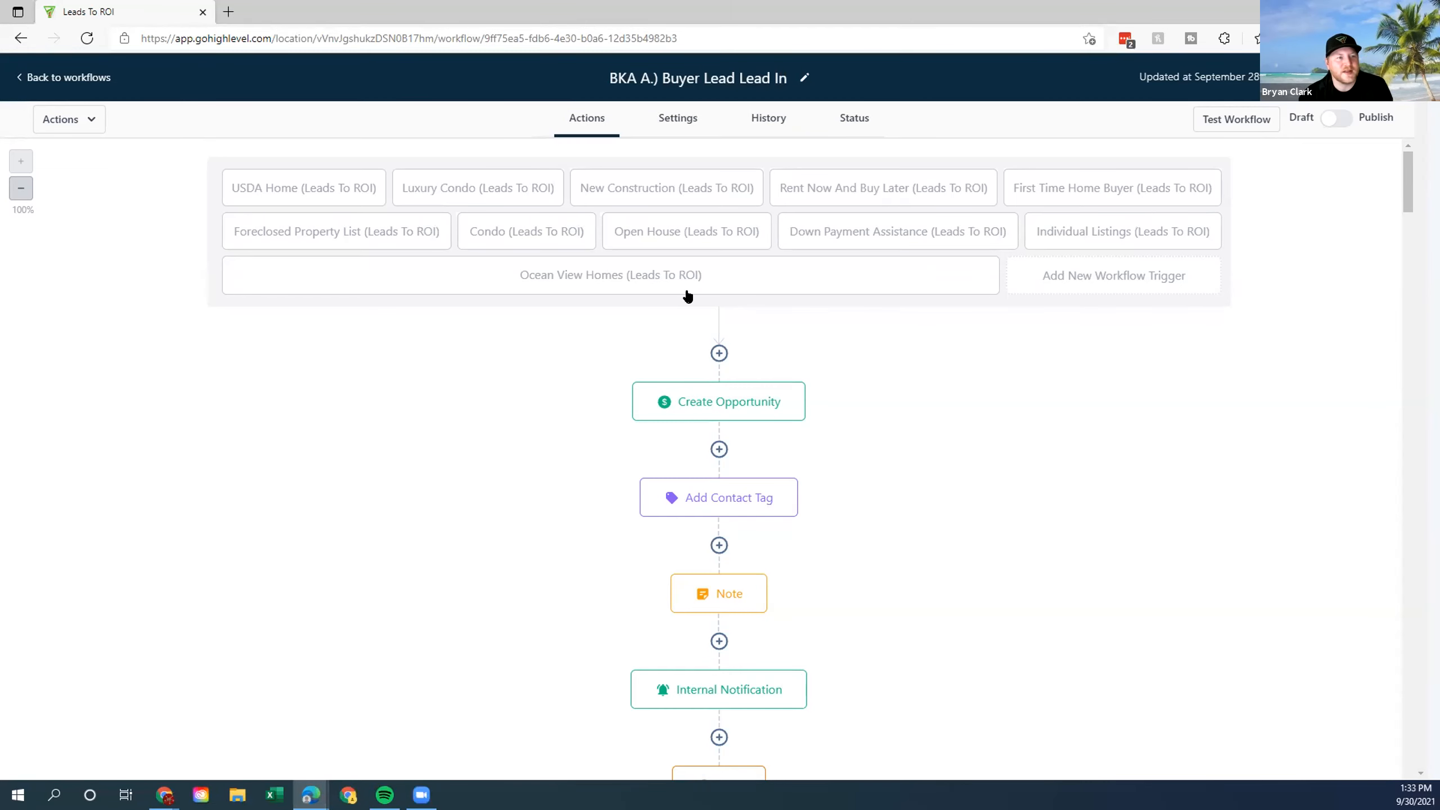
left_click(1077, 282)
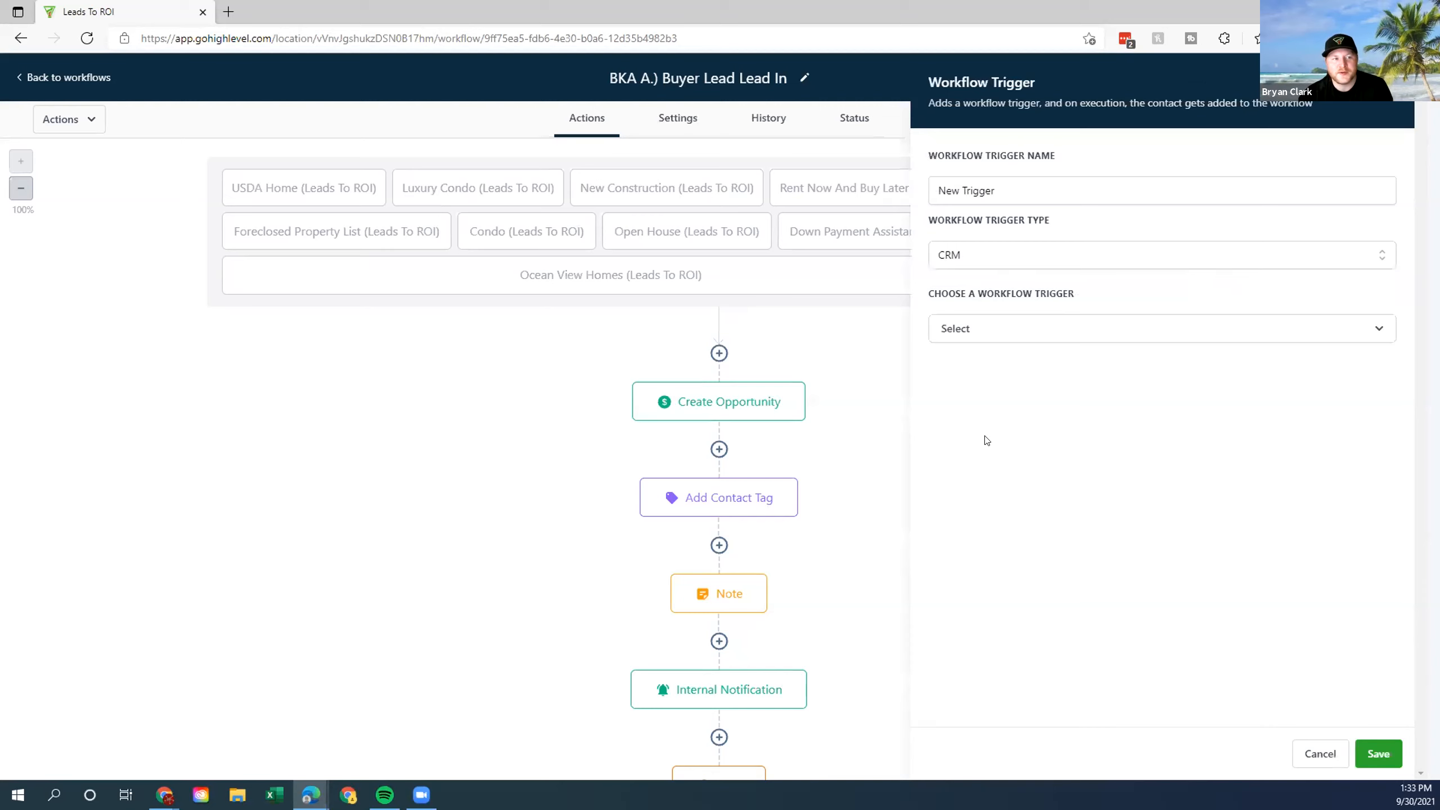
left_click(1320, 753)
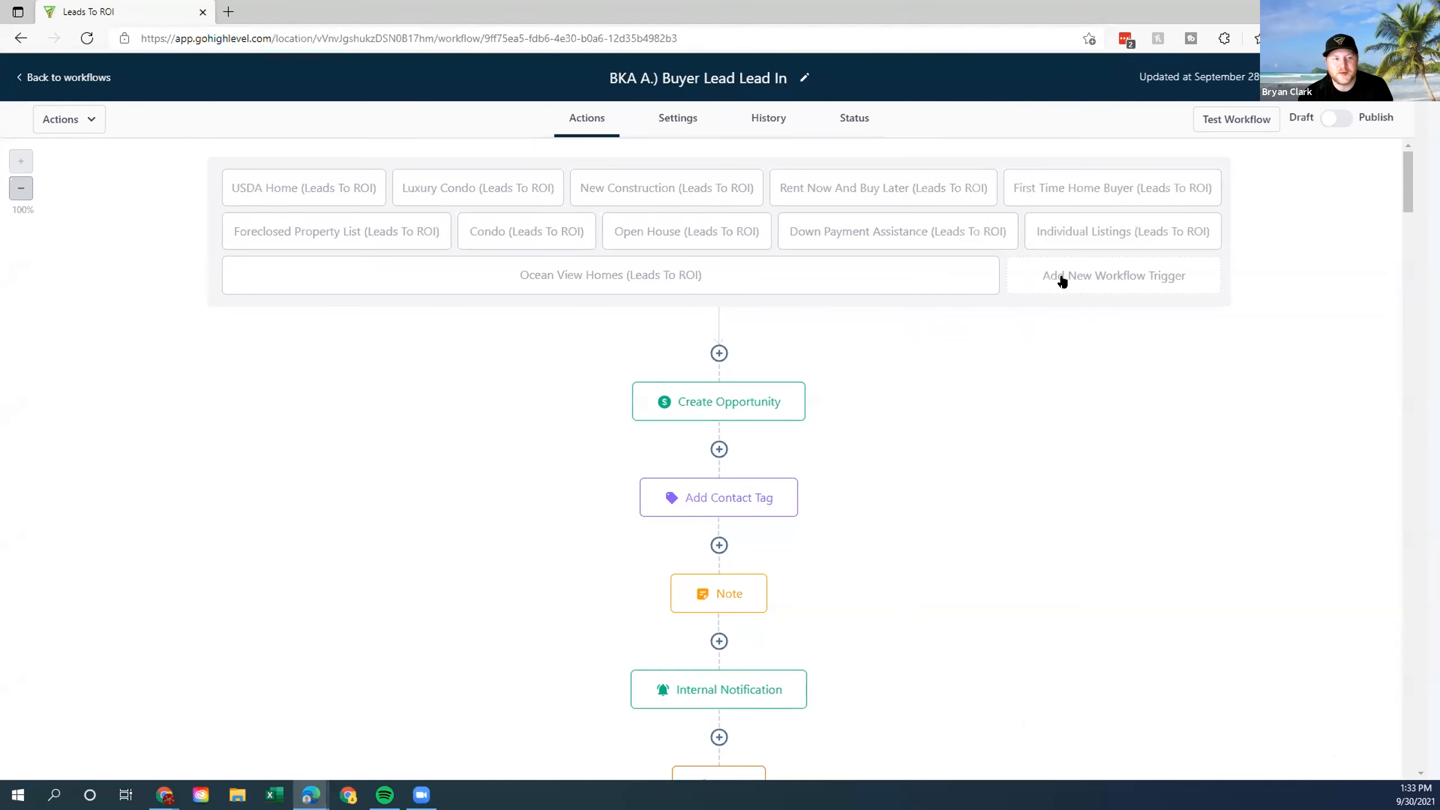
left_click(1103, 281)
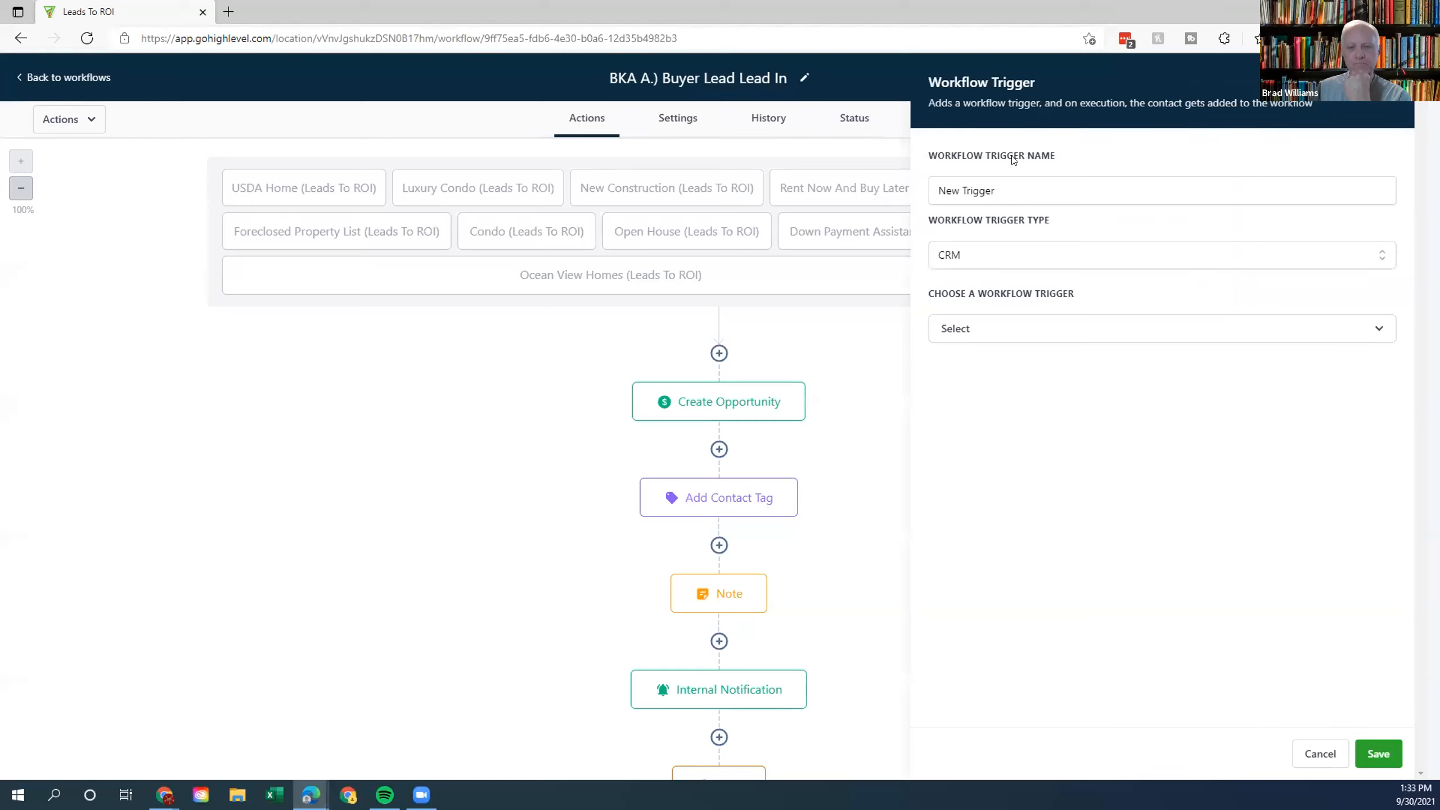
left_click(990, 262)
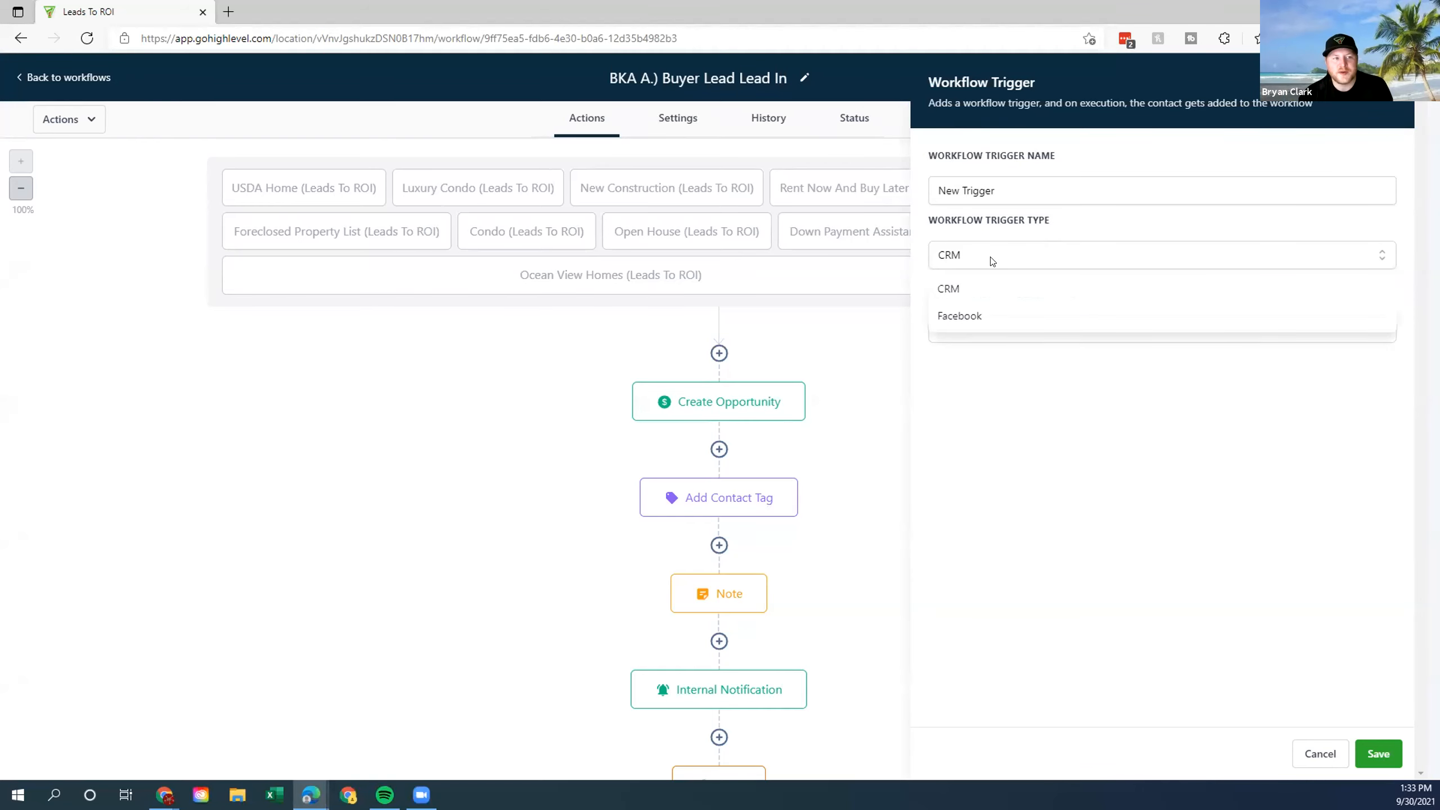
left_click(988, 318)
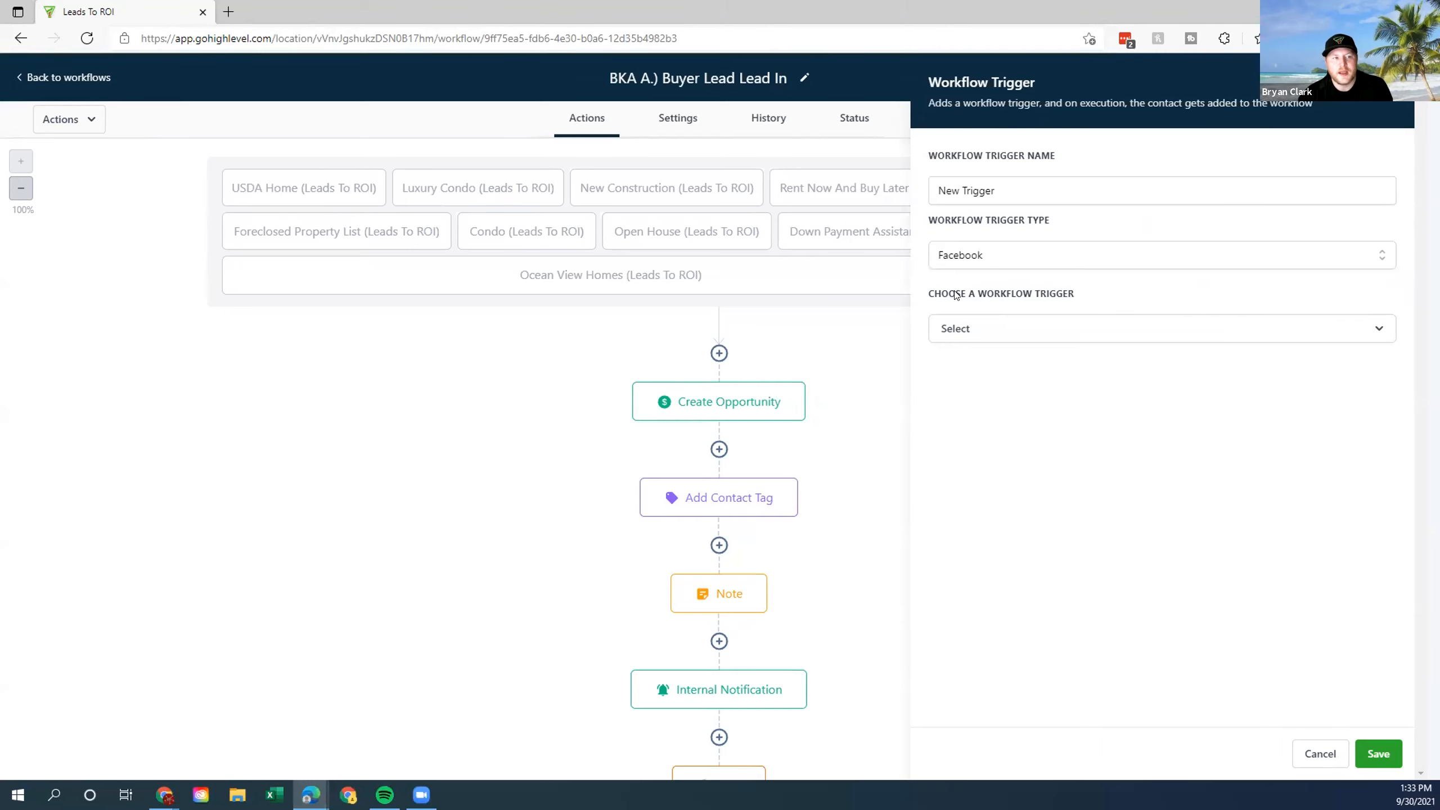
left_click(1007, 329)
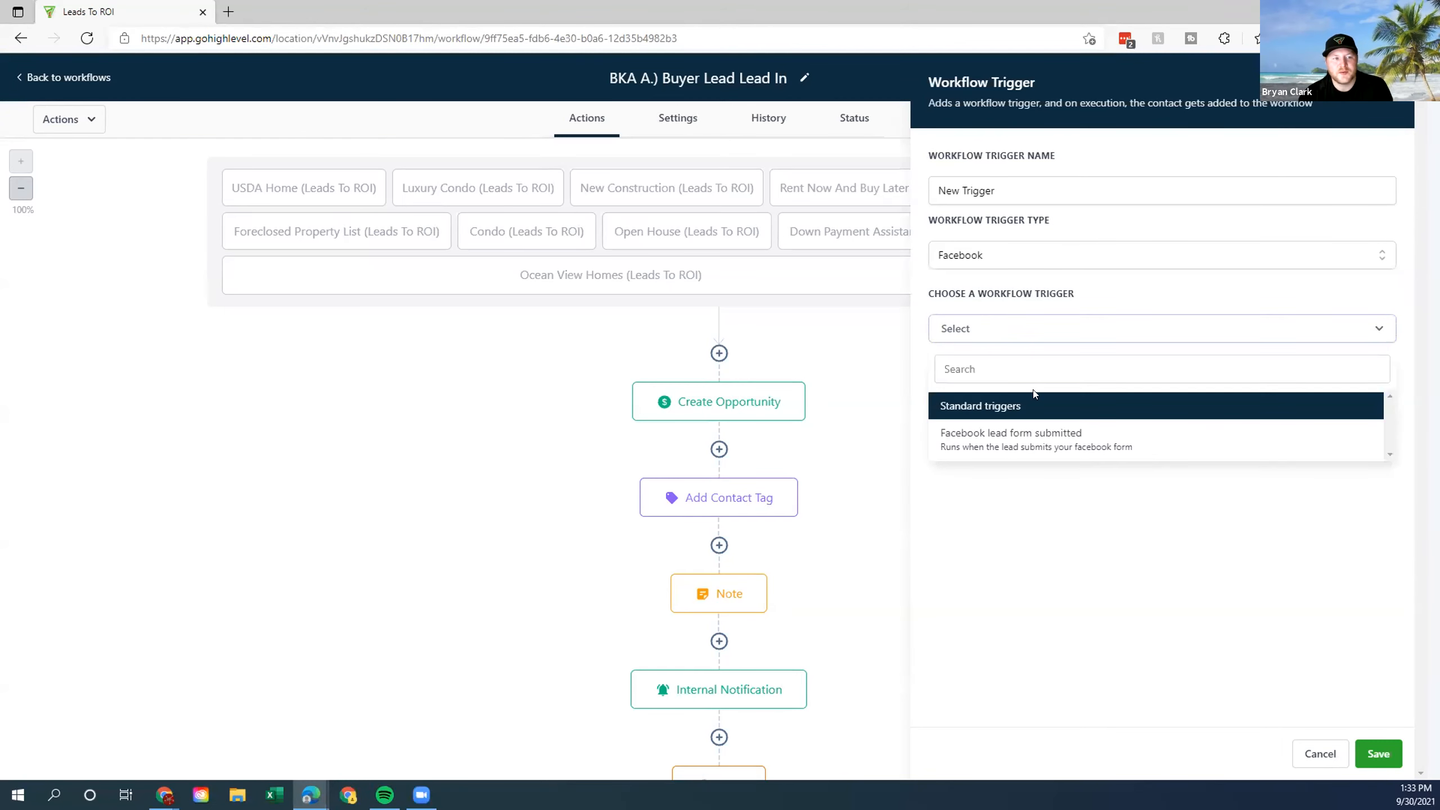
left_click(1036, 440)
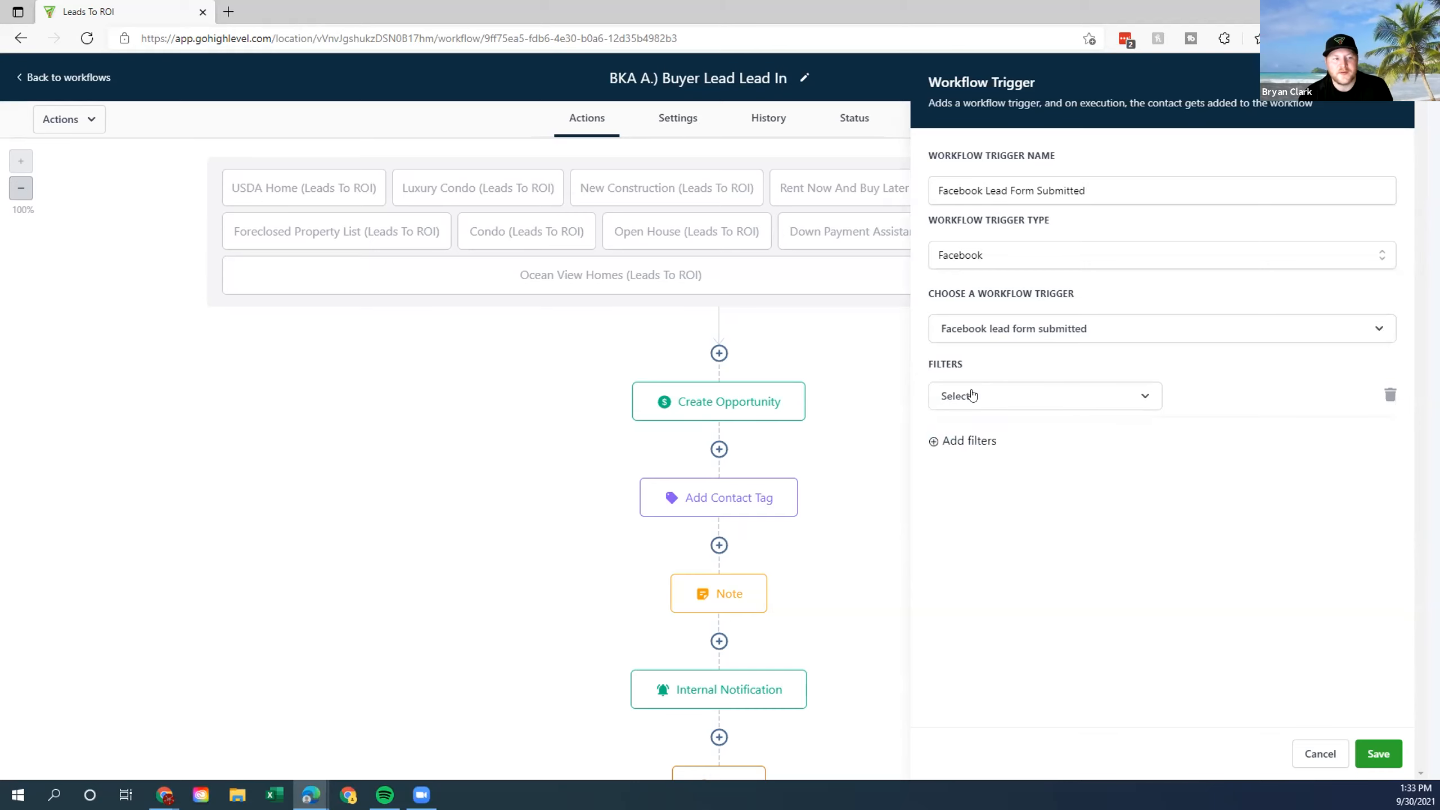
left_click(971, 396)
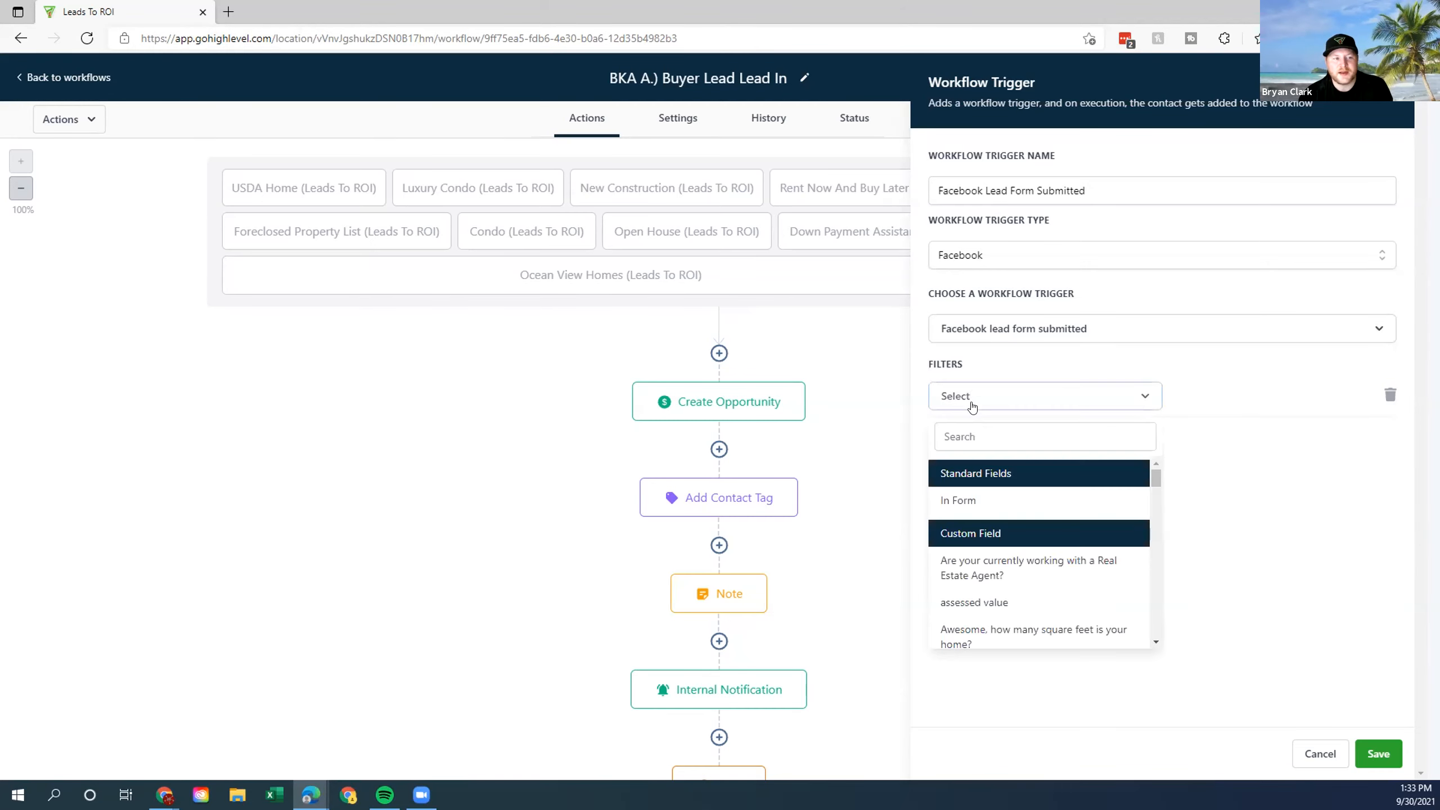
left_click(1022, 495)
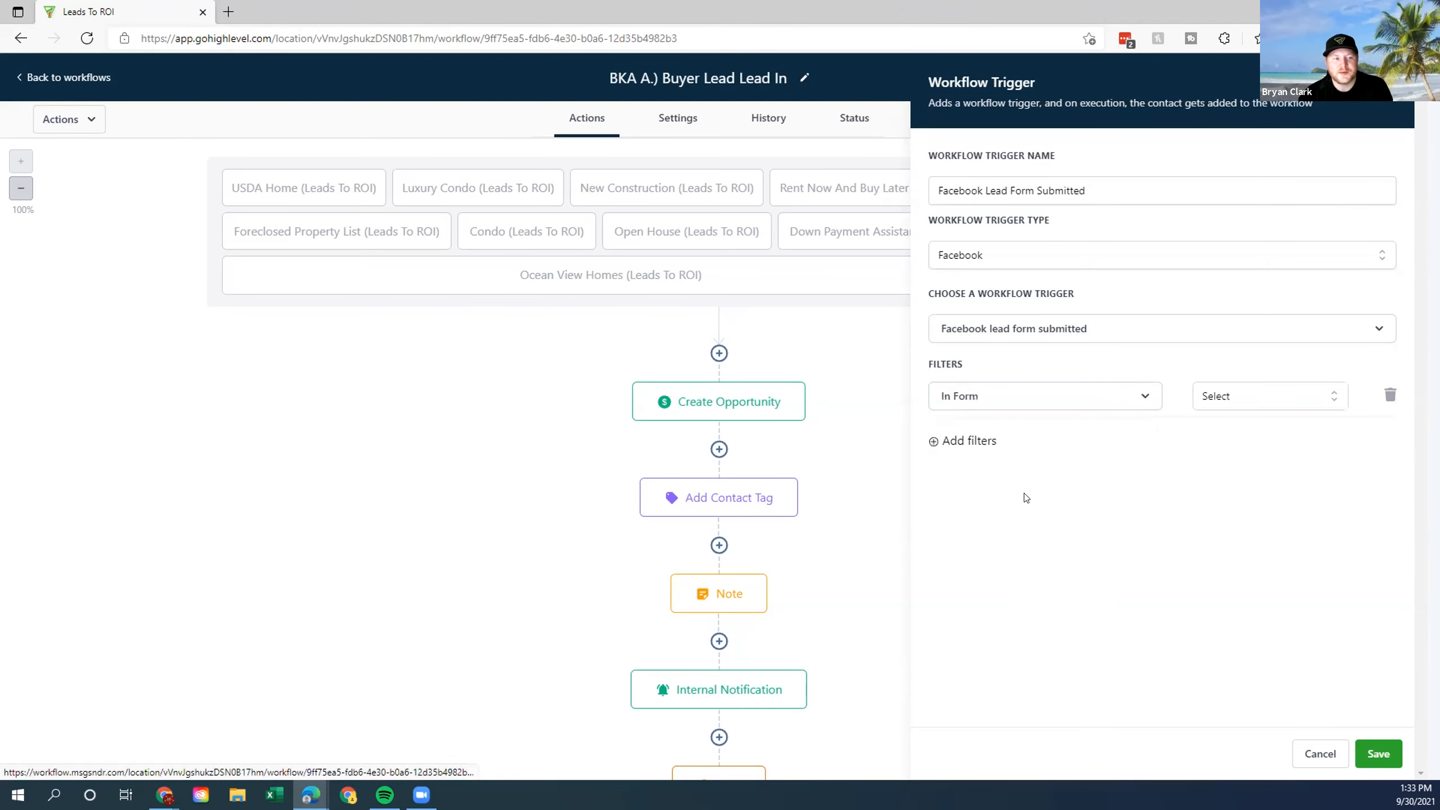
left_click(1276, 400)
left_click(1283, 401)
left_click(1287, 400)
left_click(1132, 462)
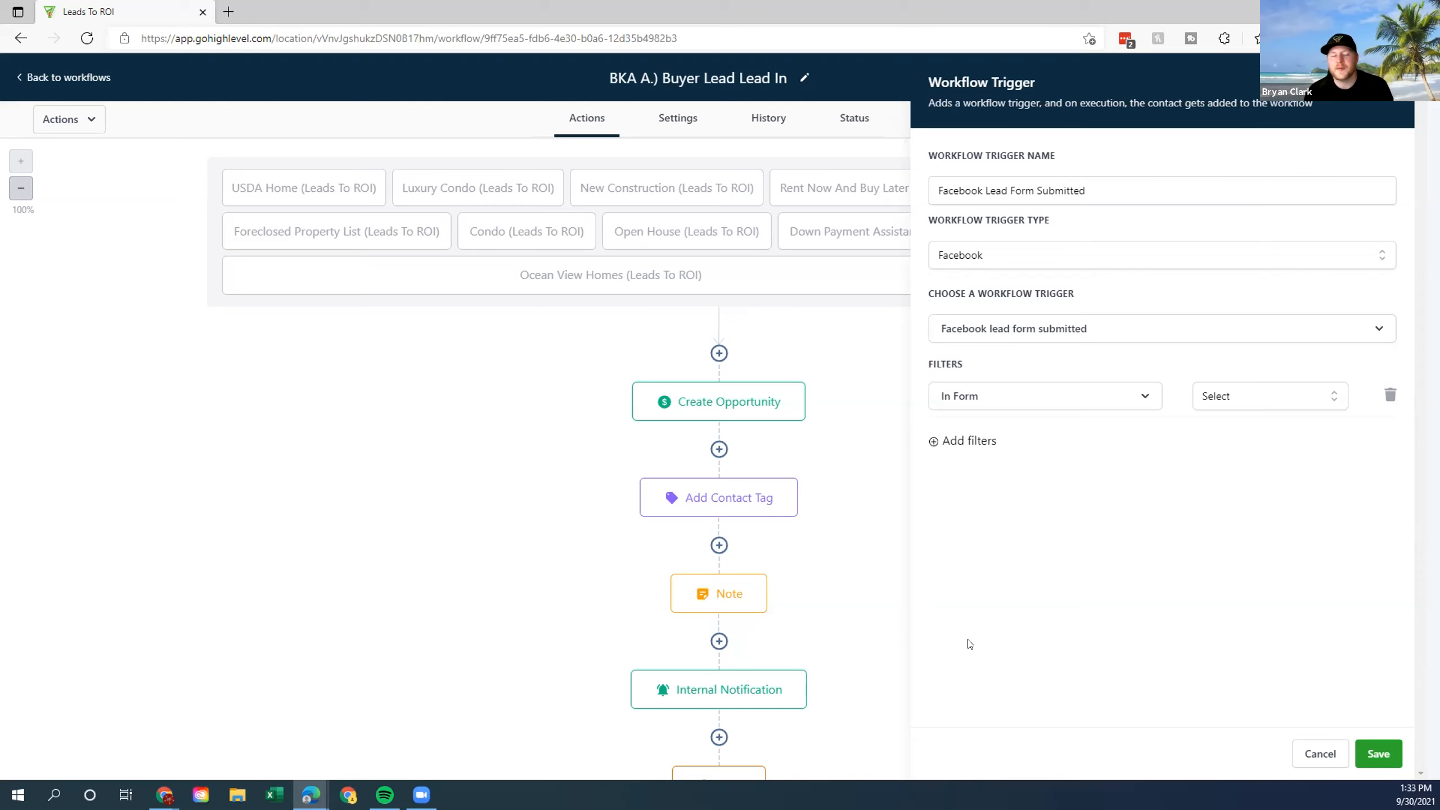
left_click(1217, 396)
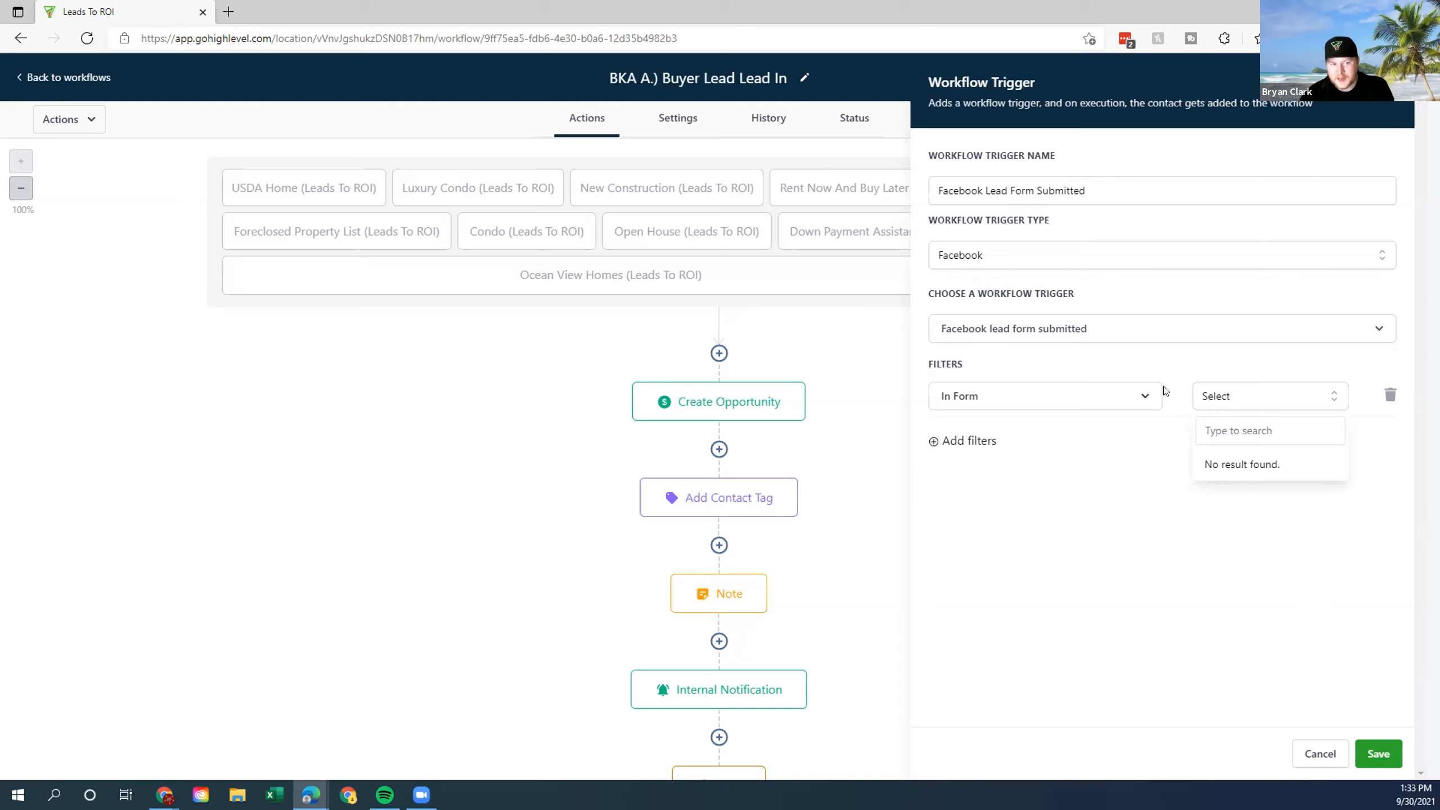
left_click(1276, 515)
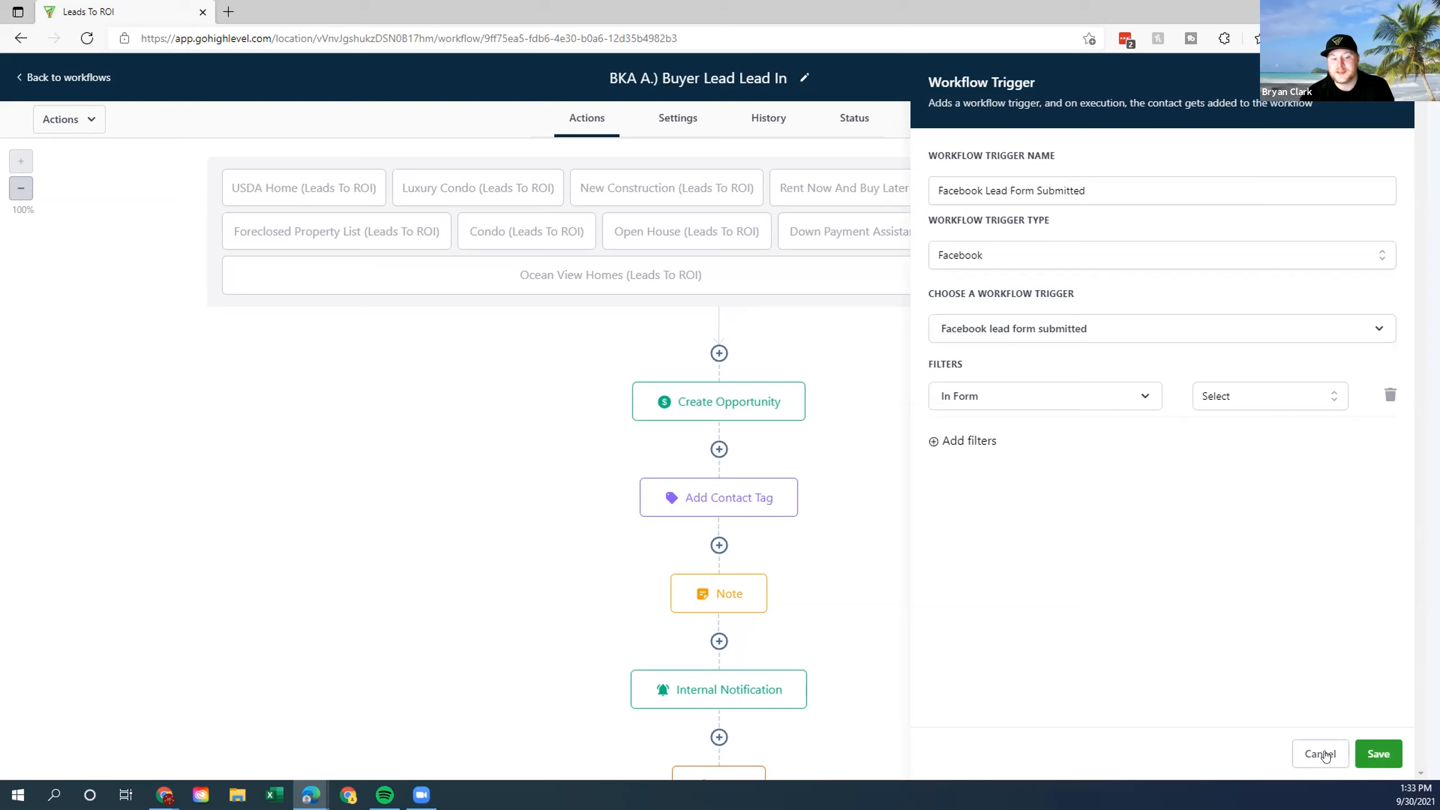
left_click(1320, 754)
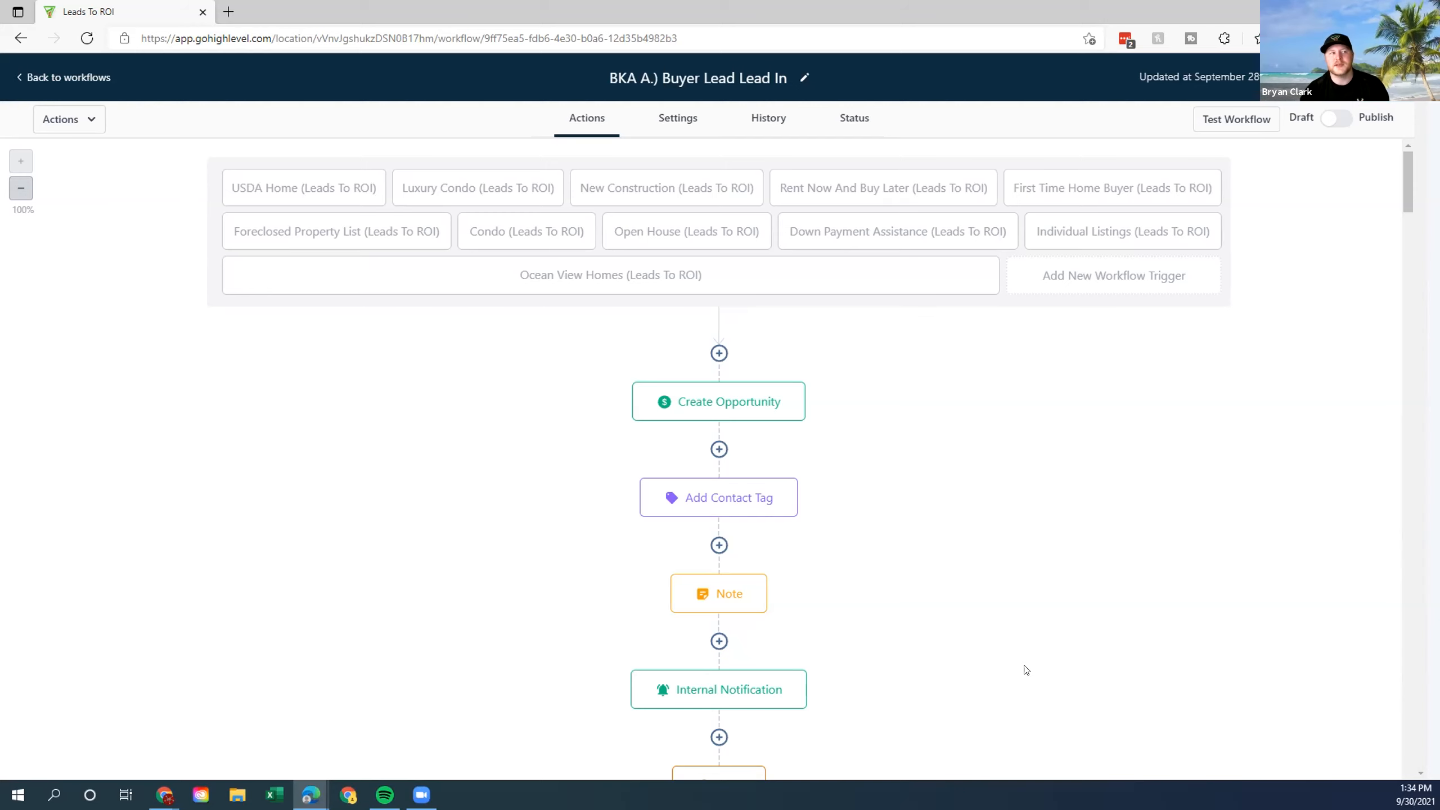
Open a fresh Workflow Trigger panel on the Buyer Lead Lead In workflow.
left_click(1113, 273)
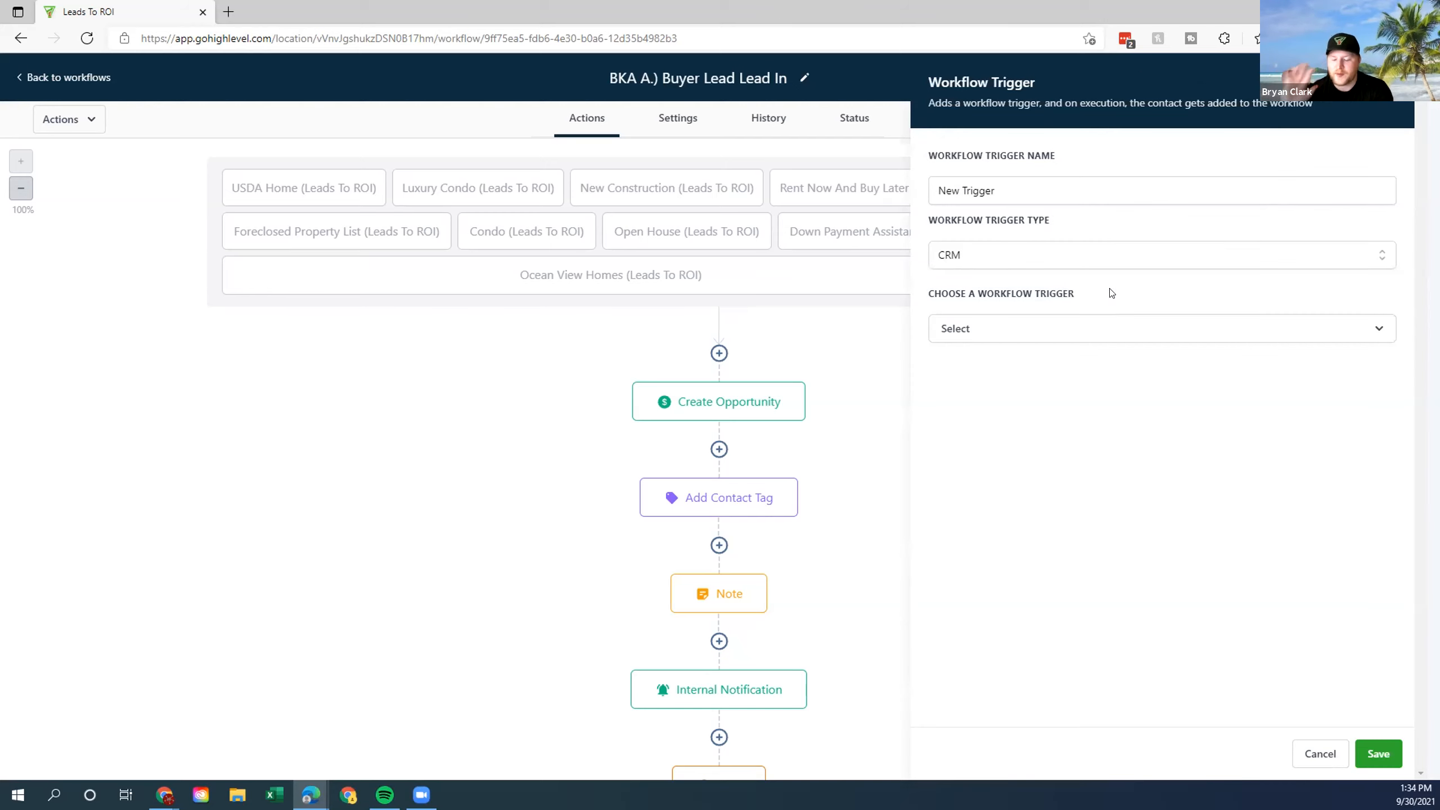
Choose Contact Tag as the trigger type from the CRM triggers.
left_click(1135, 331)
scroll(1080, 436, "down", 3)
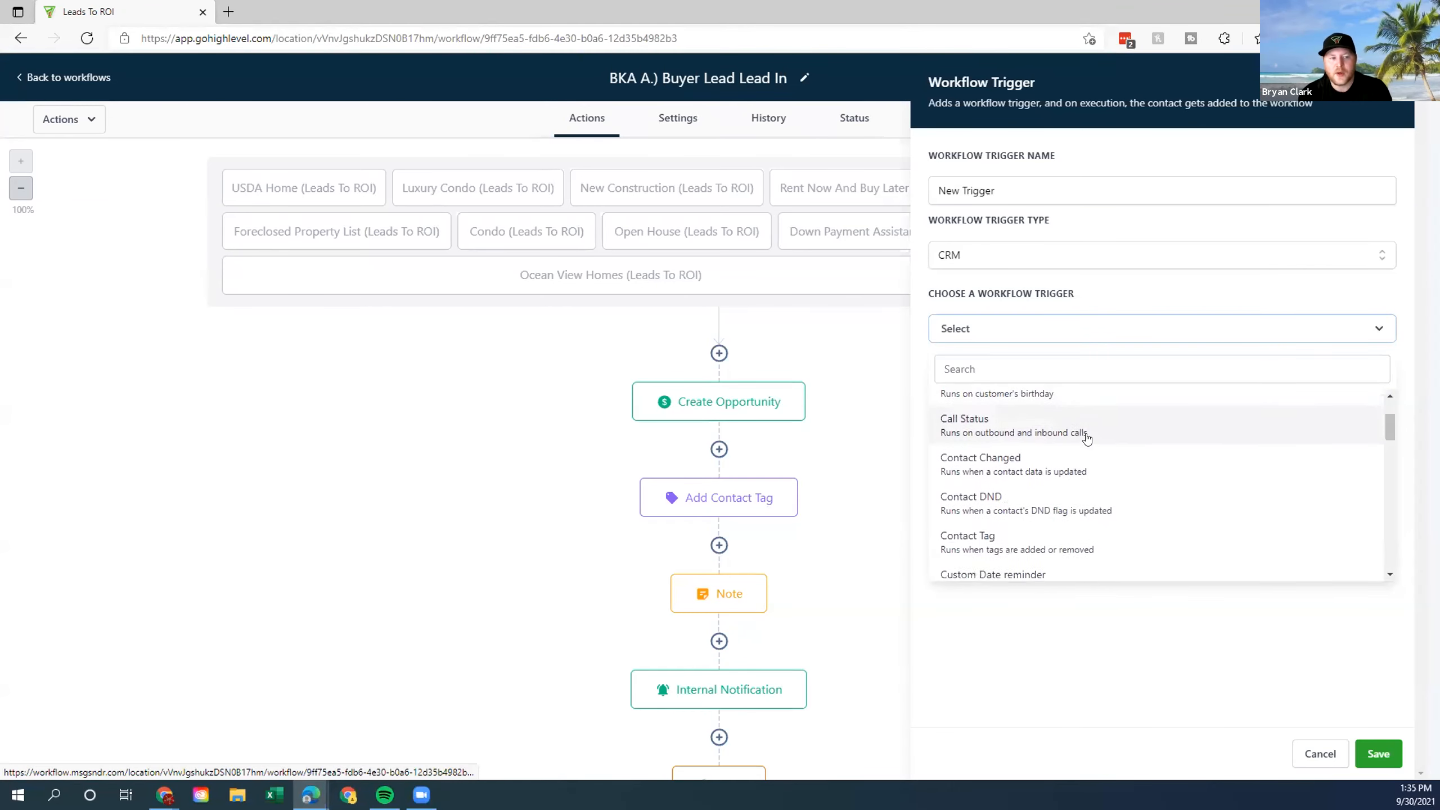
left_click(1026, 522)
Filter the trigger on Tag Added with the 'lead-in' tag, and save it.
left_click(970, 379)
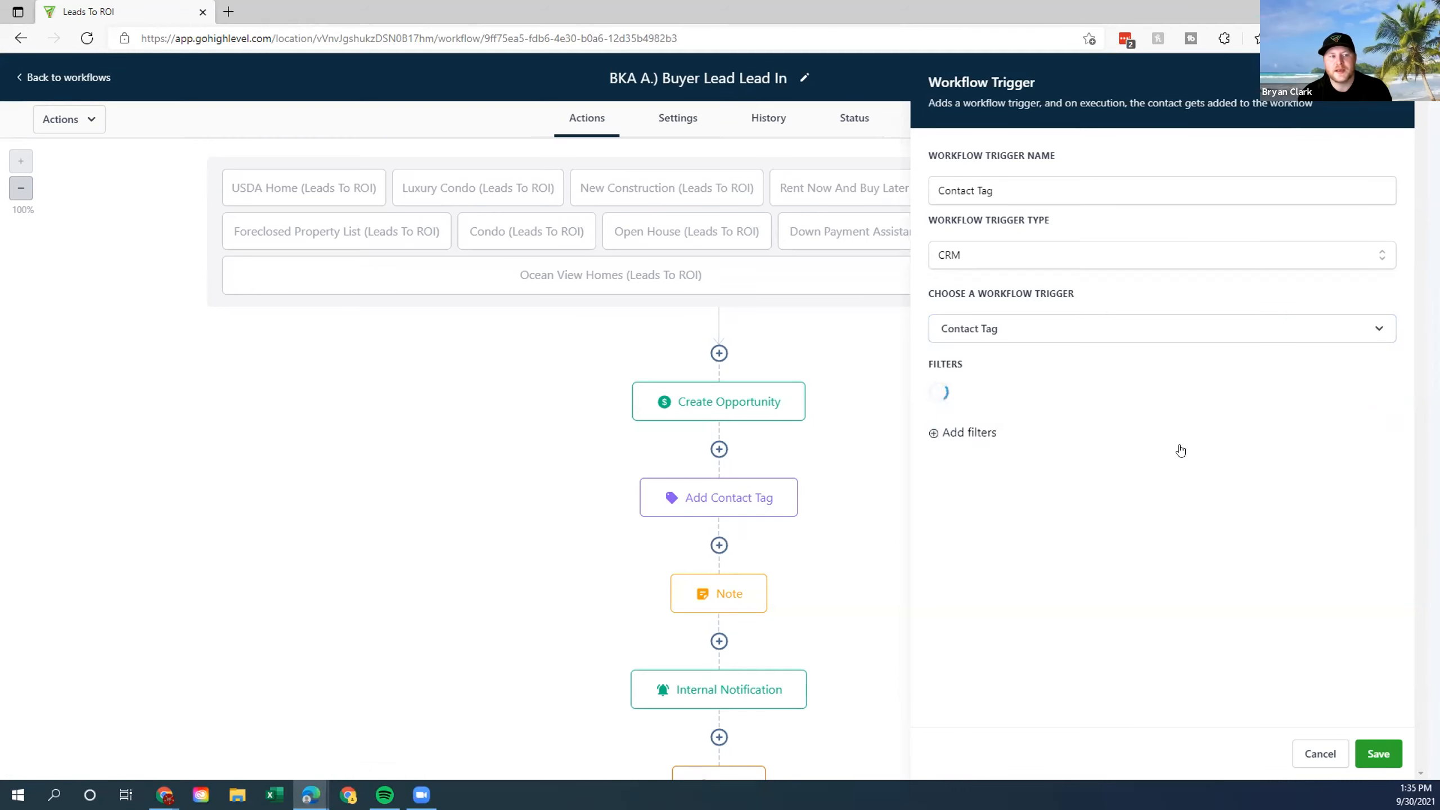
left_click(1064, 405)
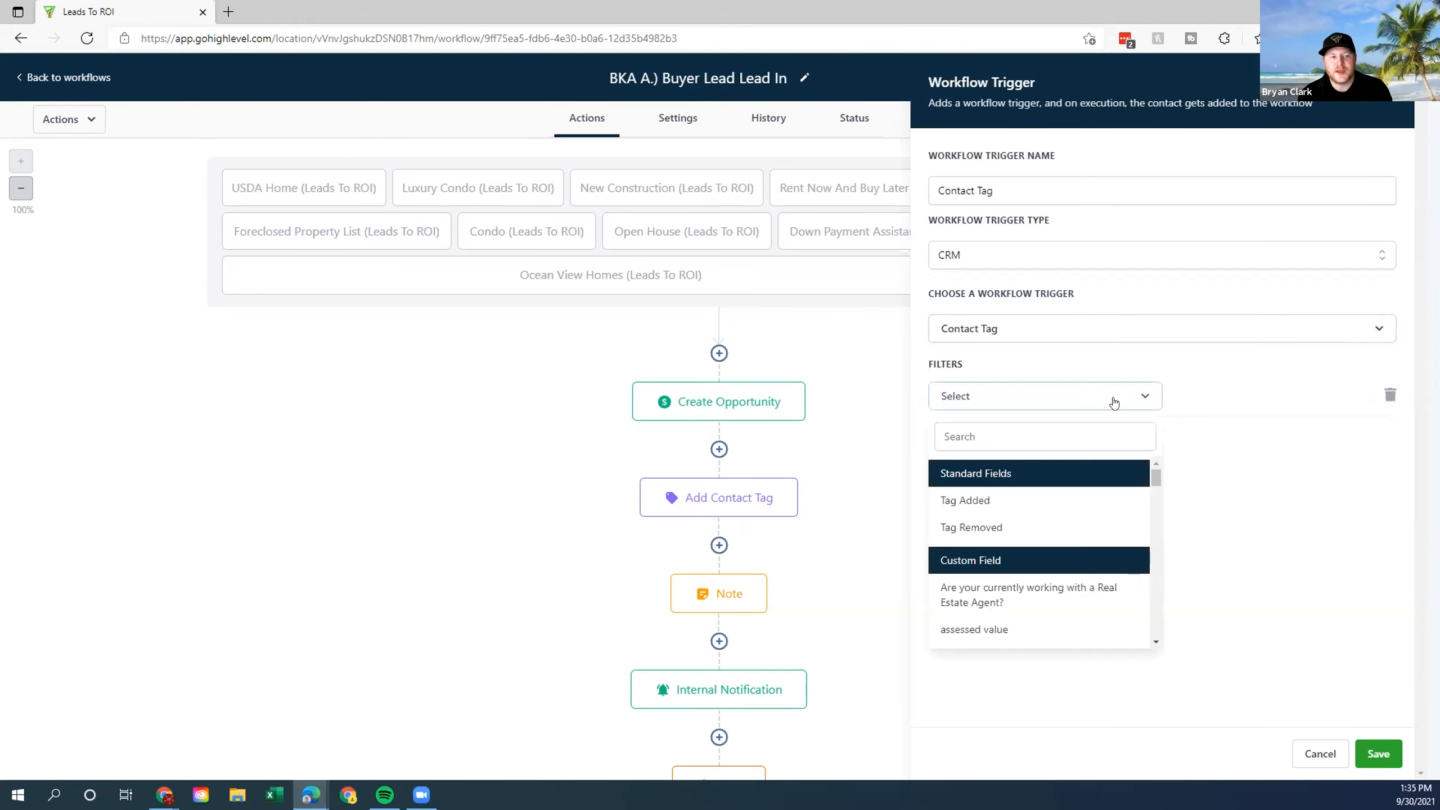
left_click(1055, 499)
left_click(1266, 390)
left_click(1257, 435)
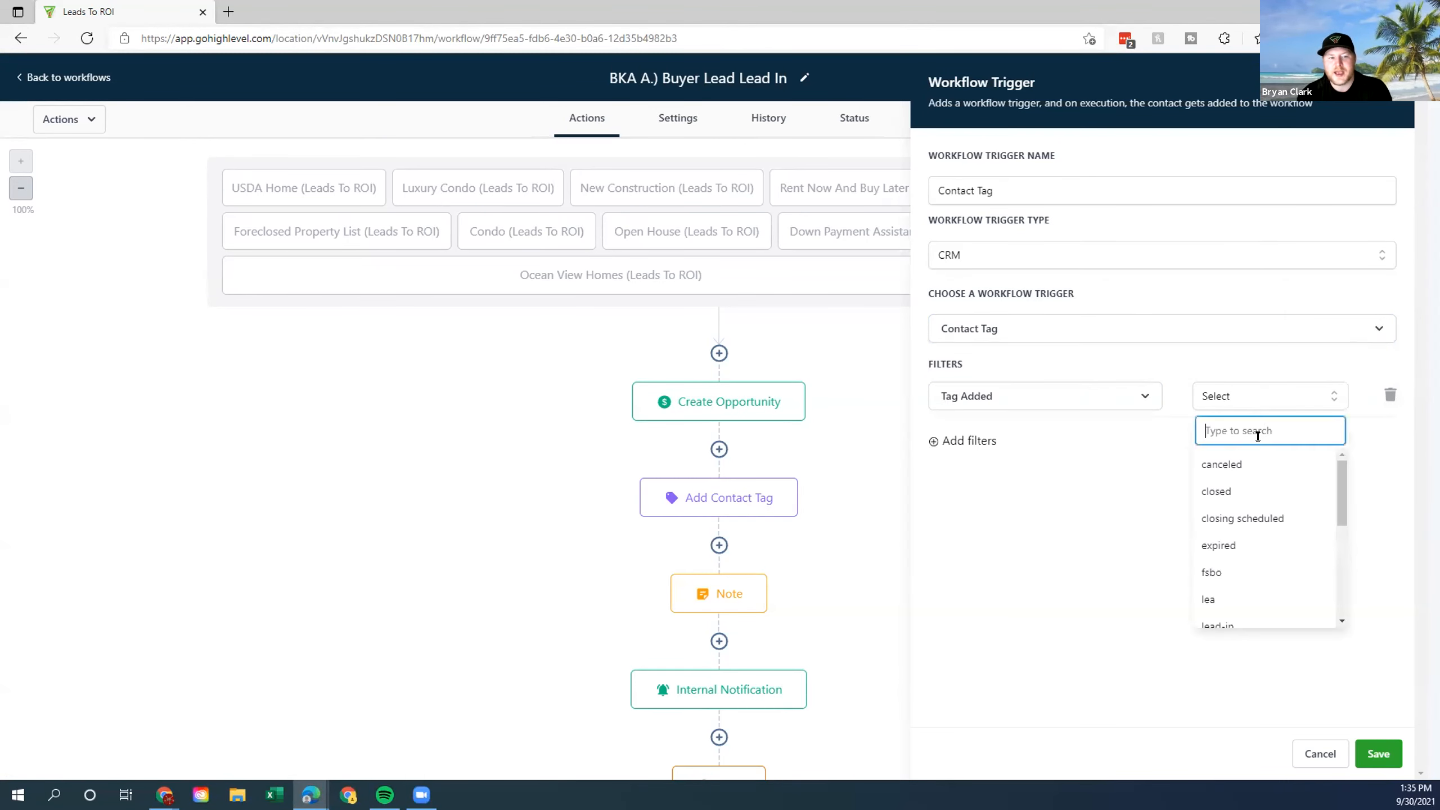
type("buyer l")
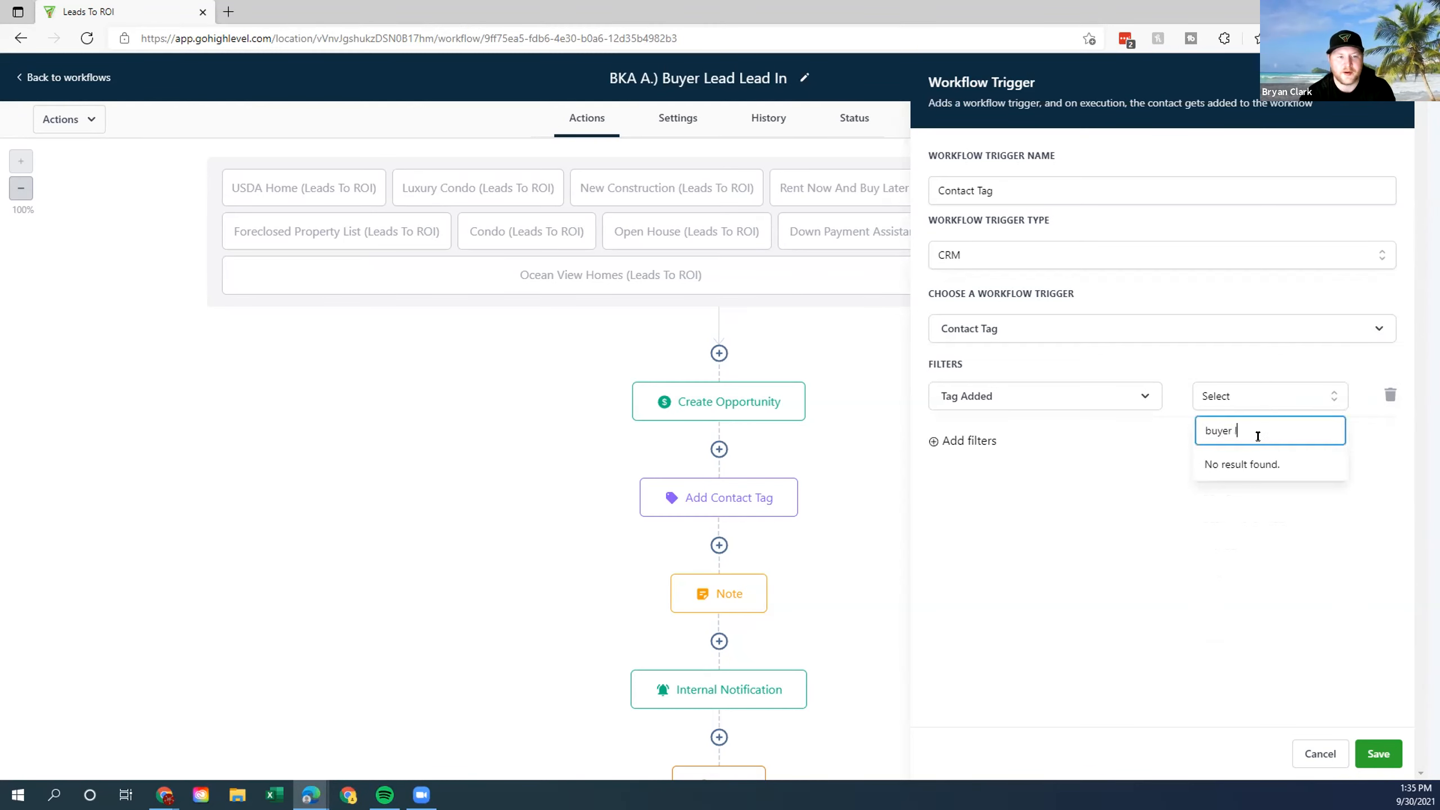
type("ead in")
key("BackSpace")
key("BackSpace")
key("BackSpace")
key("BackSpace")
key("BackSpace")
key("BackSpace")
key("BackSpace")
key("BackSpace")
key("BackSpace")
key("BackSpace")
key("BackSpace")
key("BackSpace")
key("BackSpace")
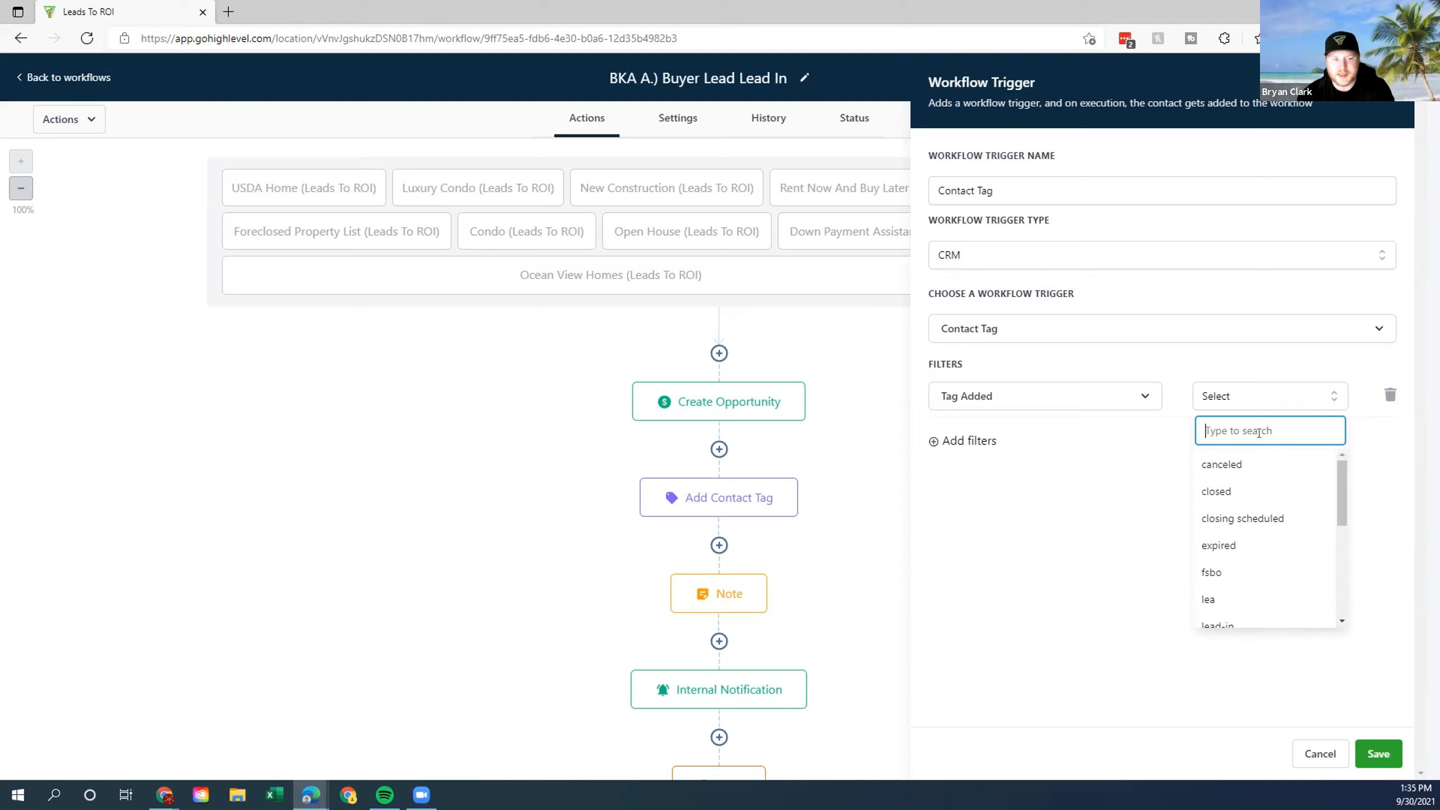
scroll(1263, 498, "down", 1)
left_click(1246, 575)
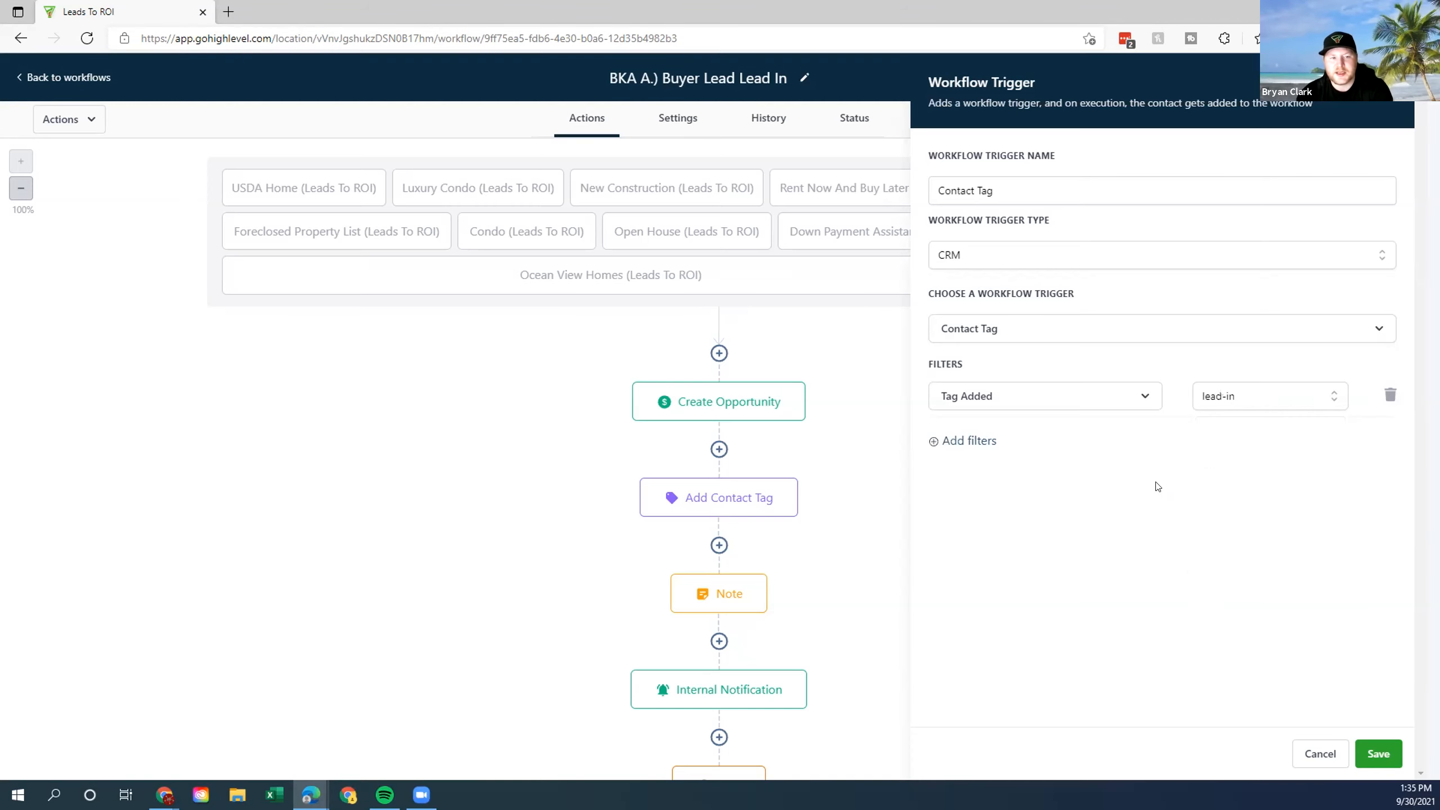
left_click(1377, 754)
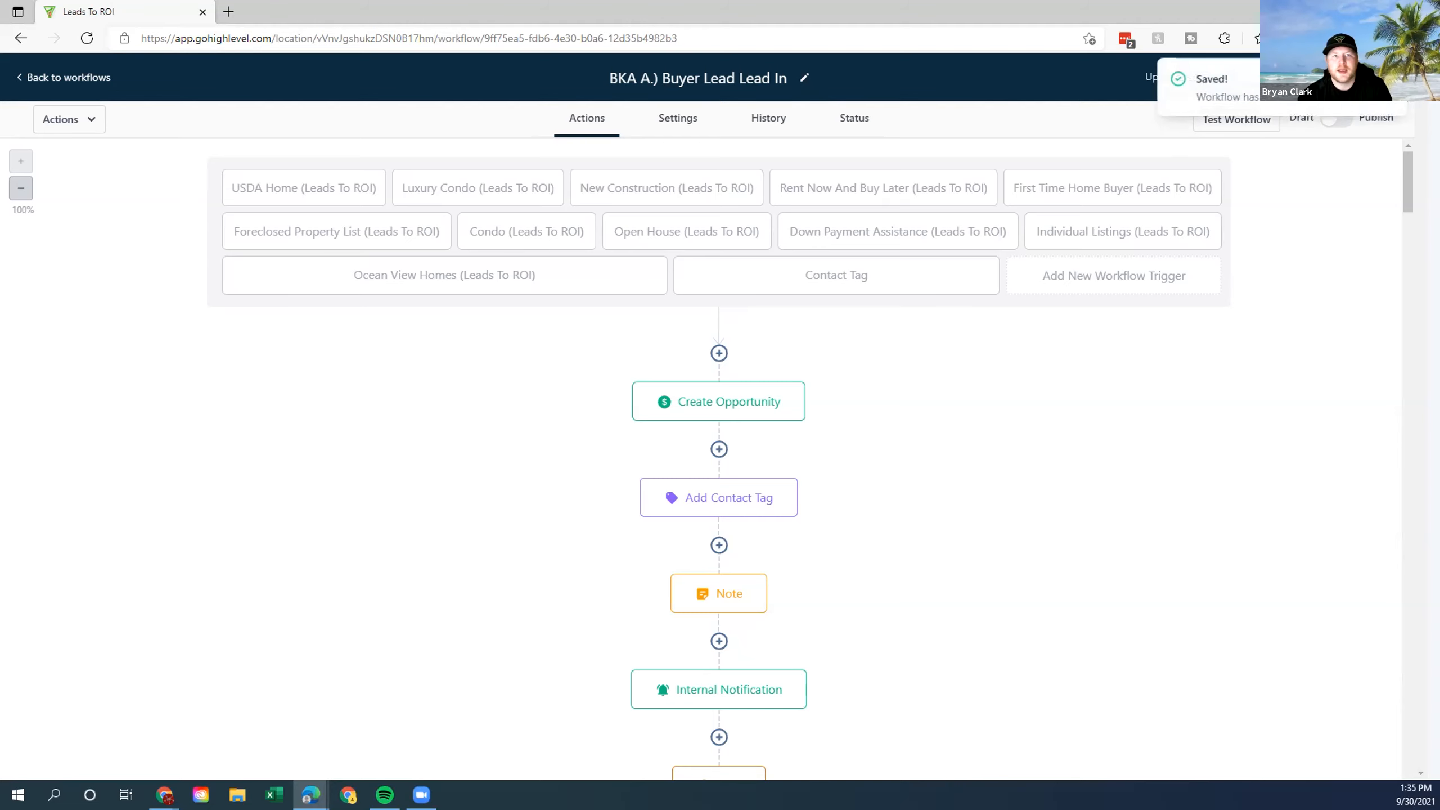
Go back to the Workflows list and ignore the missing-phone-numbers banner.
left_click(62, 77)
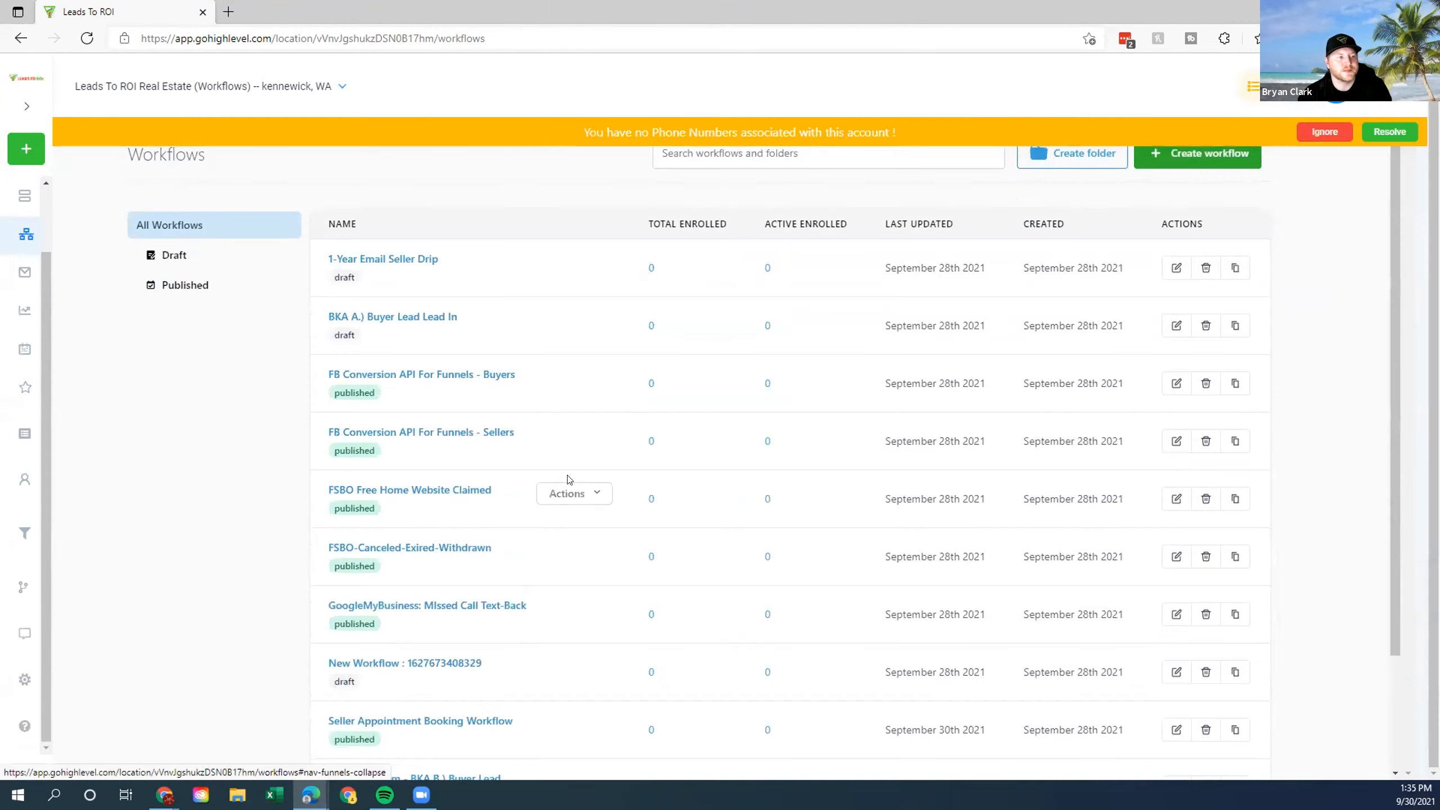
scroll(568, 479, "down", 3)
scroll(561, 443, "up", 4)
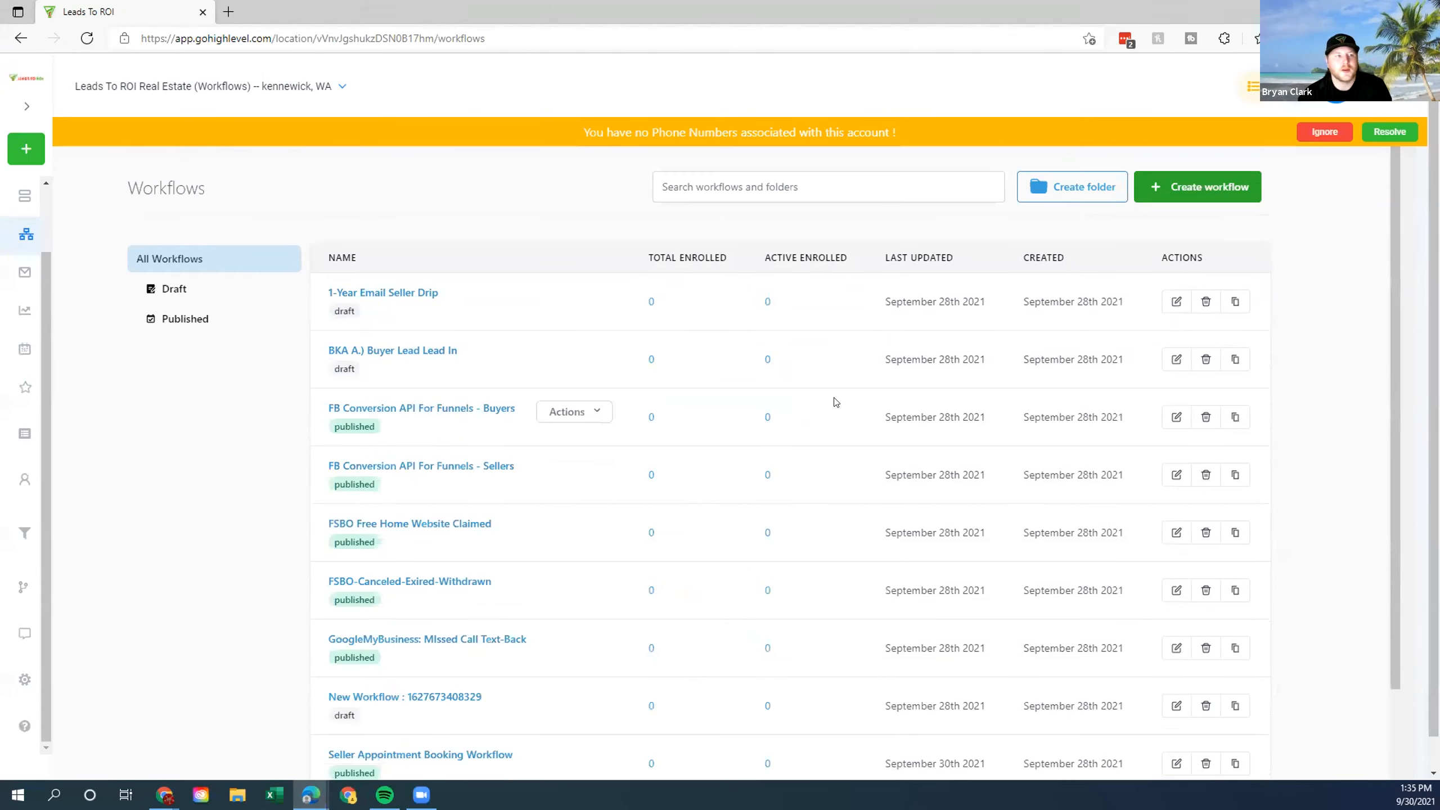
left_click(1324, 132)
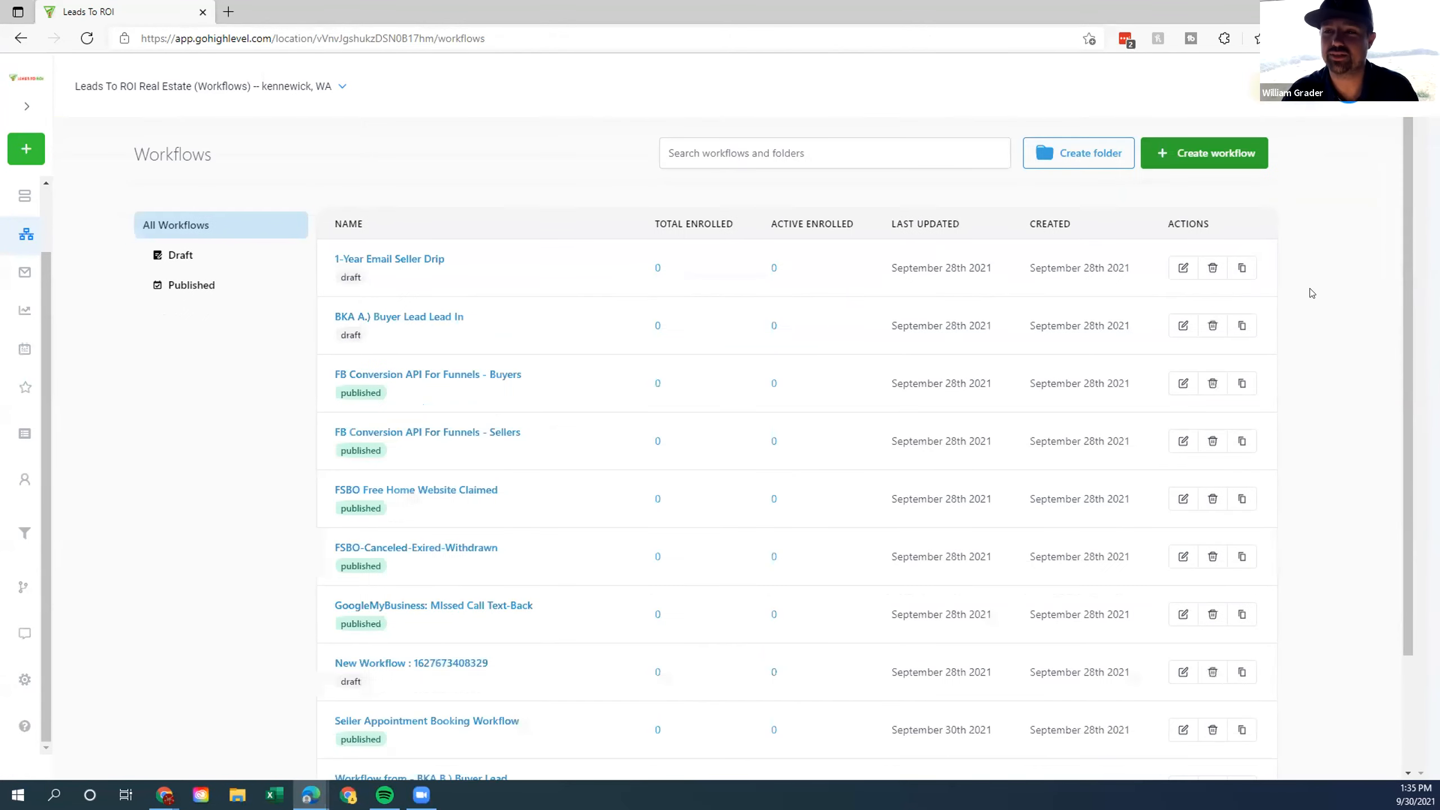
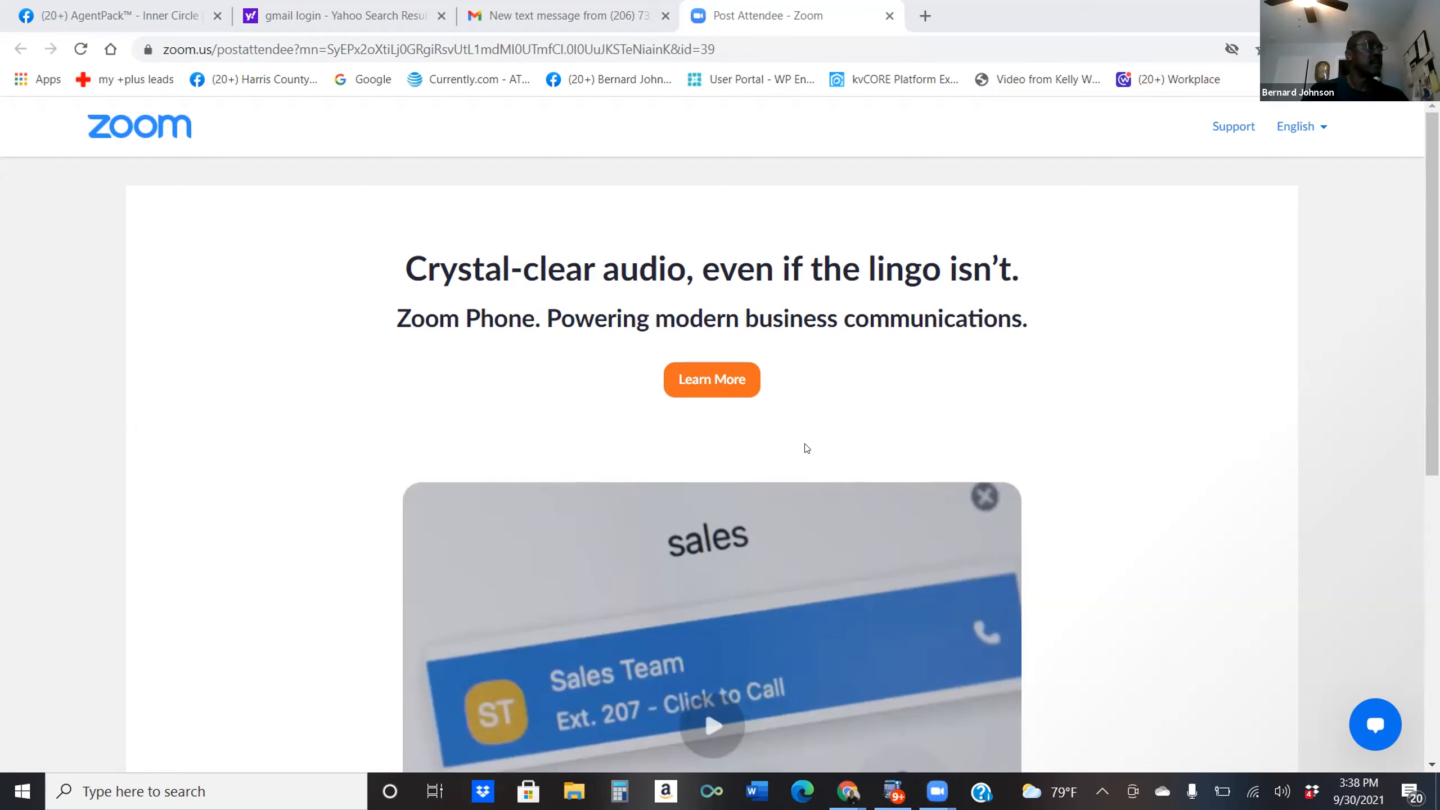
Go to the listingstoleads site in Chrome and sign in to reach the Get Started page.
key("ctrl+l")
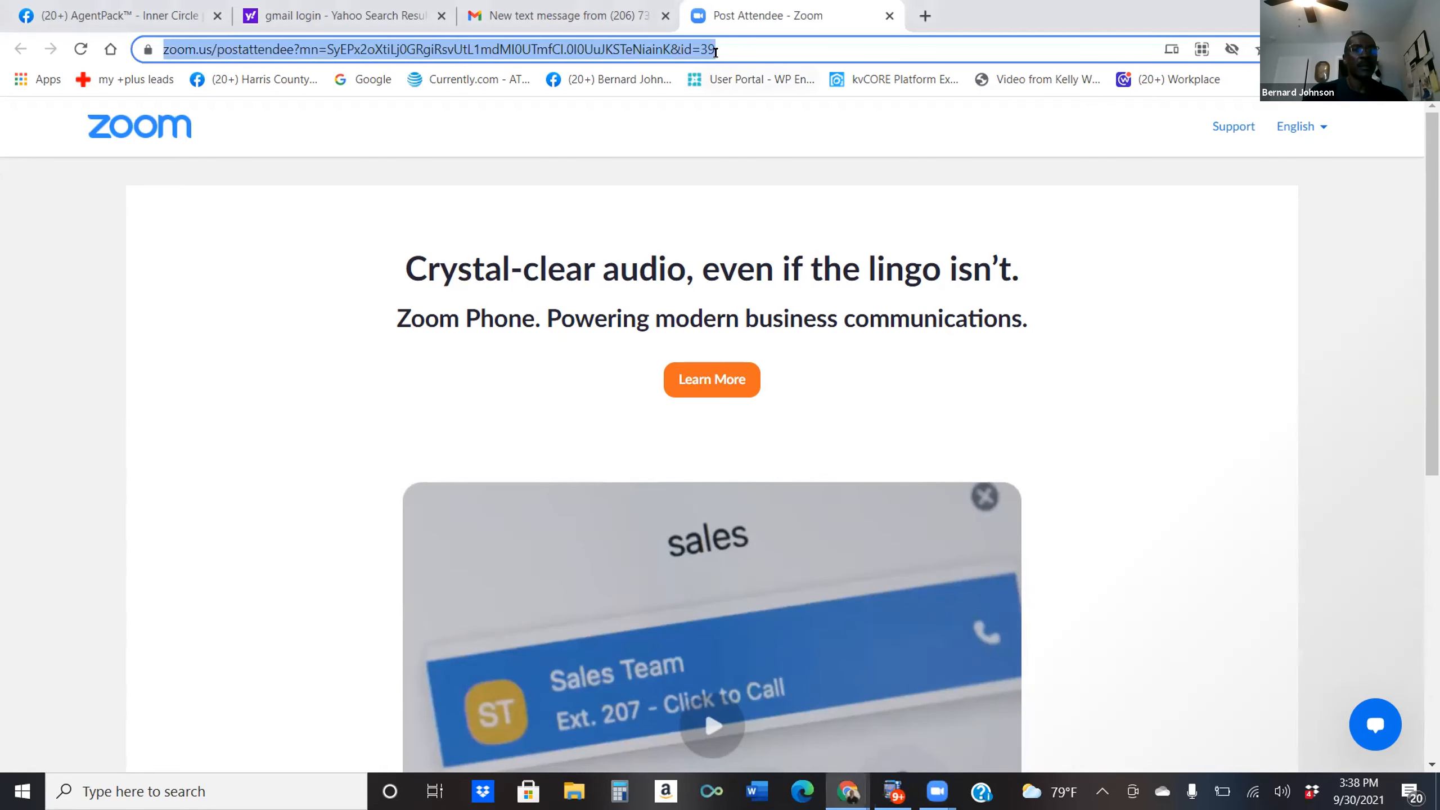
type("listingstol")
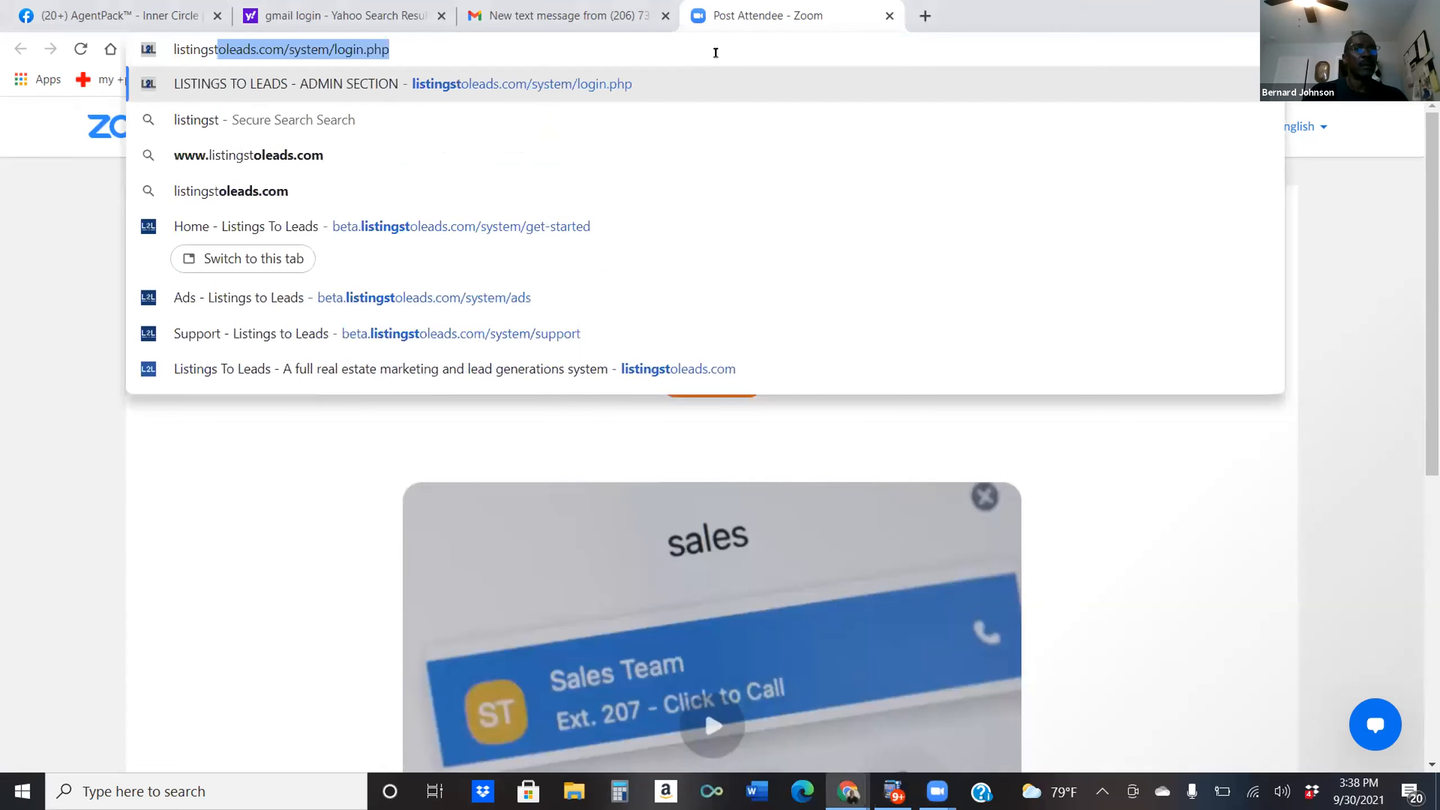
type("ead")
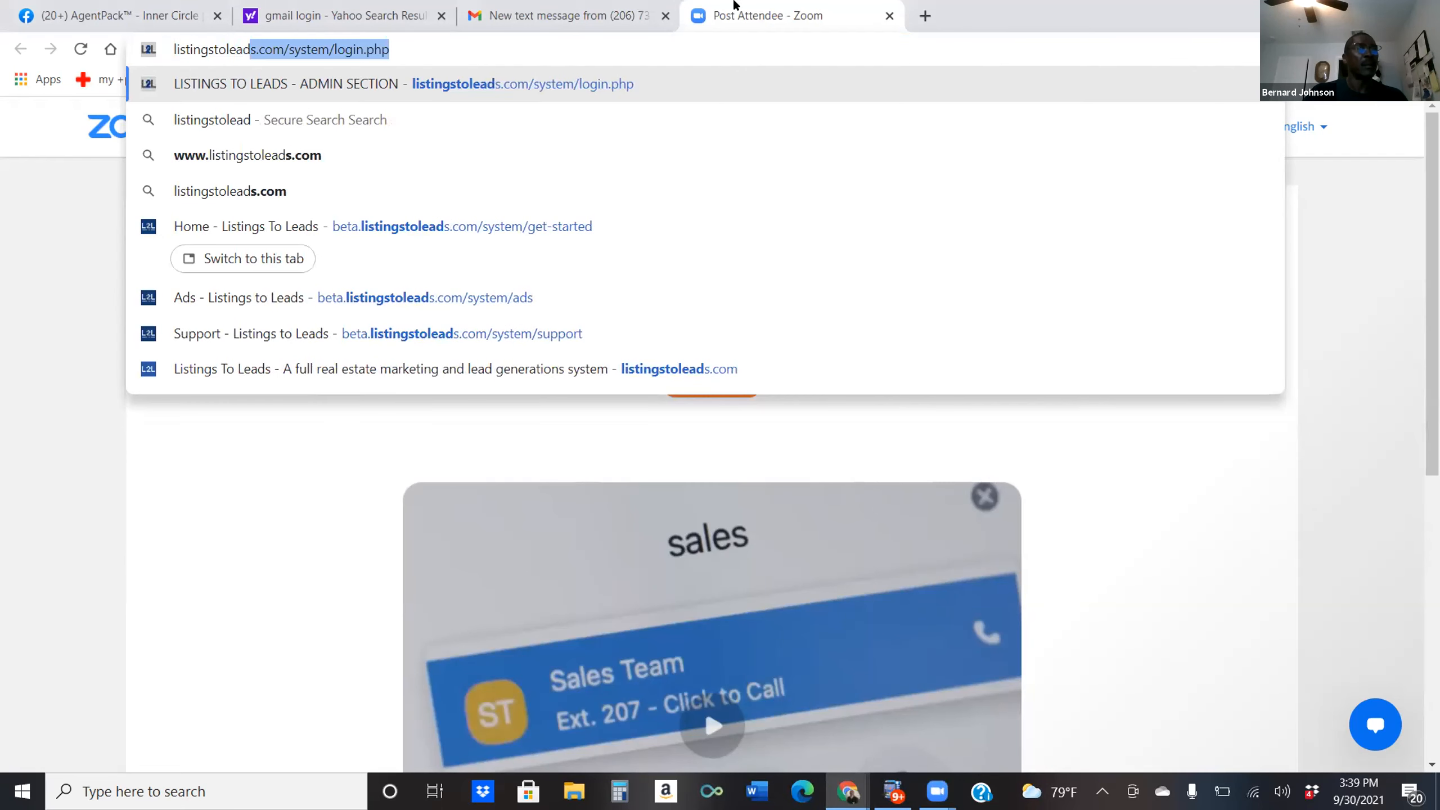
key("Return")
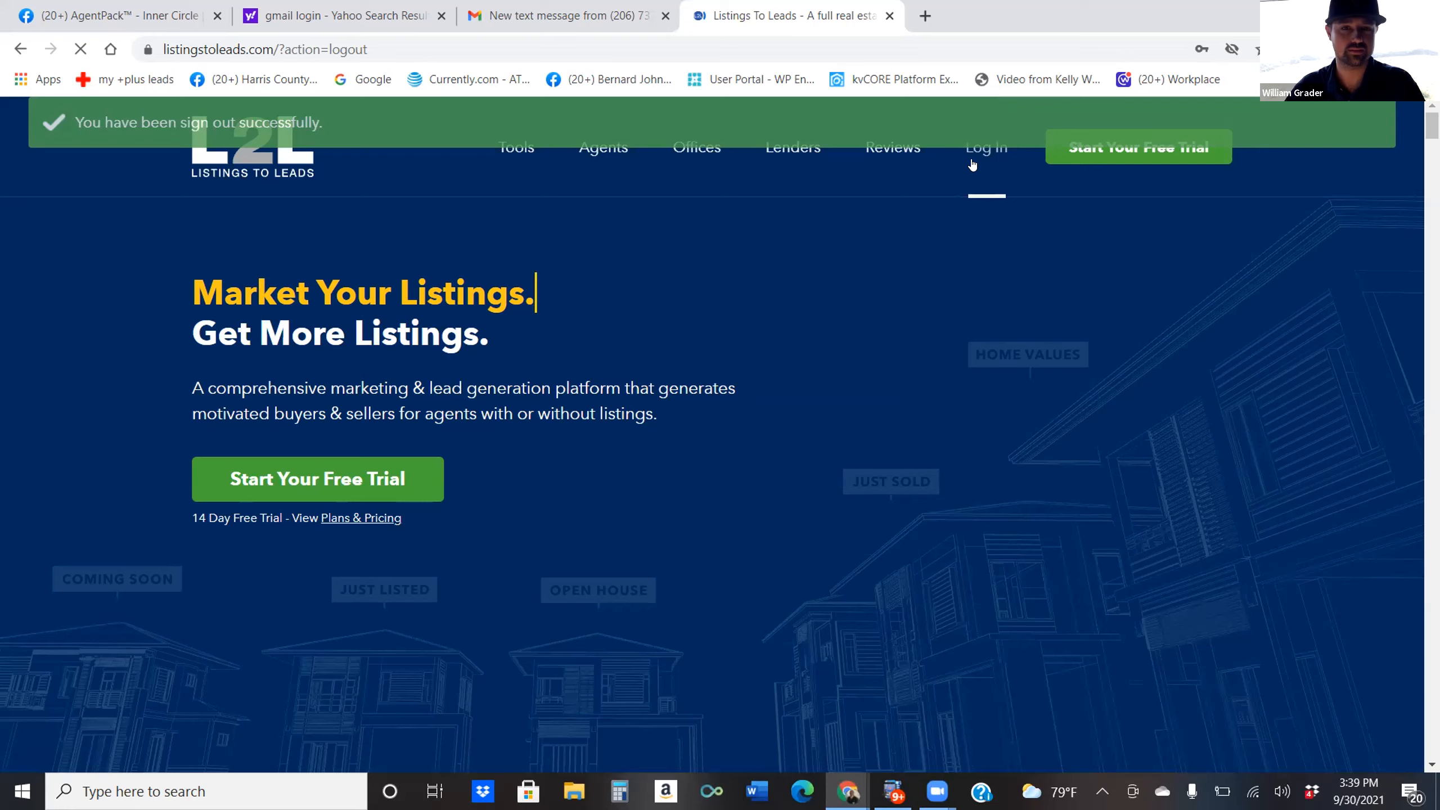
left_click(974, 158)
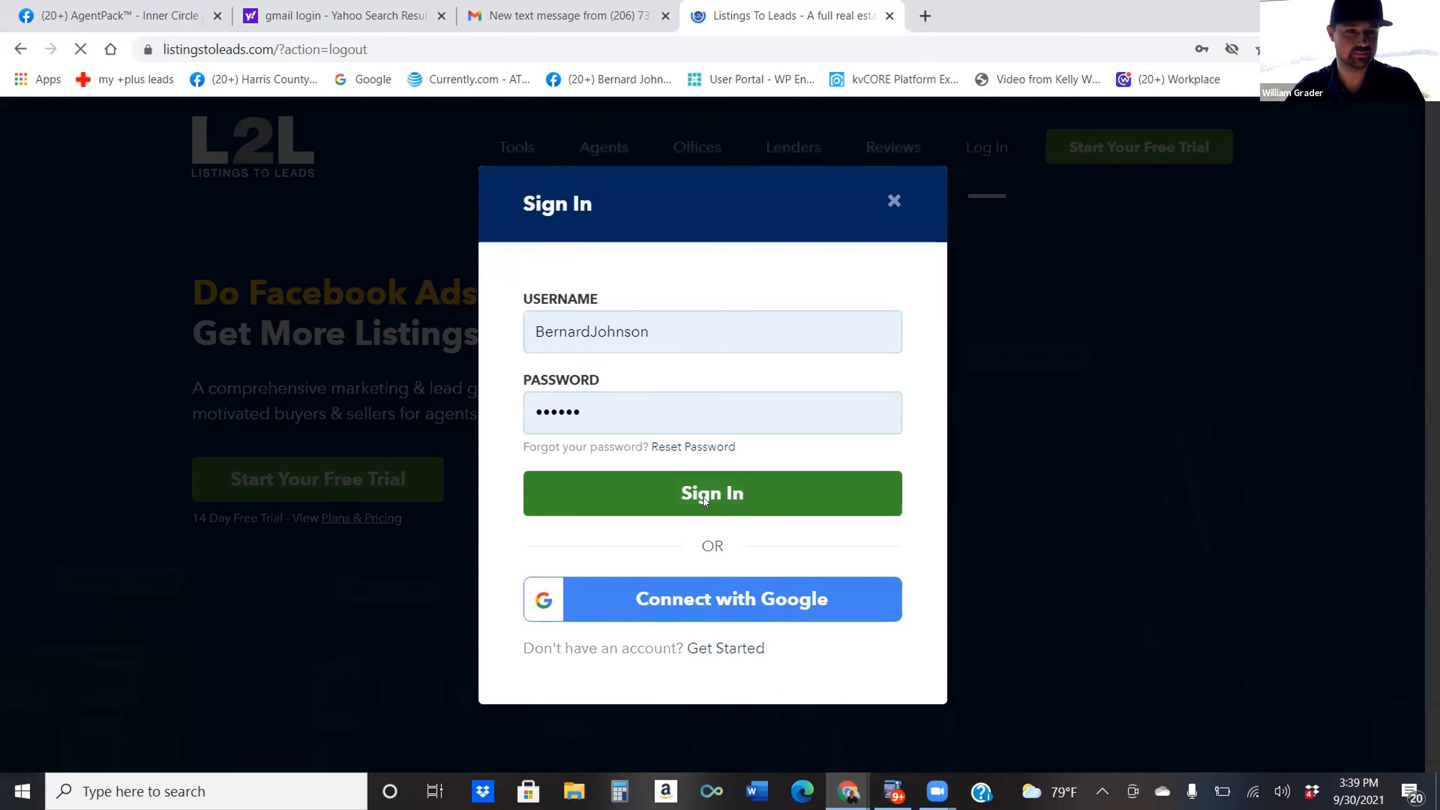
left_click(704, 499)
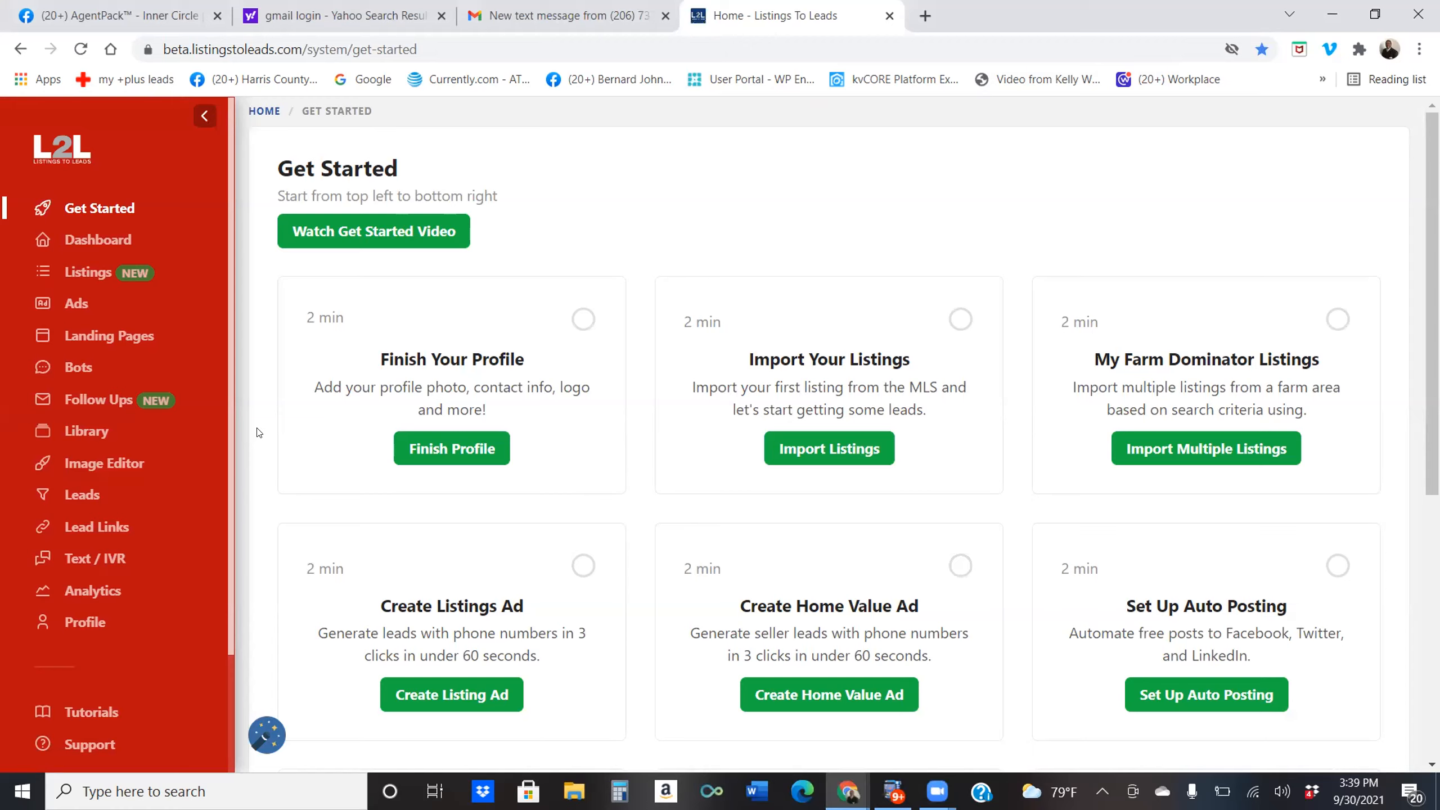
Review the Get Started setup tasks, then open Listings showing the $365,900 and $355,000 listings.
scroll(261, 432, "down", 1)
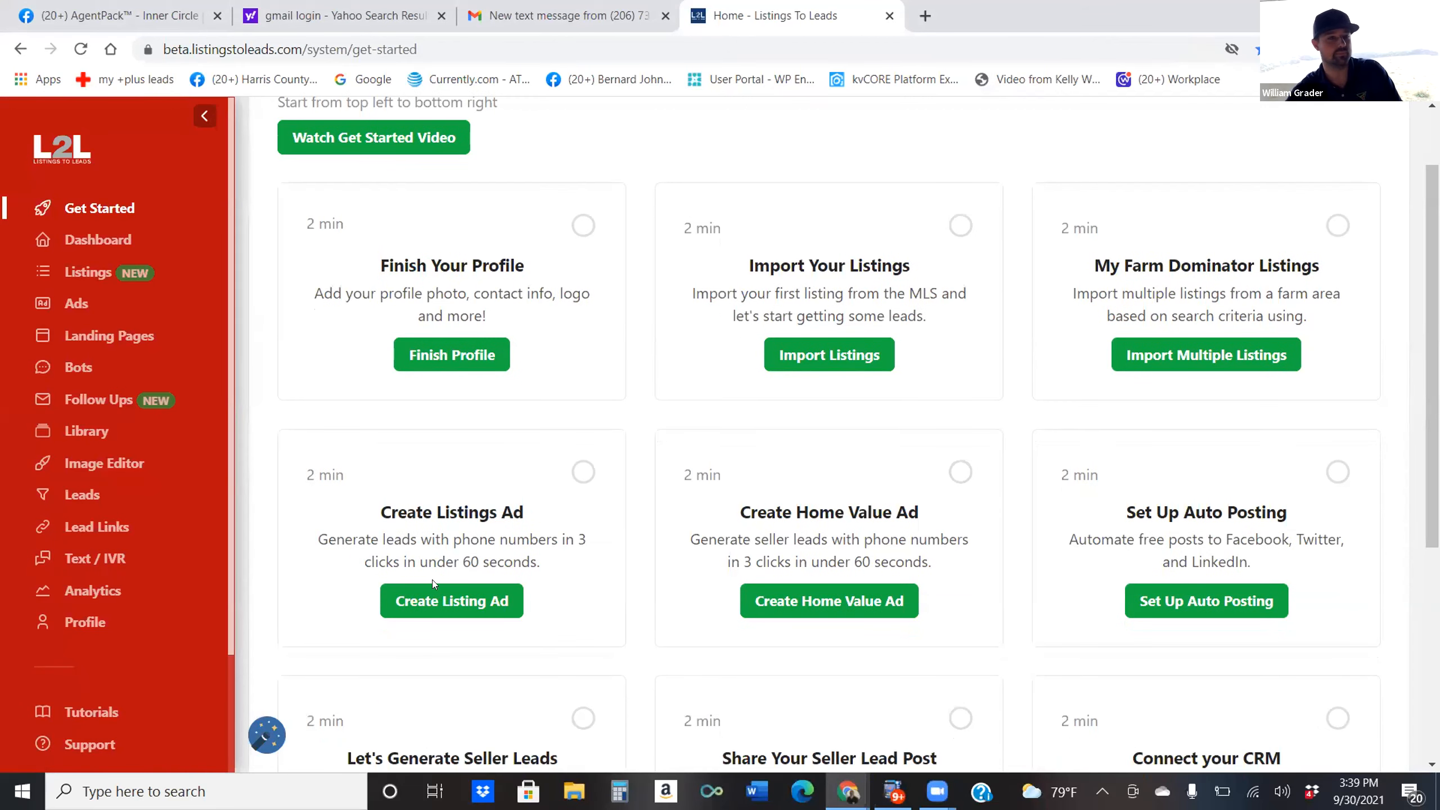
scroll(432, 579, "up", 1)
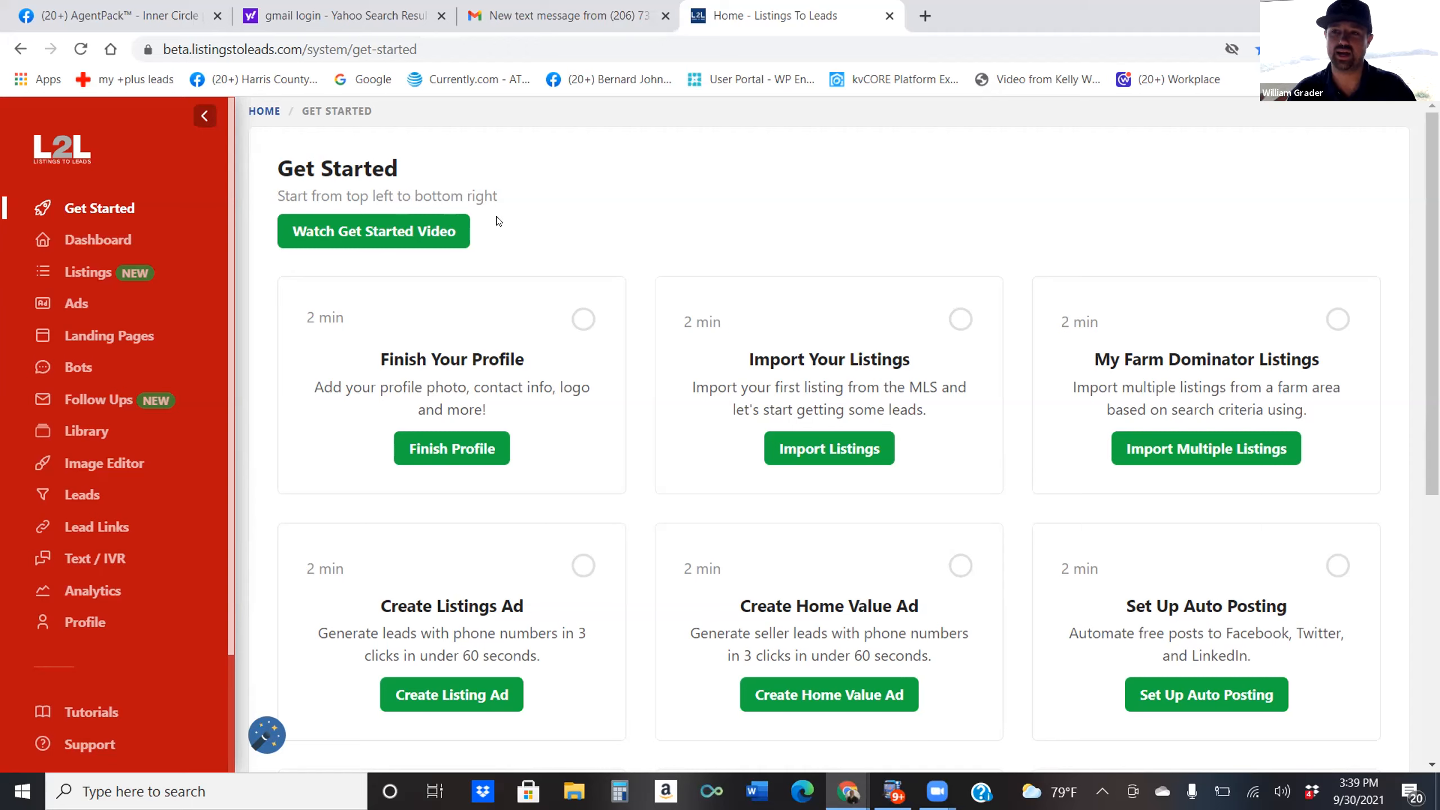
left_click_drag(545, 202, 603, 161)
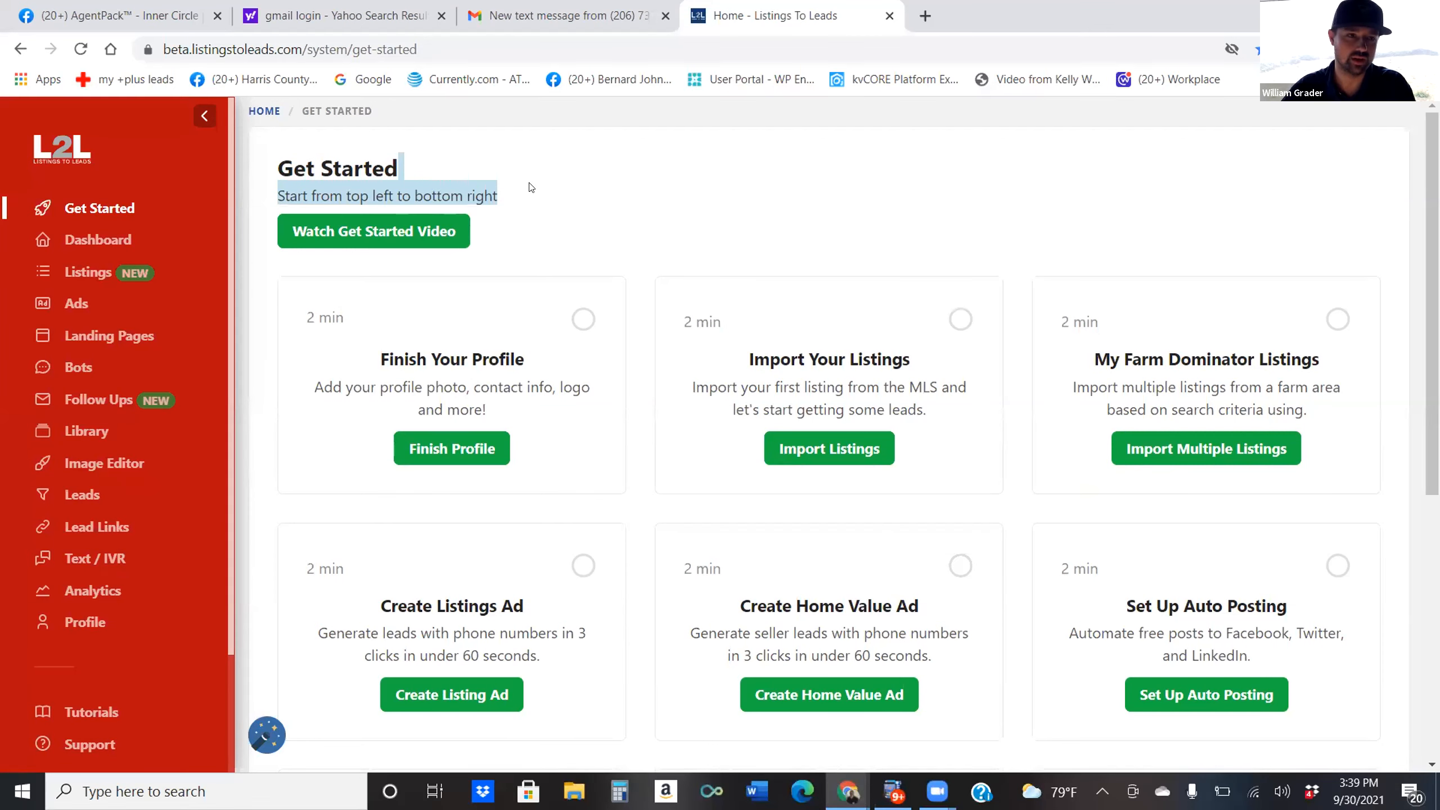
left_click(514, 197)
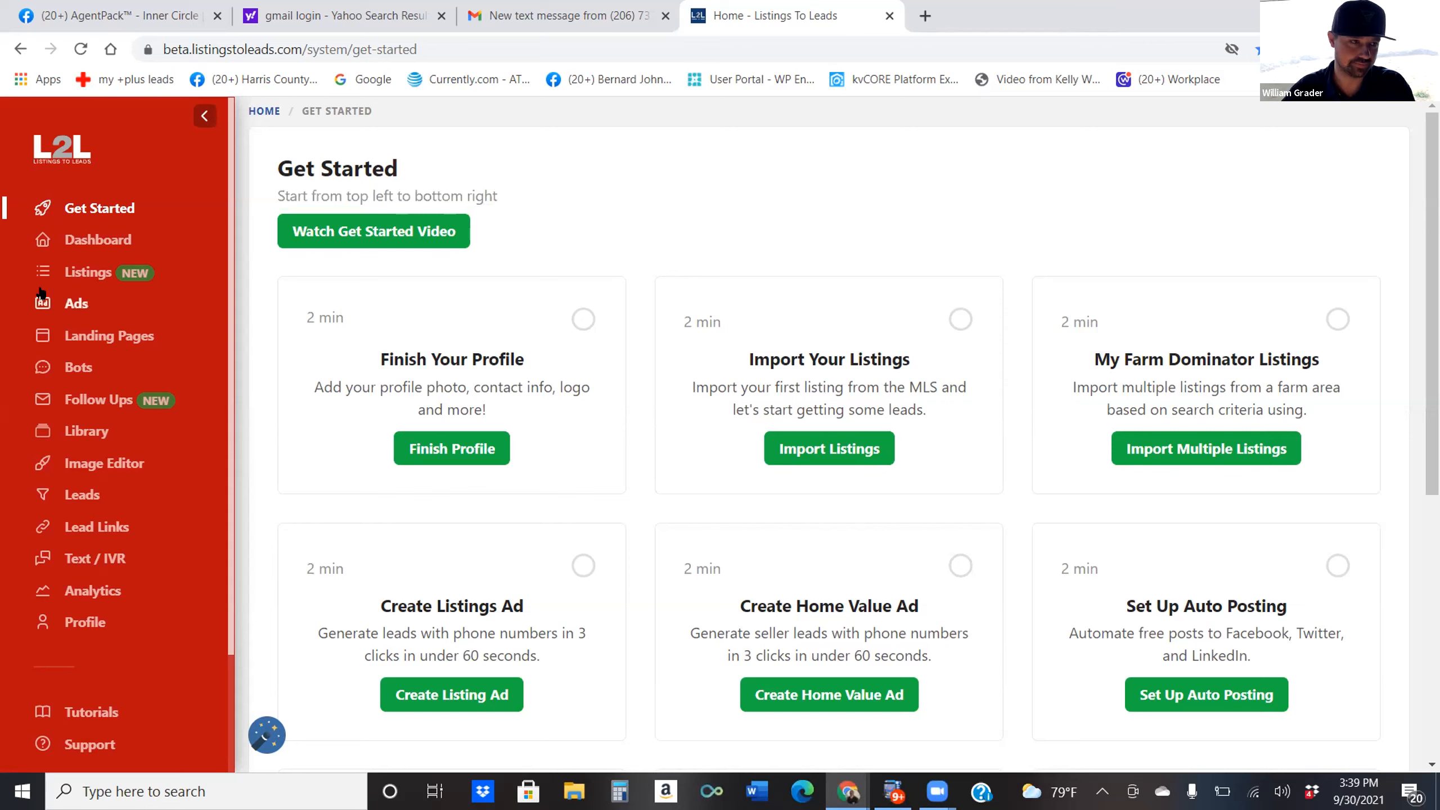
left_click(87, 272)
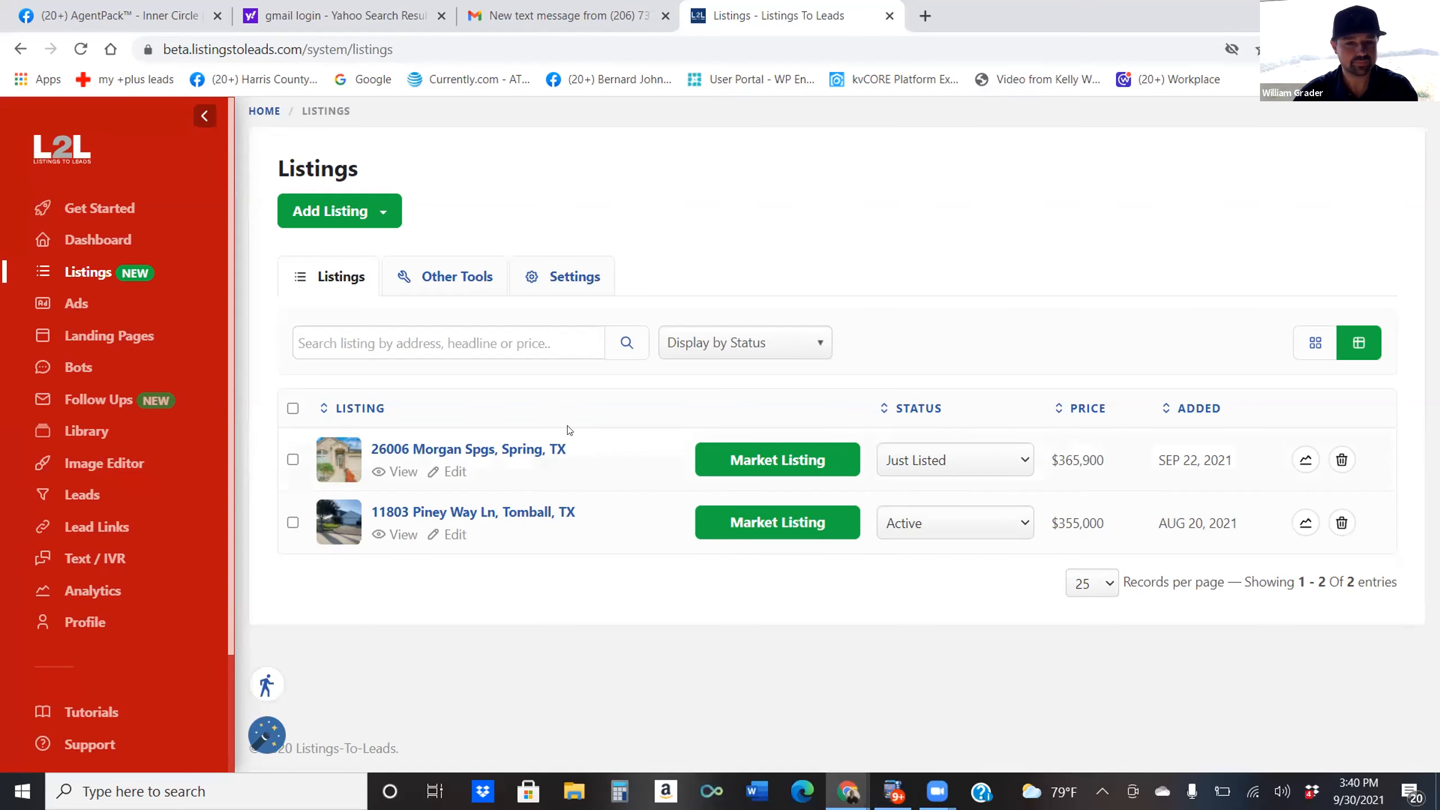
left_click(932, 457)
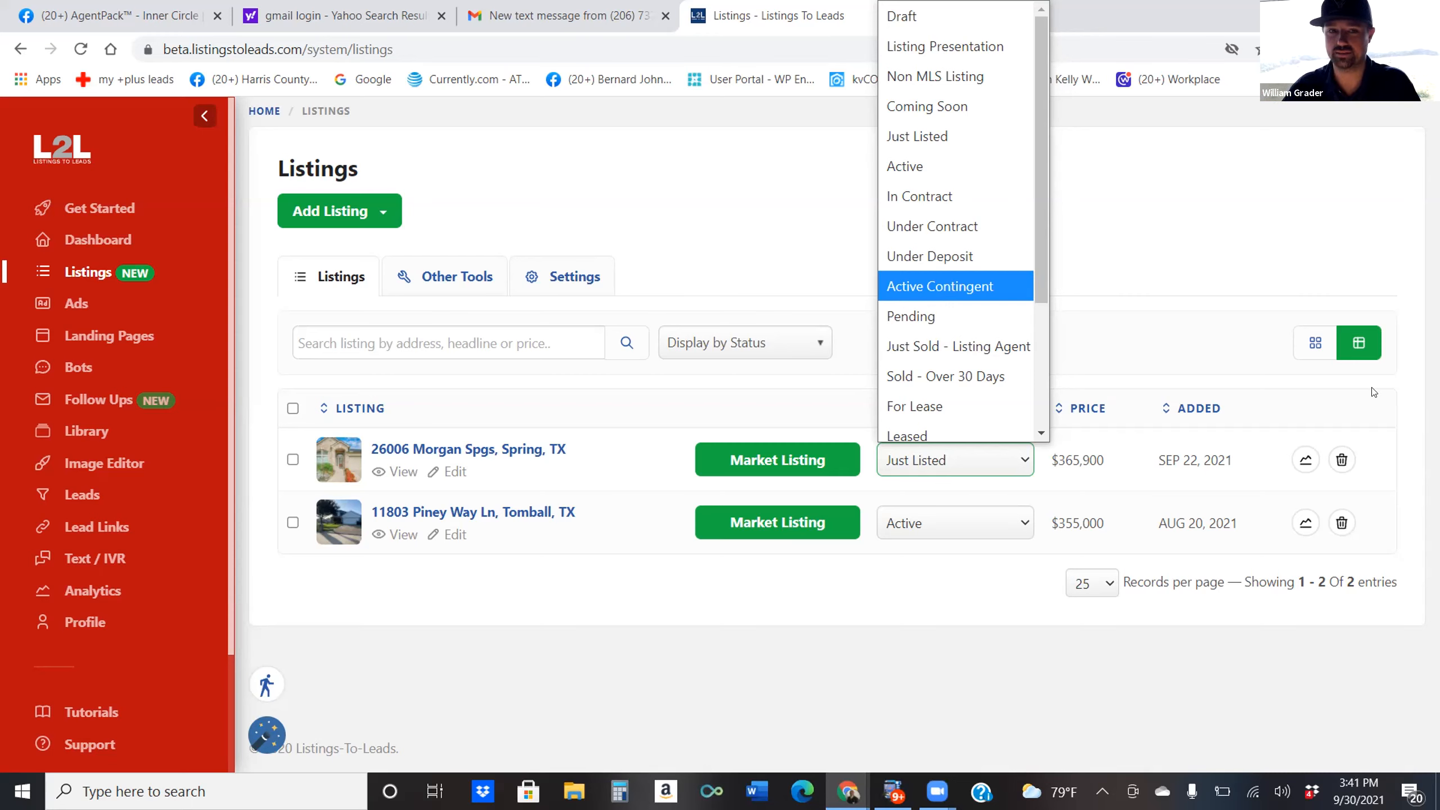
left_click(925, 317)
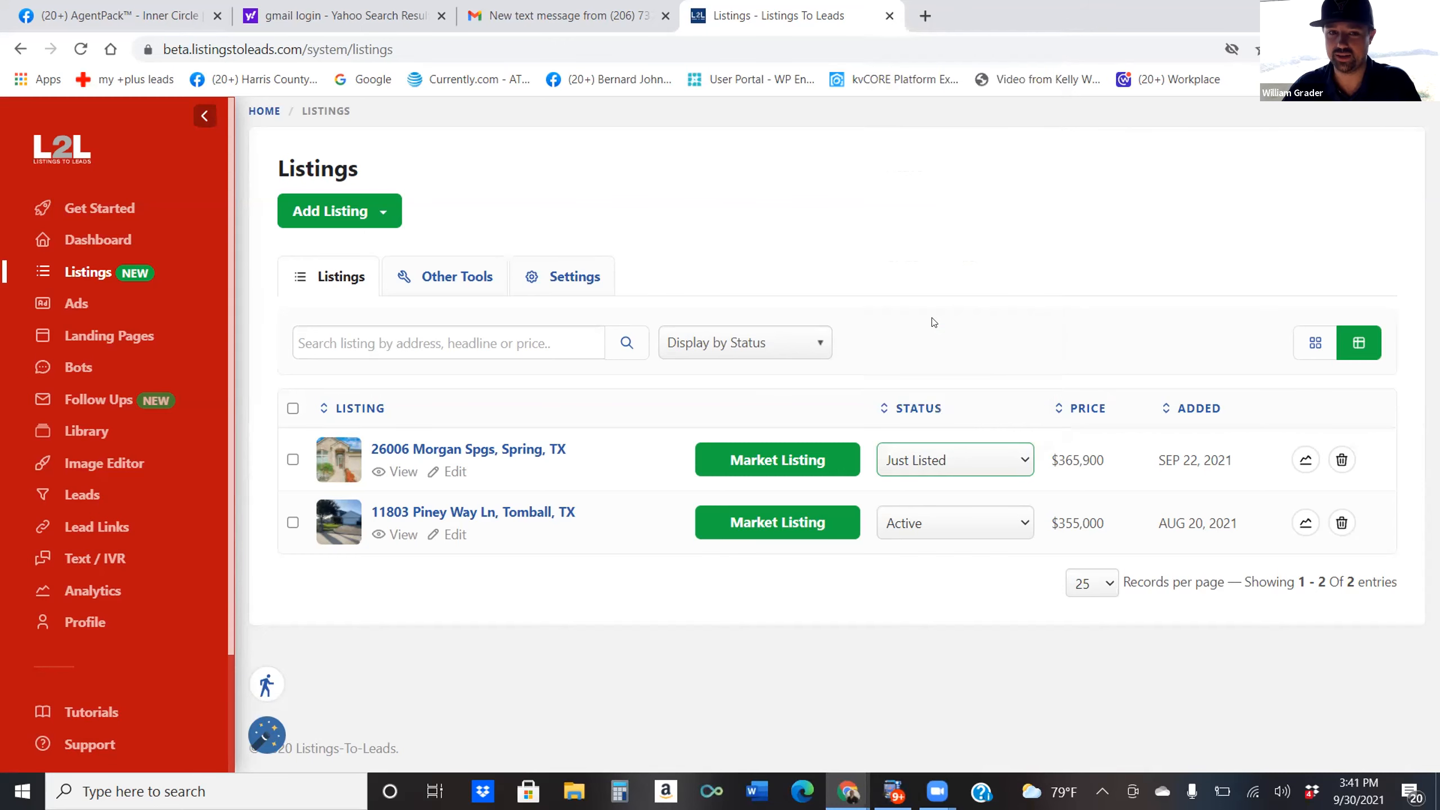
left_click(731, 456)
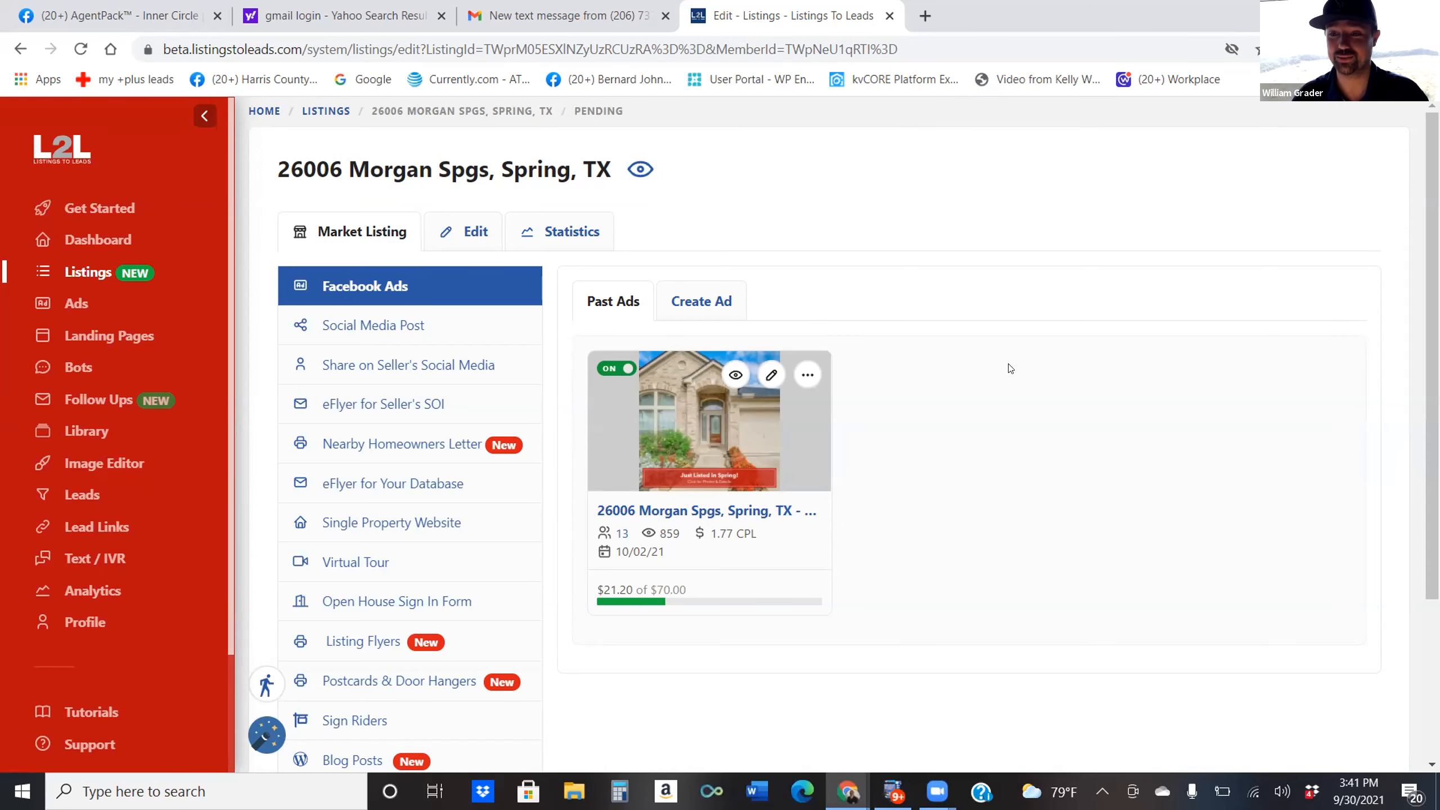
Recheck the first listing's status and marketing tools, then open the agent's Profile page.
left_click(84, 273)
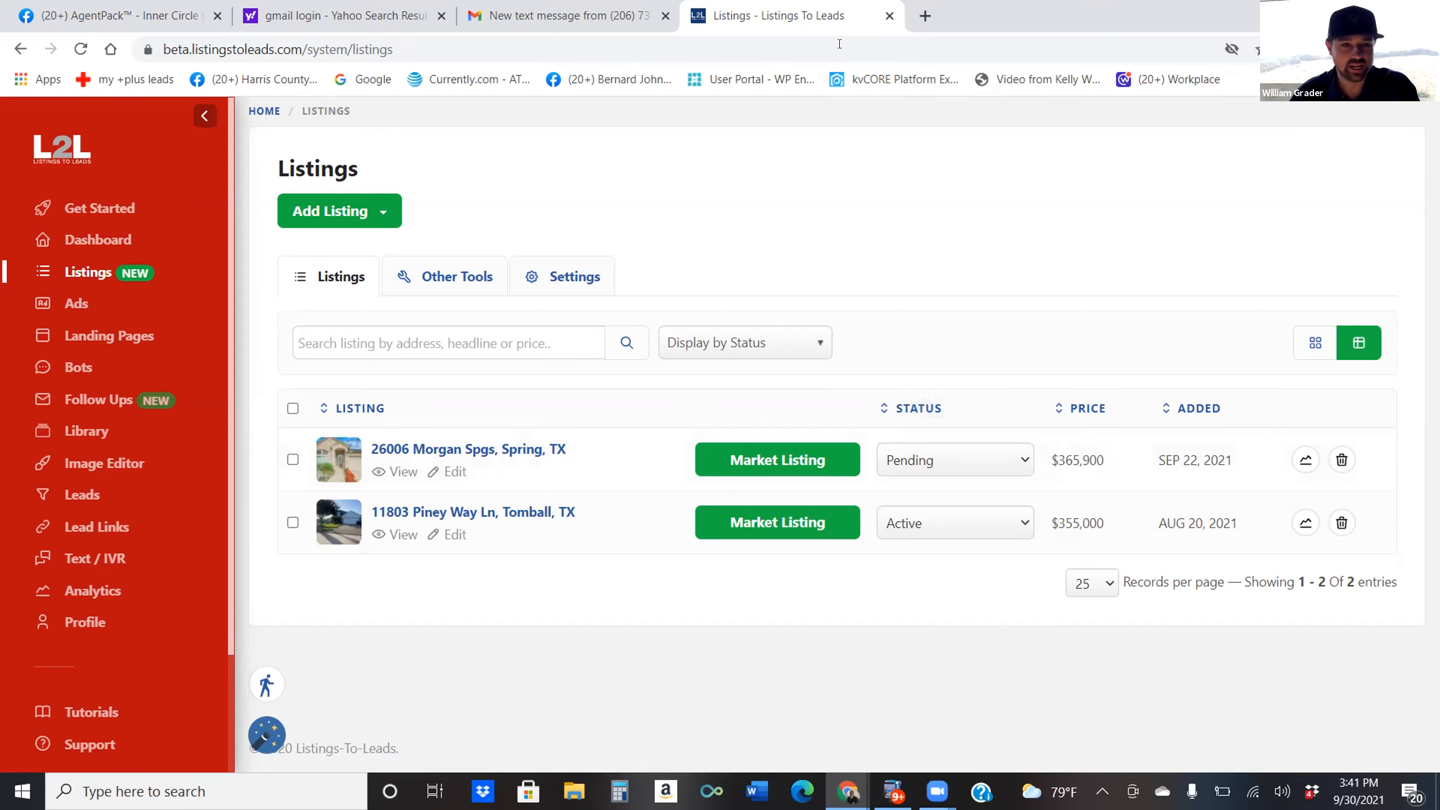
left_click(919, 458)
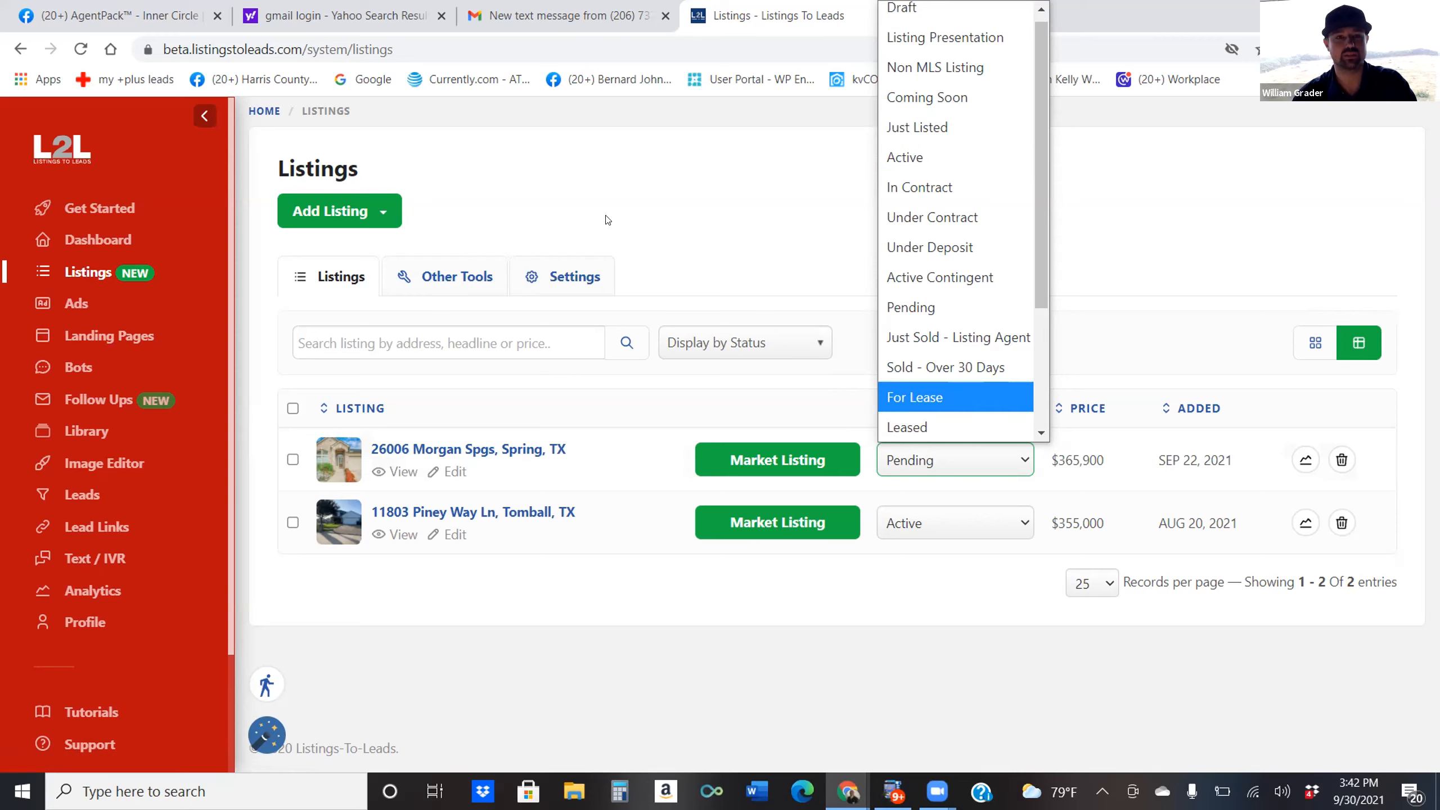
left_click(725, 223)
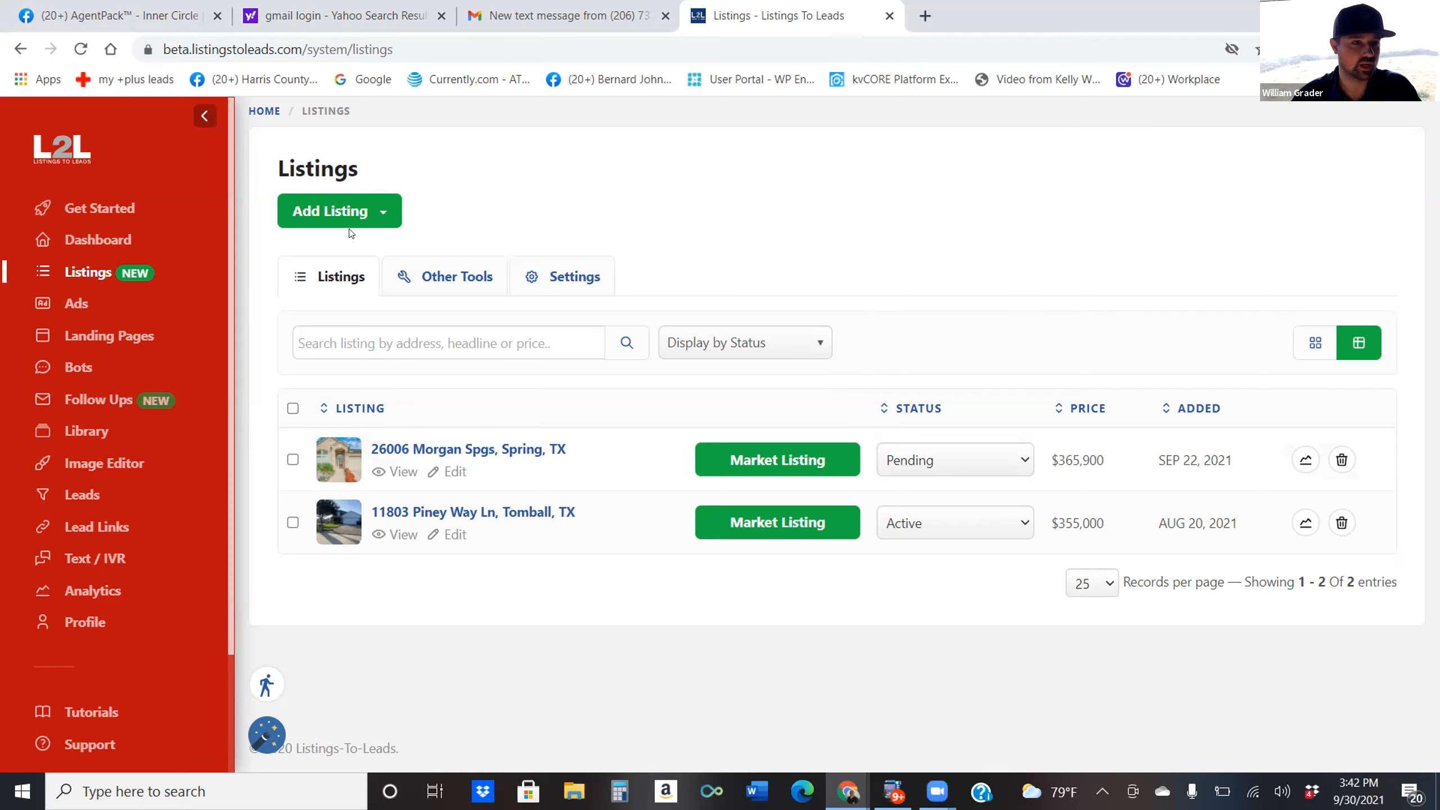
left_click(802, 454)
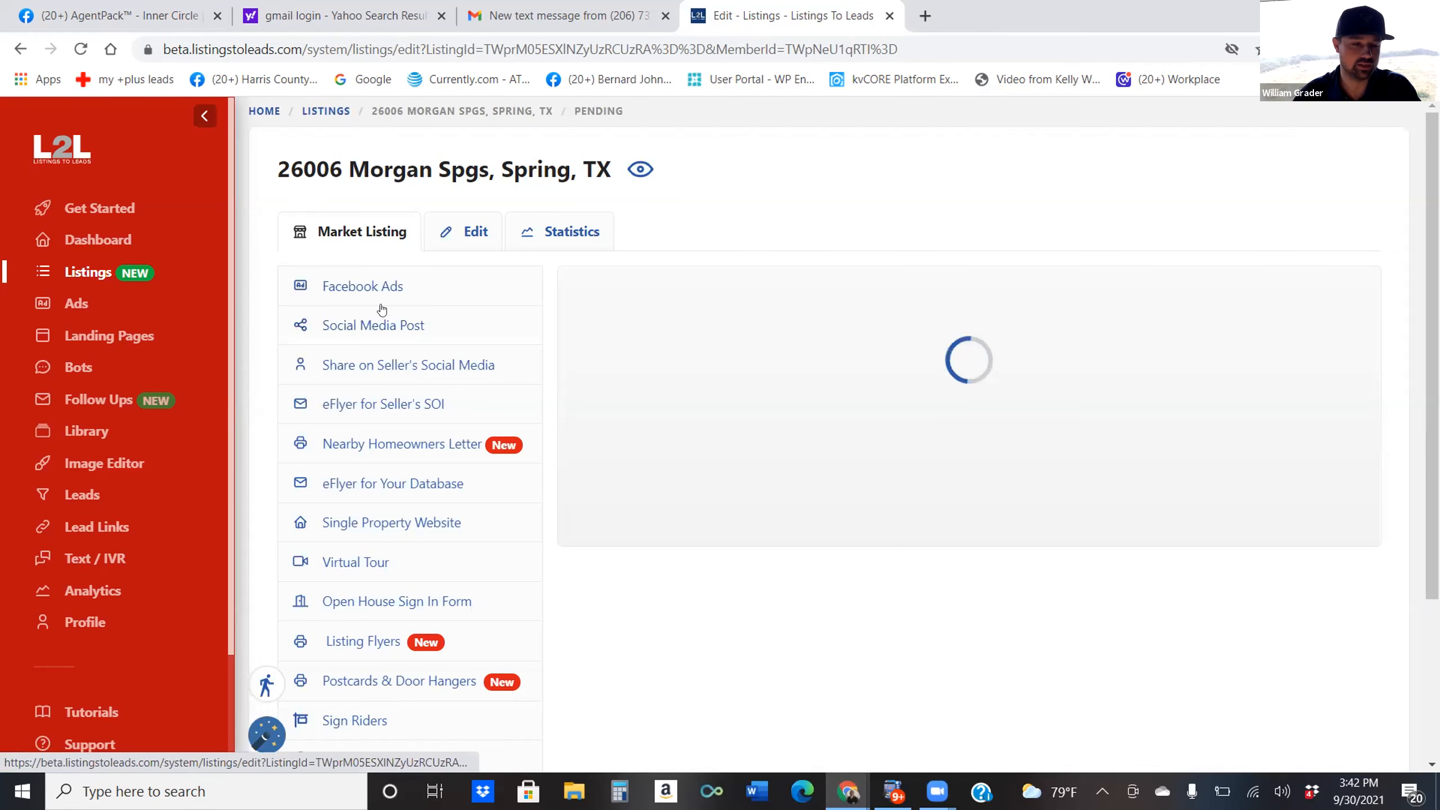
scroll(366, 457, "down", 3)
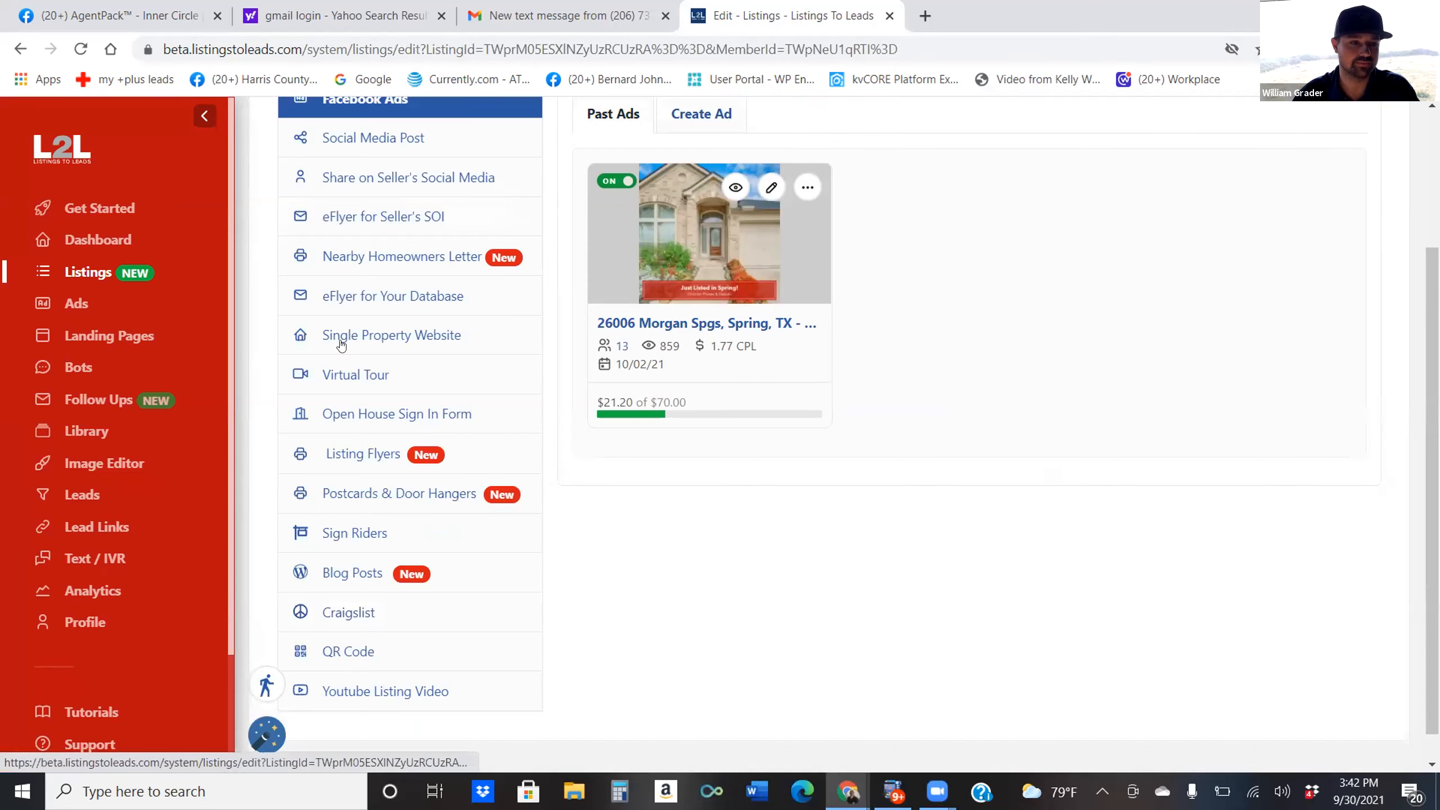
scroll(459, 427, "up", 2)
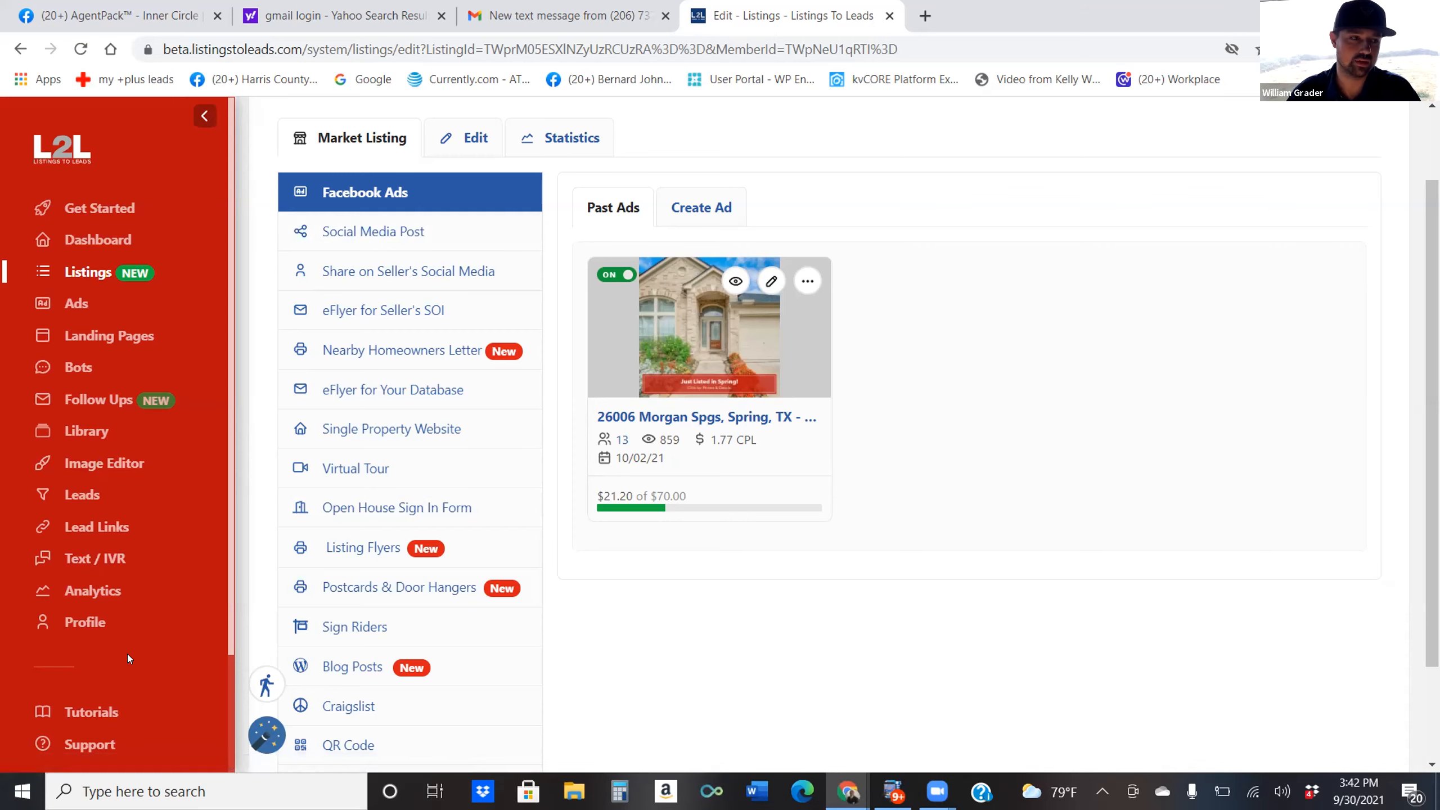
left_click(70, 620)
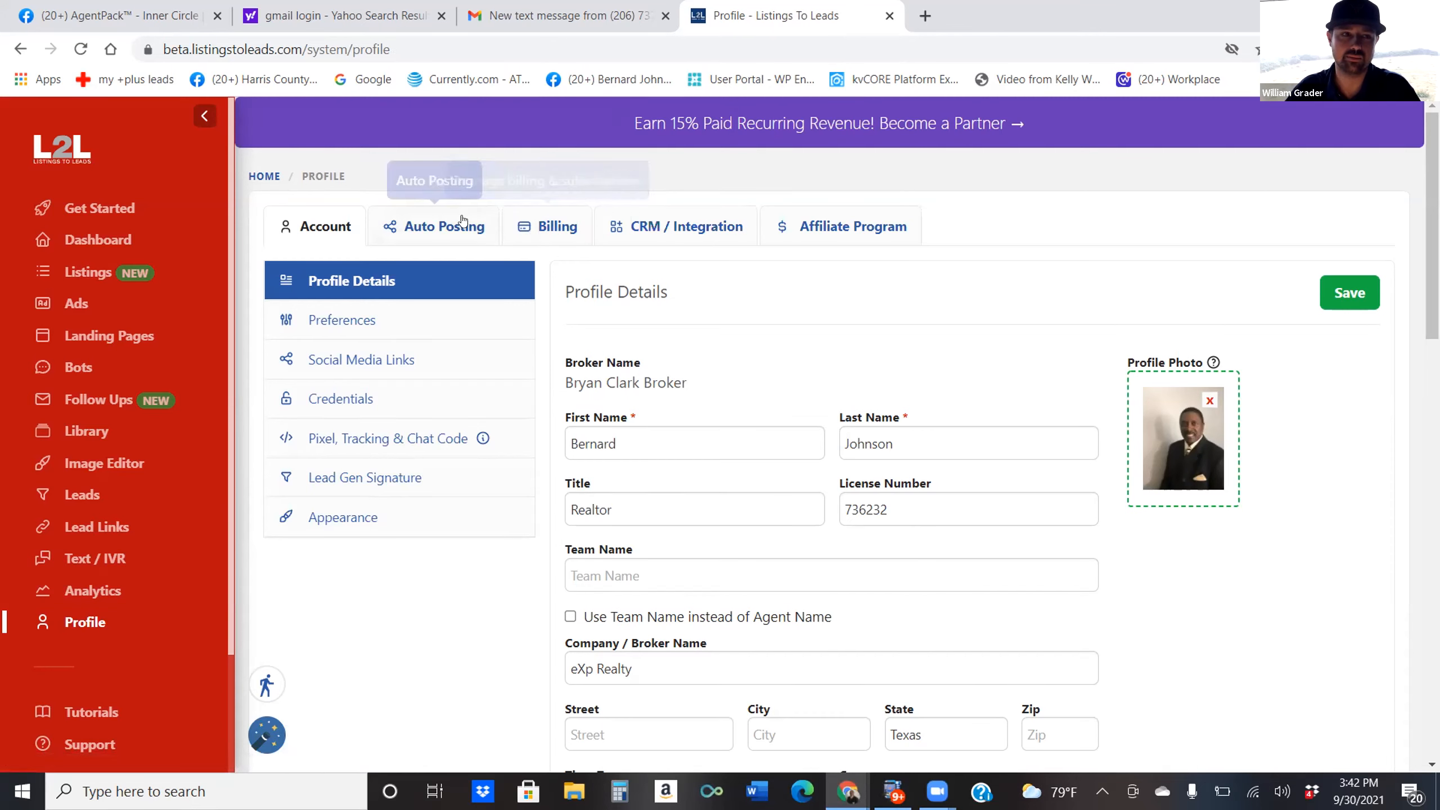
View the Auto Posting social accounts in Profile, then return to the Listings page.
left_click(422, 227)
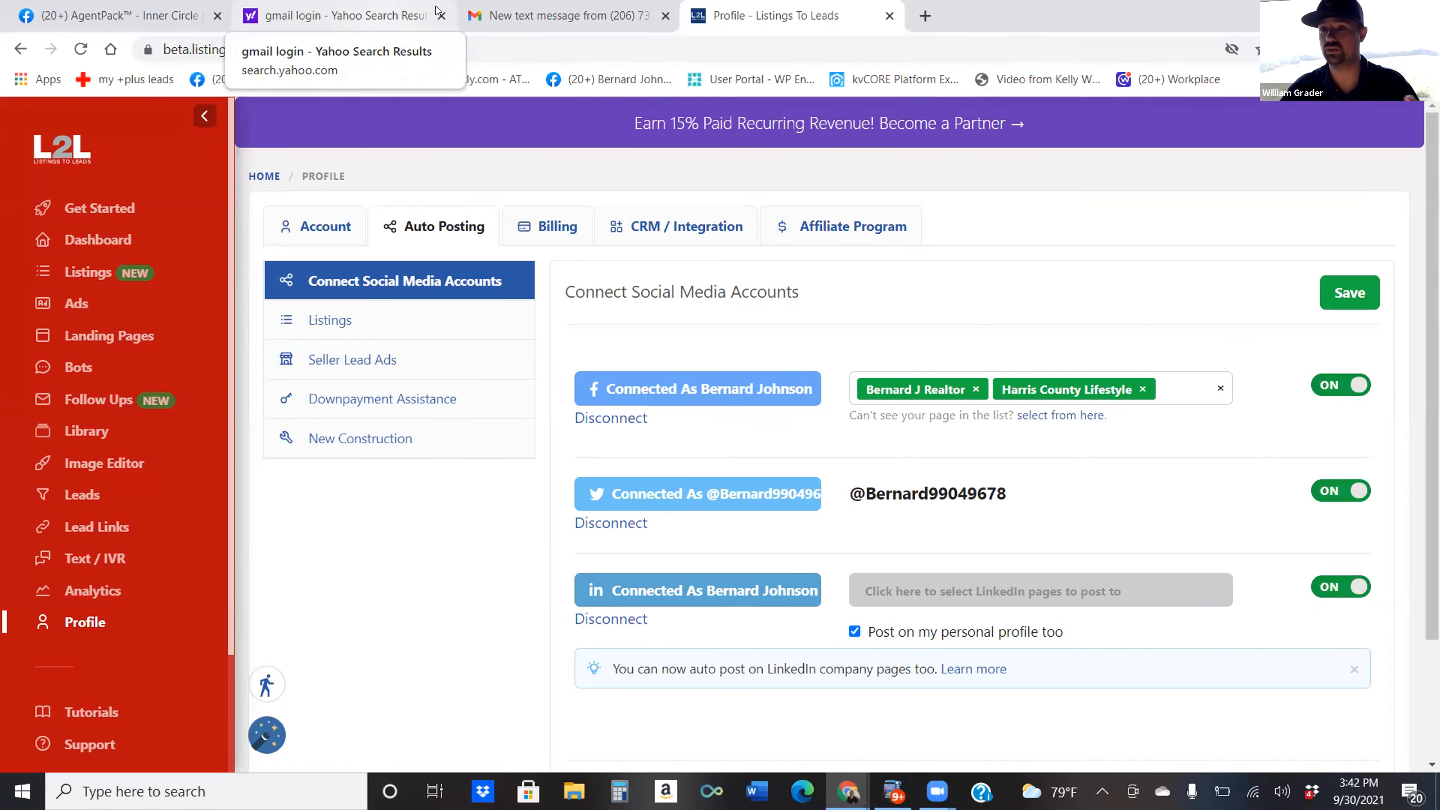
left_click(88, 273)
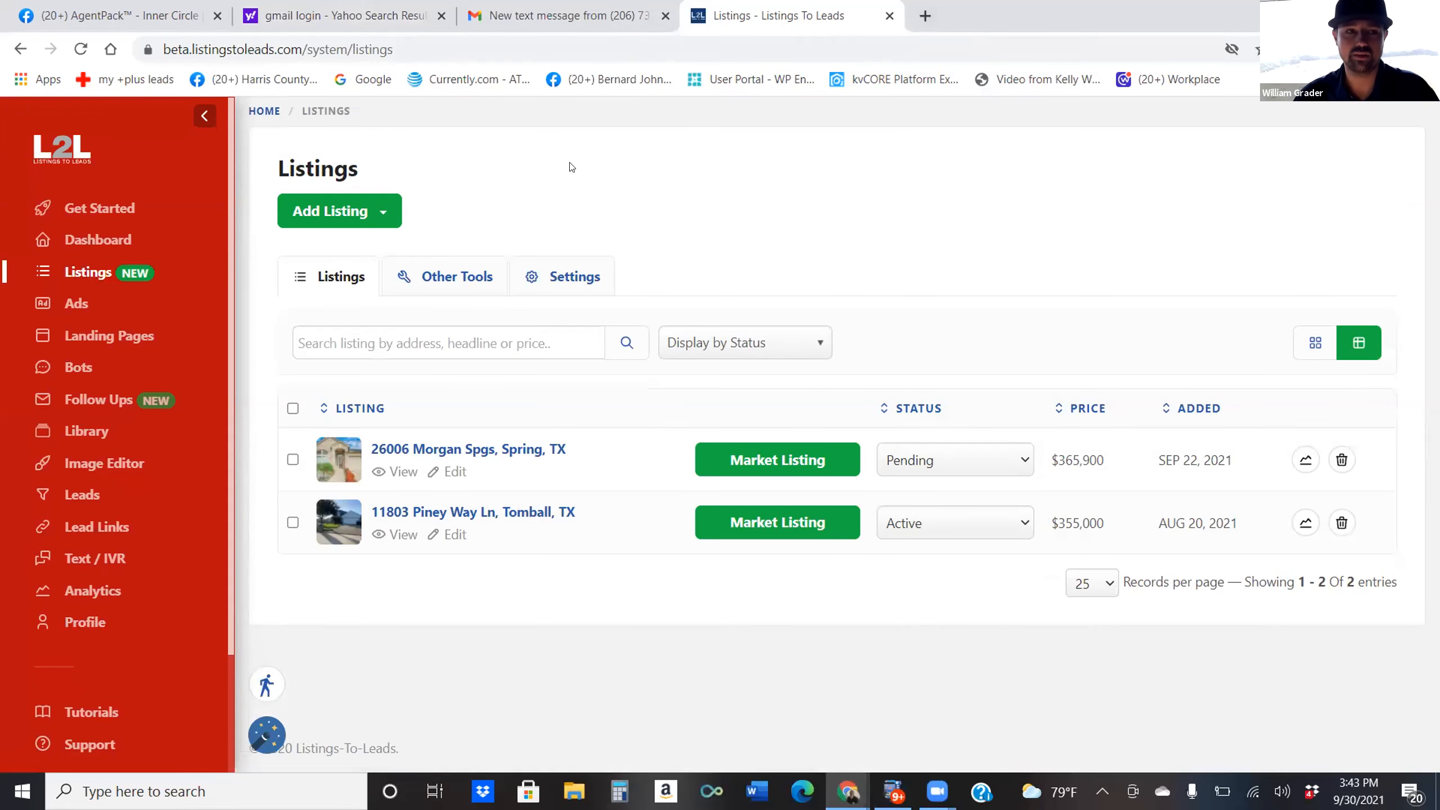
left_click(833, 473)
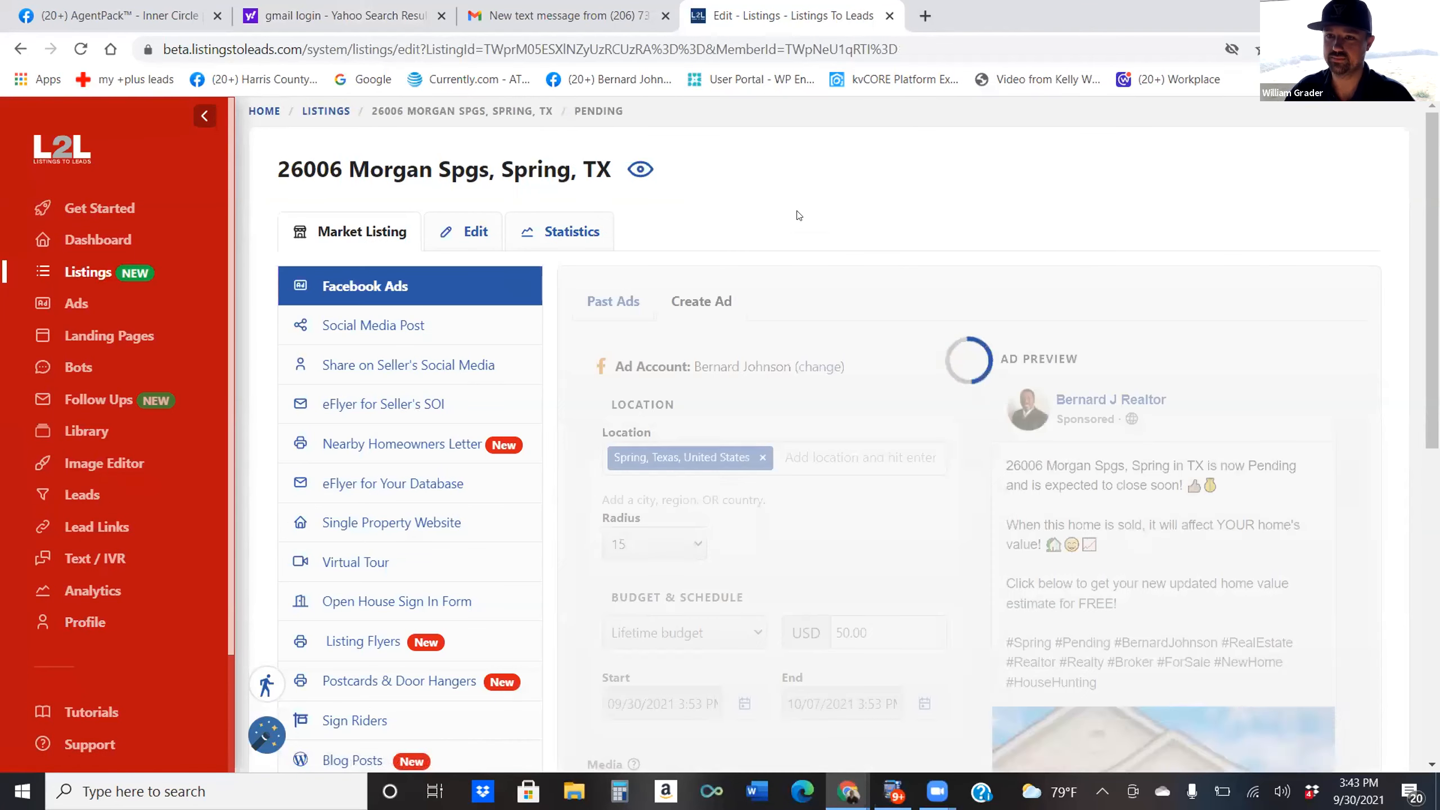
left_click(388, 328)
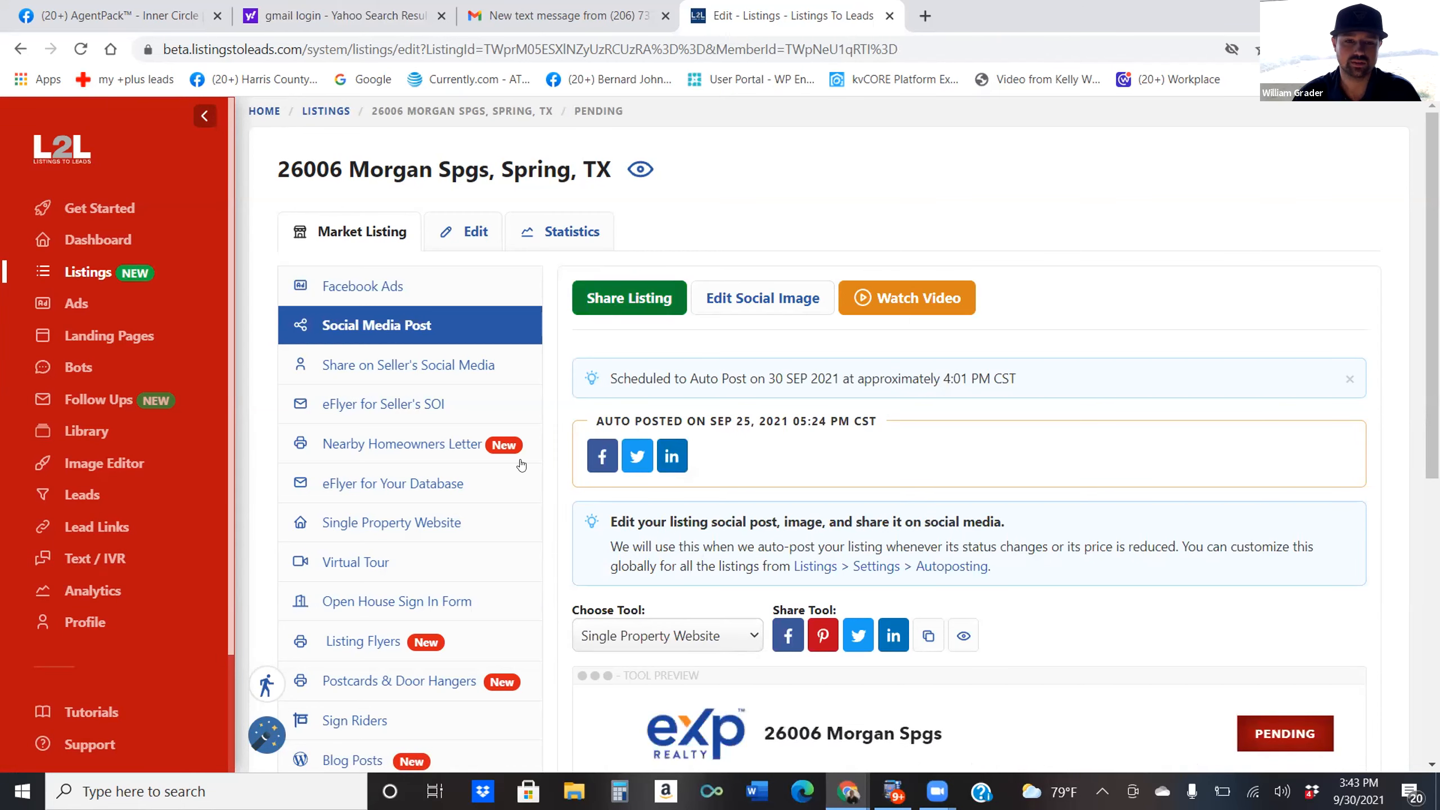
scroll(1342, 357, "down", 1)
scroll(1341, 357, "down", 4)
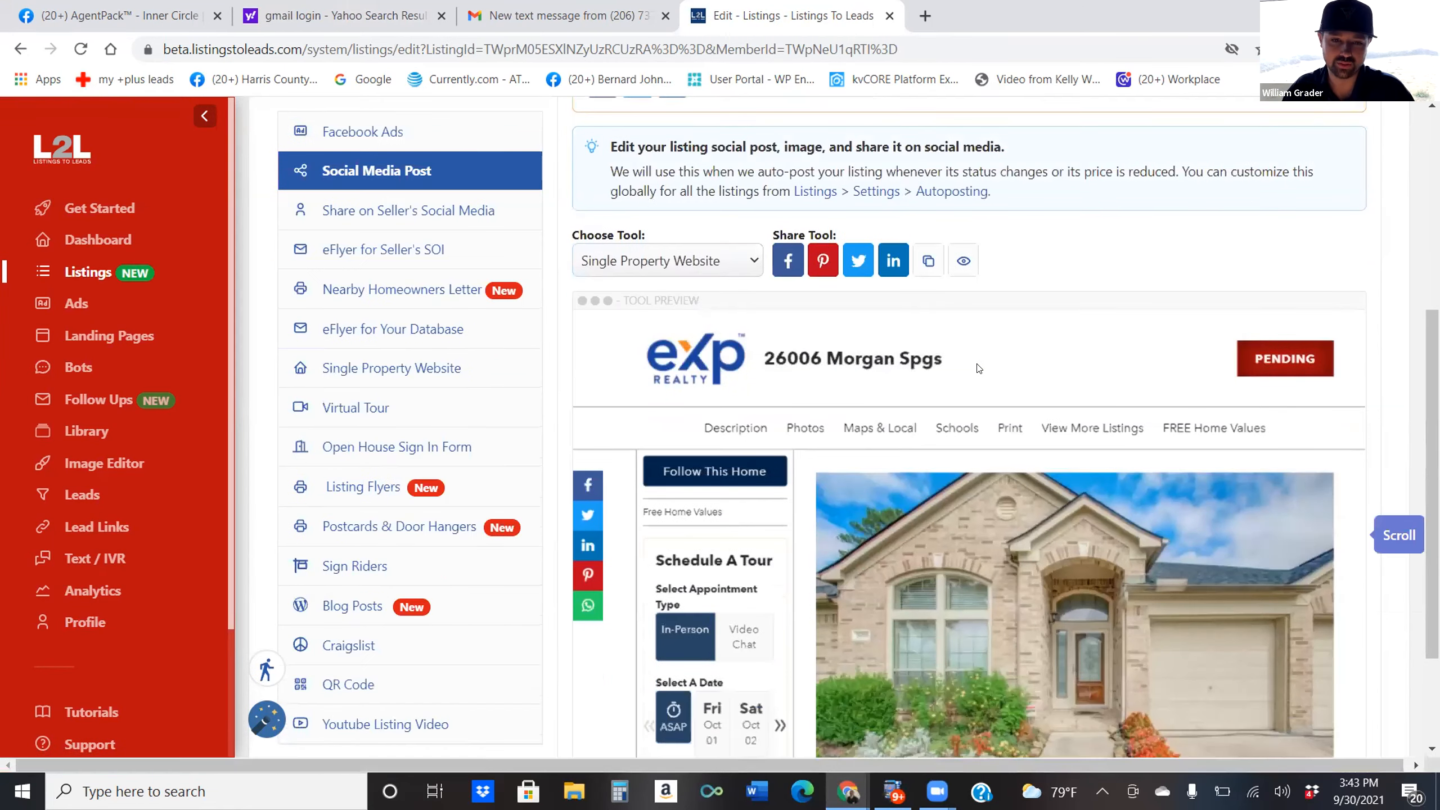
scroll(1227, 317, "down", 1)
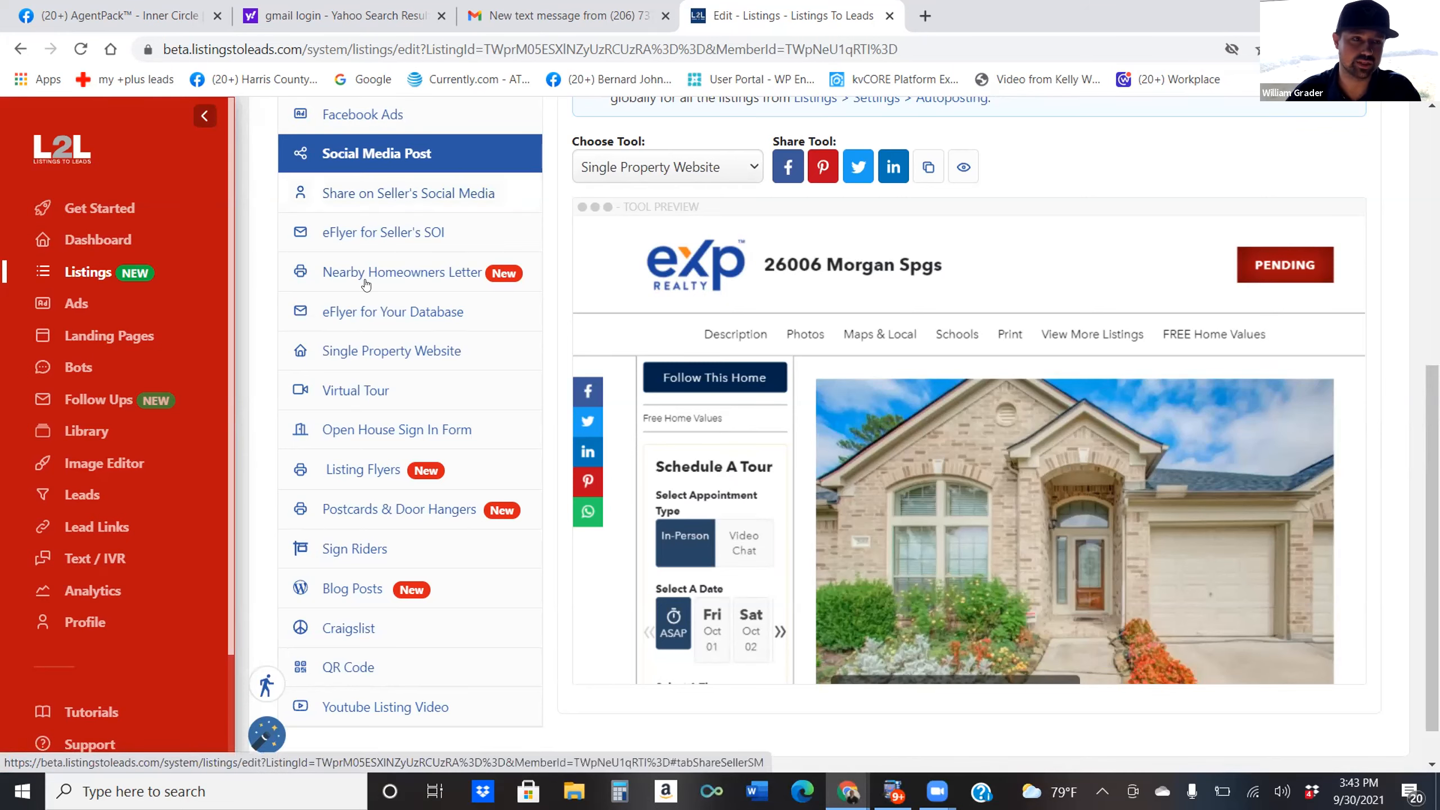
left_click(396, 278)
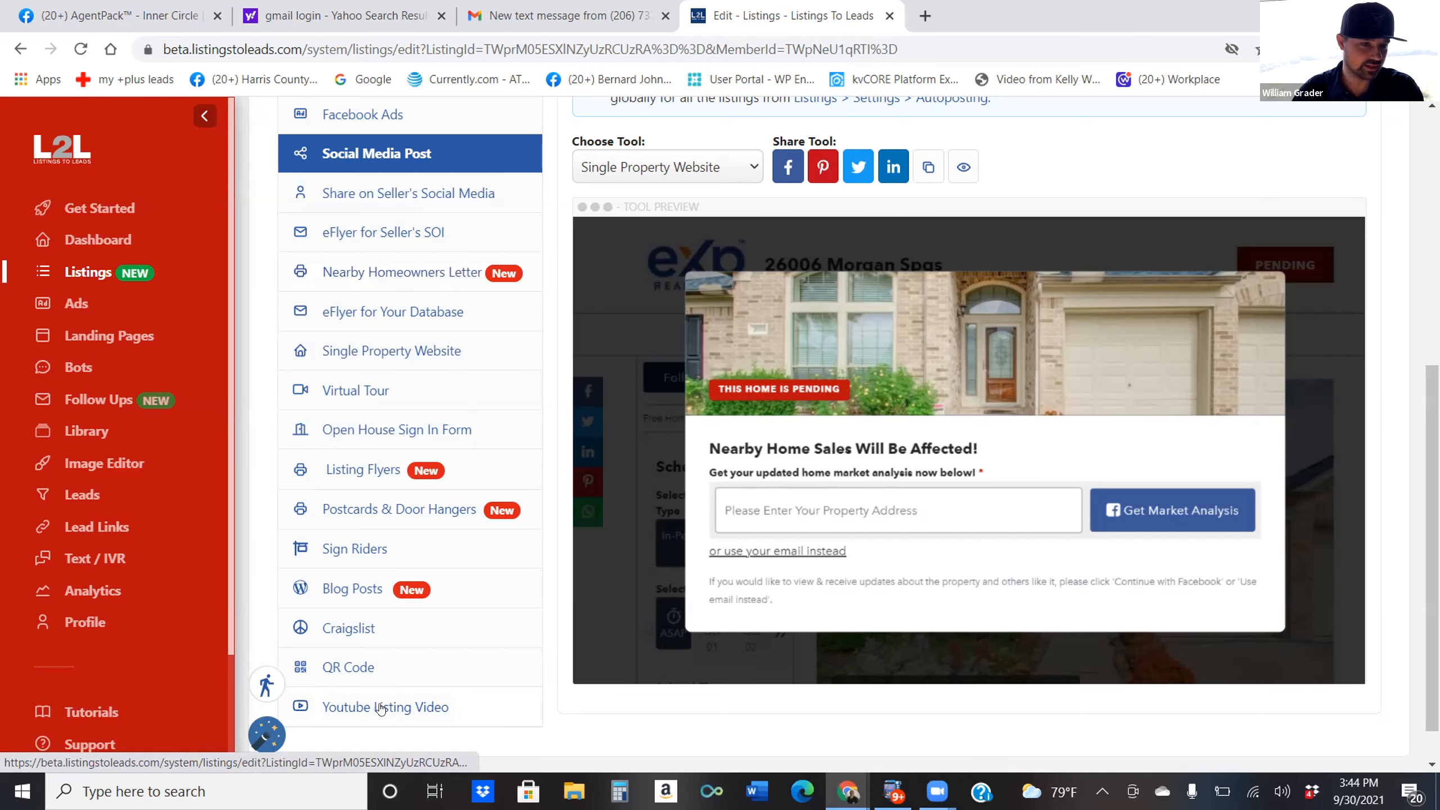
left_click(360, 714)
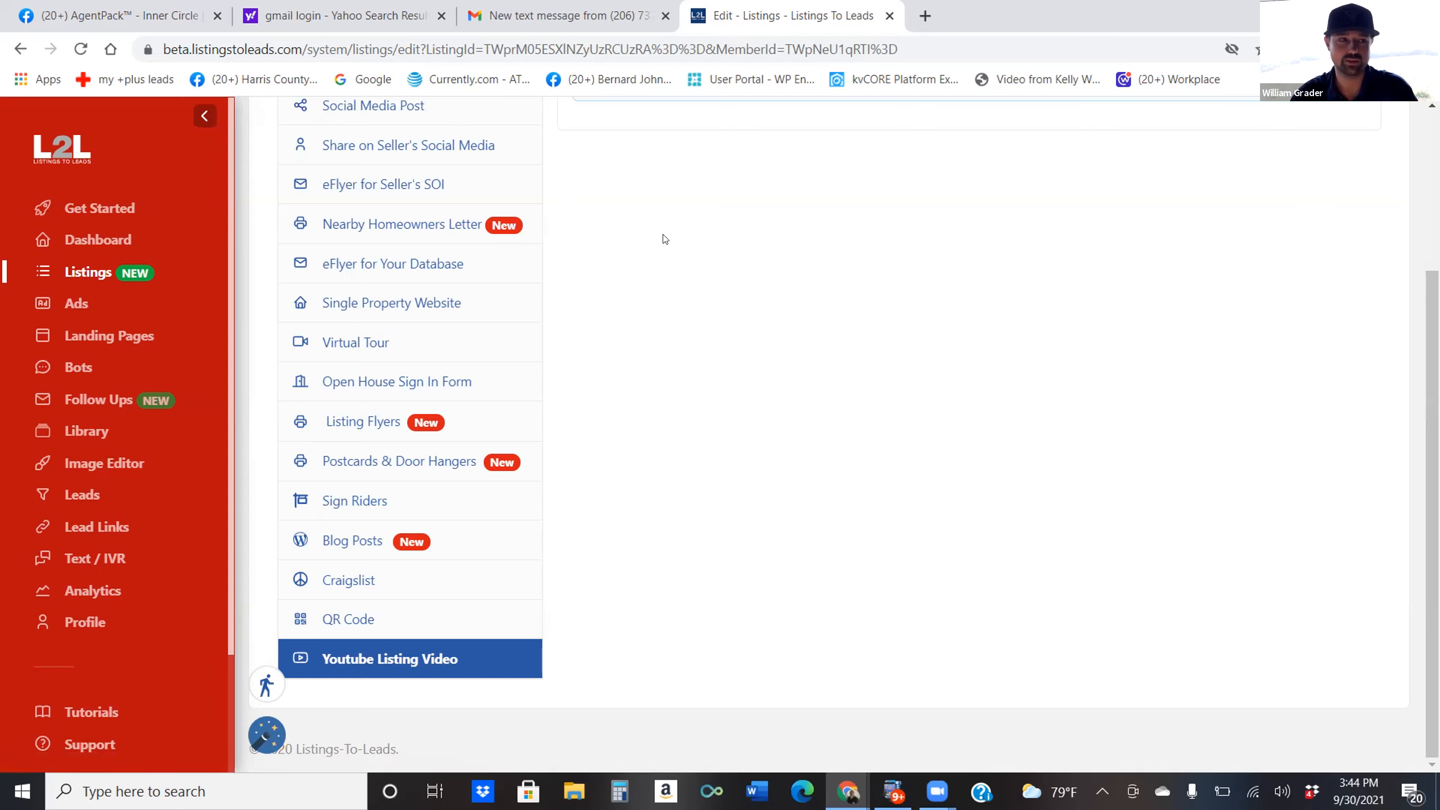
scroll(488, 487, "up", 3)
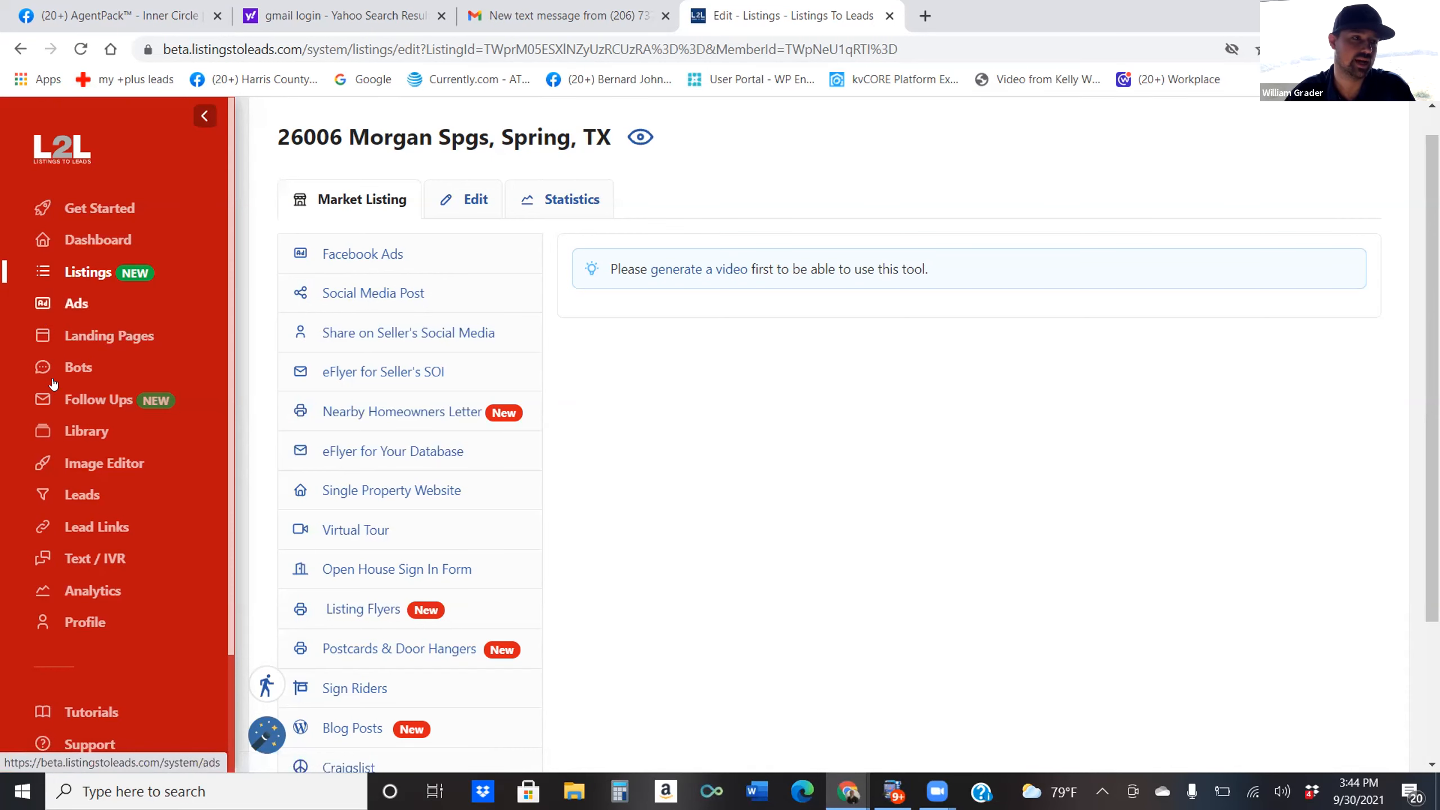
Check the Ads overview, start then cancel a Free Home Values landing page ad, and open Landing Pages.
left_click(69, 307)
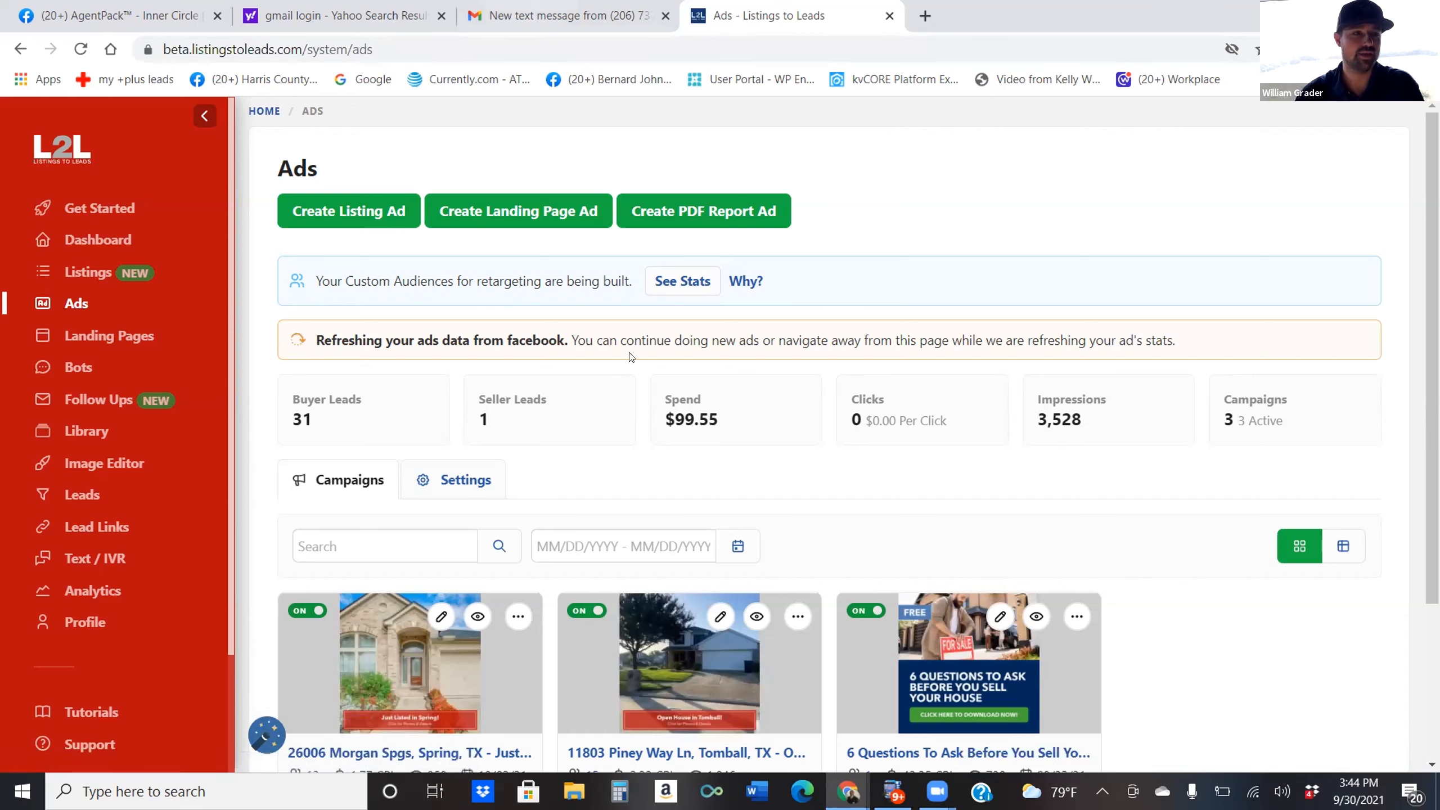
left_click(493, 224)
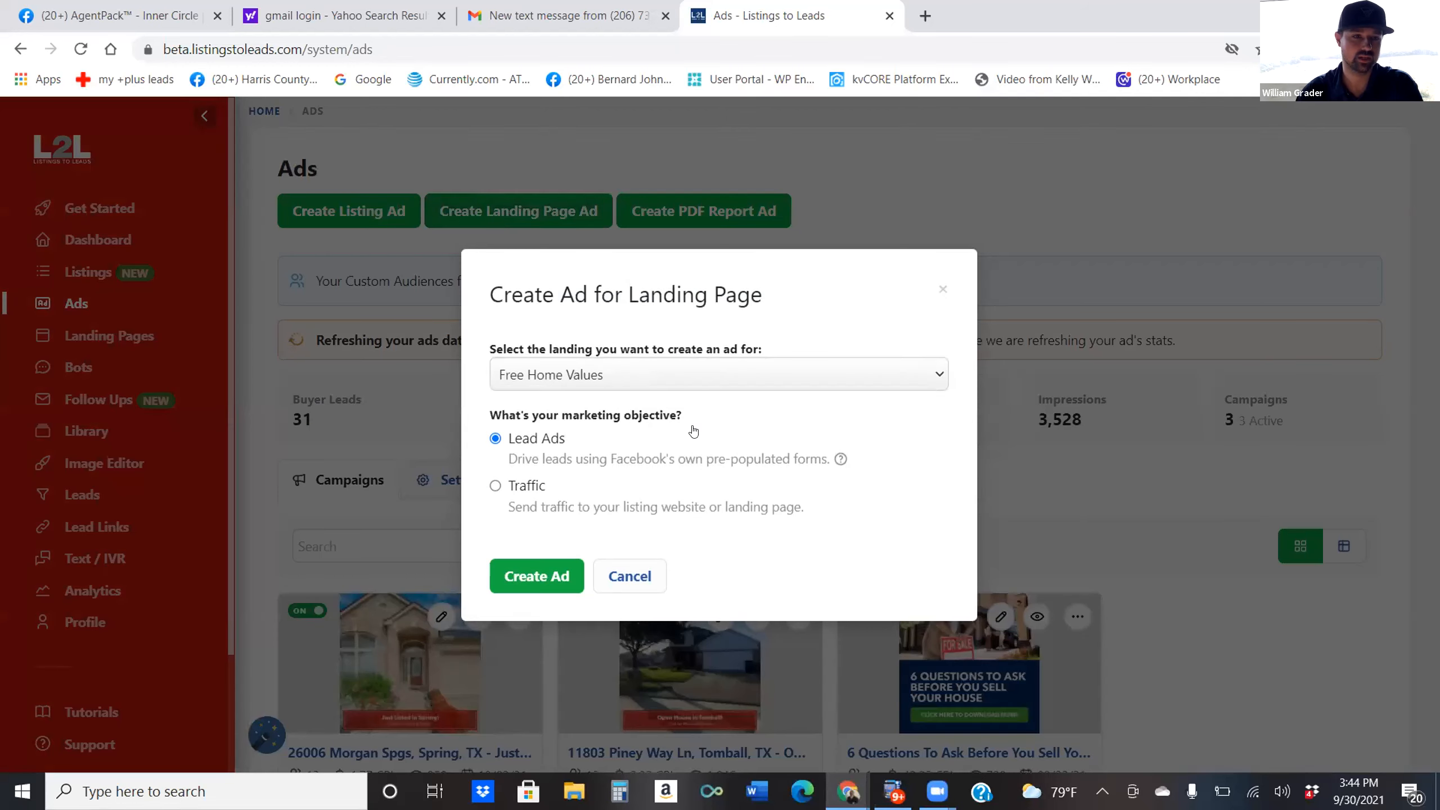
left_click(680, 378)
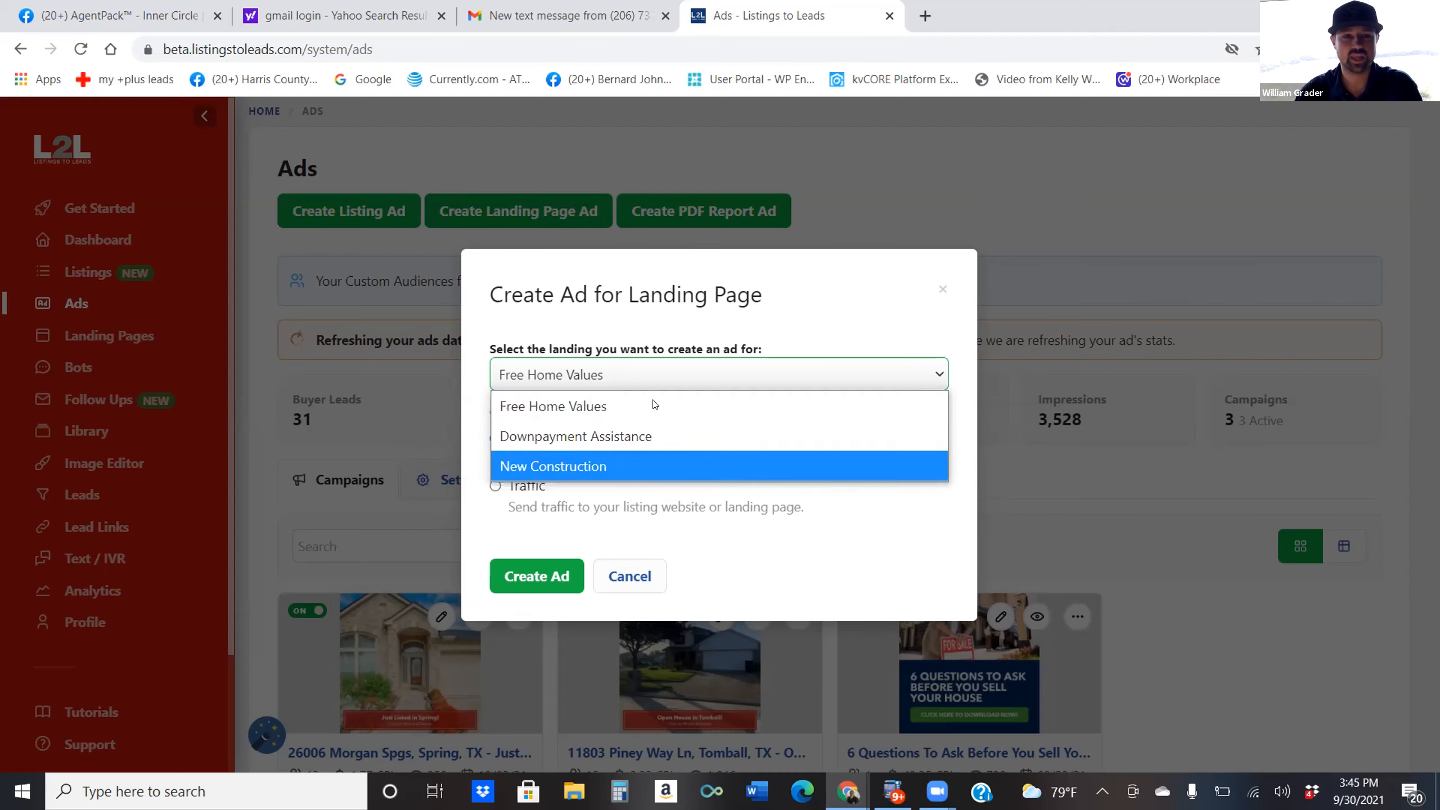
left_click(935, 289)
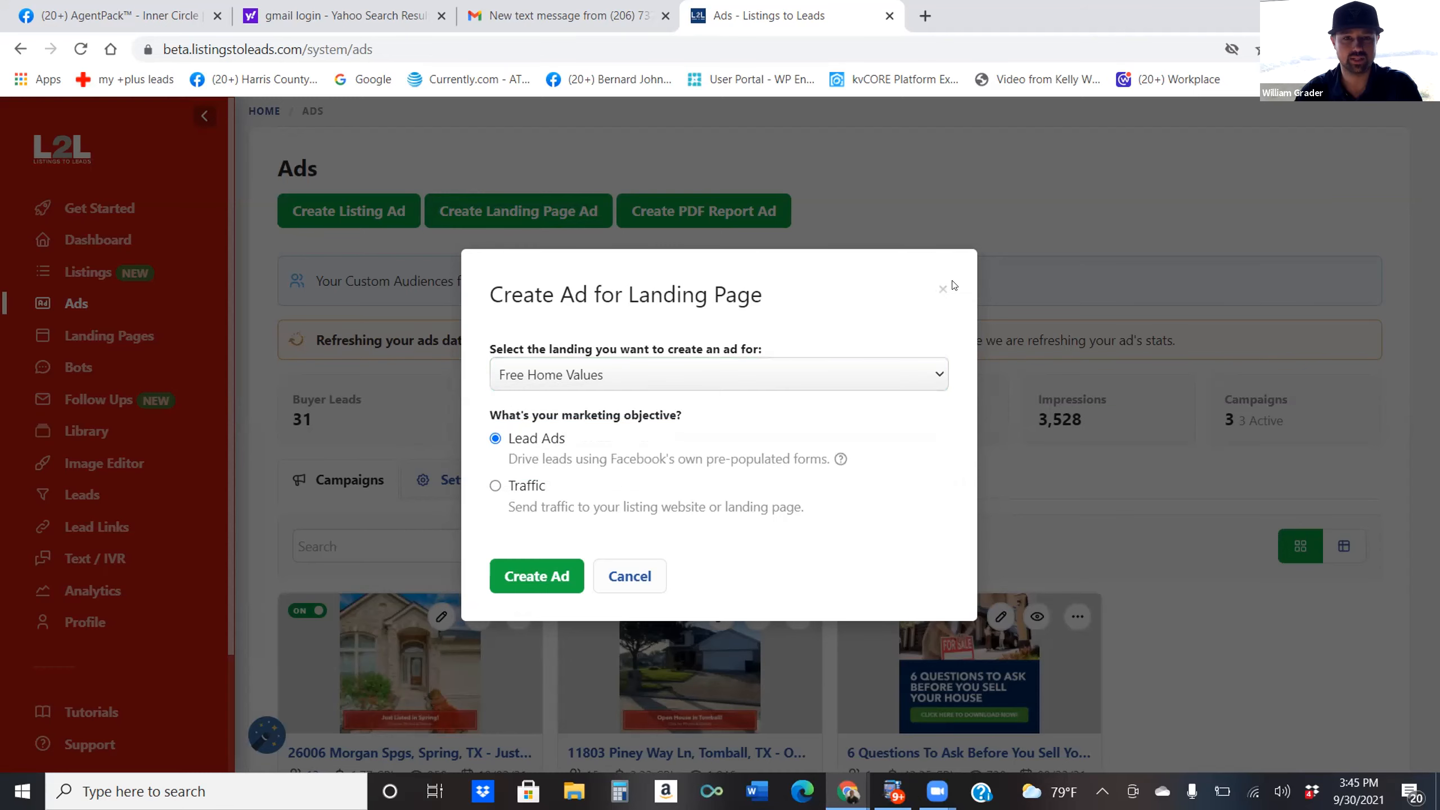
left_click(941, 288)
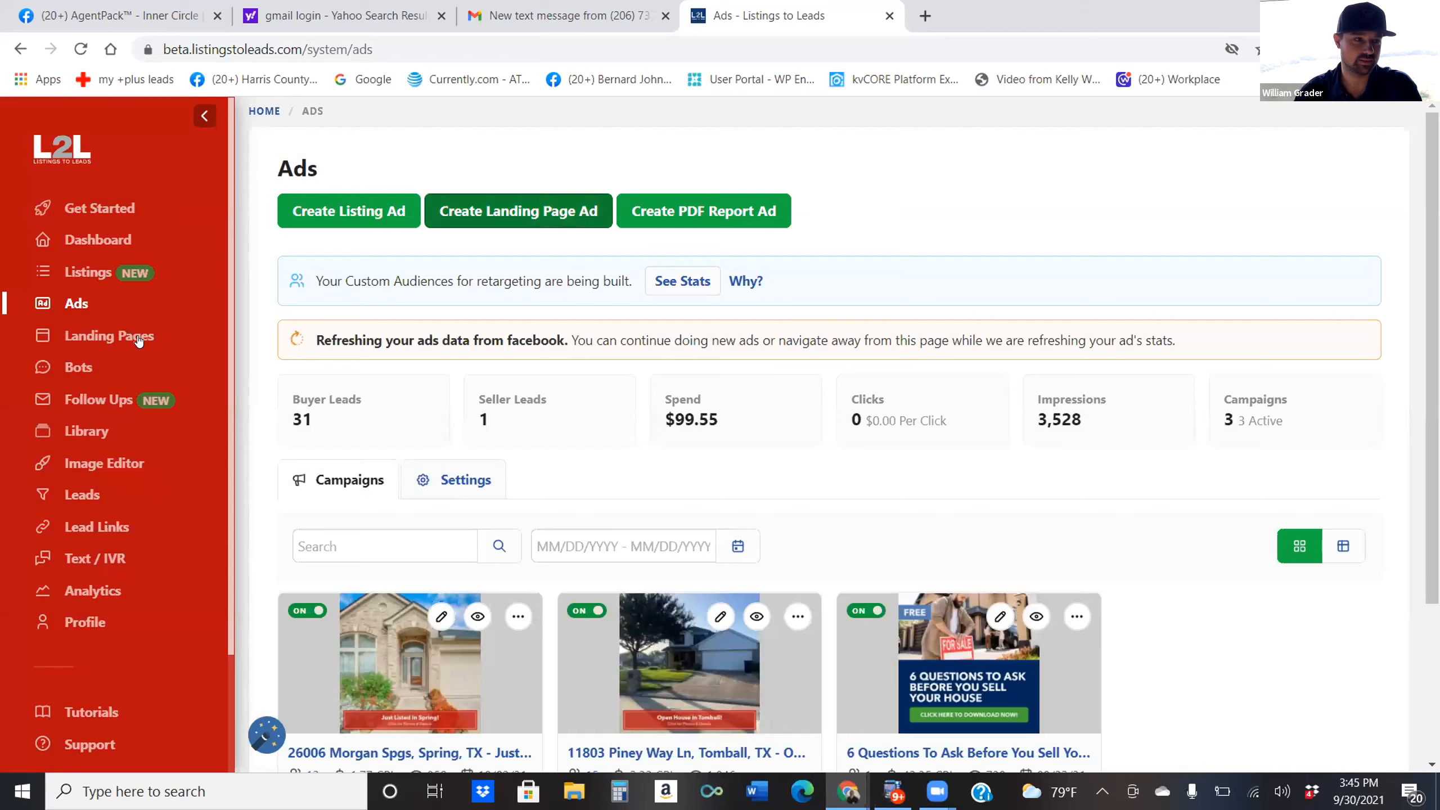
left_click(129, 336)
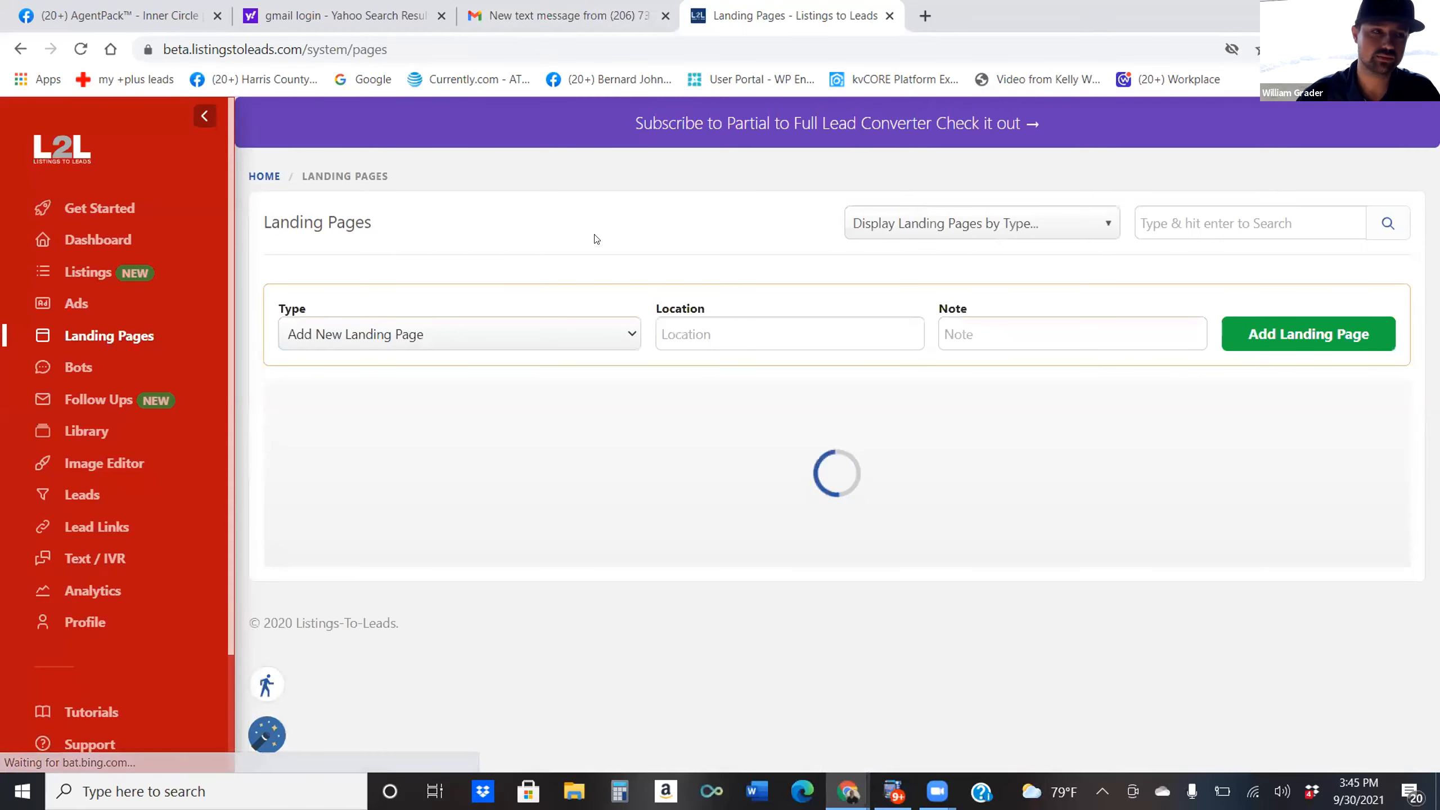
left_click(527, 334)
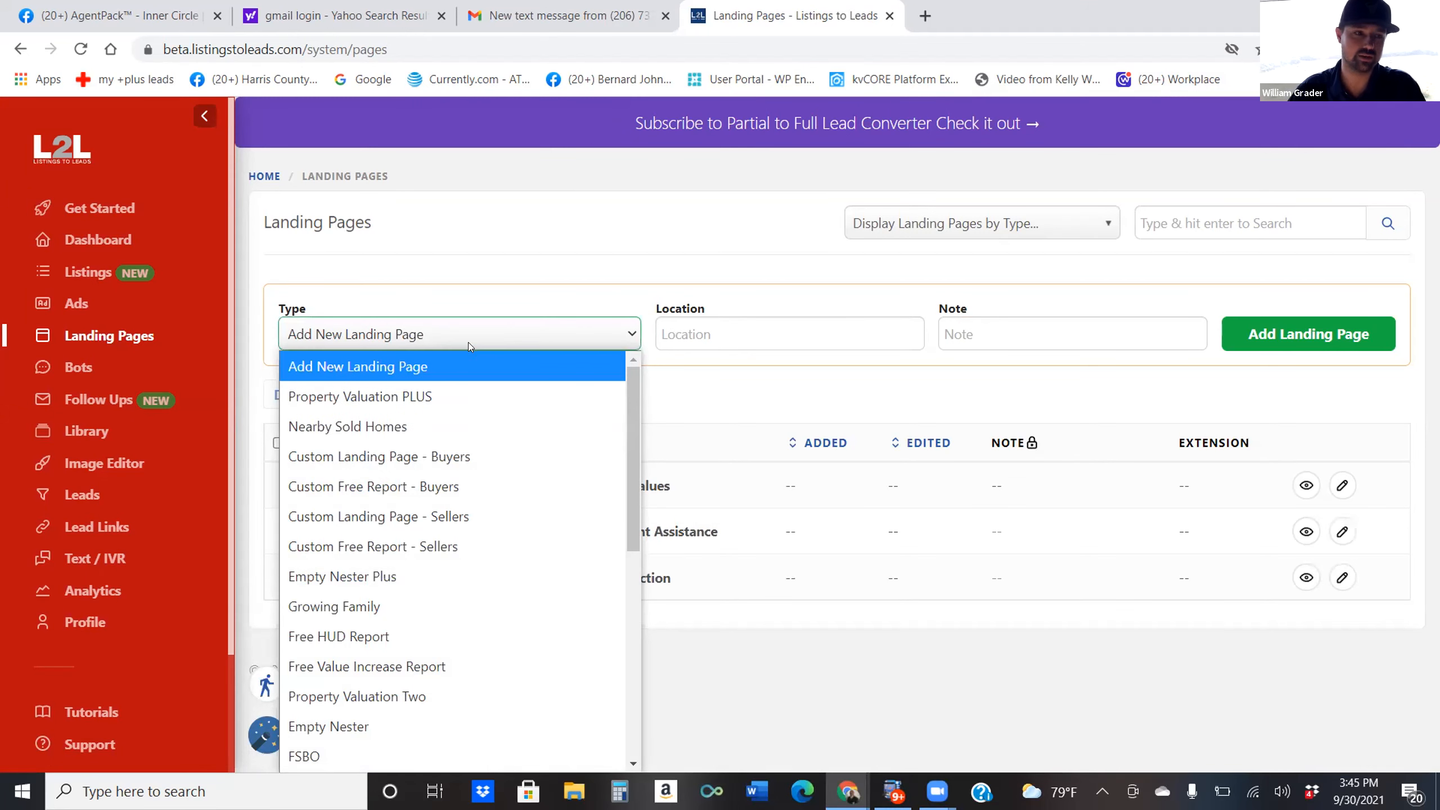
scroll(513, 496, "down", 5)
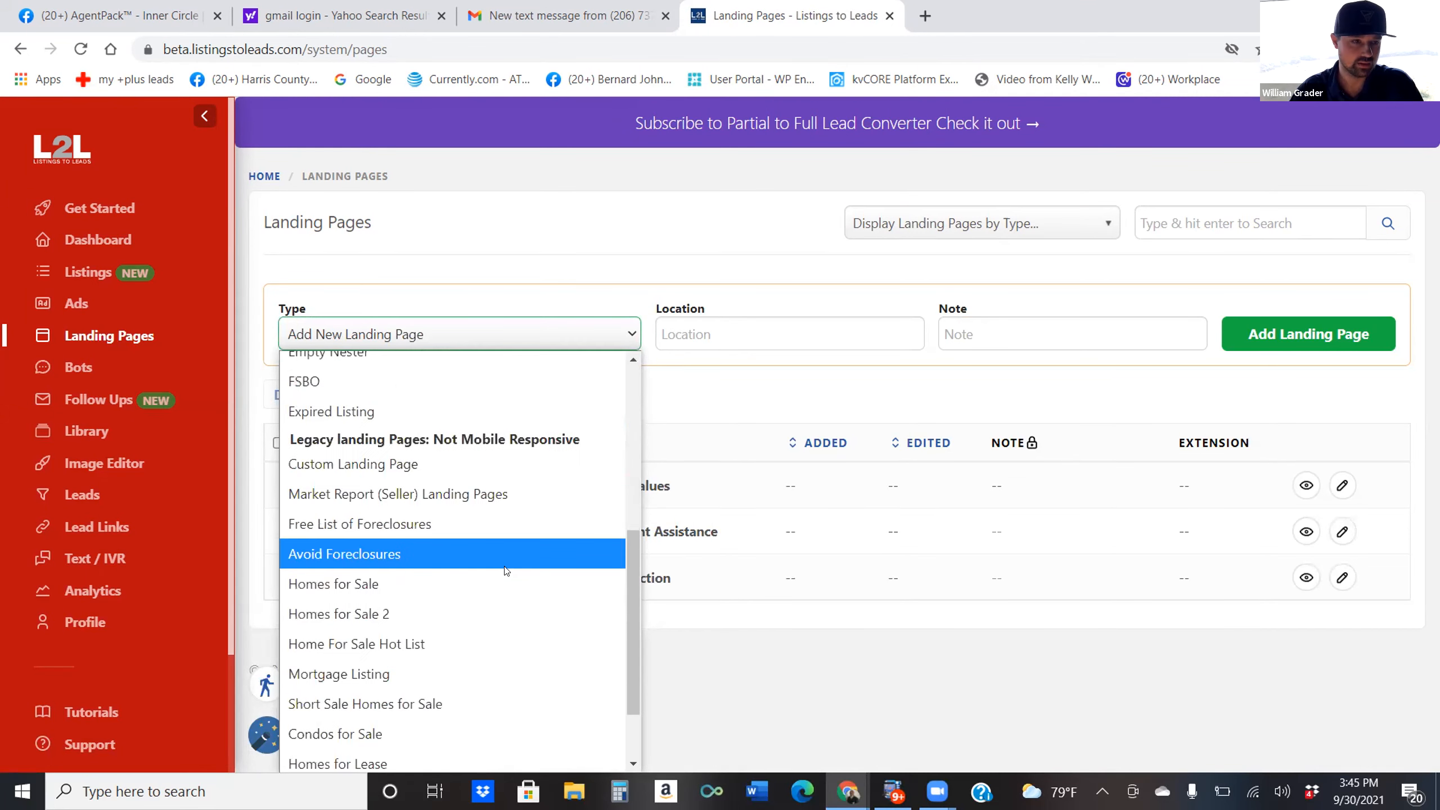
scroll(491, 519, "up", 5)
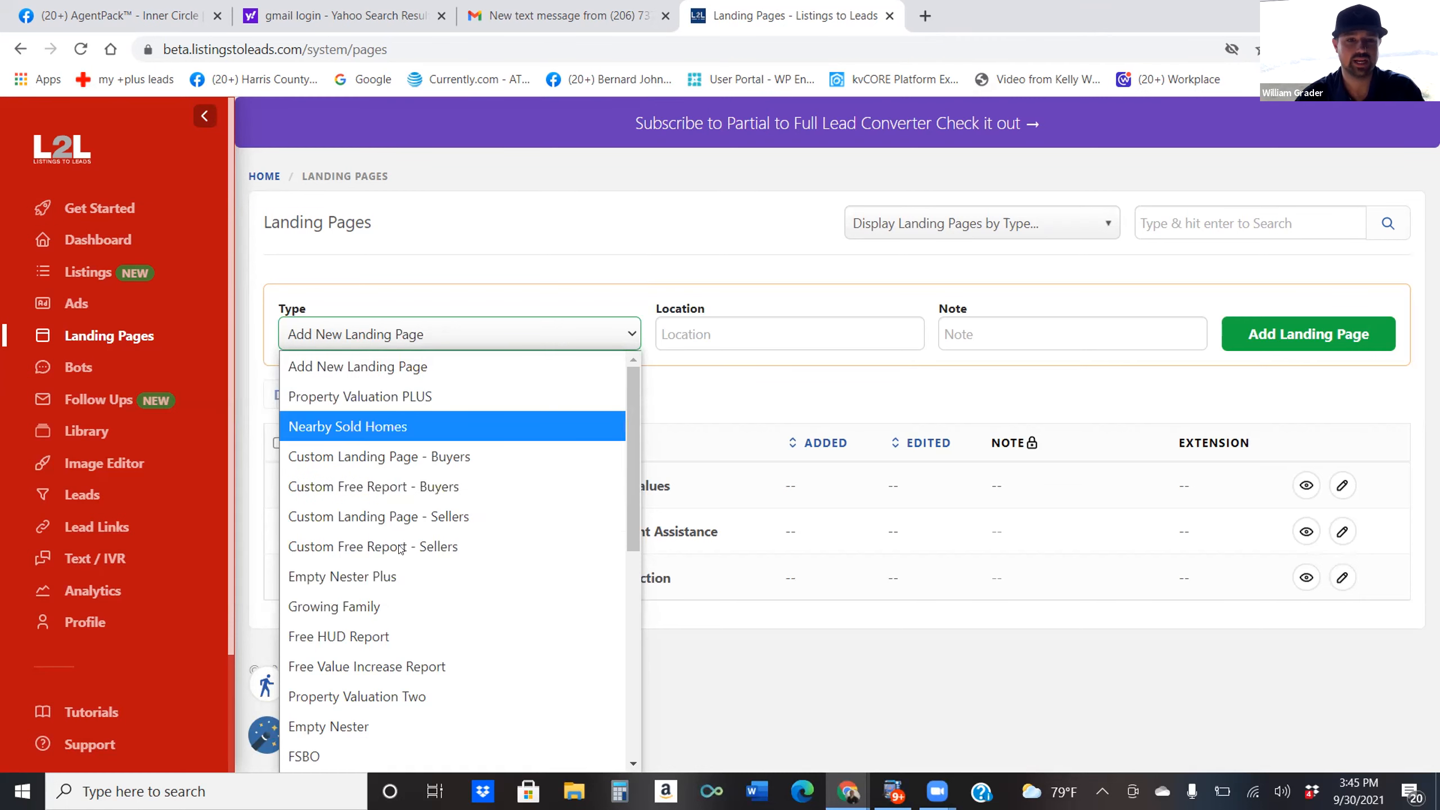
left_click(558, 213)
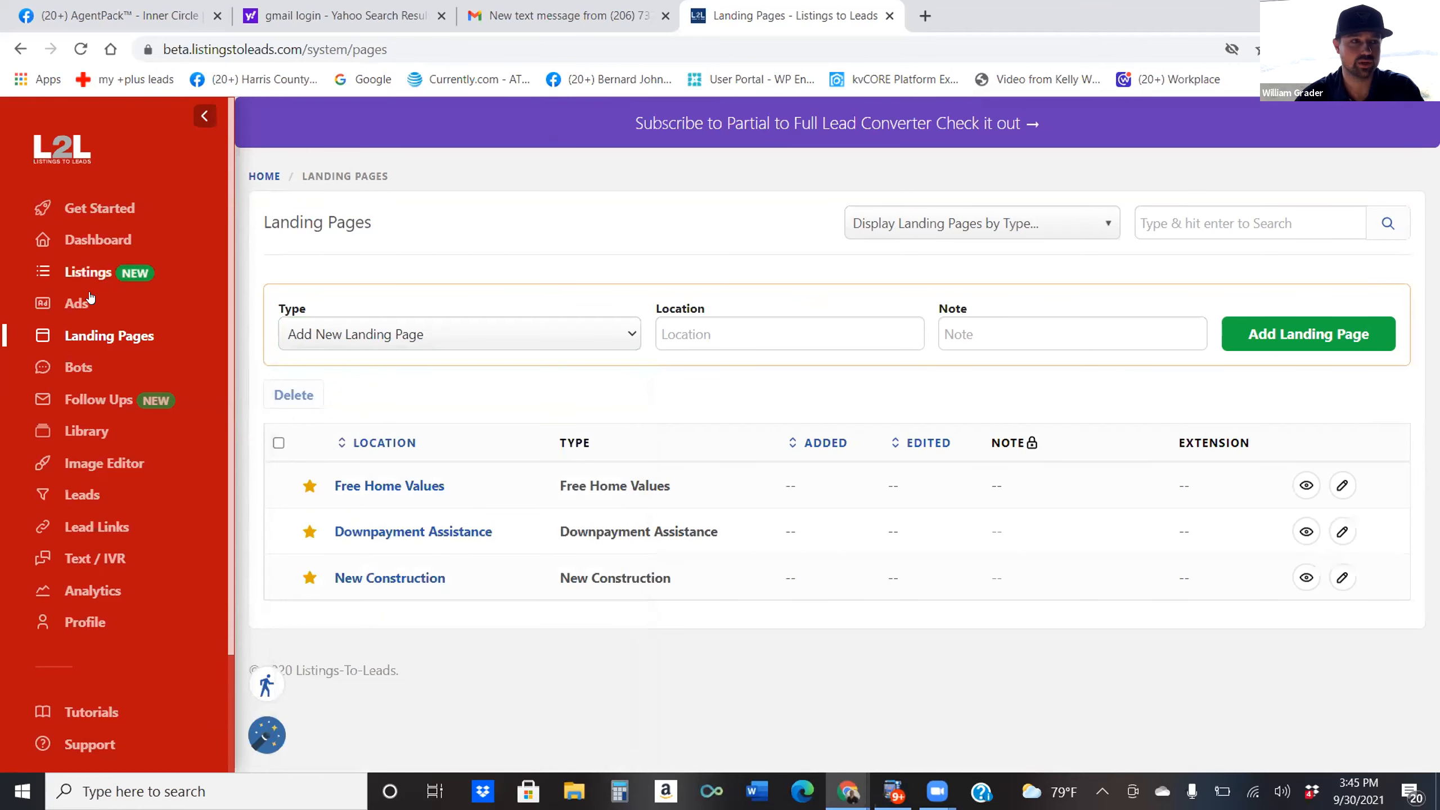
left_click(78, 301)
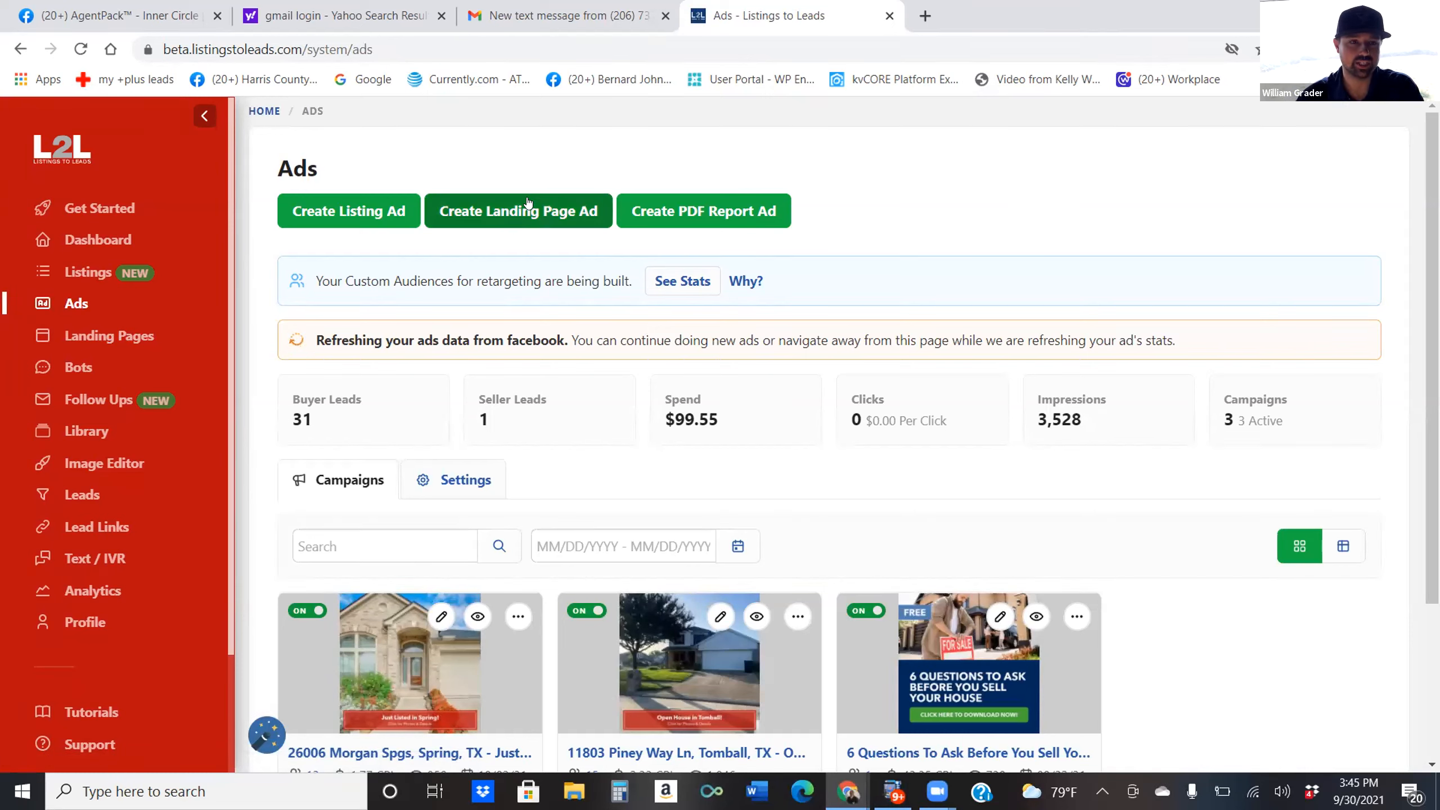
left_click(701, 222)
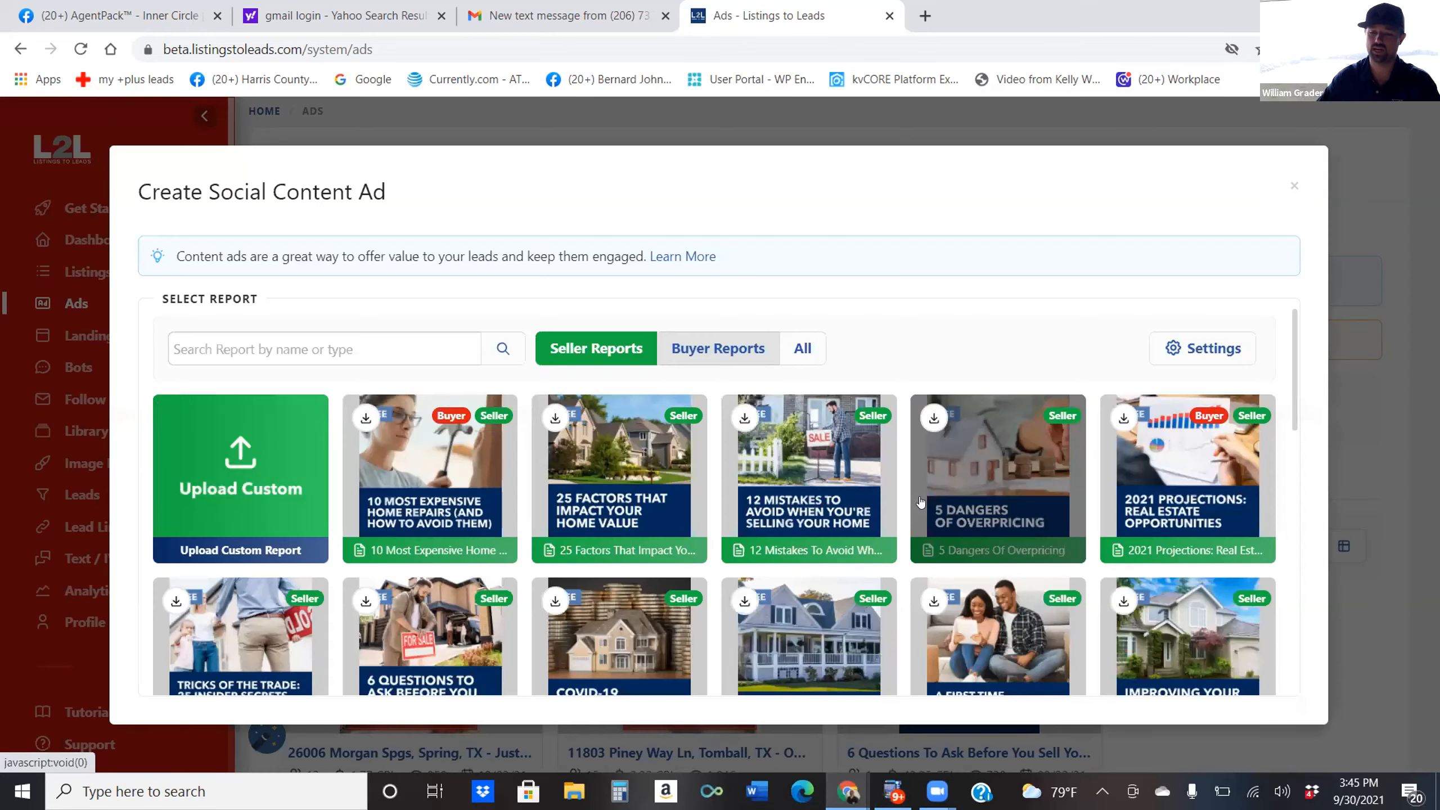
Scroll the Seller Reports grid down to the Curb Appeal 101 report card.
scroll(919, 502, "down", 2)
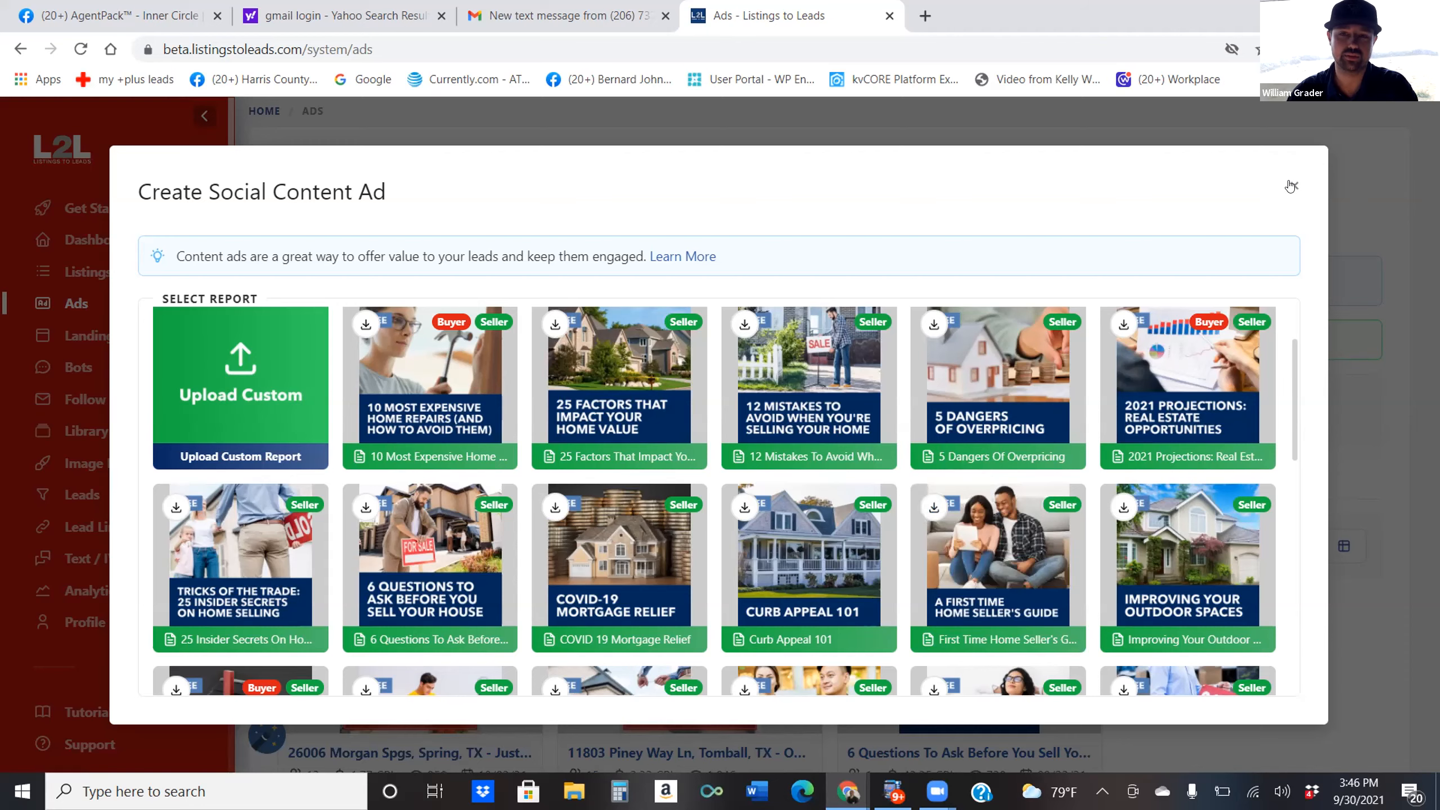
scroll(431, 397, "down", 1)
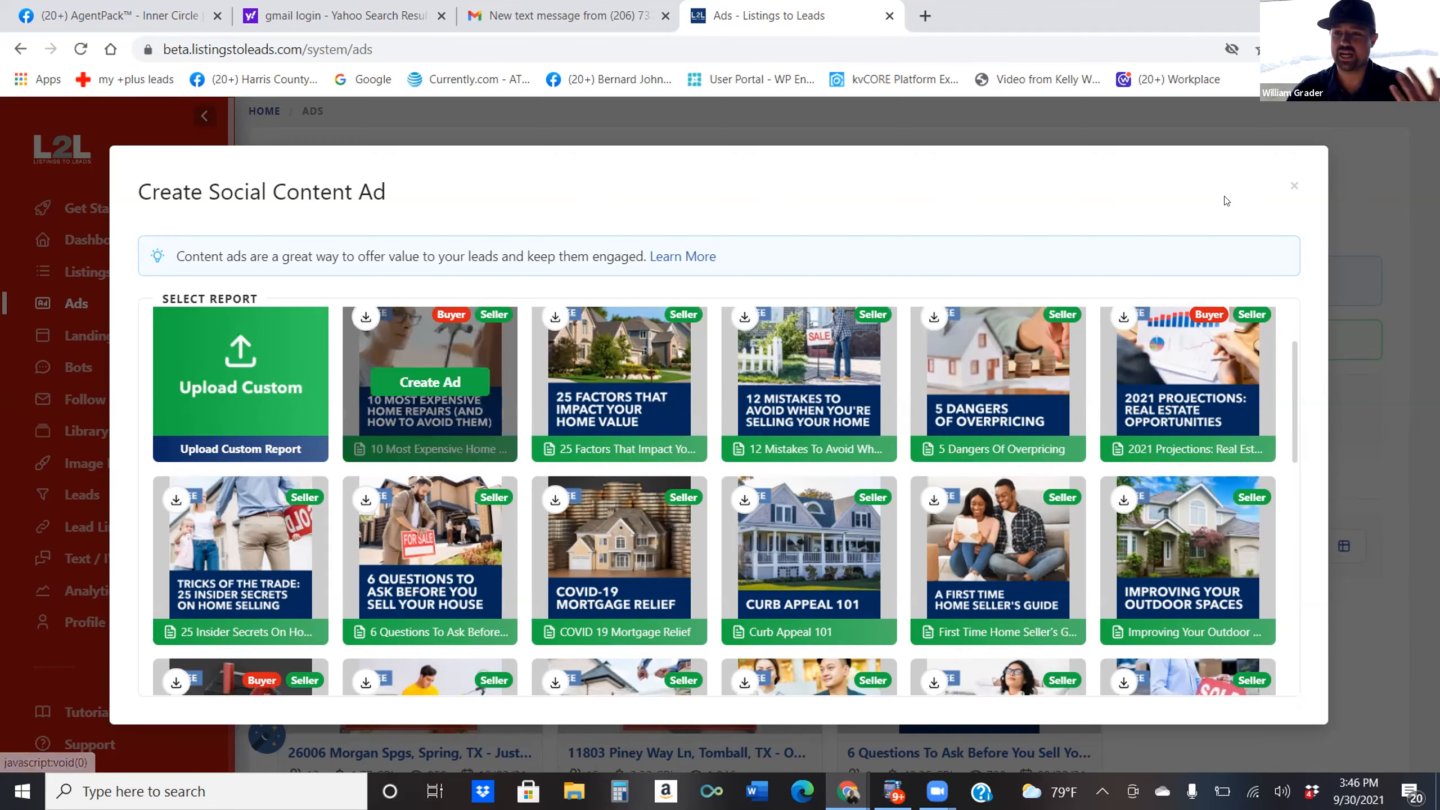
scroll(1049, 340, "down", 2)
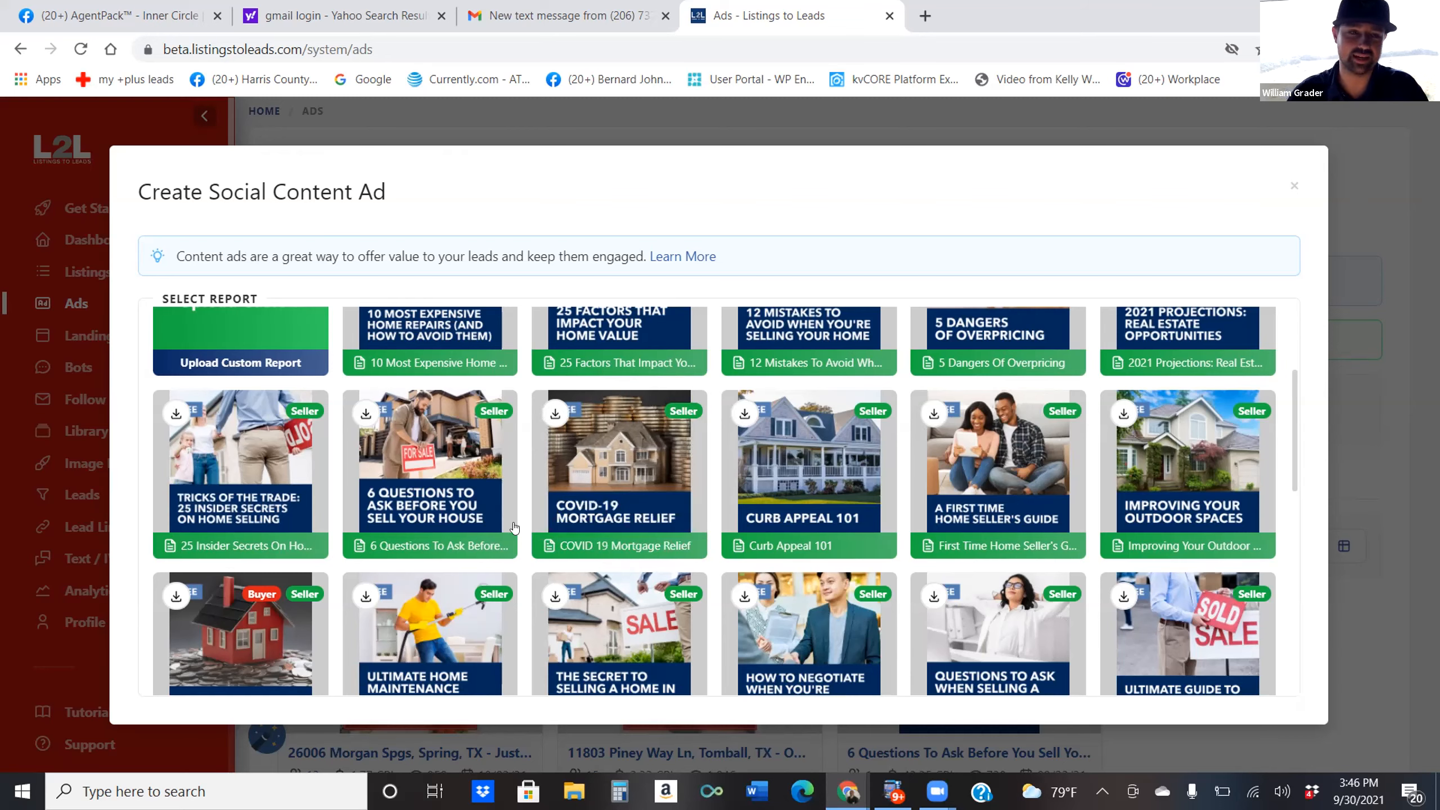
mouse_move(880, 476)
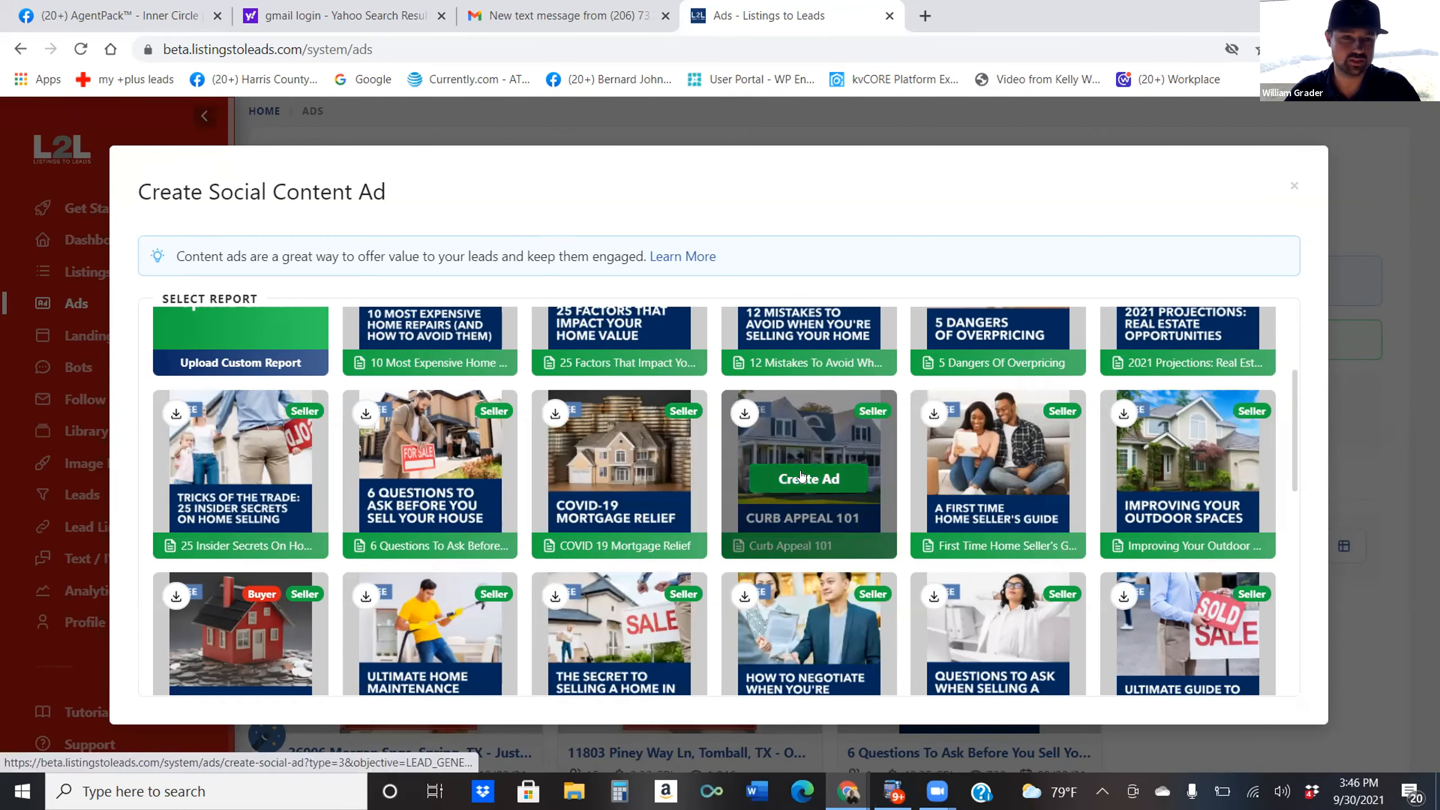
Create a Curb Appeal 101 ad and review its $50 lifetime budget for 09/30–10/07/2021.
left_click(856, 478)
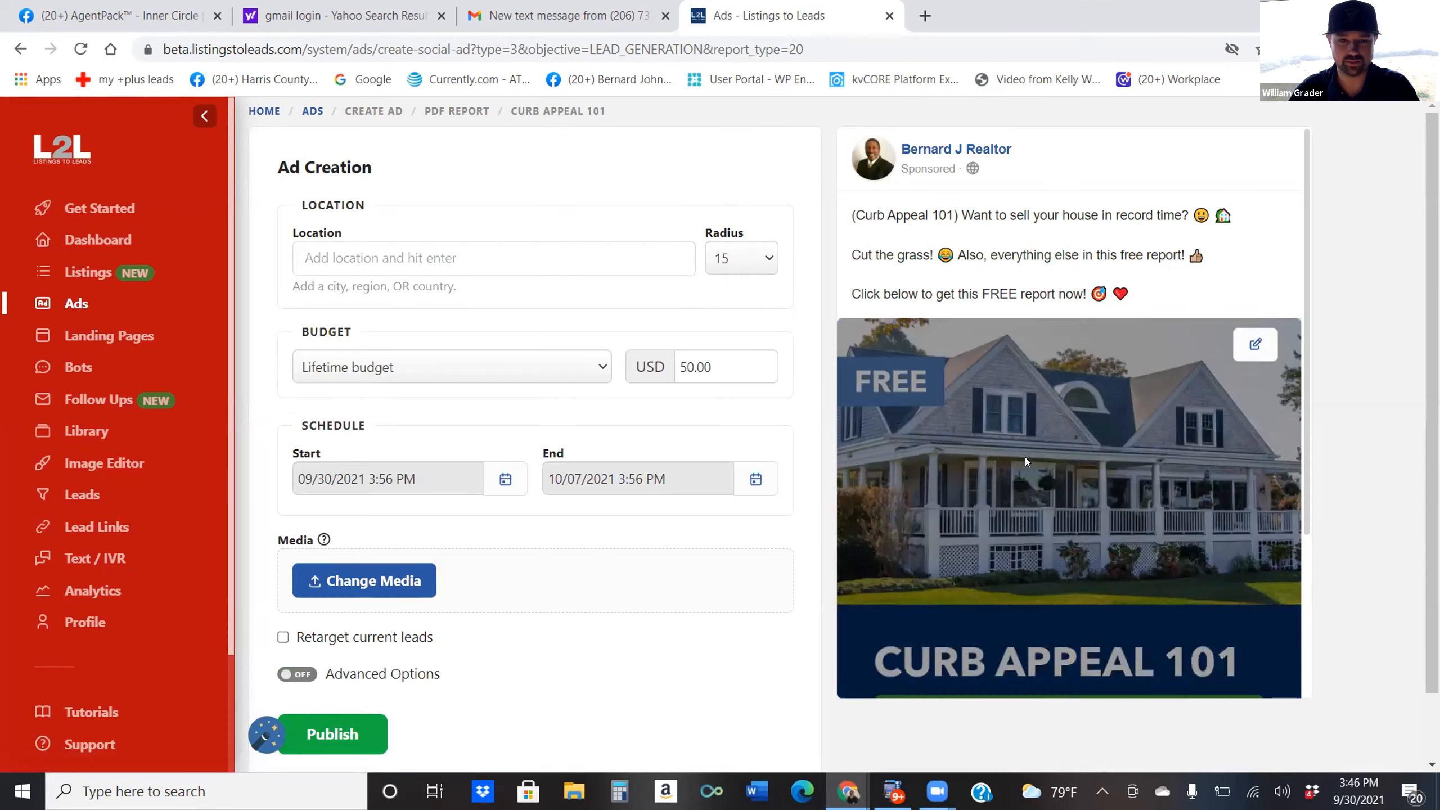
scroll(1077, 510, "down", 3)
scroll(1096, 547, "down", 1)
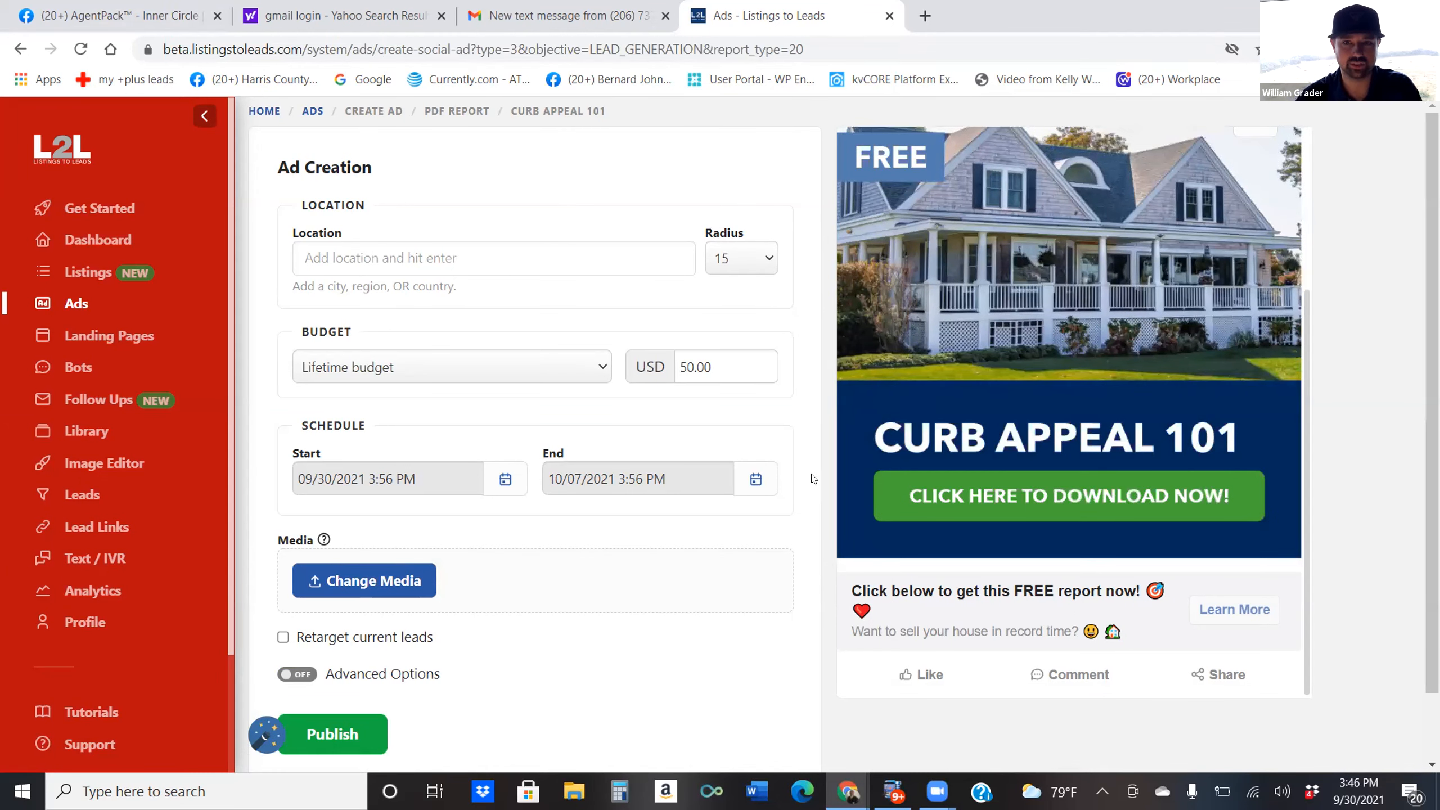
scroll(1290, 373, "up", 2)
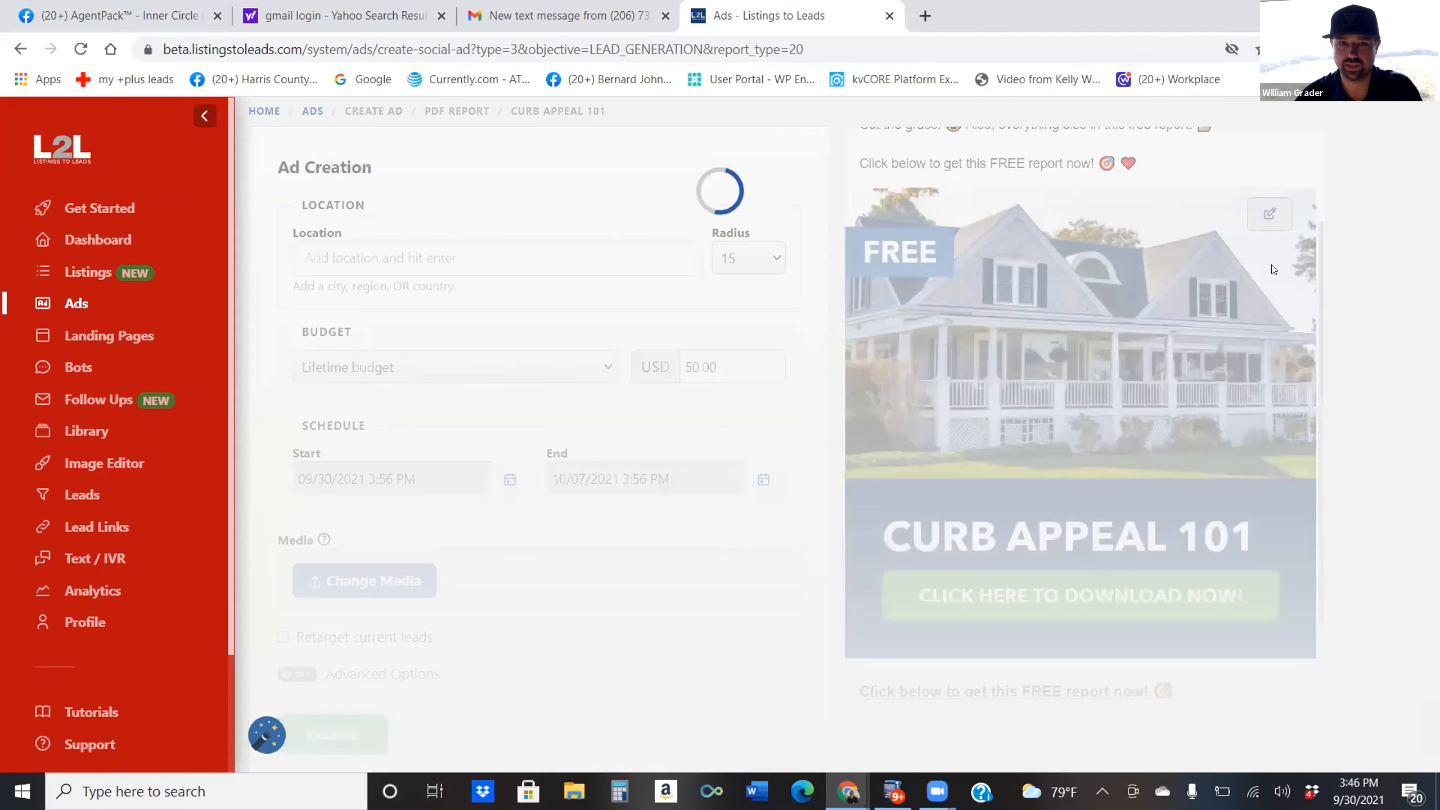
Preview alternative ad images in Change Media and close it, keeping the current image.
left_click(1254, 215)
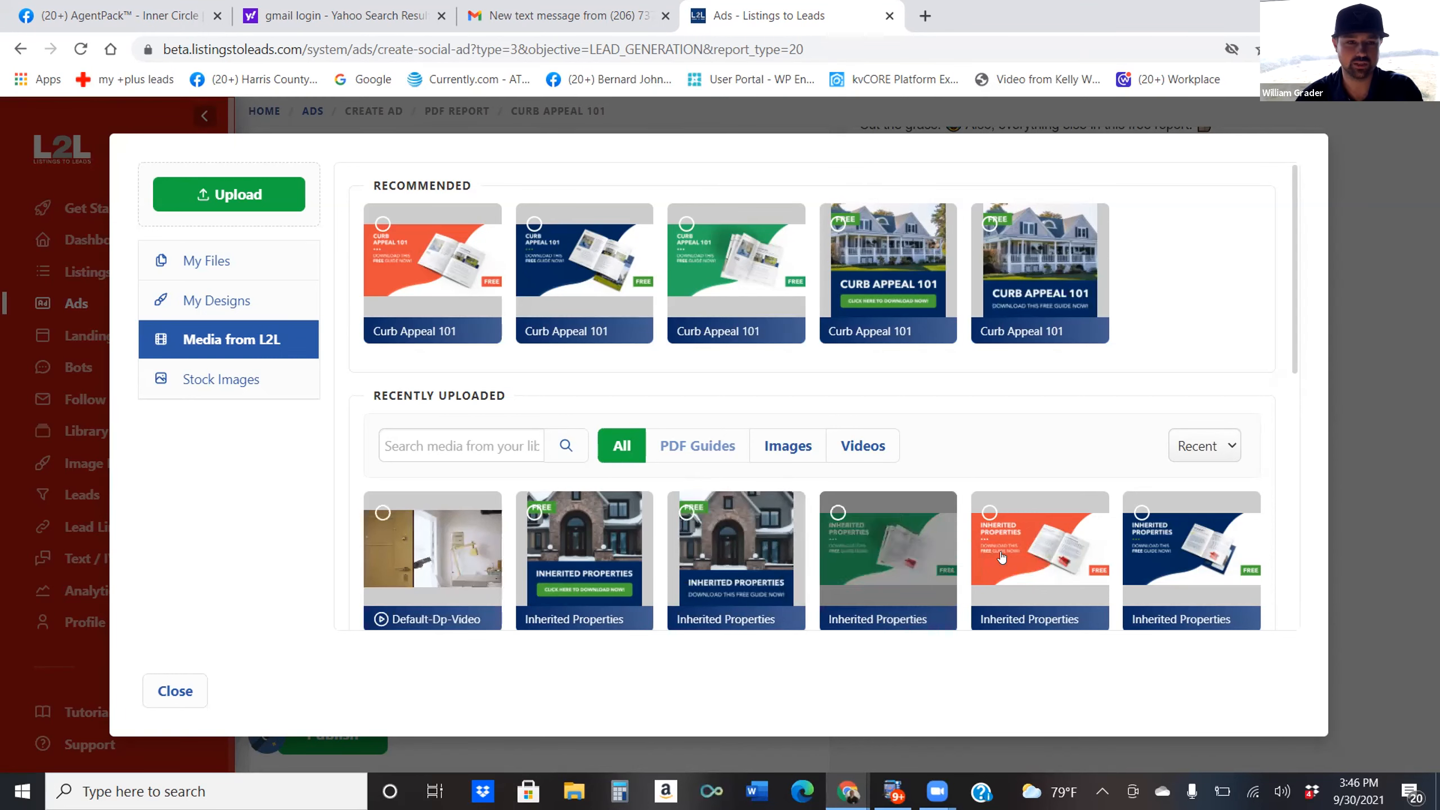
left_click(164, 688)
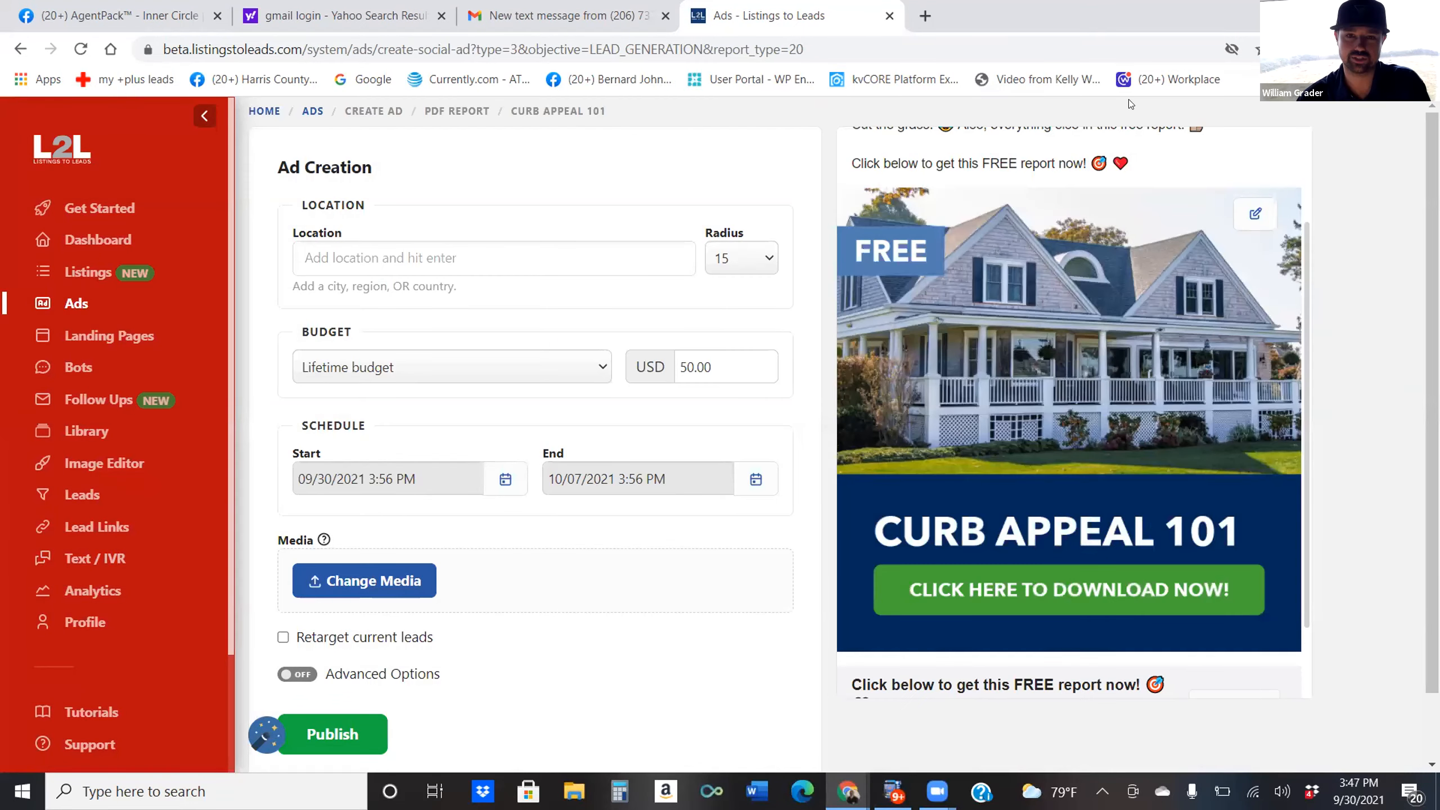
scroll(991, 435, "down", 2)
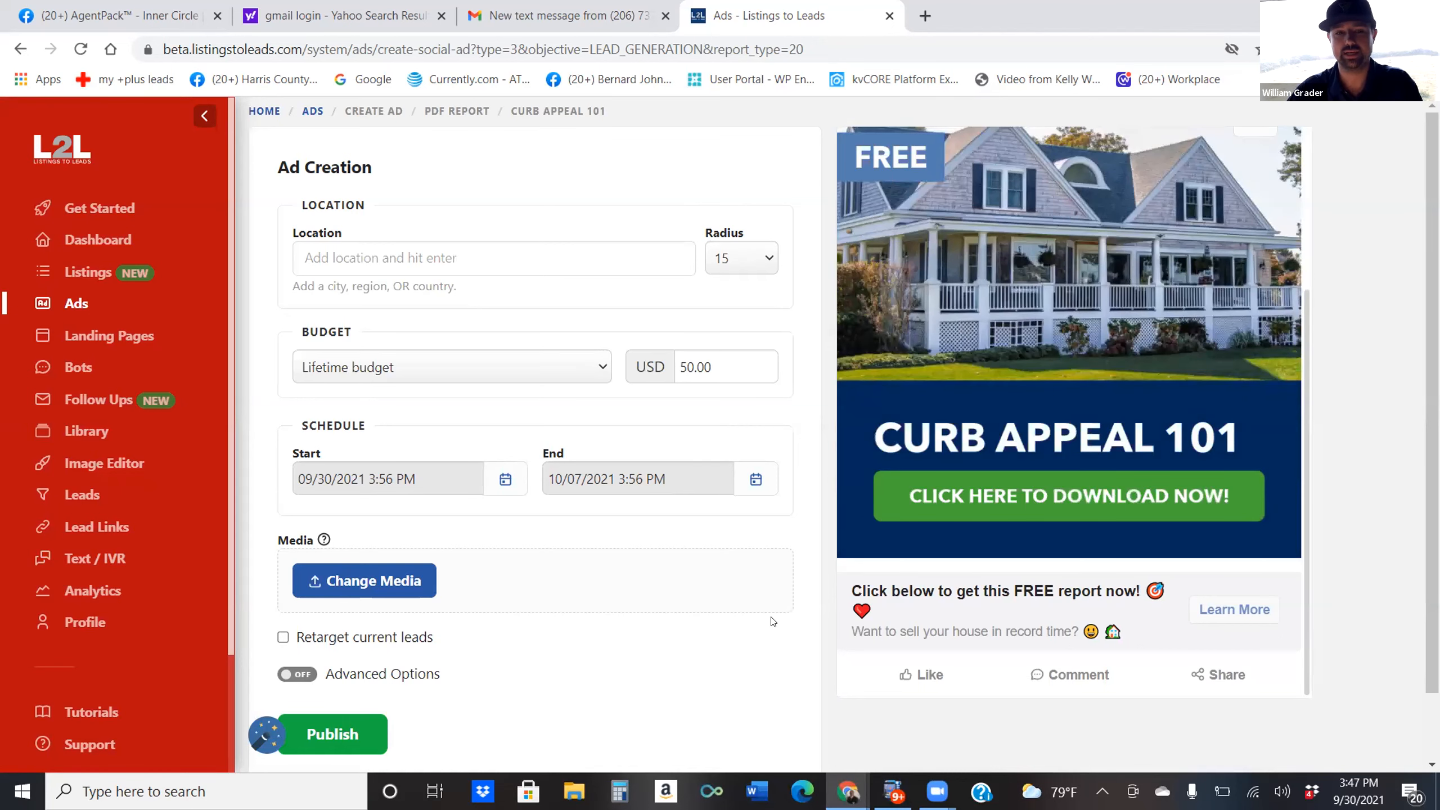
scroll(1051, 510, "up", 4)
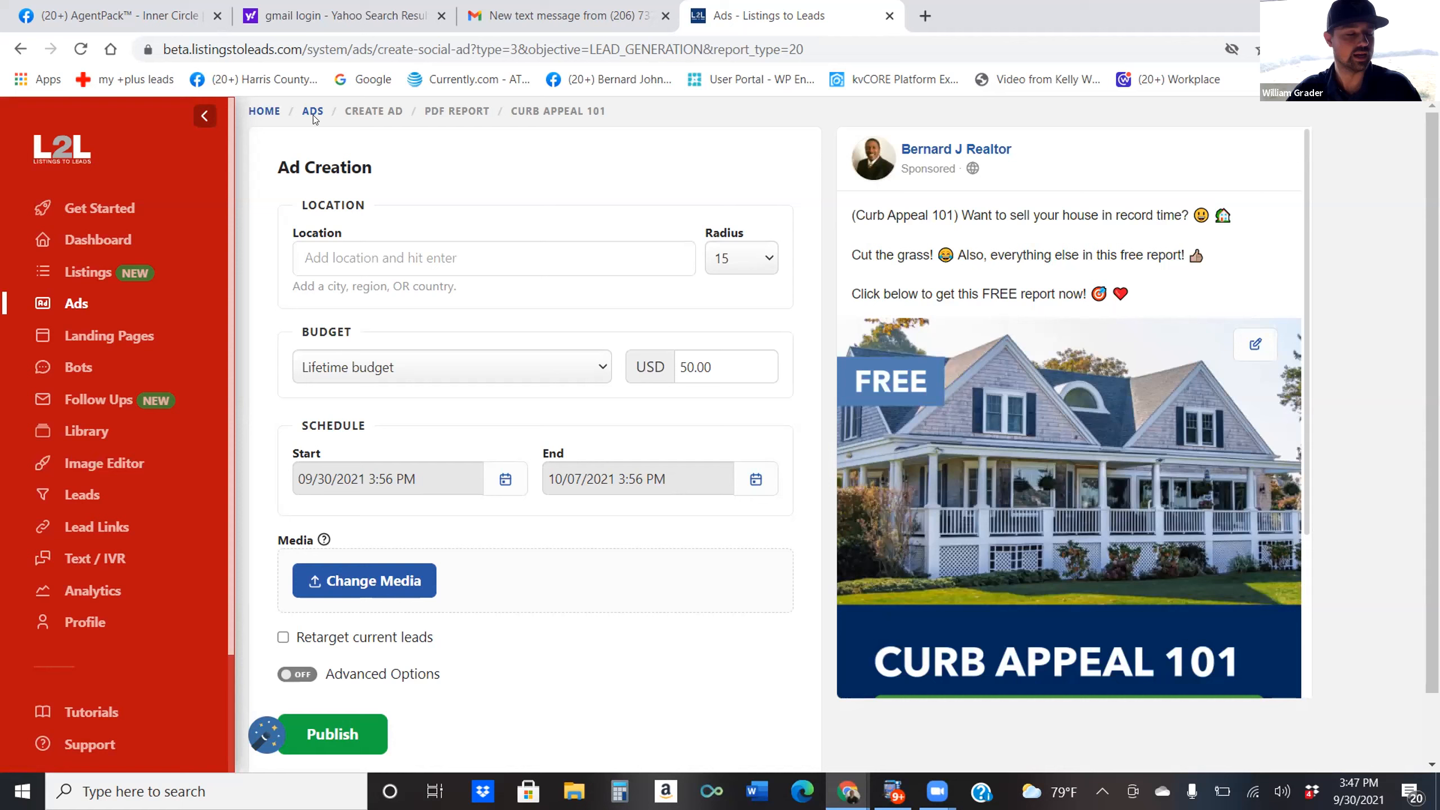
Set the ad's target location to Houston, Texas, United States.
left_click(429, 259)
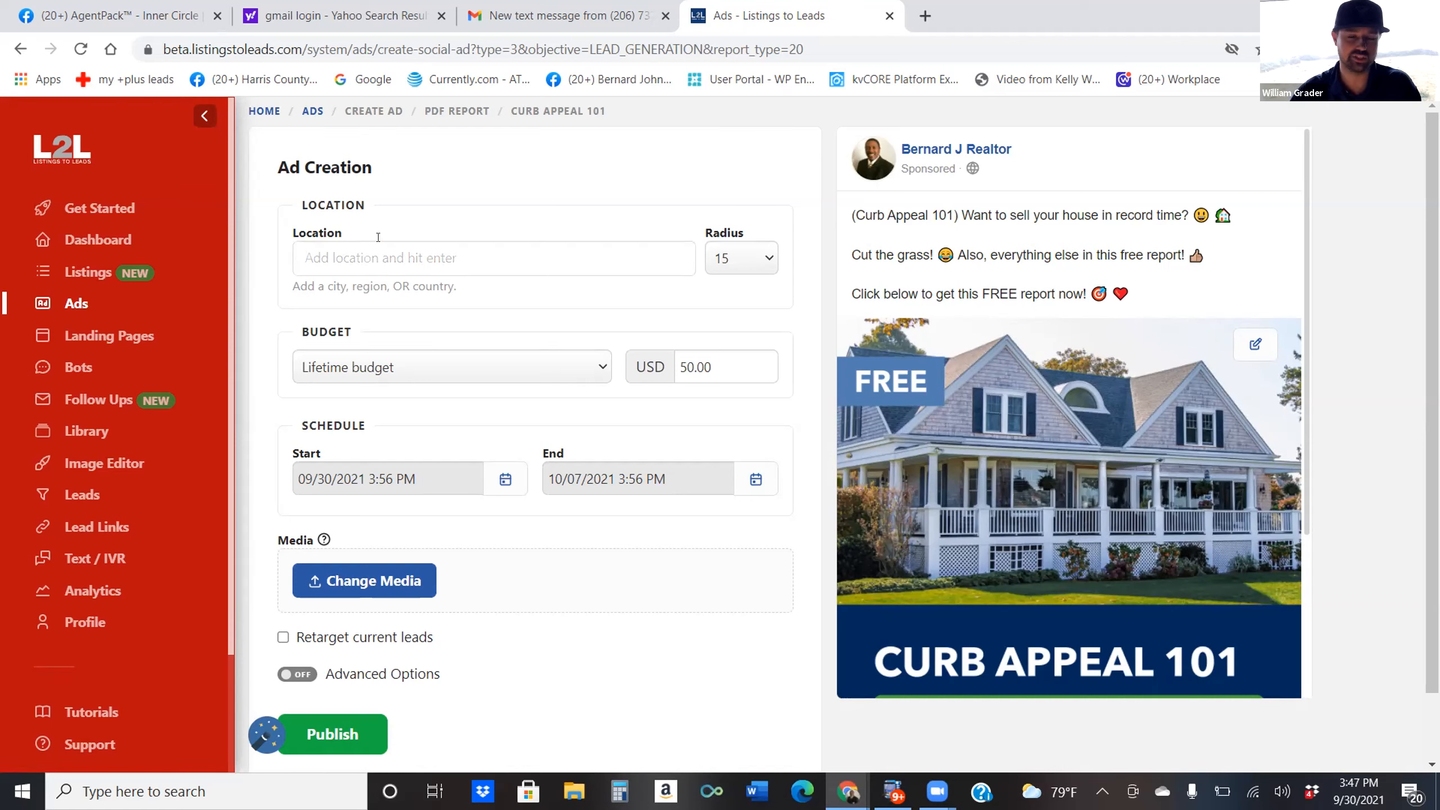
type("Houston")
key("Return")
scroll(524, 538, "down", 2)
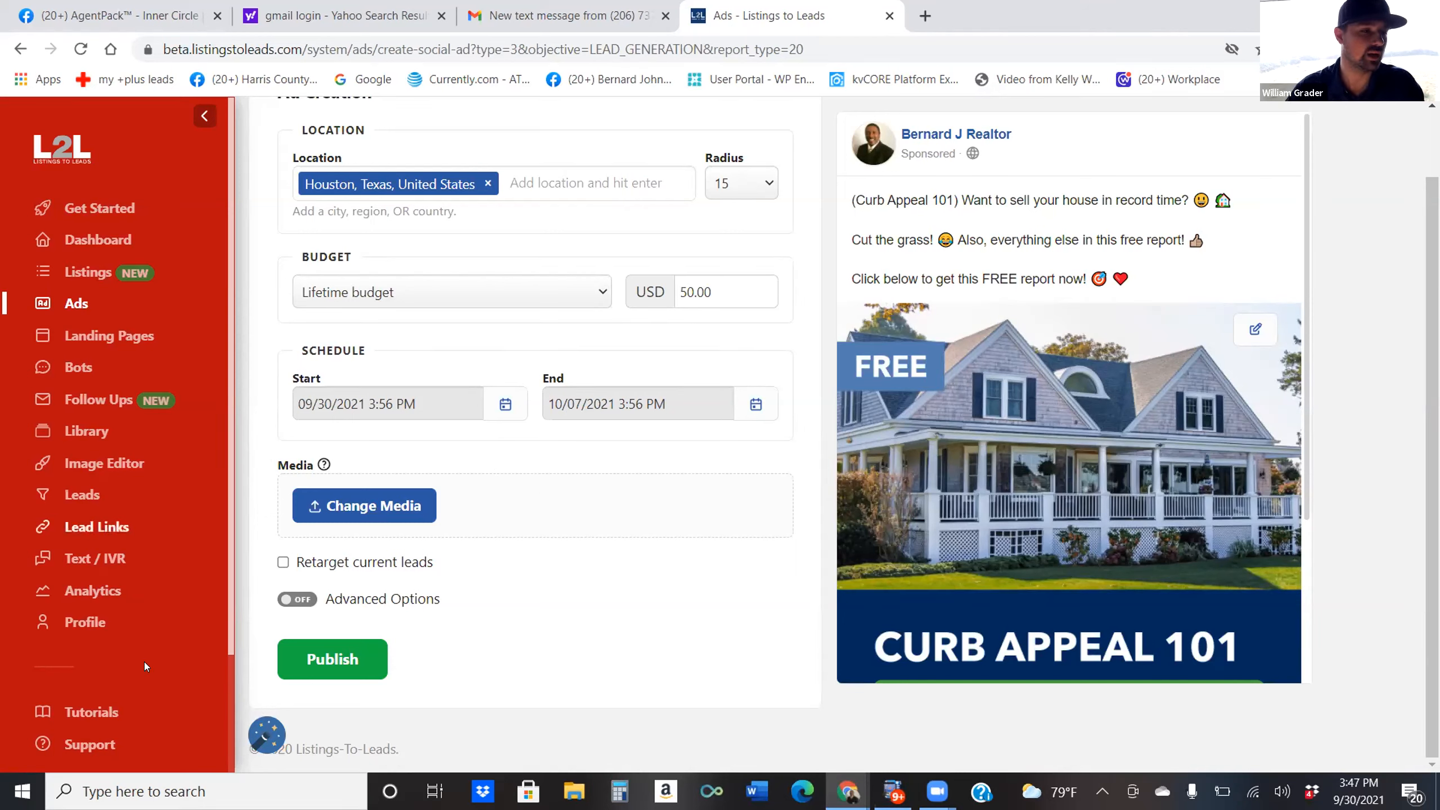
Turn on Advanced Options and view the location Target choices.
left_click(297, 599)
scroll(303, 605, "down", 5)
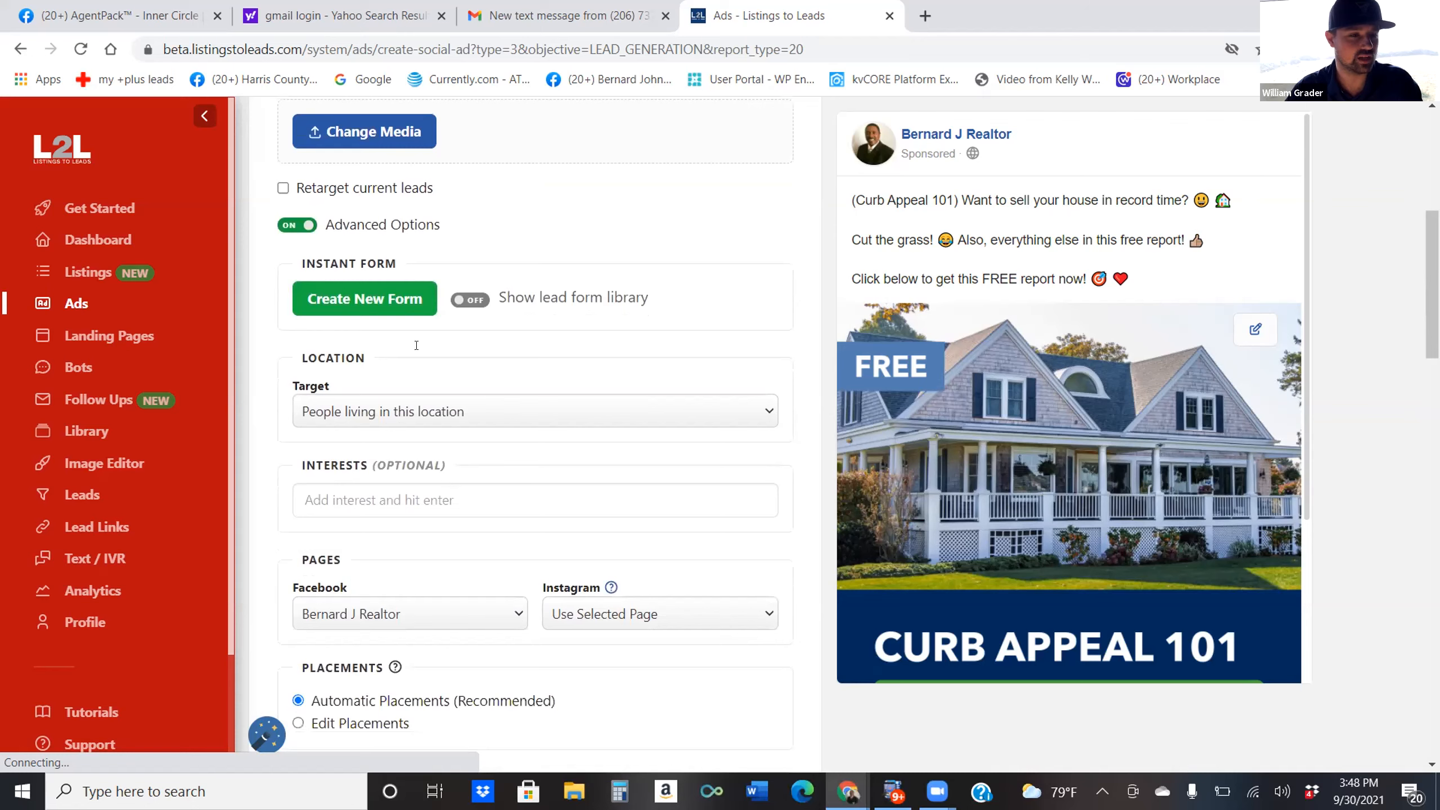
left_click(495, 414)
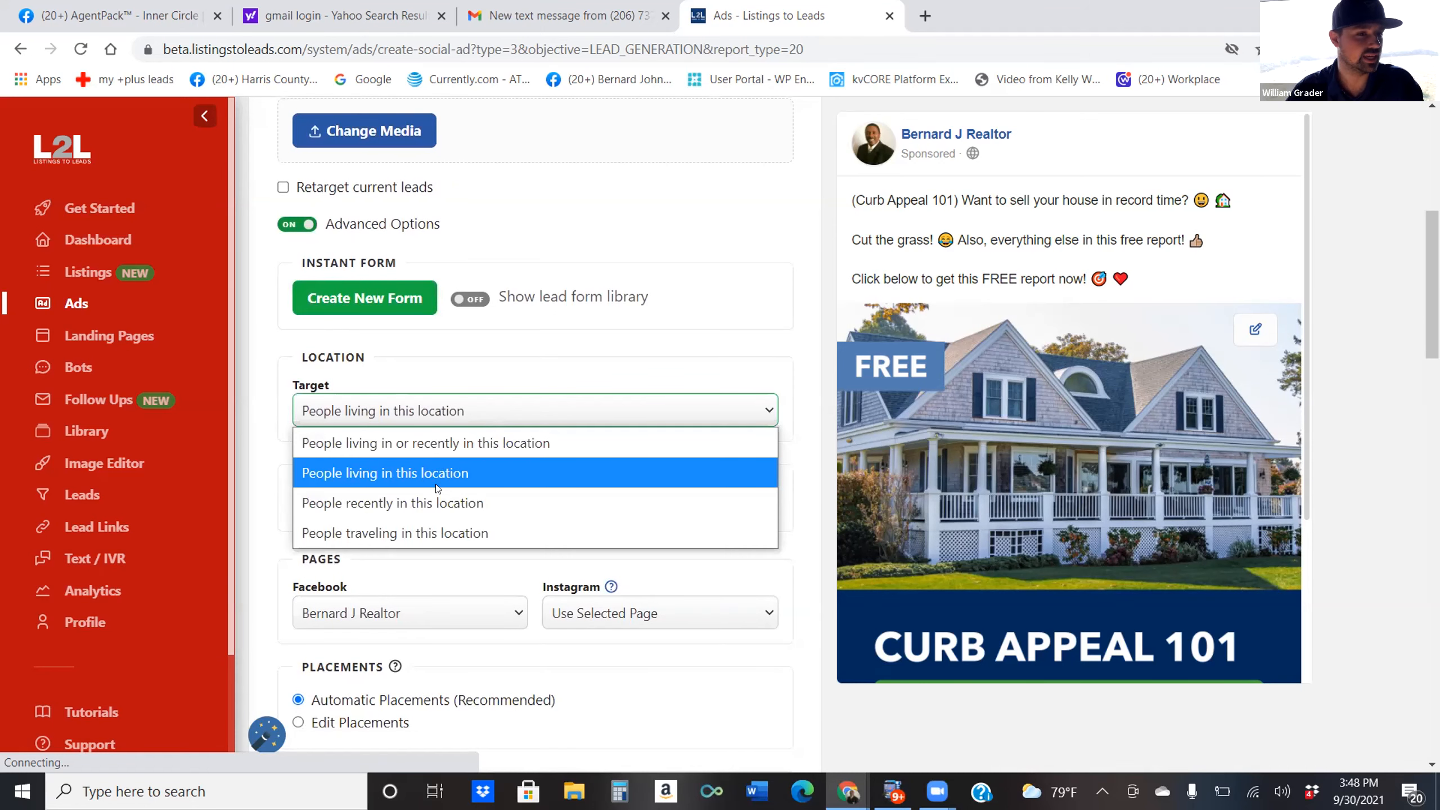